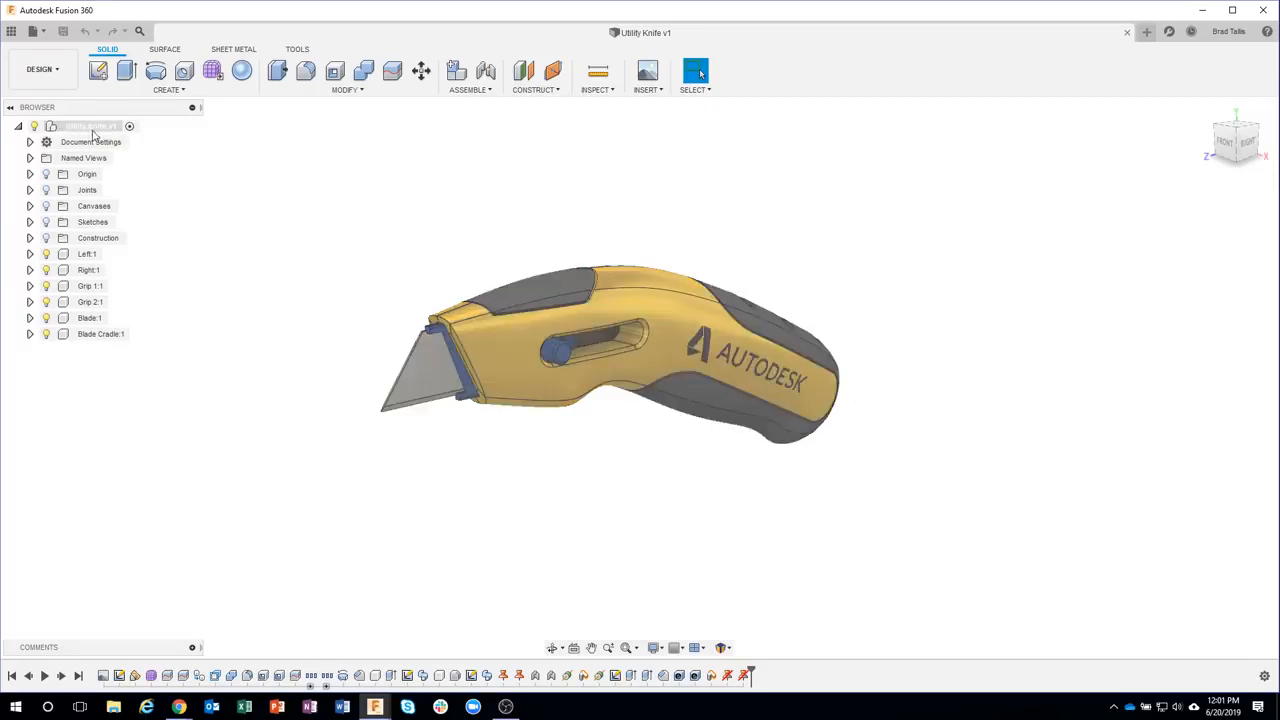
Switch from the Design workspace to the Animation workspace
{"action": "left_click", "coordinate": [92, 130]}
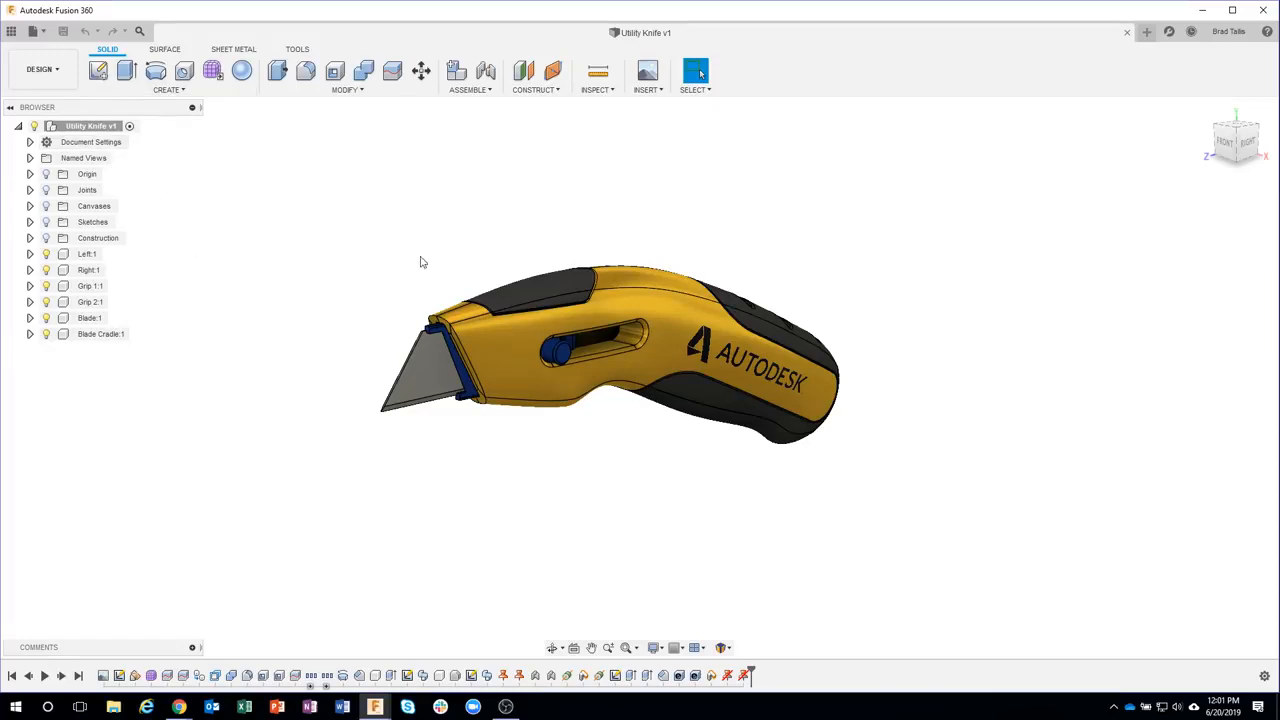
{"action": "left_click", "coordinate": [58, 78]}
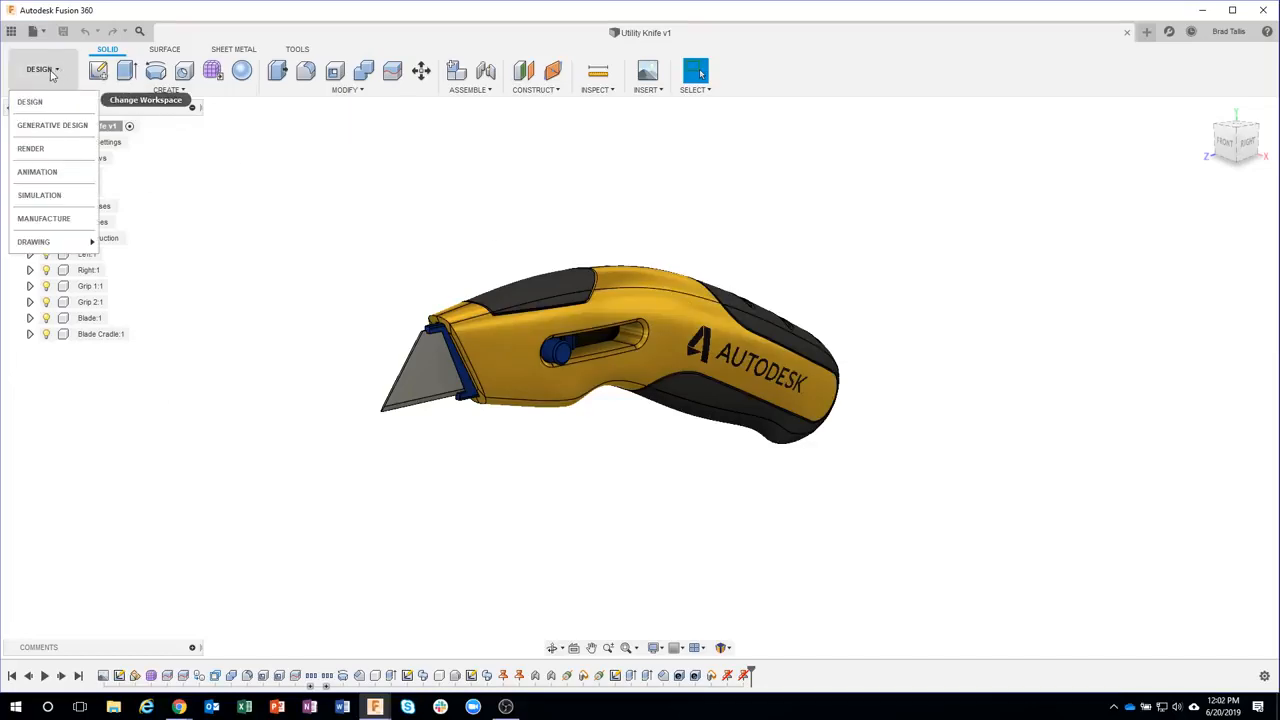
{"action": "left_click", "coordinate": [60, 174]}
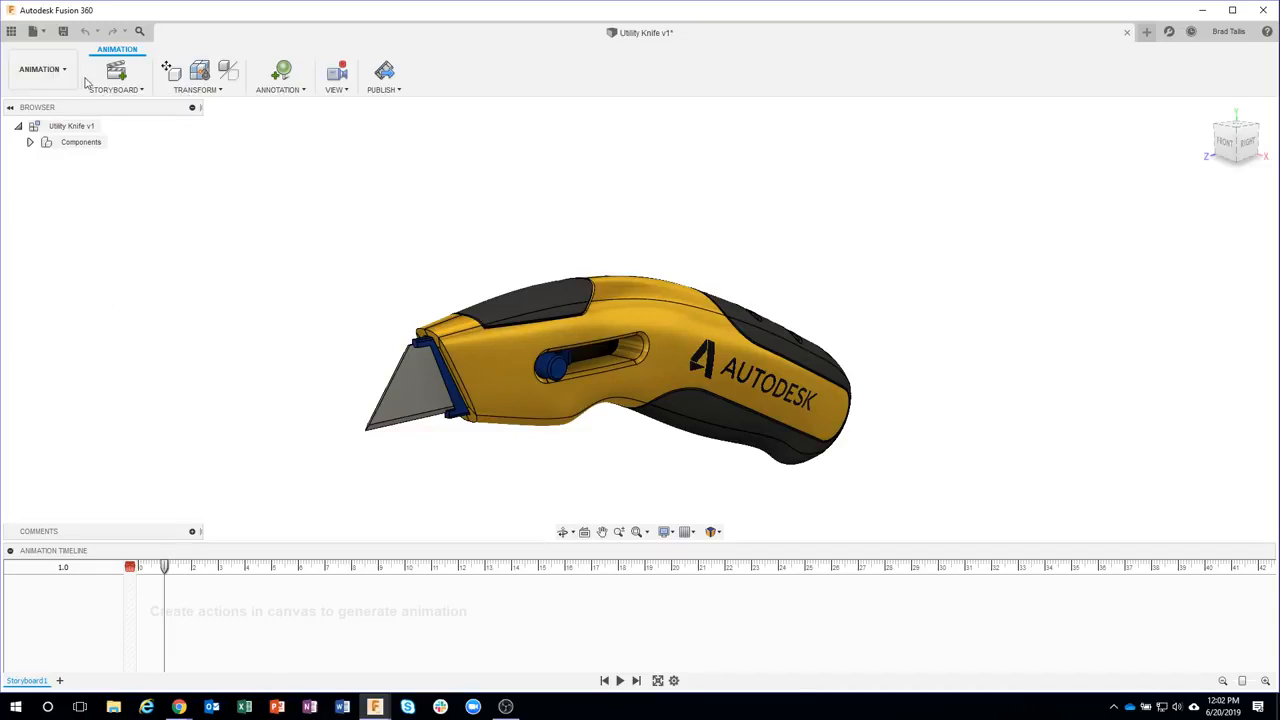
Browse the Storyboard, Transform, Annotation, View and Publish menus of the Animation workspace
{"action": "left_click", "coordinate": [137, 91]}
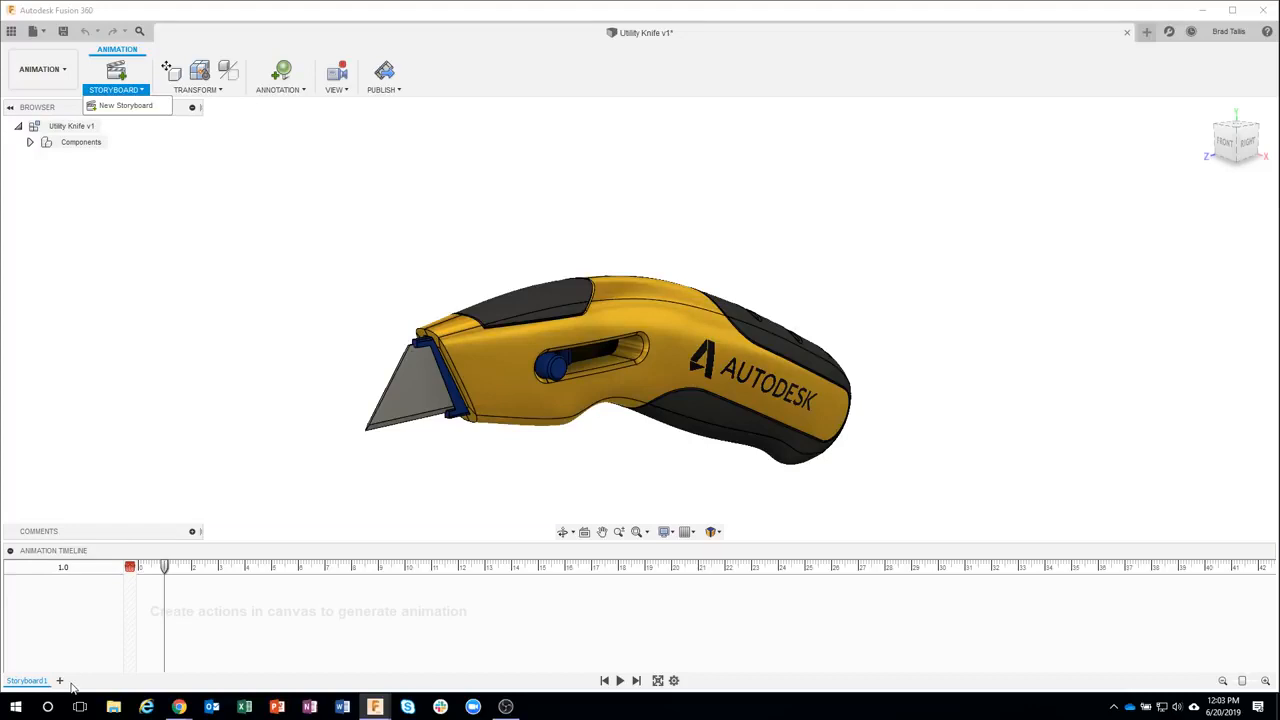
{"action": "left_click", "coordinate": [192, 90]}
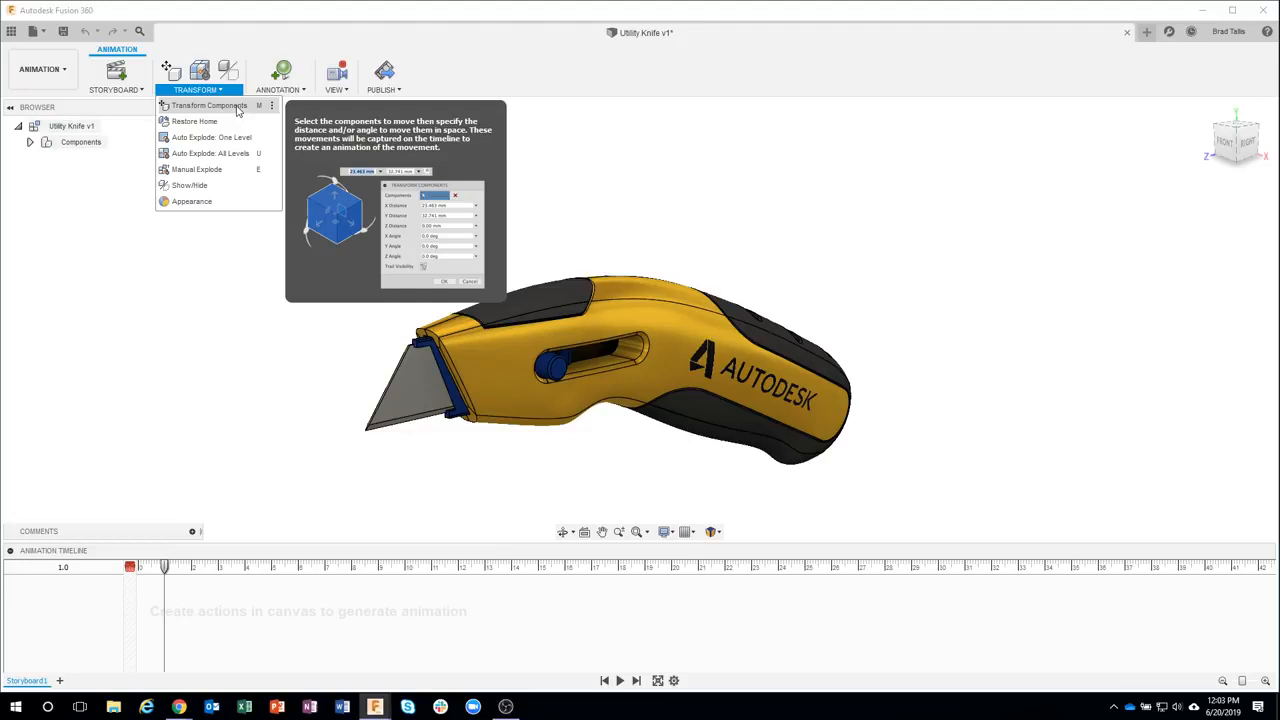
{"action": "left_click", "coordinate": [232, 257]}
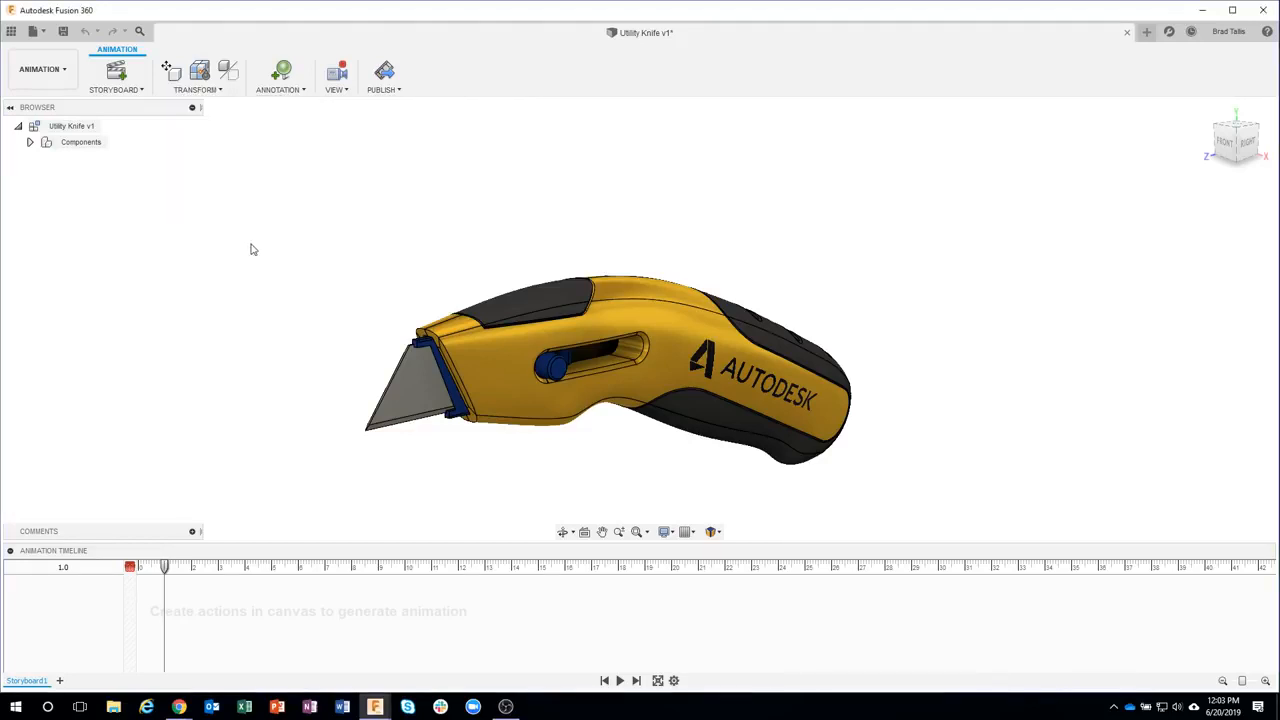
{"action": "left_click", "coordinate": [292, 96]}
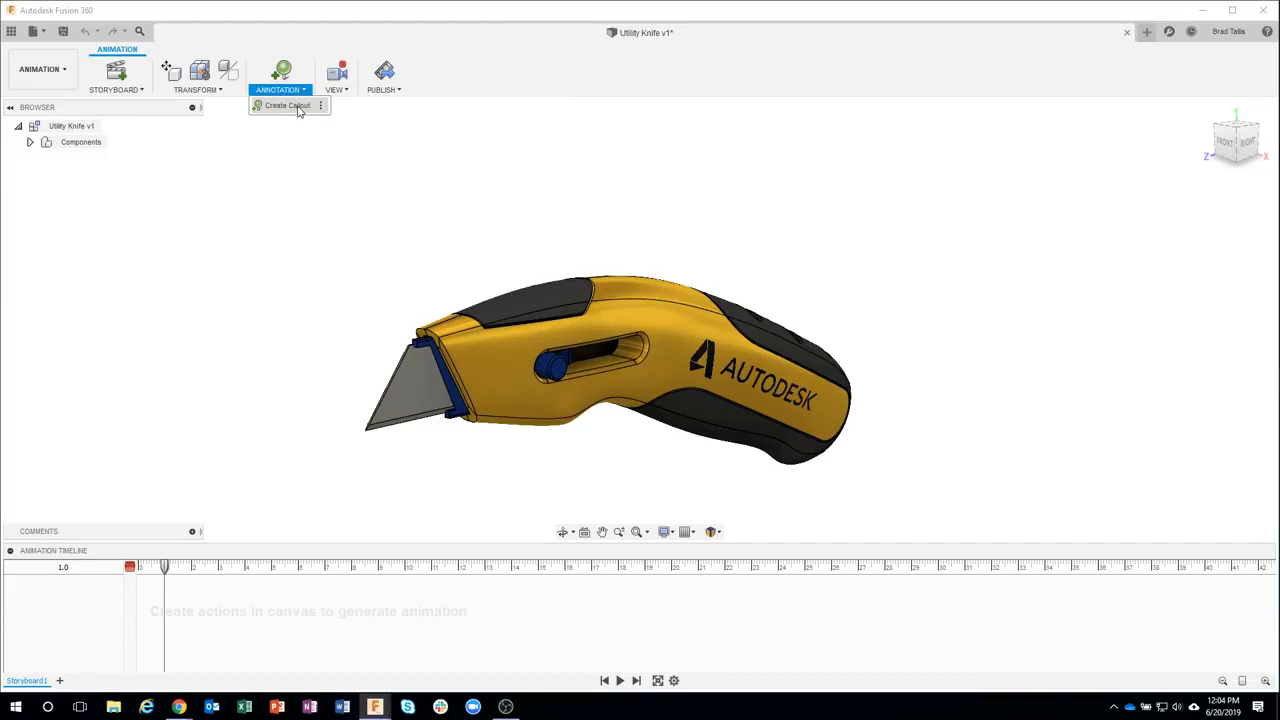
{"action": "left_click", "coordinate": [326, 95]}
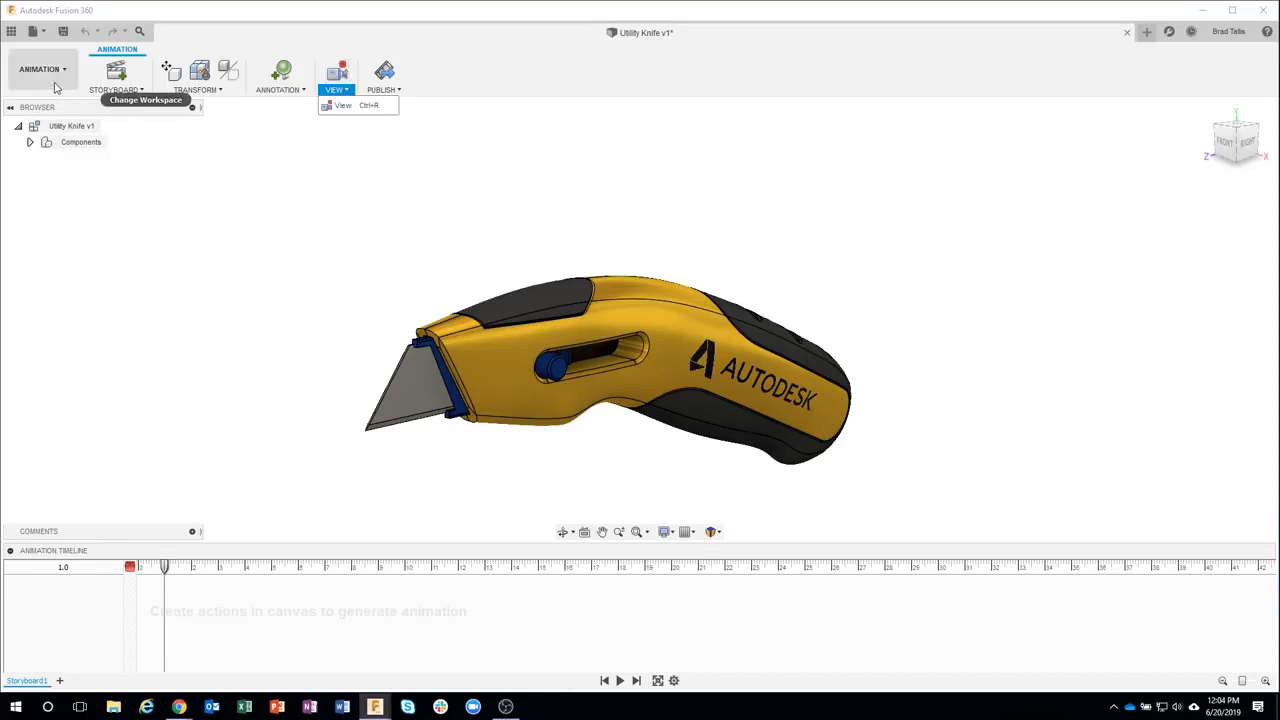
{"action": "left_click", "coordinate": [197, 89]}
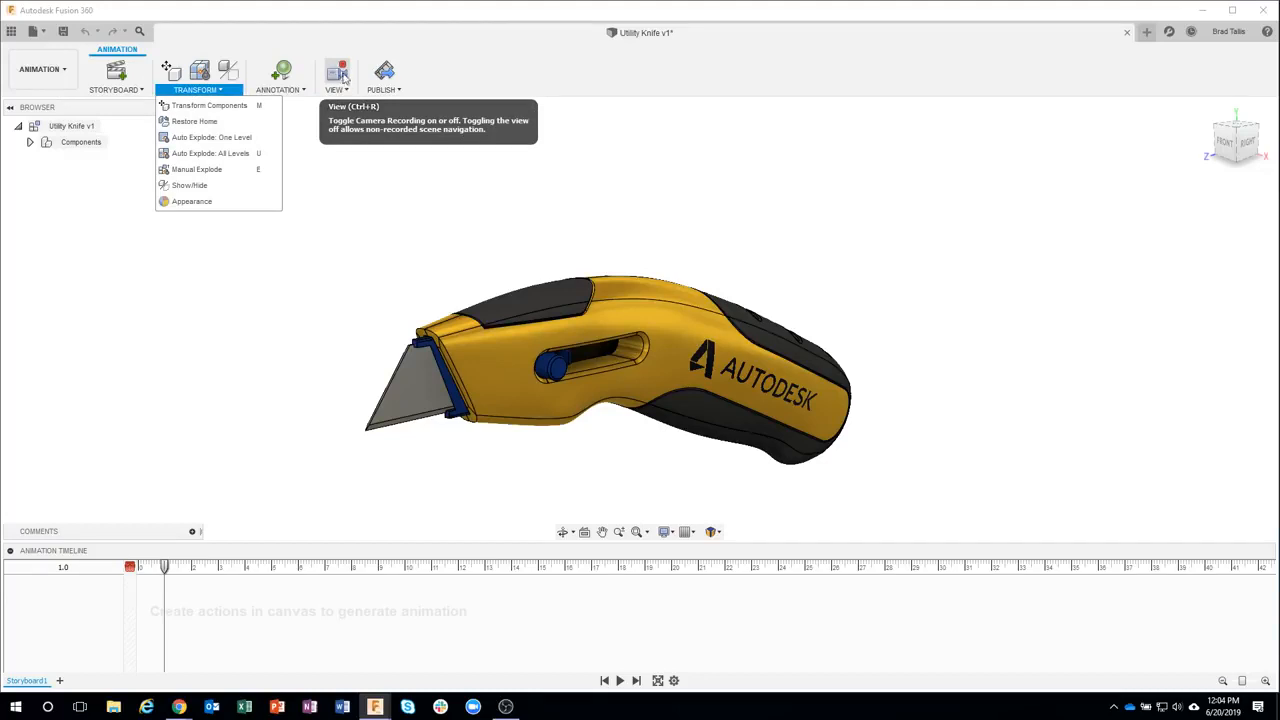
{"action": "left_click", "coordinate": [393, 89]}
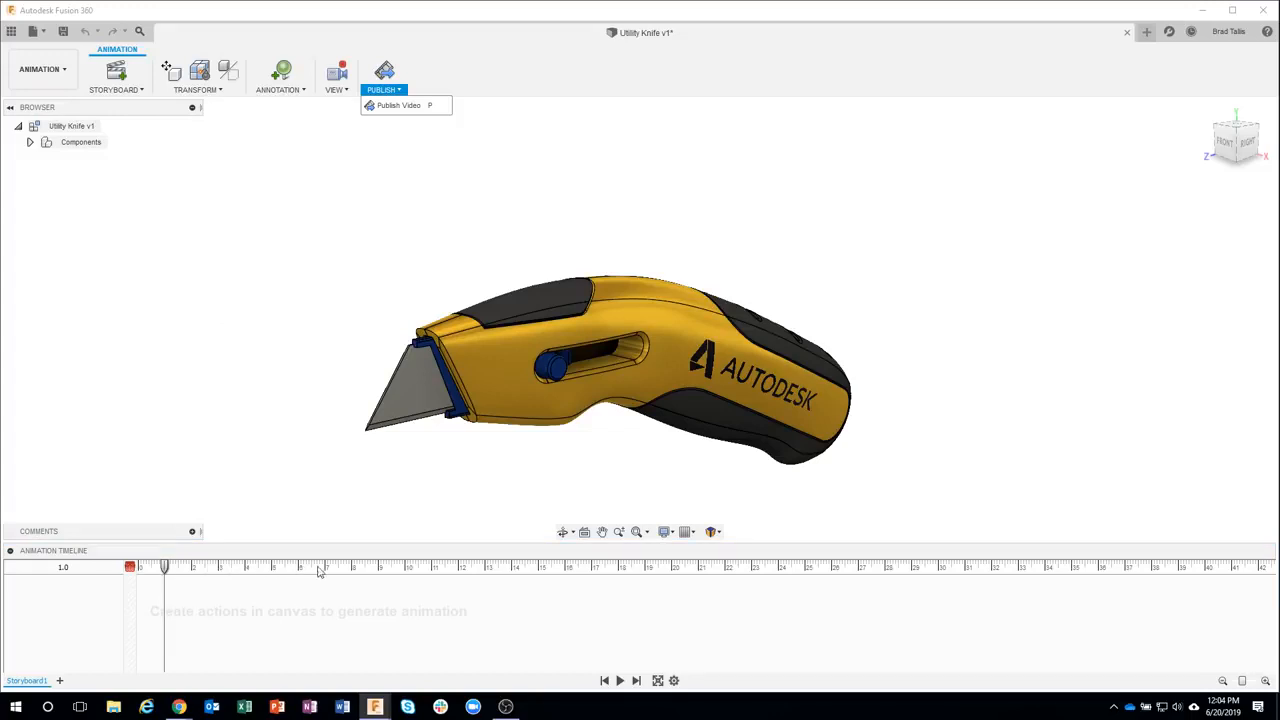
{"action": "mouse_move", "coordinate": [167, 572]}
{"action": "left_mouse_down"}
{"action": "mouse_move", "coordinate": [204, 573]}
{"action": "mouse_move", "coordinate": [167, 570]}
{"action": "left_mouse_up"}
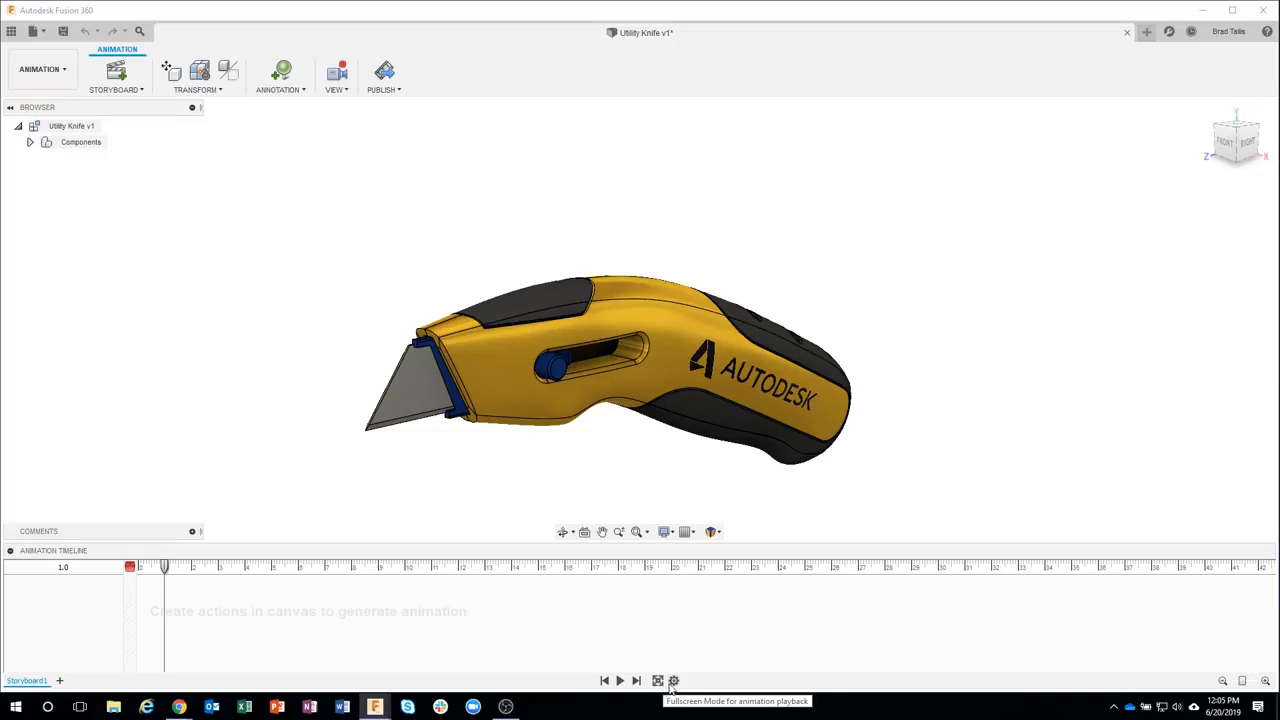
Open the animation settings and set the recording mode to Start from Time 0
{"action": "left_click", "coordinate": [674, 681]}
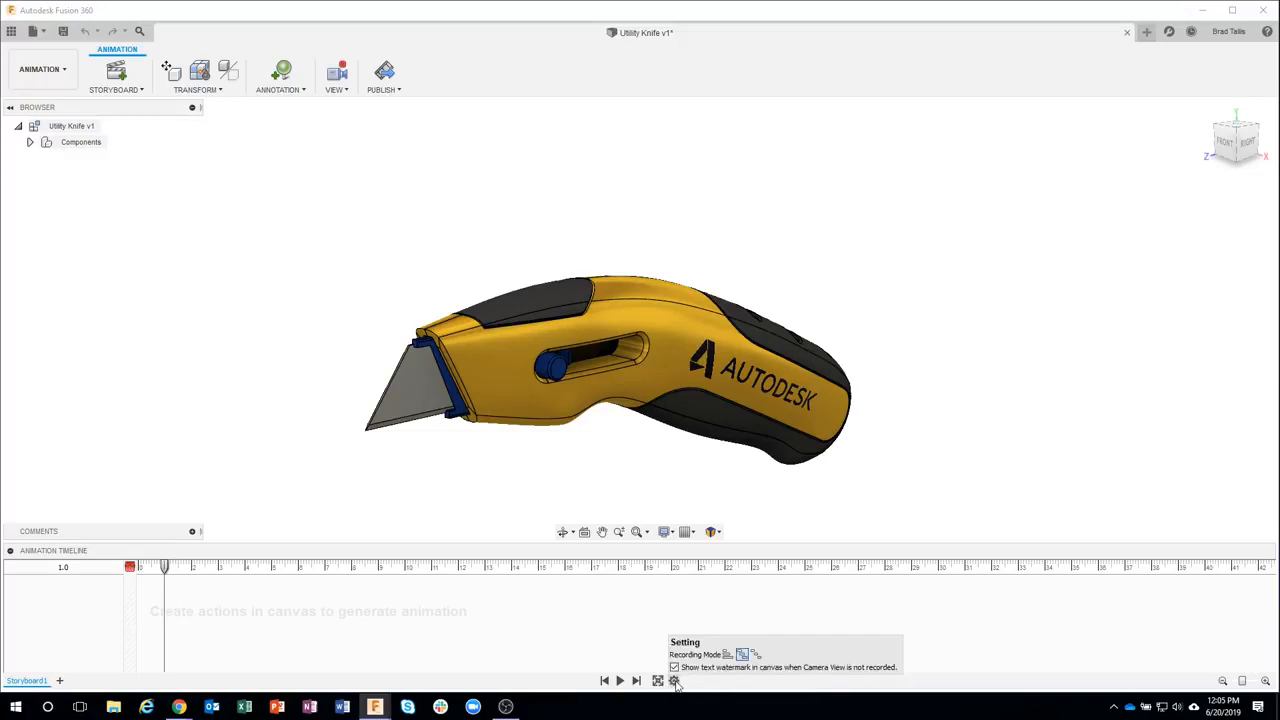
{"action": "left_click", "coordinate": [742, 656]}
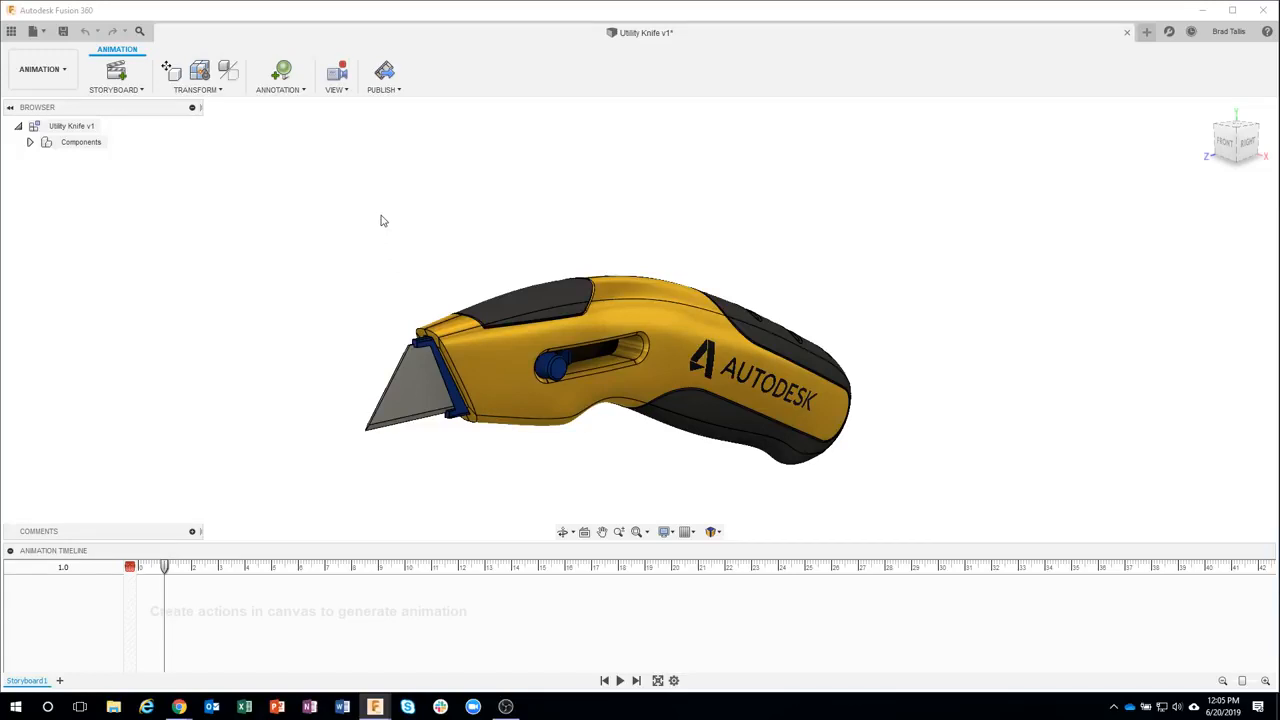
Try to auto explode all levels of the assembly without a component selected
{"action": "left_click", "coordinate": [215, 96]}
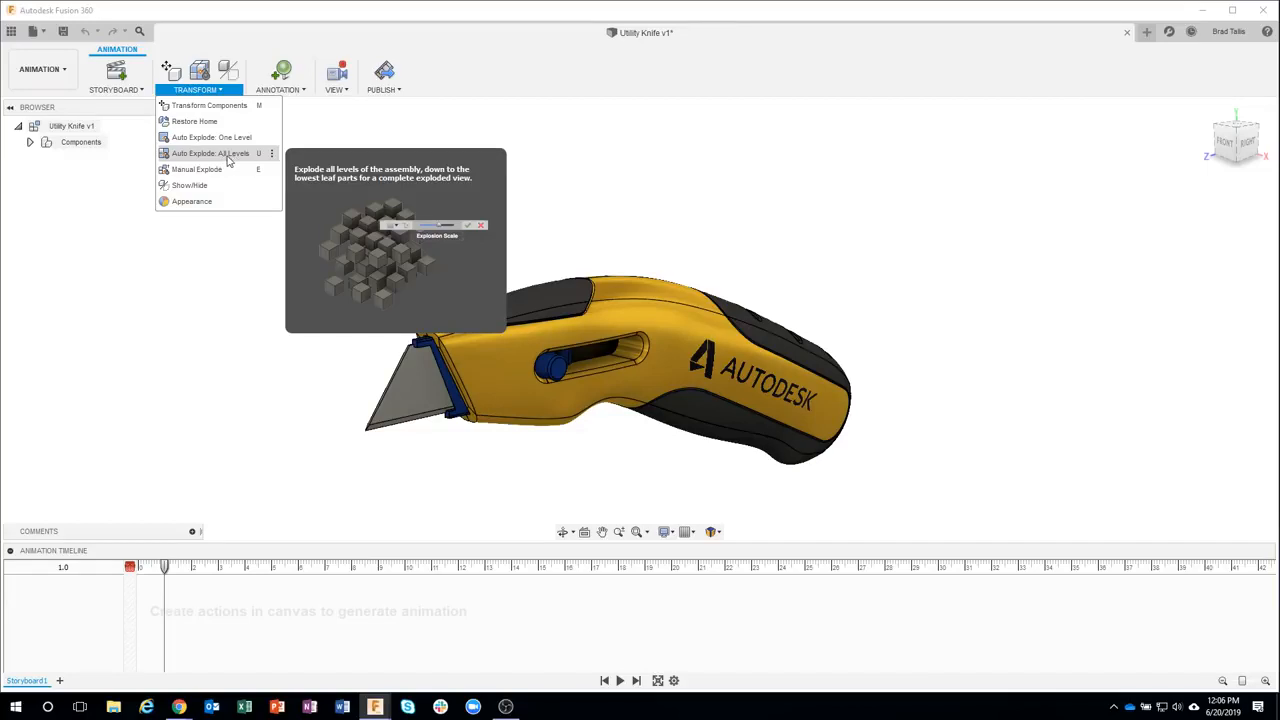
{"action": "left_click", "coordinate": [229, 160]}
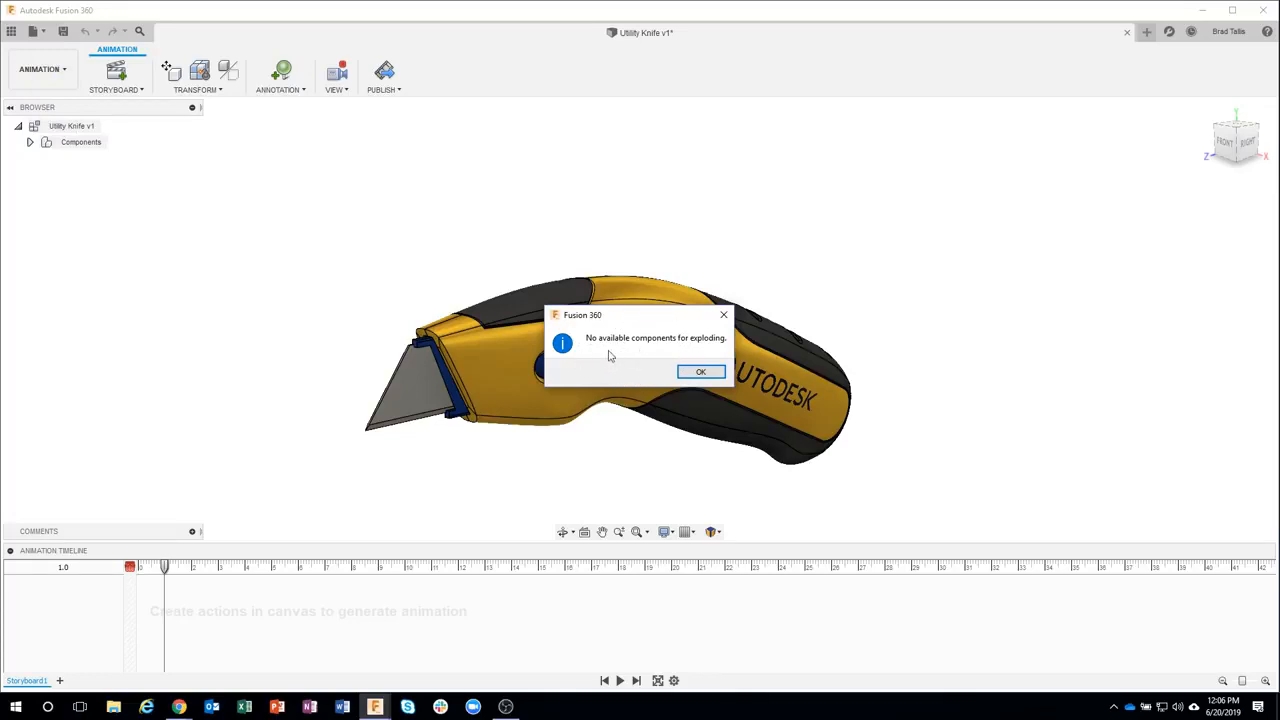
{"action": "left_click", "coordinate": [698, 373]}
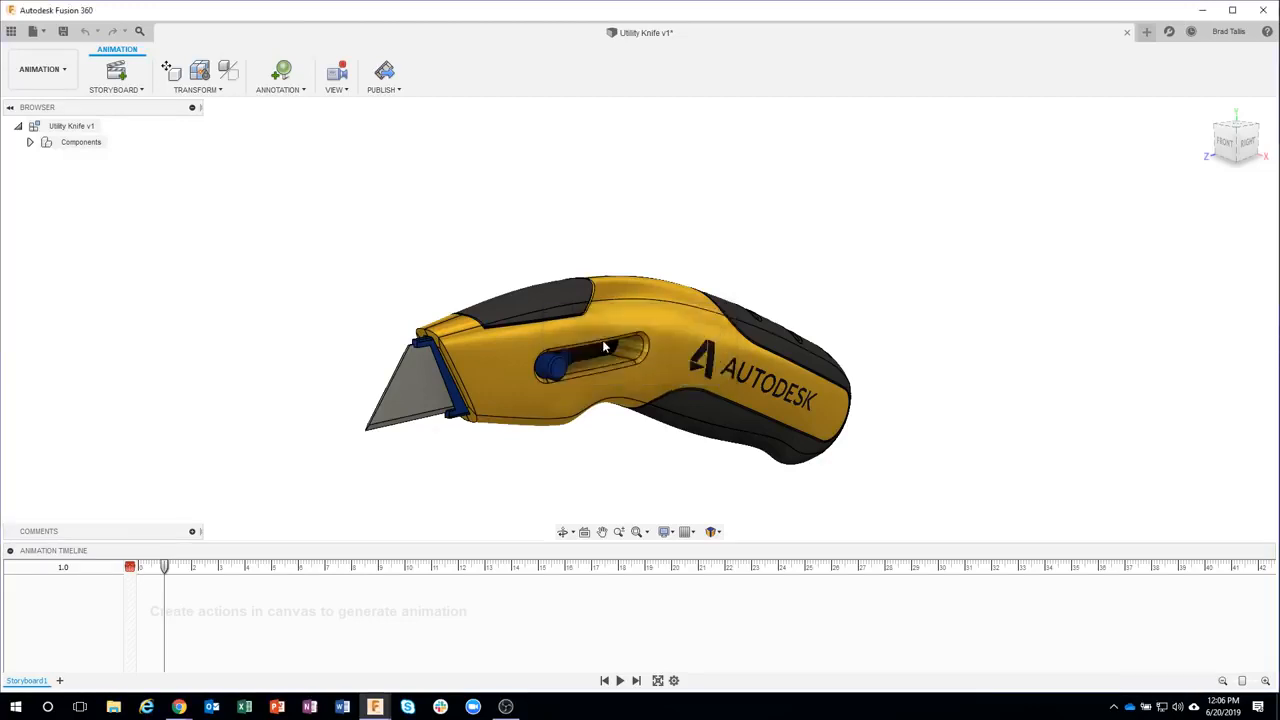
Expand the components tree, select Utility Knife v1:1, and auto explode all its levels
{"action": "left_click", "coordinate": [30, 143]}
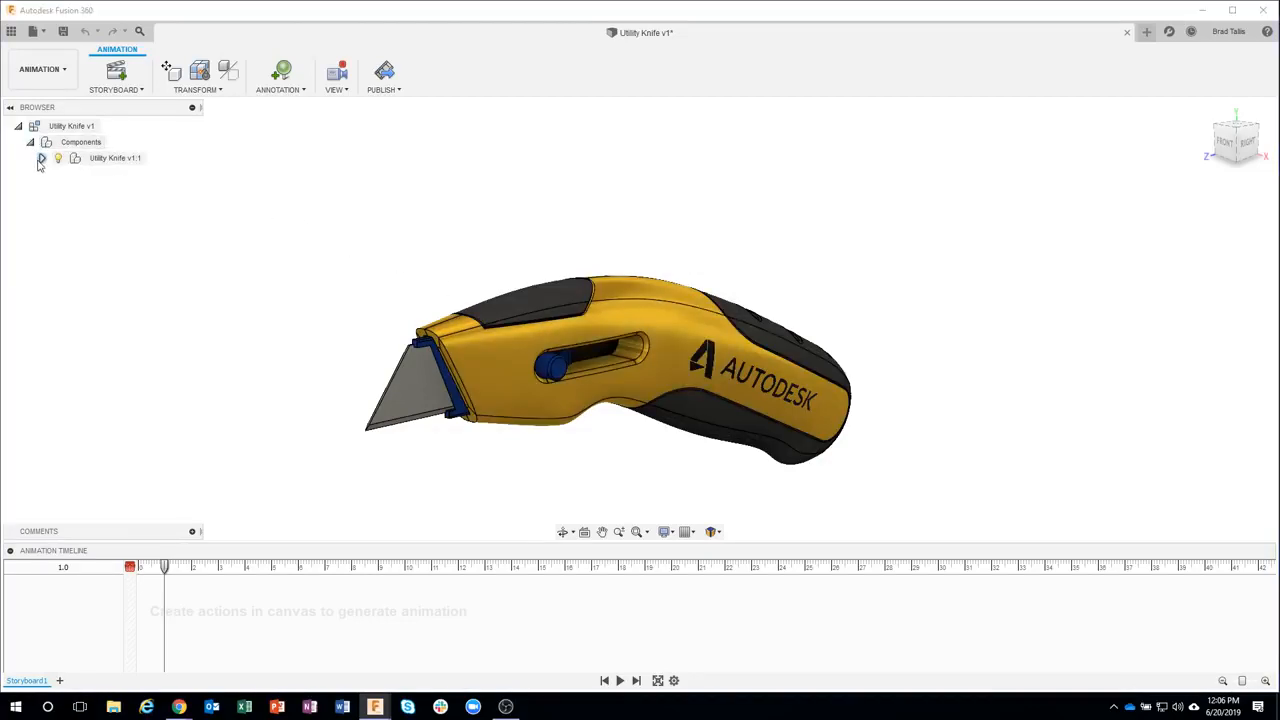
{"action": "left_click", "coordinate": [41, 158]}
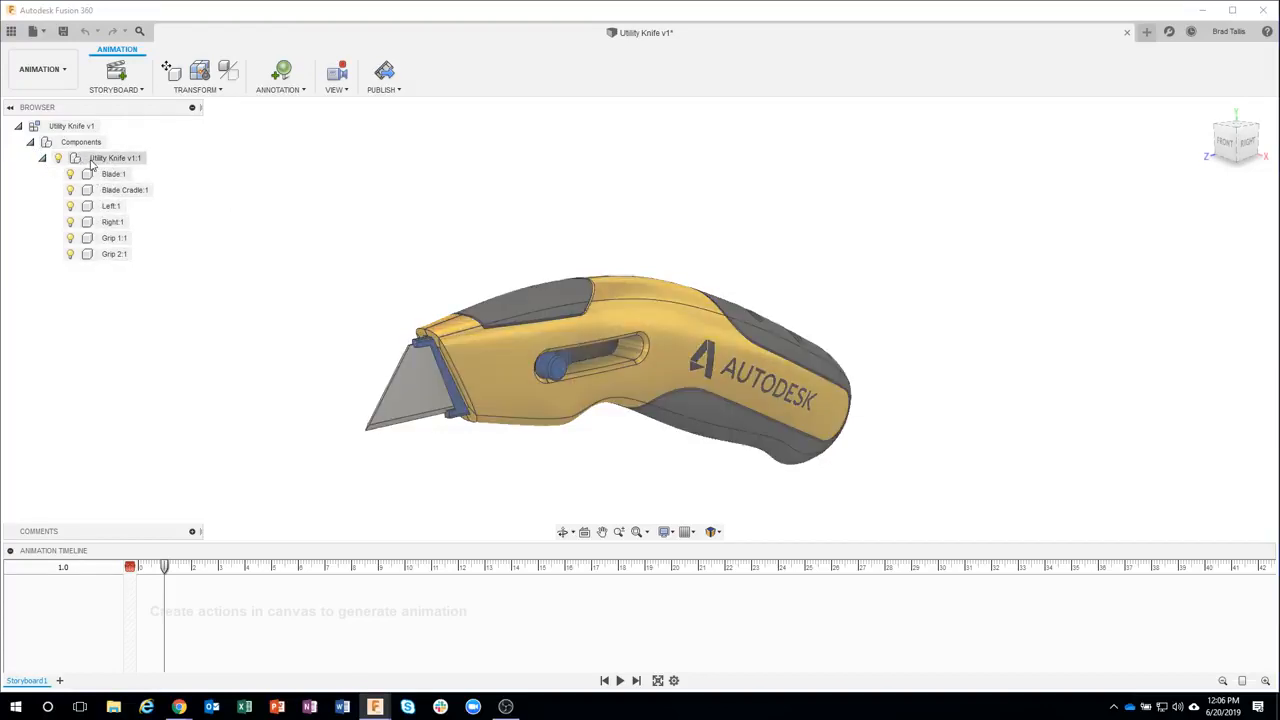
{"action": "left_click", "coordinate": [100, 160]}
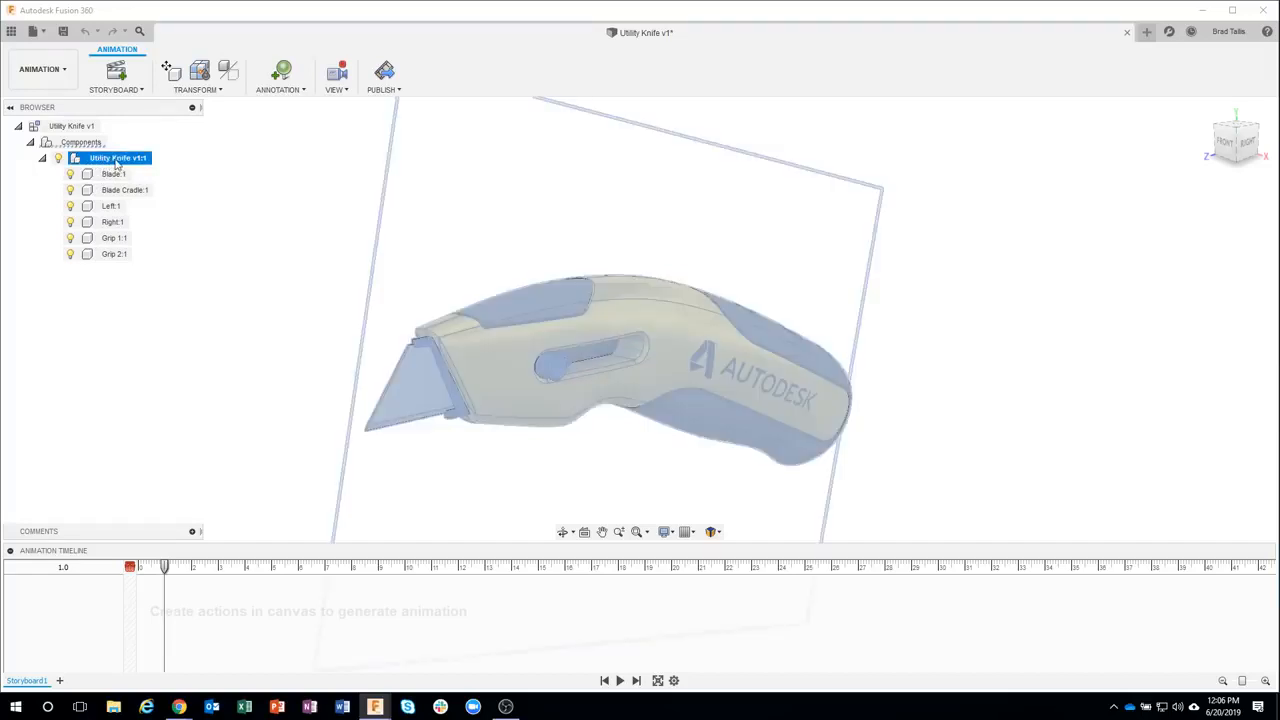
{"action": "left_click", "coordinate": [196, 89]}
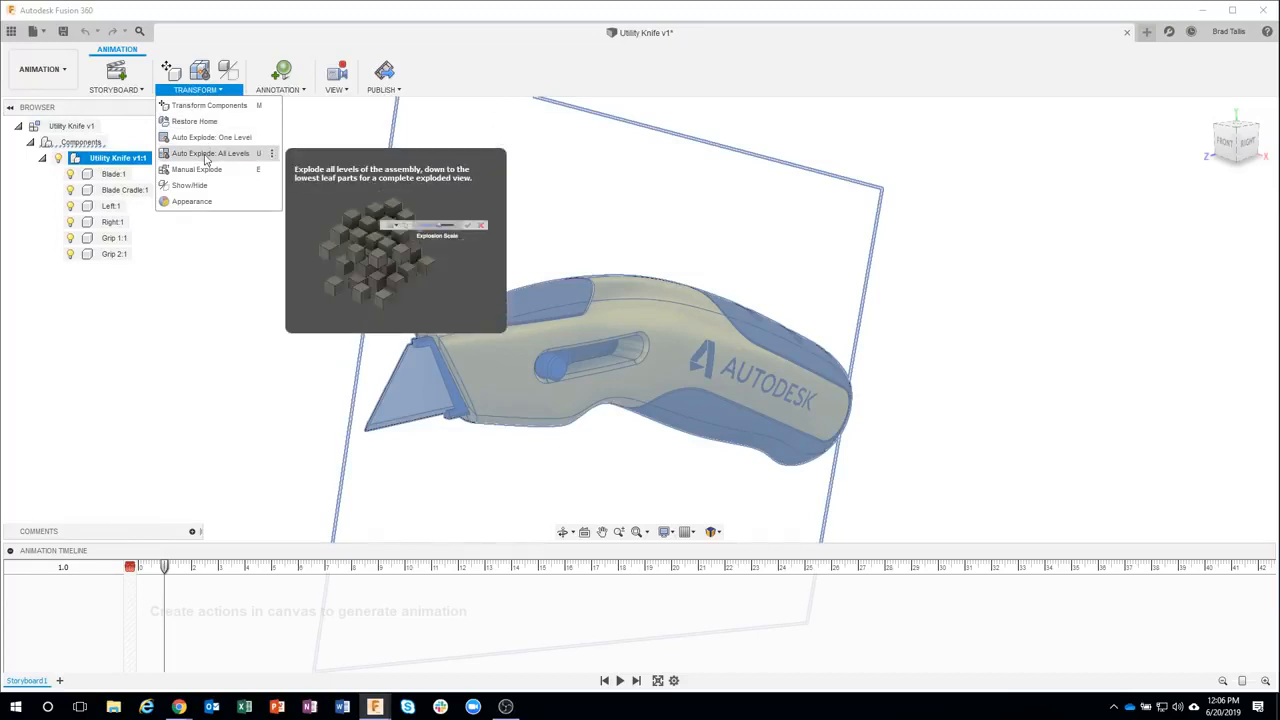
{"action": "left_click", "coordinate": [205, 153]}
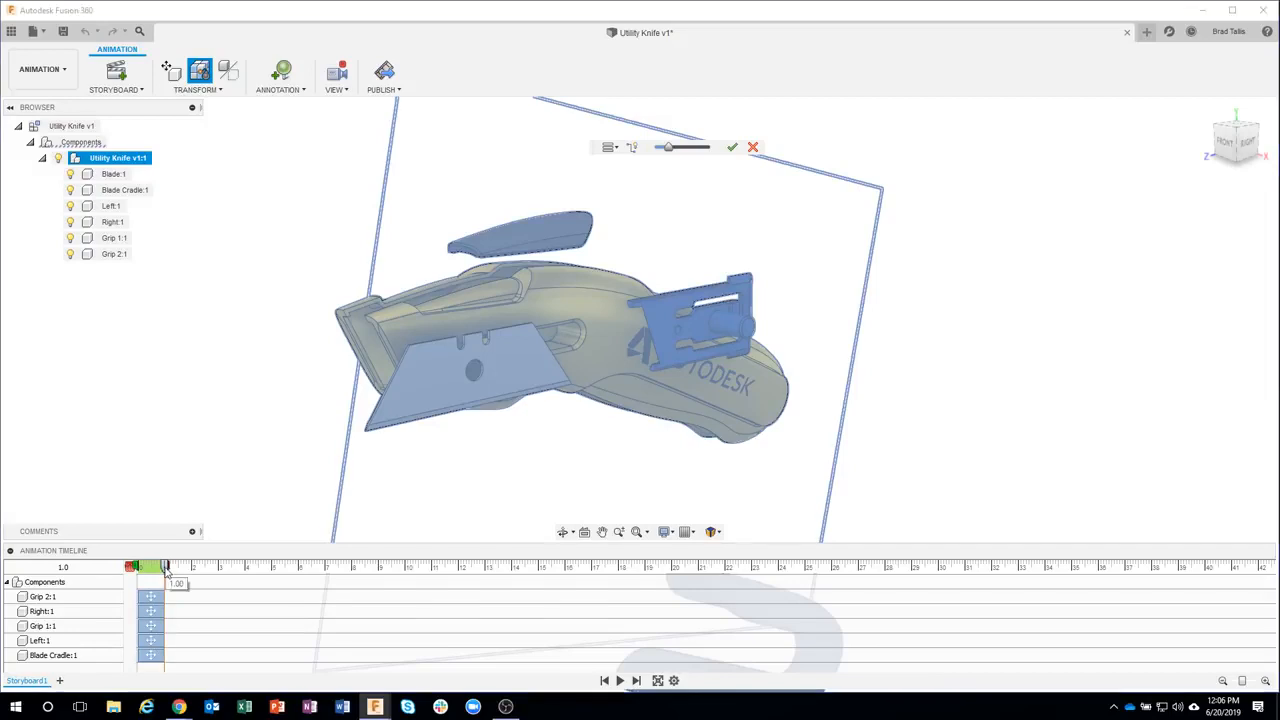
Extend the explosion action to 6 seconds on the animation timeline and inspect the component rows
{"action": "left_click_drag", "start_coordinate": [166, 570], "coordinate": [300, 577]}
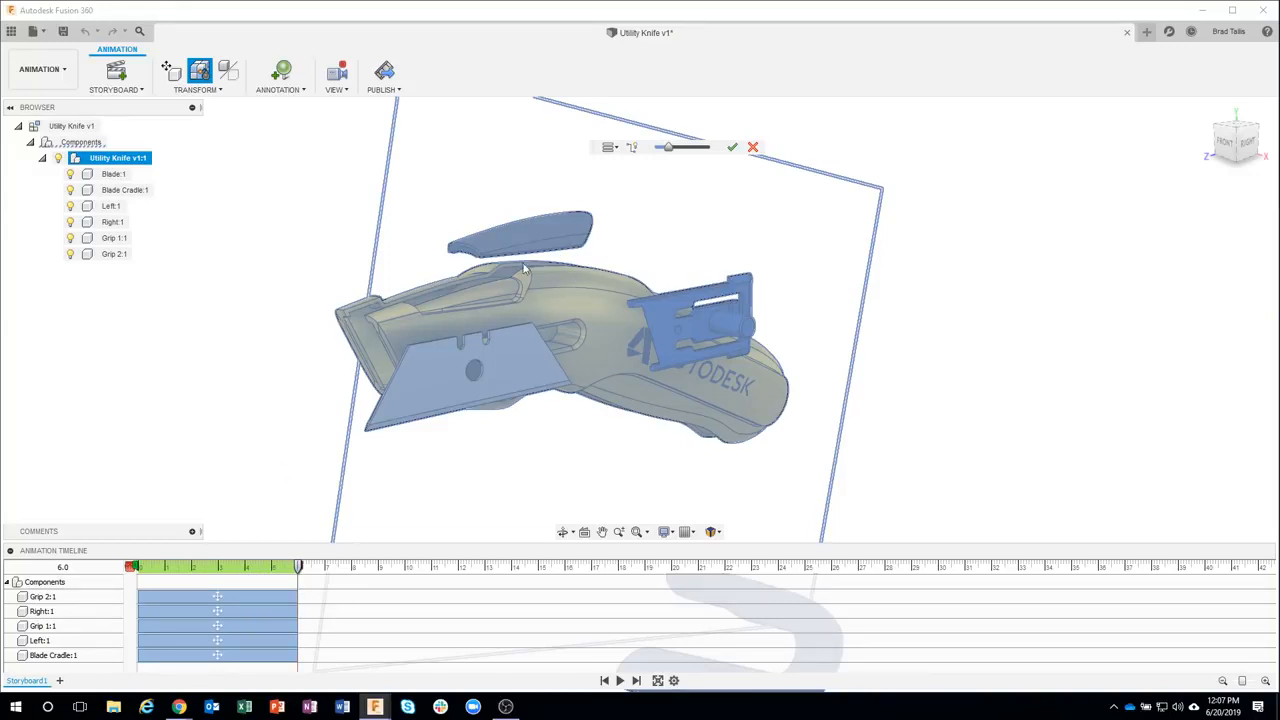
{"action": "left_click", "coordinate": [42, 597]}
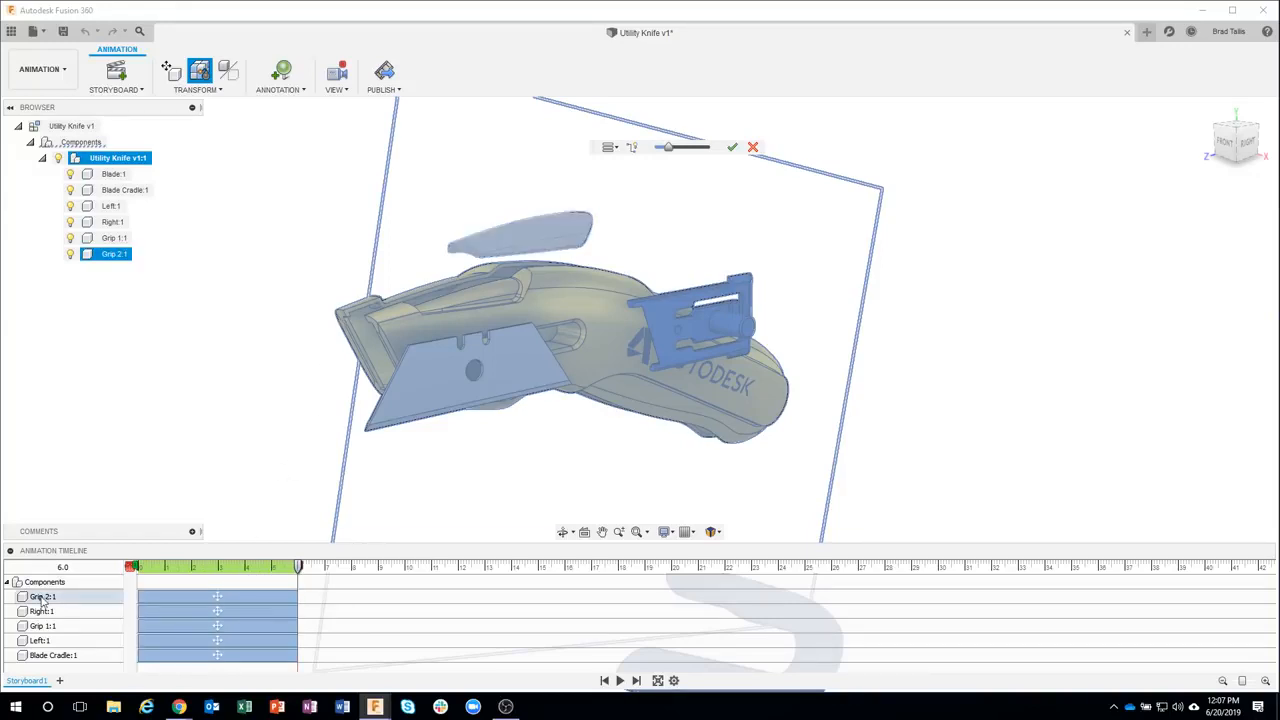
{"action": "left_click", "coordinate": [42, 611]}
{"action": "left_click", "coordinate": [42, 626]}
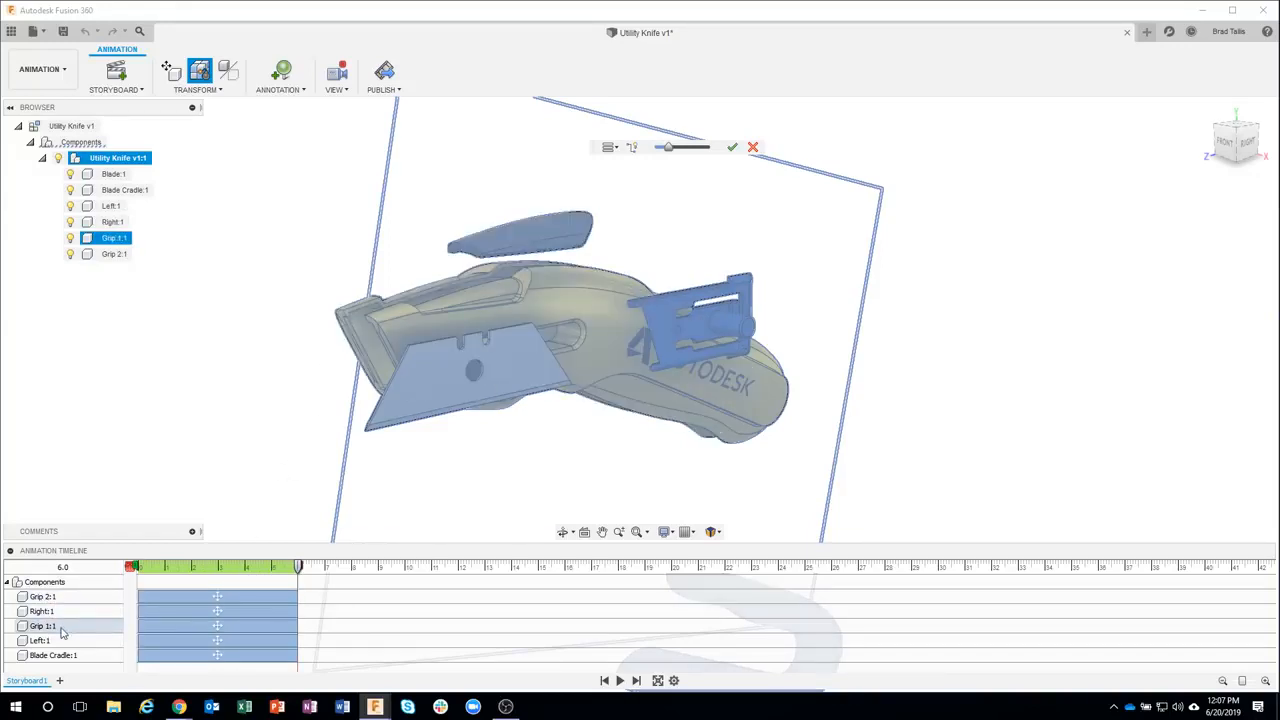
{"action": "left_click", "coordinate": [61, 642]}
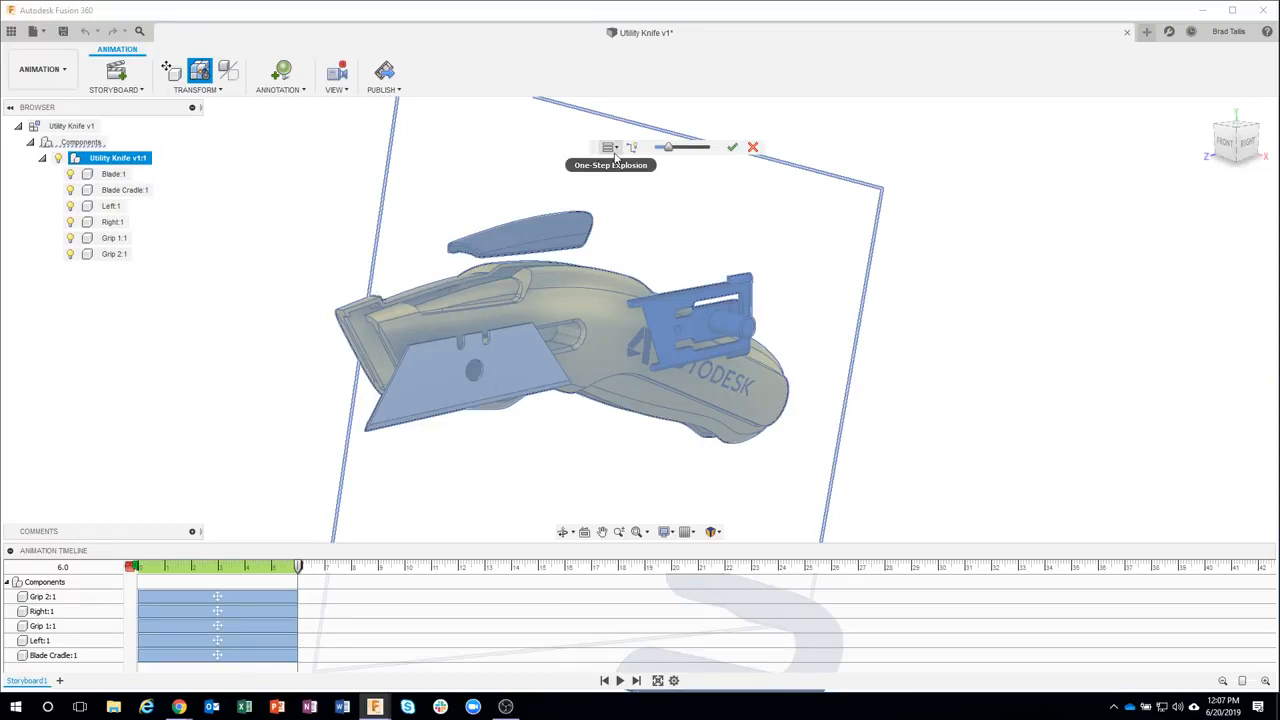
Set the explosion type to Sequential Explosion
{"action": "left_click", "coordinate": [609, 147]}
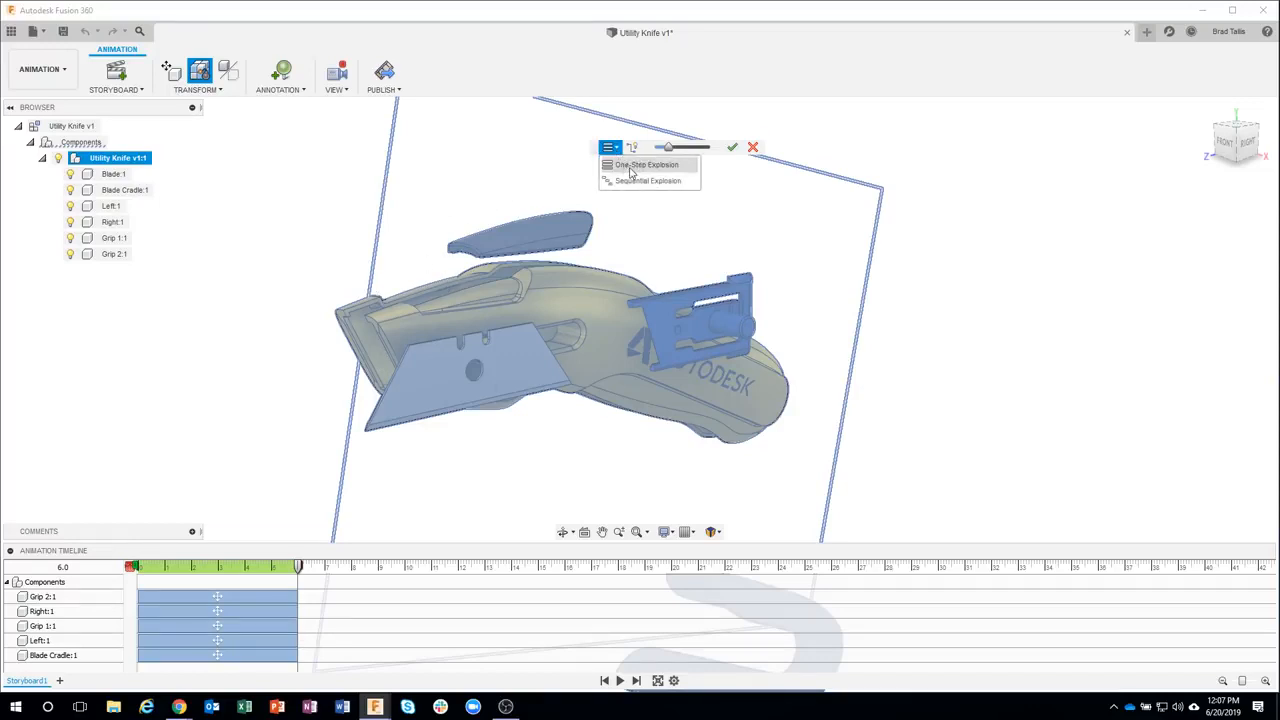
{"action": "left_click", "coordinate": [634, 182]}
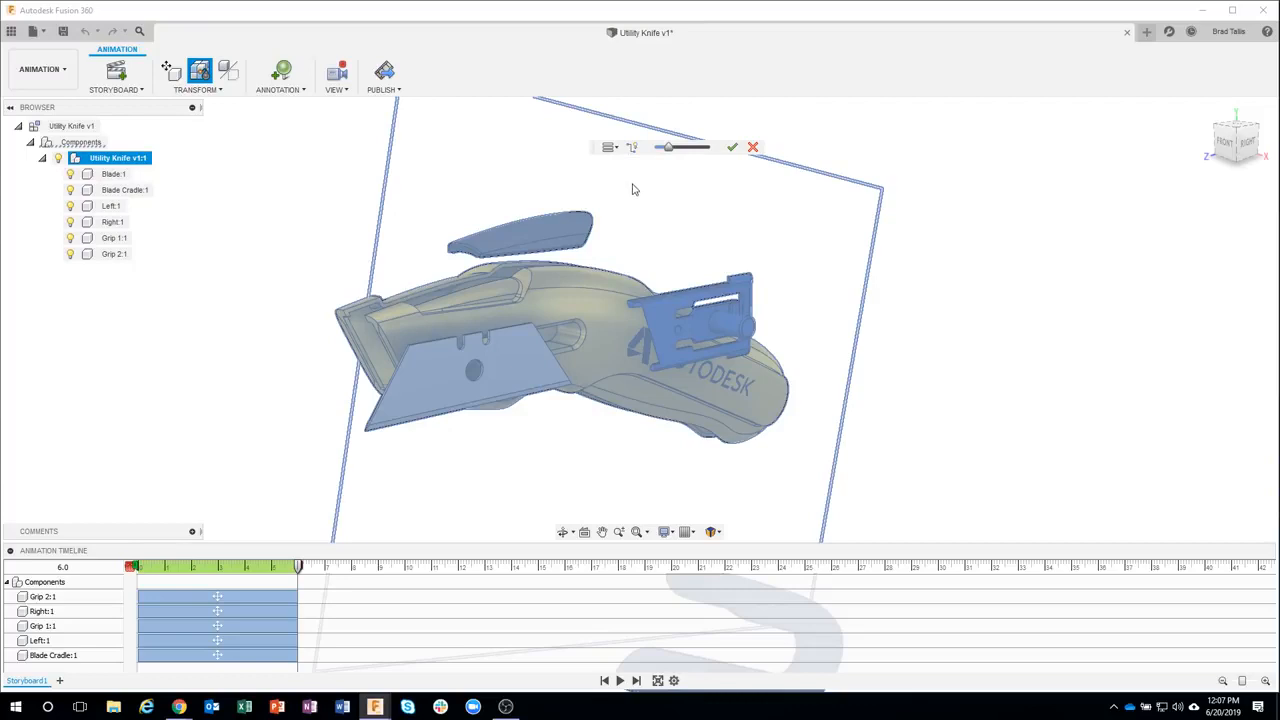
{"action": "left_click", "coordinate": [609, 147]}
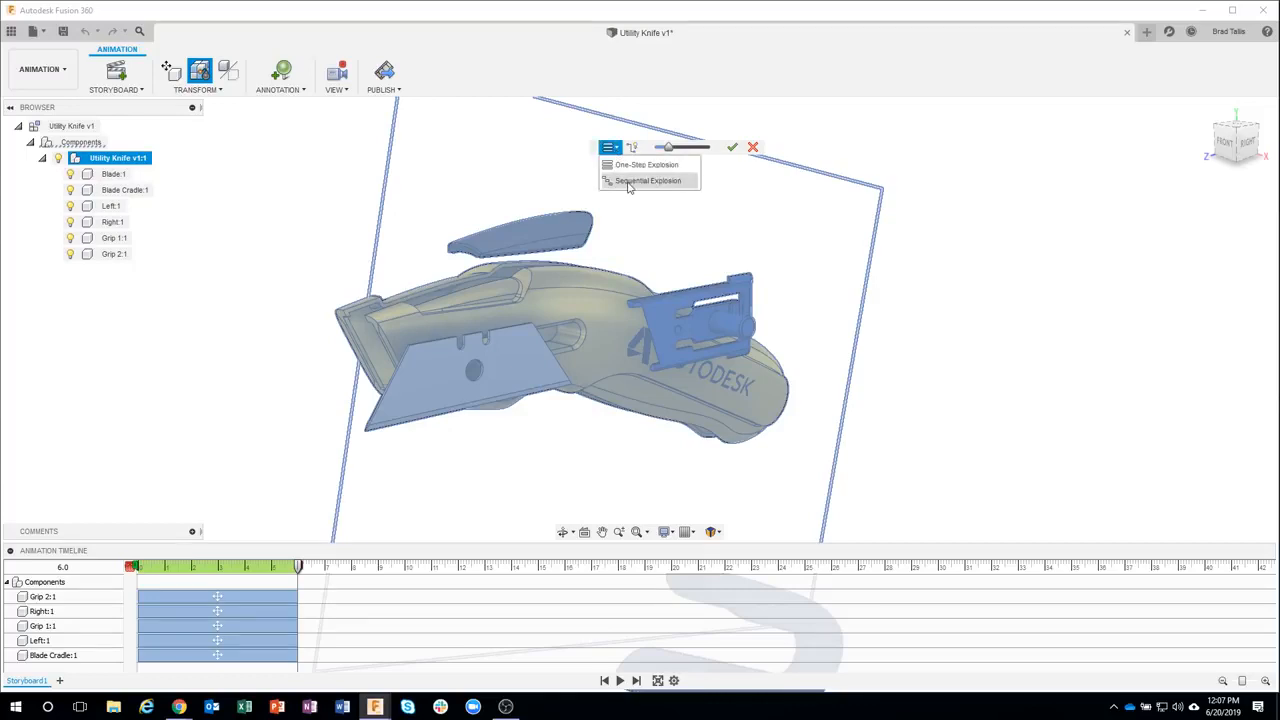
{"action": "left_click", "coordinate": [630, 187]}
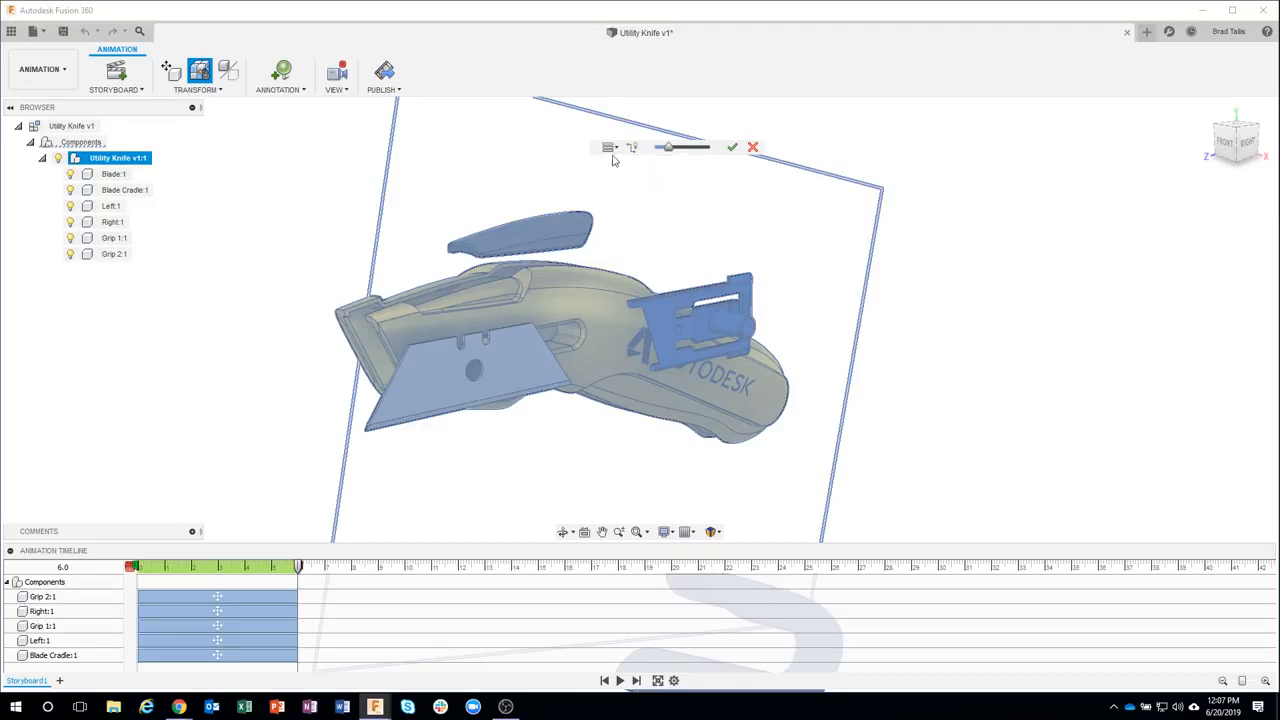
{"action": "left_click", "coordinate": [609, 147]}
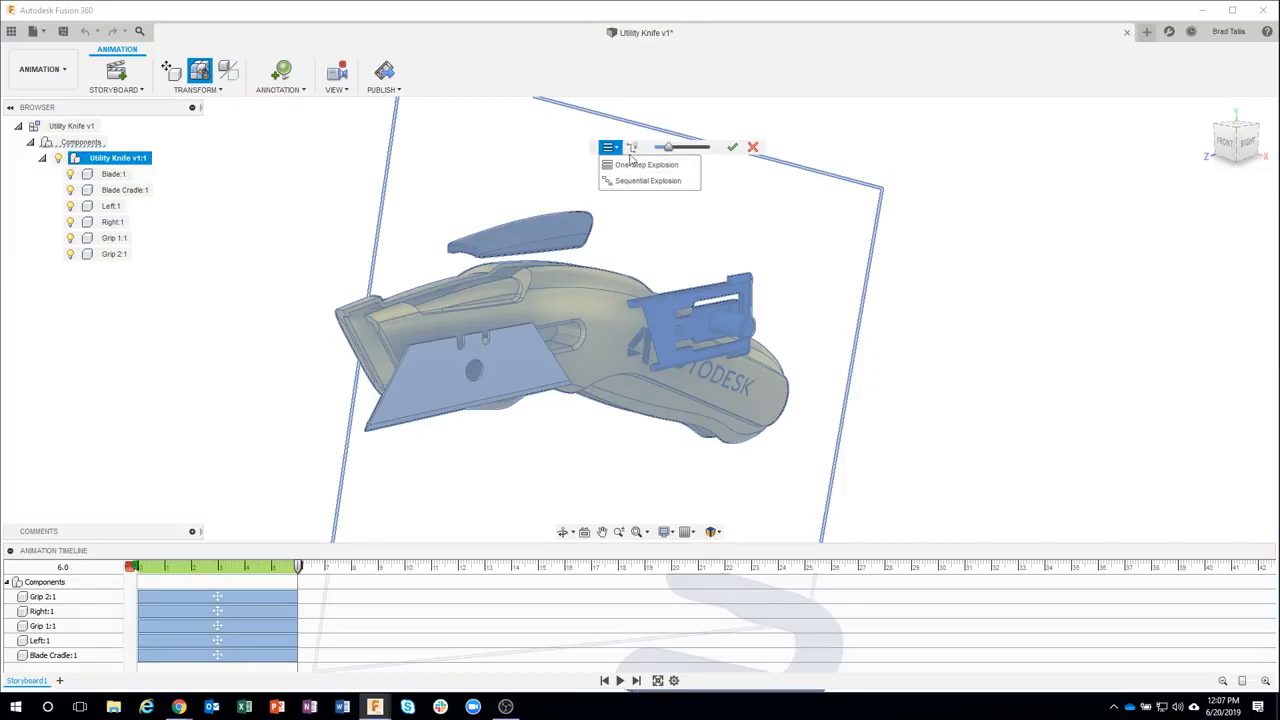
Increase the explosion scale, confirm the auto explode, and clear the selection
{"action": "mouse_move", "coordinate": [663, 148]}
{"action": "left_mouse_down"}
{"action": "mouse_move", "coordinate": [692, 152]}
{"action": "mouse_move", "coordinate": [650, 157]}
{"action": "mouse_move", "coordinate": [680, 153]}
{"action": "left_mouse_up"}
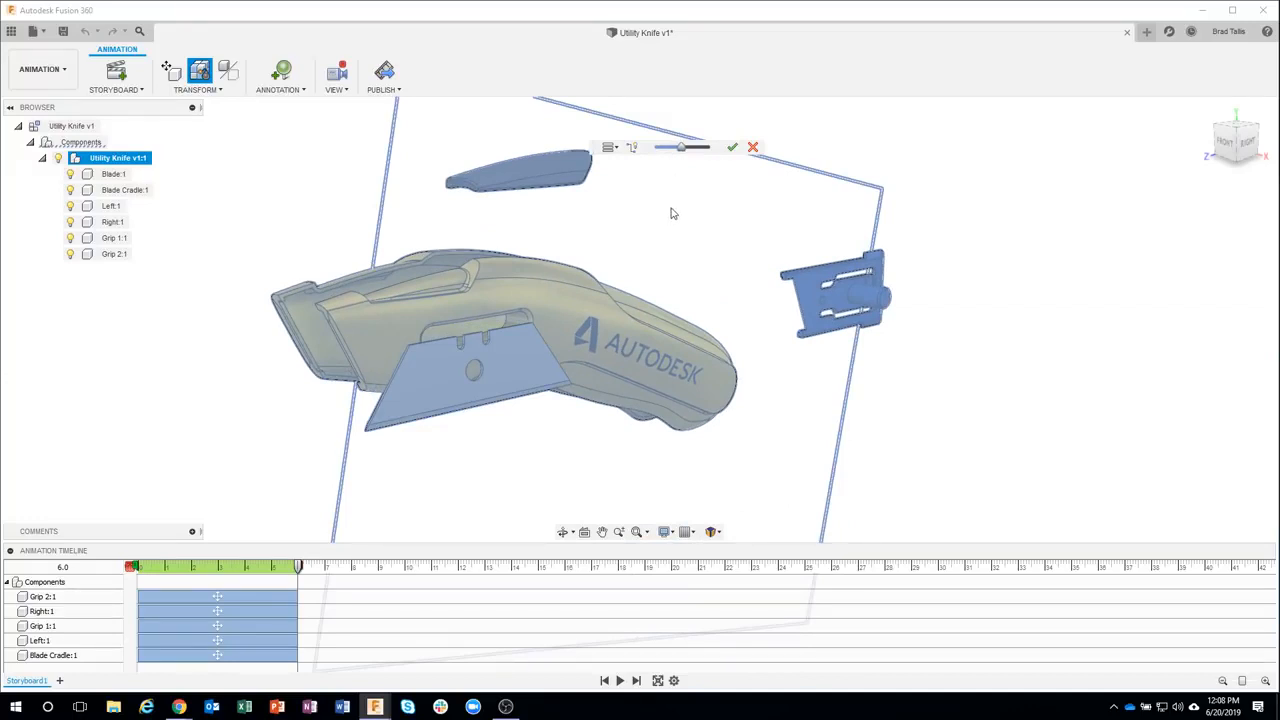
{"action": "left_click", "coordinate": [733, 148]}
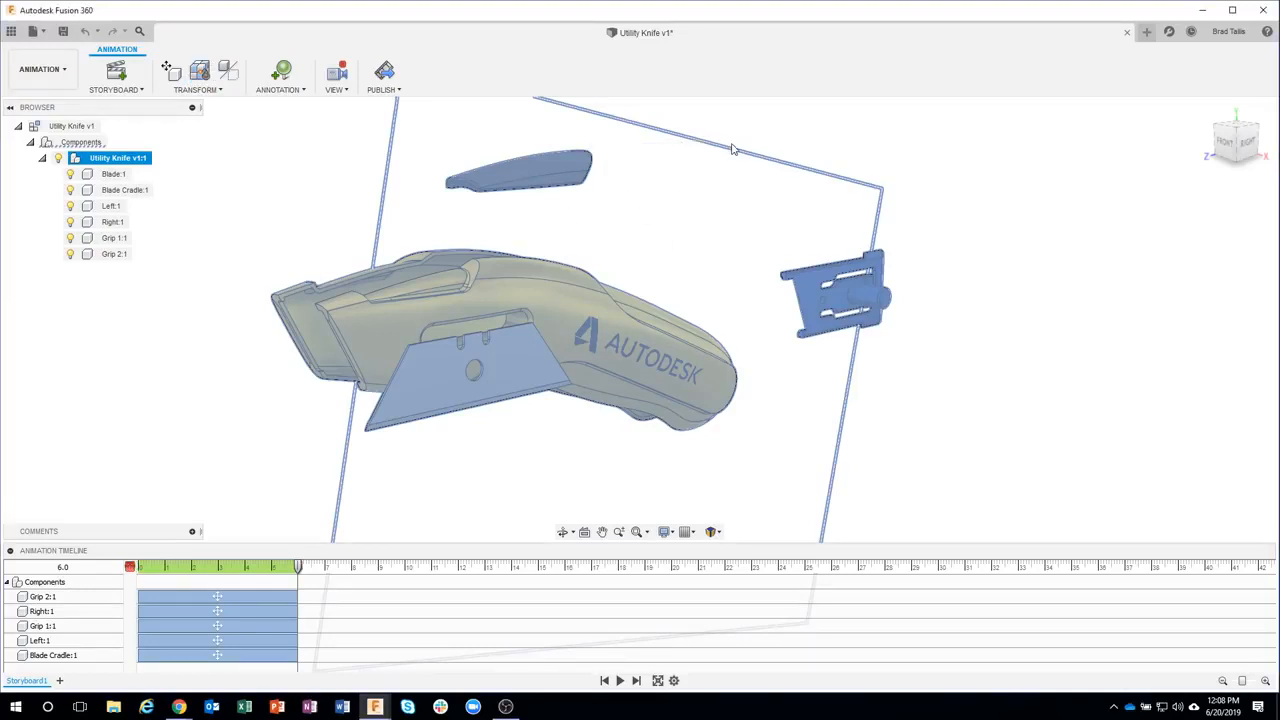
{"action": "left_click", "coordinate": [180, 381]}
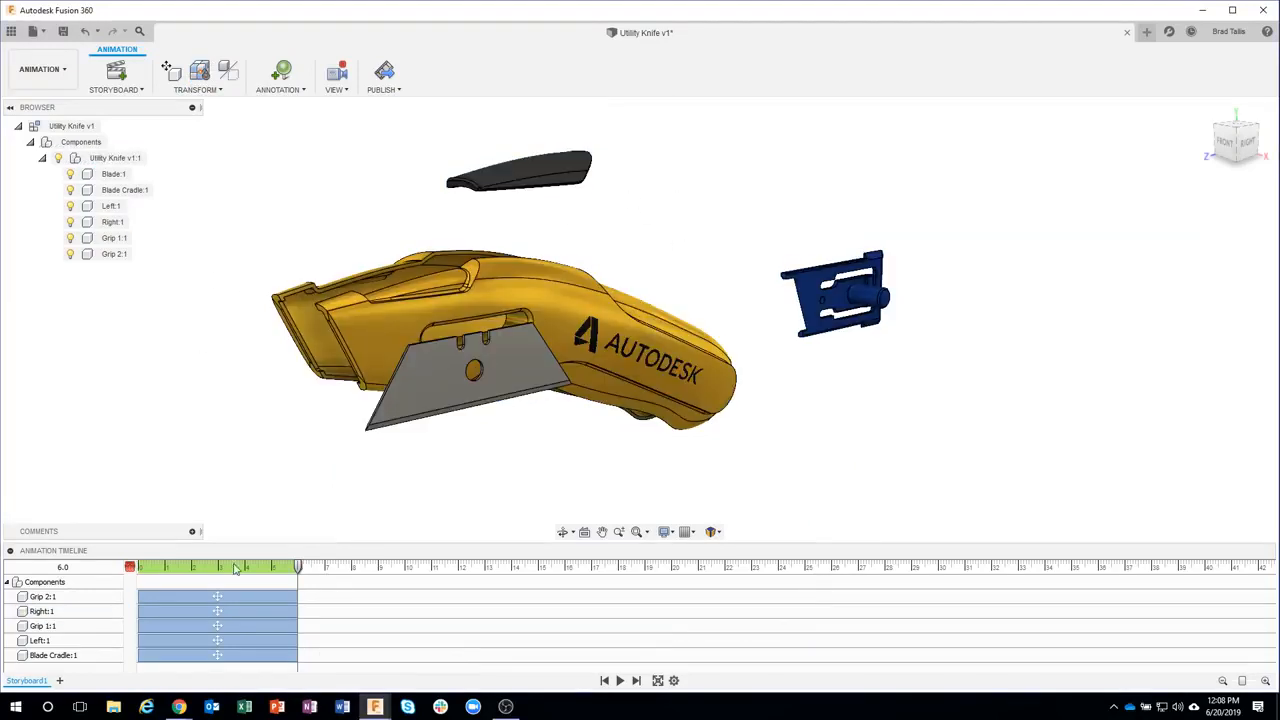
Scrub the timeline playhead back and forth to preview the explosion
{"action": "left_click_drag", "start_coordinate": [297, 571], "coordinate": [231, 567]}
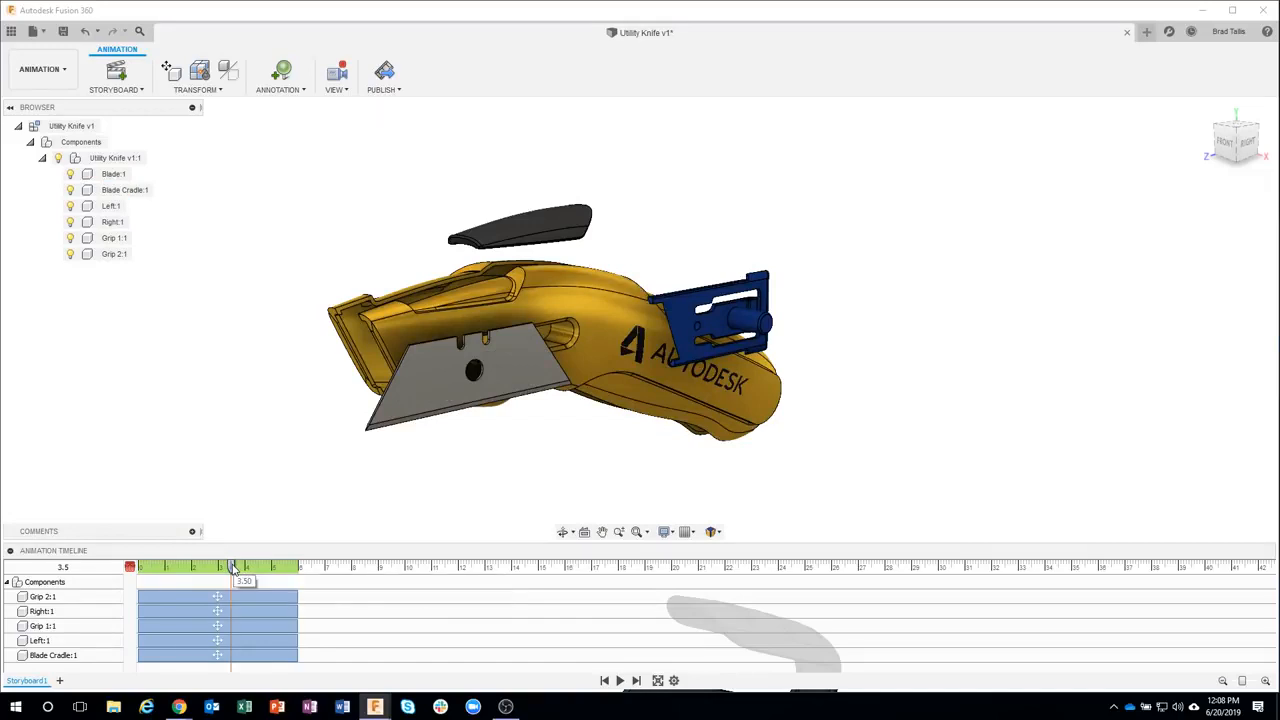
{"action": "left_click_drag", "start_coordinate": [233, 568], "coordinate": [297, 566]}
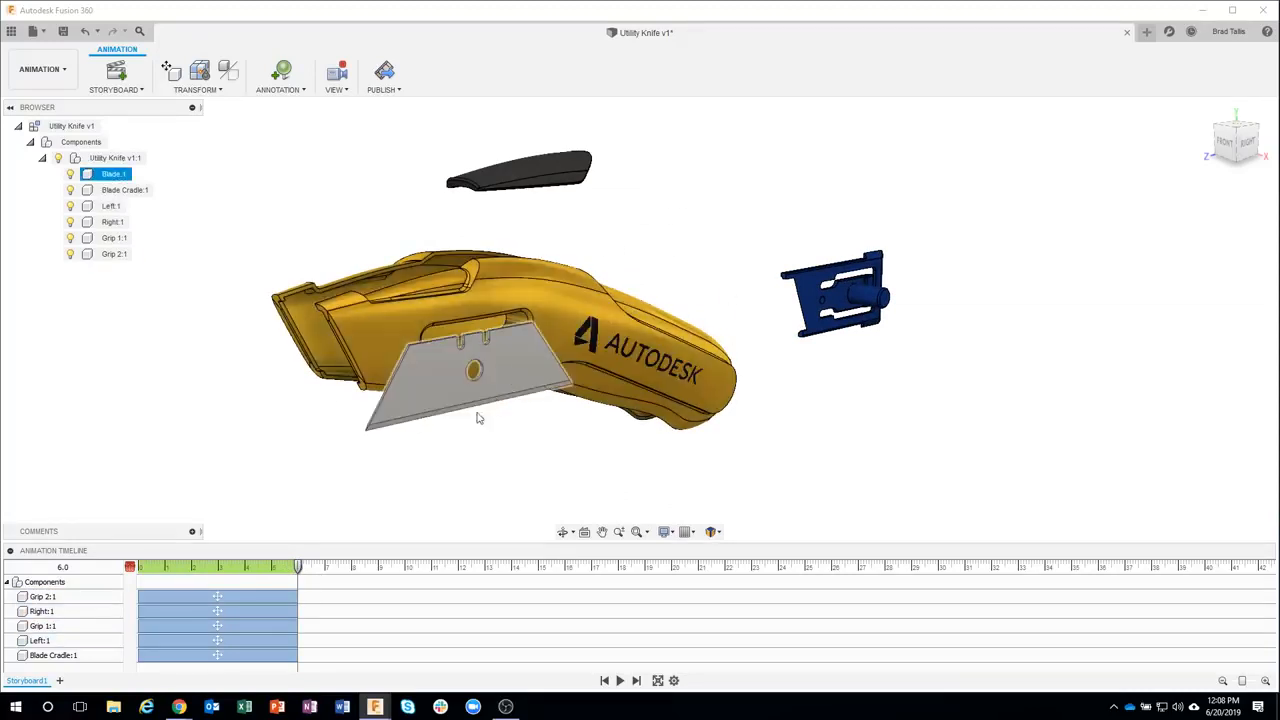
Delete the camera view action created at 8 seconds by orbiting the view
{"action": "left_click", "coordinate": [421, 311]}
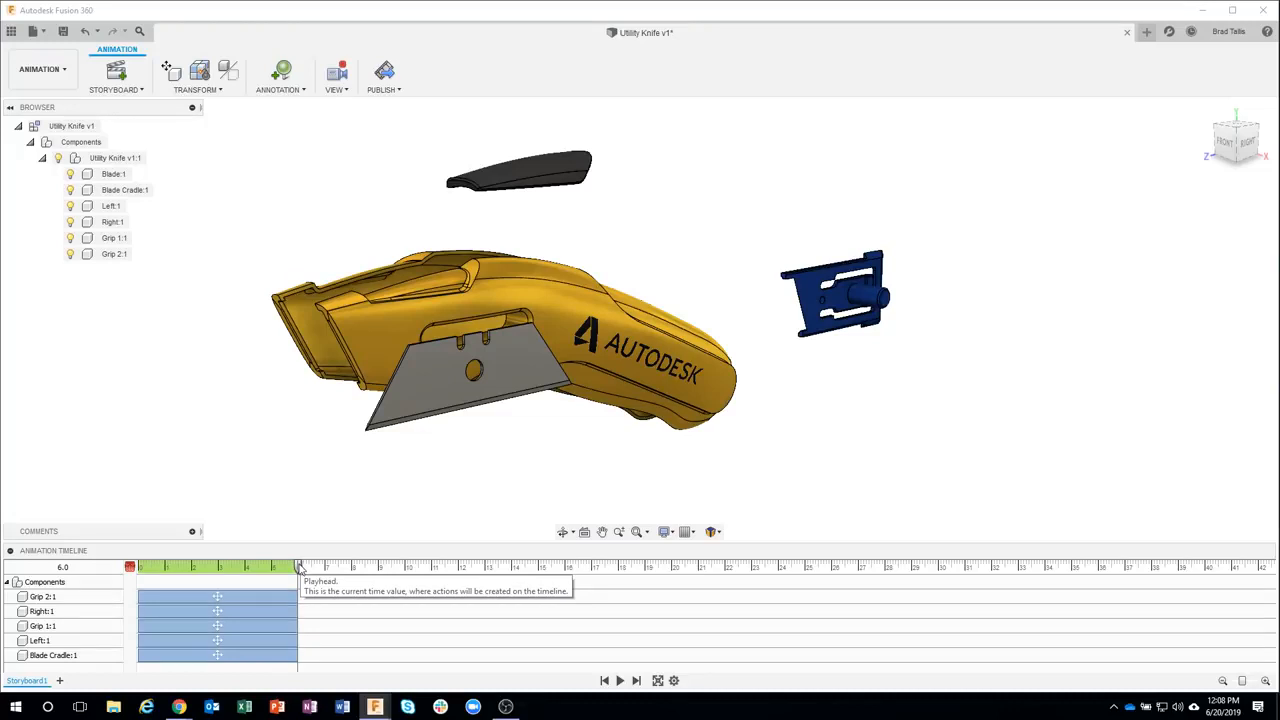
{"action": "left_click_drag", "start_coordinate": [299, 567], "coordinate": [352, 568]}
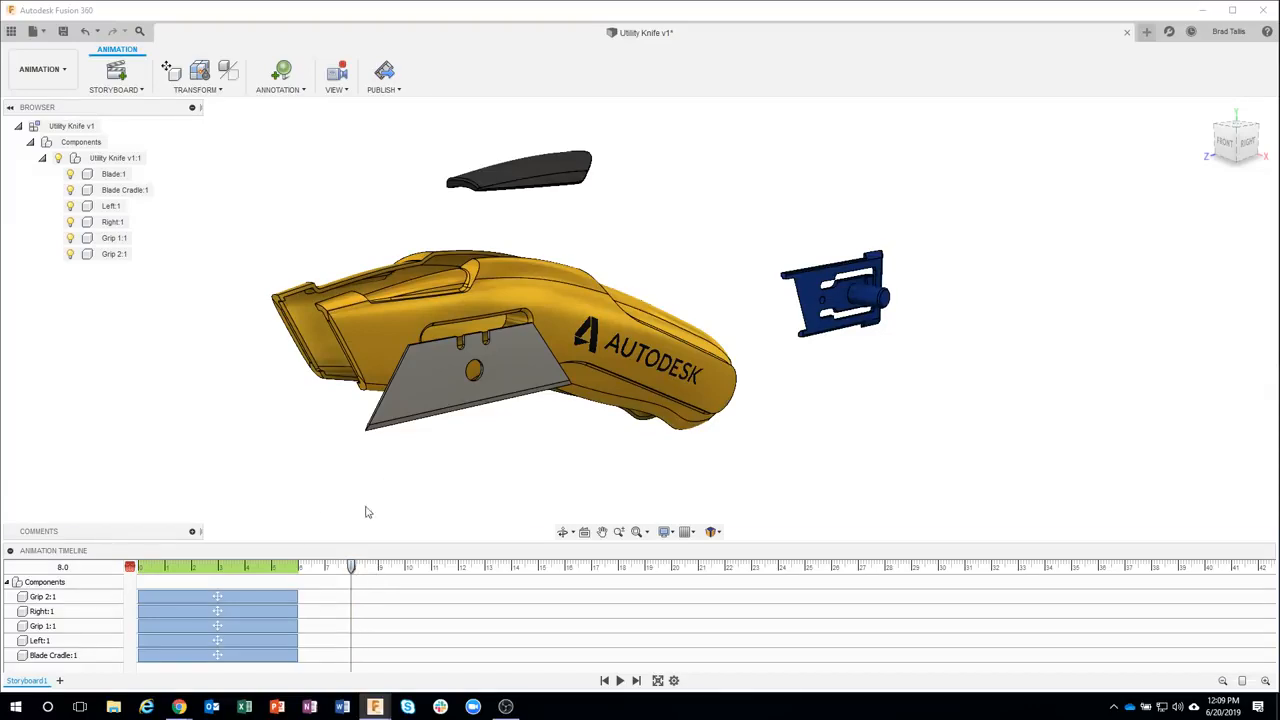
{"action": "middle_click_drag", "start_coordinate": [460, 449], "coordinate": [487, 471], "text": "shift"}
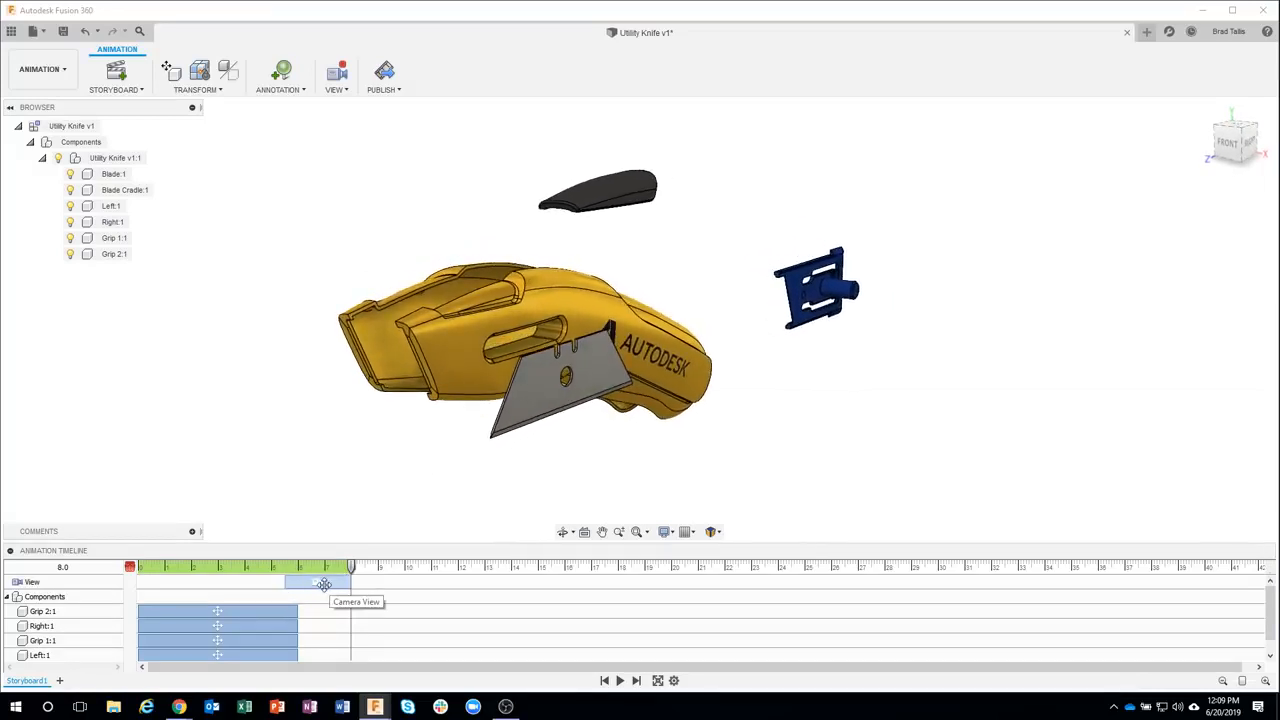
{"action": "left_click", "coordinate": [329, 583]}
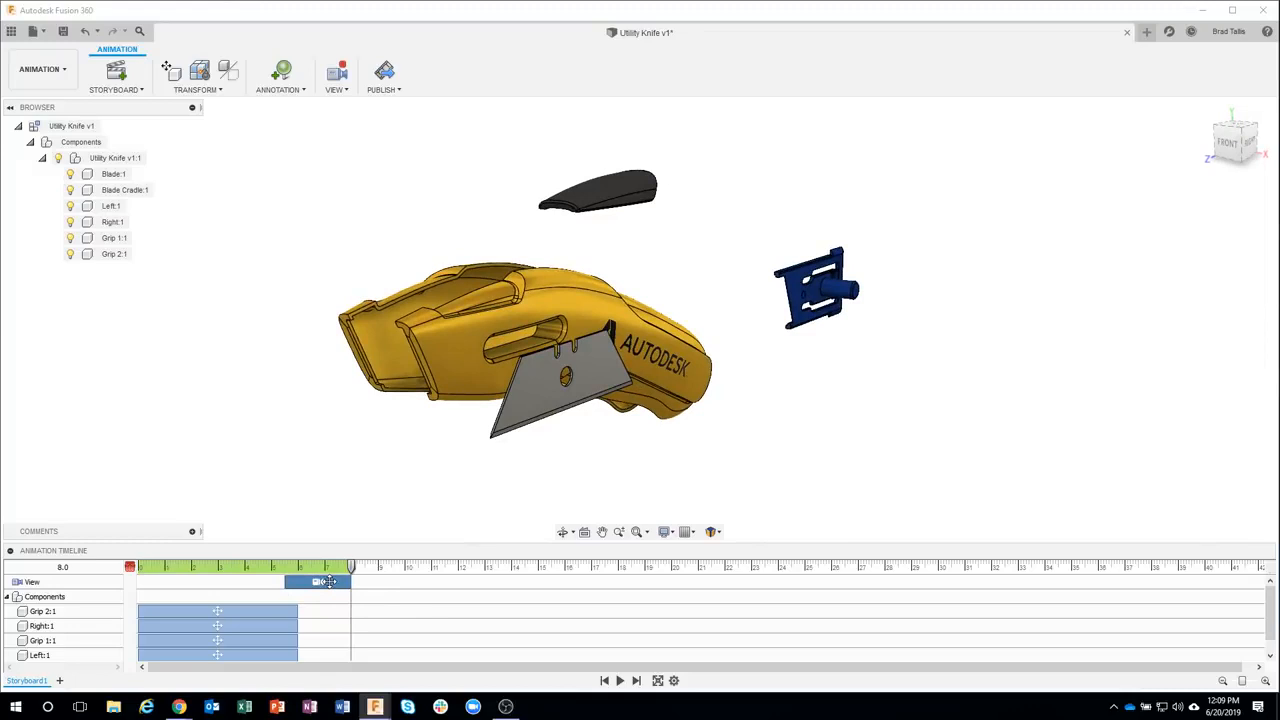
{"action": "key", "text": "Delete"}
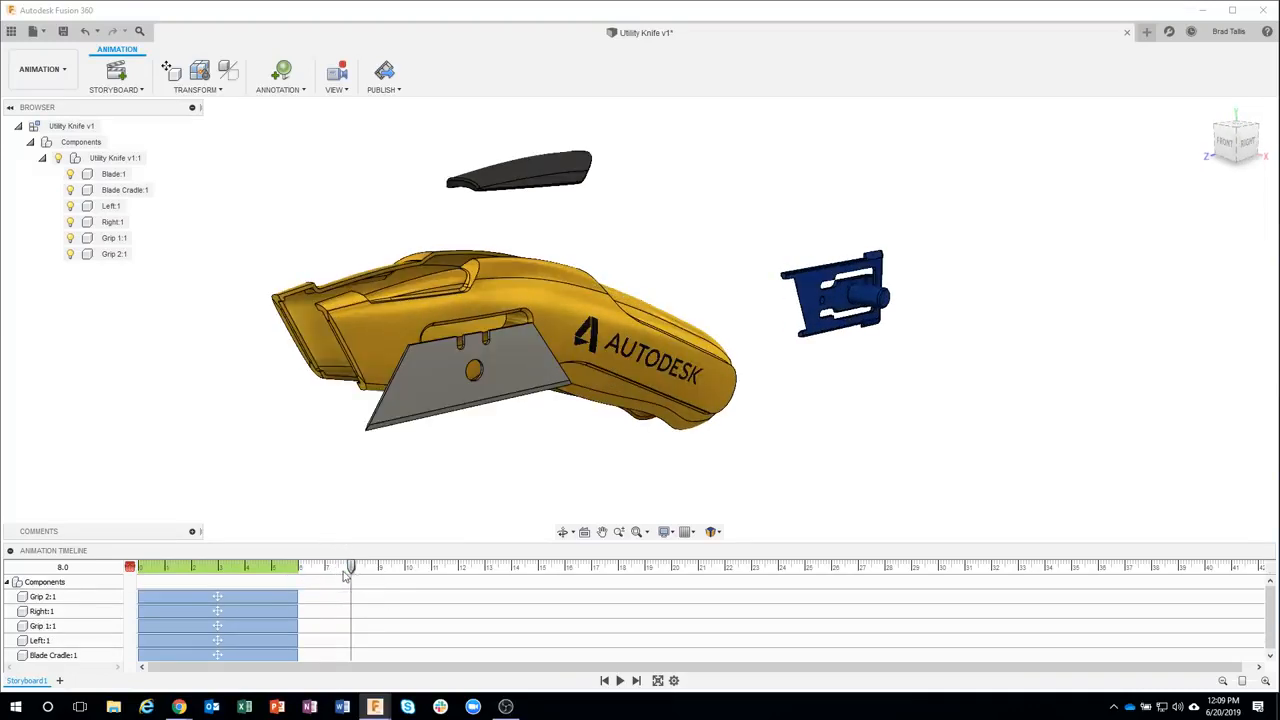
Try lengthening the Grip 1:1 action's duration, then drag its end back to 6 seconds
{"action": "left_click_drag", "start_coordinate": [350, 569], "coordinate": [252, 569]}
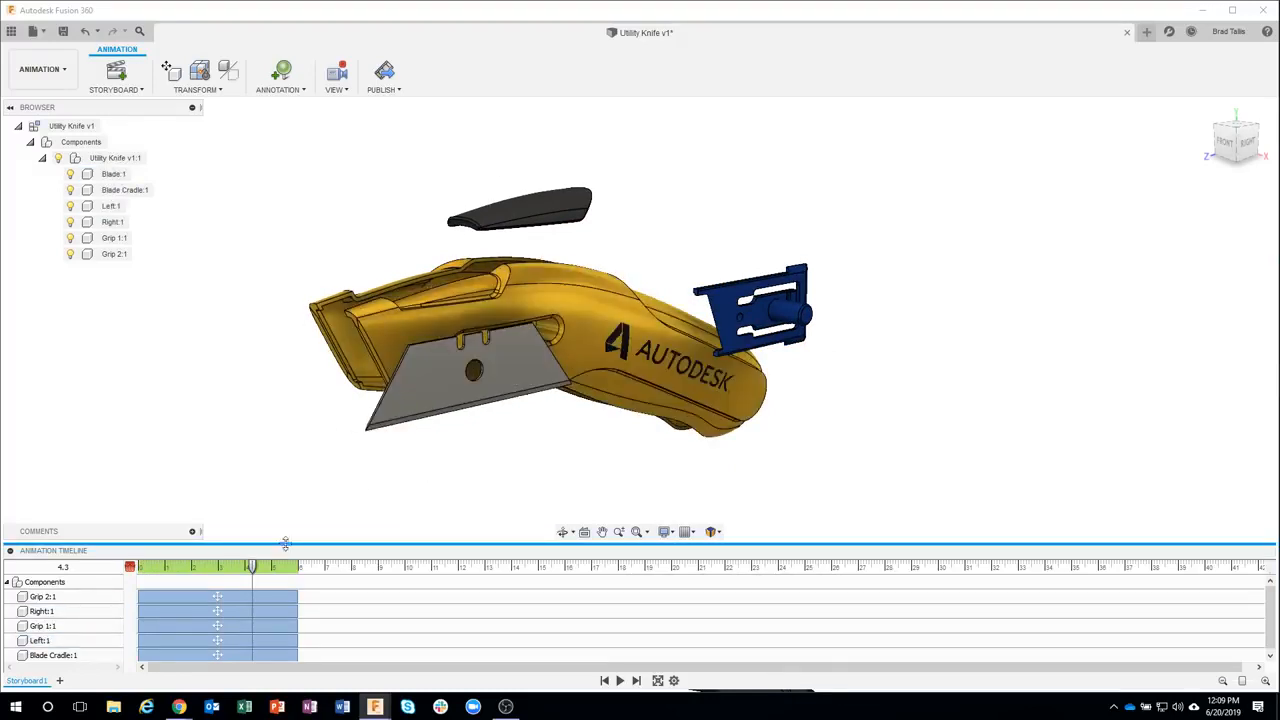
{"action": "left_click_drag", "start_coordinate": [252, 569], "coordinate": [130, 567]}
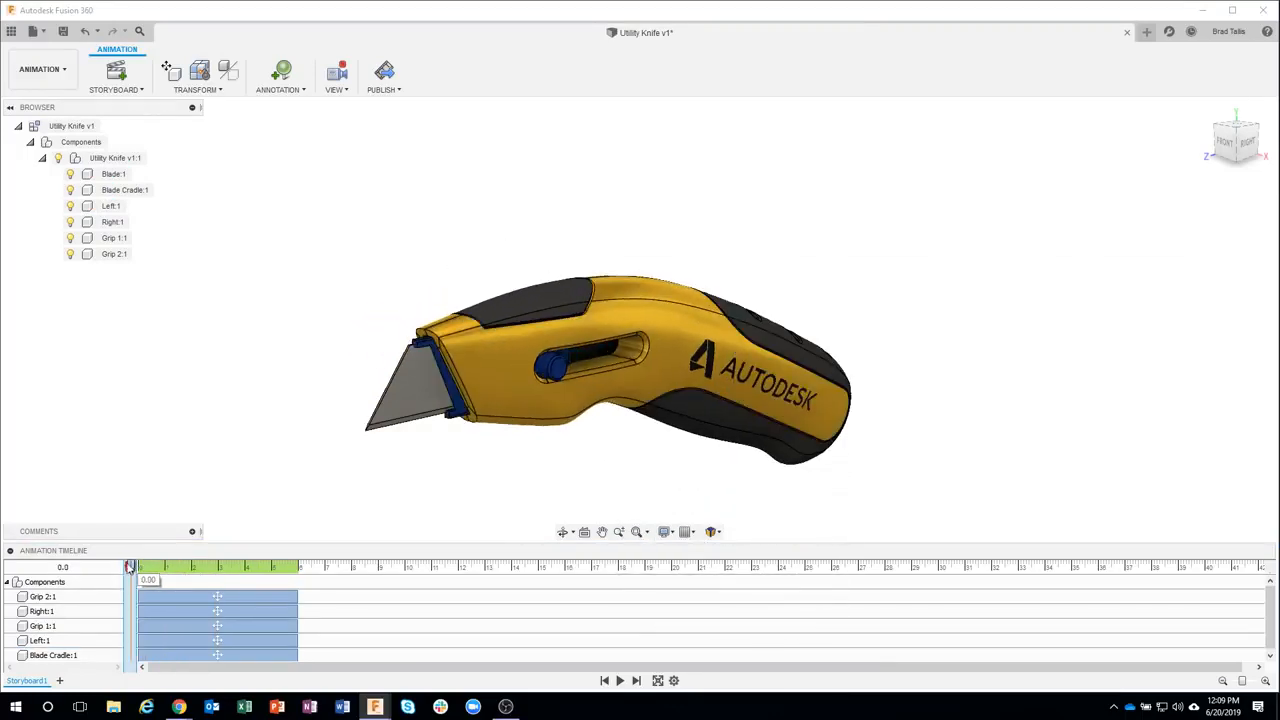
{"action": "left_click", "coordinate": [725, 423]}
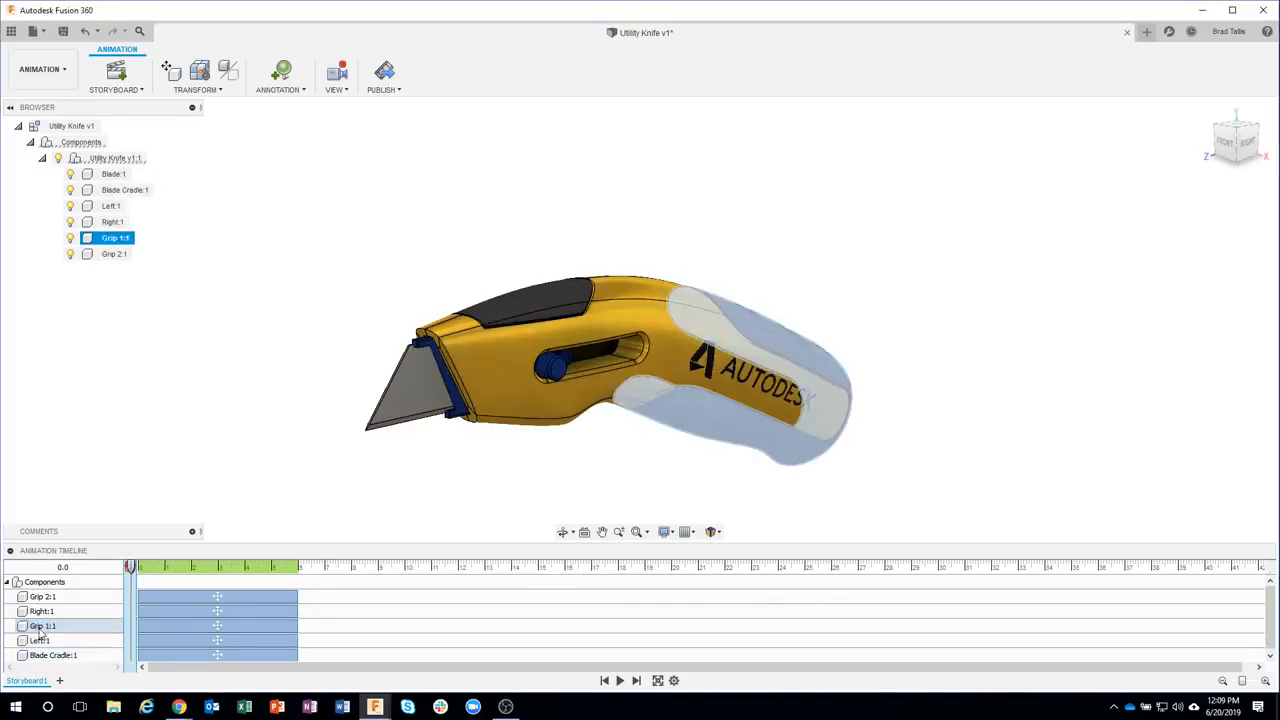
{"action": "left_click", "coordinate": [84, 655], "text": "ctrl"}
{"action": "left_click", "coordinate": [84, 655], "text": "ctrl"}
{"action": "right_click", "coordinate": [168, 625]}
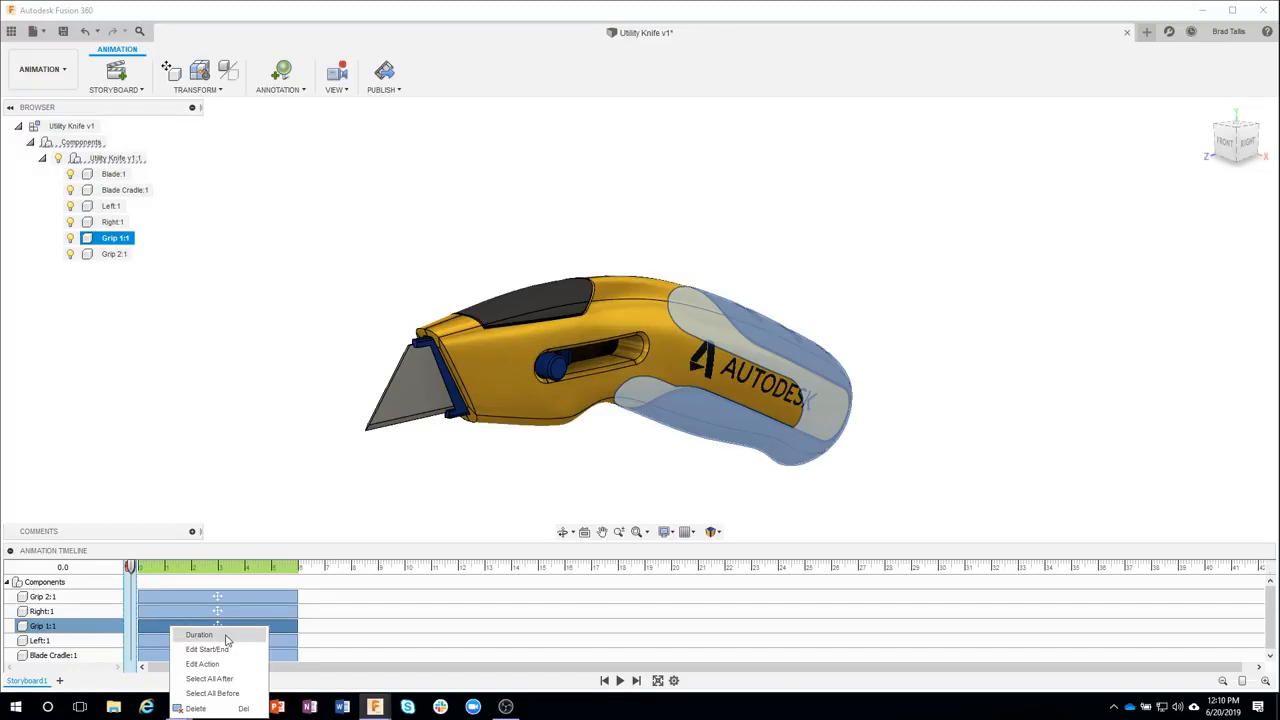
{"action": "left_click", "coordinate": [227, 636]}
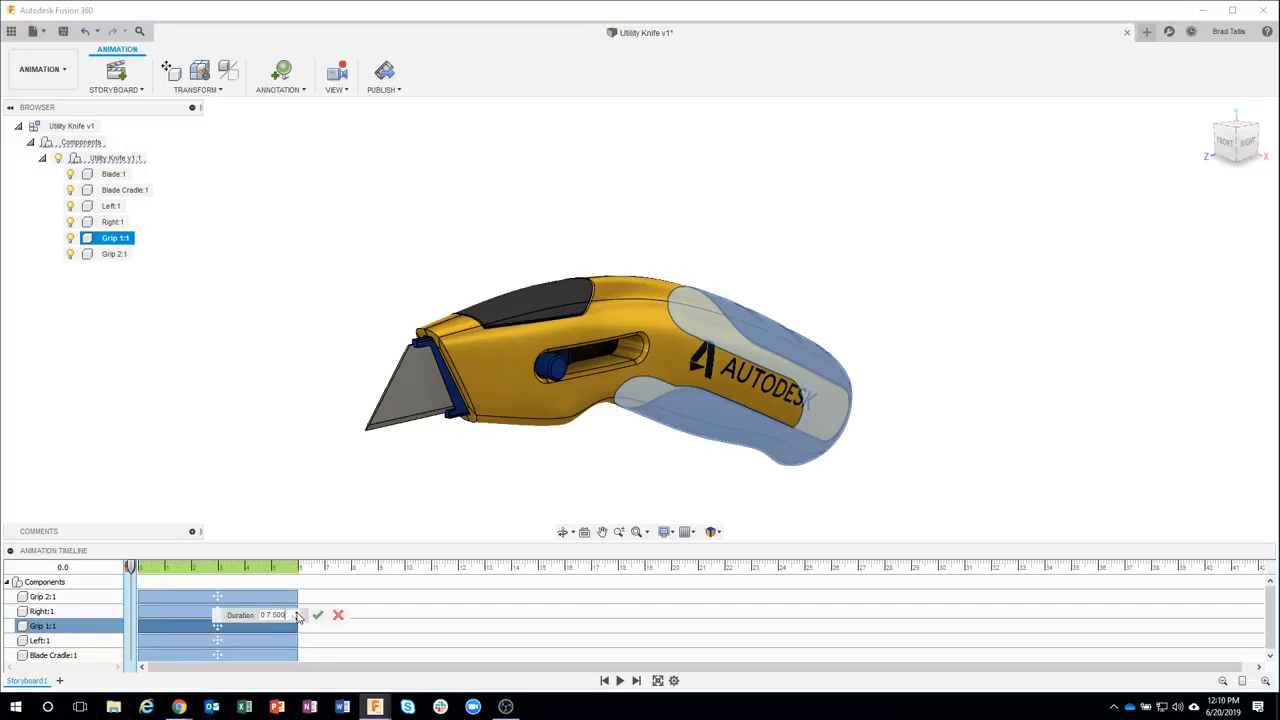
{"action": "left_click", "coordinate": [317, 615]}
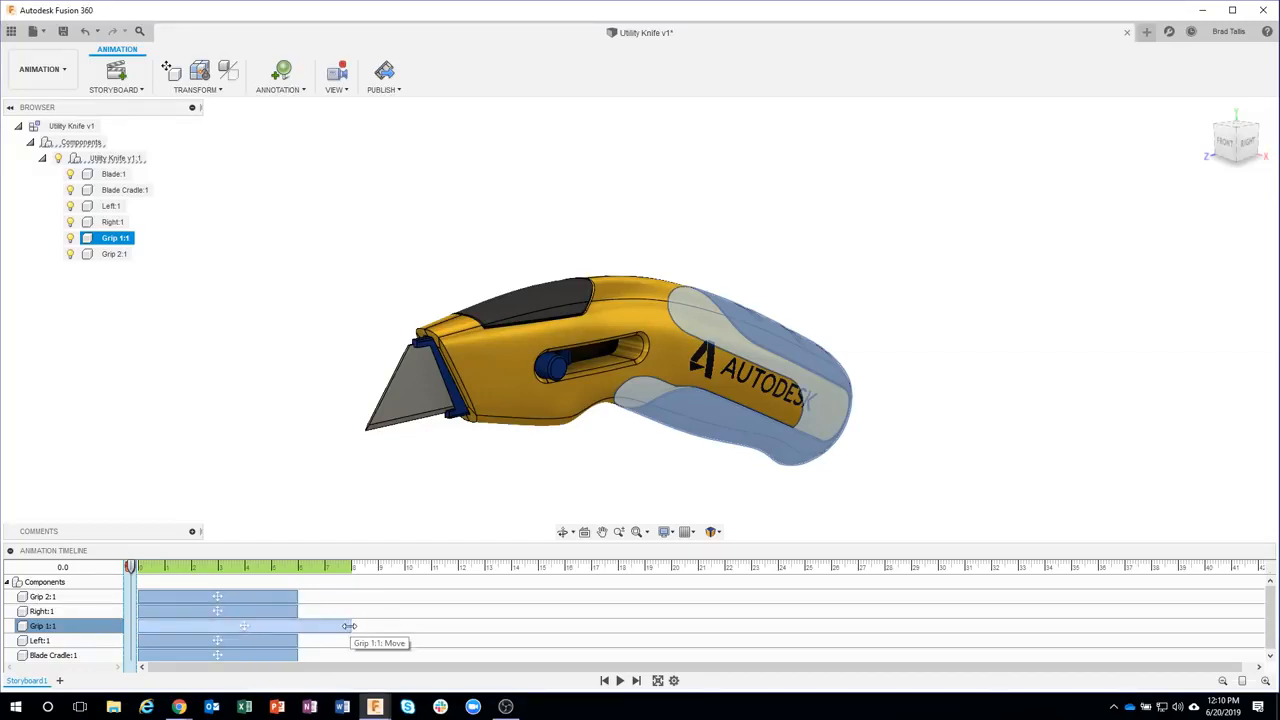
{"action": "left_click_drag", "start_coordinate": [349, 626], "coordinate": [300, 631]}
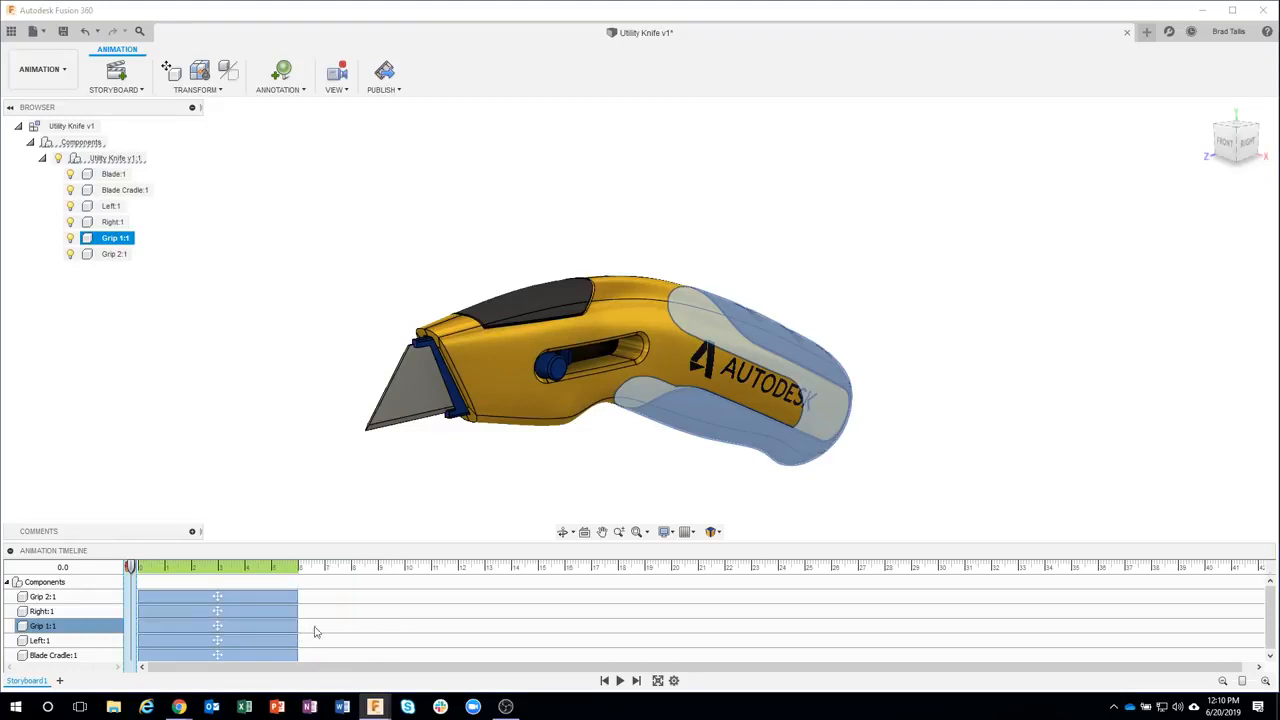
Set the Grip 1:1 action's start time to 2 seconds, then drag its start back to 0
{"action": "right_click", "coordinate": [214, 628]}
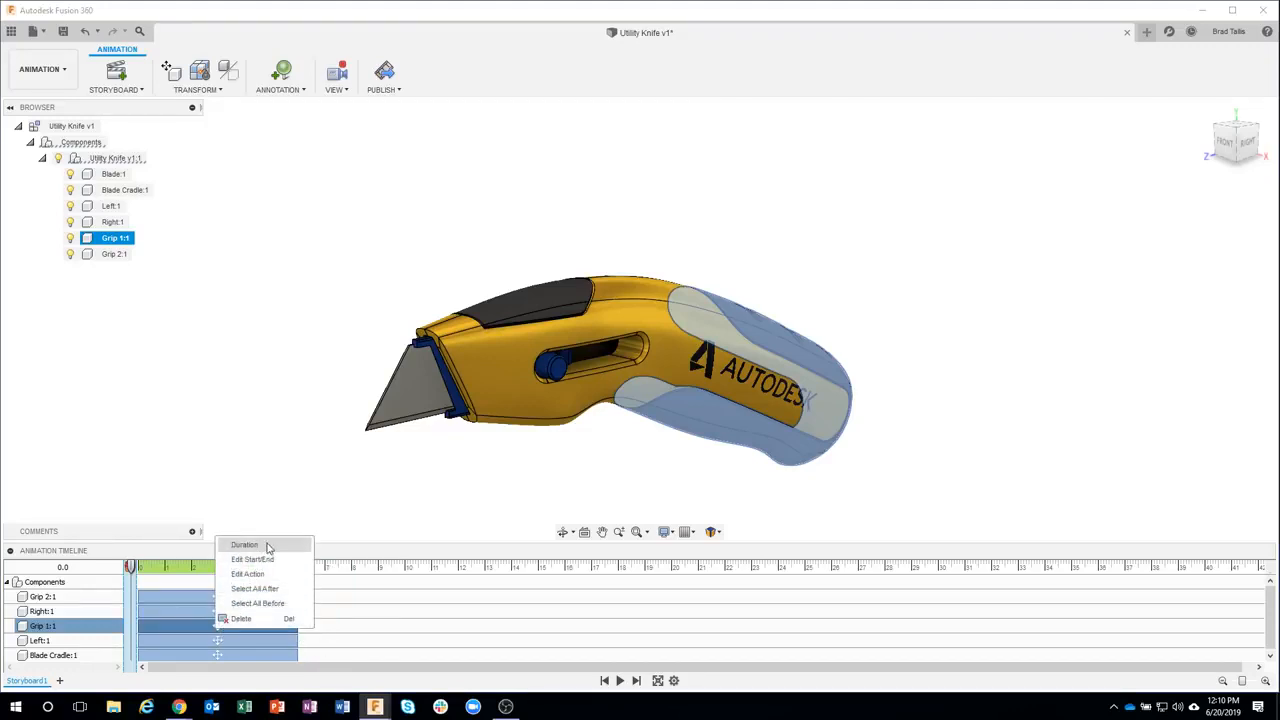
{"action": "left_click", "coordinate": [252, 559]}
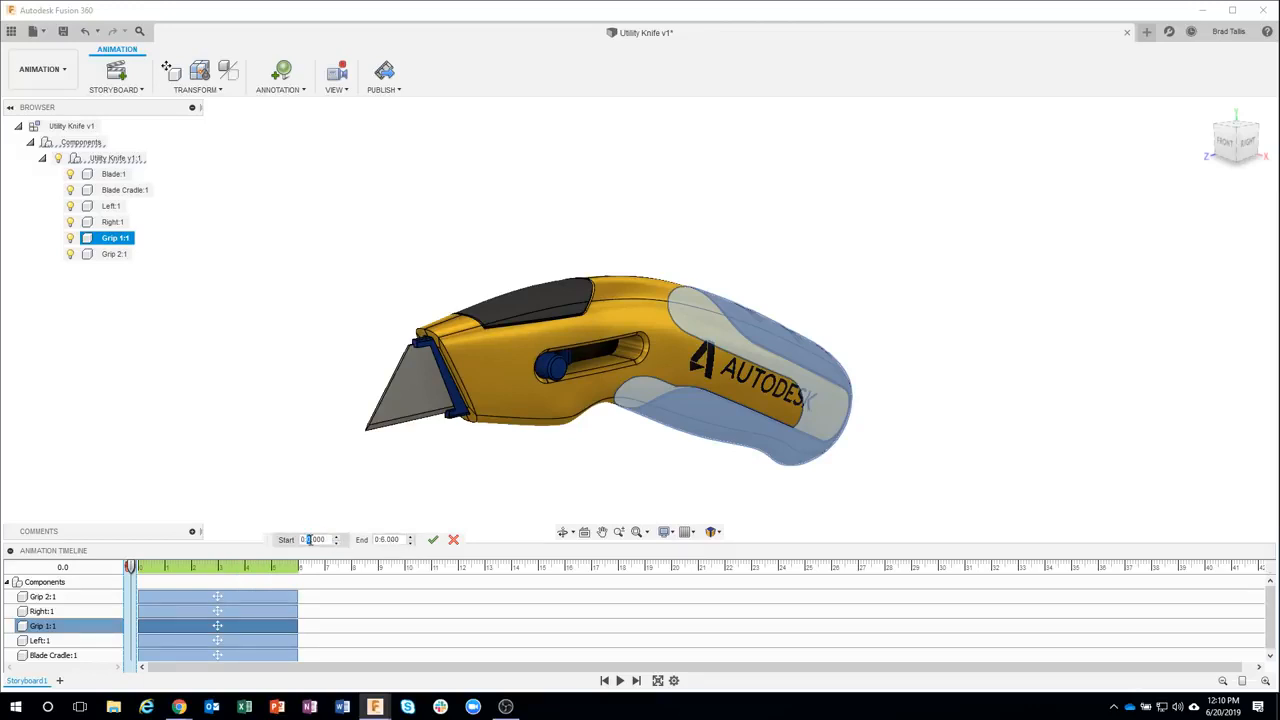
{"action": "type", "text": "2"}
{"action": "left_click", "coordinate": [433, 539]}
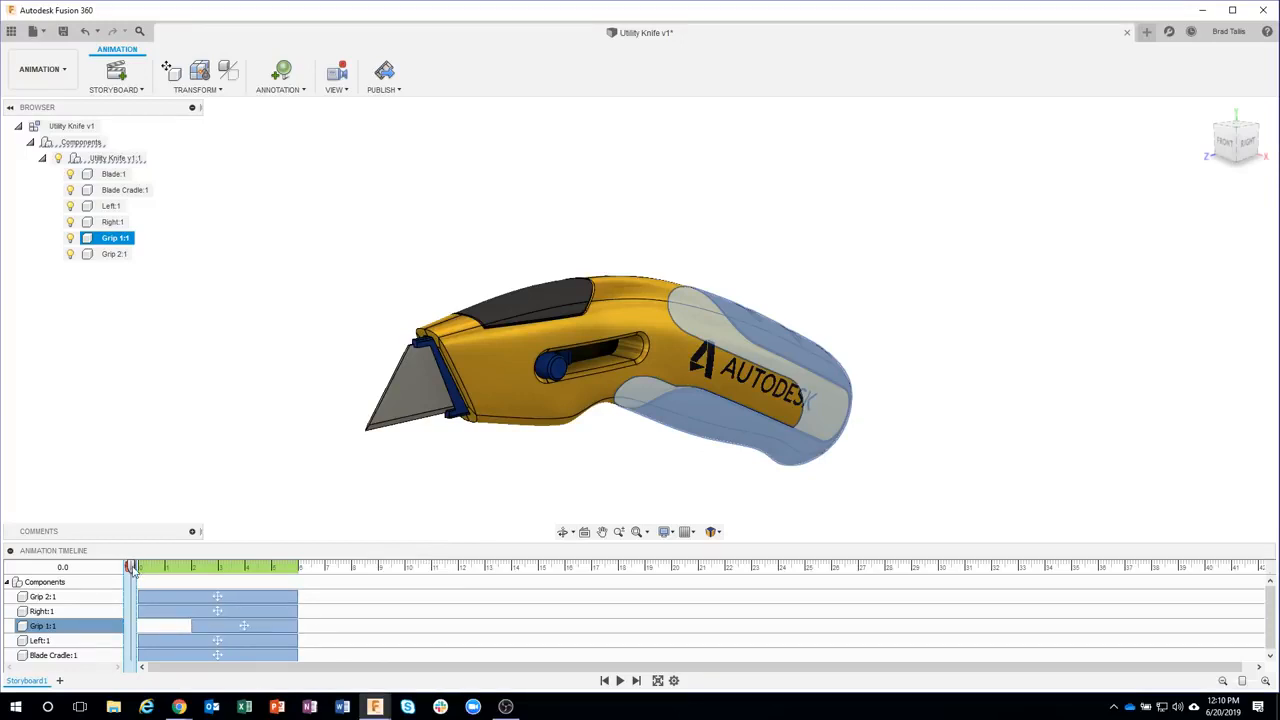
{"action": "mouse_move", "coordinate": [132, 568]}
{"action": "left_mouse_down"}
{"action": "mouse_move", "coordinate": [221, 570]}
{"action": "mouse_move", "coordinate": [130, 568]}
{"action": "left_mouse_up"}
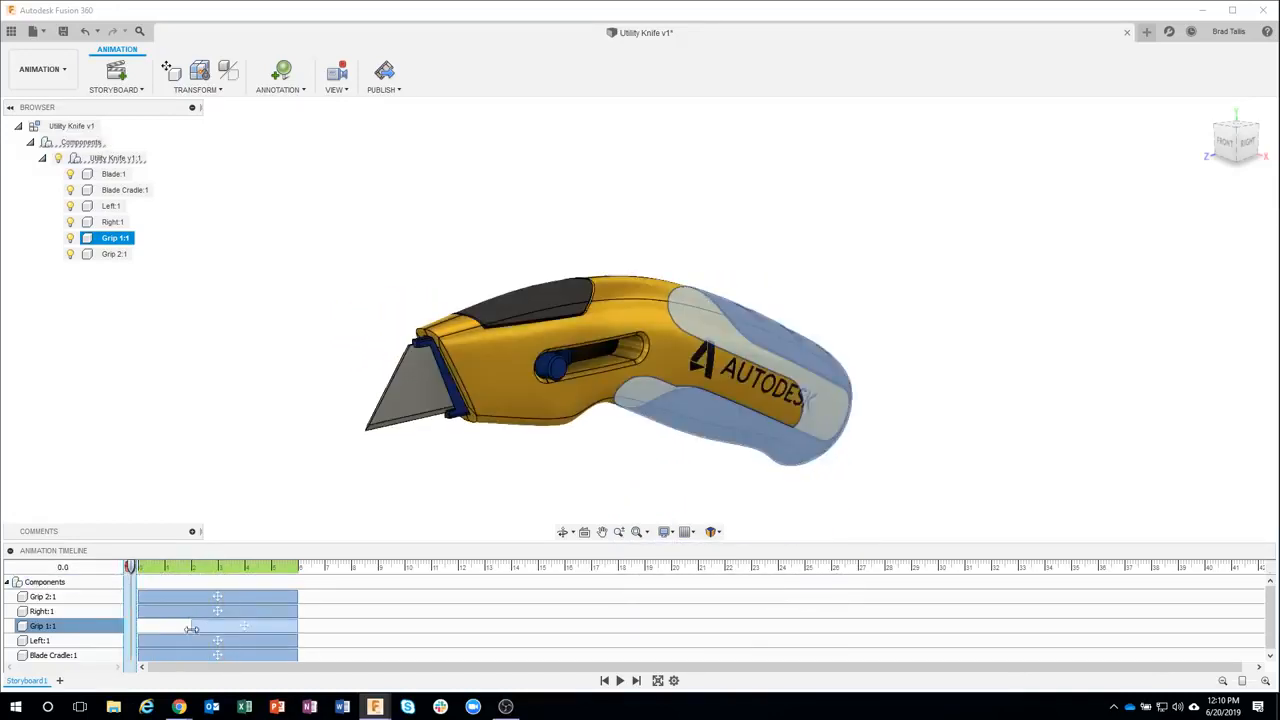
{"action": "left_click_drag", "start_coordinate": [191, 628], "coordinate": [127, 628]}
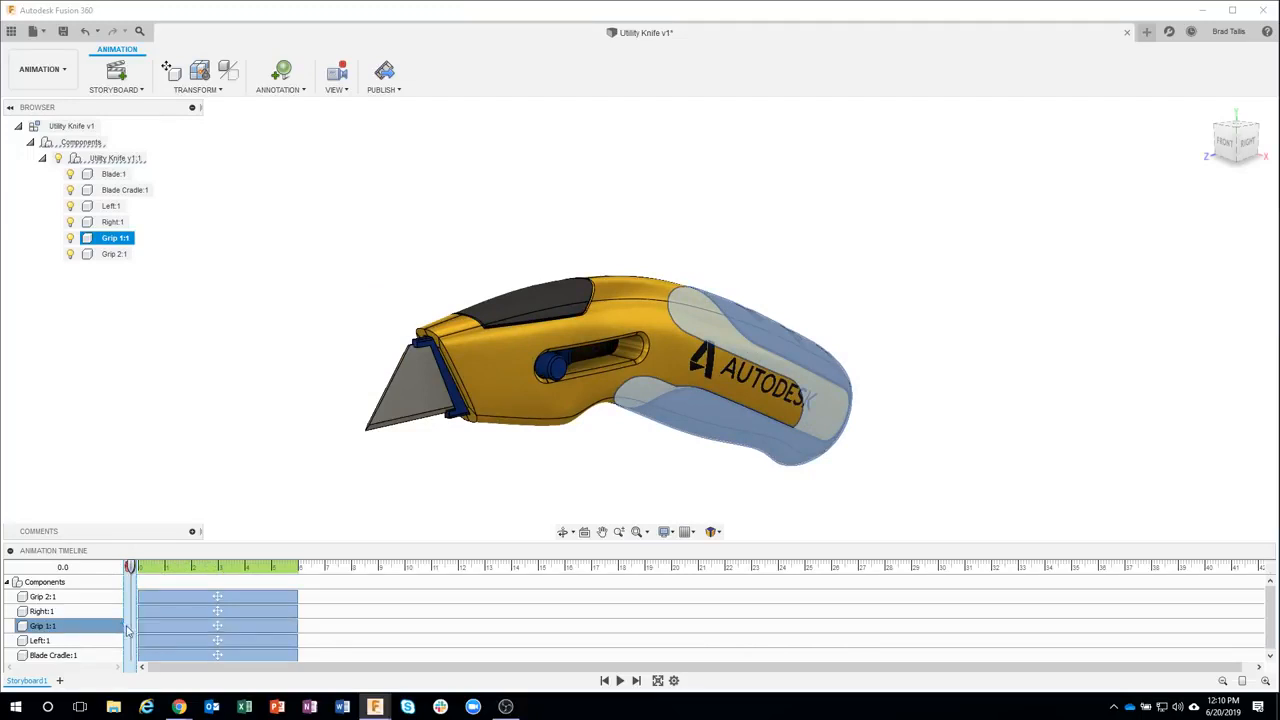
Edit the Grip 1:1 move action, repositioning the grip to Y distance -33.558 mm and Z distance -79.574 mm
{"action": "right_click", "coordinate": [172, 626]}
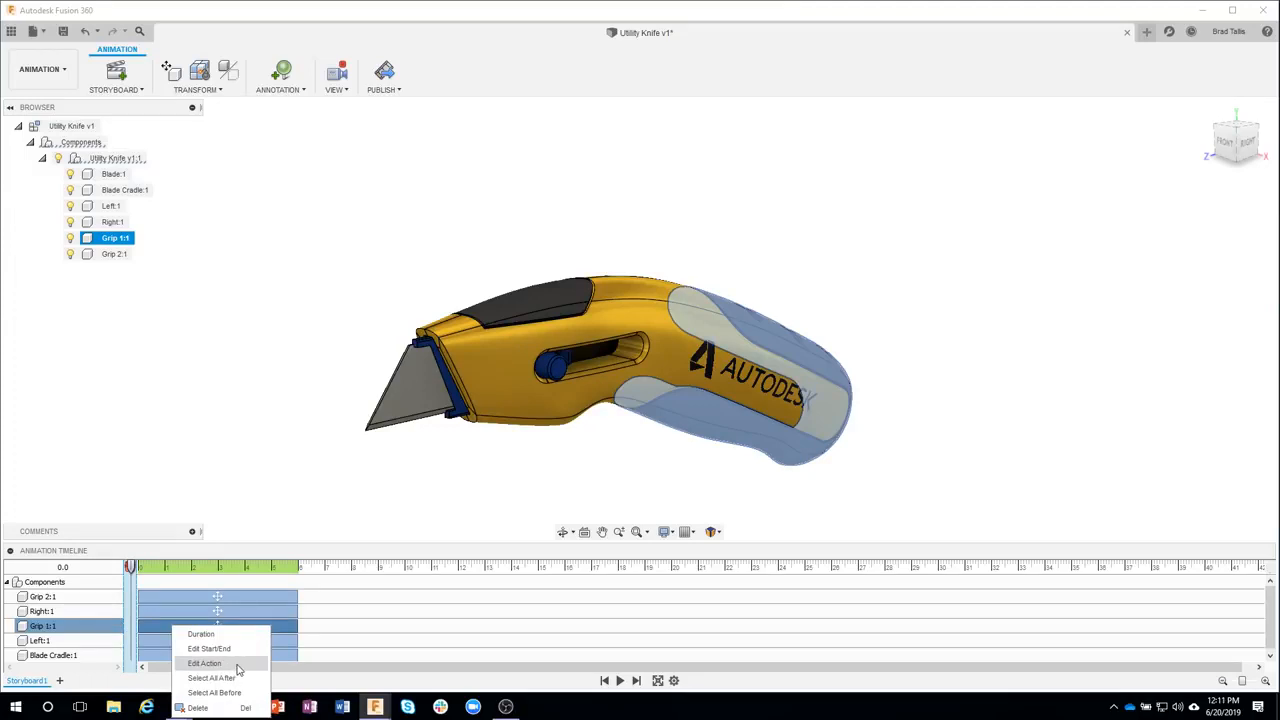
{"action": "left_click", "coordinate": [205, 663]}
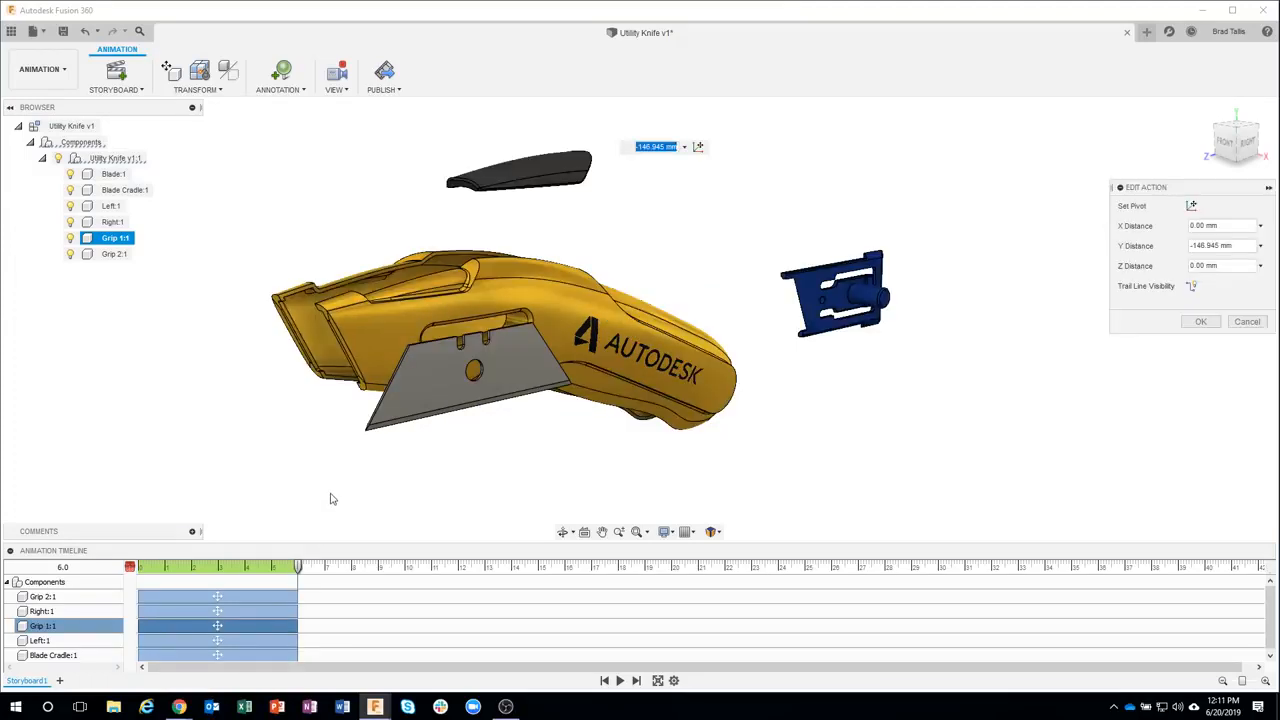
{"action": "scroll", "coordinate": [510, 435], "scroll_direction": "down", "scroll_amount": 3}
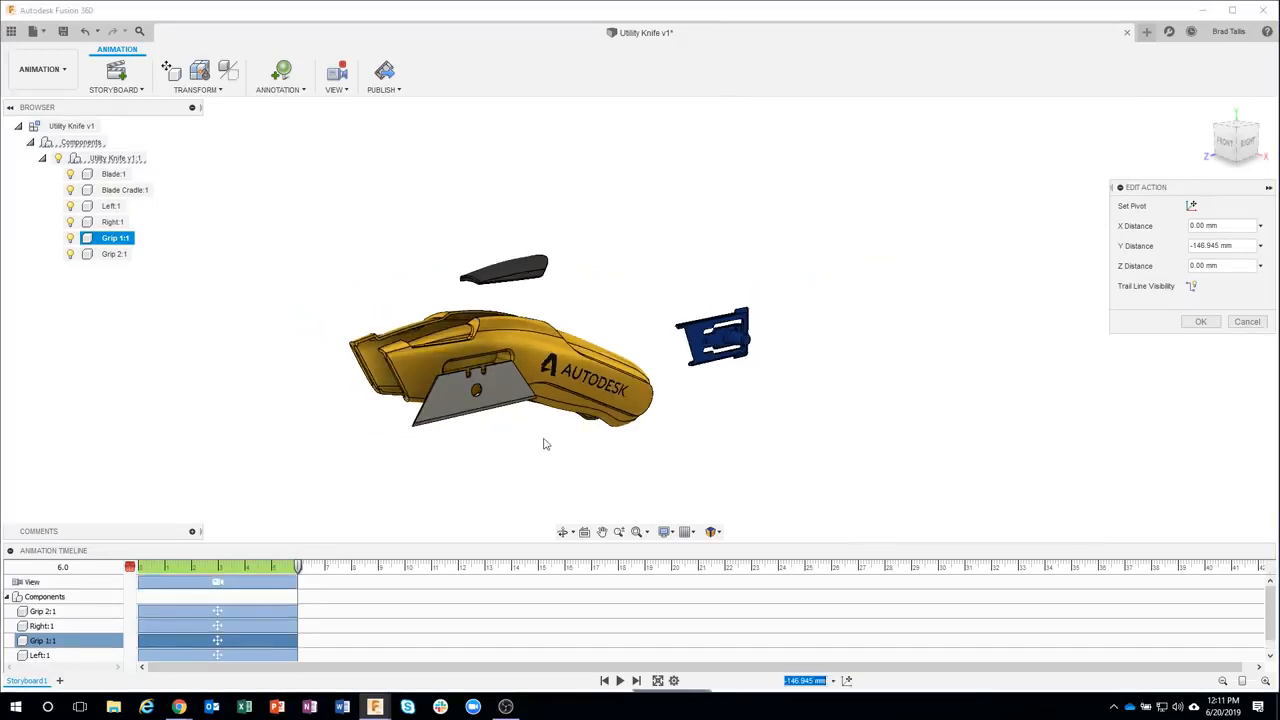
{"action": "scroll", "coordinate": [574, 385], "scroll_direction": "down", "scroll_amount": 3}
{"action": "scroll", "coordinate": [643, 371], "scroll_direction": "down", "scroll_amount": 1}
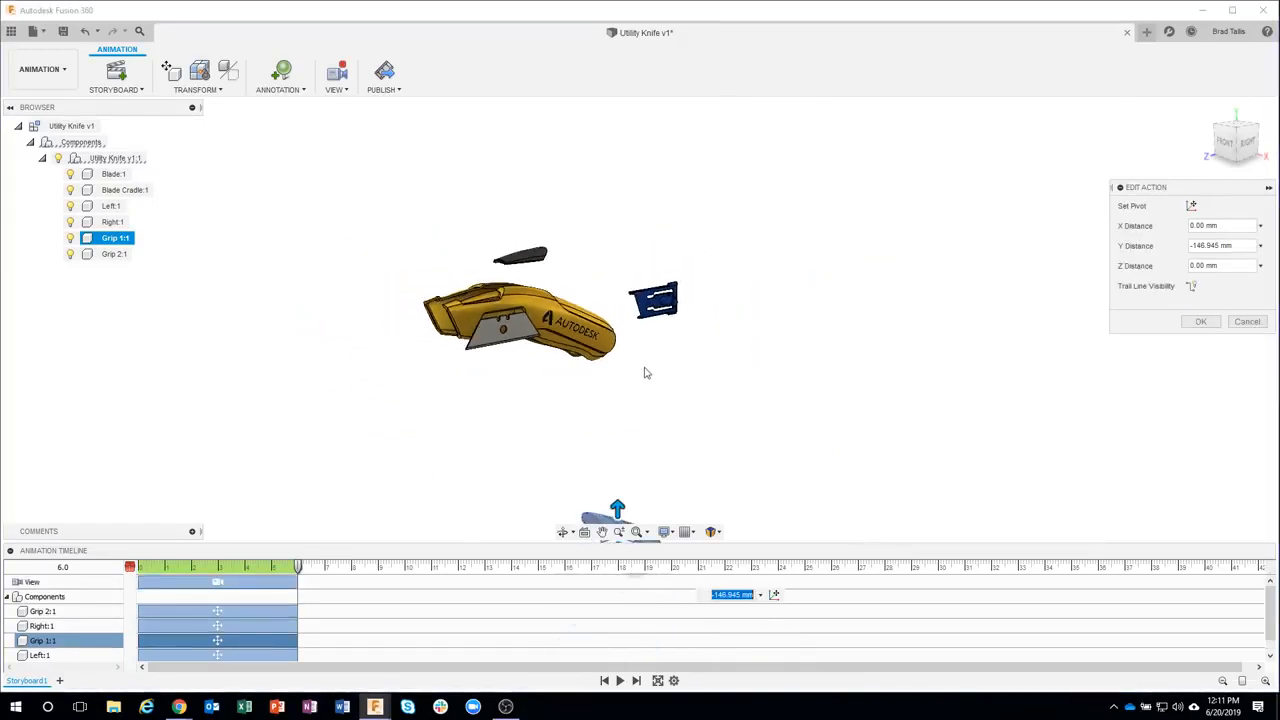
{"action": "middle_click_drag", "start_coordinate": [665, 402], "coordinate": [654, 342]}
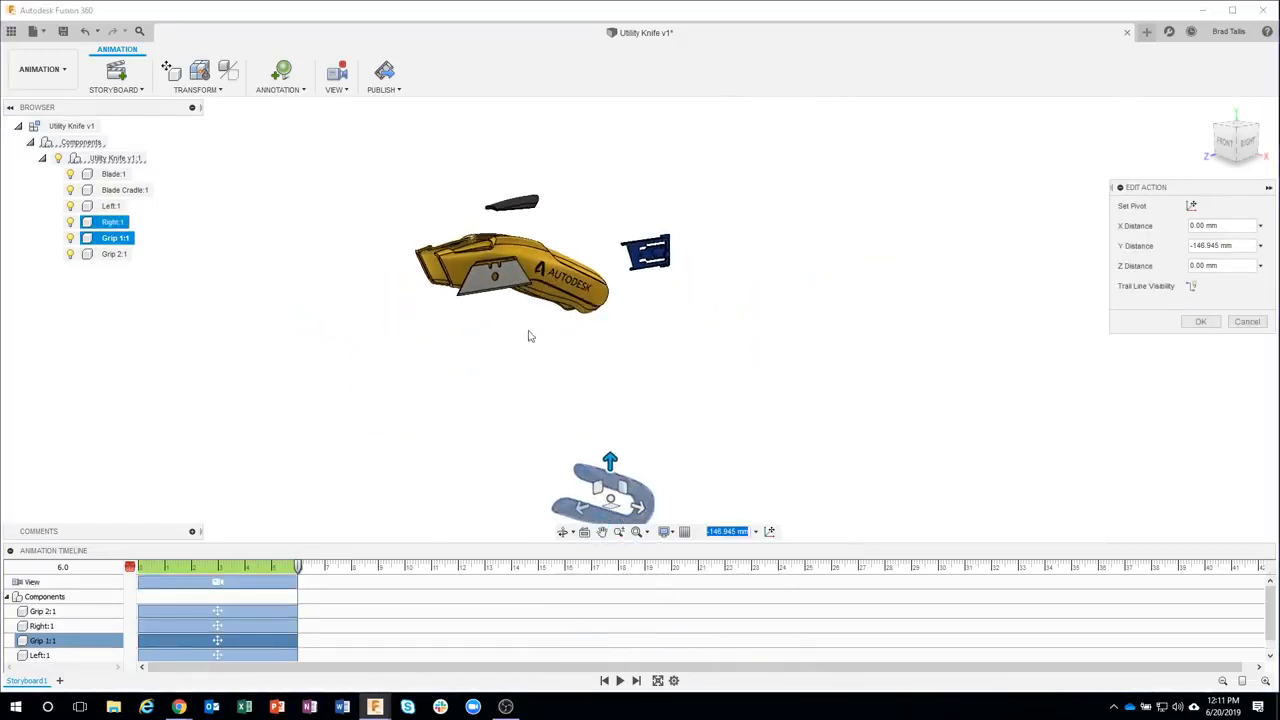
{"action": "left_click", "coordinate": [605, 312]}
{"action": "left_click_drag", "start_coordinate": [610, 458], "coordinate": [609, 248]}
{"action": "middle_click_drag", "start_coordinate": [609, 248], "coordinate": [509, 325], "text": "shift"}
{"action": "left_click_drag", "start_coordinate": [509, 325], "coordinate": [614, 377]}
{"action": "mouse_move", "coordinate": [677, 397]}
{"action": "left_mouse_down"}
{"action": "mouse_move", "coordinate": [705, 395]}
{"action": "mouse_move", "coordinate": [700, 405]}
{"action": "left_mouse_up"}
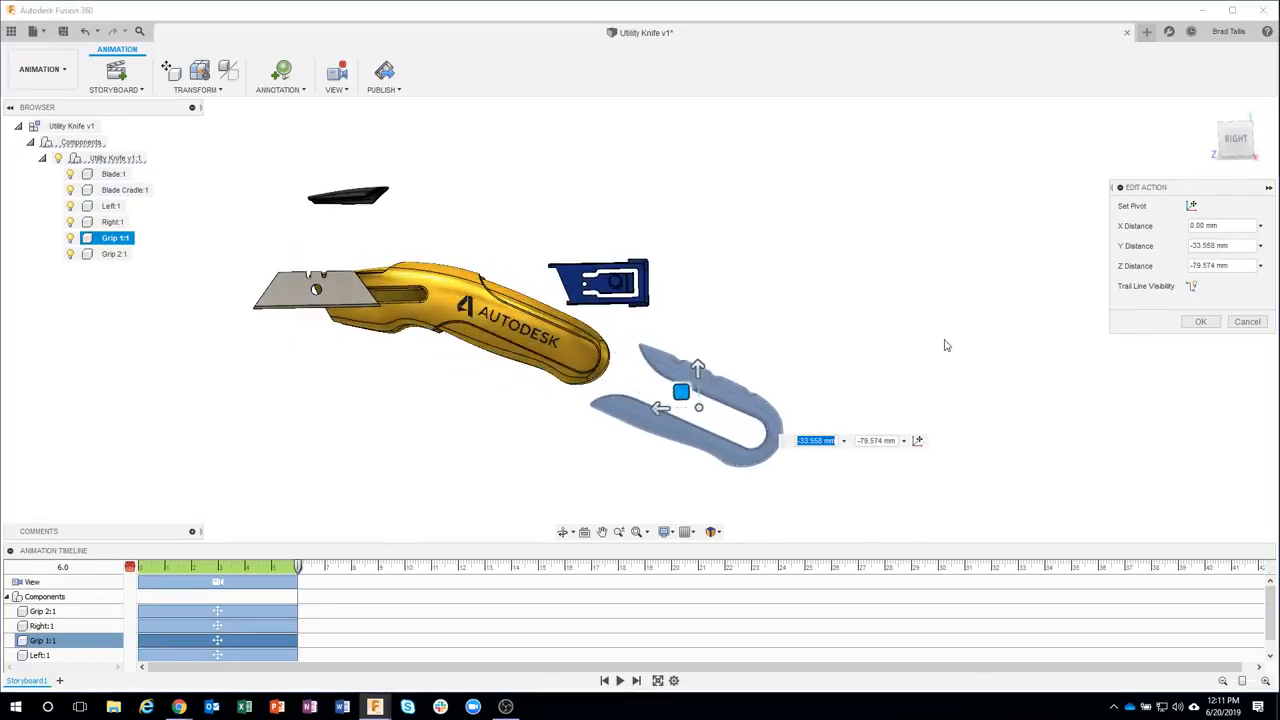
{"action": "left_click", "coordinate": [1195, 323]}
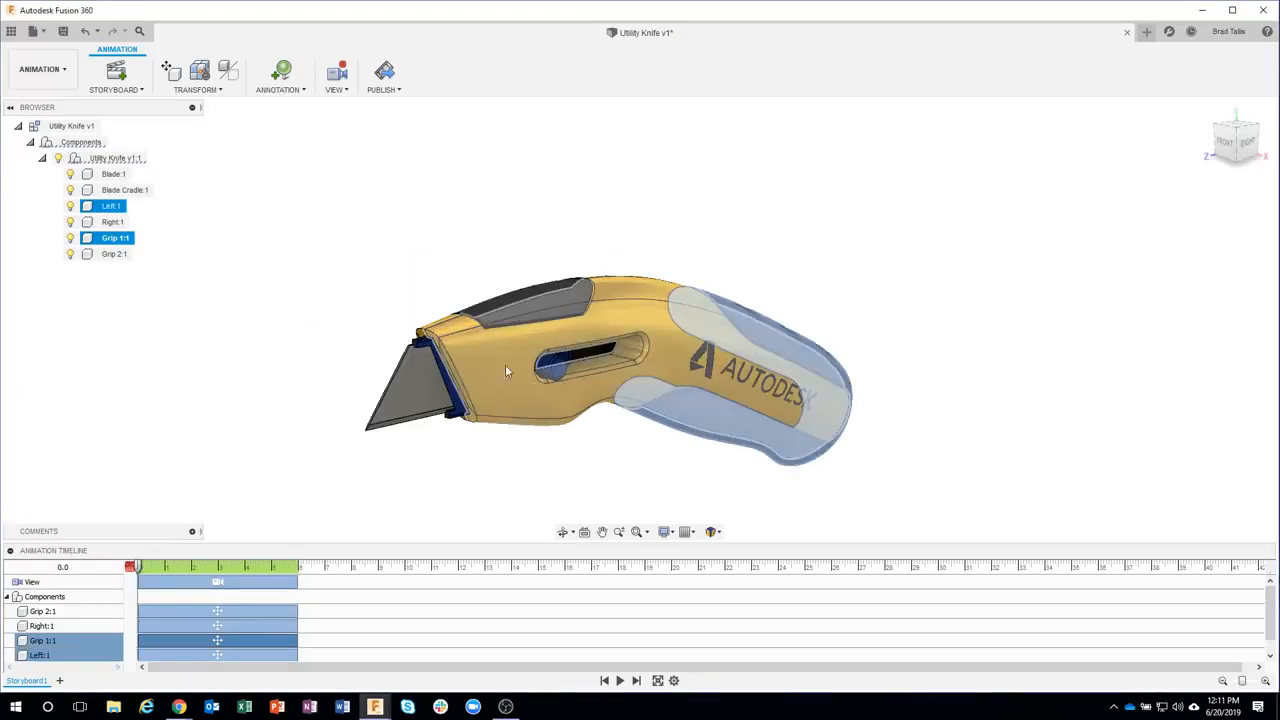
Delete the camera view action from the timeline and return the playhead to the start
{"action": "left_click", "coordinate": [250, 580]}
{"action": "key", "text": "Delete"}
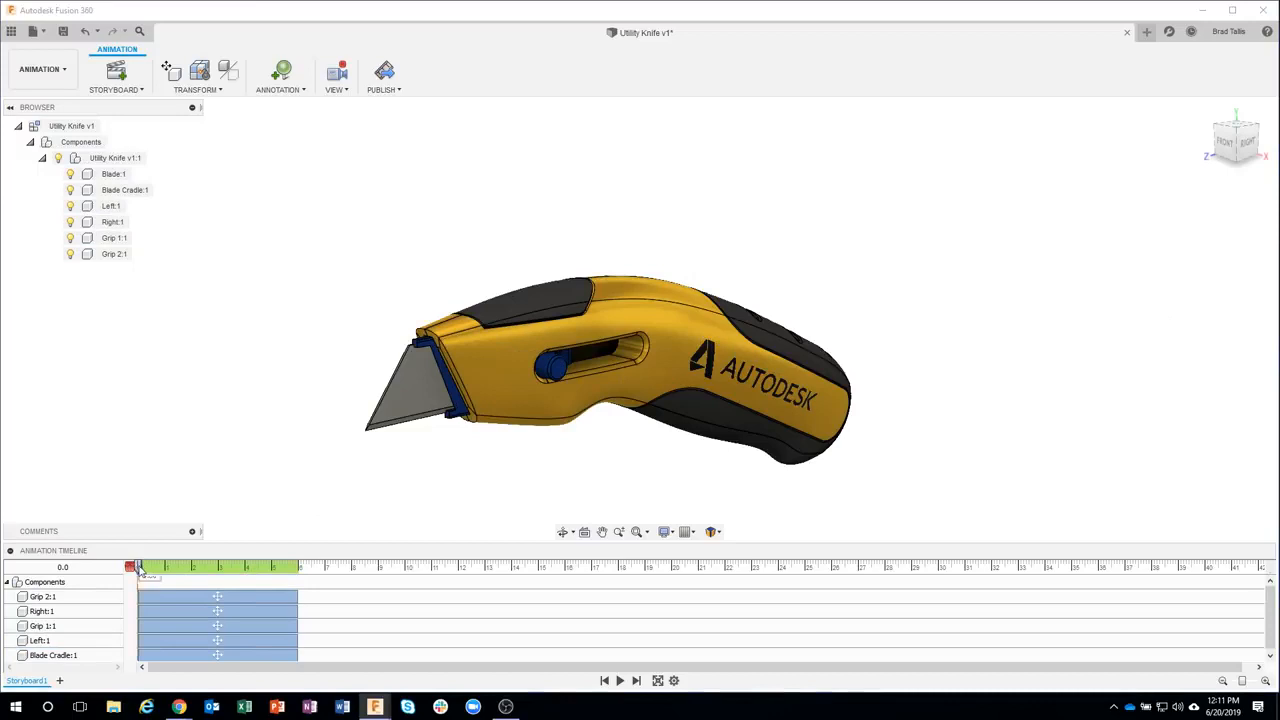
{"action": "mouse_move", "coordinate": [140, 568]}
{"action": "left_mouse_down"}
{"action": "mouse_move", "coordinate": [337, 590]}
{"action": "mouse_move", "coordinate": [277, 572]}
{"action": "mouse_move", "coordinate": [140, 571]}
{"action": "mouse_move", "coordinate": [300, 572]}
{"action": "mouse_move", "coordinate": [141, 567]}
{"action": "mouse_move", "coordinate": [274, 567]}
{"action": "mouse_move", "coordinate": [117, 563]}
{"action": "mouse_move", "coordinate": [279, 574]}
{"action": "mouse_move", "coordinate": [133, 567]}
{"action": "left_mouse_up"}
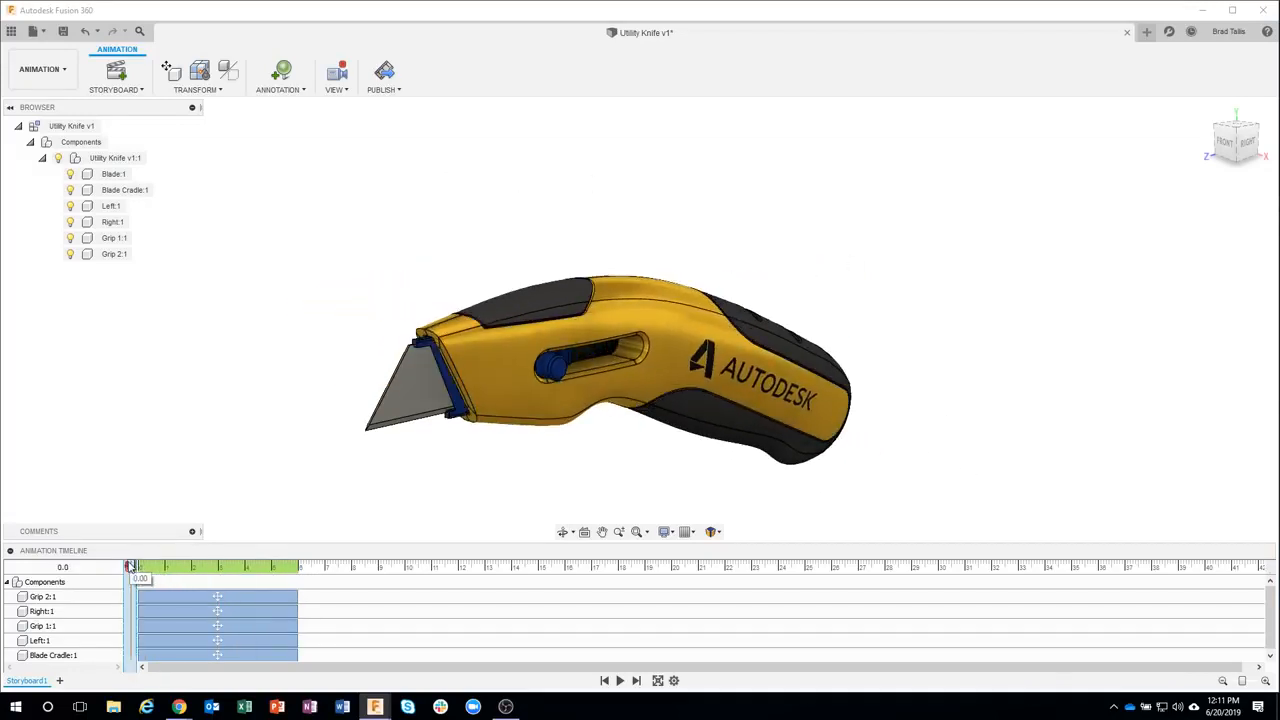
Edit the Left:1 move action, moving the left housing to an X distance of 19.635 mm
{"action": "left_click", "coordinate": [50, 655]}
{"action": "left_click", "coordinate": [40, 640]}
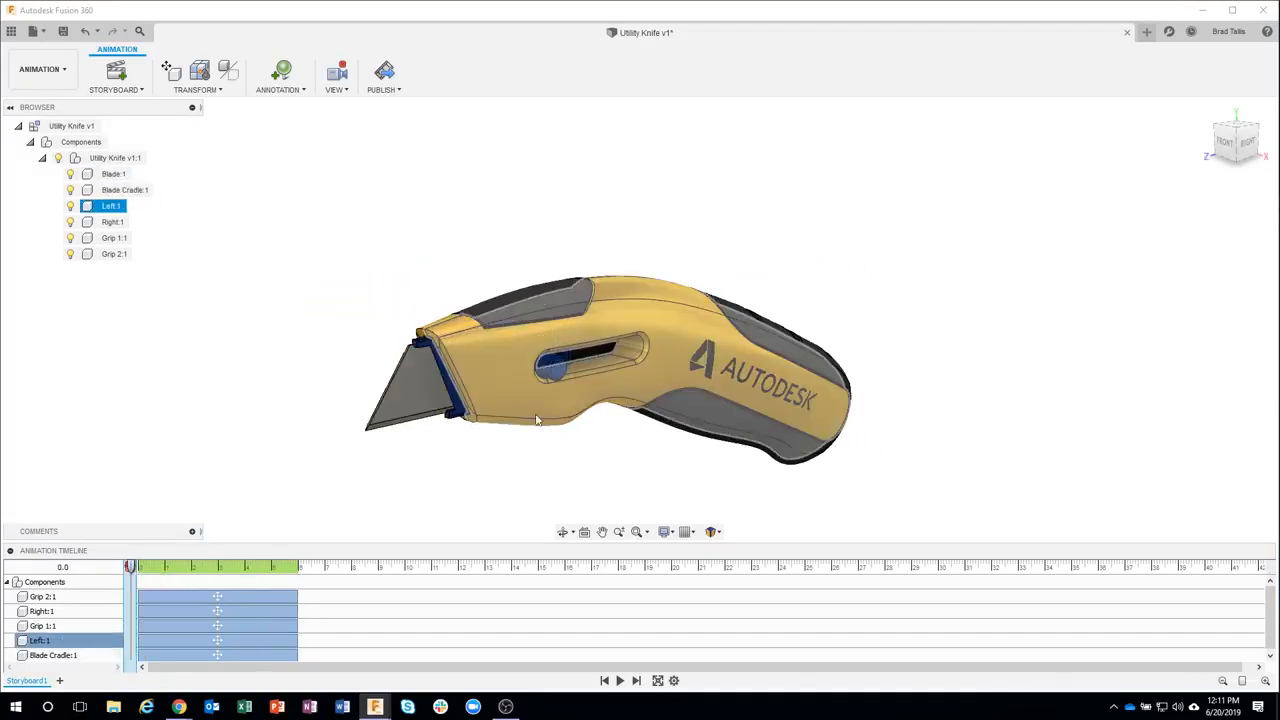
{"action": "right_click", "coordinate": [172, 641]}
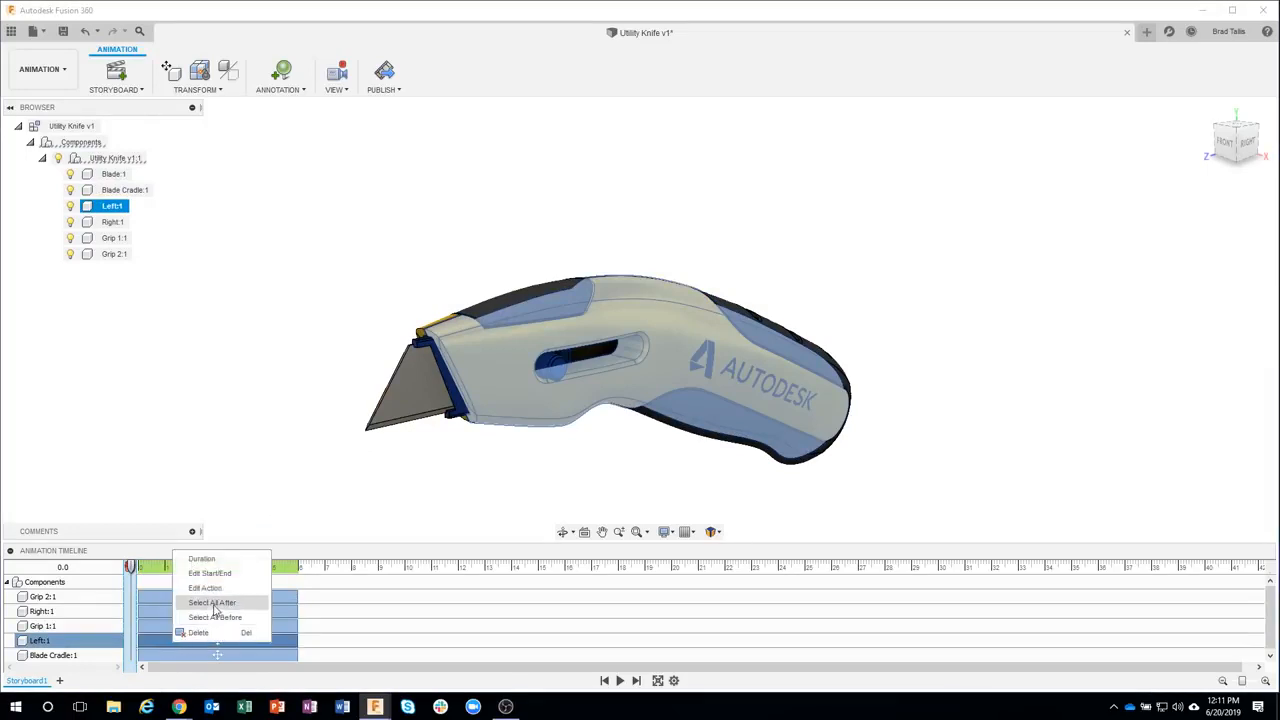
{"action": "left_click", "coordinate": [205, 587]}
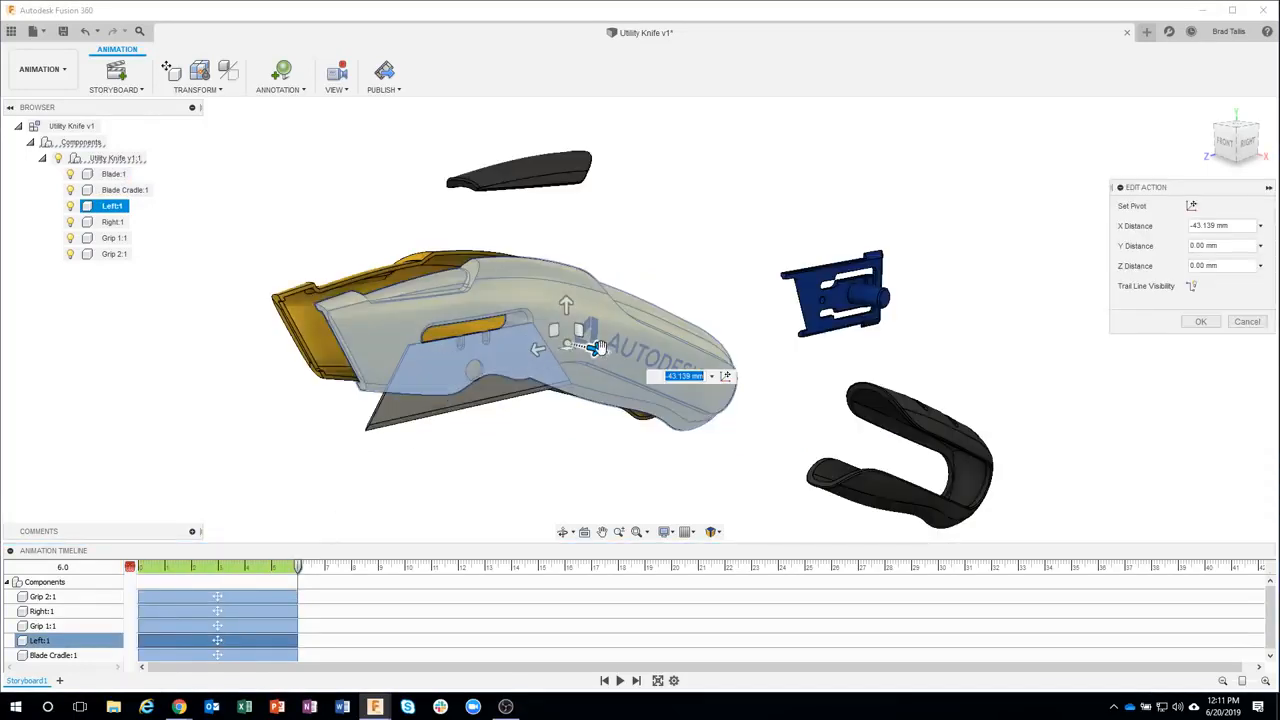
{"action": "left_click_drag", "start_coordinate": [597, 347], "coordinate": [771, 460]}
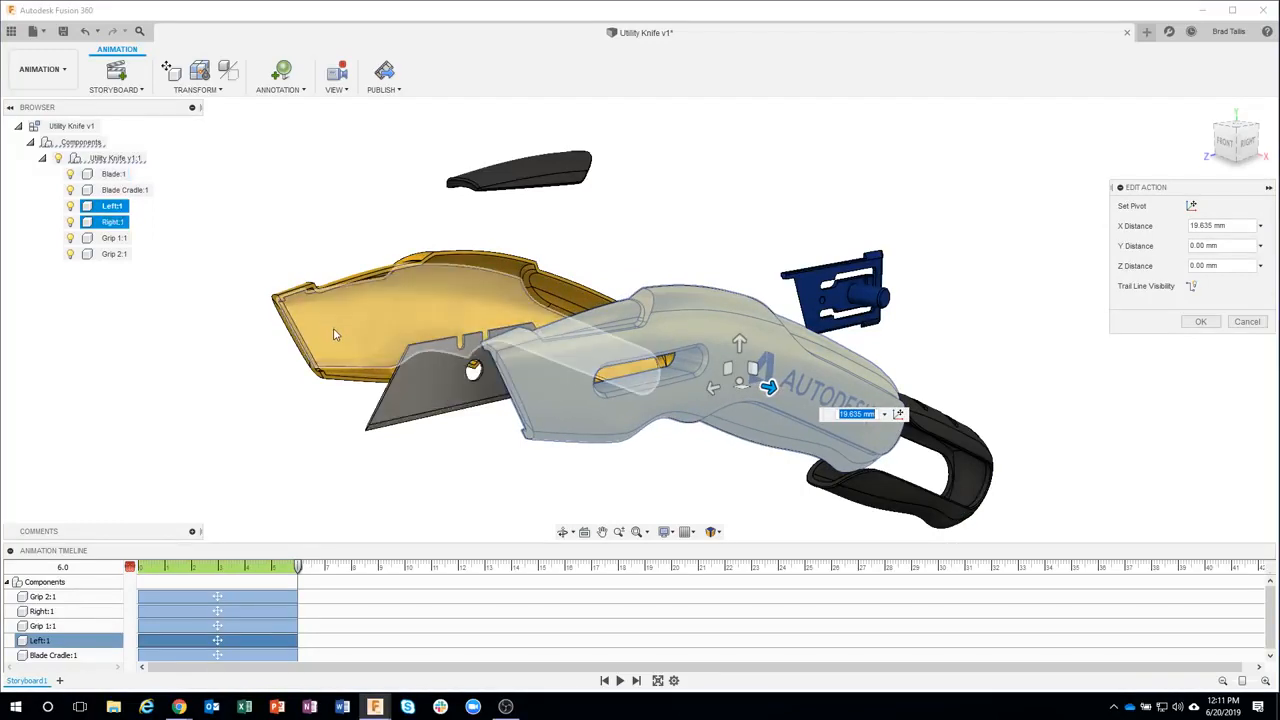
{"action": "left_click", "coordinate": [1201, 321]}
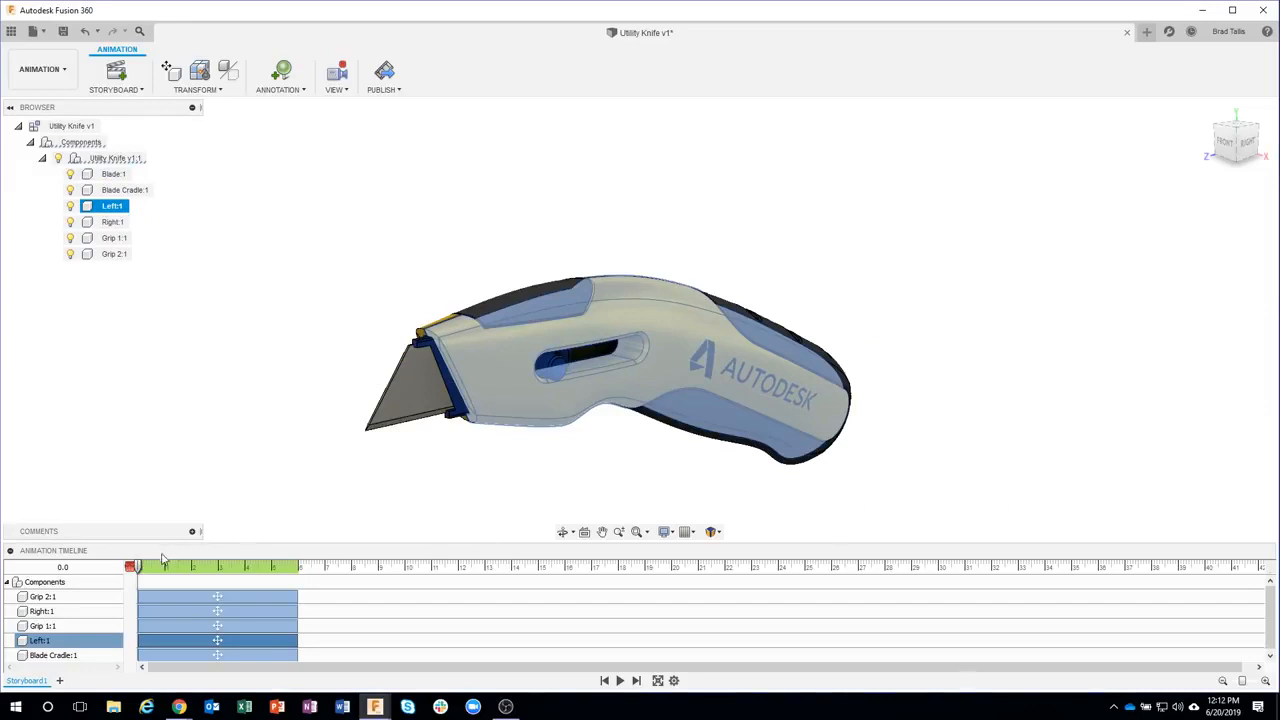
Edit the Blade Cradle:1 move action, repositioning the cradle to Y distance -33.502 mm and Z distance 0 mm
{"action": "left_click_drag", "start_coordinate": [140, 568], "coordinate": [361, 546]}
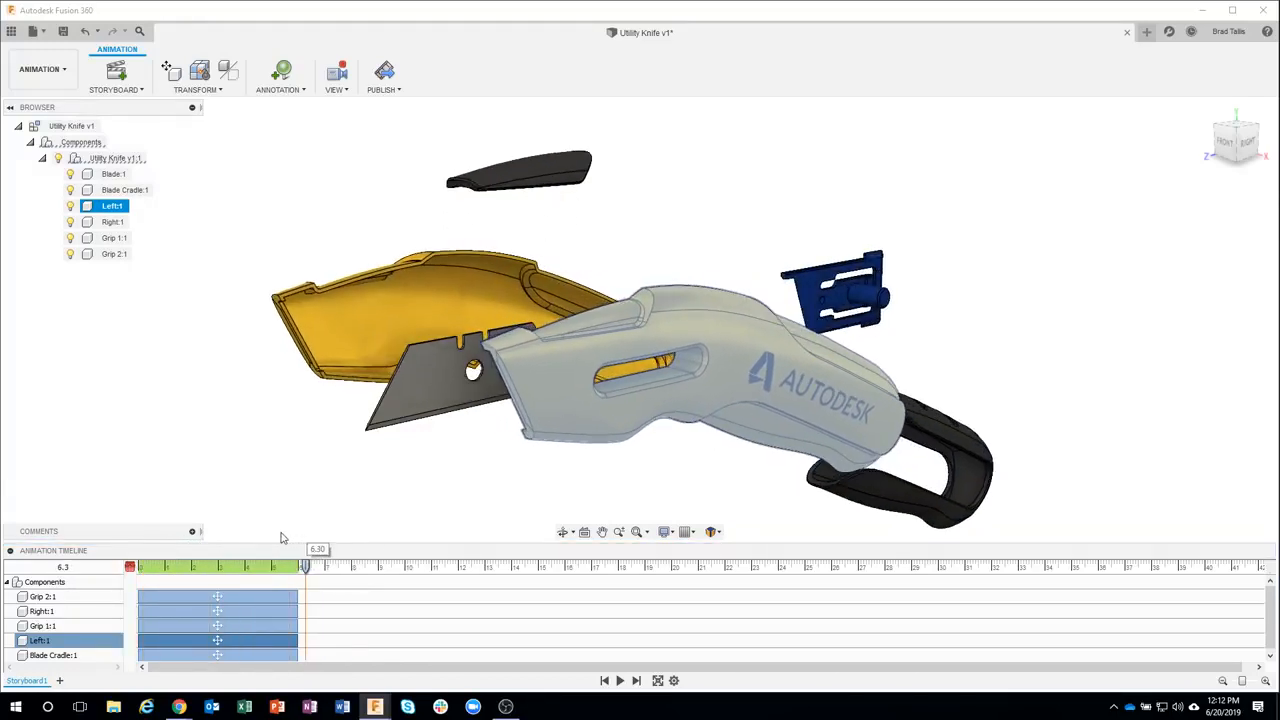
{"action": "left_click_drag", "start_coordinate": [281, 538], "coordinate": [303, 538]}
{"action": "left_click", "coordinate": [821, 292]}
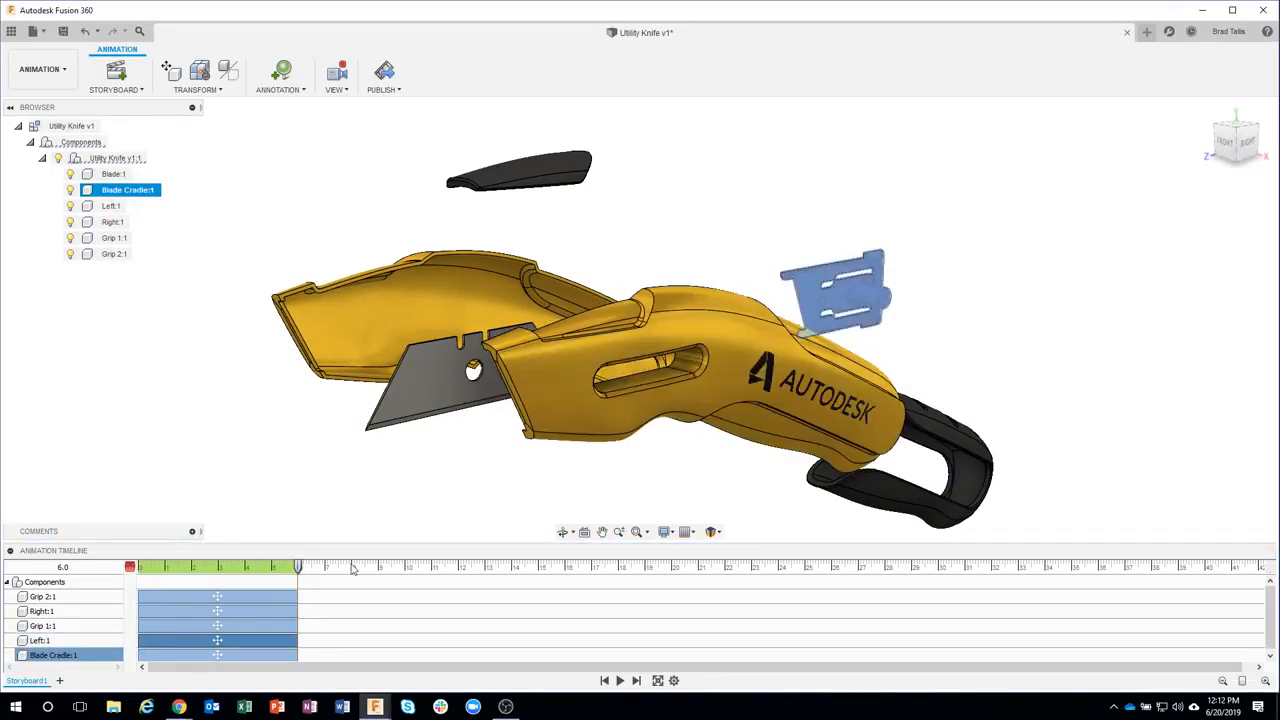
{"action": "right_click", "coordinate": [177, 653]}
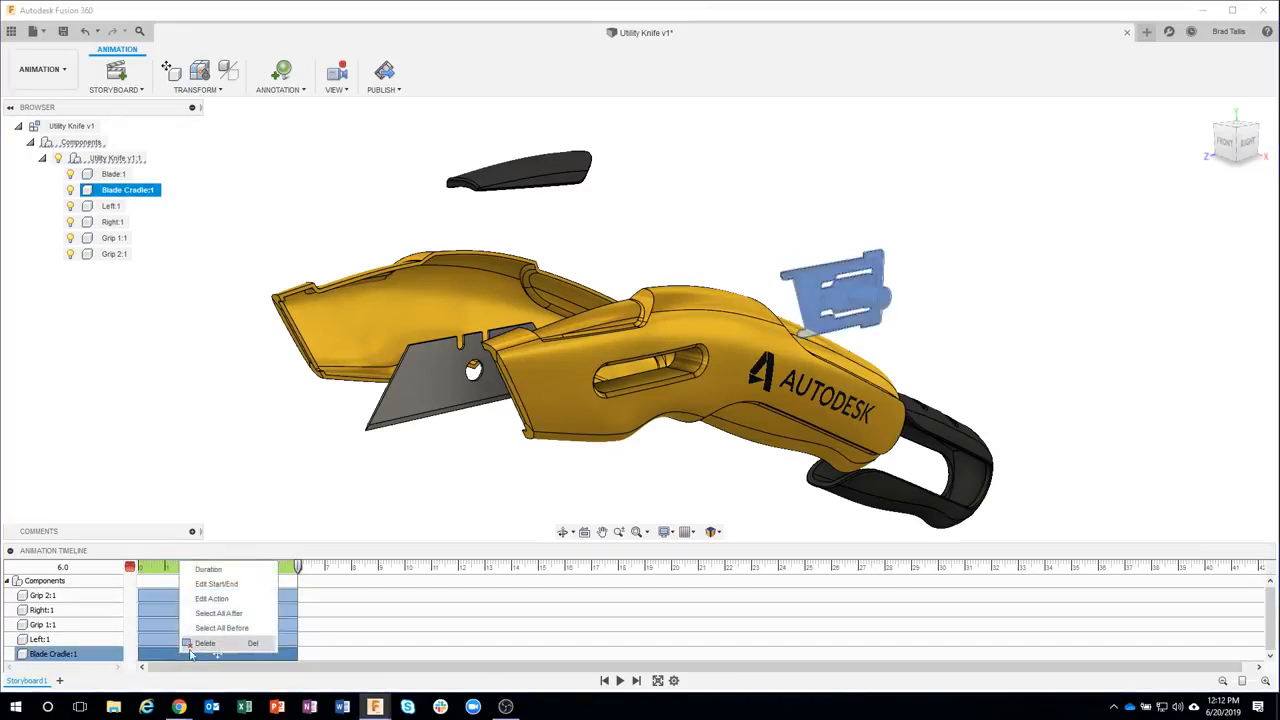
{"action": "left_click", "coordinate": [212, 598]}
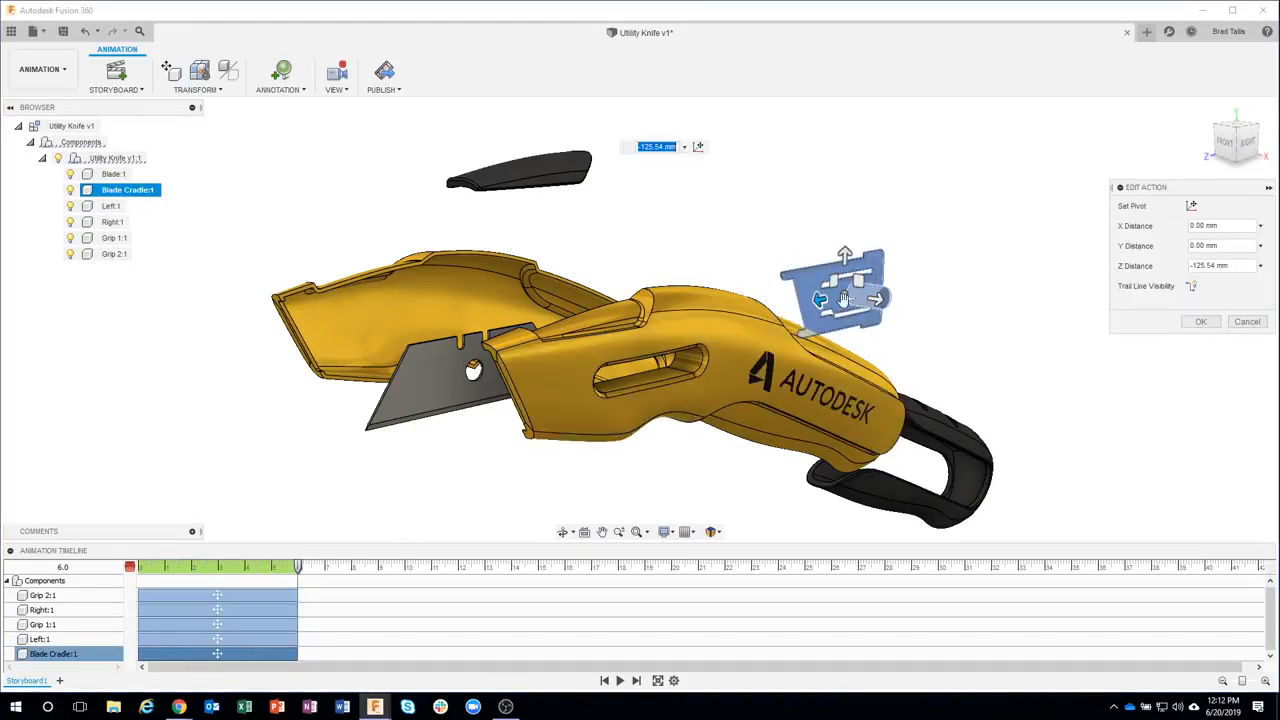
{"action": "left_click_drag", "start_coordinate": [820, 300], "coordinate": [501, 468]}
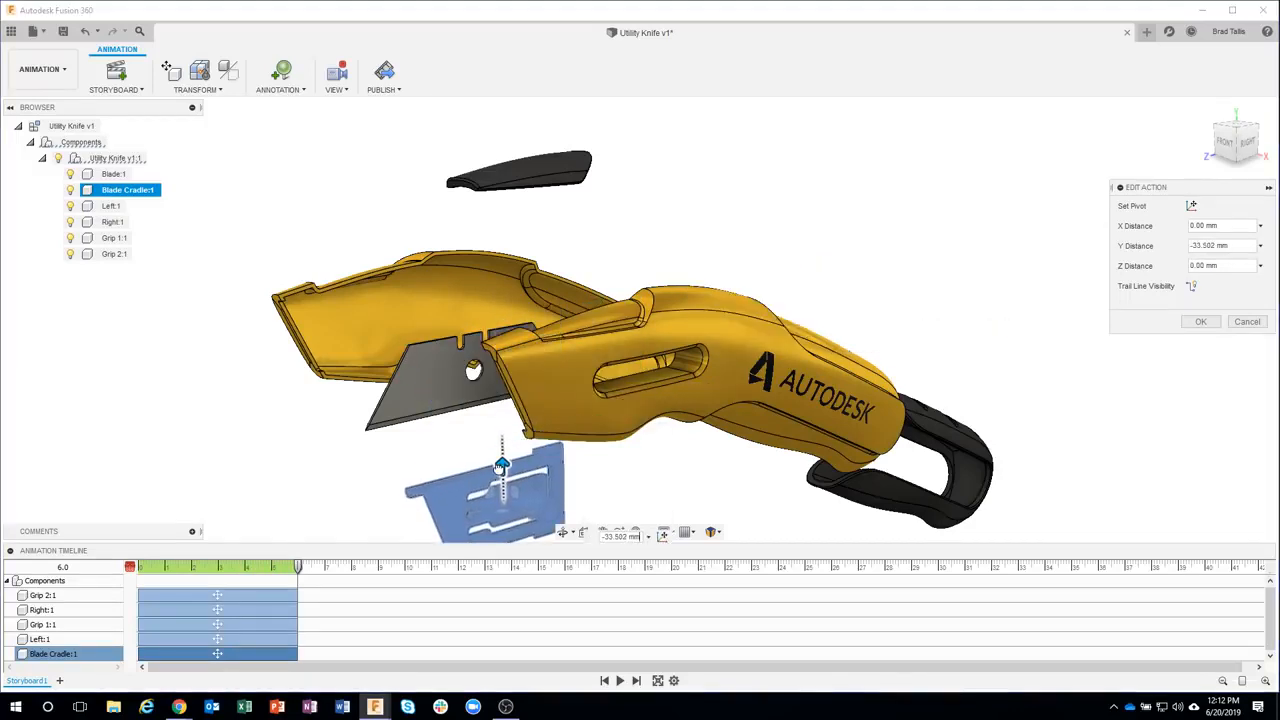
{"action": "left_click", "coordinate": [1201, 321]}
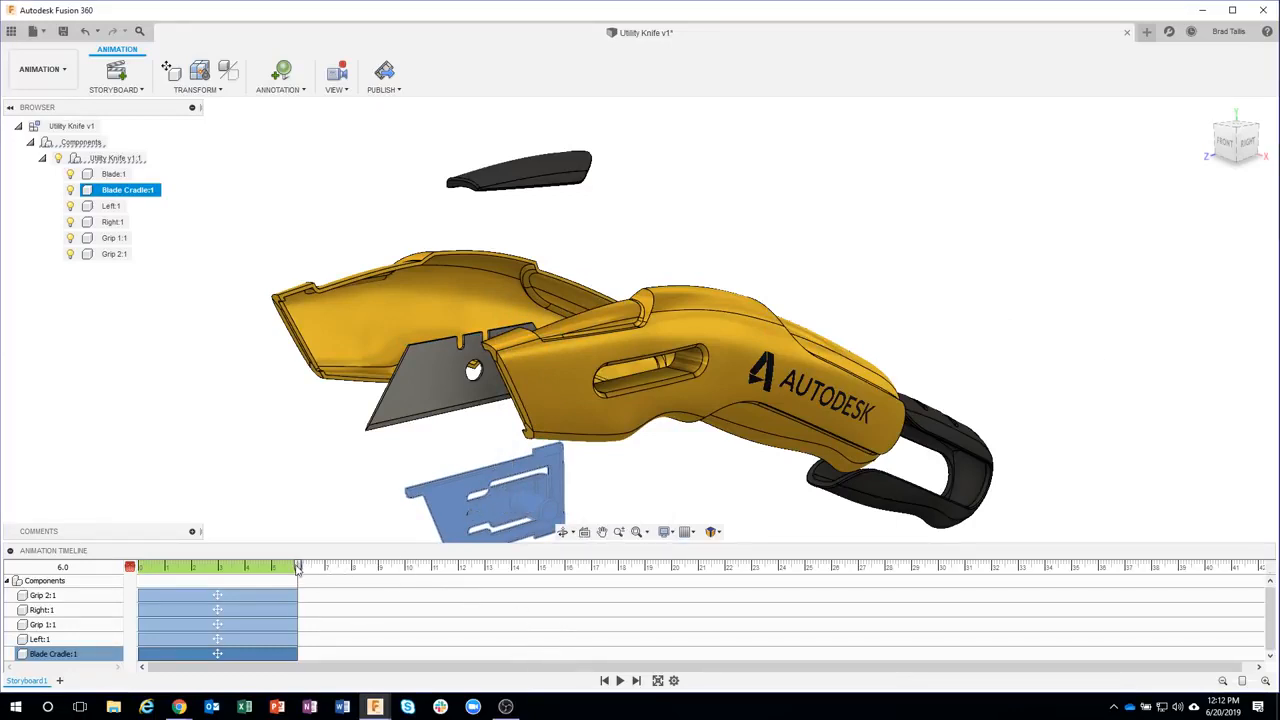
Play back the animation from the start to review the exploded motion
{"action": "left_click_drag", "start_coordinate": [297, 568], "coordinate": [153, 568]}
{"action": "left_click", "coordinate": [293, 387]}
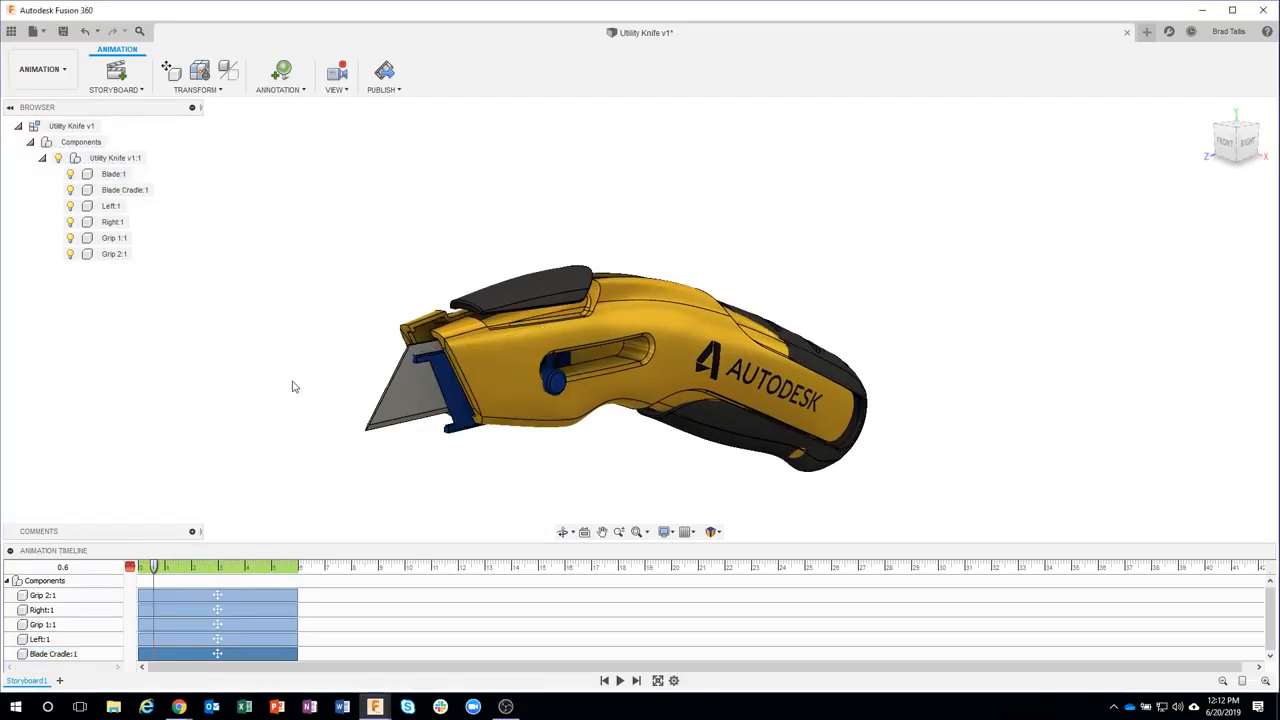
{"action": "left_click", "coordinate": [605, 681]}
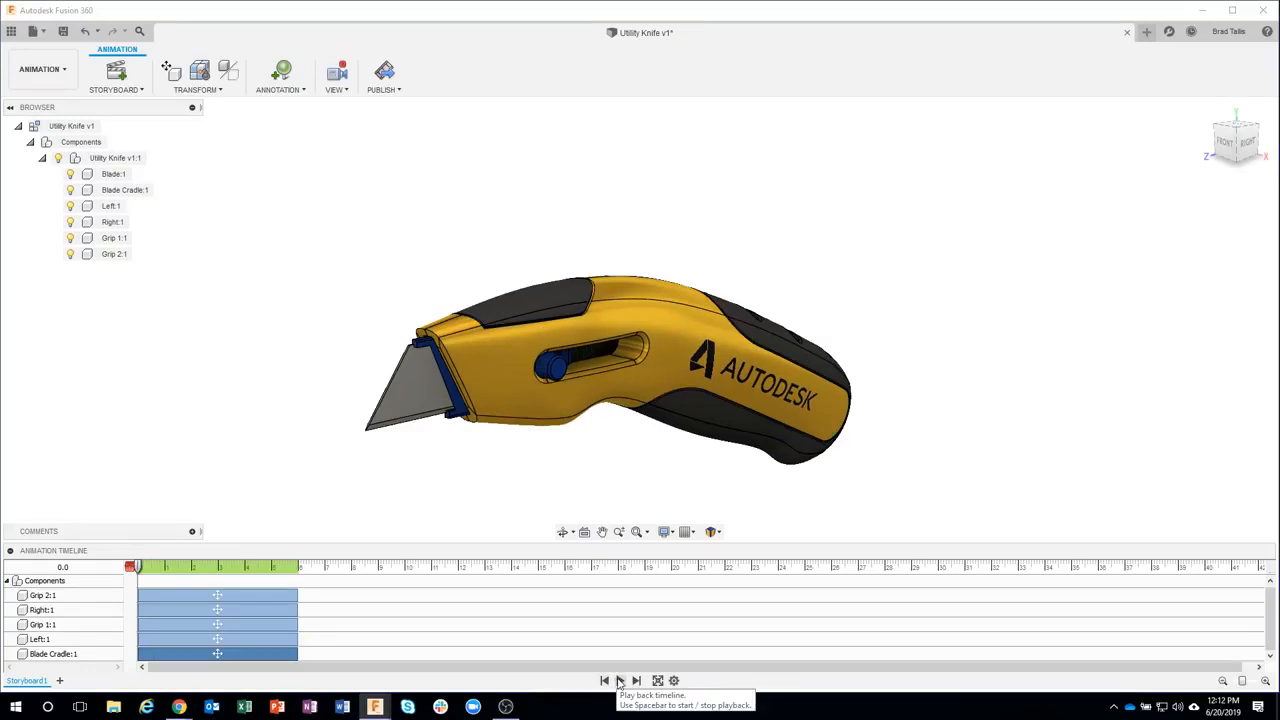
{"action": "left_click", "coordinate": [619, 681]}
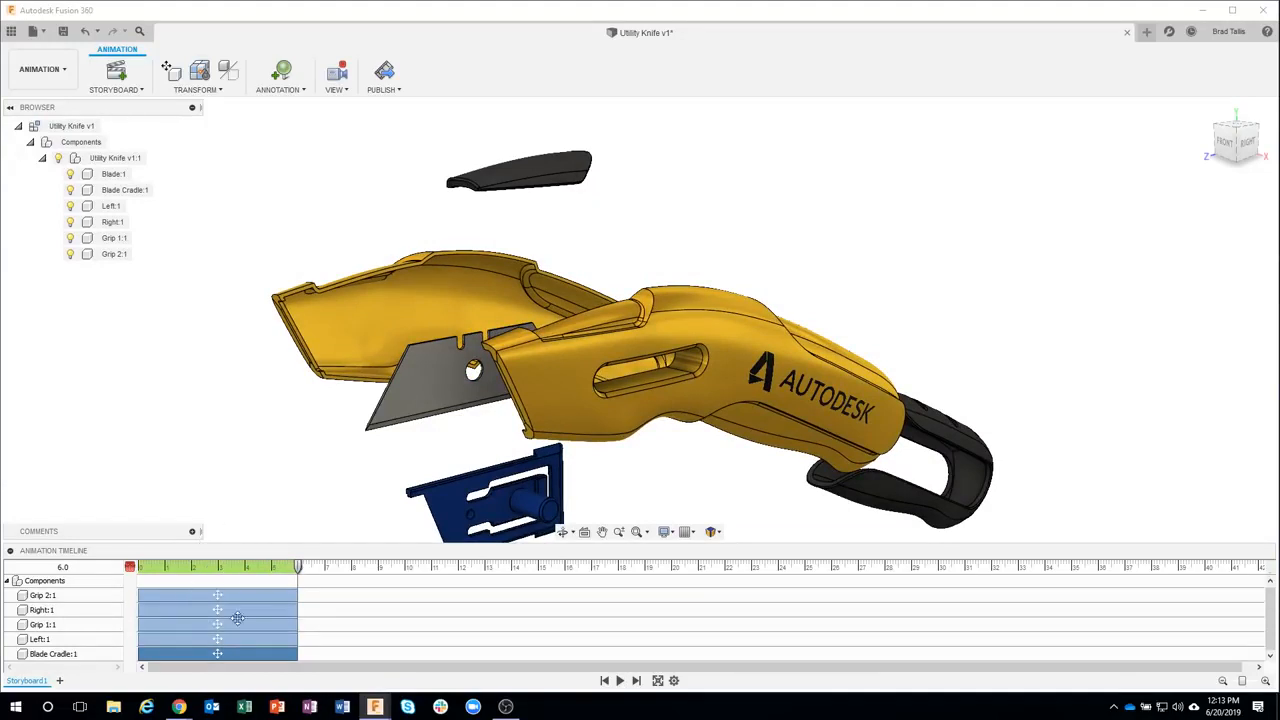
Shift the Right:1, Left:1 and Blade Cradle:1 actions to start at 6 seconds, after the grip actions, and play back
{"action": "left_click_drag", "start_coordinate": [298, 567], "coordinate": [127, 567]}
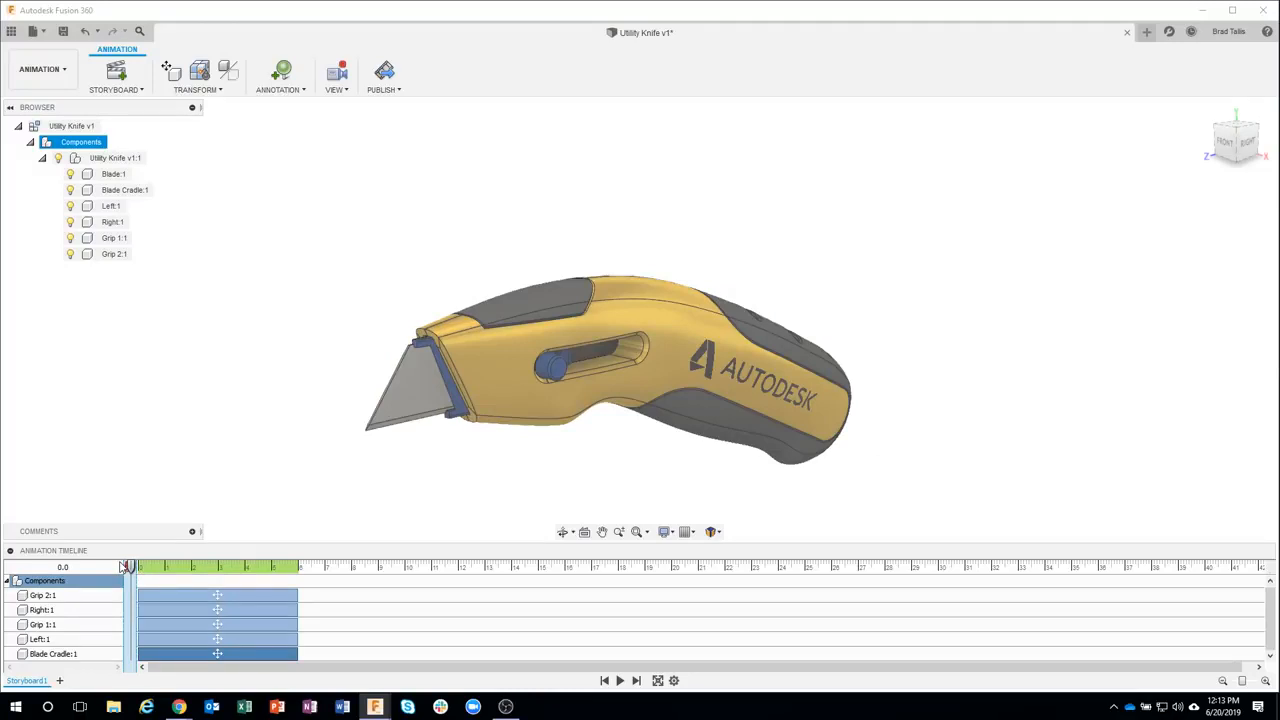
{"action": "left_click", "coordinate": [762, 322]}
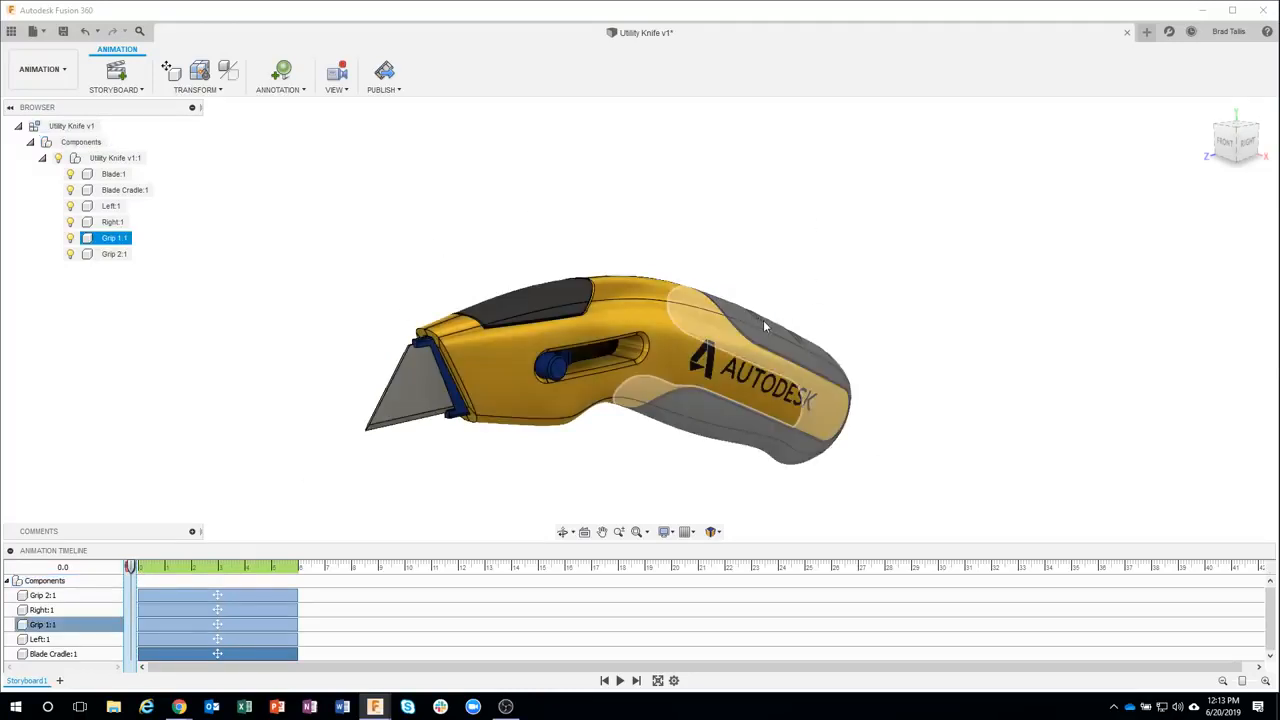
{"action": "left_click", "coordinate": [230, 622]}
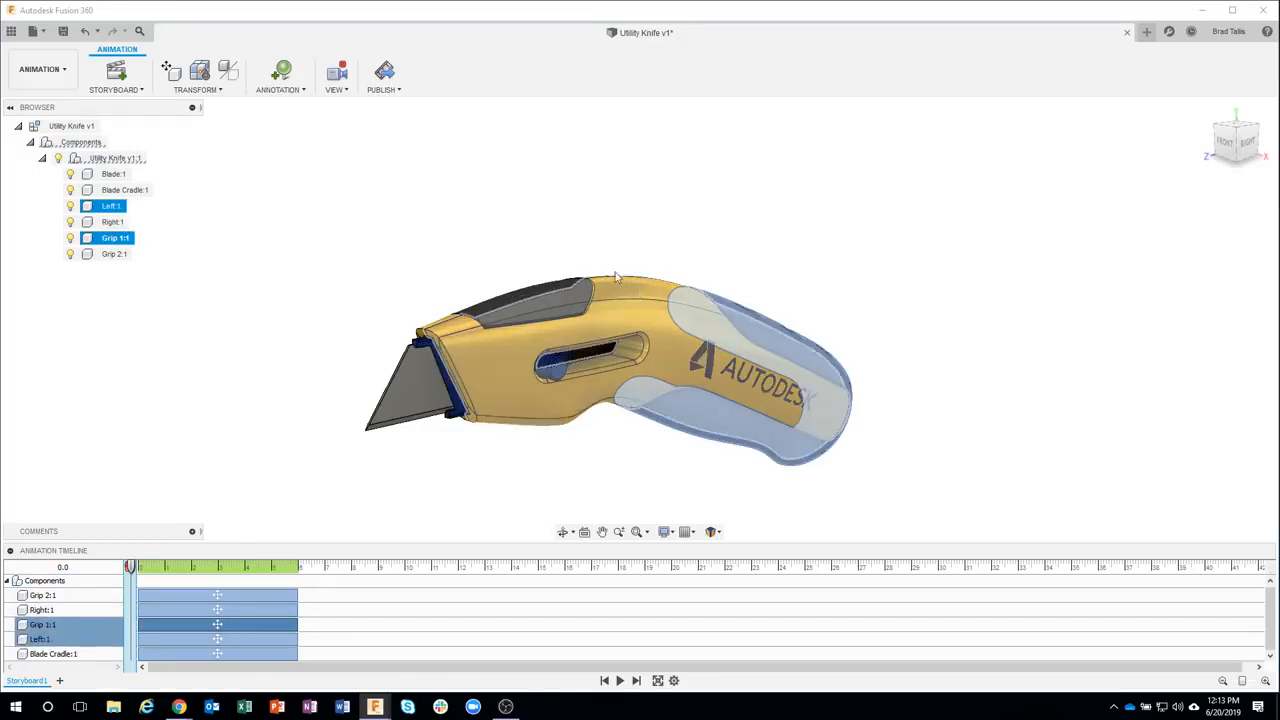
{"action": "left_click", "coordinate": [582, 386], "text": "ctrl"}
{"action": "left_click", "coordinate": [583, 386], "text": "ctrl"}
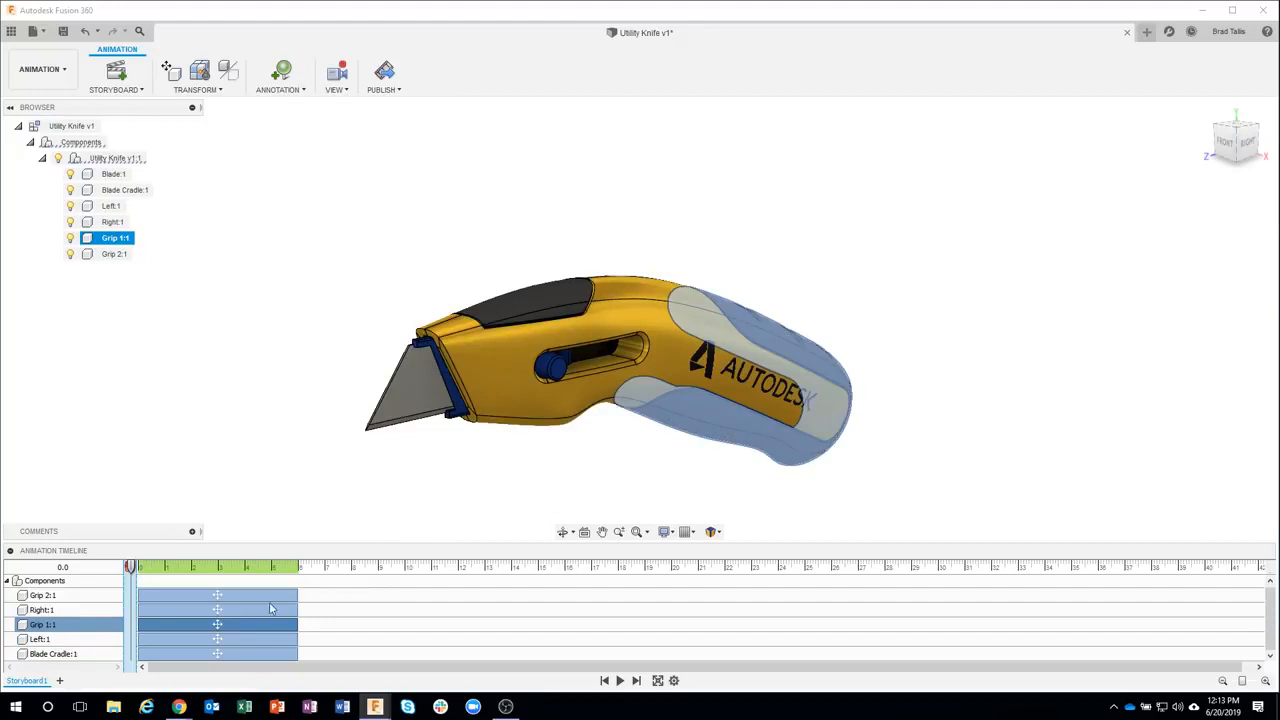
{"action": "left_click", "coordinate": [231, 595], "text": "ctrl"}
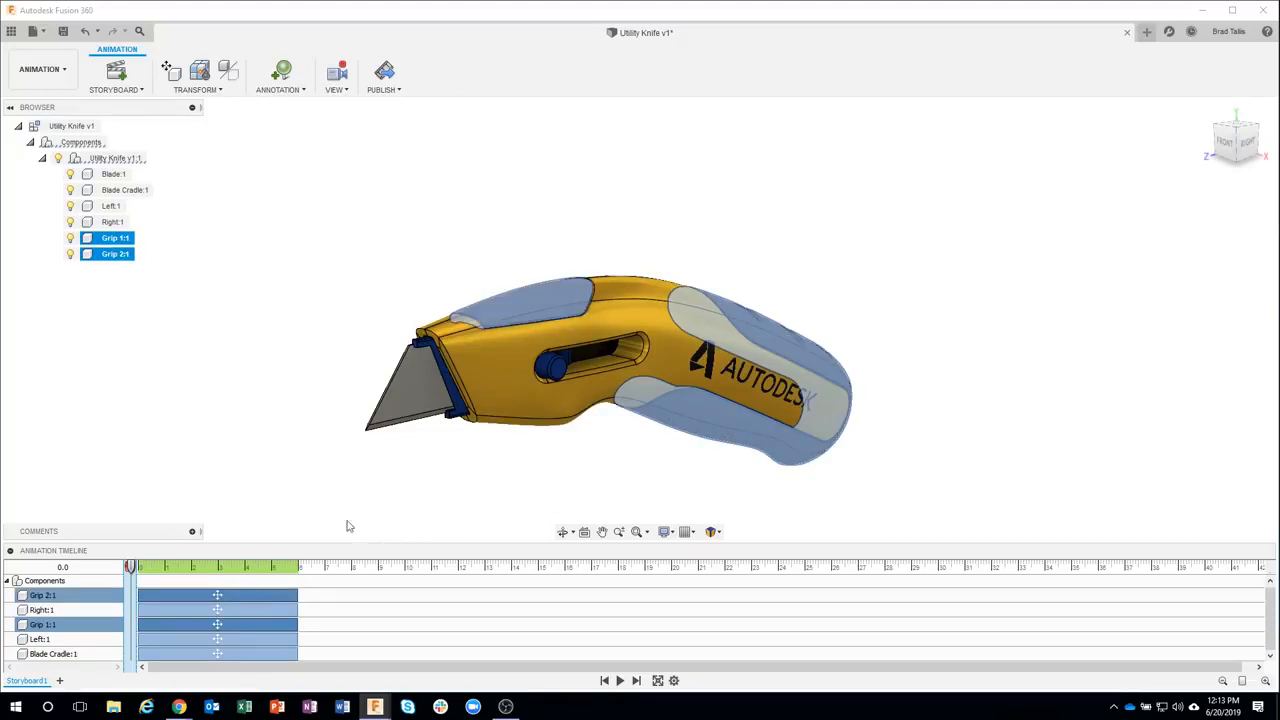
{"action": "left_click", "coordinate": [256, 609]}
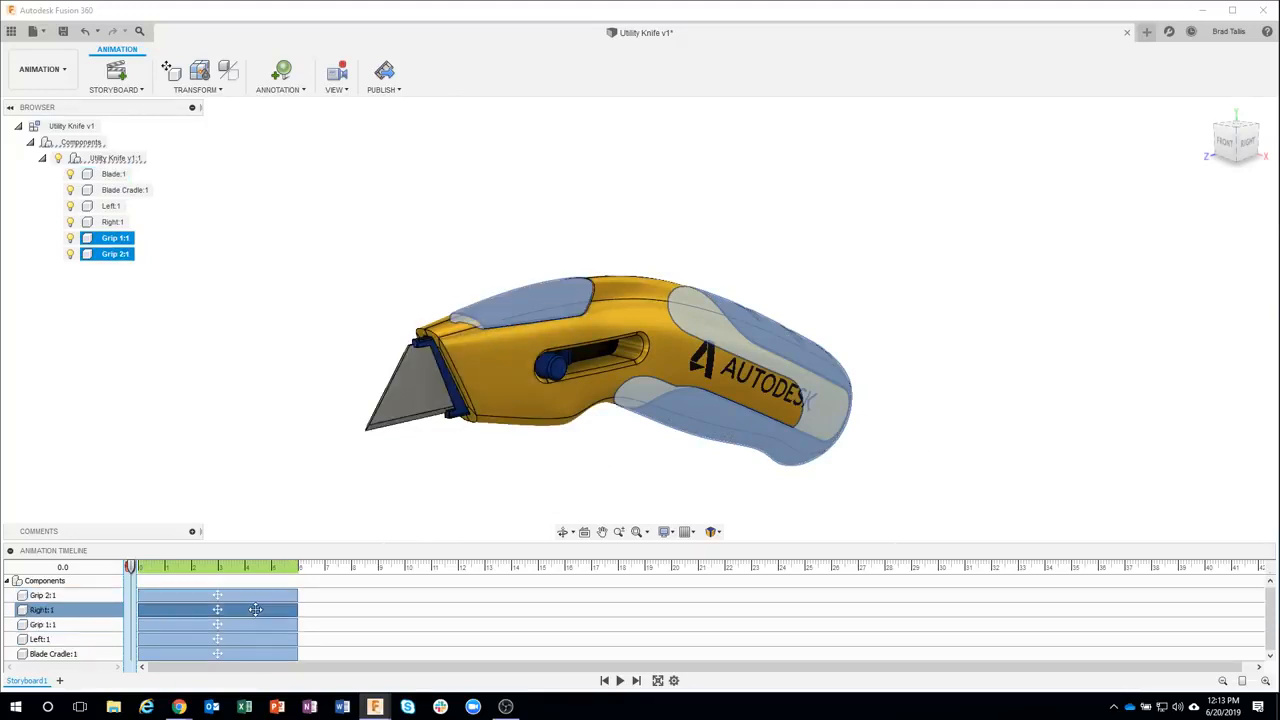
{"action": "left_click", "coordinate": [242, 638], "text": "ctrl"}
{"action": "left_click", "coordinate": [241, 653], "text": "ctrl"}
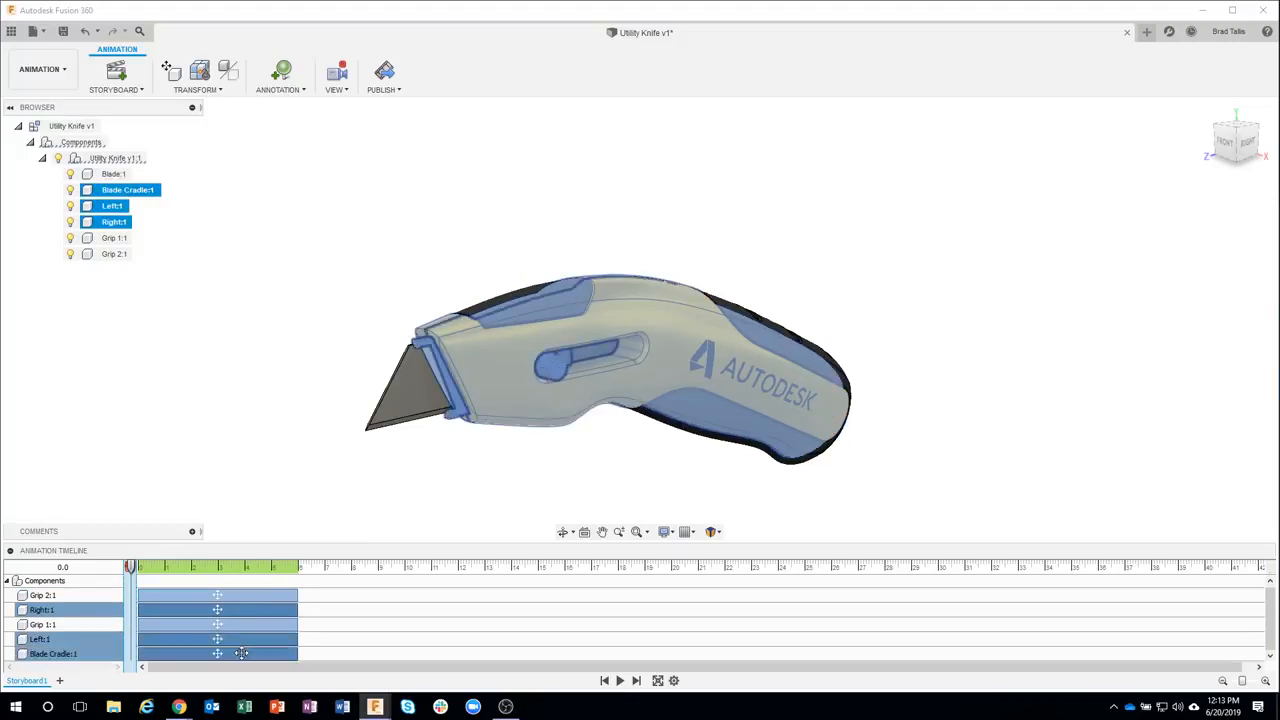
{"action": "left_click_drag", "start_coordinate": [202, 611], "coordinate": [362, 612]}
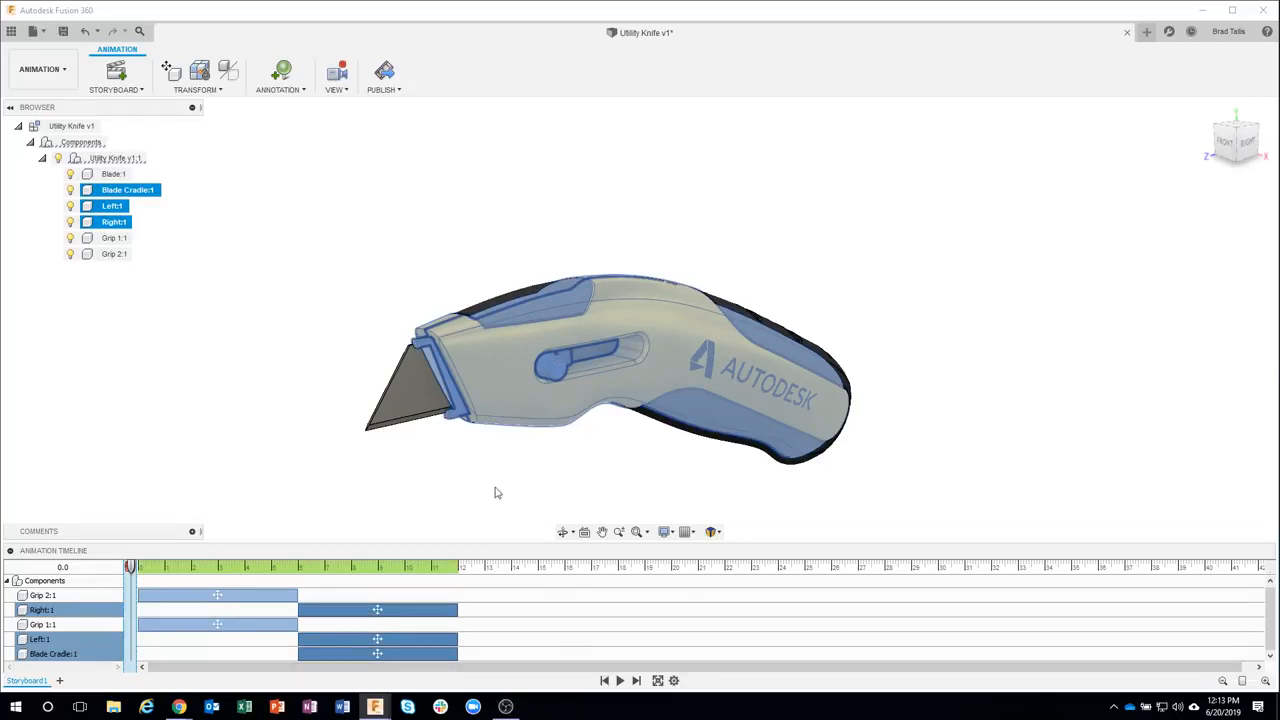
{"action": "left_click", "coordinate": [563, 503]}
{"action": "left_click", "coordinate": [620, 680]}
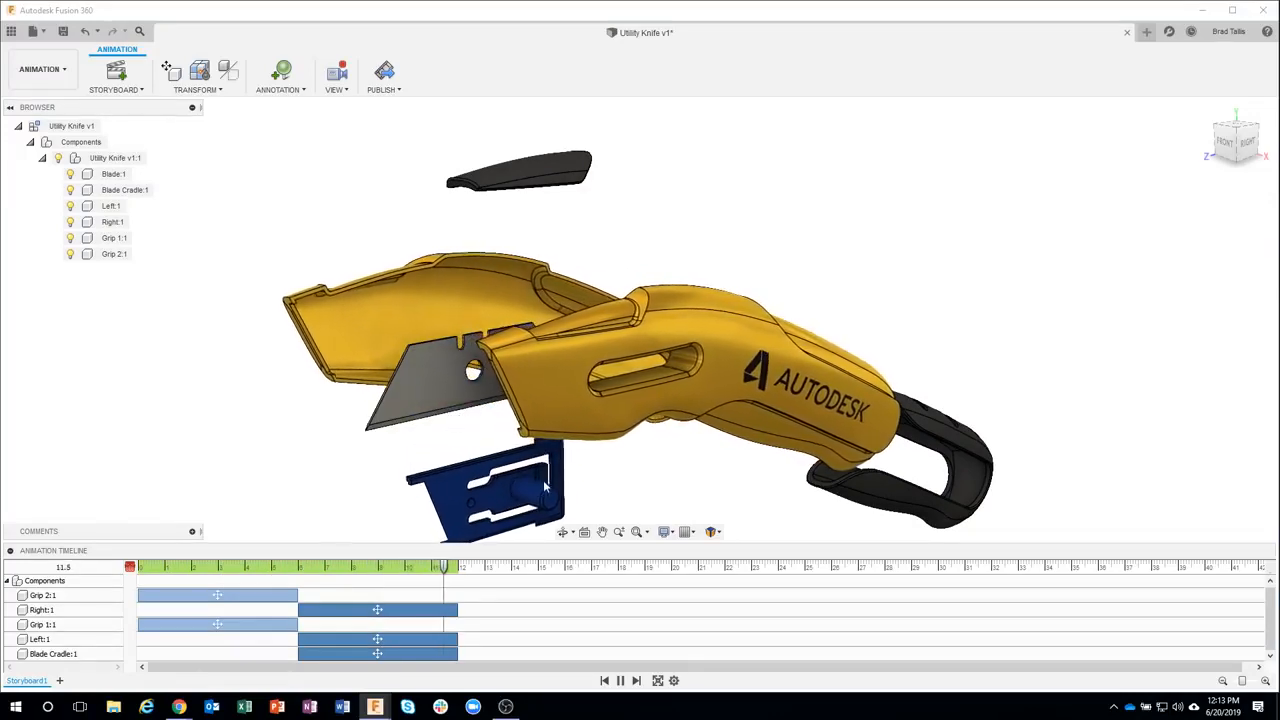
Move the Blade Cradle:1 action so it starts at 12 seconds, after the housing actions
{"action": "left_click", "coordinate": [495, 289]}
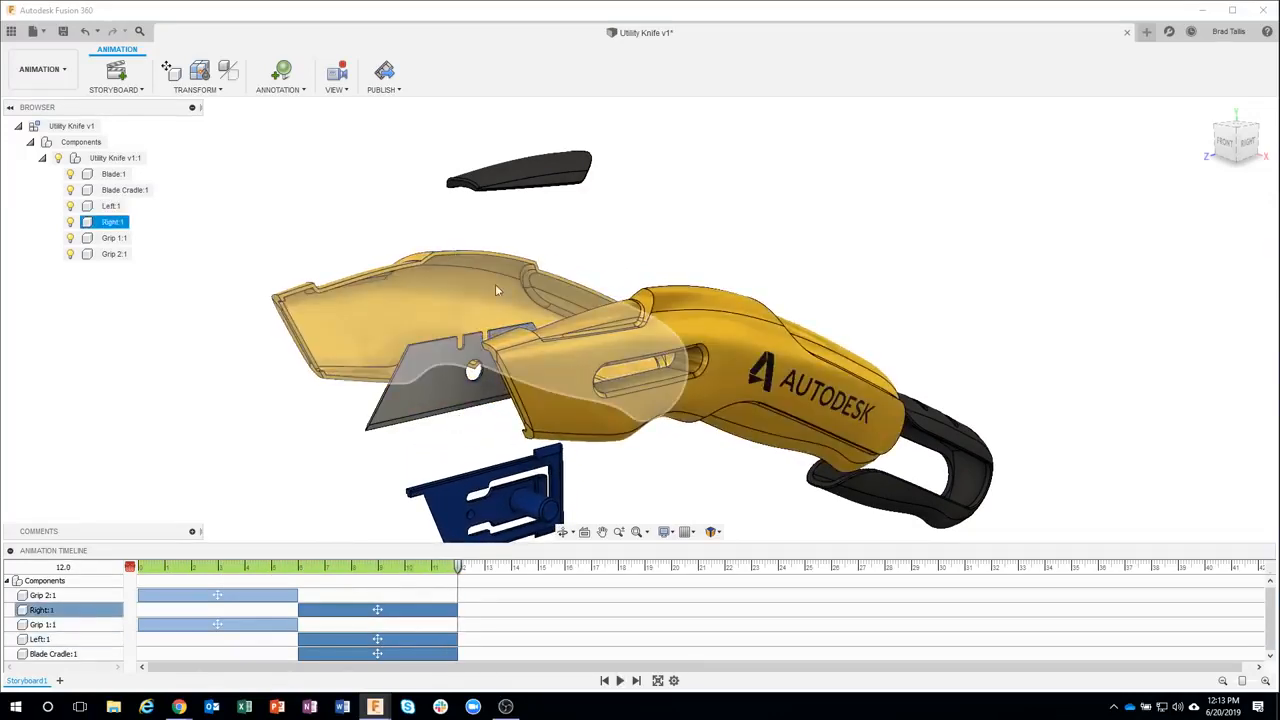
{"action": "left_click", "coordinate": [309, 404]}
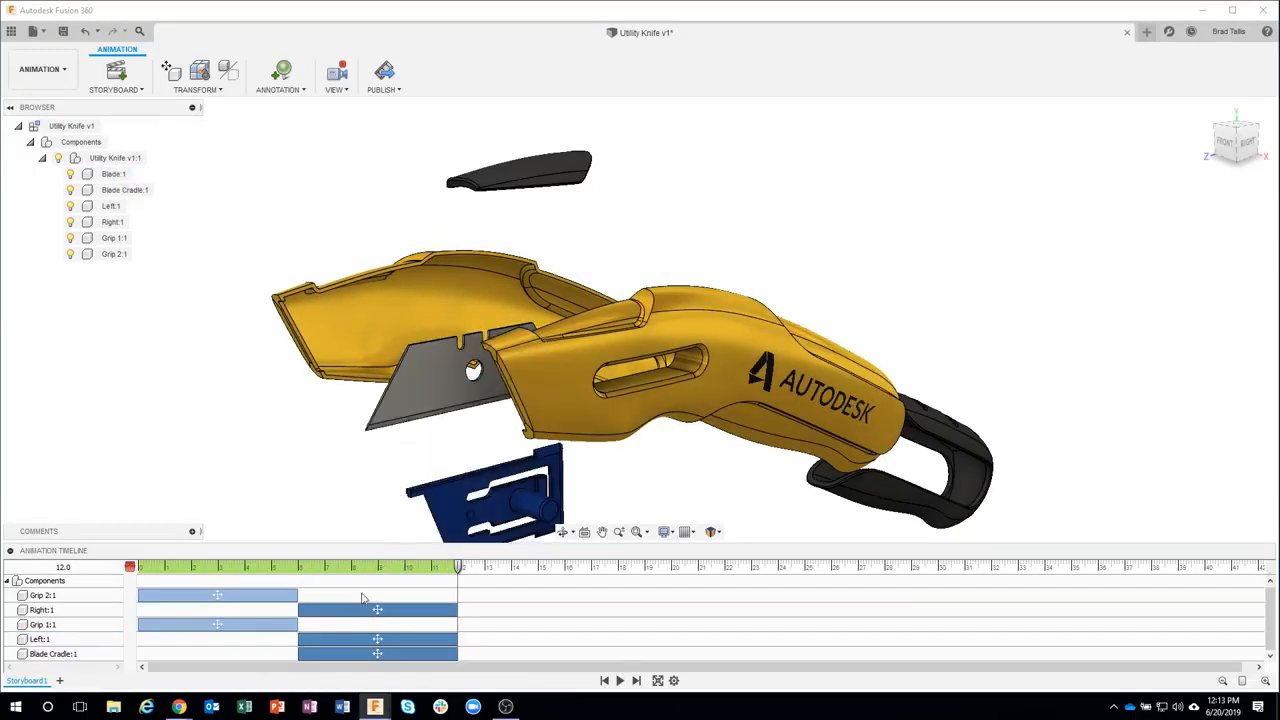
{"action": "left_click", "coordinate": [534, 385]}
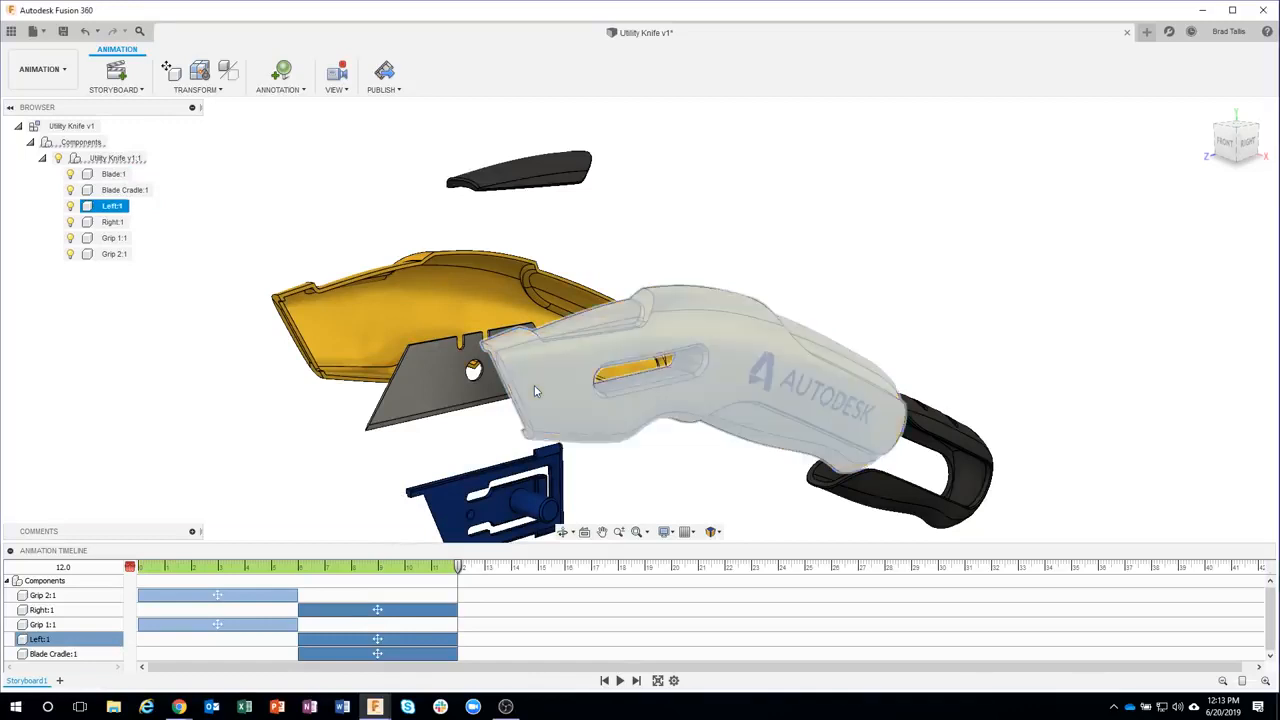
{"action": "left_click", "coordinate": [418, 333], "text": "ctrl"}
{"action": "left_click", "coordinate": [416, 330], "text": "ctrl"}
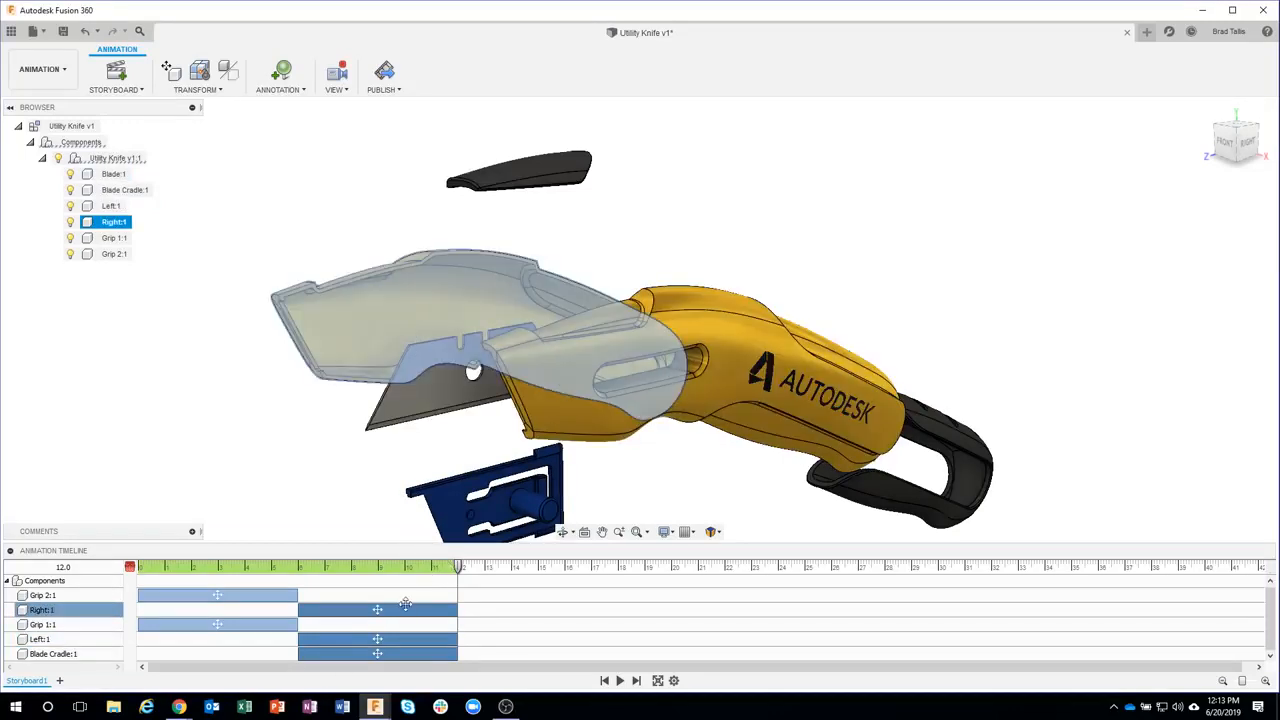
{"action": "left_click", "coordinate": [355, 654]}
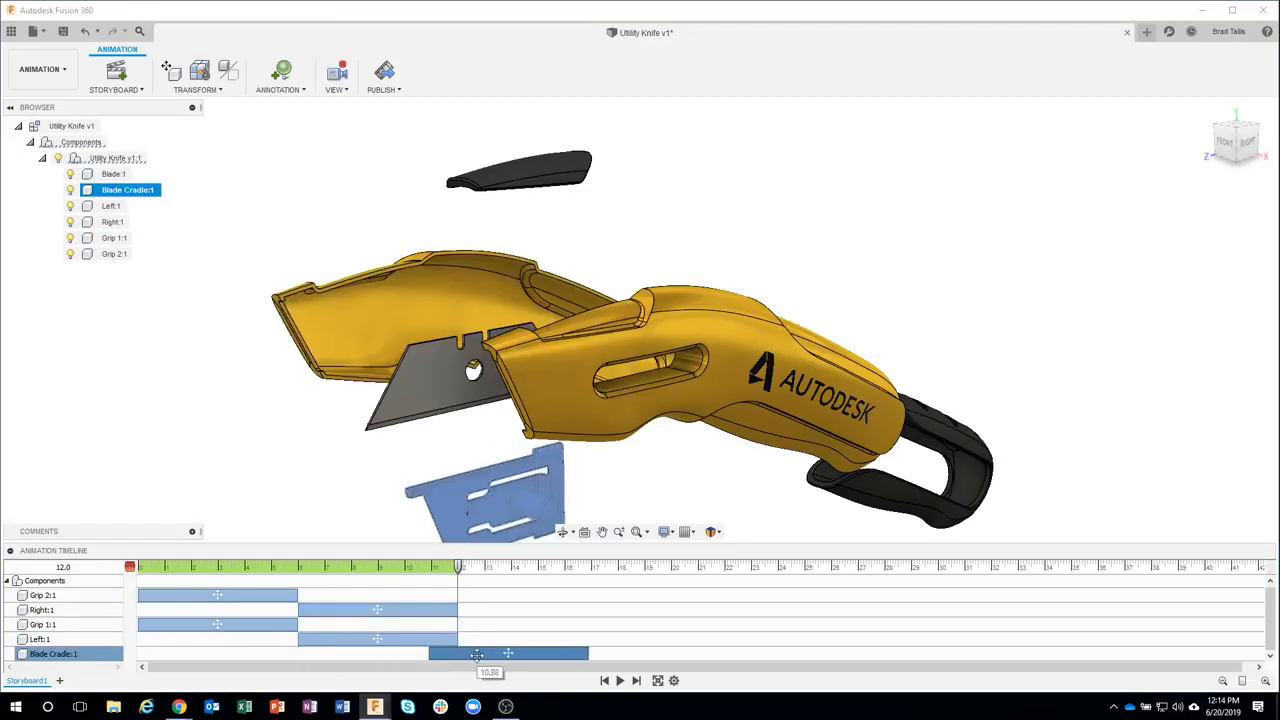
{"action": "left_click_drag", "start_coordinate": [503, 657], "coordinate": [503, 657]}
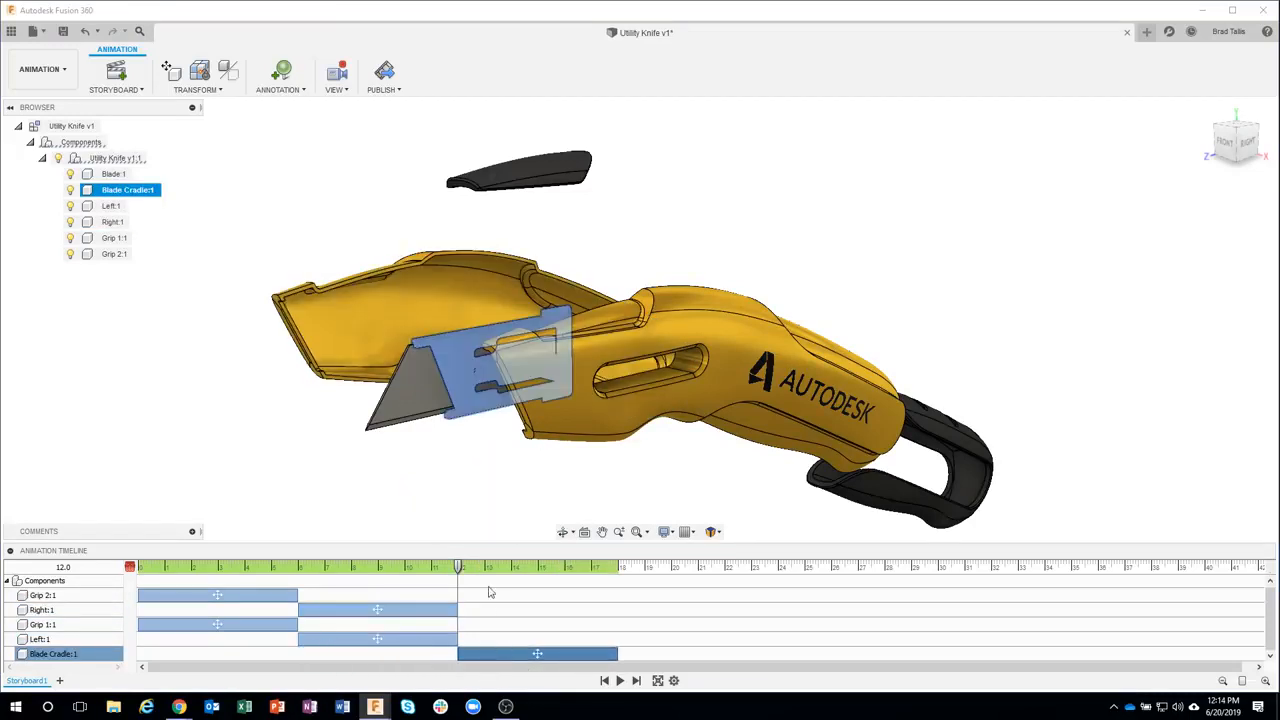
Shift the Right:1, Left:1 and Blade Cradle:1 actions earlier so the housing moves start at 2 seconds
{"action": "left_click_drag", "start_coordinate": [460, 567], "coordinate": [130, 567]}
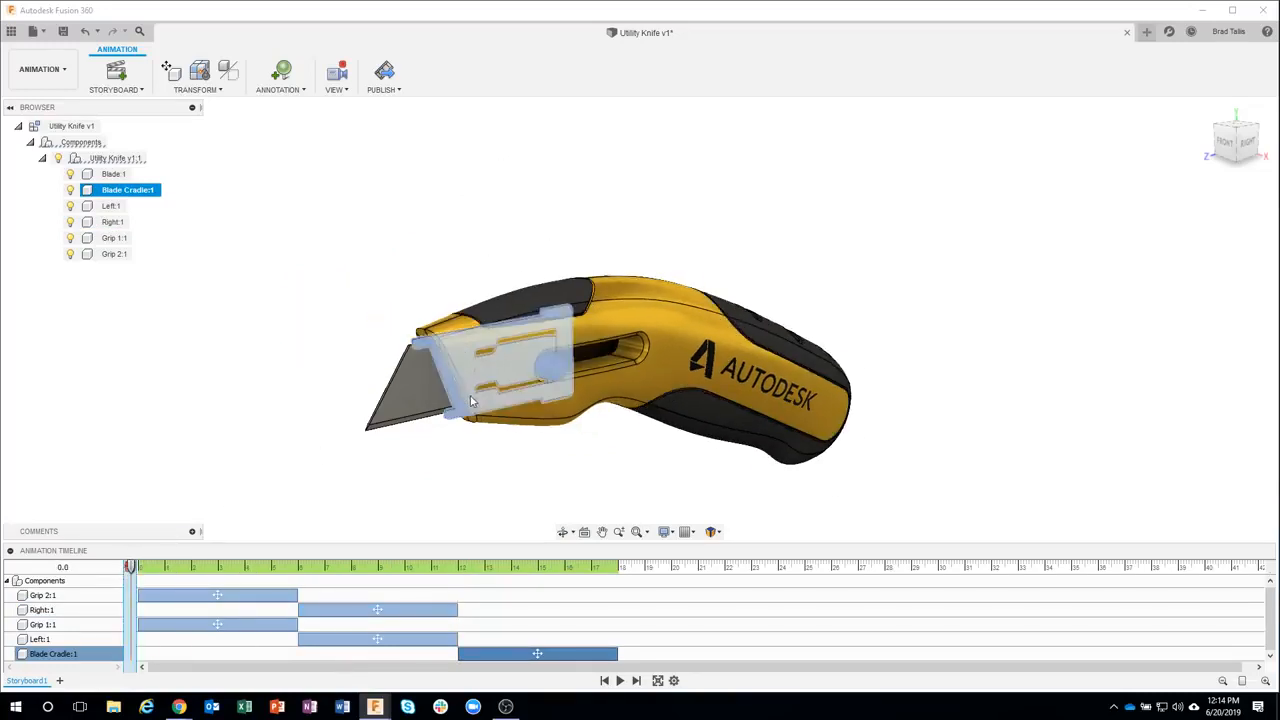
{"action": "left_click", "coordinate": [510, 456]}
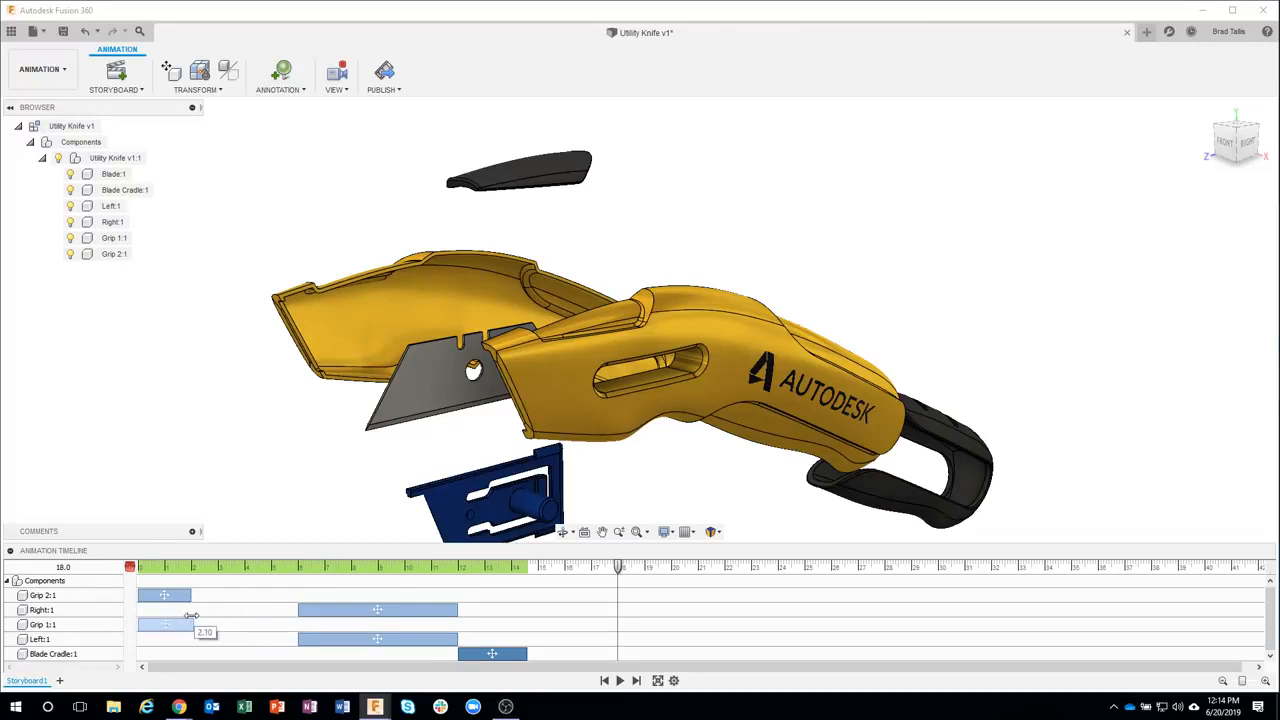
{"action": "left_click", "coordinate": [318, 608]}
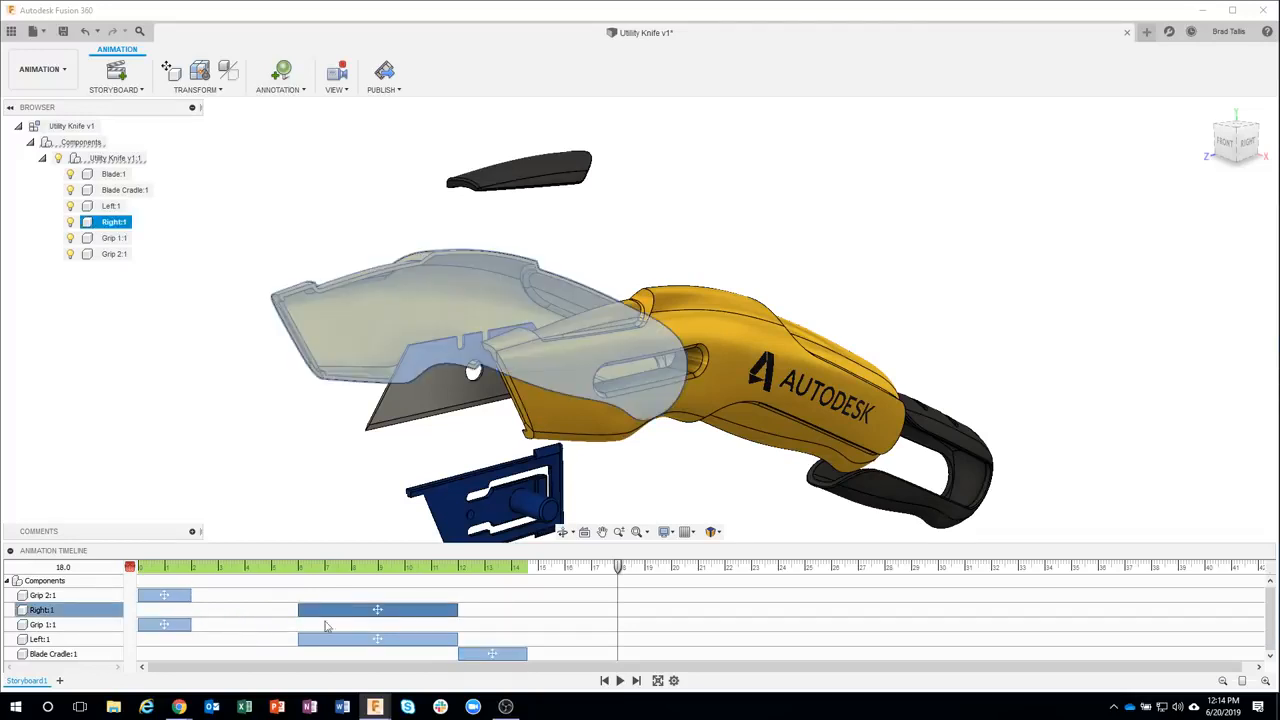
{"action": "left_click", "coordinate": [351, 638], "text": "ctrl"}
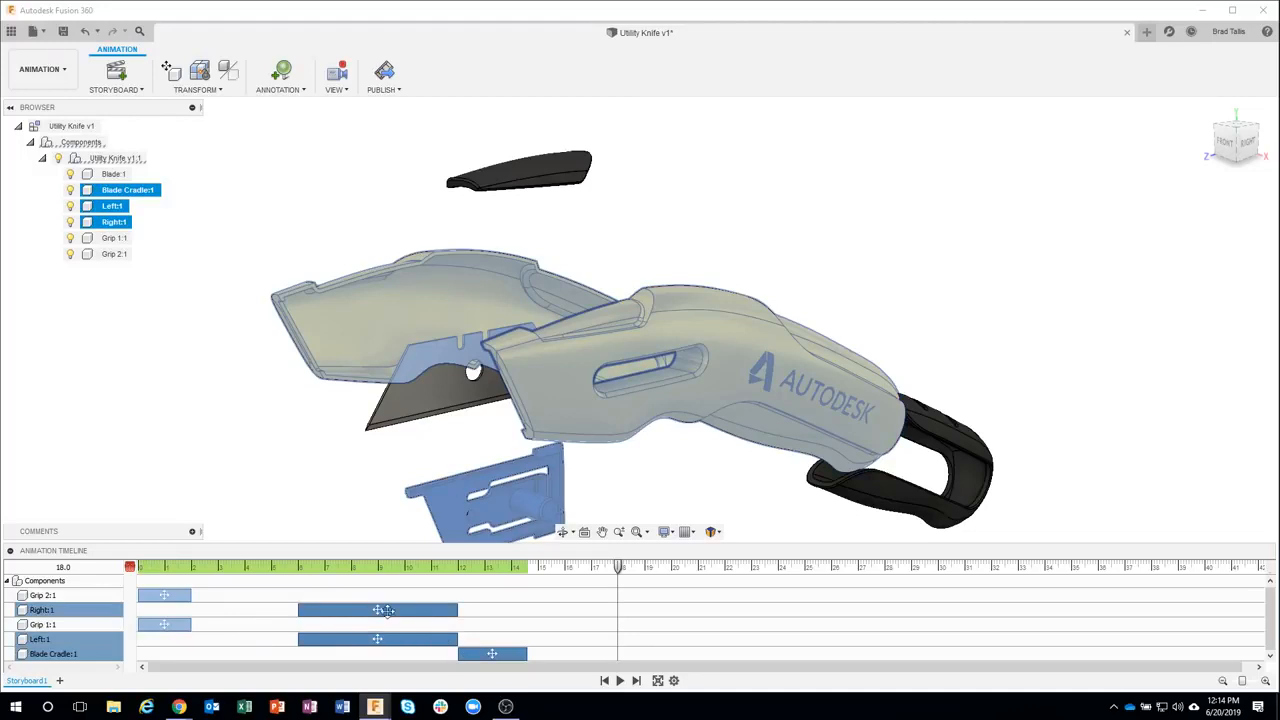
{"action": "left_click_drag", "start_coordinate": [384, 610], "coordinate": [279, 613]}
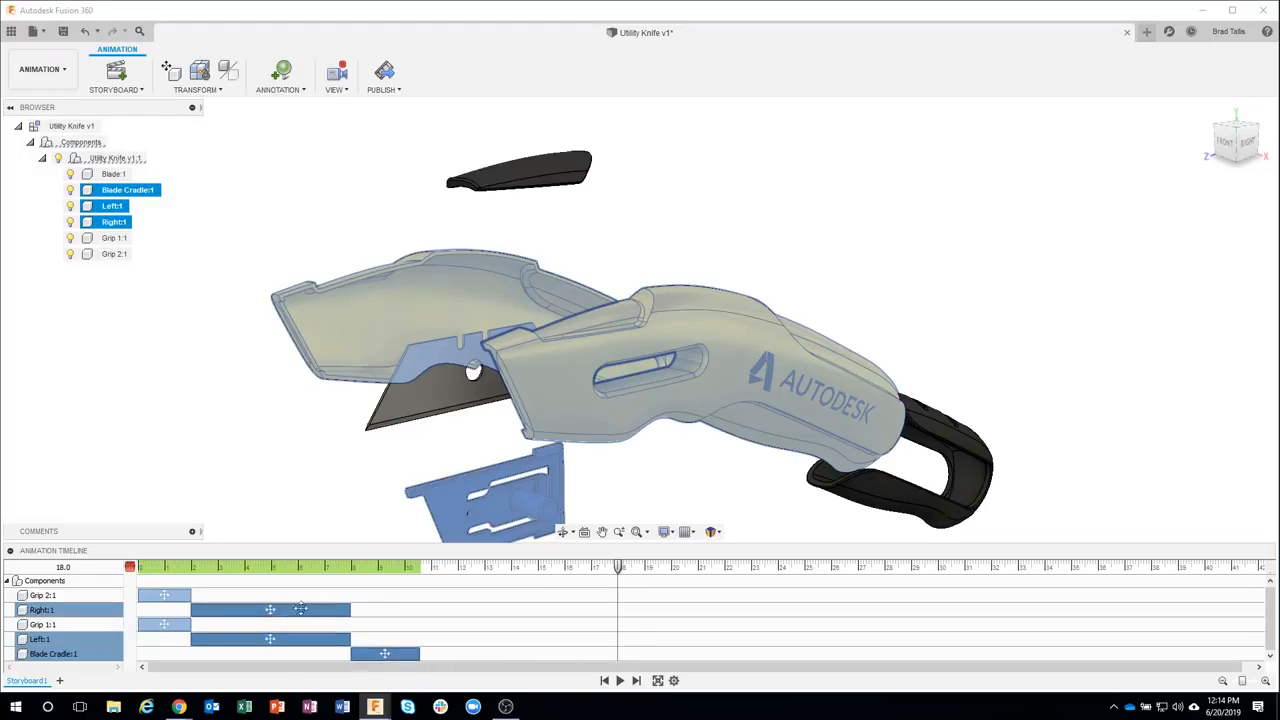
Play back the animation from the start
{"action": "left_click", "coordinate": [606, 681]}
{"action": "left_click", "coordinate": [517, 506]}
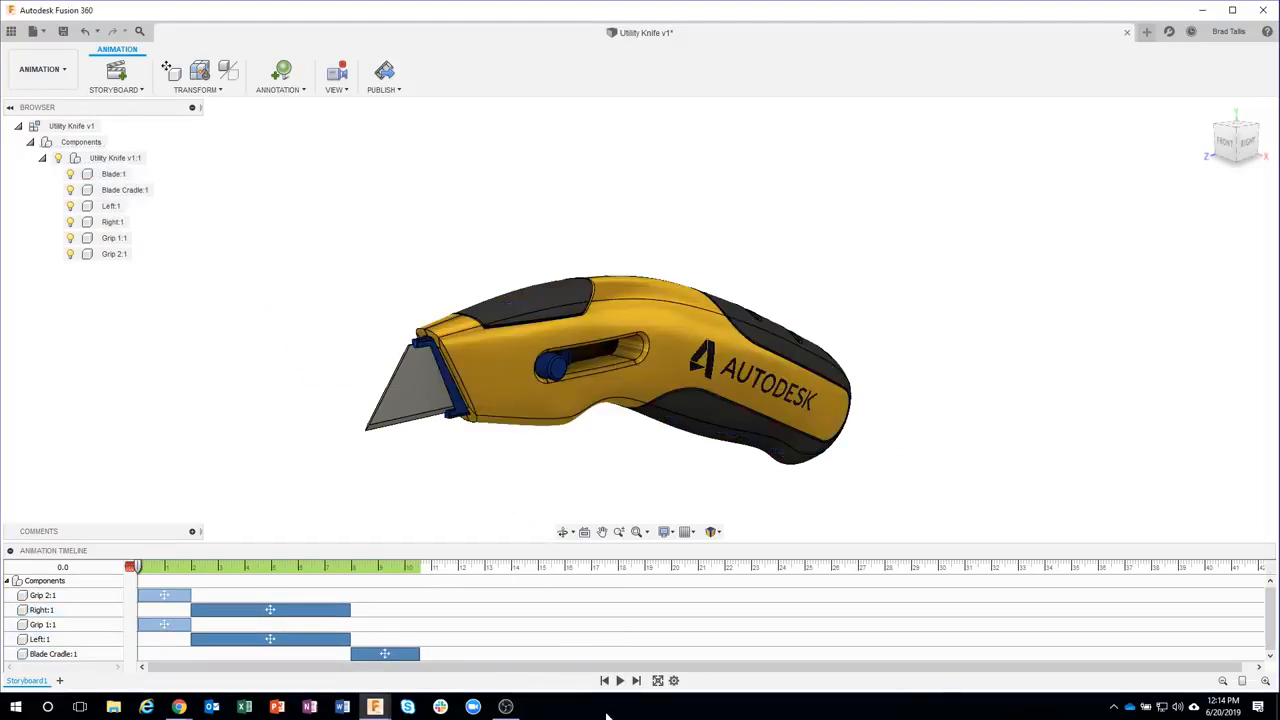
{"action": "left_click", "coordinate": [619, 681]}
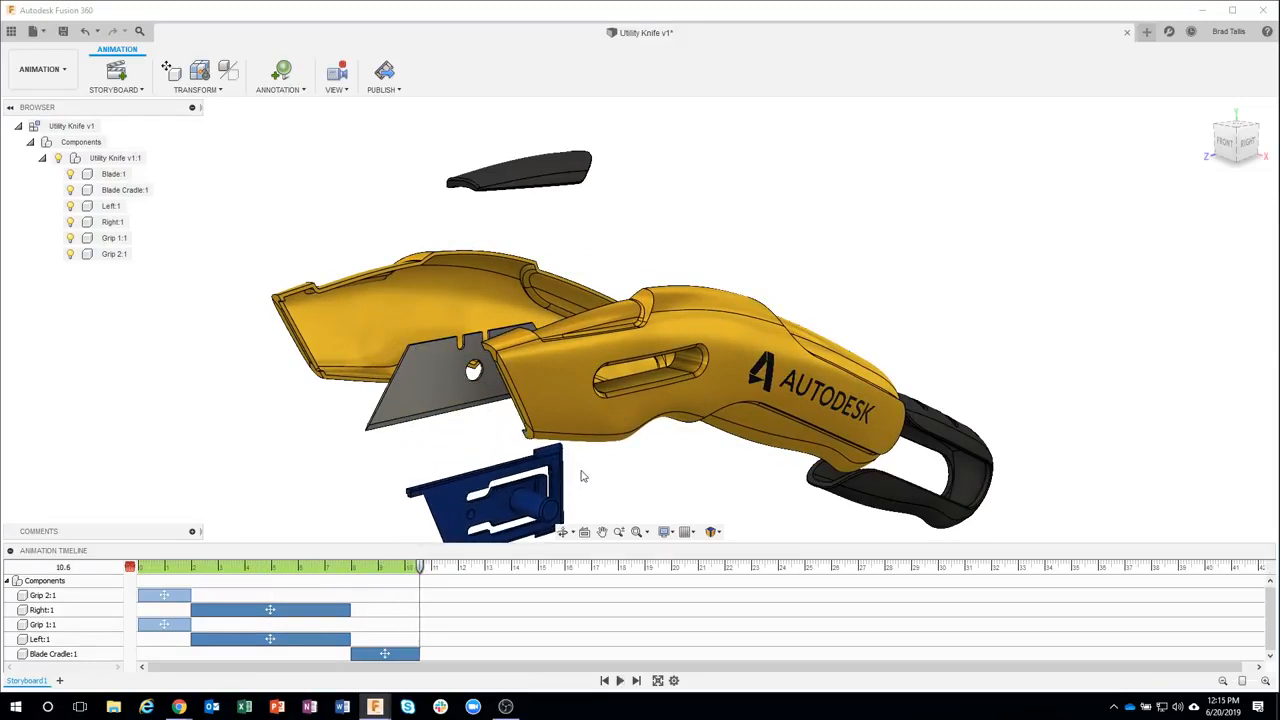
Shift the selected housing and cradle actions so the housings start at 1 second, then play back the animation
{"action": "left_click", "coordinate": [606, 680]}
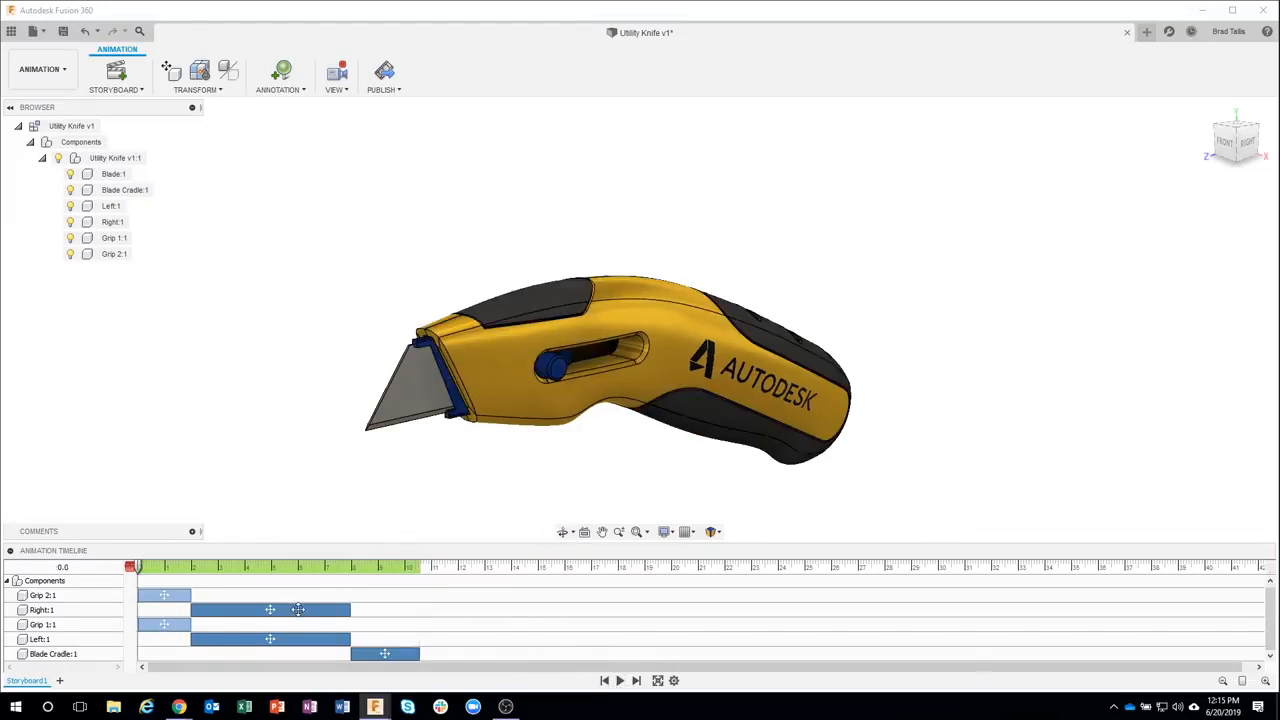
{"action": "left_click_drag", "start_coordinate": [298, 609], "coordinate": [268, 613]}
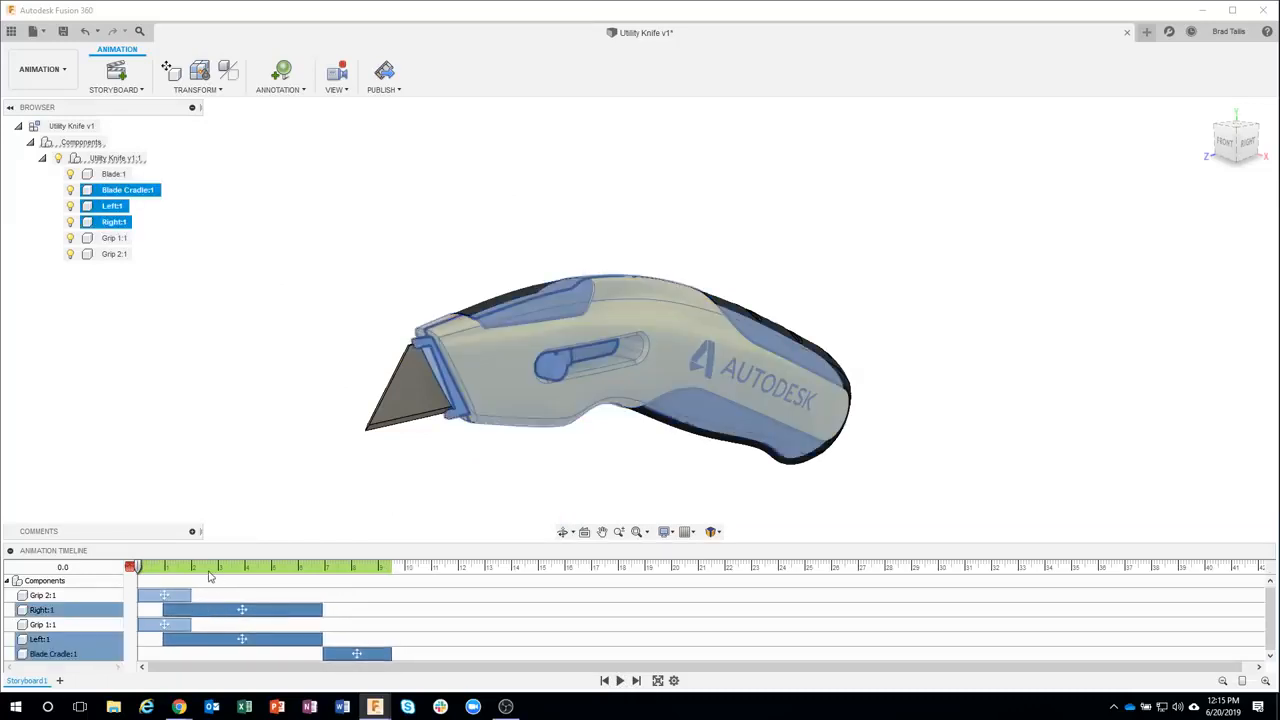
{"action": "left_click", "coordinate": [285, 459]}
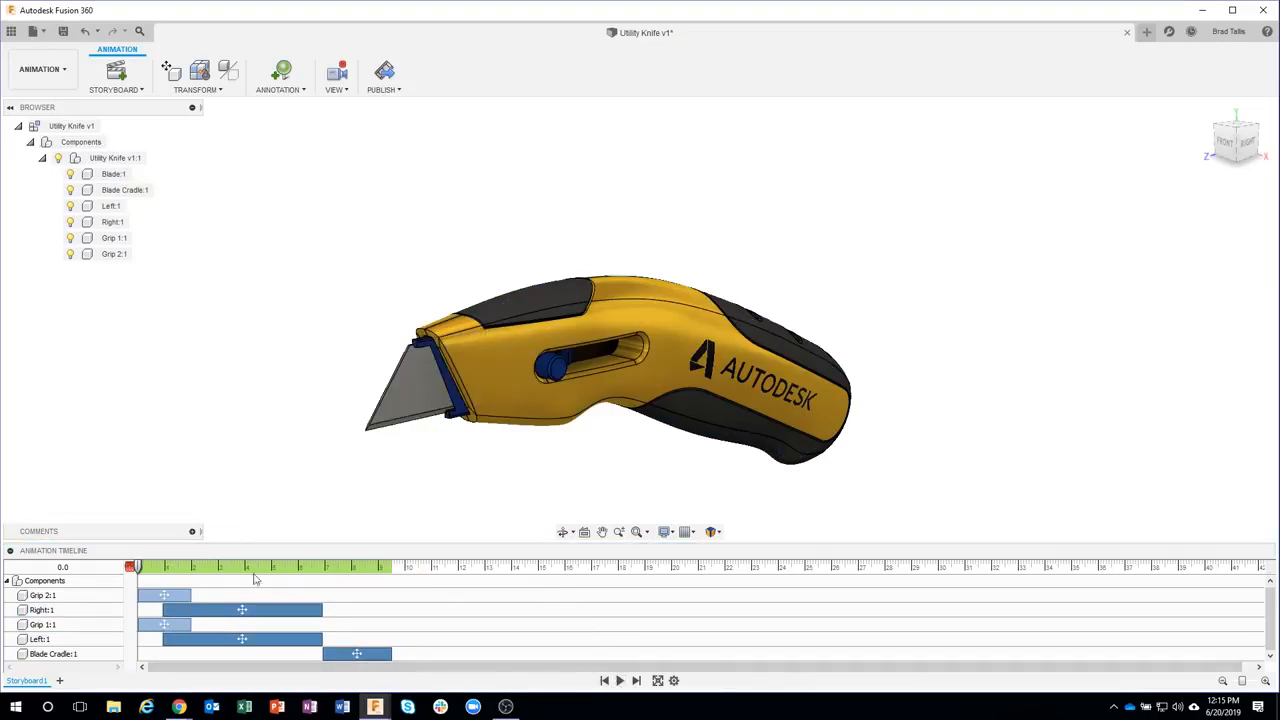
{"action": "left_click", "coordinate": [619, 680]}
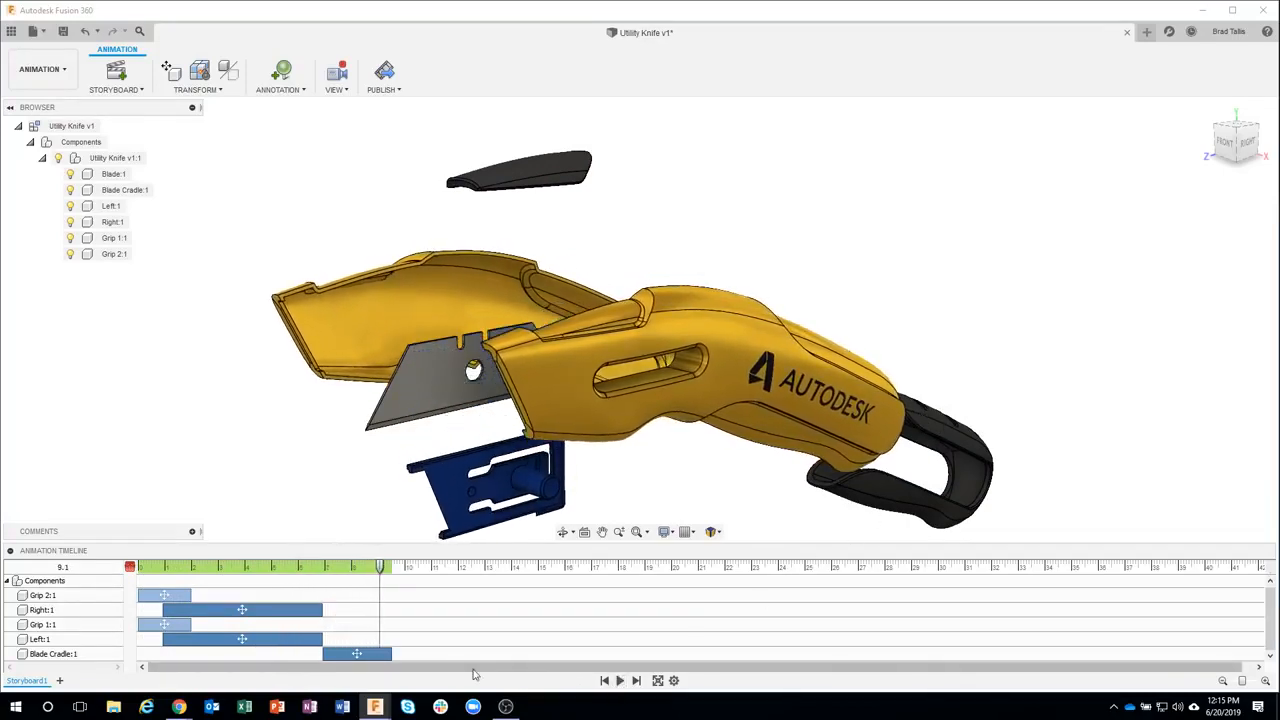
Move the Blade Cradle:1 action earlier so it overlaps the end of the housing moves, then play the animation from the start
{"action": "left_click_drag", "start_coordinate": [356, 654], "coordinate": [321, 654]}
{"action": "left_click", "coordinate": [355, 538]}
{"action": "left_click", "coordinate": [377, 650]}
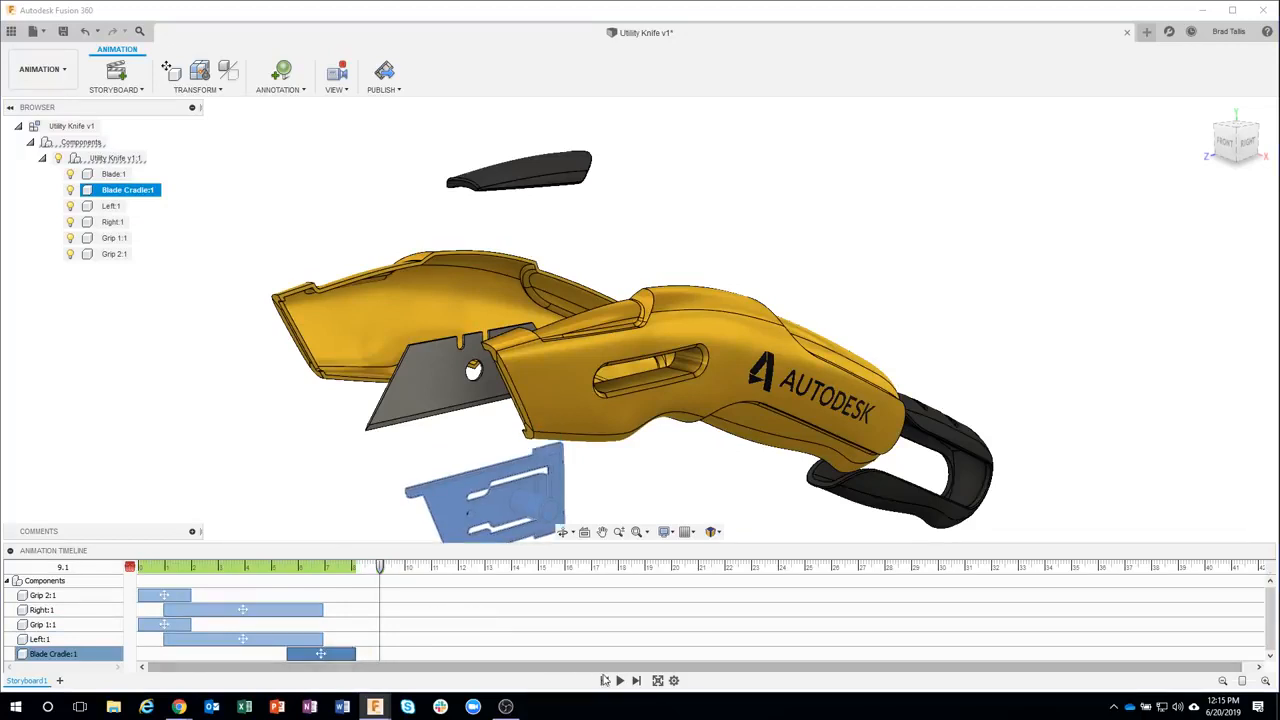
{"action": "left_click", "coordinate": [620, 681]}
{"action": "left_click", "coordinate": [556, 498]}
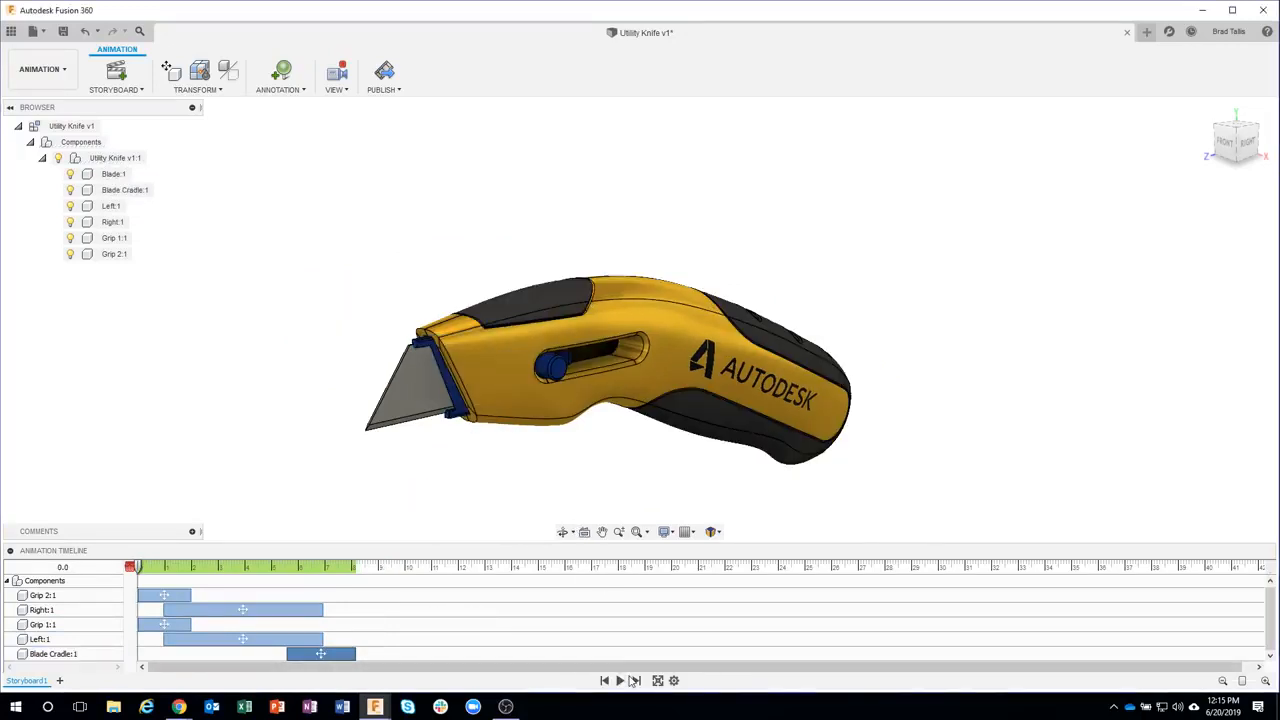
{"action": "left_click", "coordinate": [620, 681]}
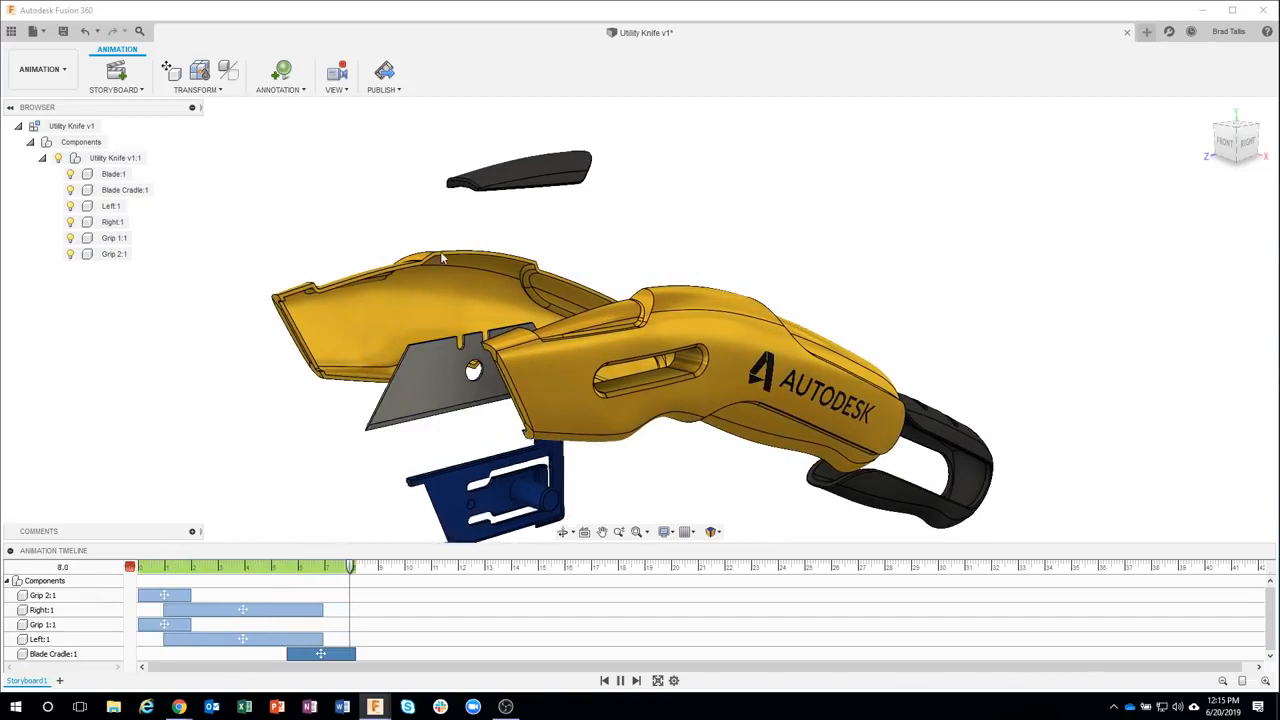
Orbit the model at the end of the animation to record a camera view action, then replay from the start
{"action": "left_click", "coordinate": [640, 425]}
{"action": "left_click", "coordinate": [604, 441]}
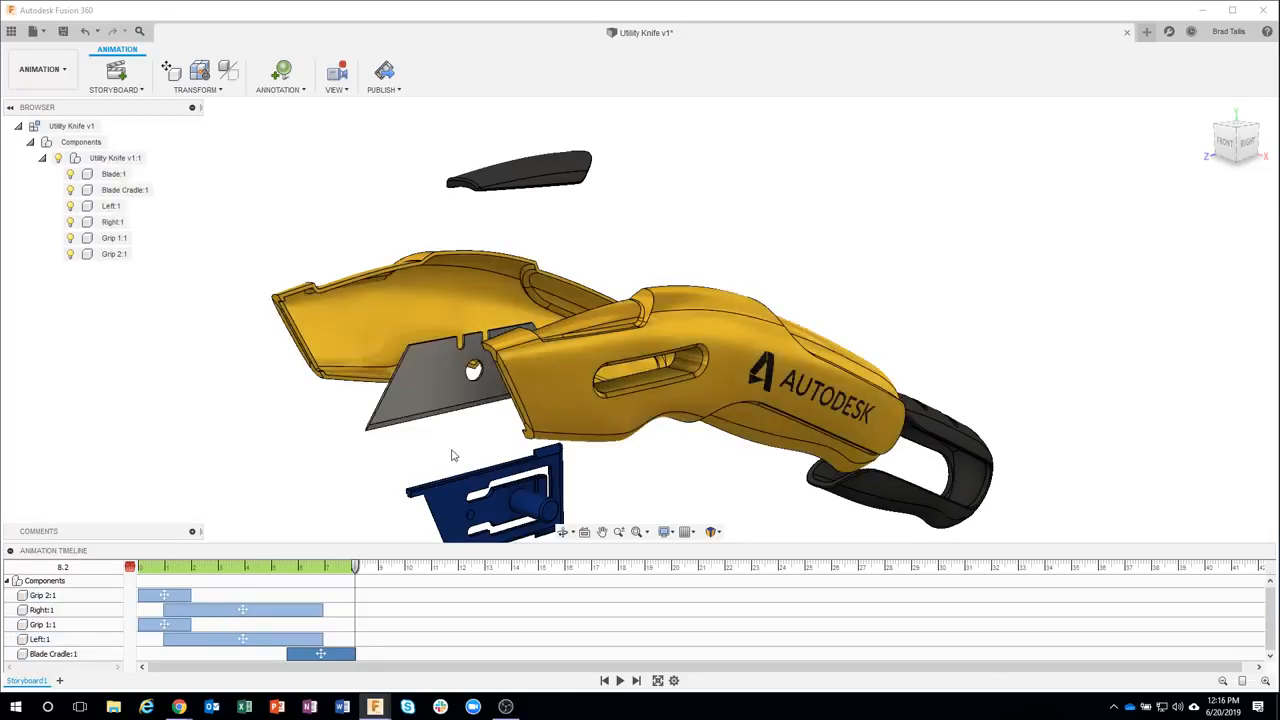
{"action": "left_click", "coordinate": [495, 516]}
{"action": "left_click", "coordinate": [373, 475]}
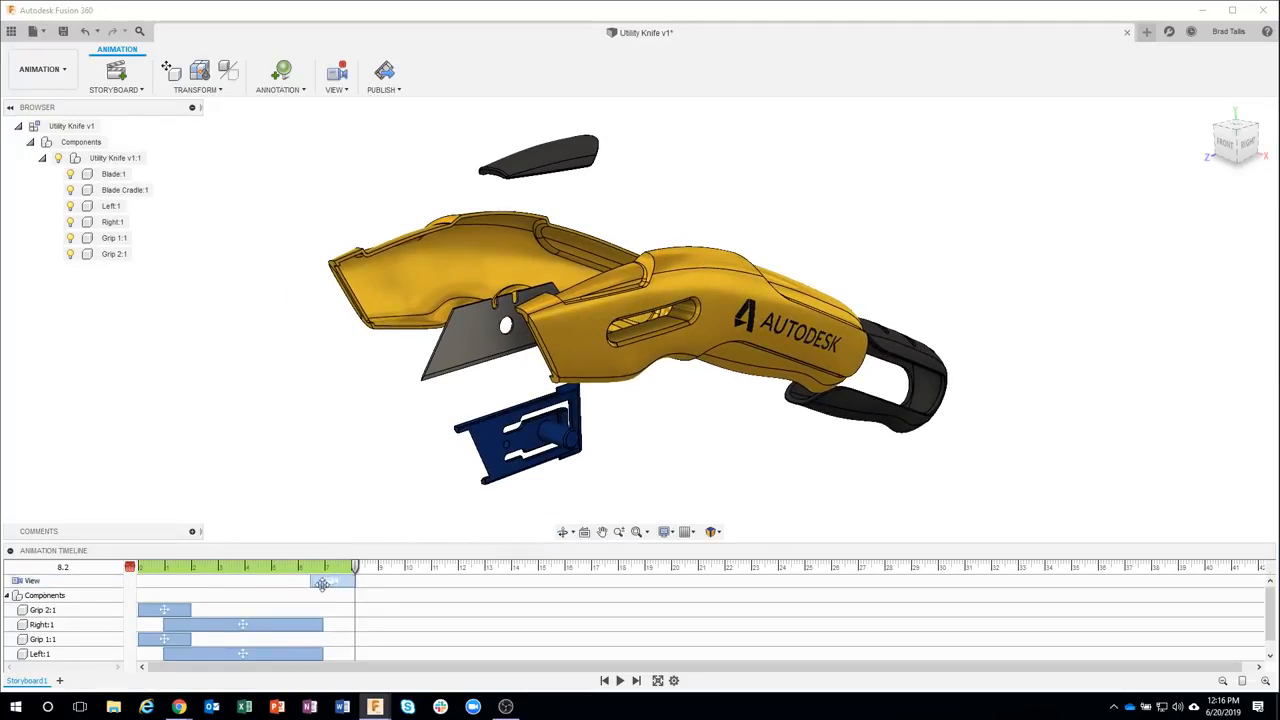
{"action": "left_click", "coordinate": [604, 680]}
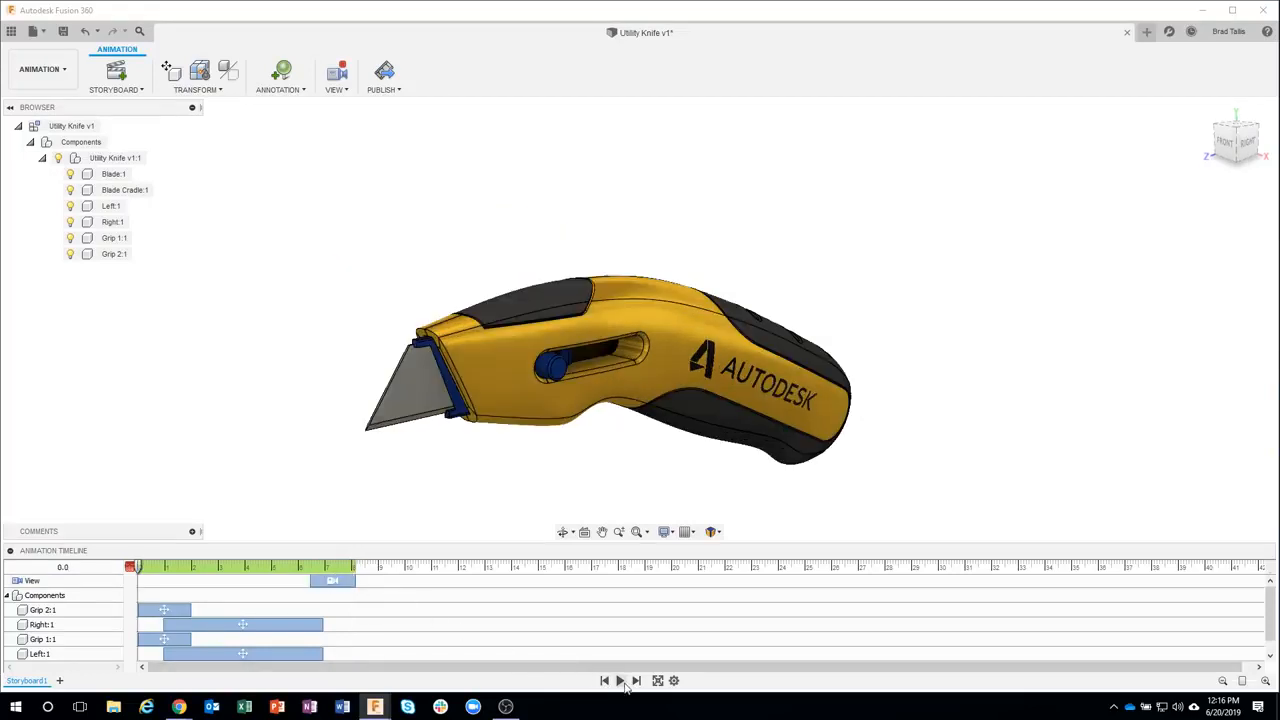
{"action": "left_click", "coordinate": [620, 680]}
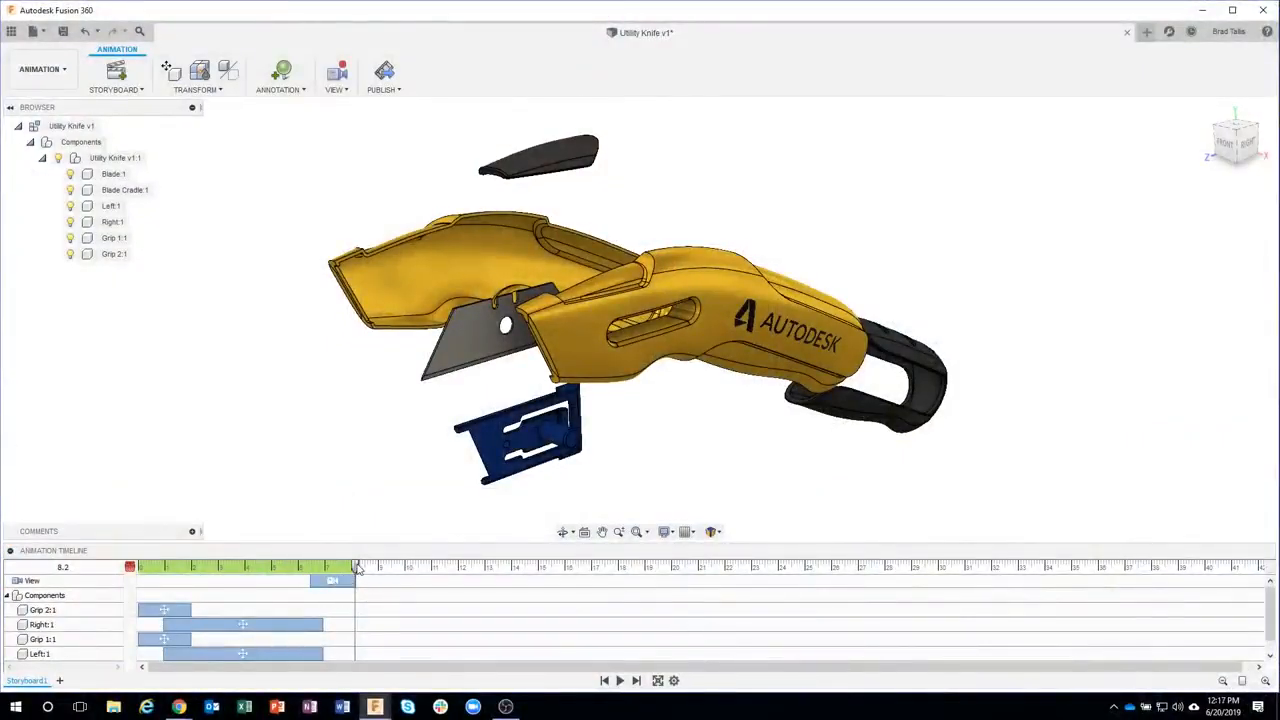
Add camera view actions at about 2.8 and 4.1 seconds by reorienting the view at those times
{"action": "left_click_drag", "start_coordinate": [358, 567], "coordinate": [213, 567]}
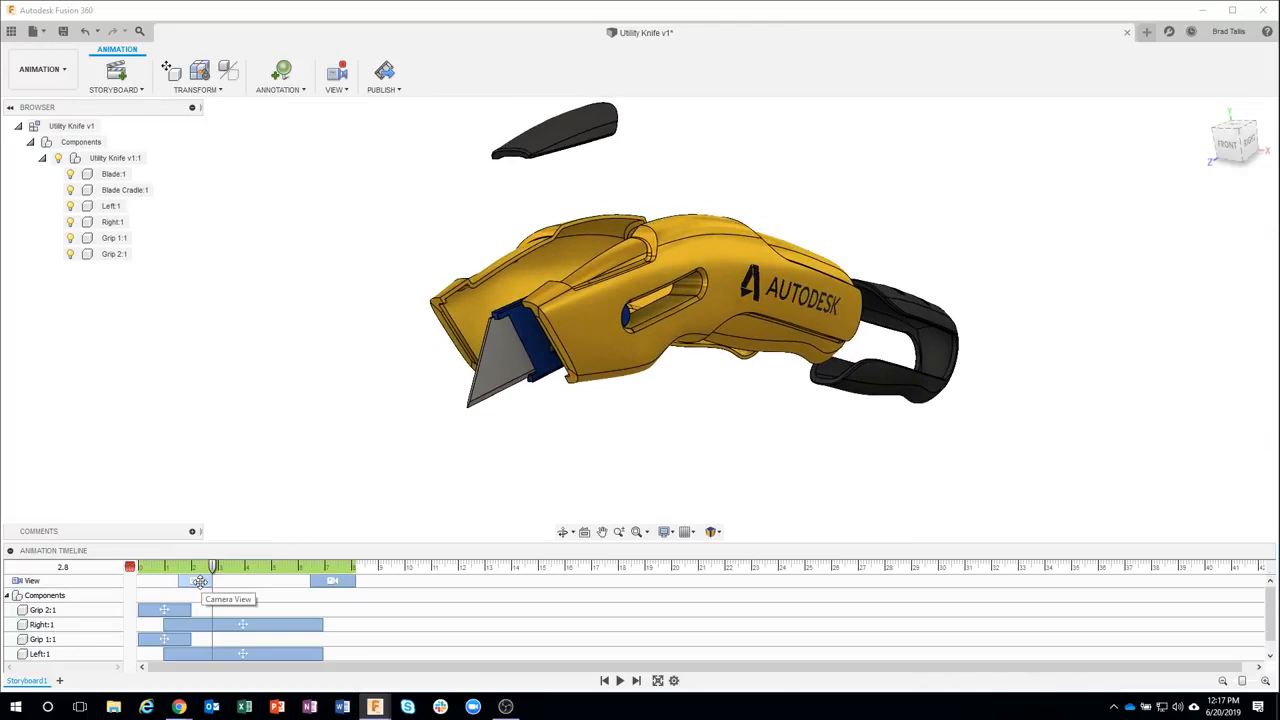
{"action": "left_click_drag", "start_coordinate": [213, 567], "coordinate": [249, 568]}
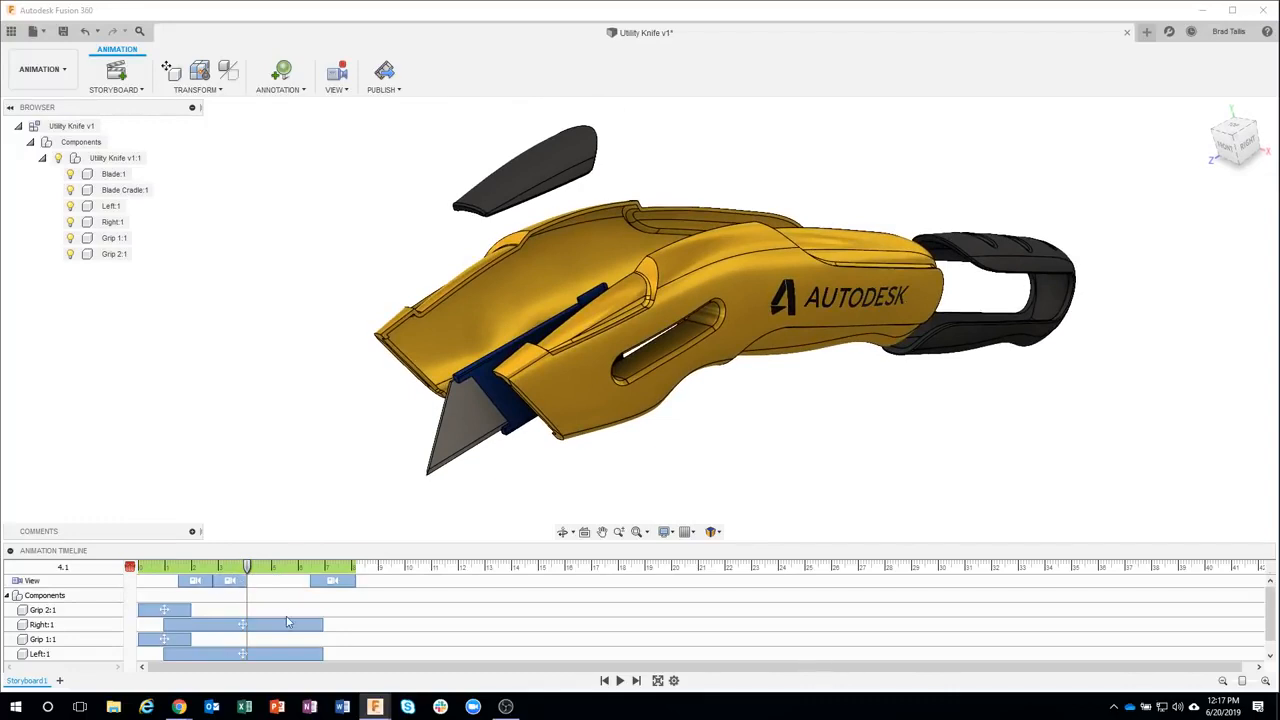
{"action": "left_click", "coordinate": [605, 680]}
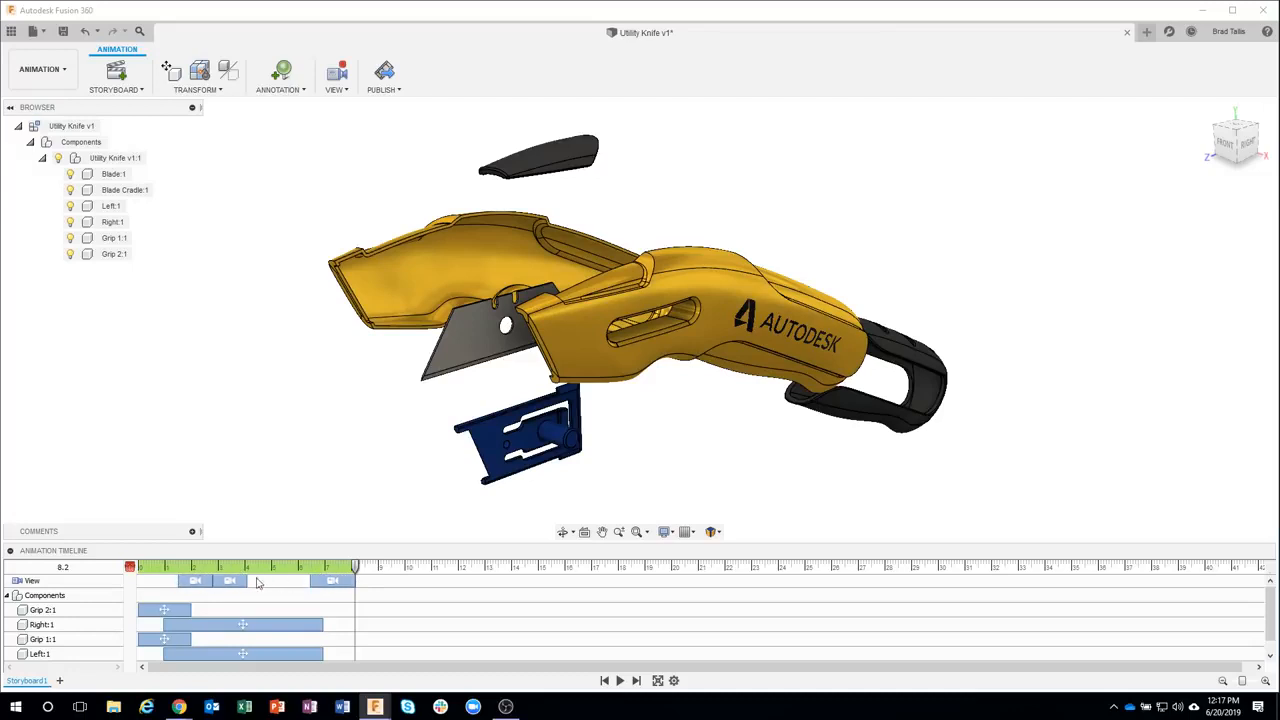
Turn off view recording, move the playhead to about 4.7 seconds, and turn view recording back on
{"action": "left_click", "coordinate": [341, 74]}
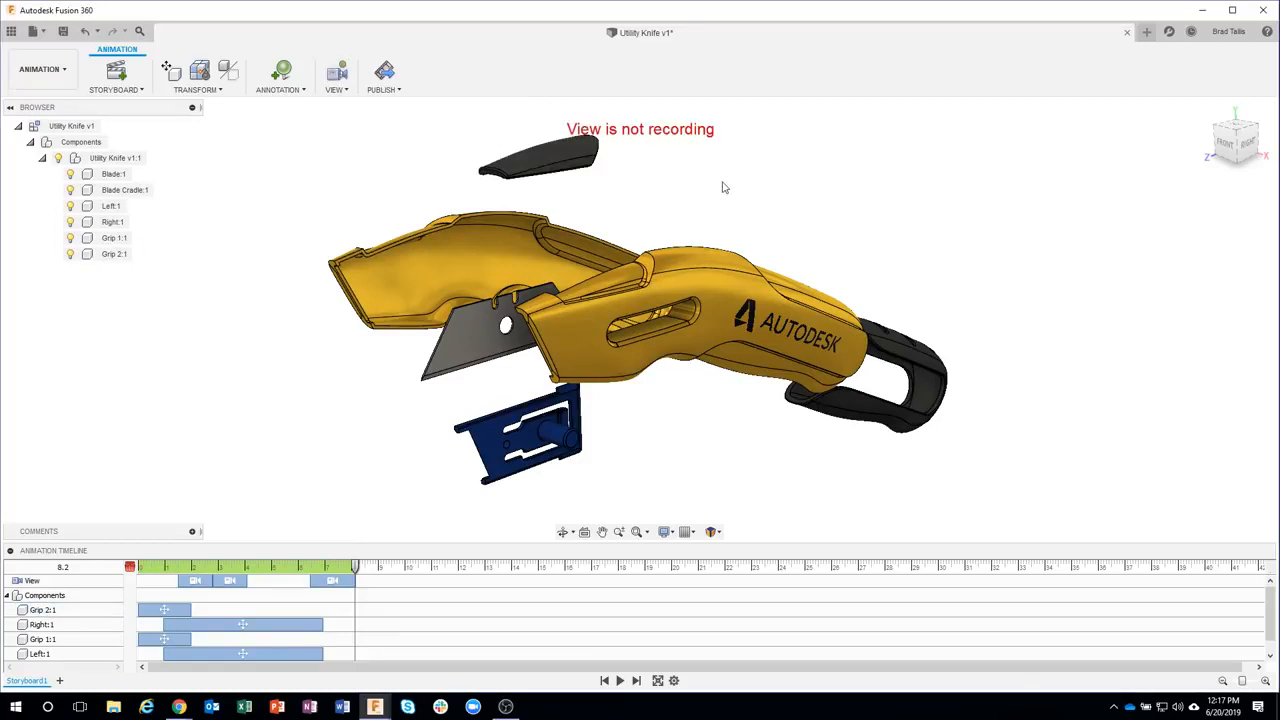
{"action": "left_click_drag", "start_coordinate": [361, 572], "coordinate": [265, 570]}
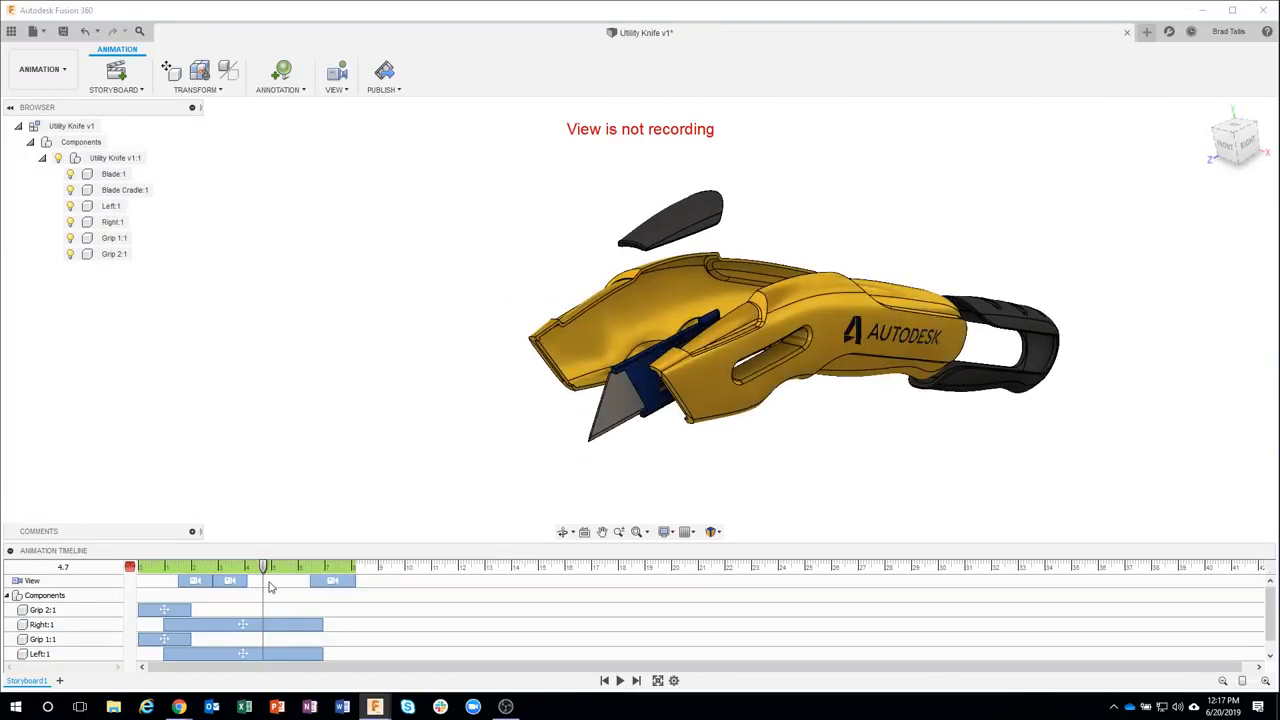
{"action": "left_click", "coordinate": [340, 98]}
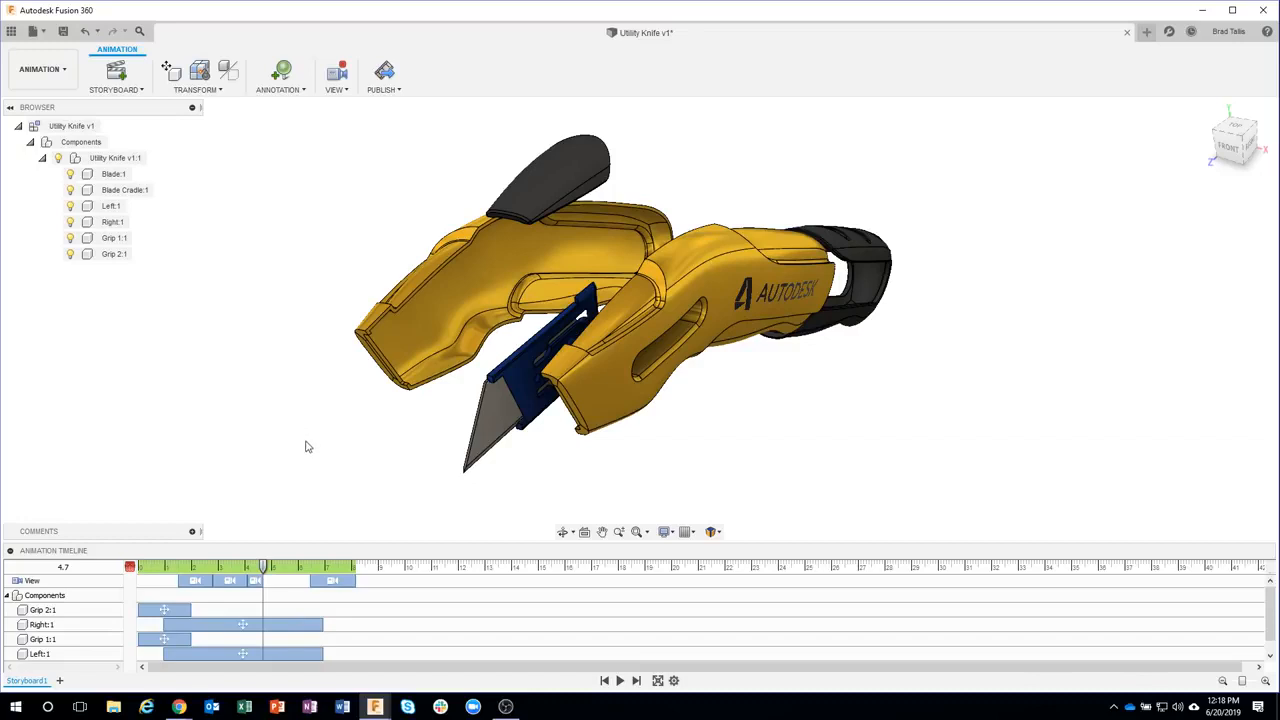
Select all the camera view actions on the View row and delete them
{"action": "left_click", "coordinate": [333, 580]}
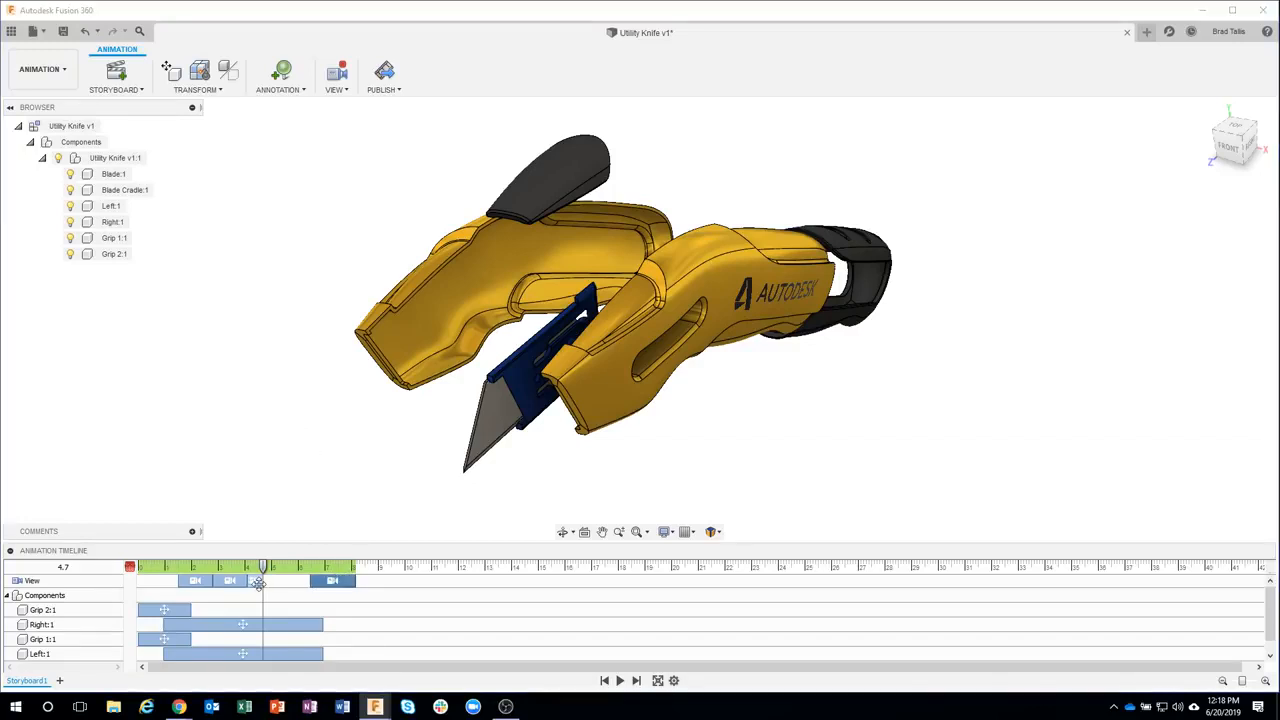
{"action": "left_click", "coordinate": [257, 582], "text": "ctrl"}
{"action": "left_click", "coordinate": [232, 583], "text": "ctrl"}
{"action": "left_click", "coordinate": [203, 581], "text": "ctrl"}
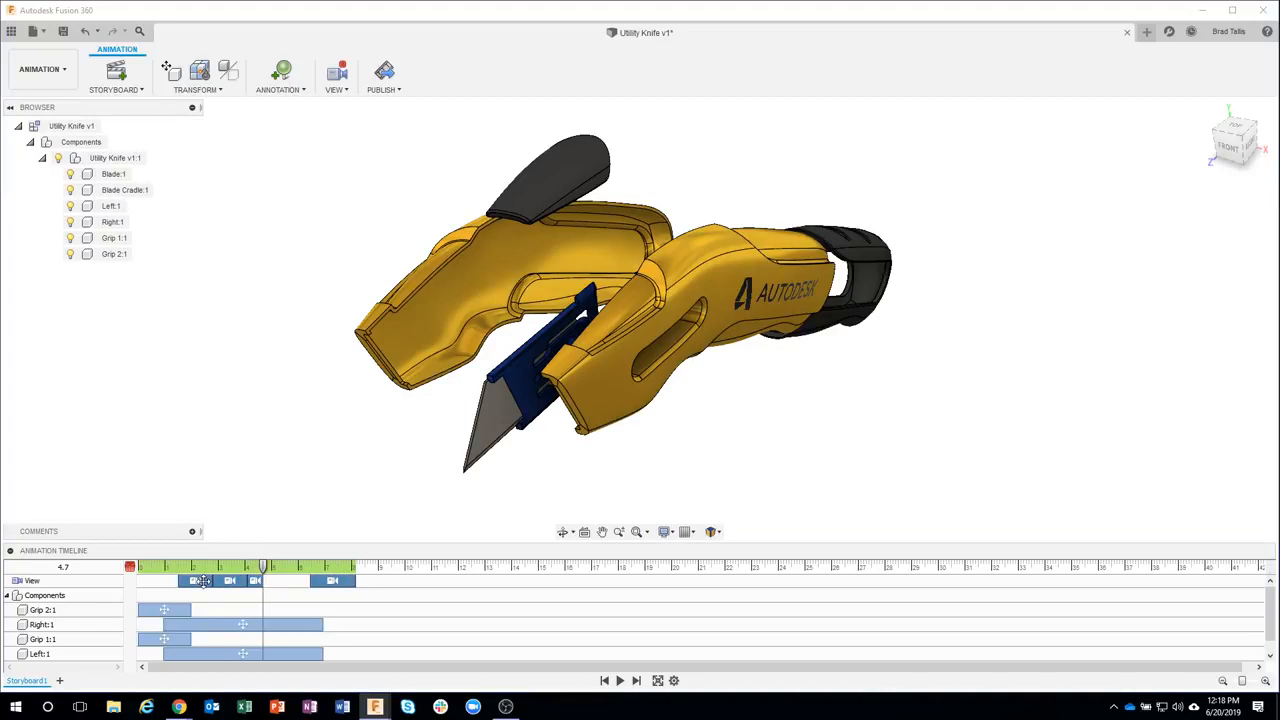
{"action": "key", "text": "Delete"}
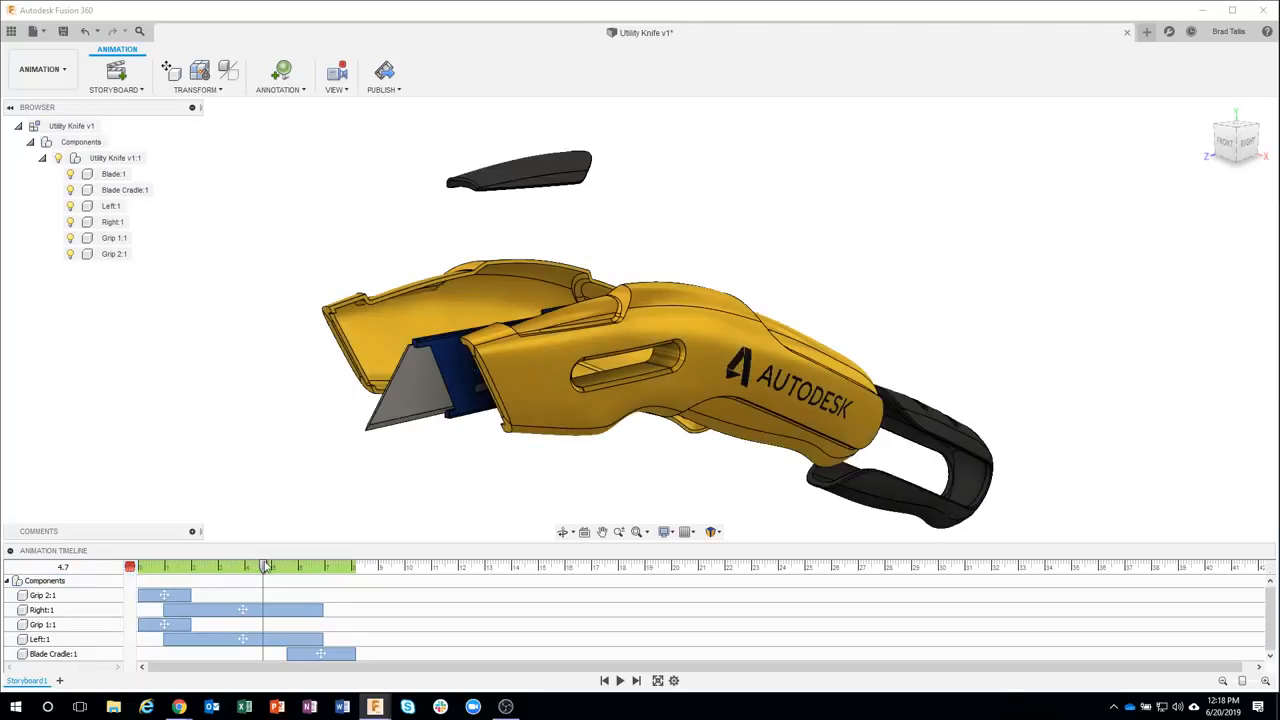
Rewind the animation to the start and play it back twice
{"action": "left_click_drag", "start_coordinate": [265, 566], "coordinate": [130, 566]}
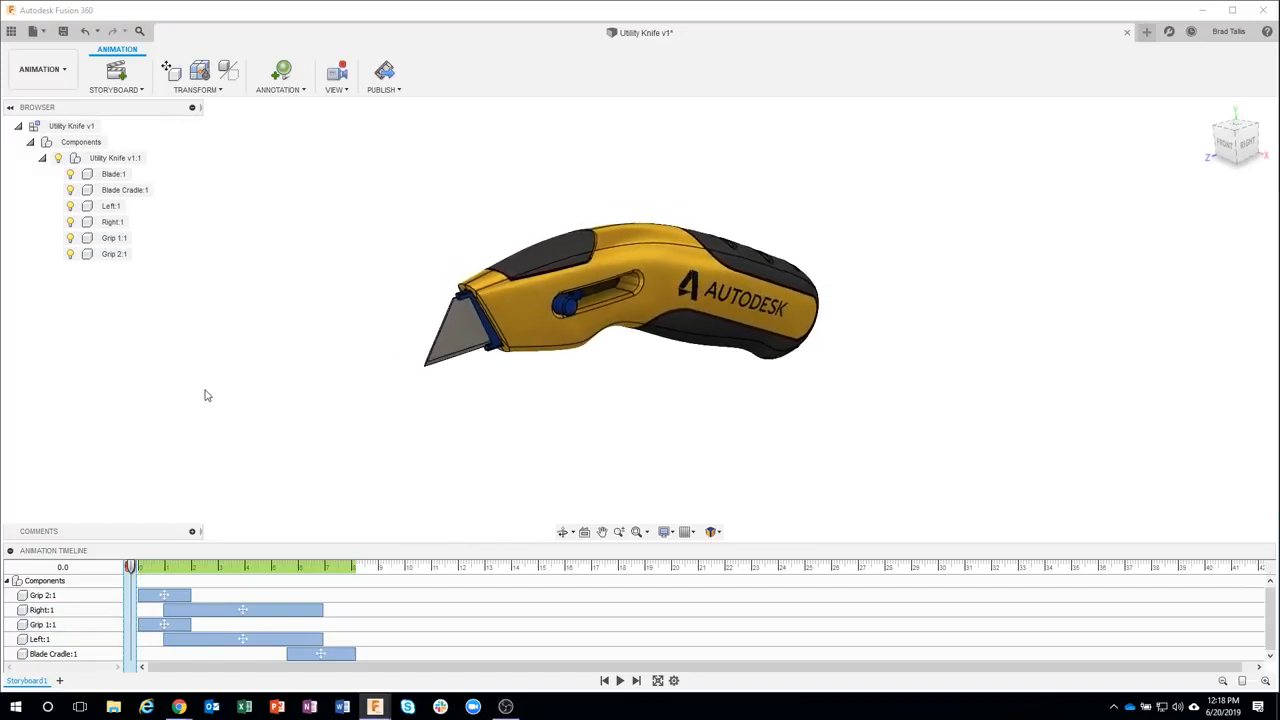
{"action": "left_click", "coordinate": [619, 680]}
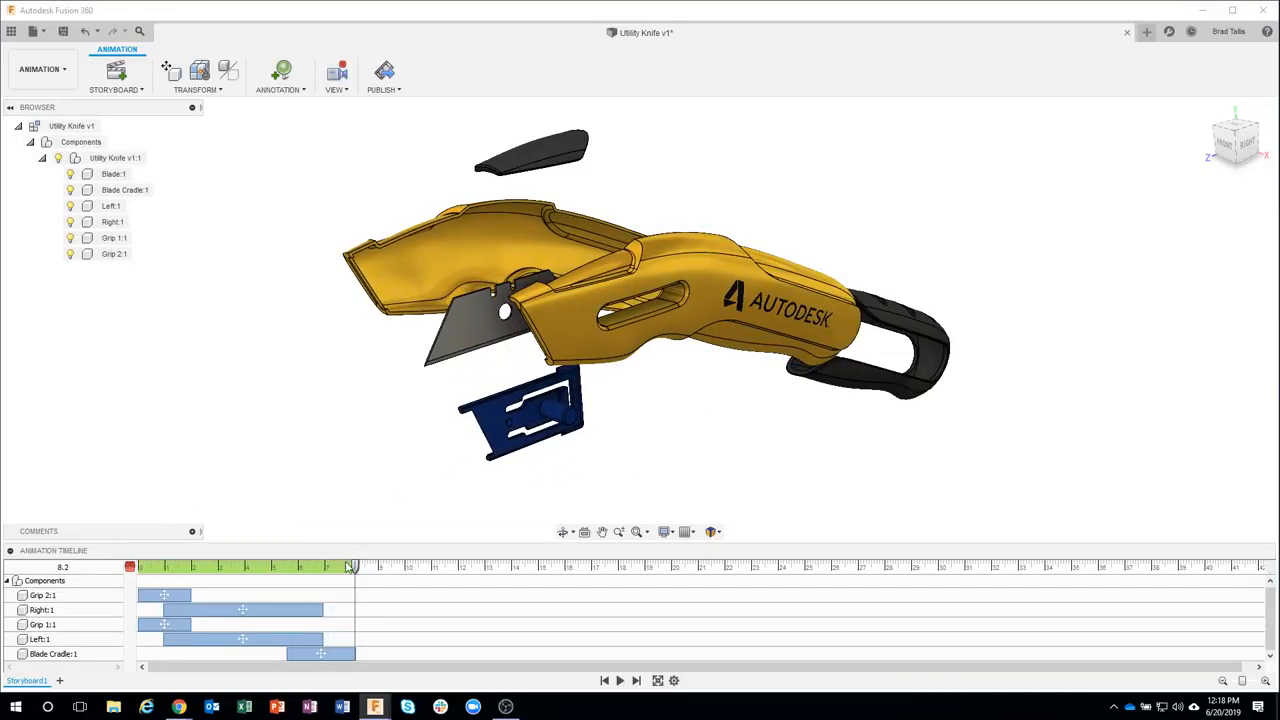
{"action": "left_click_drag", "start_coordinate": [355, 570], "coordinate": [131, 566]}
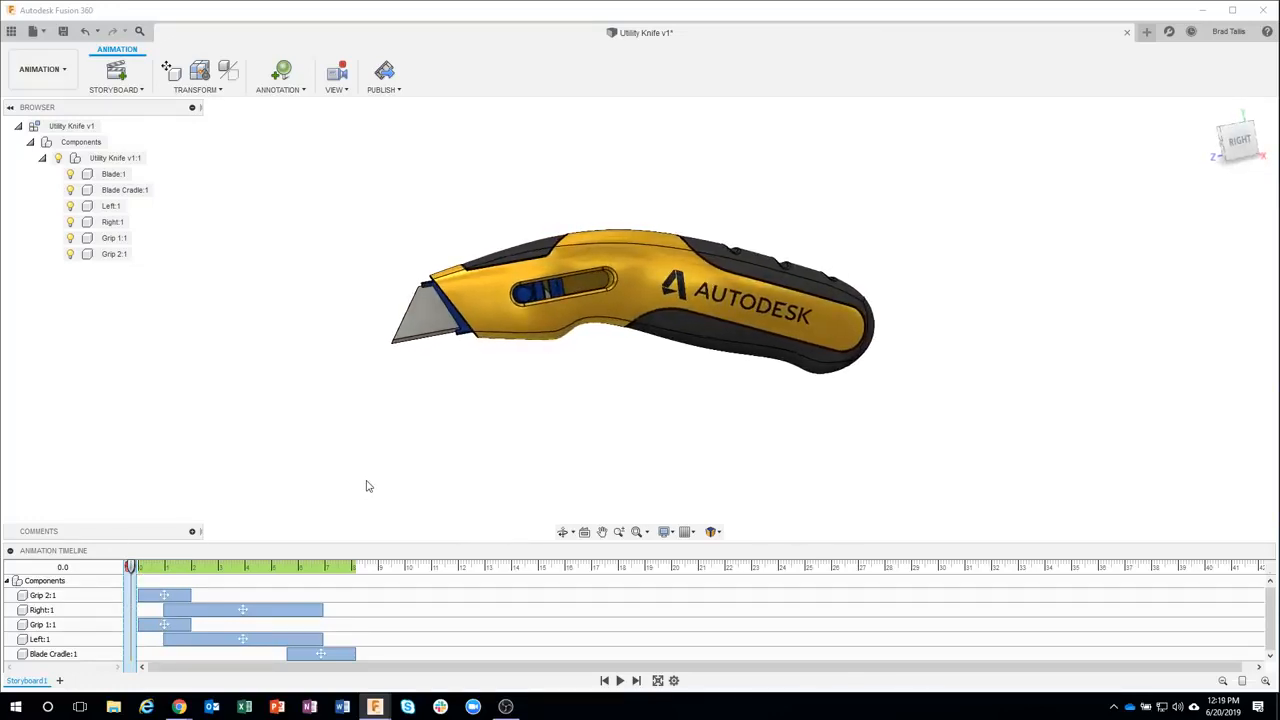
{"action": "left_click", "coordinate": [619, 680]}
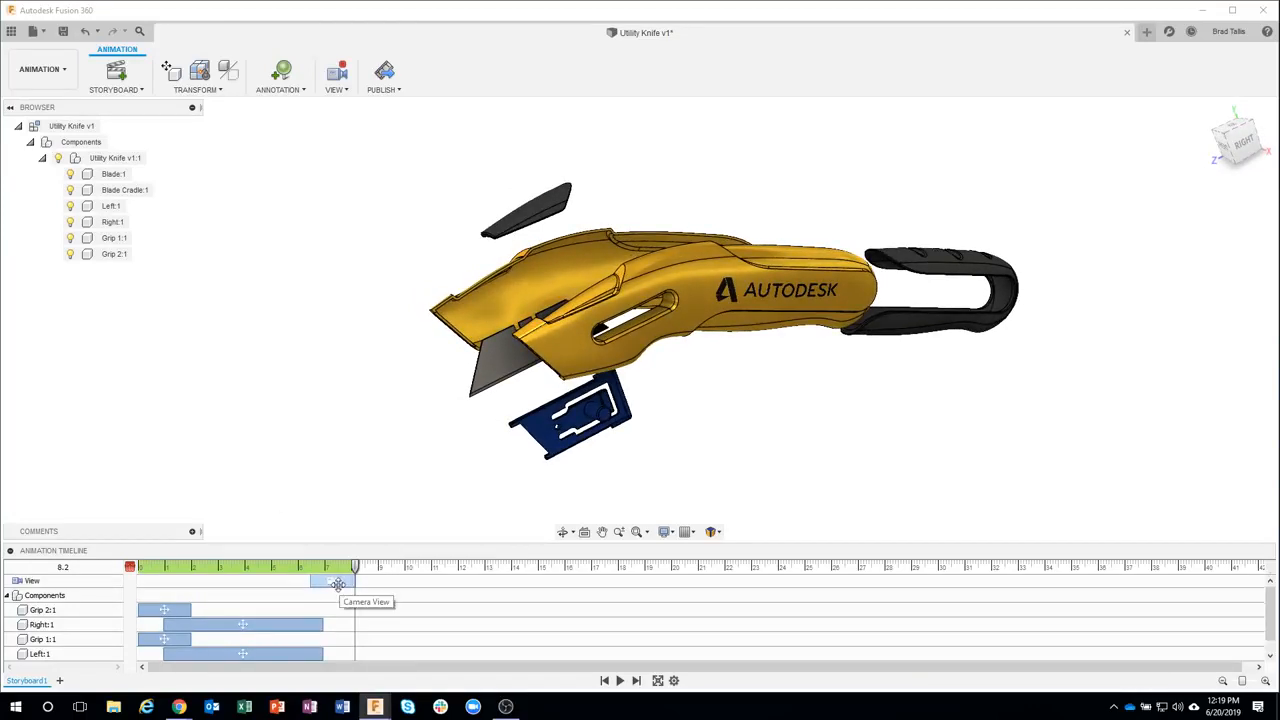
Stretch the camera view action so it spans from 0 seconds to the end, then replay the animation
{"action": "left_click_drag", "start_coordinate": [355, 567], "coordinate": [137, 568]}
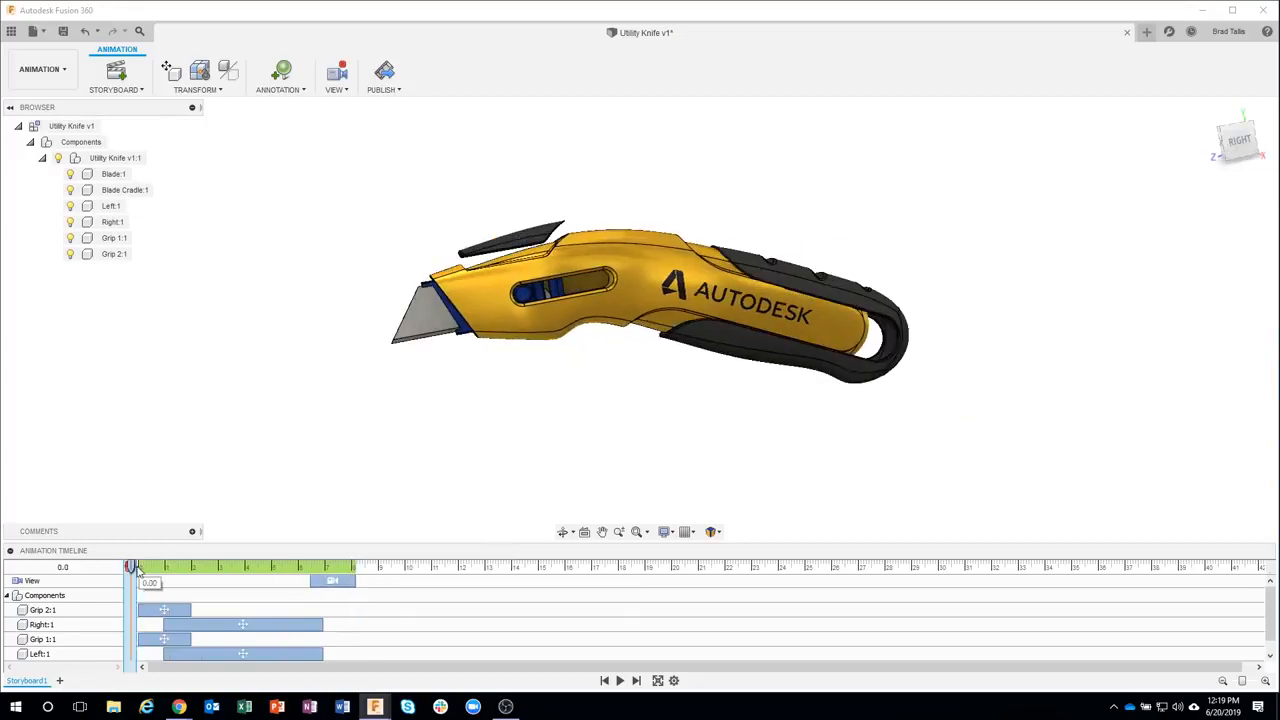
{"action": "left_click", "coordinate": [620, 680]}
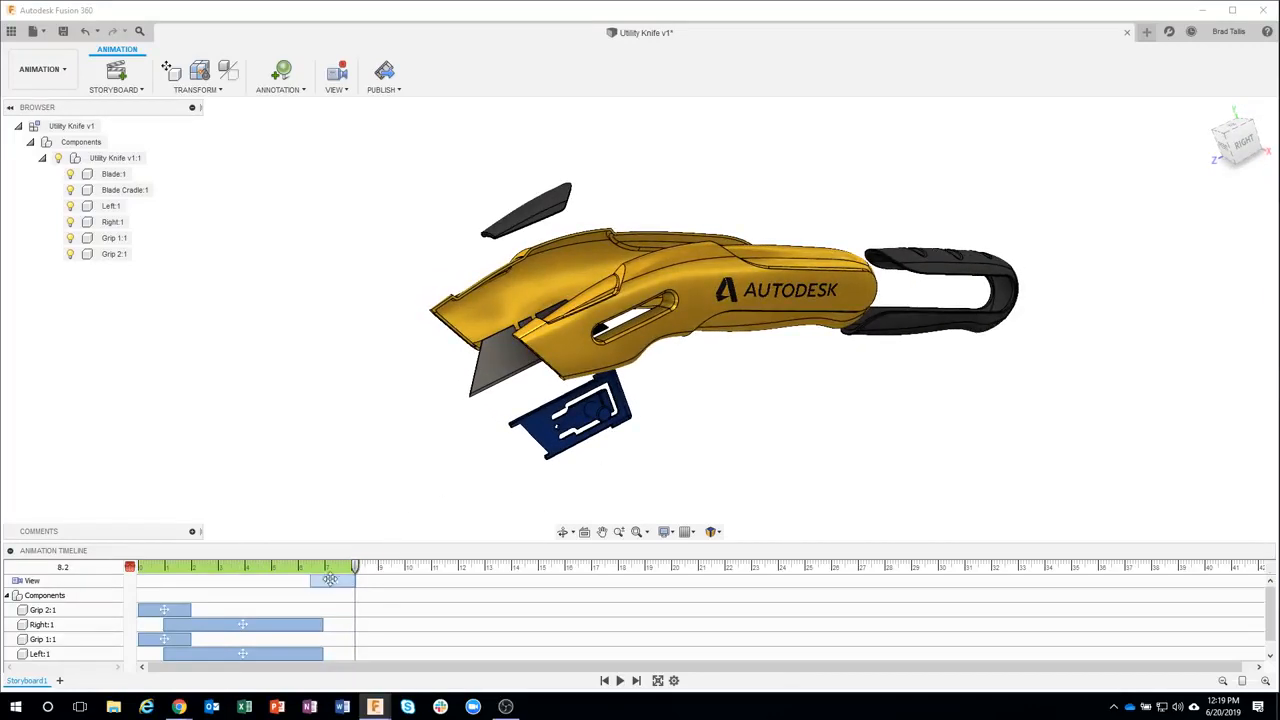
{"action": "left_click_drag", "start_coordinate": [310, 581], "coordinate": [139, 581]}
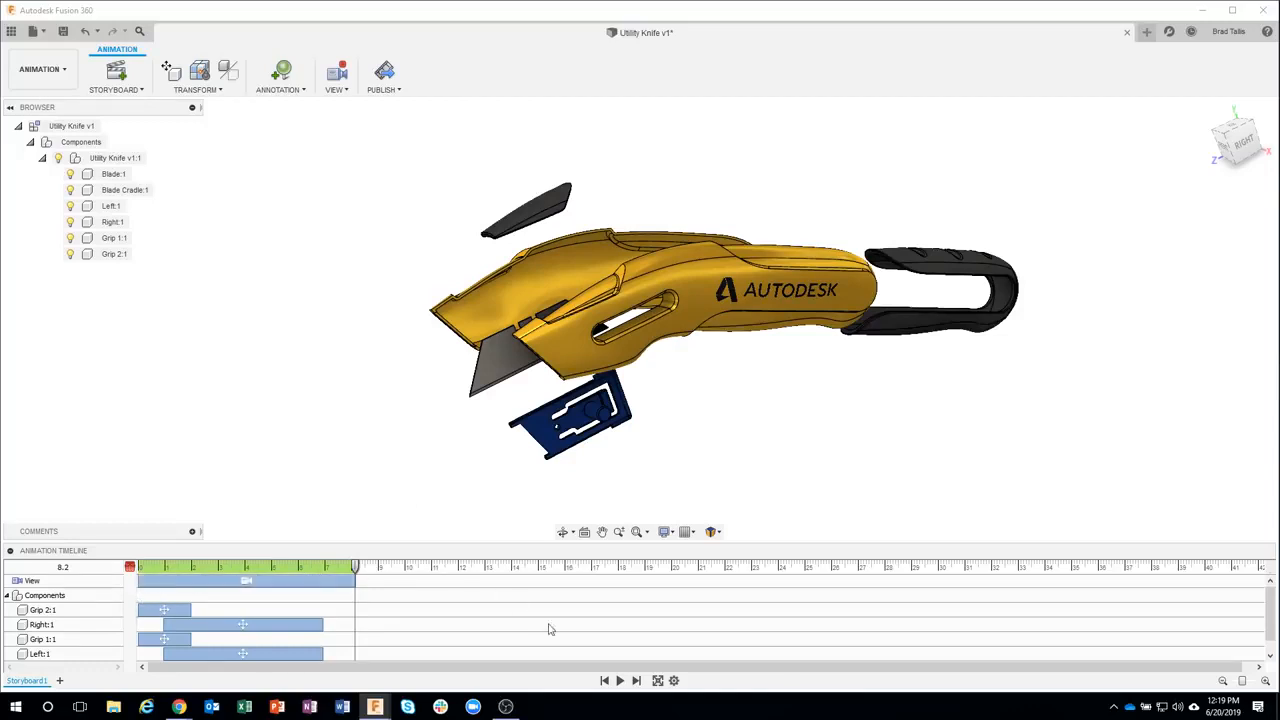
{"action": "left_click", "coordinate": [605, 681]}
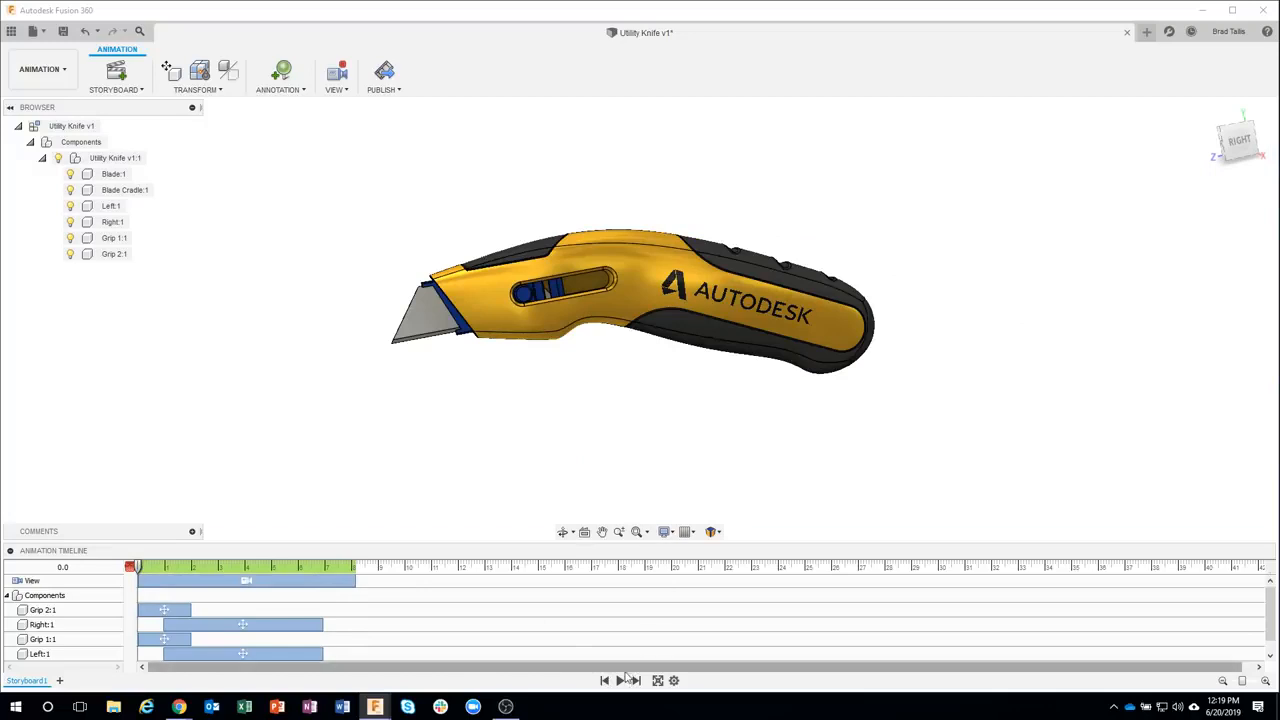
{"action": "left_click", "coordinate": [619, 680]}
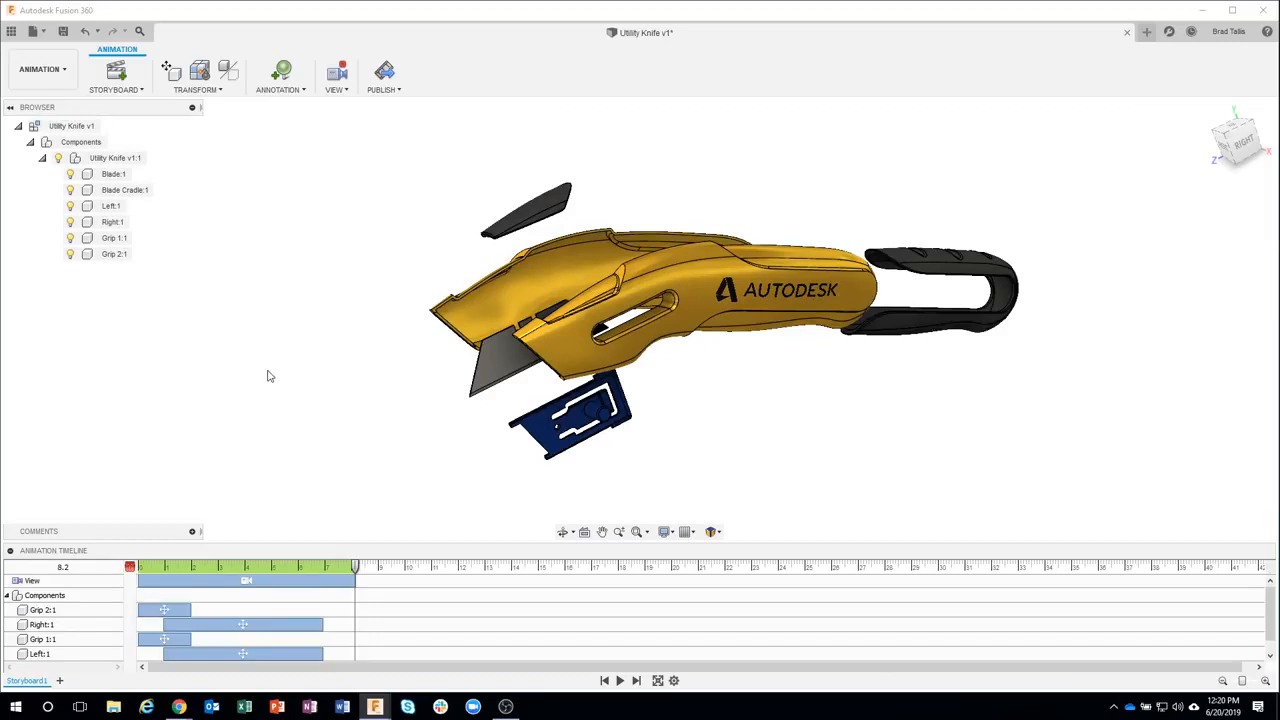
Switch to the other Fusion 360 window and change its workspace to Animation
{"action": "mouse_move", "coordinate": [375, 706]}
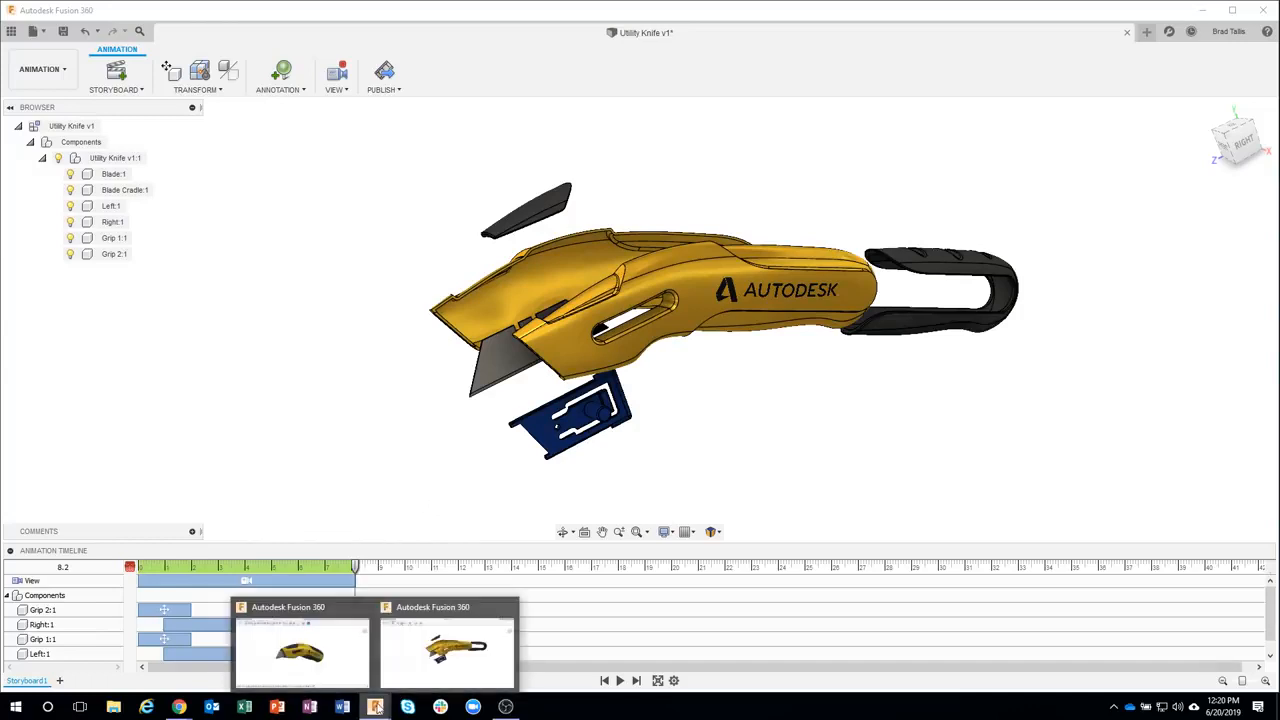
{"action": "left_click", "coordinate": [368, 618]}
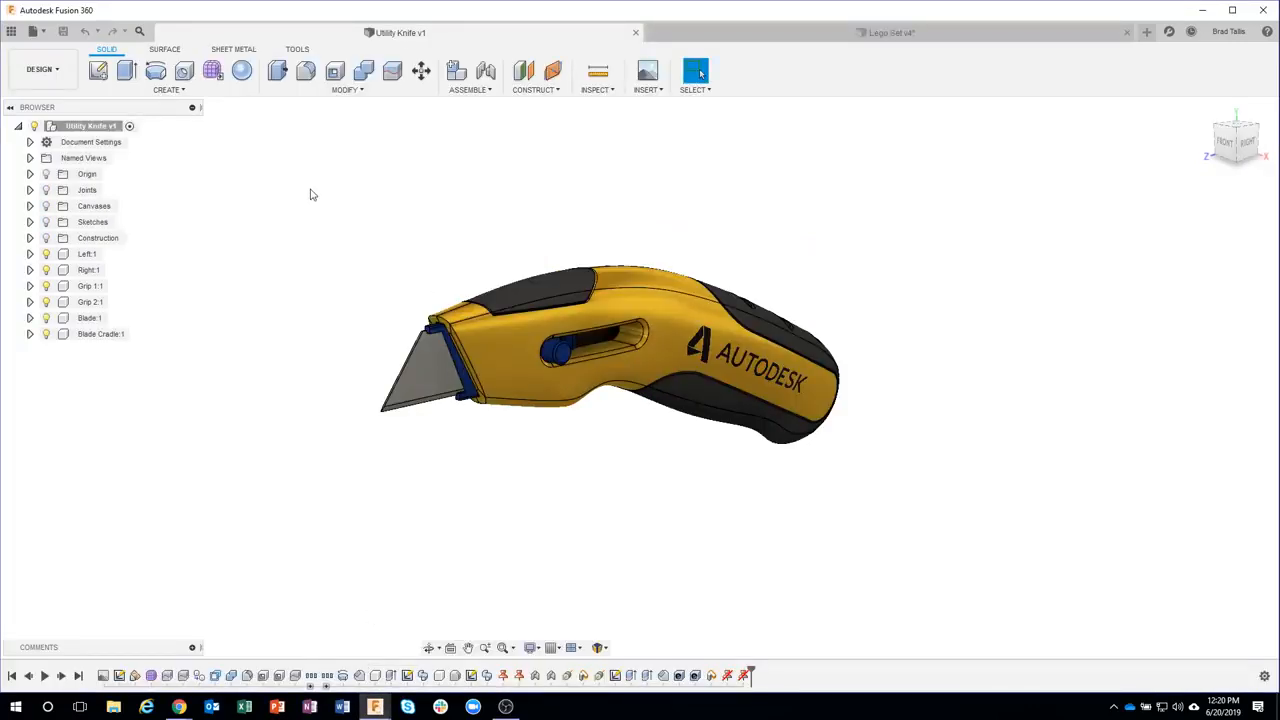
{"action": "left_click", "coordinate": [45, 70]}
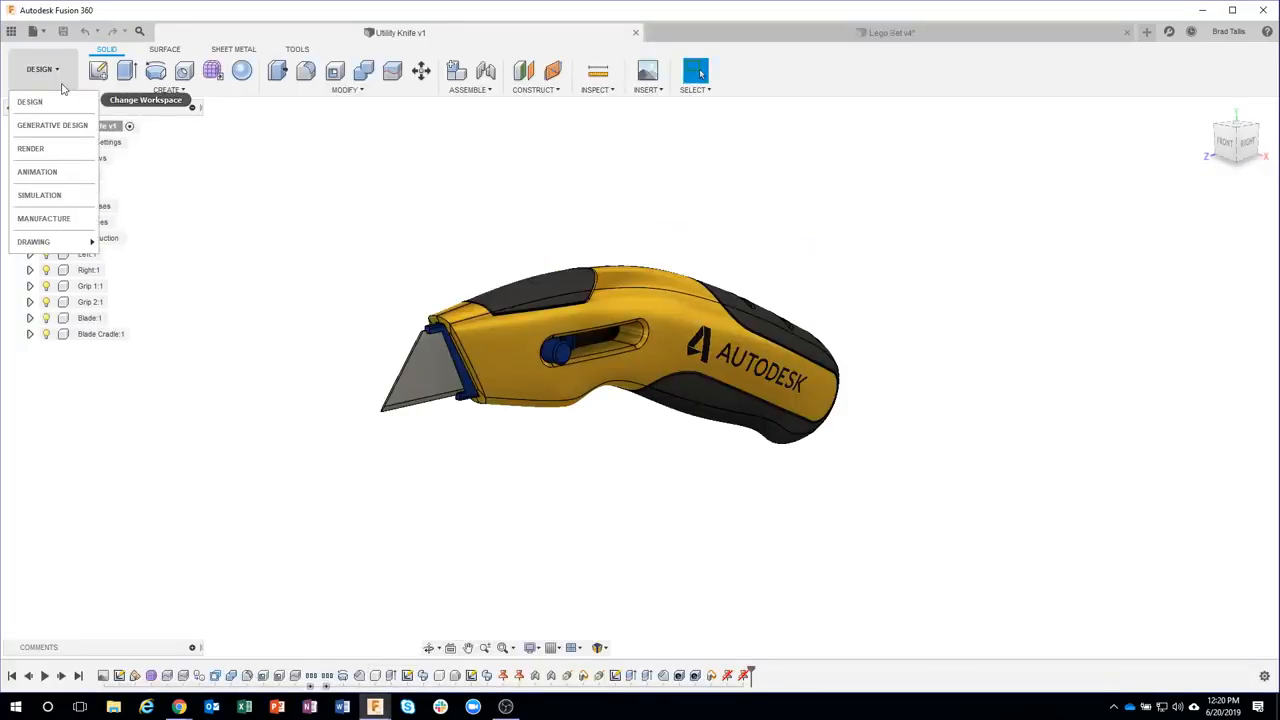
{"action": "left_click", "coordinate": [48, 172]}
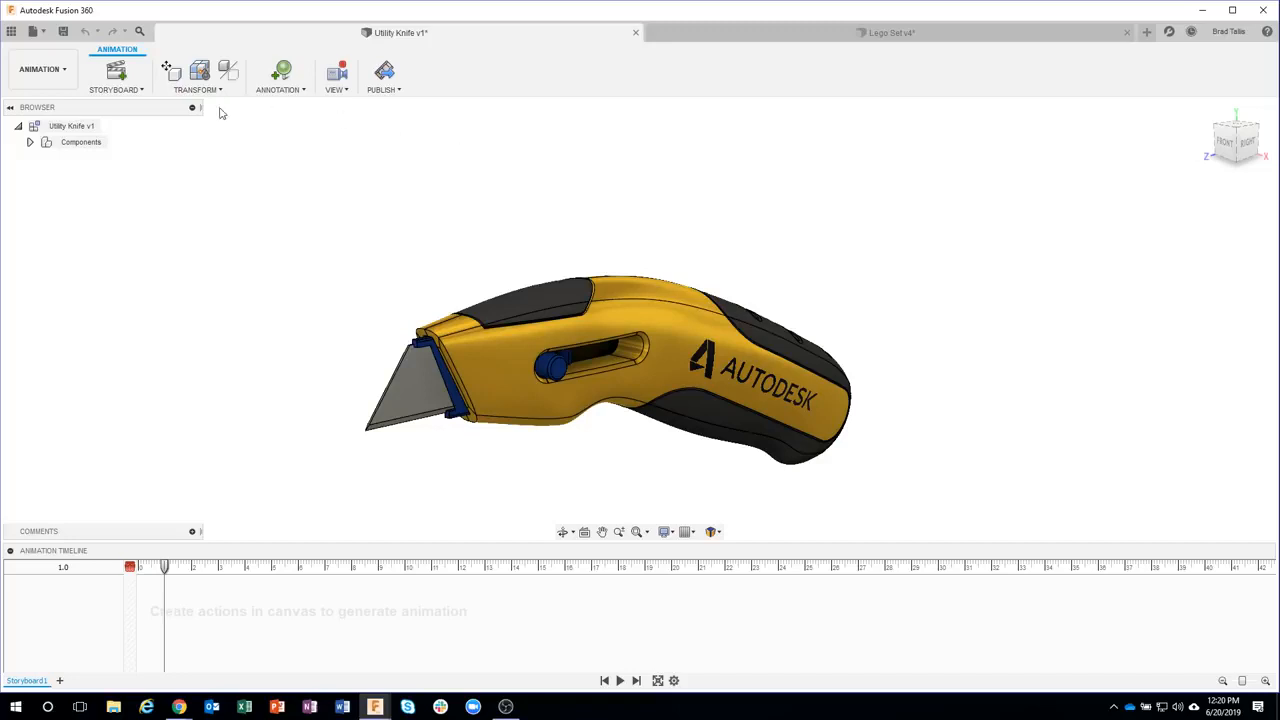
Expand Components, select Utility Knife v1:1, and apply Auto Explode: All Levels
{"action": "left_click", "coordinate": [30, 142]}
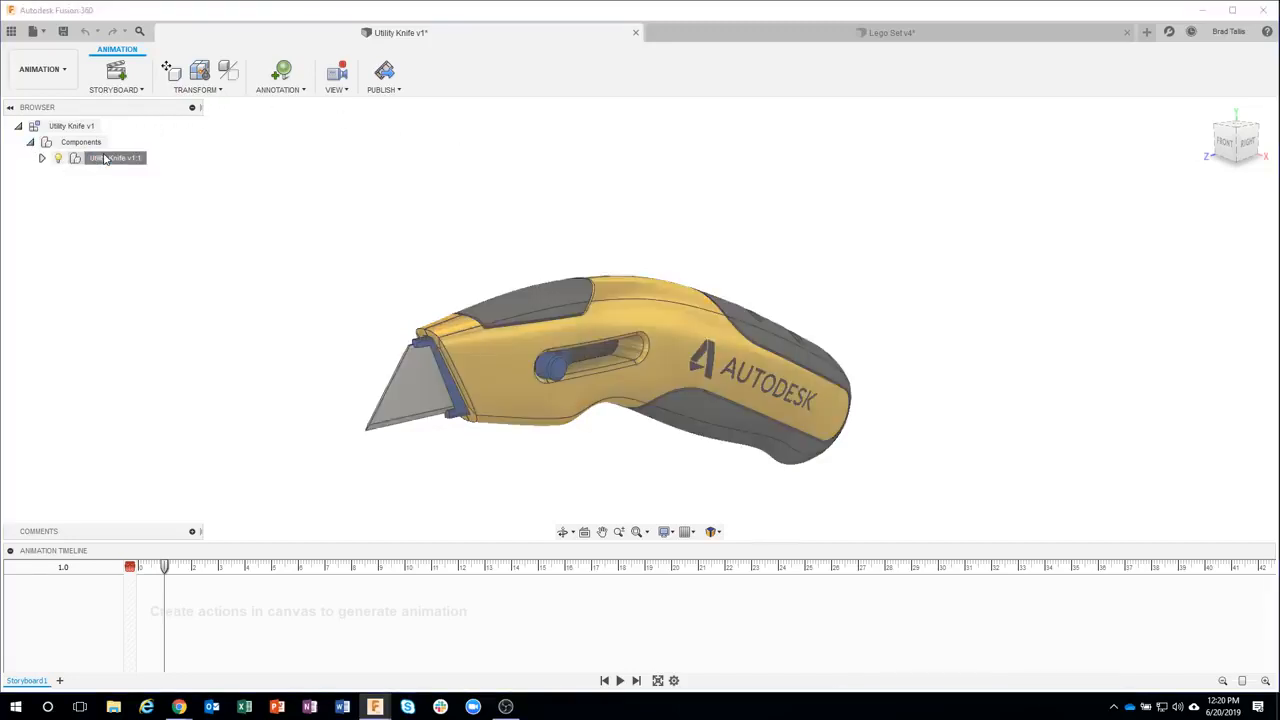
{"action": "left_click", "coordinate": [104, 158]}
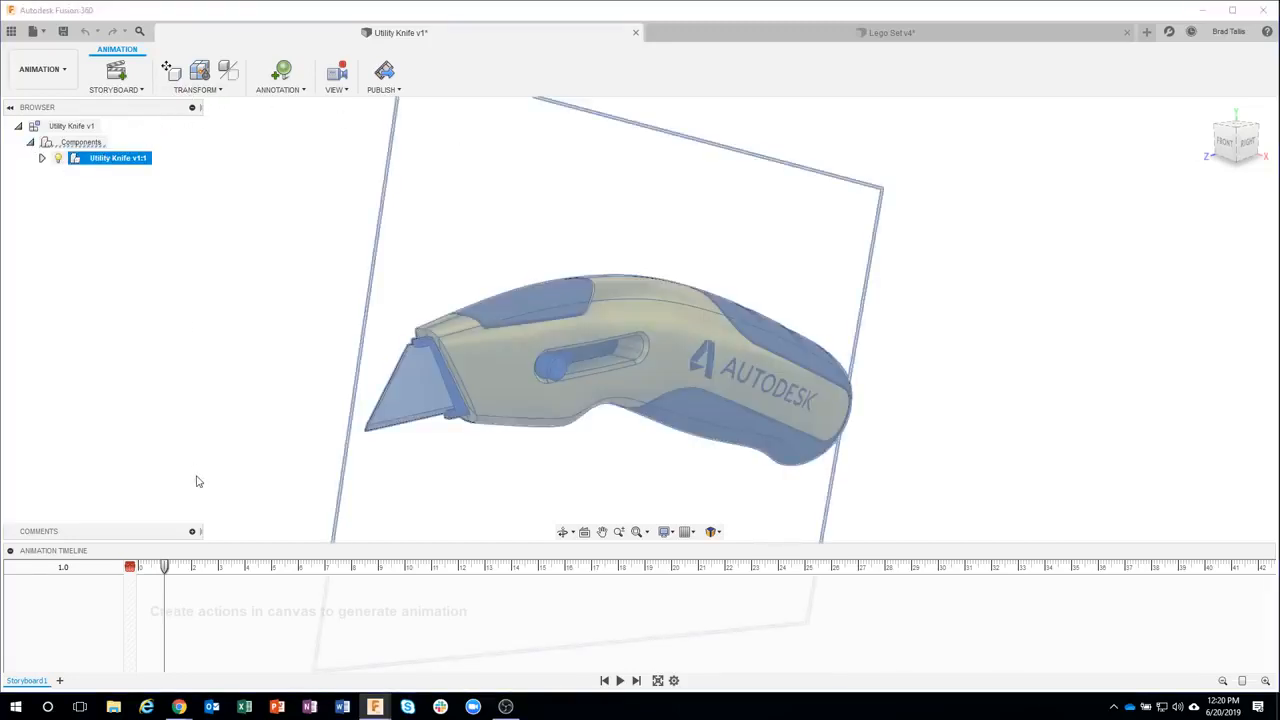
{"action": "left_click", "coordinate": [194, 89]}
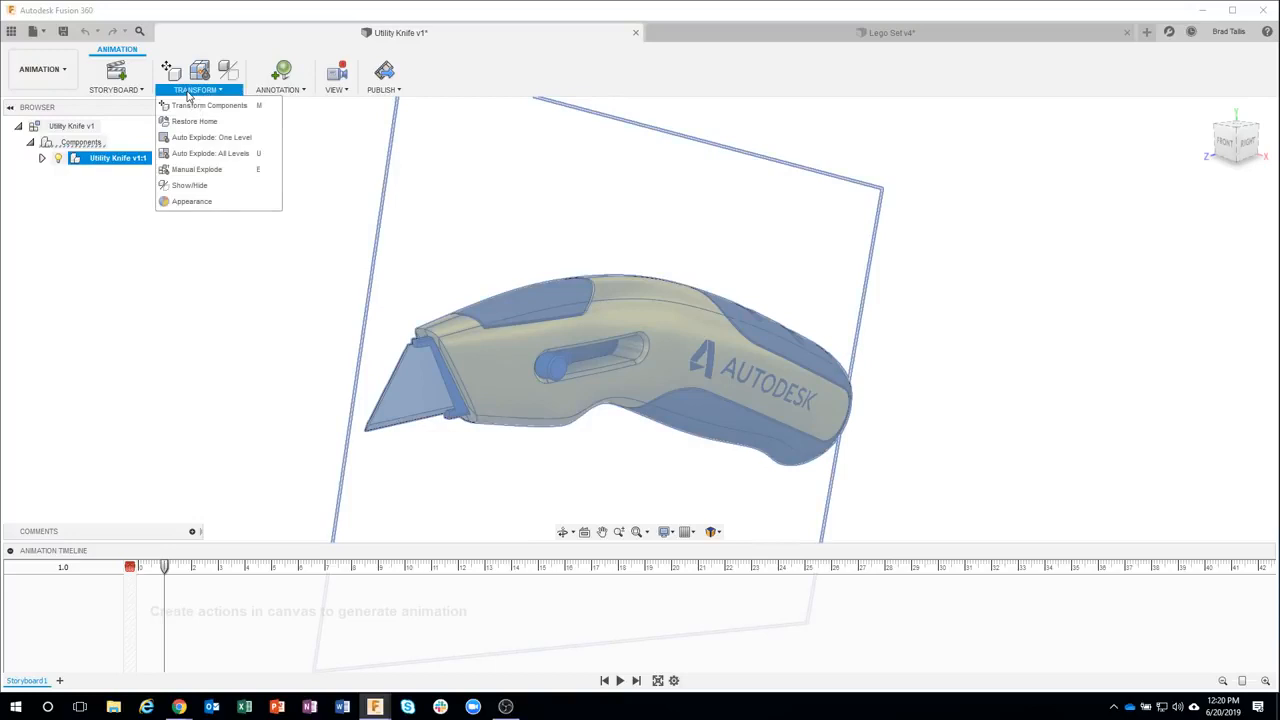
{"action": "left_click", "coordinate": [185, 155]}
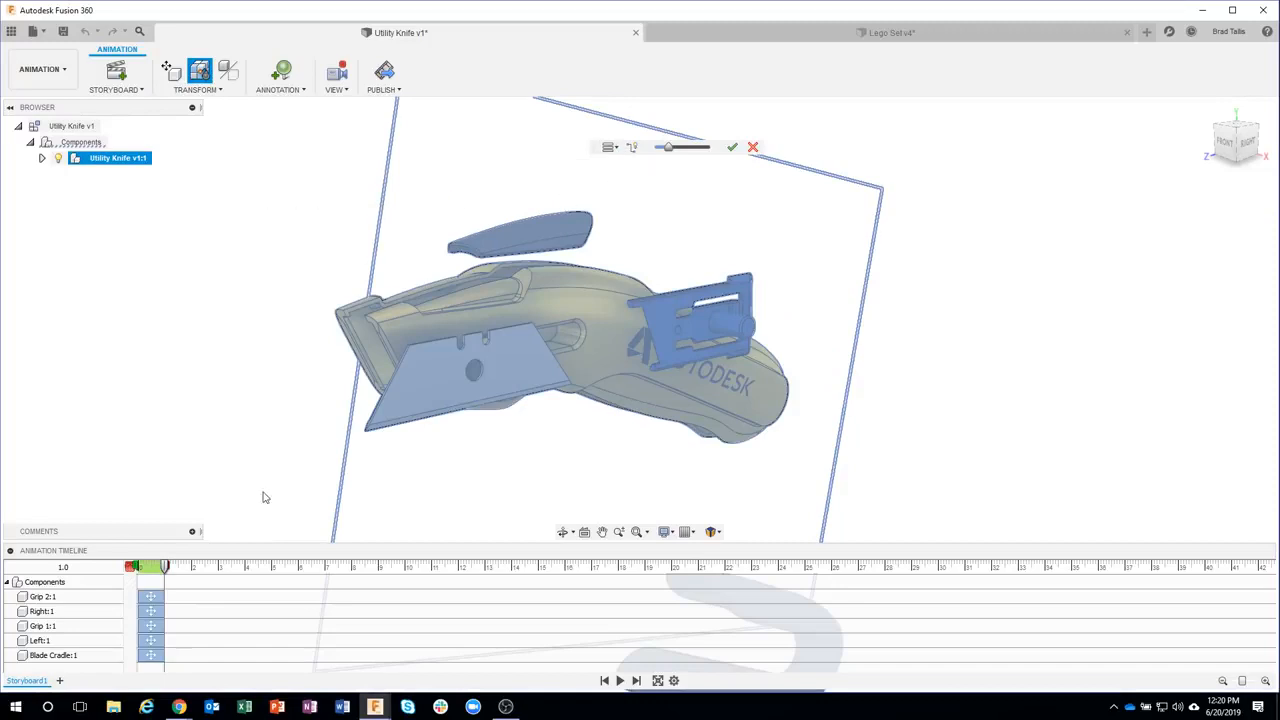
Try a Sequential Explosion for the auto explode spanning 6 seconds, then cancel the command
{"action": "left_click_drag", "start_coordinate": [166, 567], "coordinate": [298, 568]}
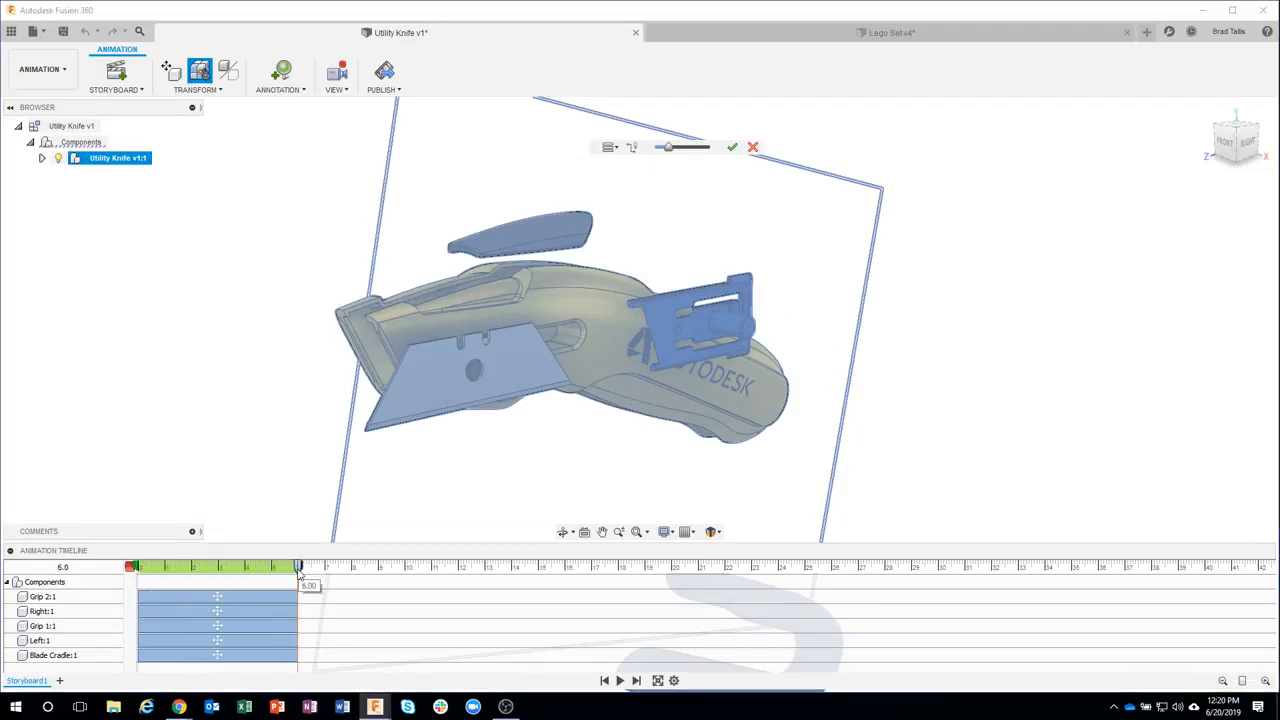
{"action": "left_click", "coordinate": [610, 147]}
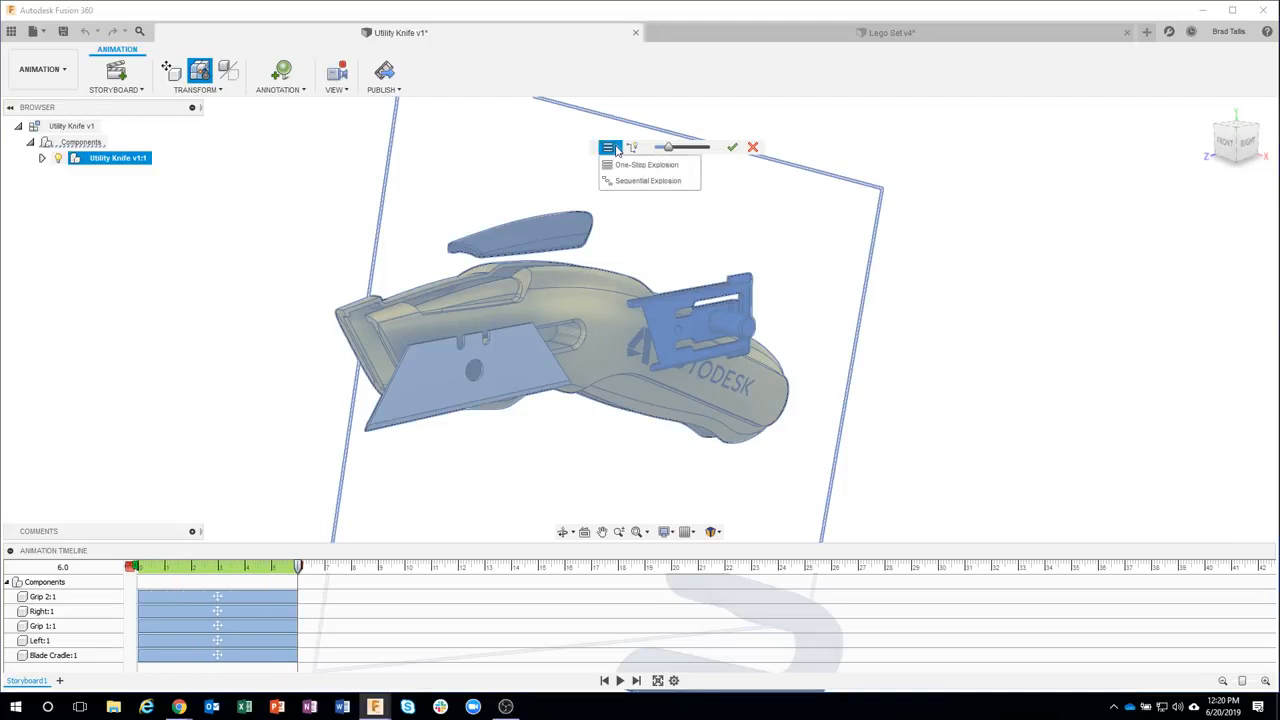
{"action": "left_click", "coordinate": [623, 181]}
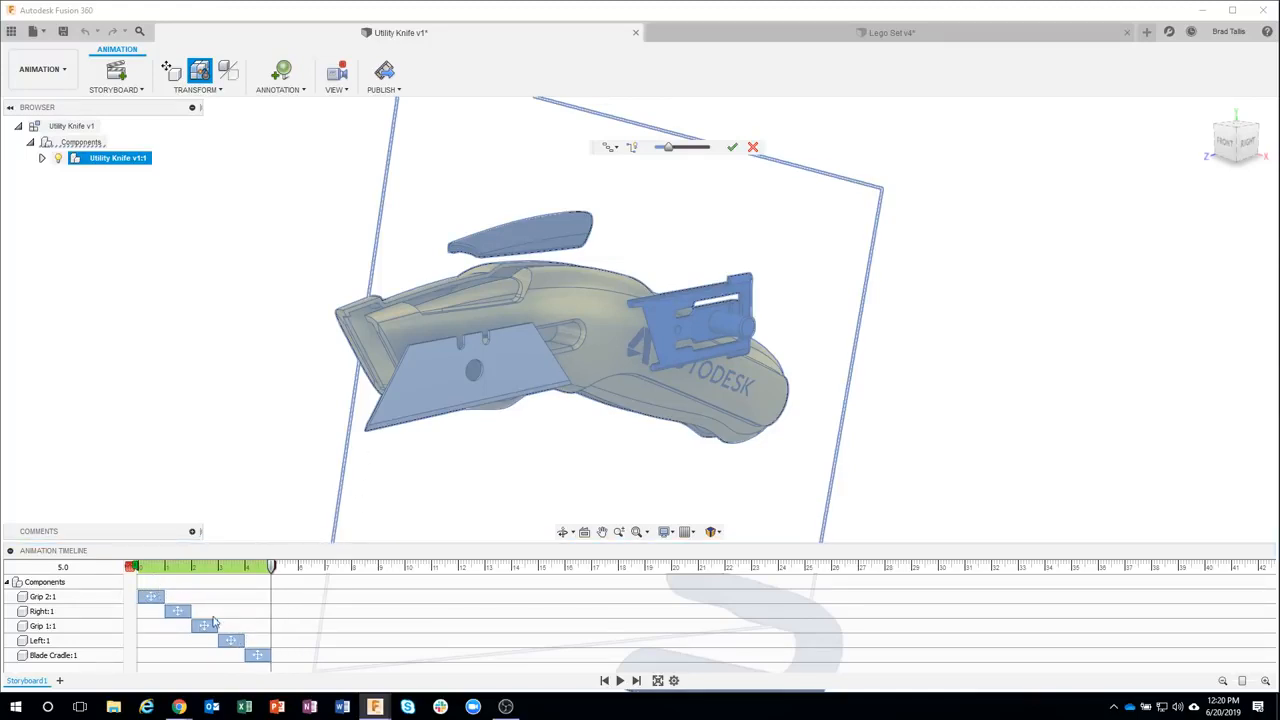
{"action": "left_click", "coordinate": [609, 147]}
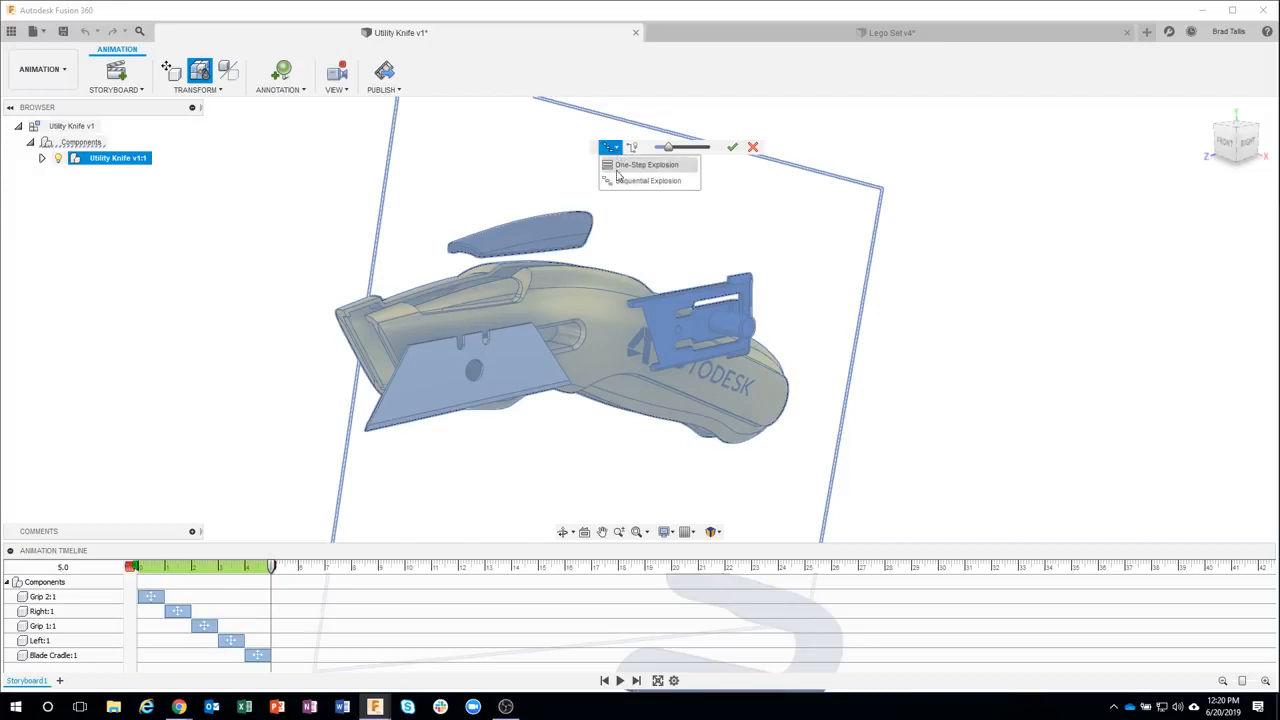
{"action": "left_click", "coordinate": [753, 148]}
{"action": "left_click", "coordinate": [198, 298]}
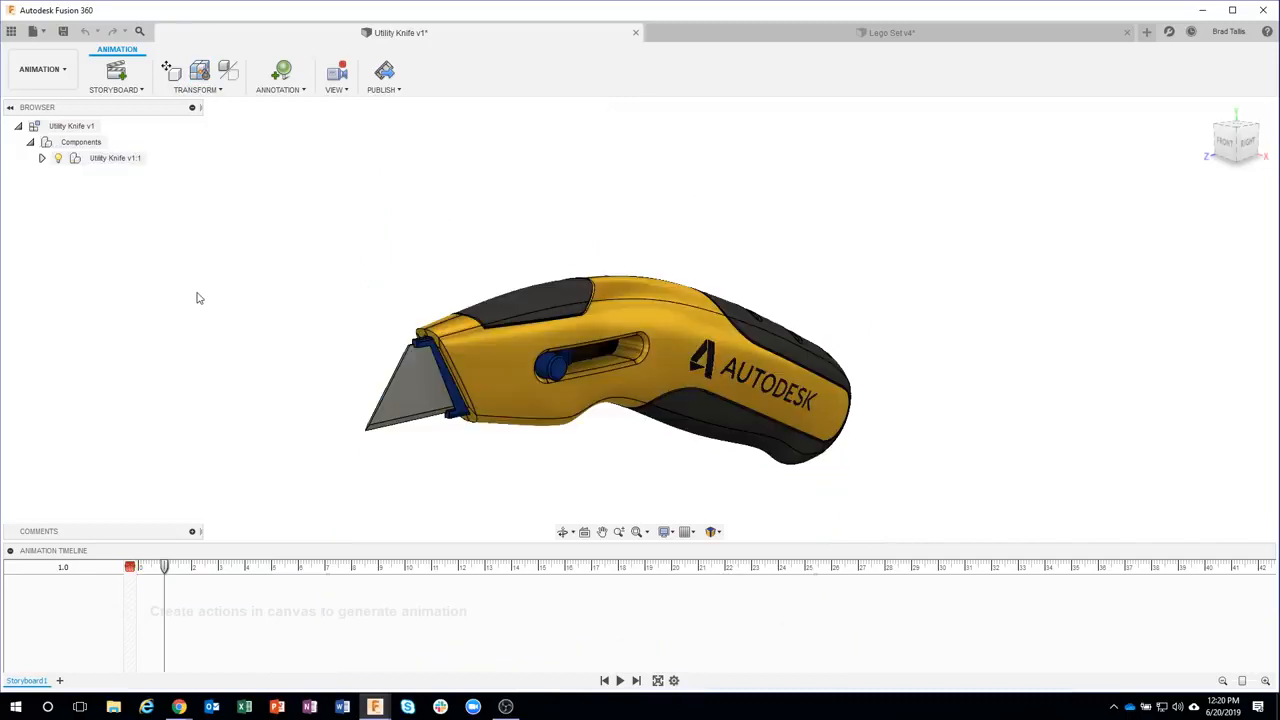
Start Manual Explode and select the blade, blade cradle, side shells and rear grip components
{"action": "left_click", "coordinate": [176, 90]}
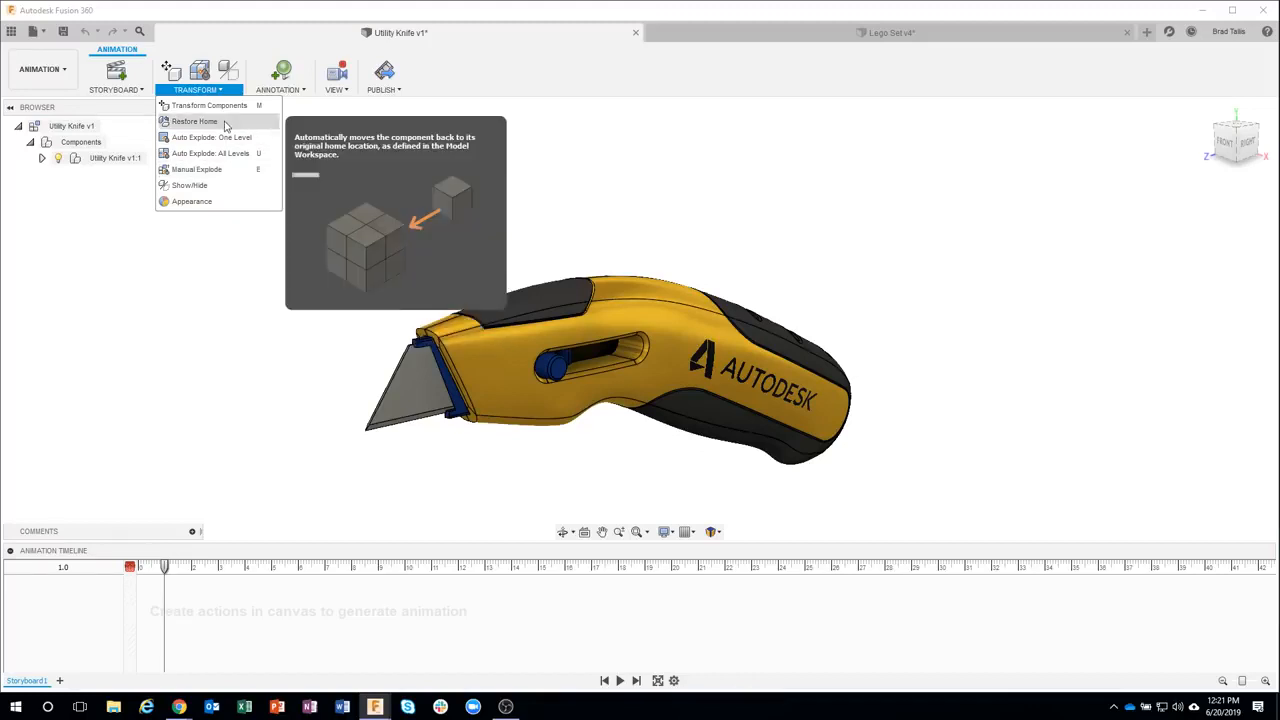
{"action": "left_click", "coordinate": [229, 176]}
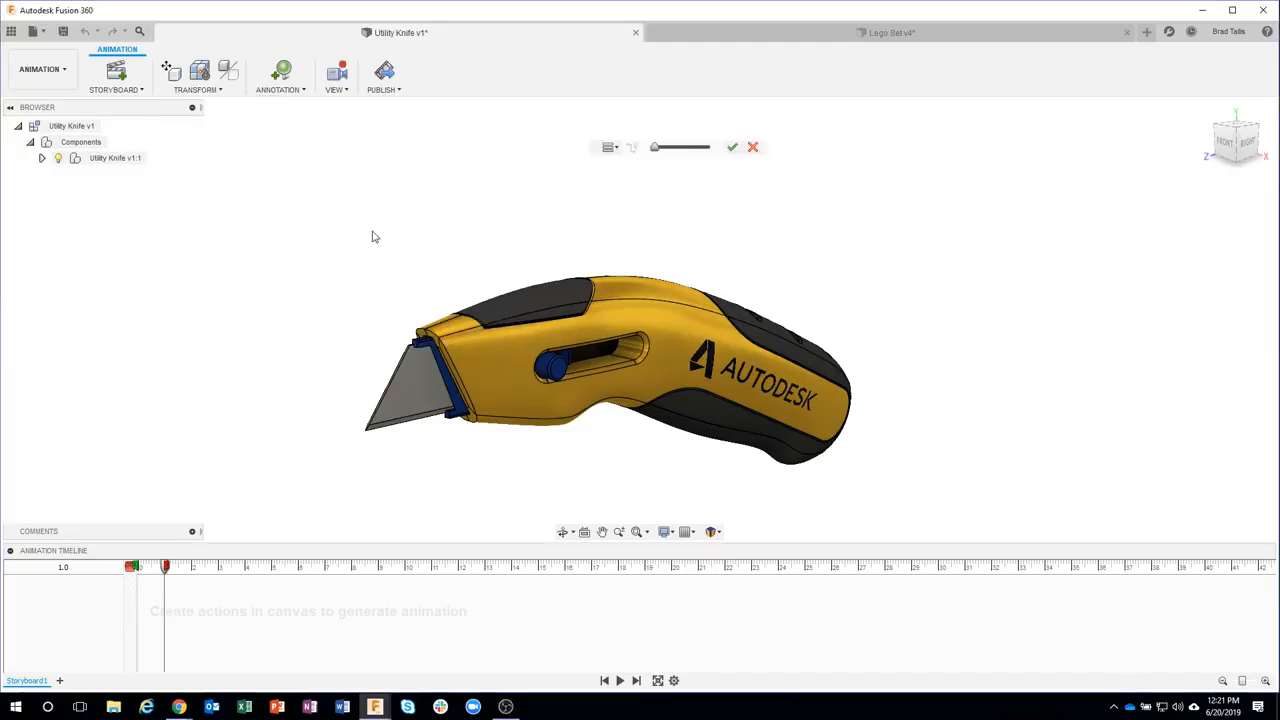
{"action": "left_click", "coordinate": [406, 391]}
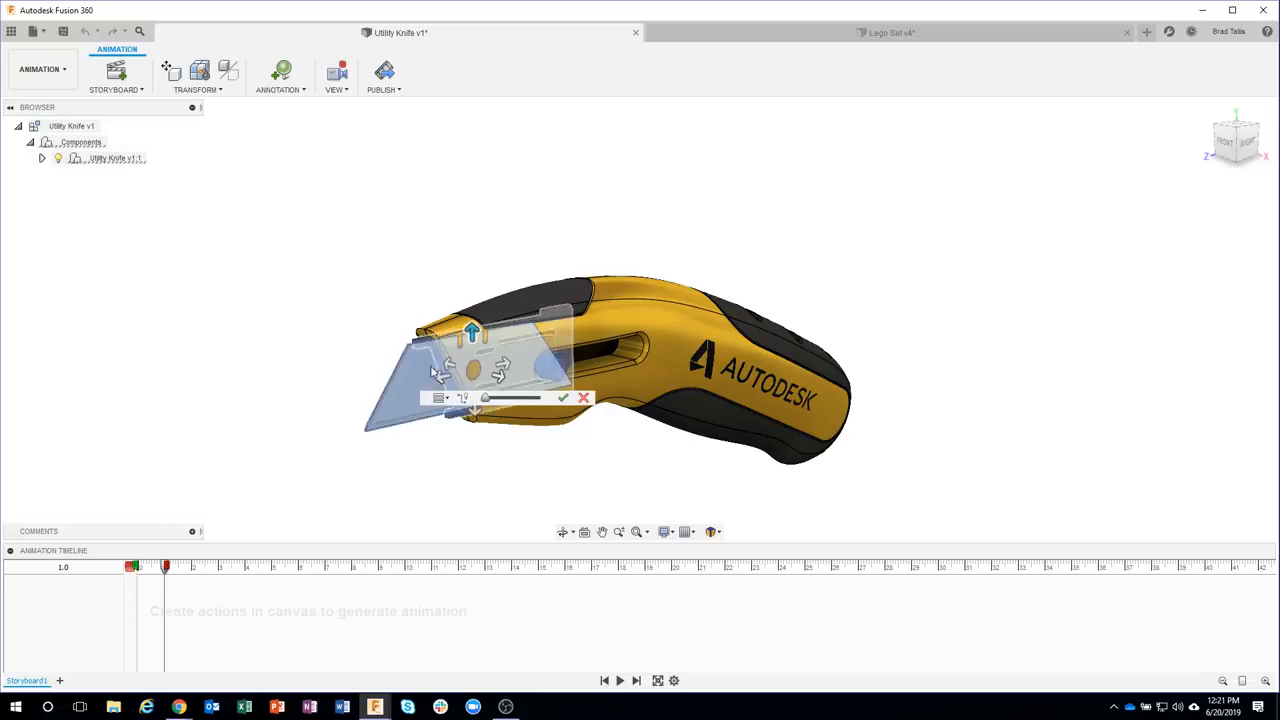
{"action": "left_click_drag", "start_coordinate": [427, 402], "coordinate": [457, 476]}
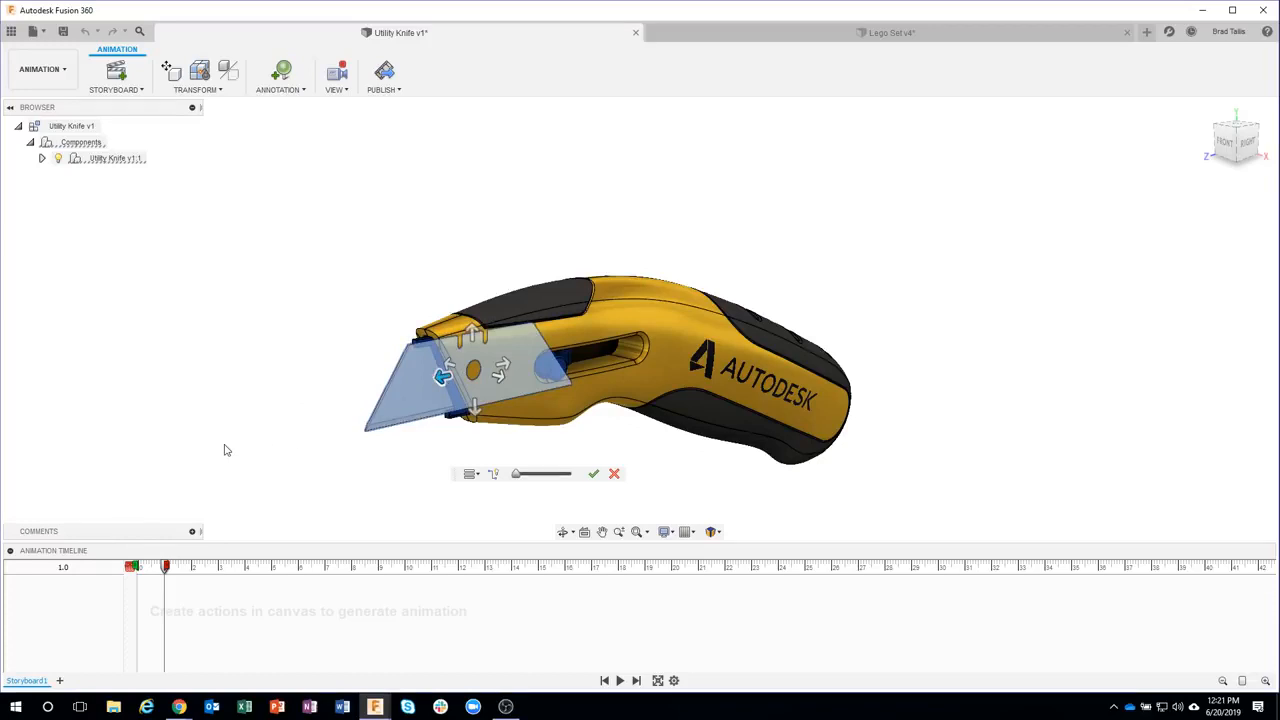
{"action": "left_click", "coordinate": [524, 296]}
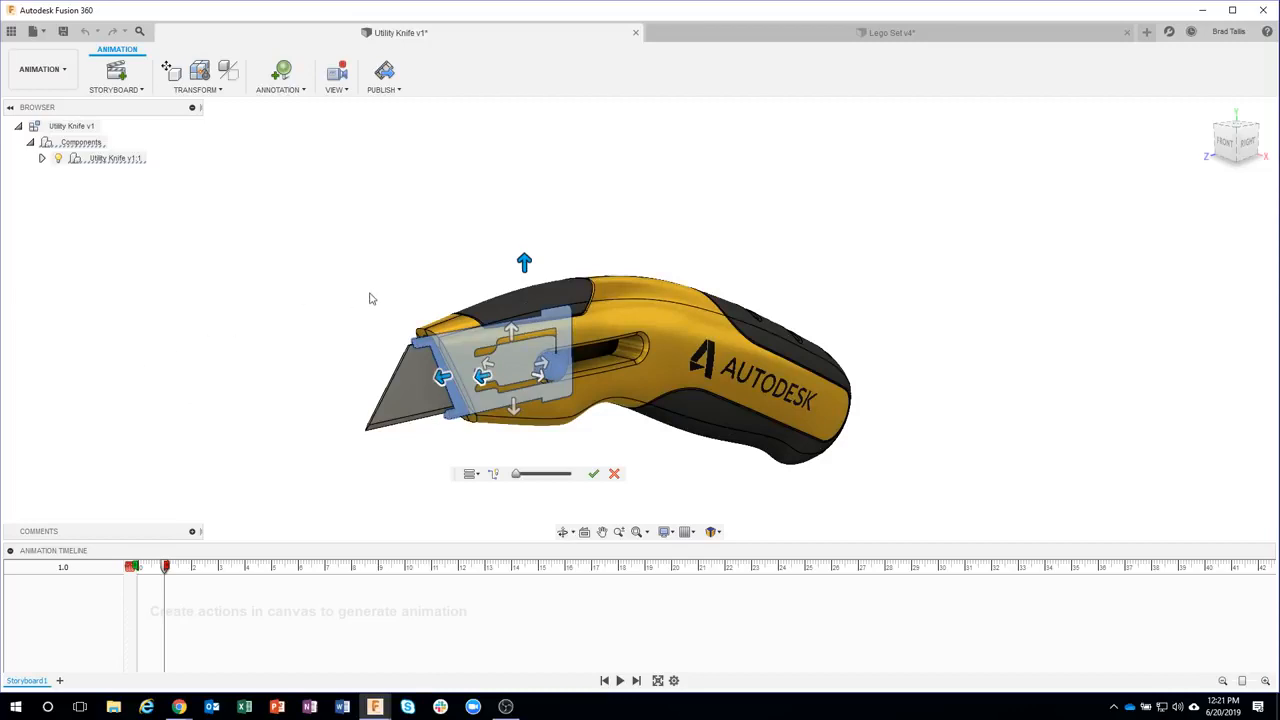
{"action": "left_click", "coordinate": [625, 328]}
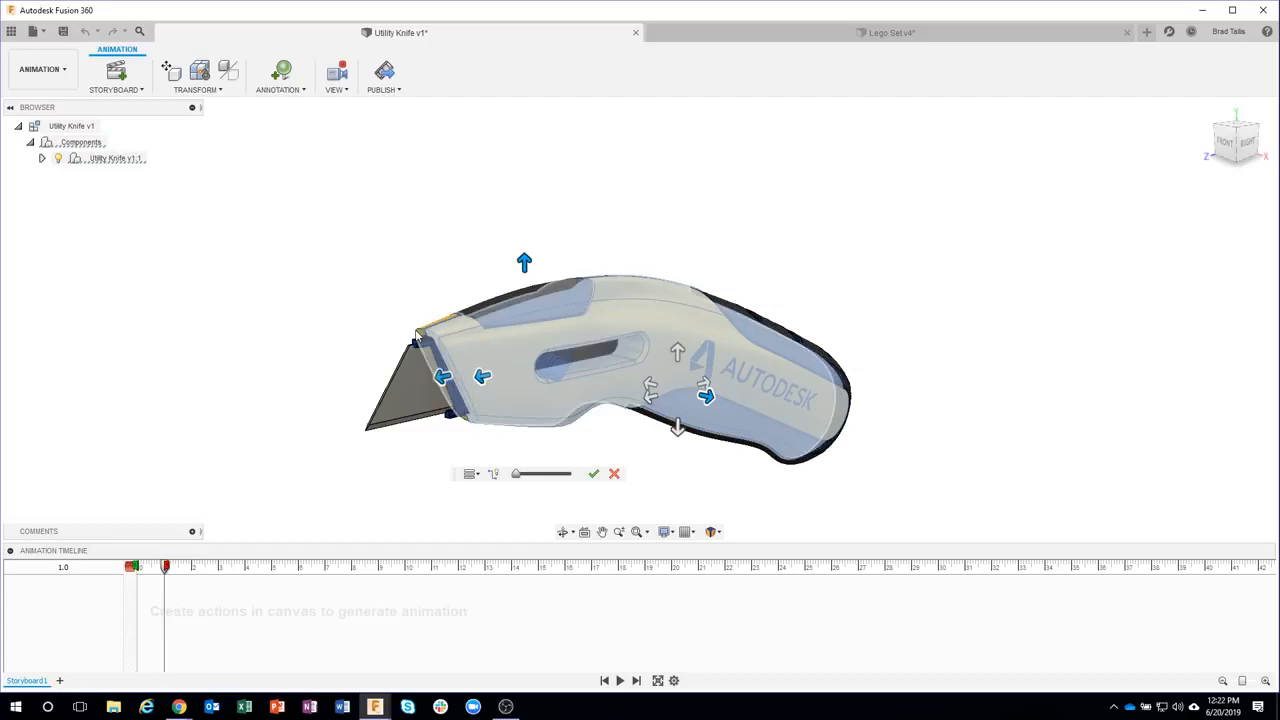
{"action": "left_click", "coordinate": [416, 336]}
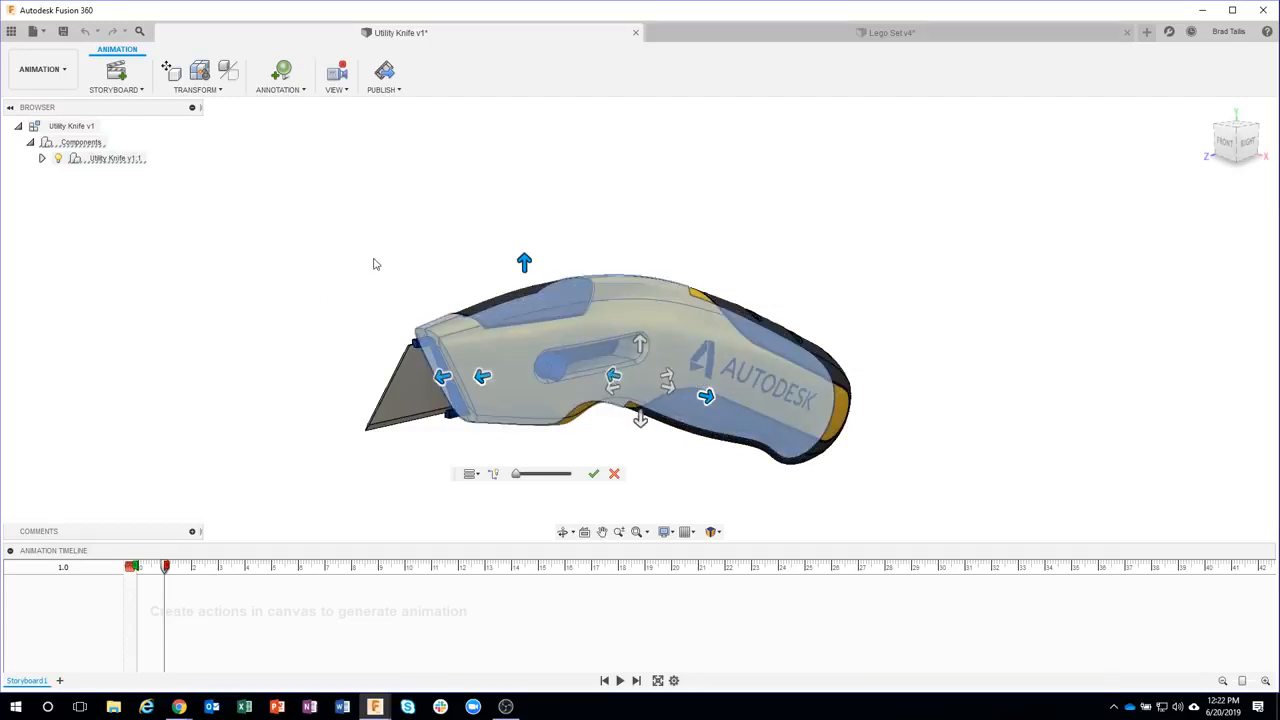
{"action": "left_click", "coordinate": [825, 355]}
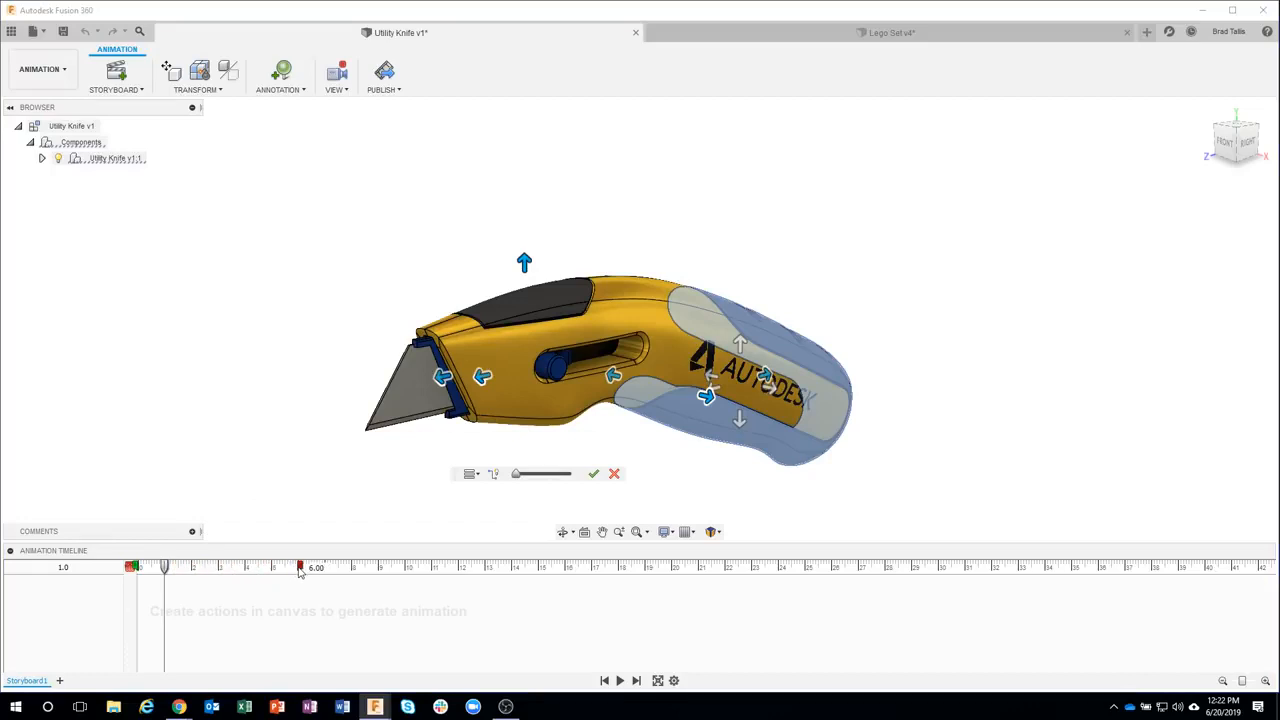
Extend the manual explosion to 6 seconds, raise the explosion scale, and confirm the explode
{"action": "left_click_drag", "start_coordinate": [166, 568], "coordinate": [299, 568]}
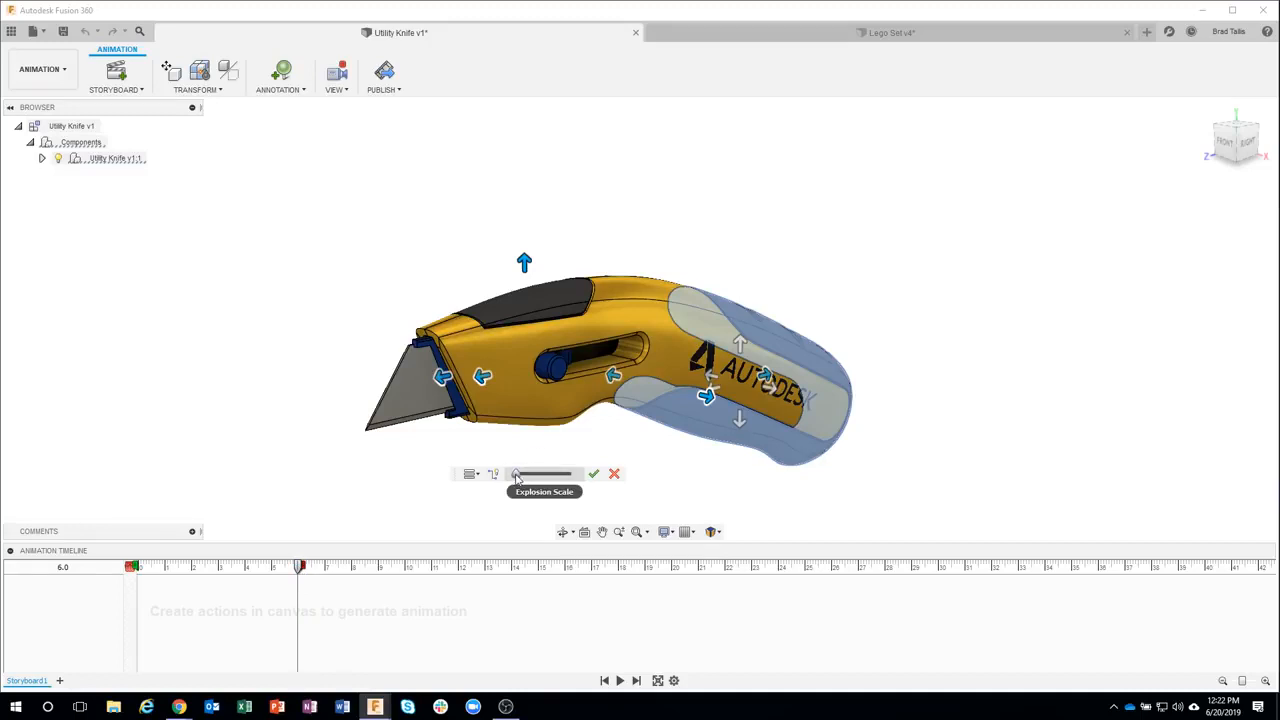
{"action": "left_click_drag", "start_coordinate": [516, 477], "coordinate": [538, 482]}
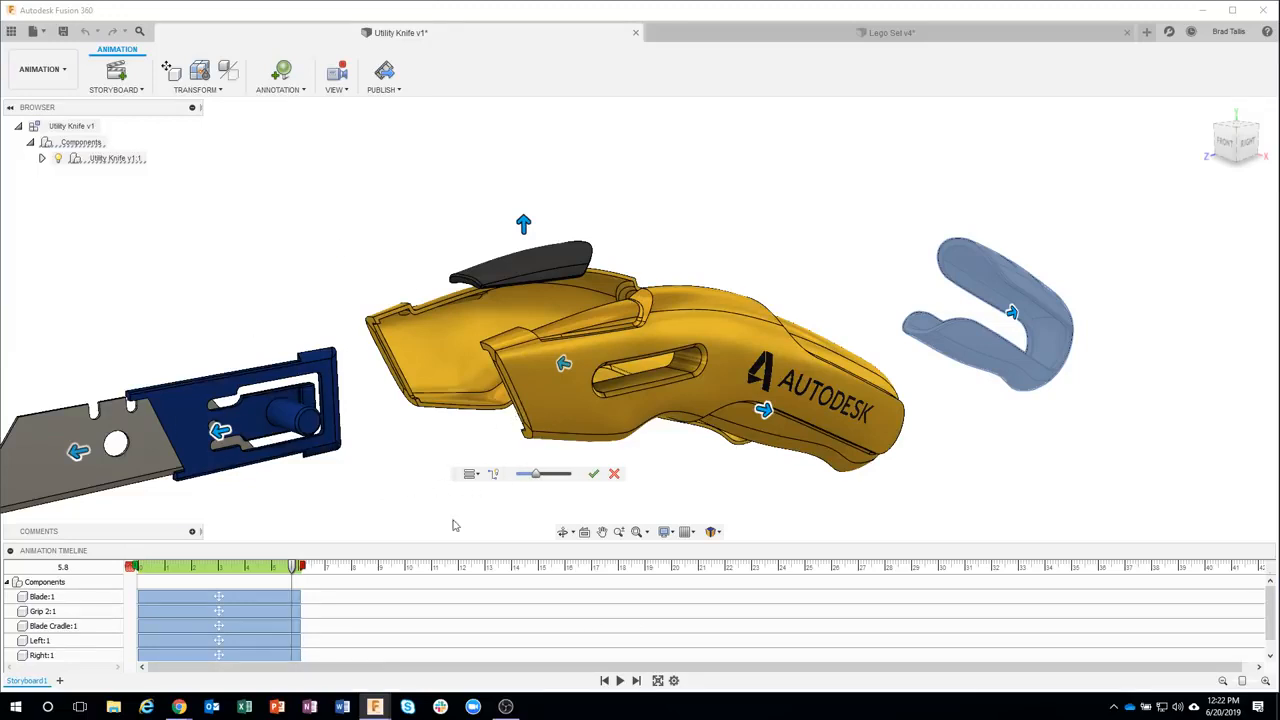
{"action": "left_click", "coordinate": [592, 475]}
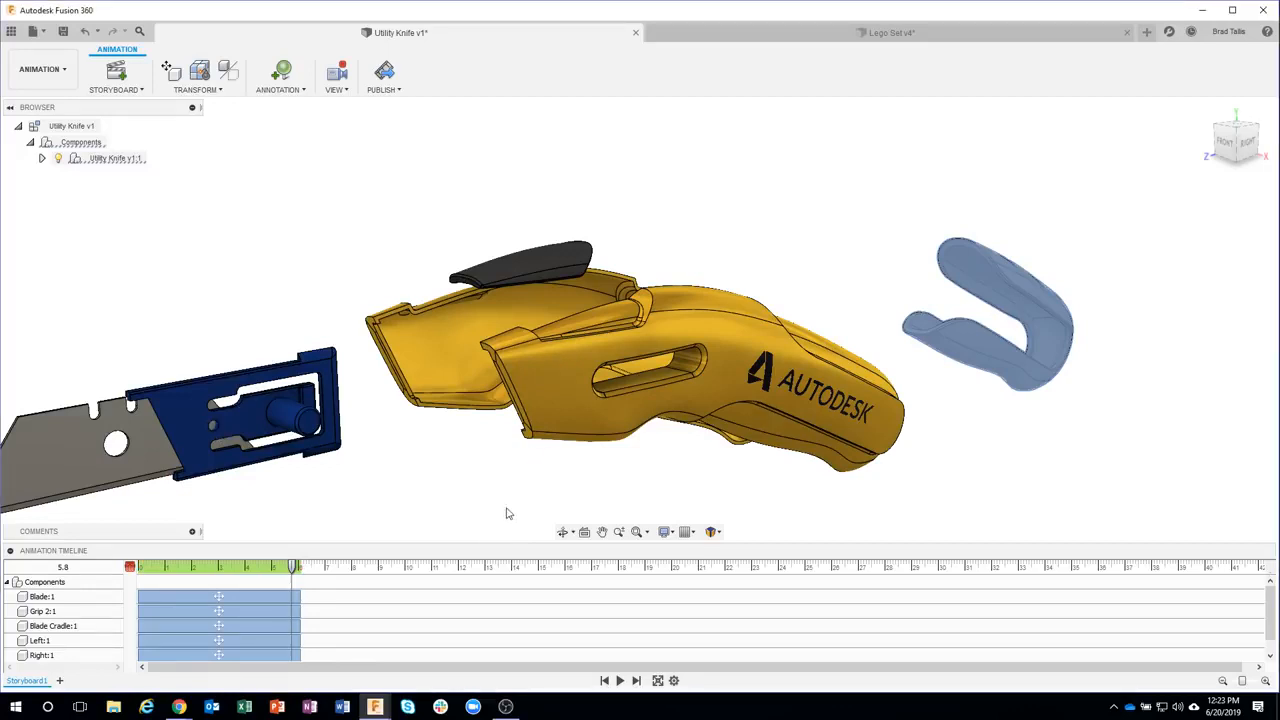
Edit the Blade Cradle:1 action, moving the cradle to a Z distance of about 39 mm
{"action": "left_click", "coordinate": [238, 384]}
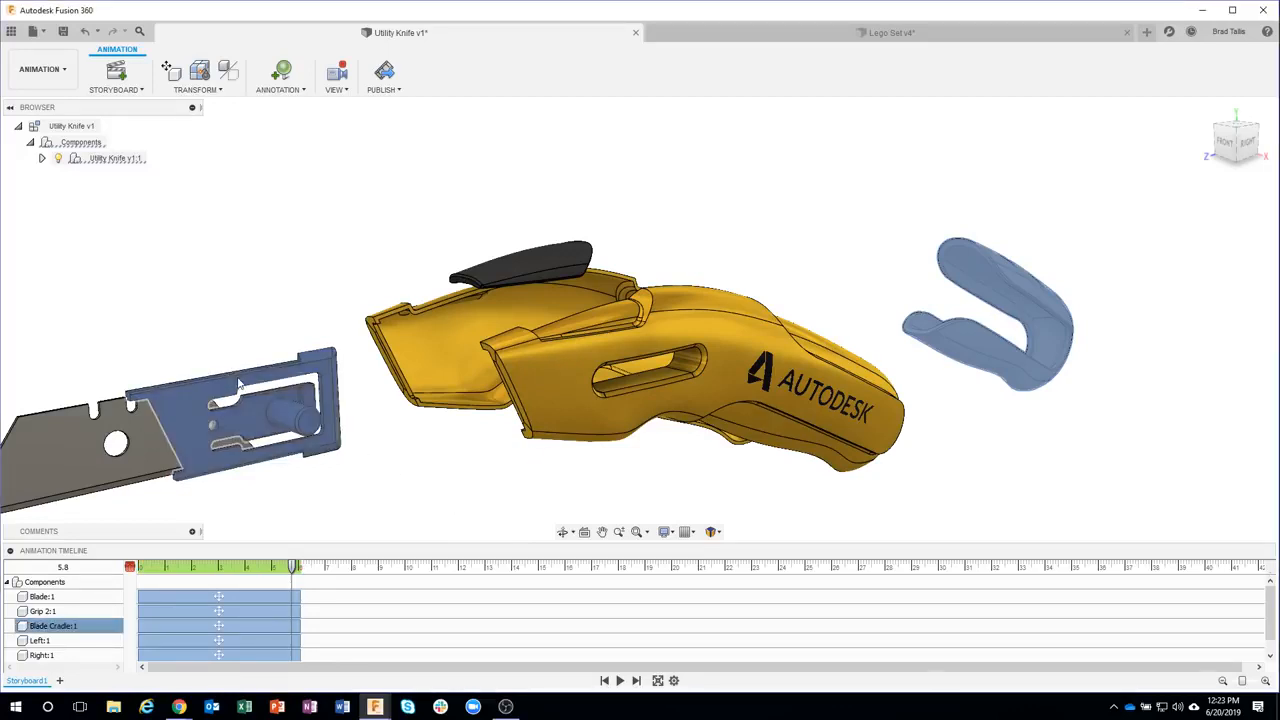
{"action": "left_click", "coordinate": [163, 627]}
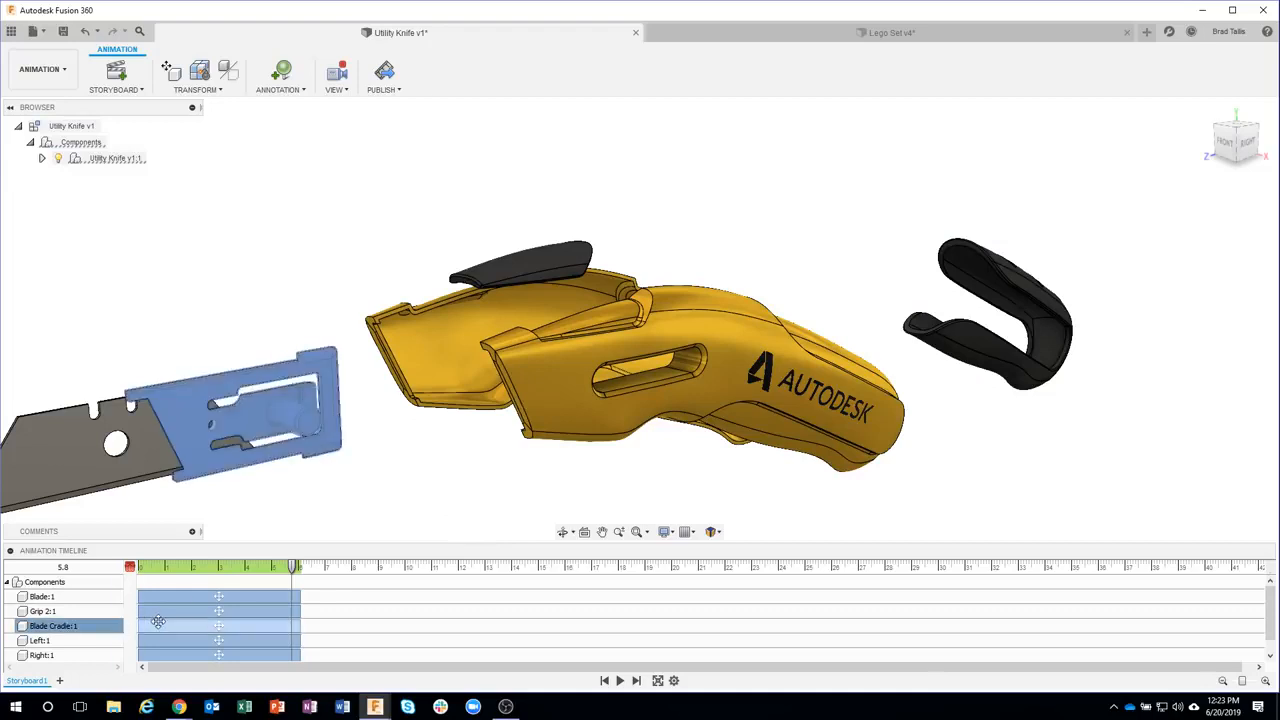
{"action": "right_click", "coordinate": [165, 628]}
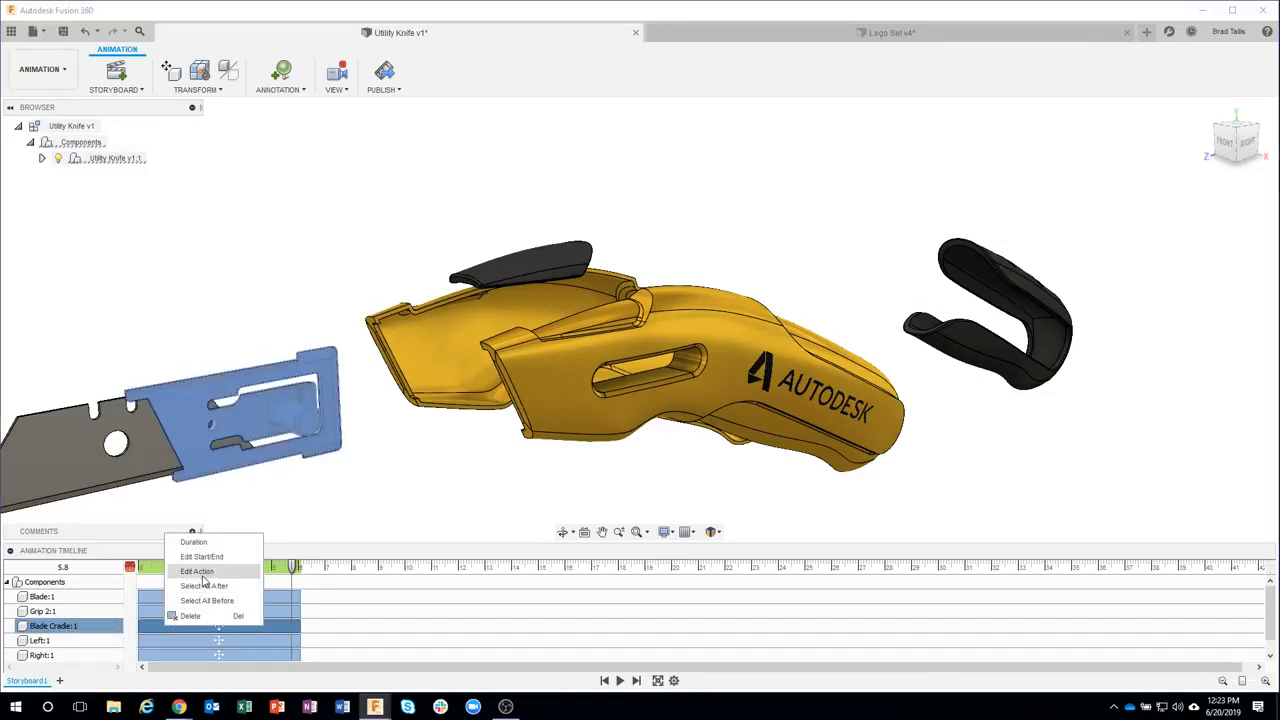
{"action": "left_click", "coordinate": [196, 571]}
{"action": "left_click_drag", "start_coordinate": [220, 420], "coordinate": [330, 398]}
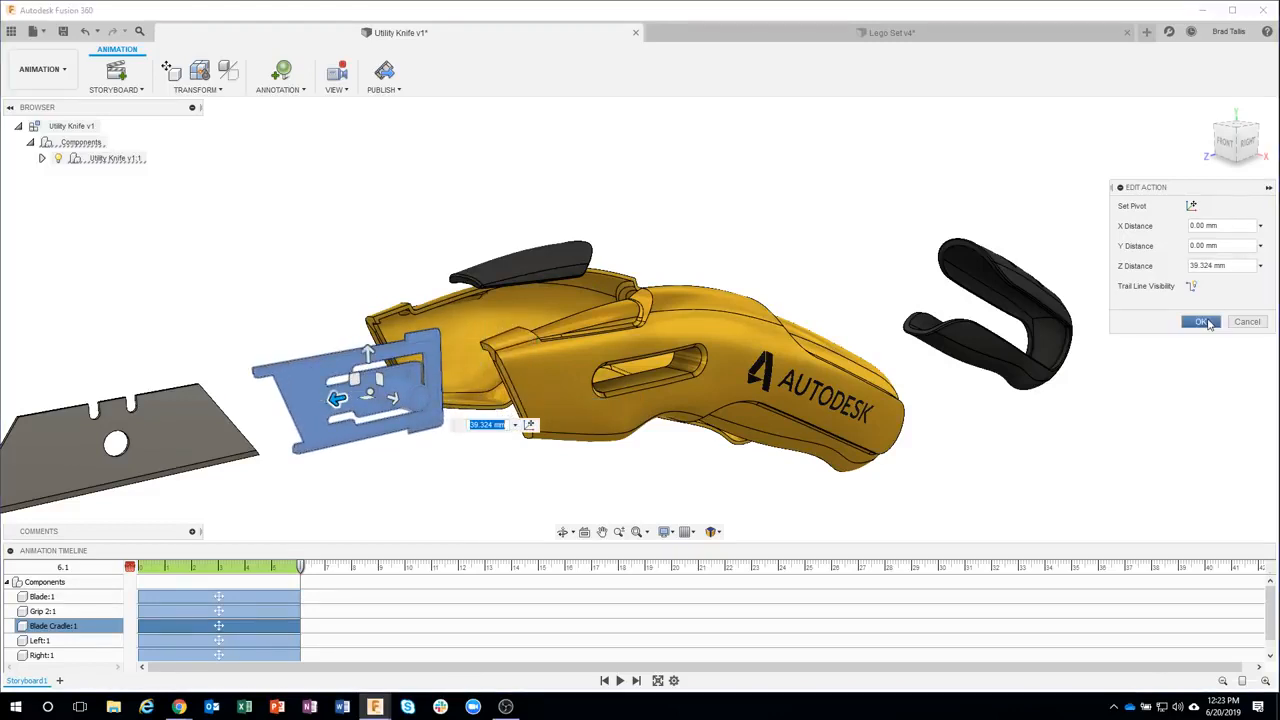
{"action": "left_click", "coordinate": [1200, 321]}
Edit the Grip 2:1 action, lifting the top grip to a Y distance of about 22 mm
{"action": "left_click", "coordinate": [536, 260]}
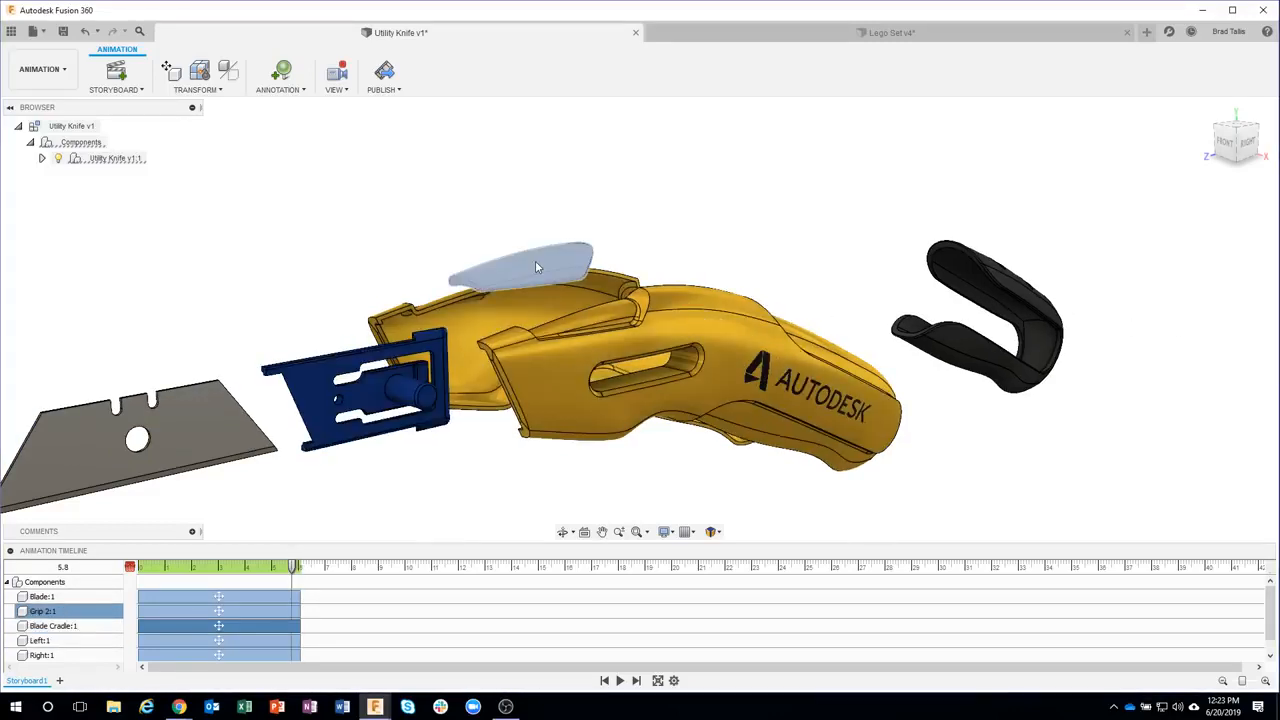
{"action": "right_click", "coordinate": [164, 611]}
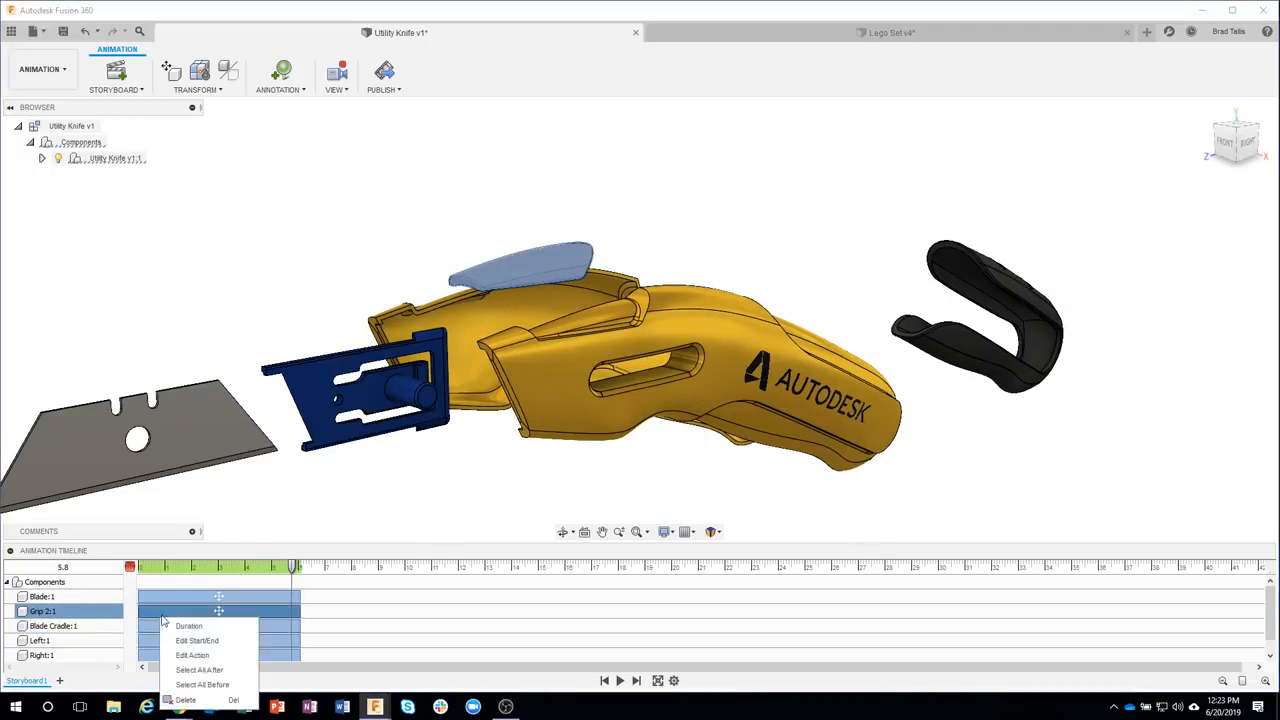
{"action": "left_click", "coordinate": [208, 654]}
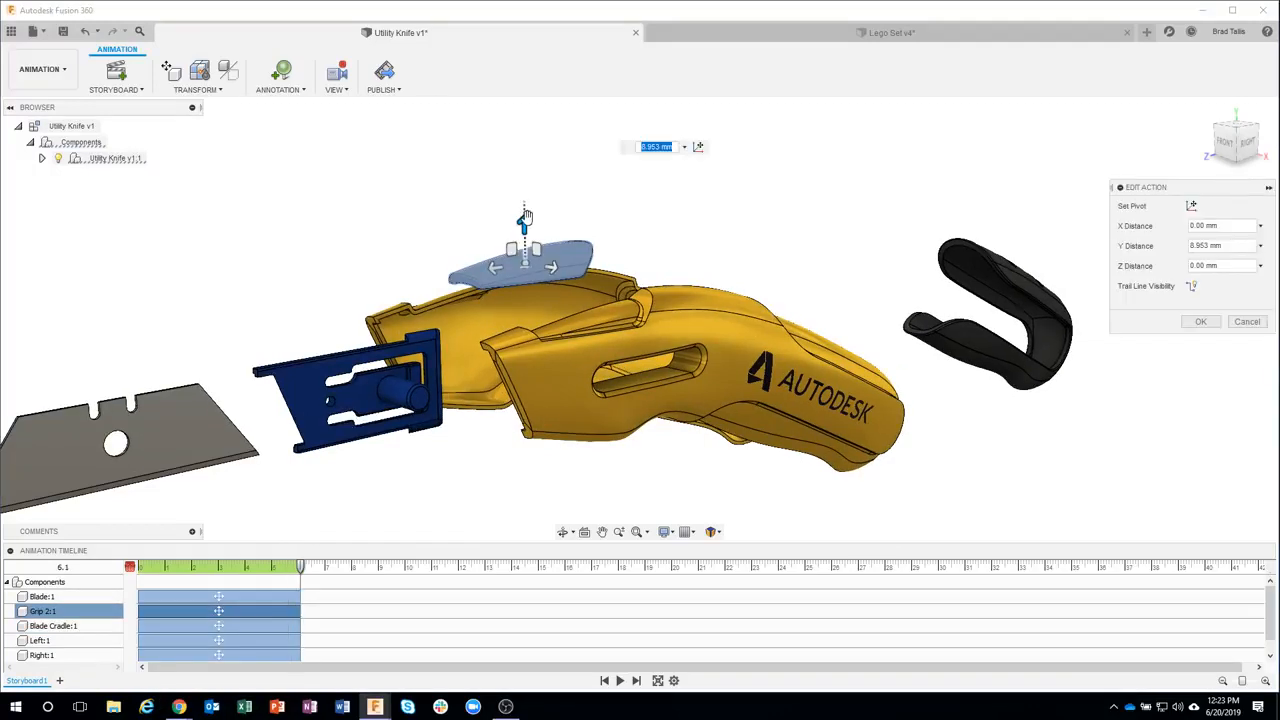
{"action": "left_click_drag", "start_coordinate": [524, 222], "coordinate": [527, 163]}
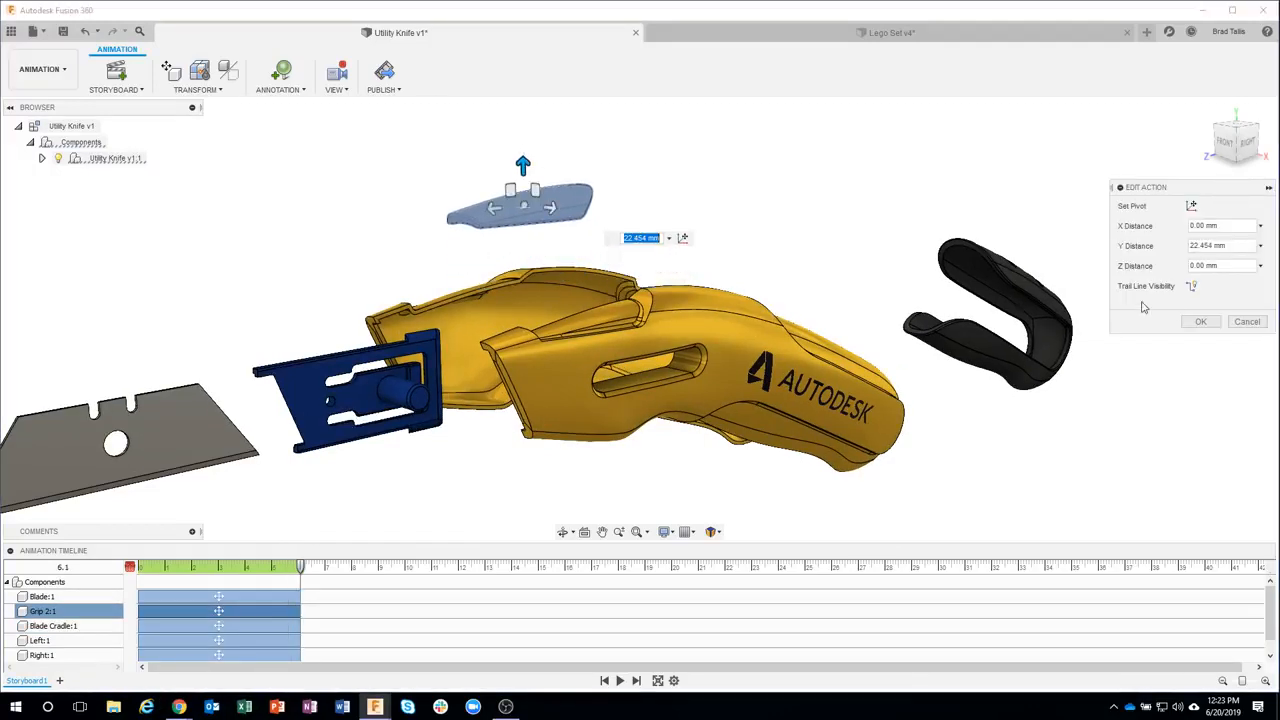
{"action": "left_click", "coordinate": [1200, 321]}
Edit the Grip 1:1 action, moving the rear grip to about -39 mm Y and 51 mm Z
{"action": "left_click", "coordinate": [1008, 285]}
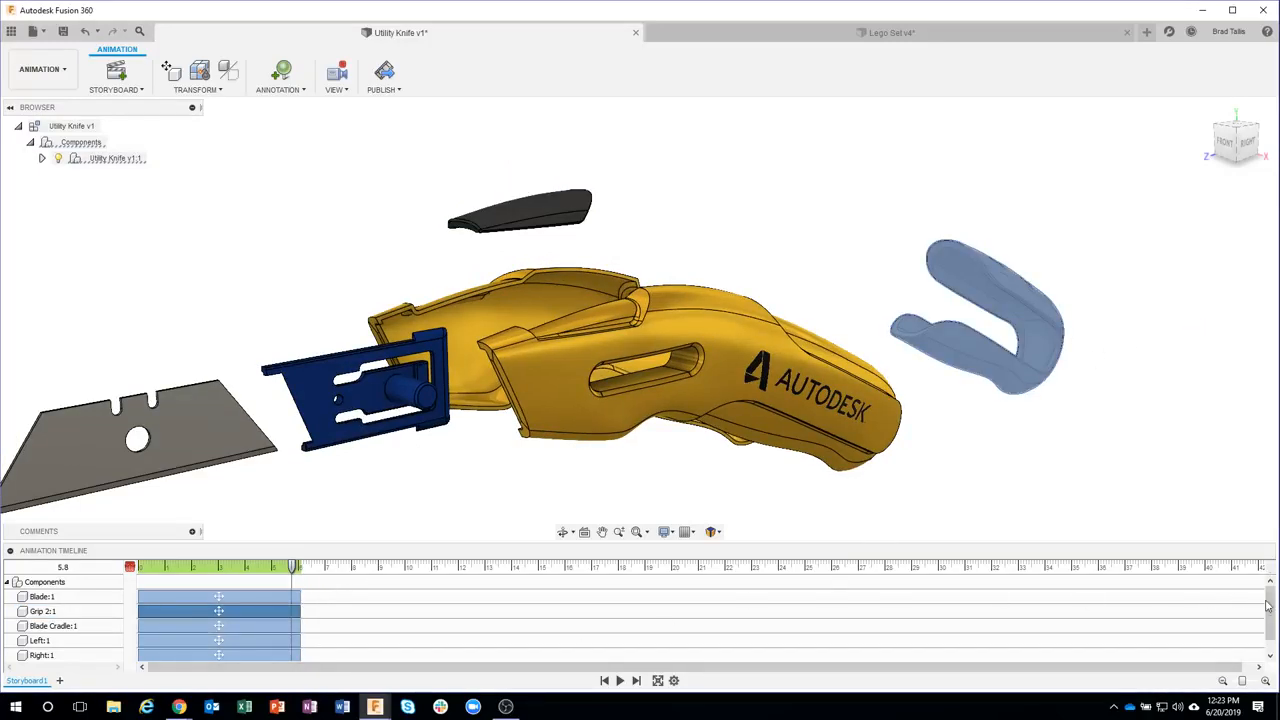
{"action": "left_click_drag", "start_coordinate": [1269, 603], "coordinate": [1270, 627]}
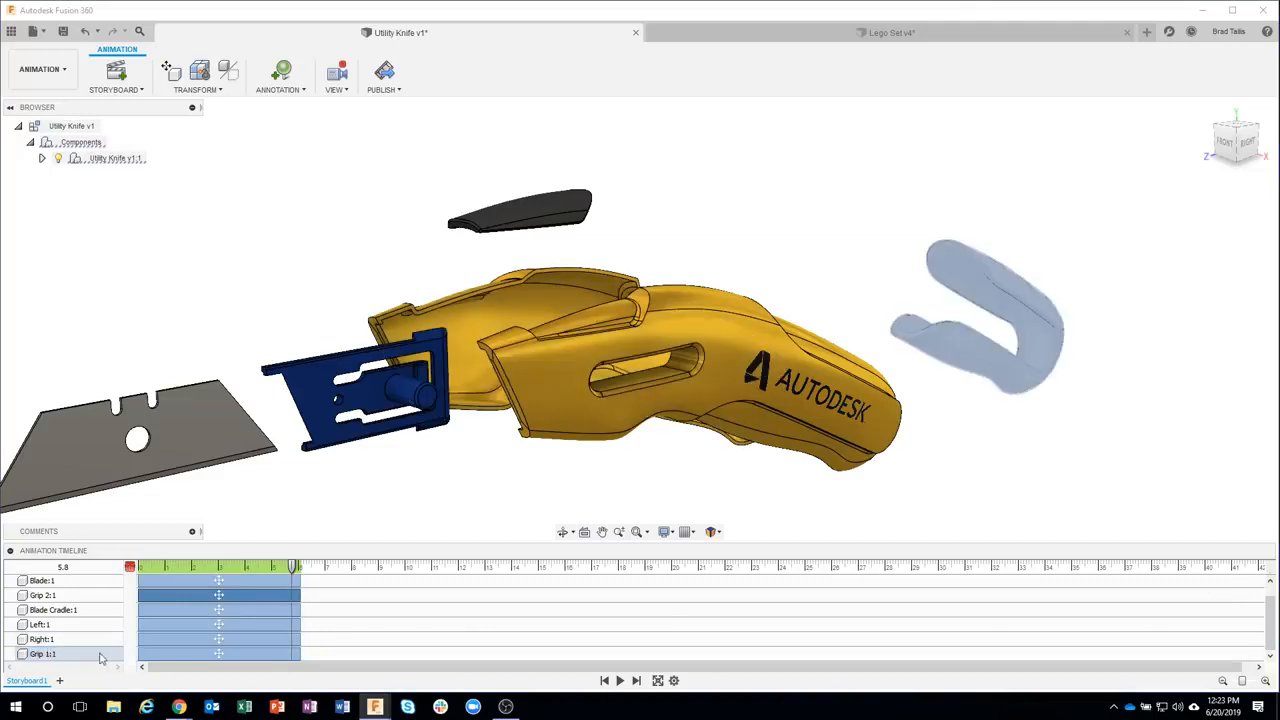
{"action": "right_click", "coordinate": [172, 654]}
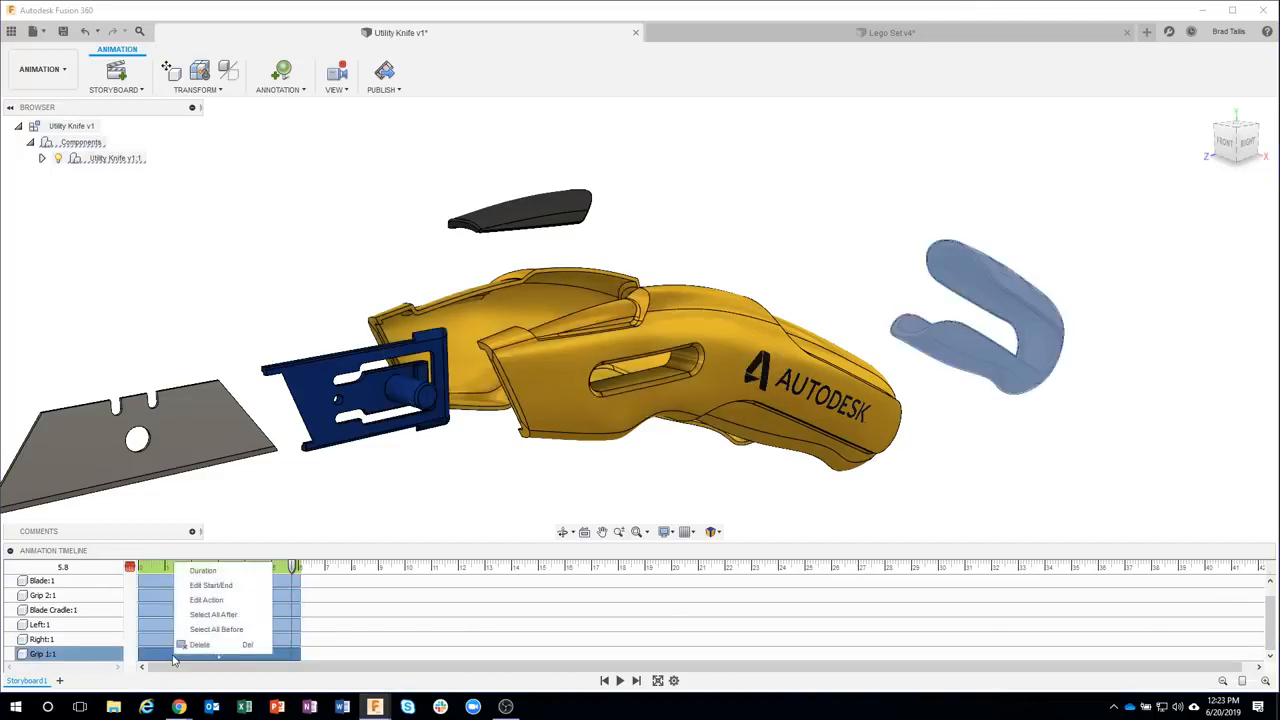
{"action": "left_click", "coordinate": [210, 600]}
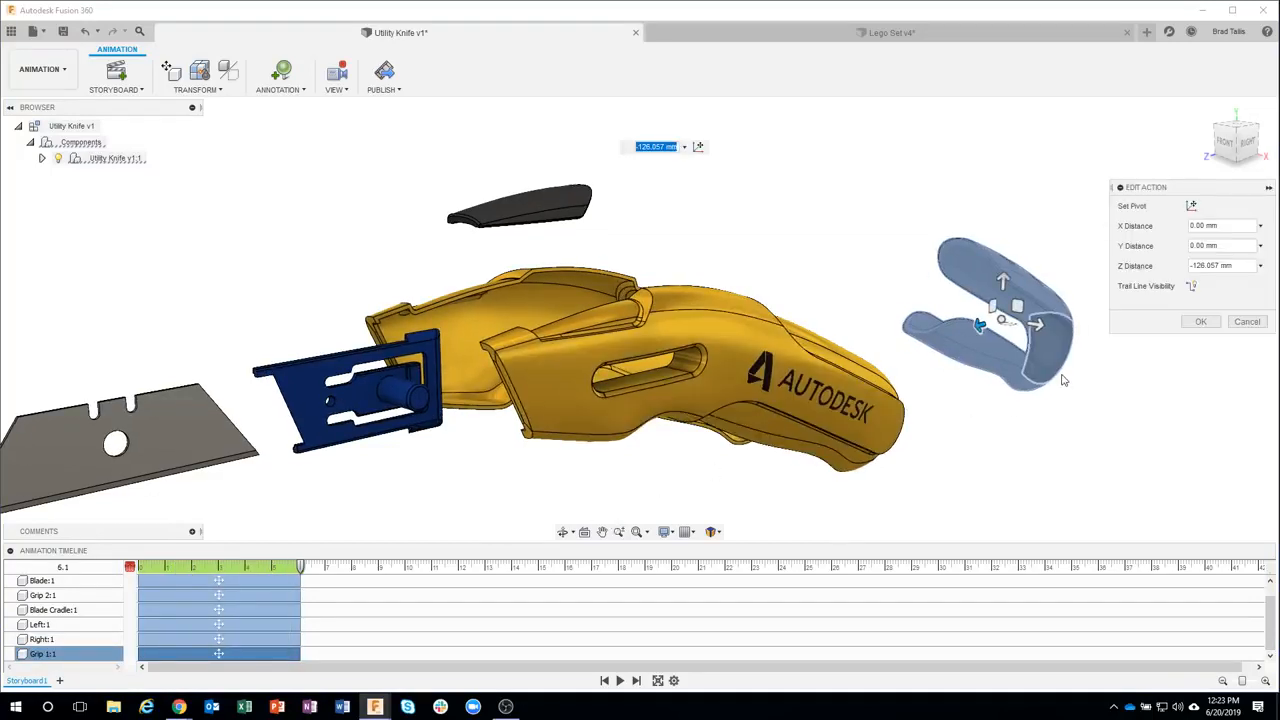
{"action": "middle_click_drag", "start_coordinate": [1028, 349], "coordinate": [1004, 283], "text": "shift"}
{"action": "left_click_drag", "start_coordinate": [990, 274], "coordinate": [850, 395]}
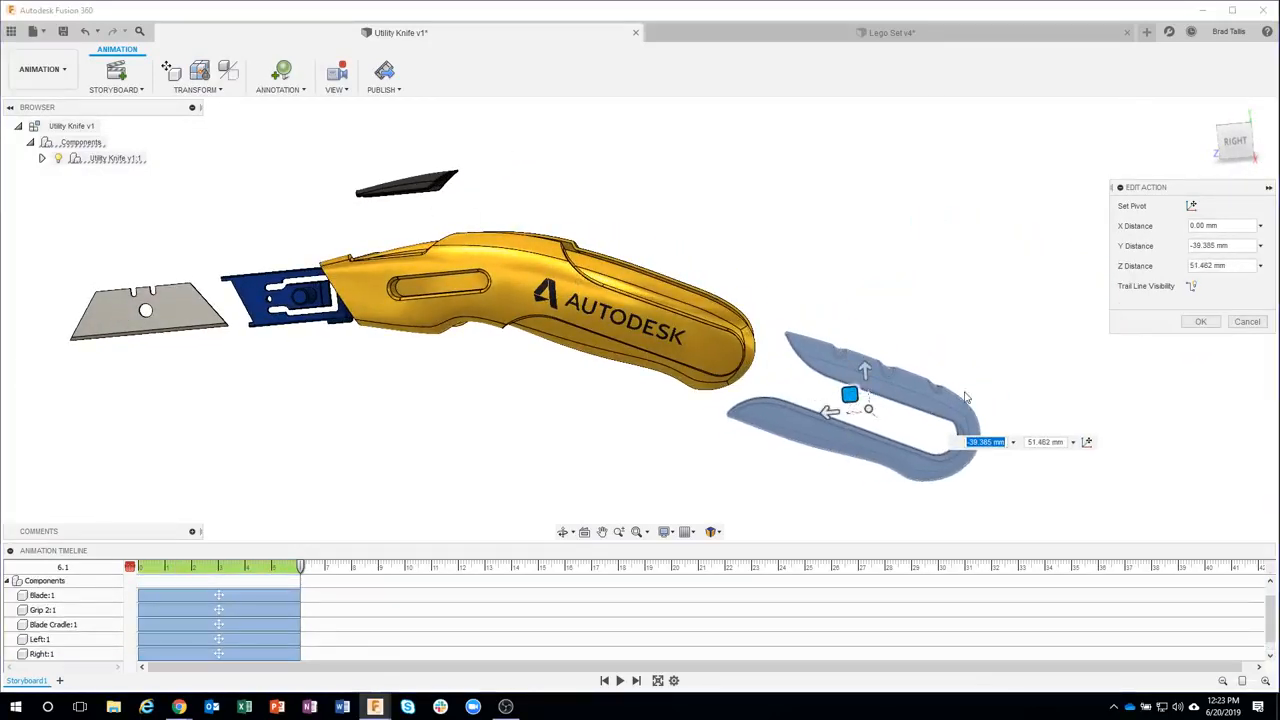
{"action": "left_click", "coordinate": [1199, 320]}
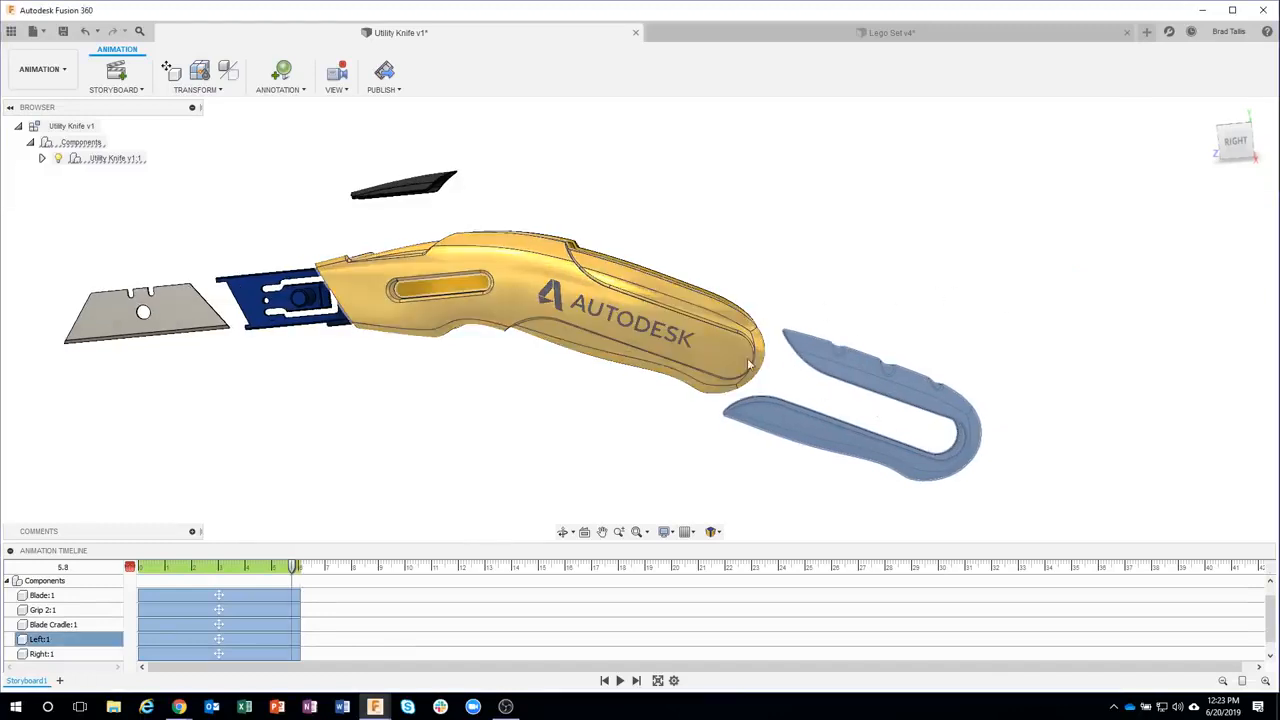
Delete the camera view action created by orbiting and rewind the playhead to 0 seconds
{"action": "left_click_drag", "start_coordinate": [1270, 611], "coordinate": [1270, 596]}
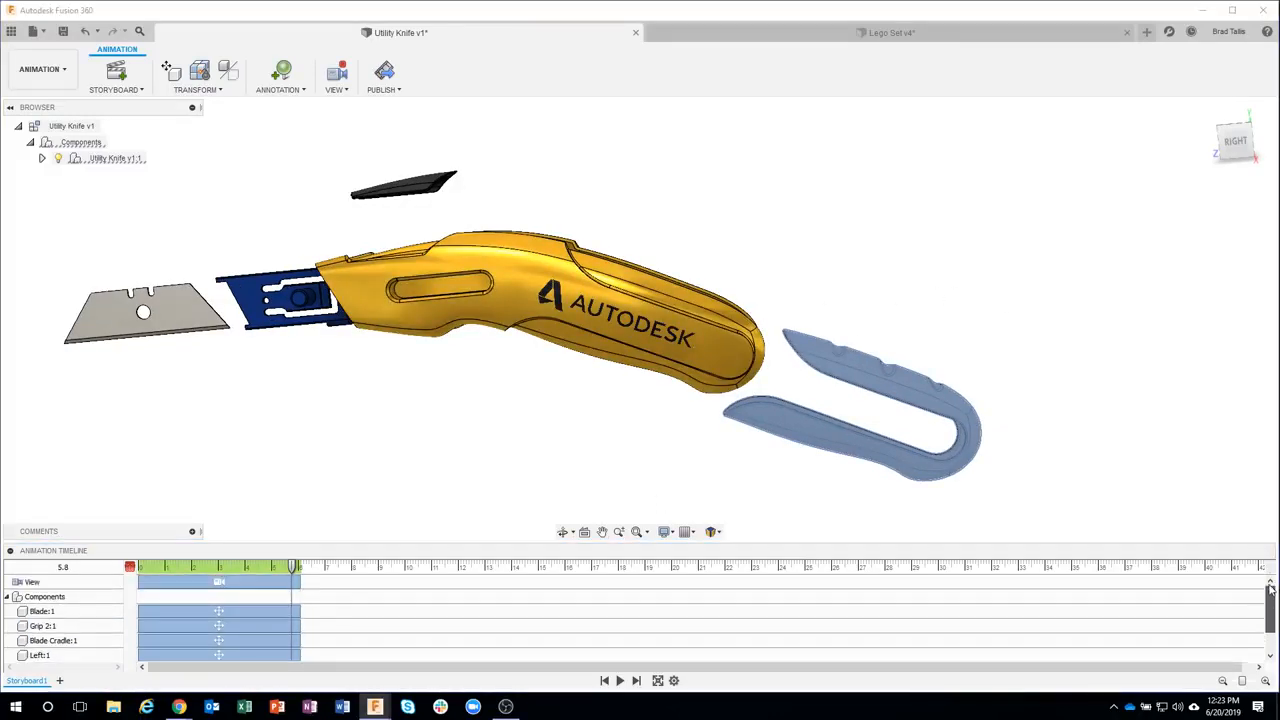
{"action": "middle_click_drag", "start_coordinate": [530, 334], "coordinate": [700, 410], "text": "shift"}
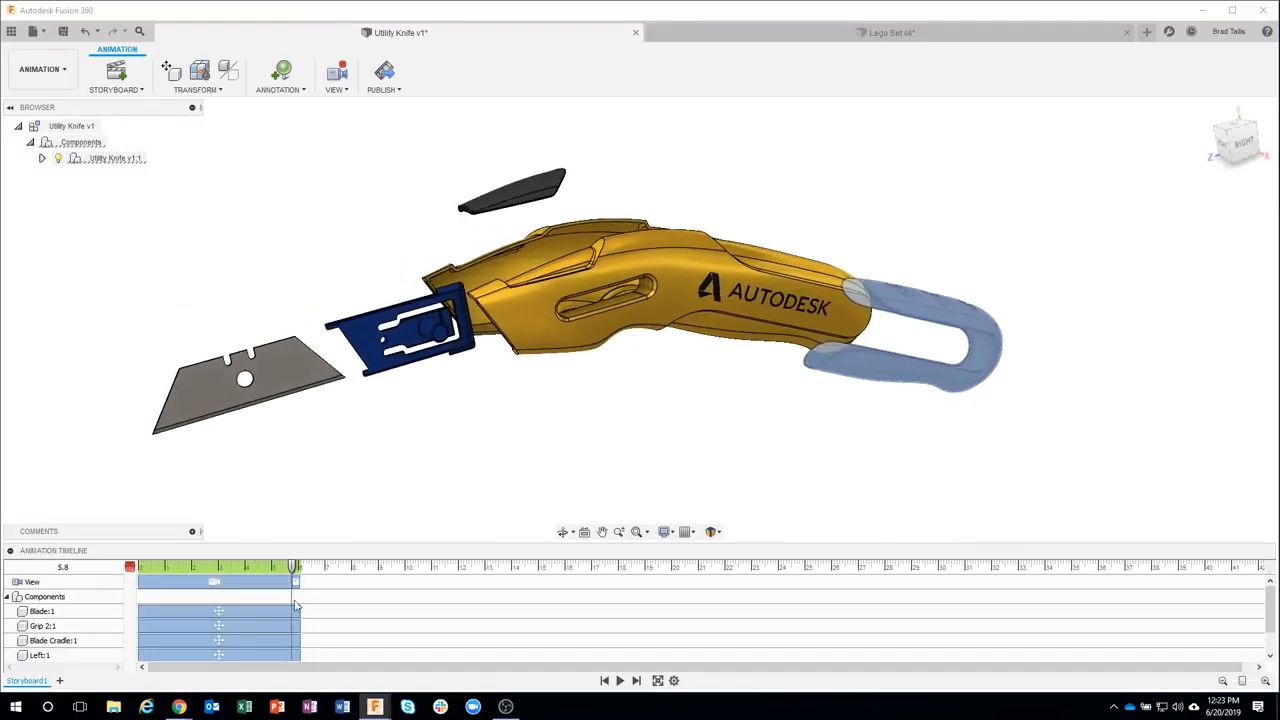
{"action": "left_click", "coordinate": [251, 582]}
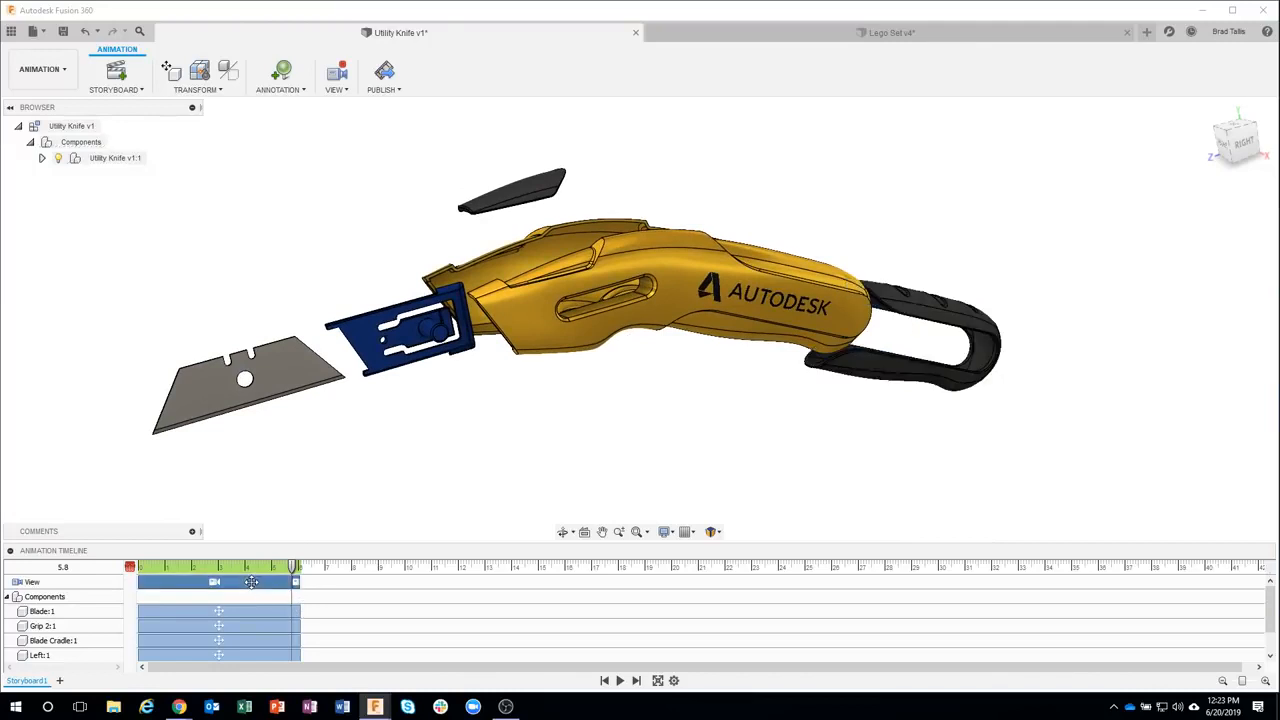
{"action": "key", "text": "Delete"}
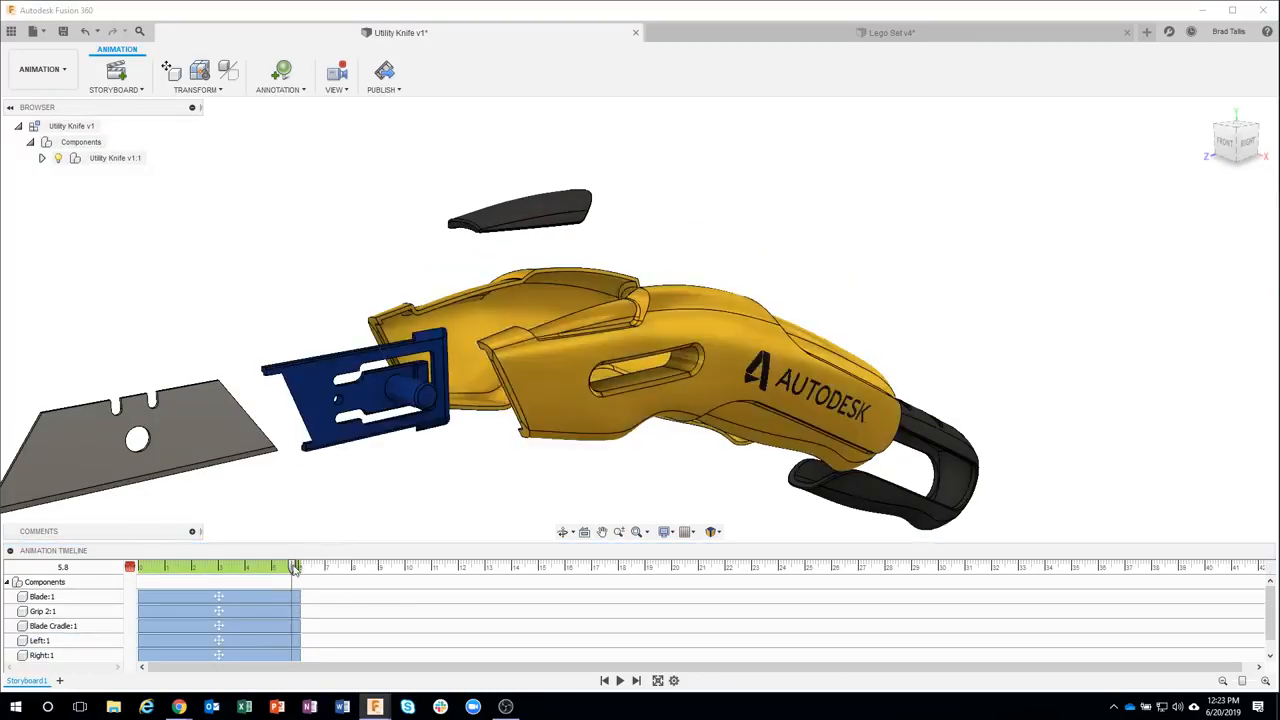
{"action": "left_click_drag", "start_coordinate": [295, 567], "coordinate": [131, 567]}
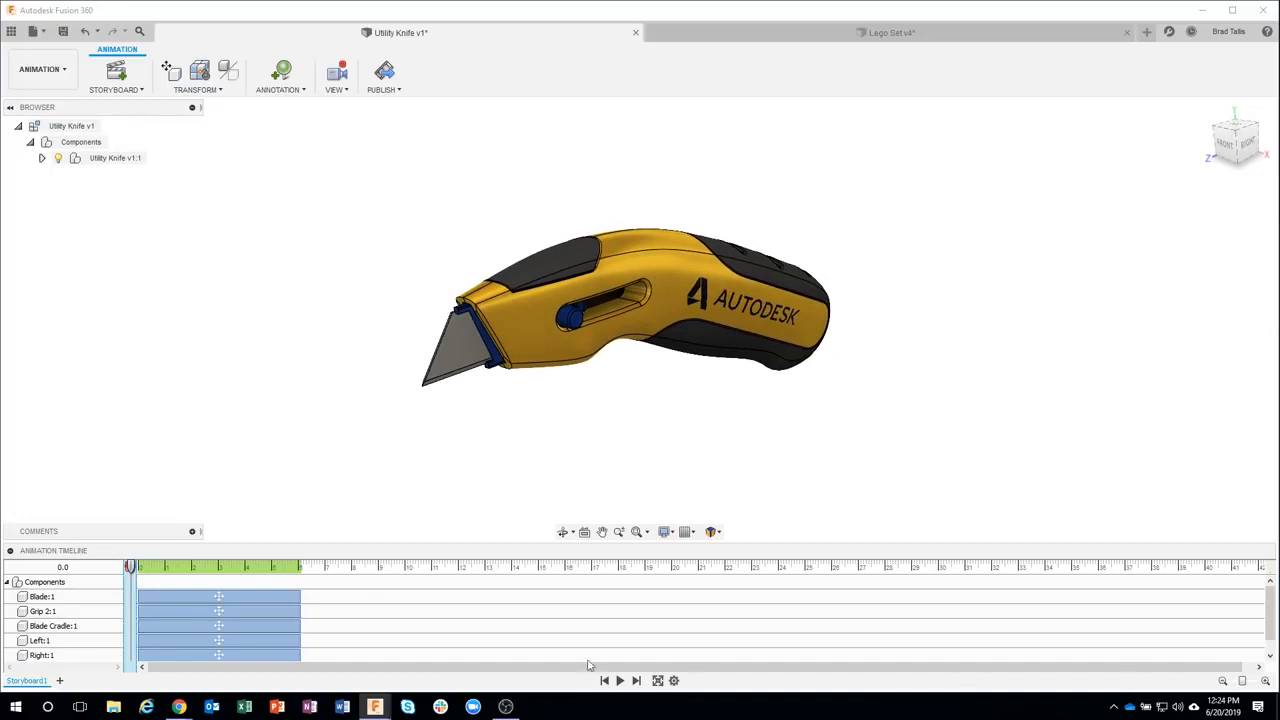
Play the storyboard, reverse it so the knife starts exploded, and play the reversed animation
{"action": "left_click", "coordinate": [619, 680]}
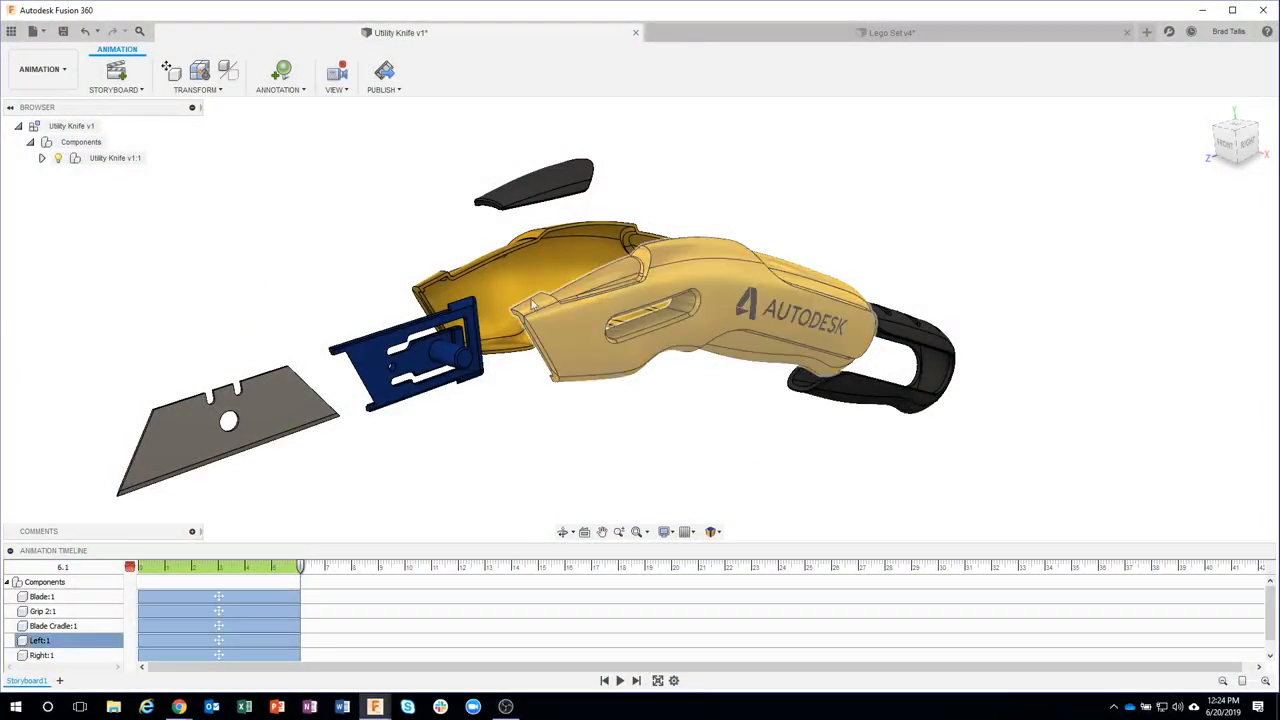
{"action": "left_click", "coordinate": [620, 680]}
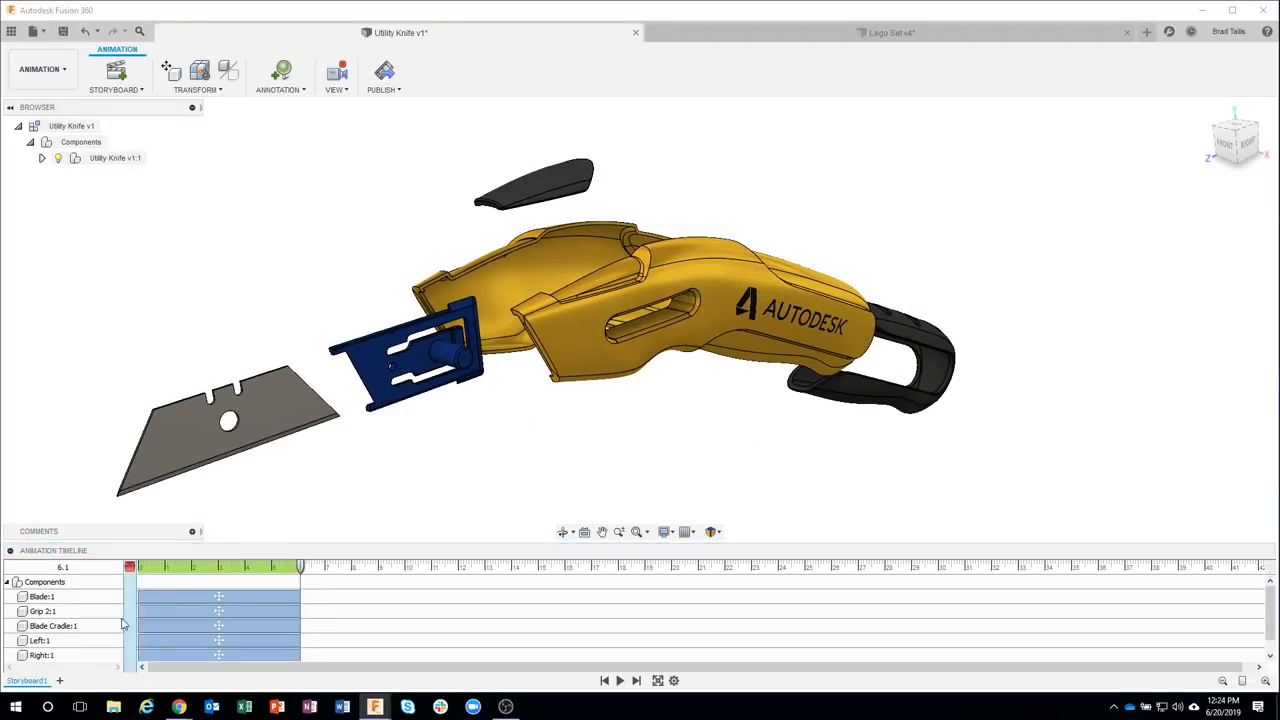
{"action": "right_click", "coordinate": [36, 684]}
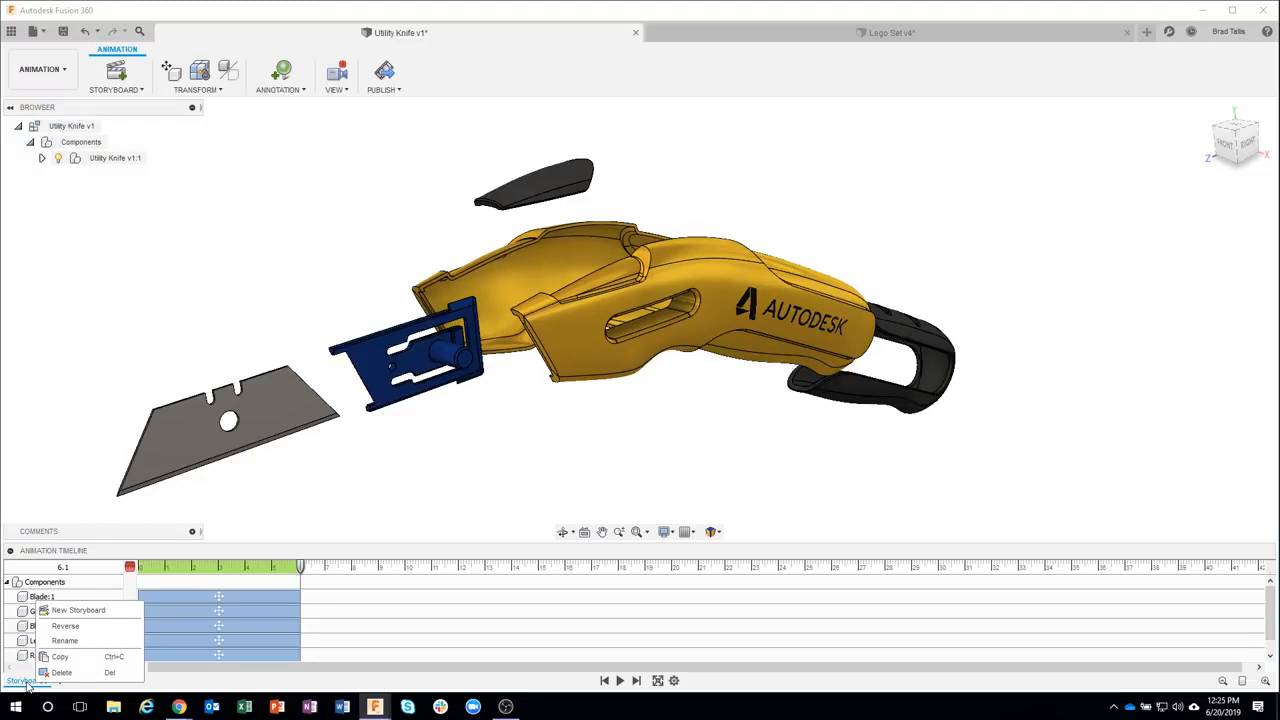
{"action": "left_click", "coordinate": [85, 627]}
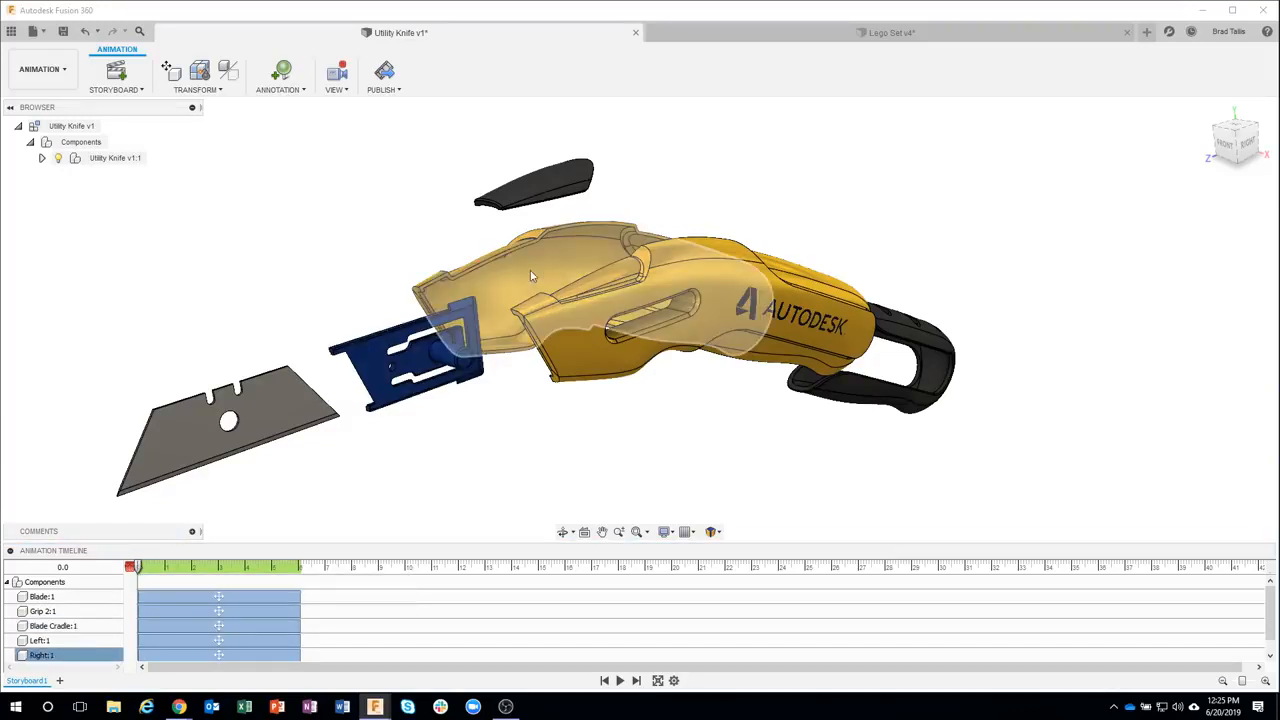
{"action": "left_click", "coordinate": [620, 680]}
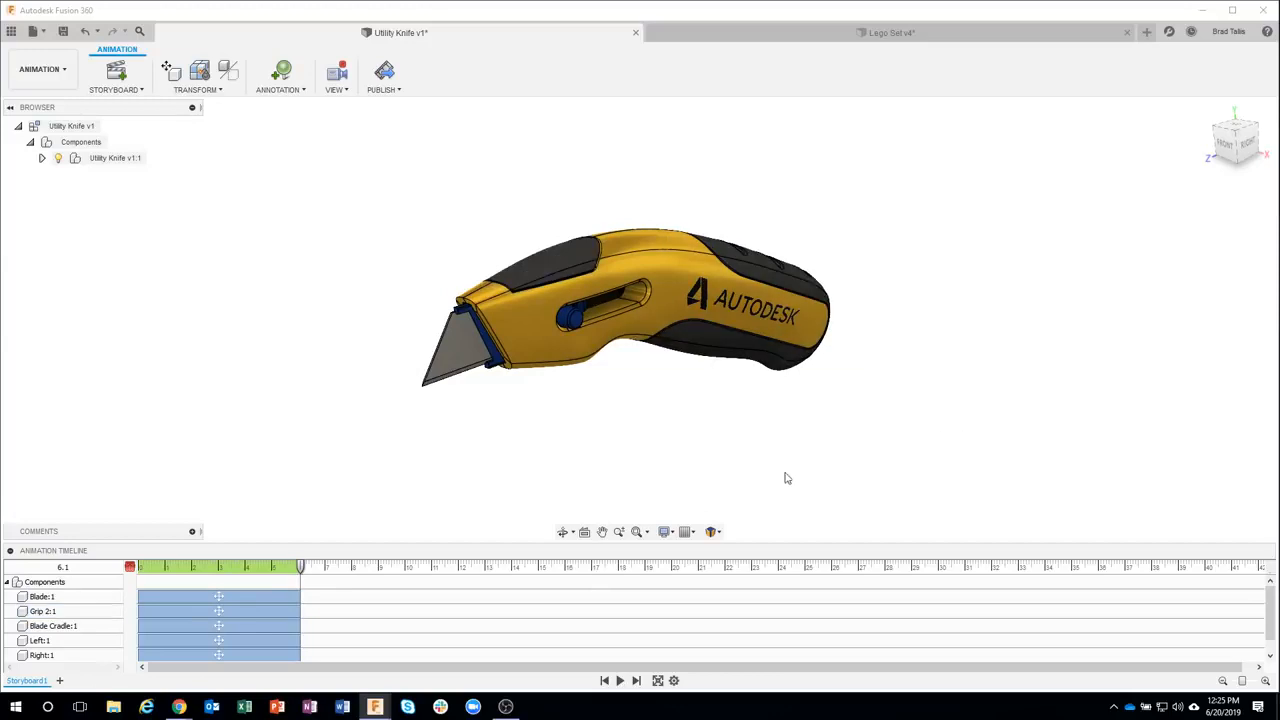
Stagger the five actions so each component starts about 3 seconds after the previous one, and play the storyboard
{"action": "left_click_drag", "start_coordinate": [298, 568], "coordinate": [128, 558]}
{"action": "left_click", "coordinate": [144, 565]}
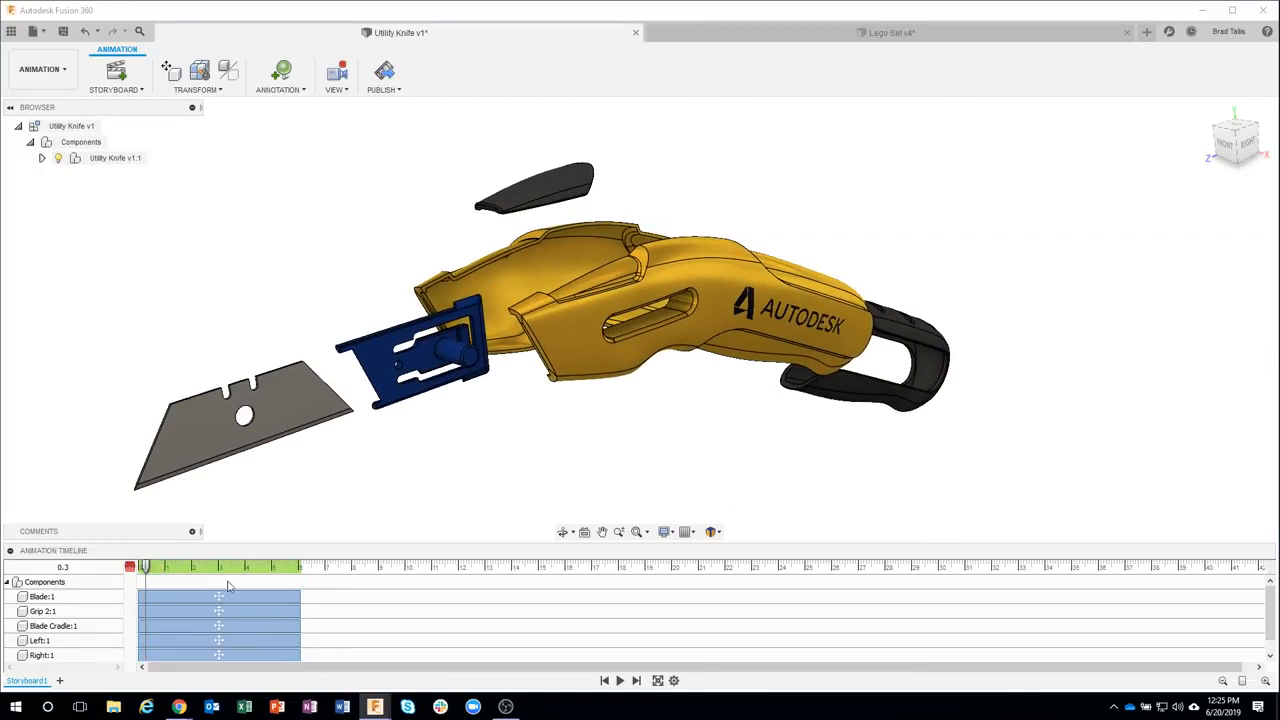
{"action": "left_click_drag", "start_coordinate": [205, 611], "coordinate": [376, 626]}
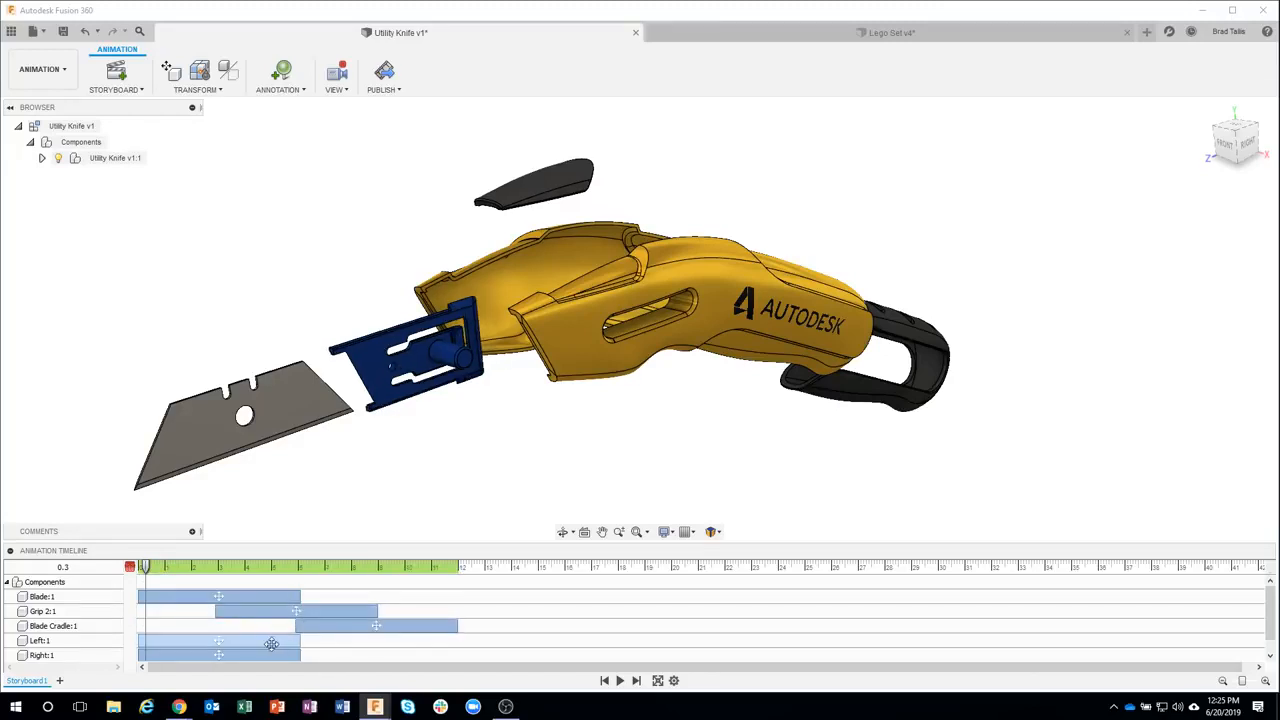
{"action": "left_click_drag", "start_coordinate": [242, 640], "coordinate": [541, 656]}
{"action": "left_click", "coordinate": [604, 680]}
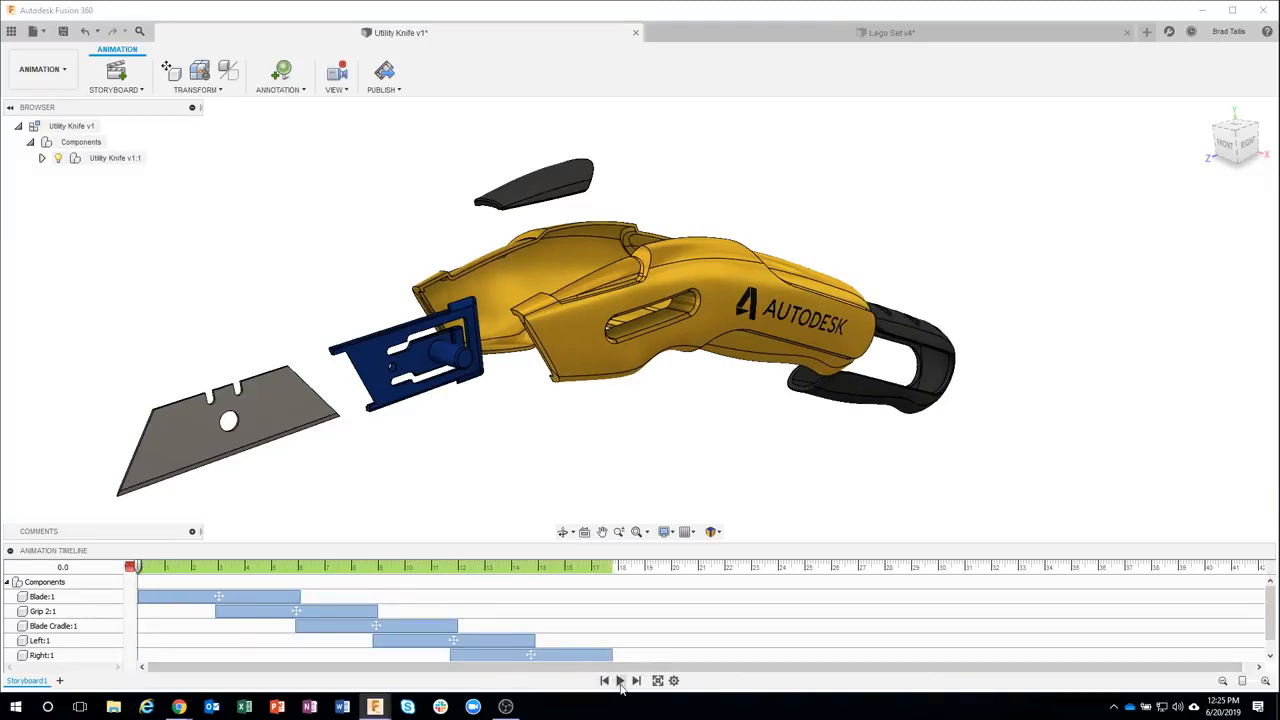
{"action": "left_click", "coordinate": [620, 680]}
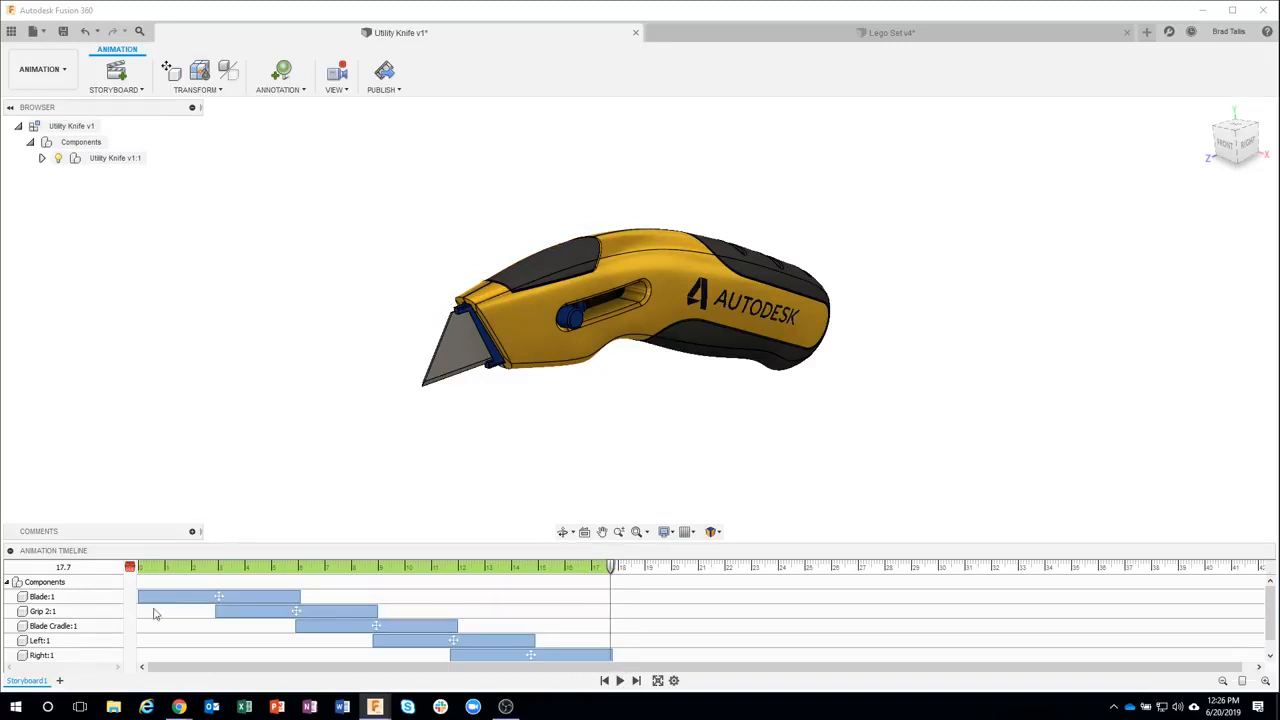
Reverse the storyboard again and scrub the playhead to its end at about 18.3 seconds
{"action": "right_click", "coordinate": [20, 683]}
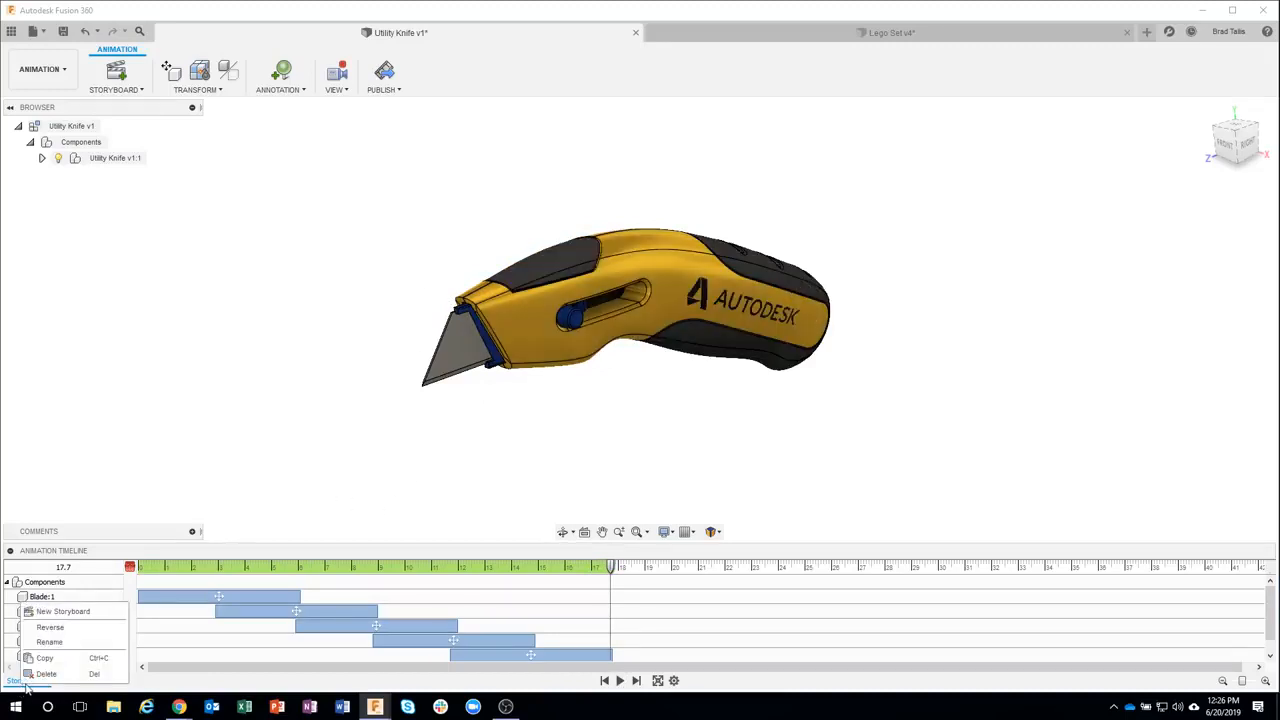
{"action": "left_click", "coordinate": [50, 627]}
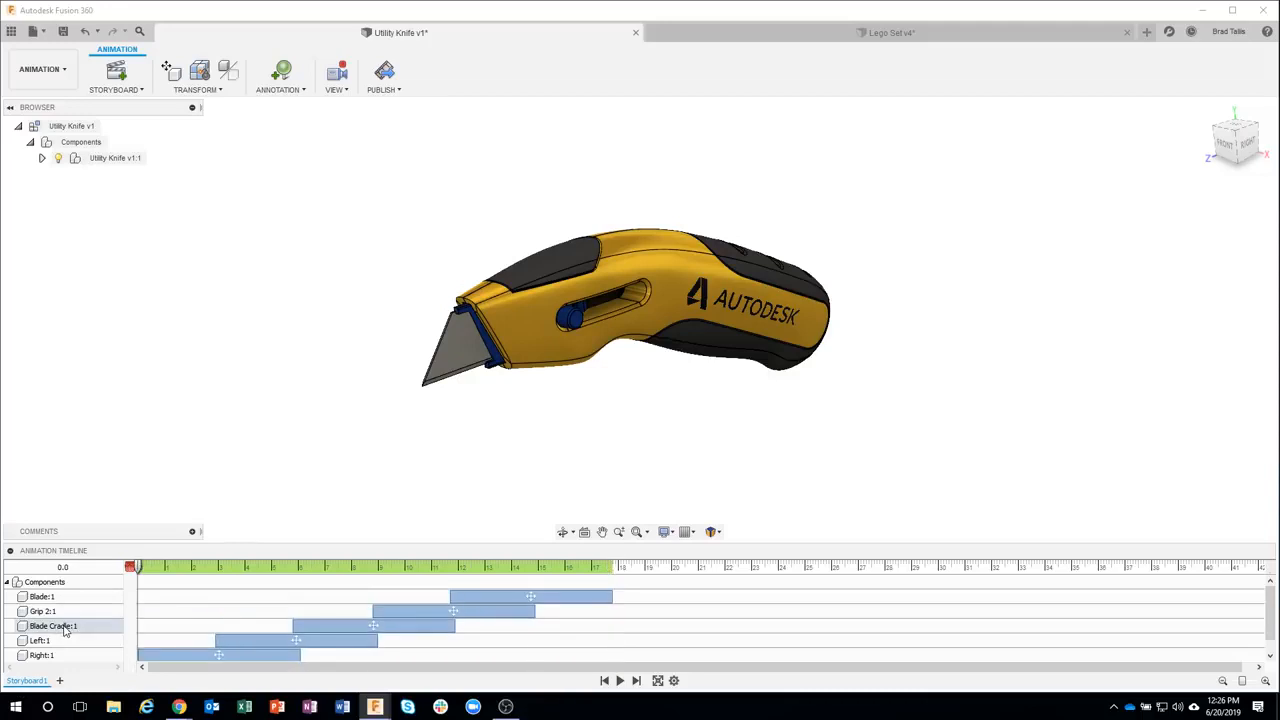
{"action": "left_click_drag", "start_coordinate": [142, 572], "coordinate": [625, 590]}
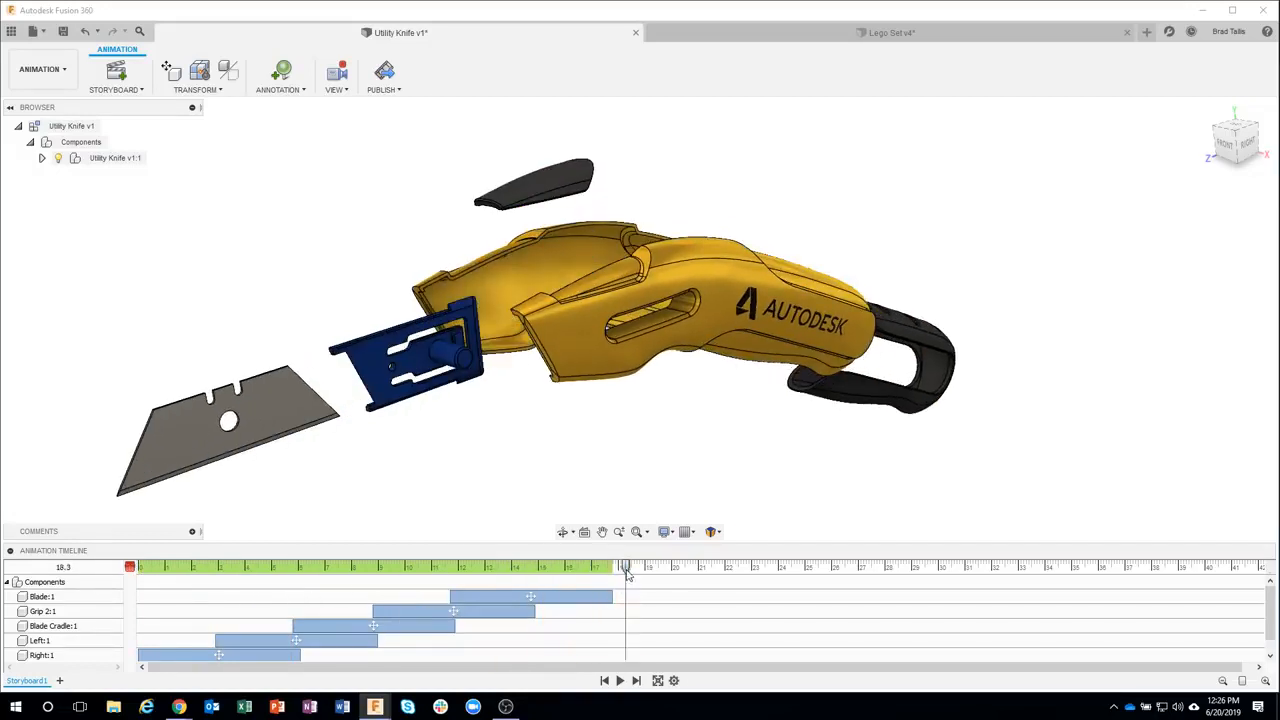
Save the file with the version description expl
{"action": "left_click", "coordinate": [63, 32]}
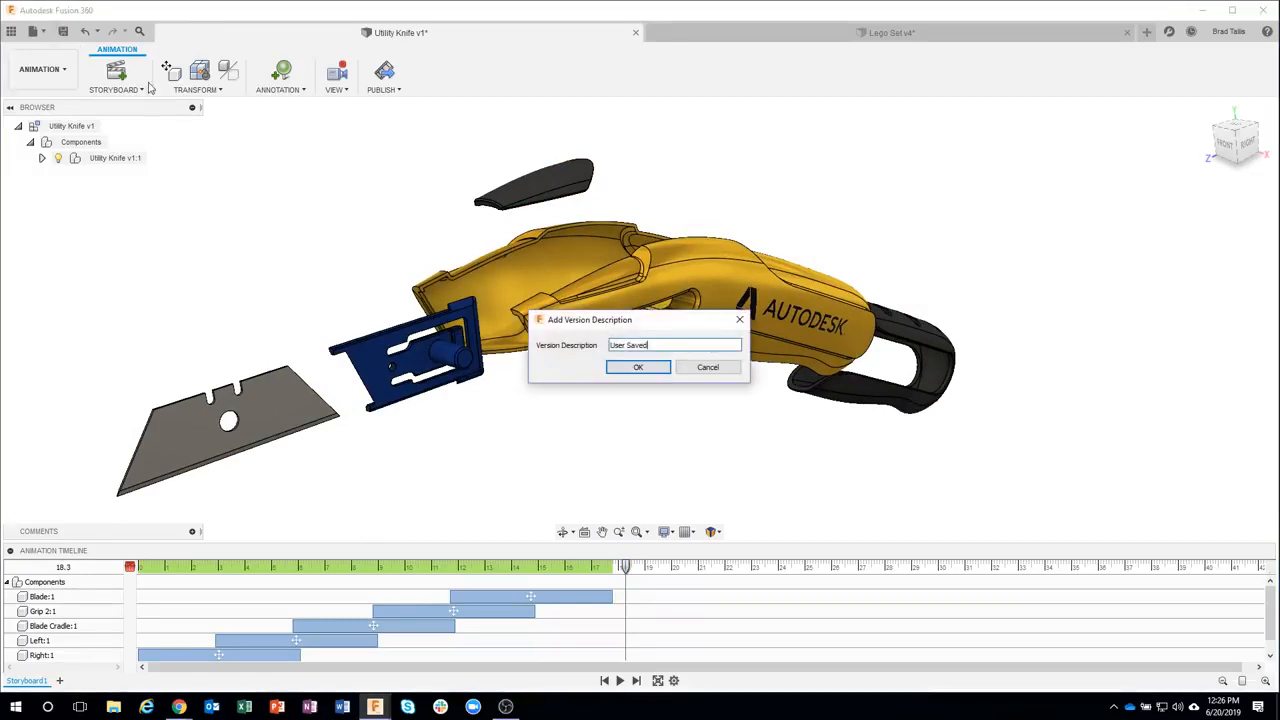
{"action": "left_click_drag", "start_coordinate": [676, 345], "coordinate": [600, 348]}
{"action": "type", "text": "exploded"}
{"action": "key", "text": "Return"}
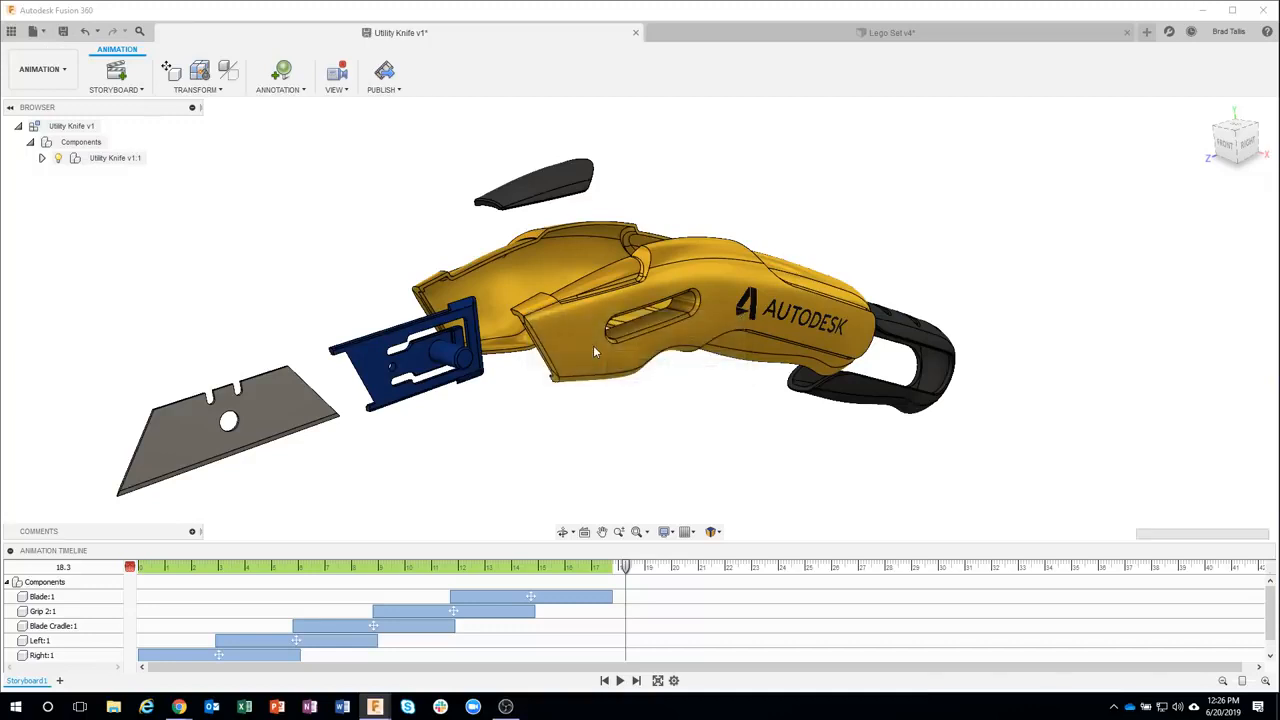
{"action": "left_click", "coordinate": [593, 345]}
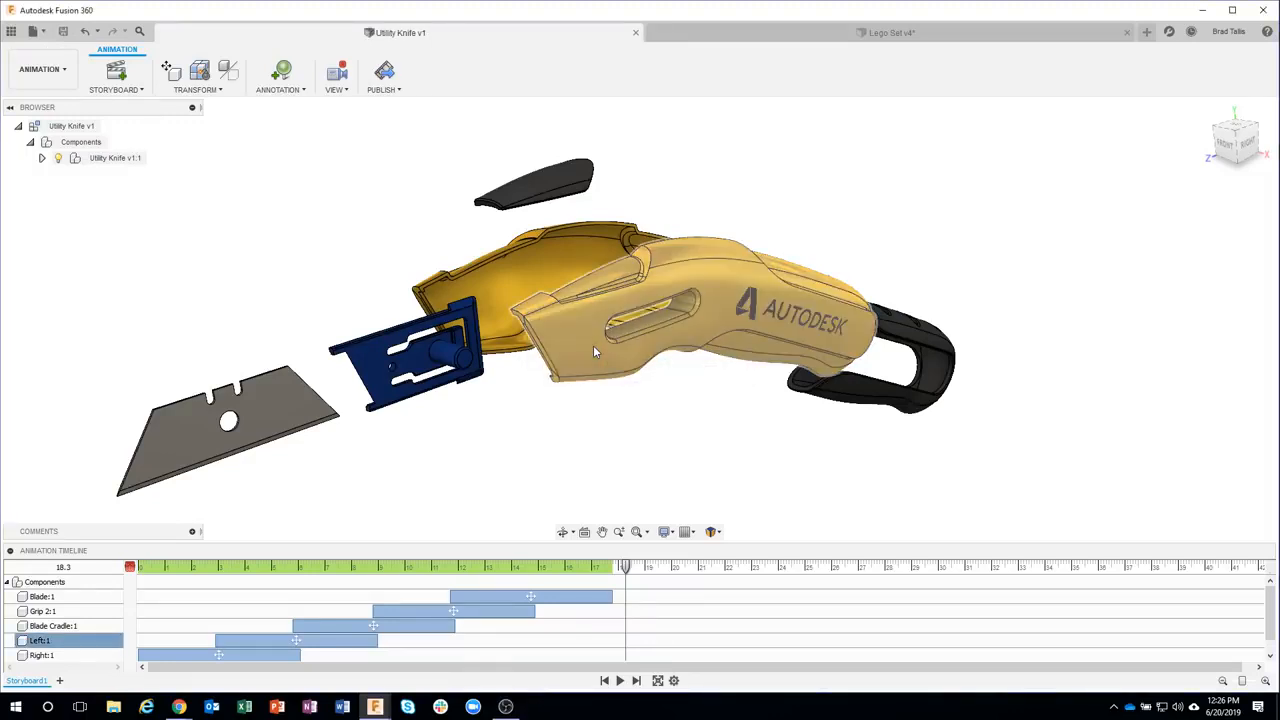
{"action": "left_click", "coordinate": [792, 237]}
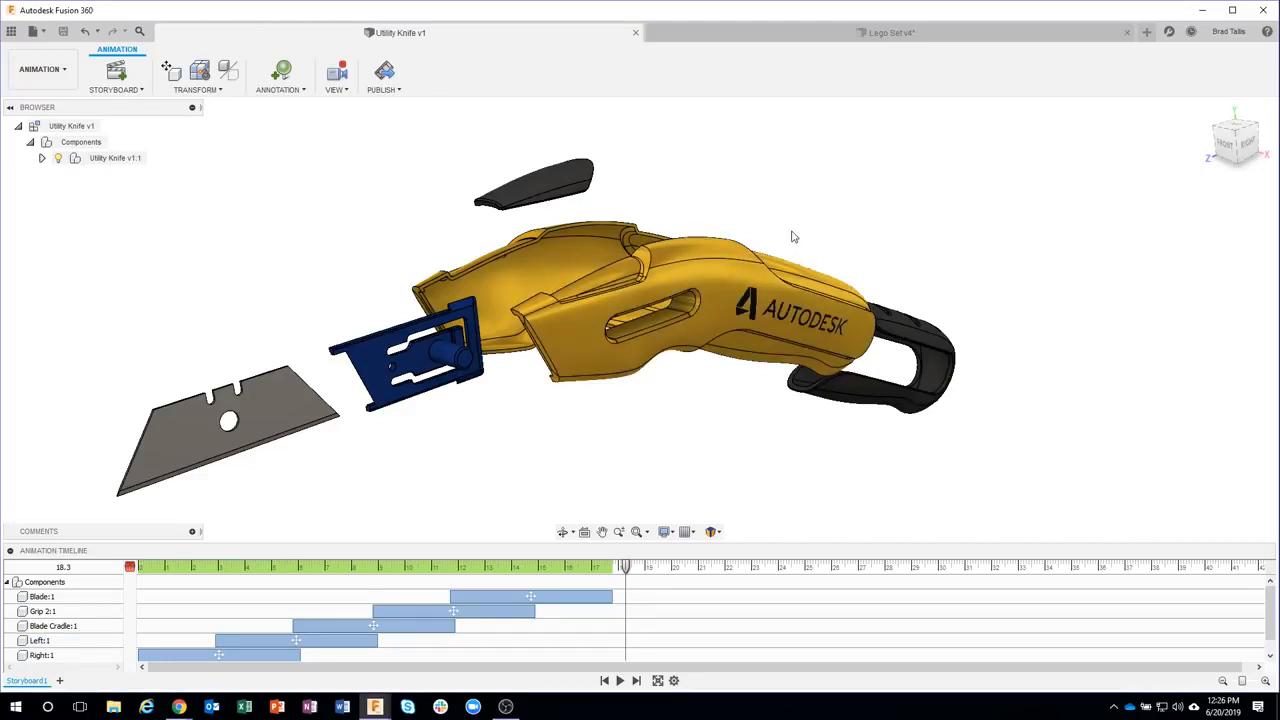
{"action": "left_click", "coordinate": [200, 90]}
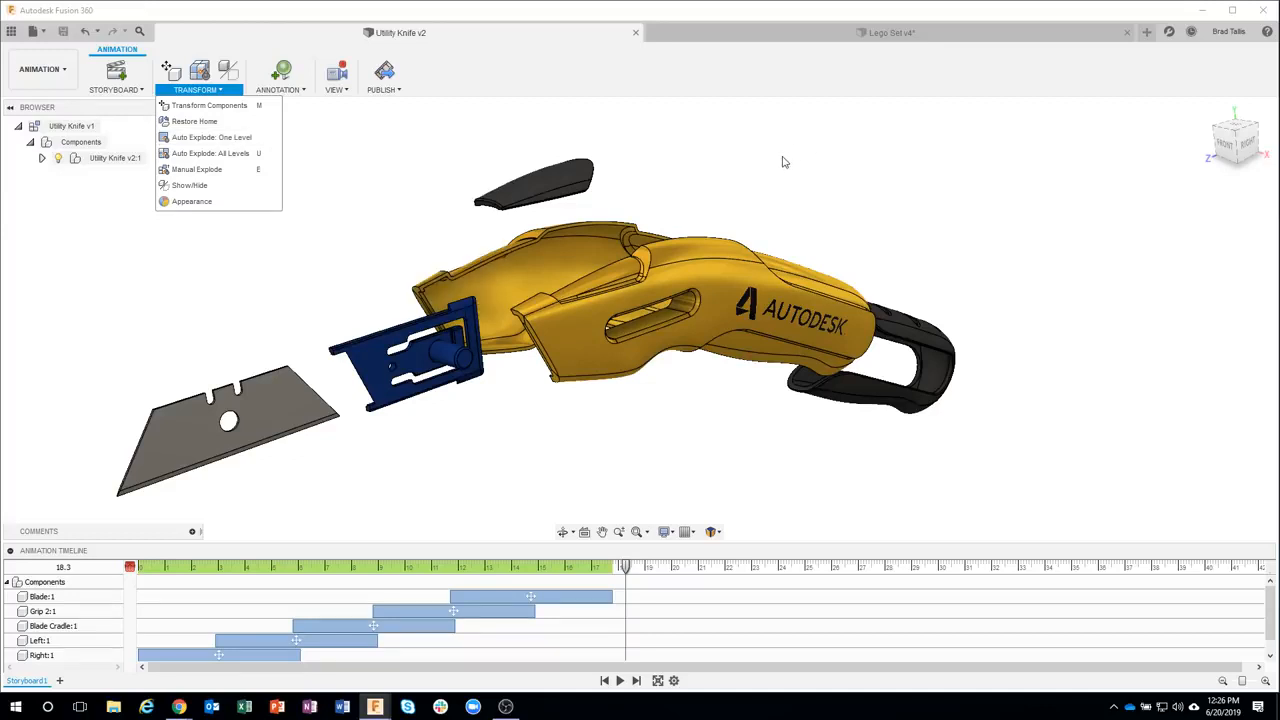
Switch to the Lego Set document and change to the Design workspace
{"action": "left_click", "coordinate": [815, 33]}
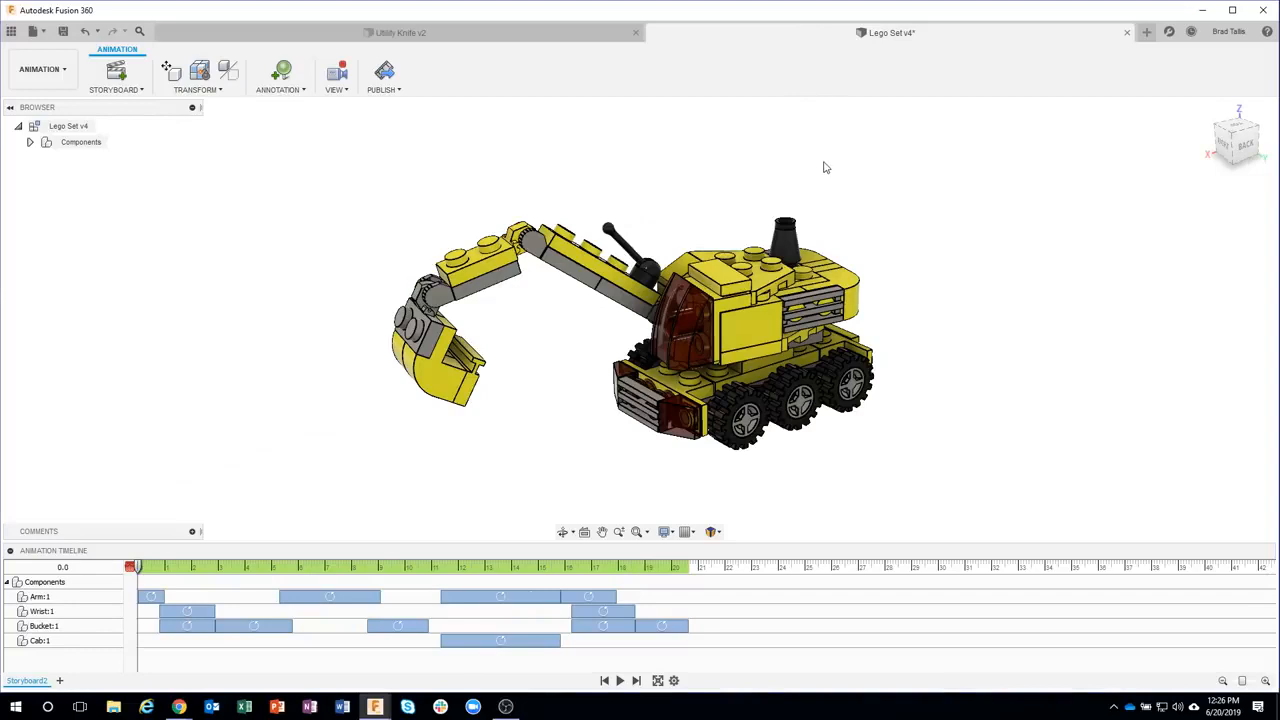
{"action": "middle_click_drag", "start_coordinate": [826, 167], "coordinate": [866, 200], "text": "shift"}
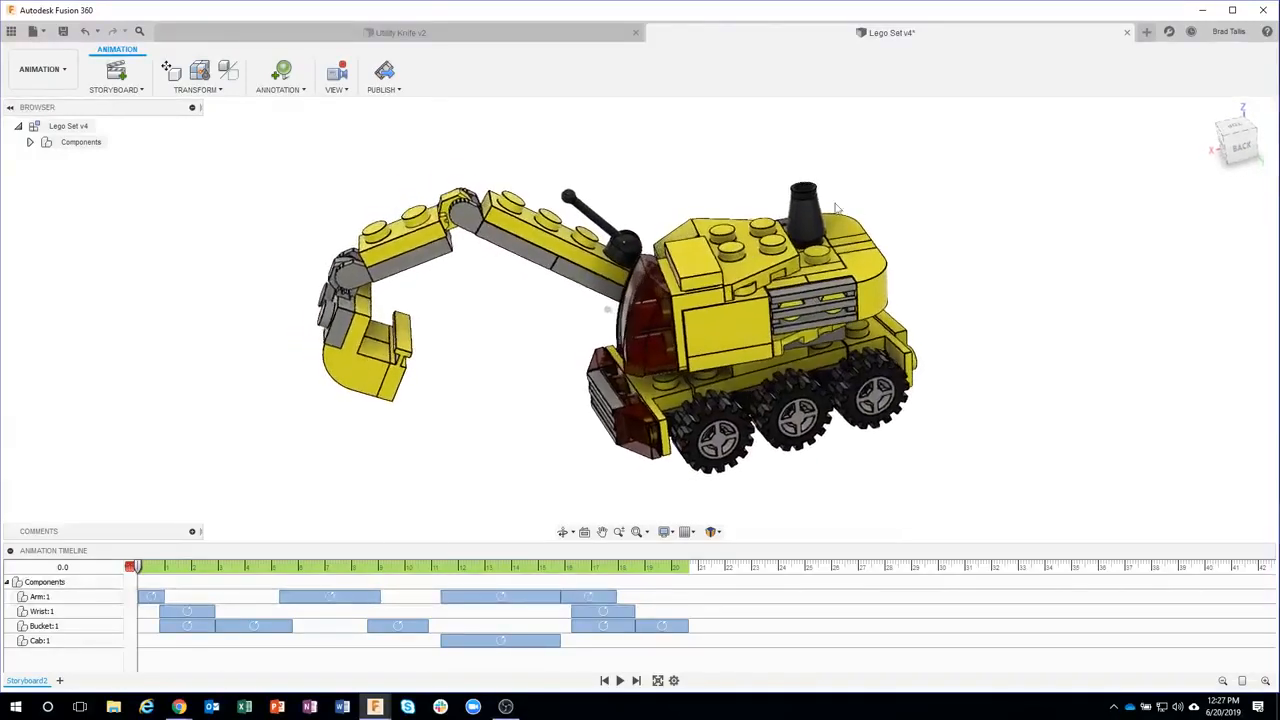
{"action": "left_click", "coordinate": [62, 73]}
{"action": "left_click", "coordinate": [55, 103]}
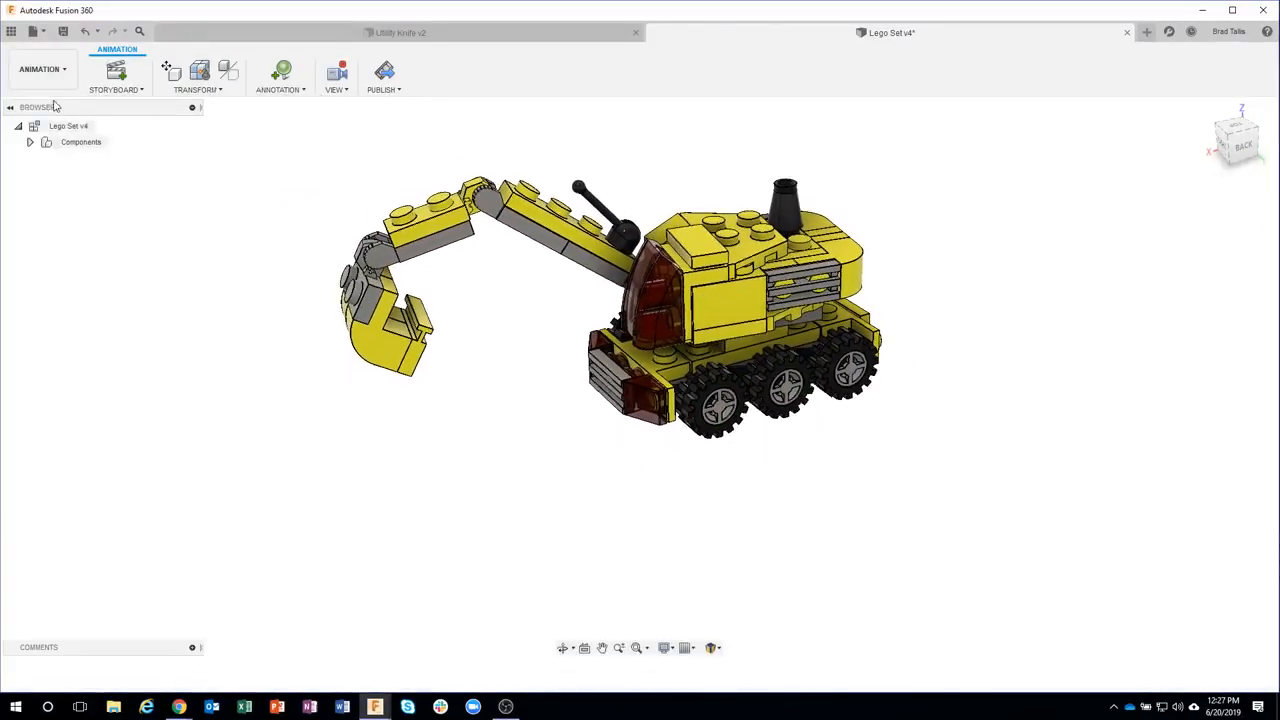
Drag the excavator's arm, bucket and cab through their joint motions, then revert the positions
{"action": "middle_click_drag", "start_coordinate": [686, 269], "coordinate": [818, 256], "text": "shift"}
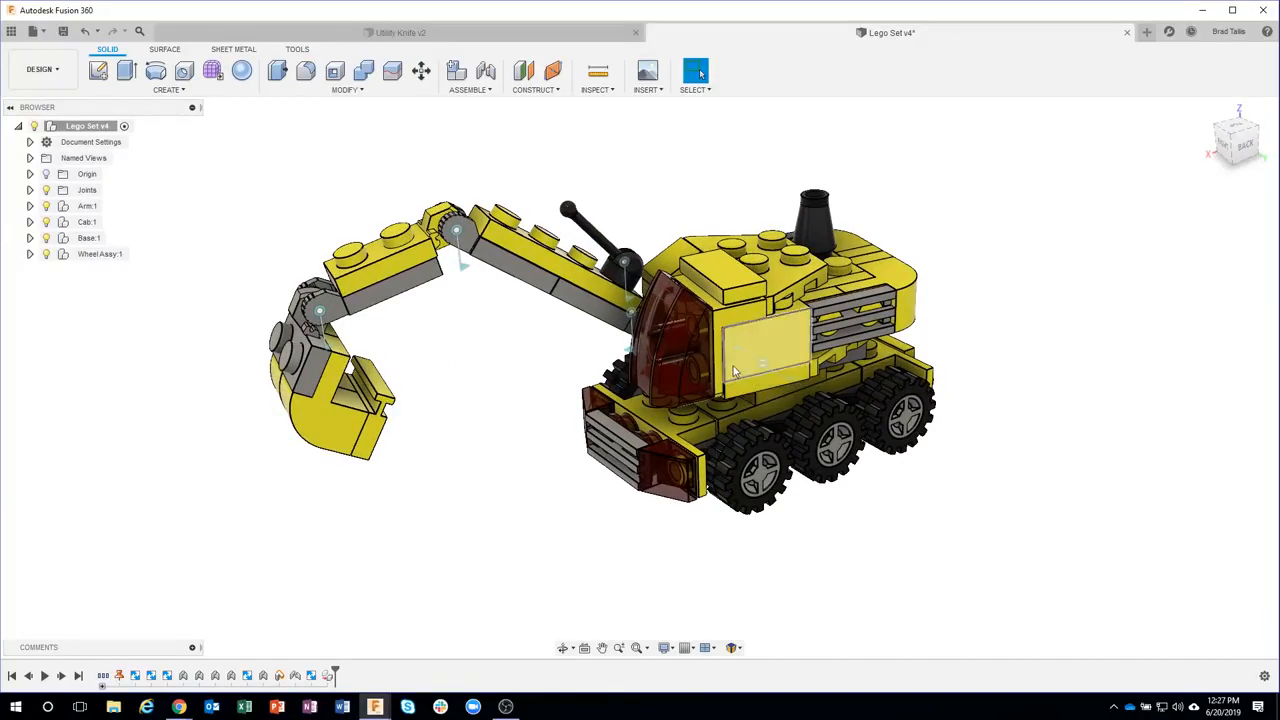
{"action": "left_click_drag", "start_coordinate": [733, 366], "coordinate": [784, 389]}
{"action": "mouse_move", "coordinate": [456, 347]}
{"action": "left_mouse_down"}
{"action": "mouse_move", "coordinate": [468, 362]}
{"action": "mouse_move", "coordinate": [442, 340]}
{"action": "mouse_move", "coordinate": [457, 362]}
{"action": "left_mouse_up"}
{"action": "left_click_drag", "start_coordinate": [541, 270], "coordinate": [584, 216]}
{"action": "left_click_drag", "start_coordinate": [453, 375], "coordinate": [410, 370]}
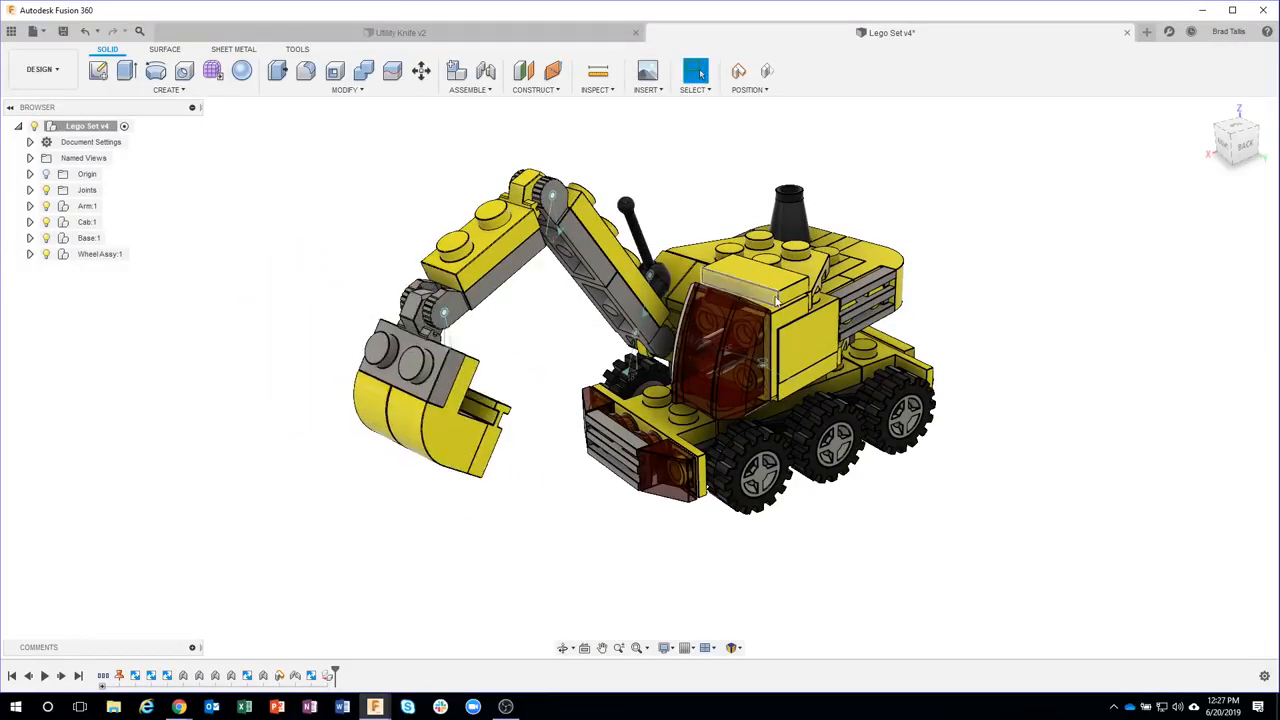
{"action": "left_click_drag", "start_coordinate": [765, 300], "coordinate": [720, 291]}
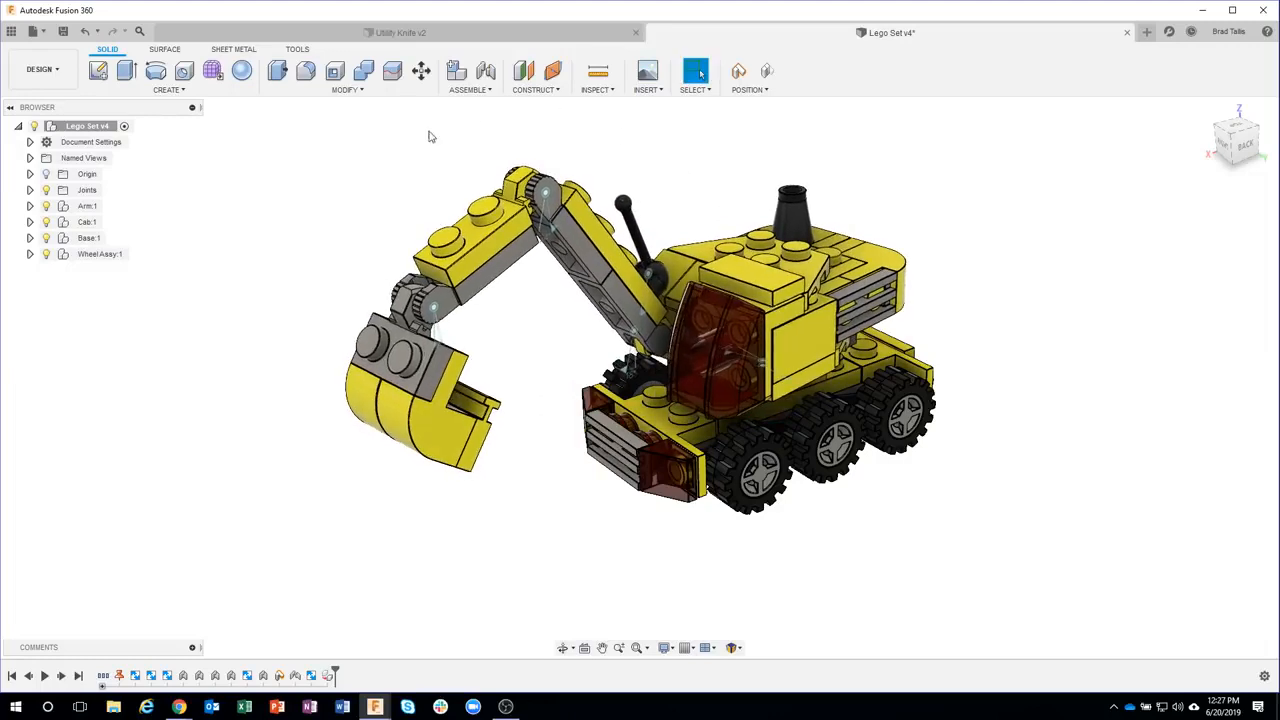
{"action": "left_click", "coordinate": [766, 74]}
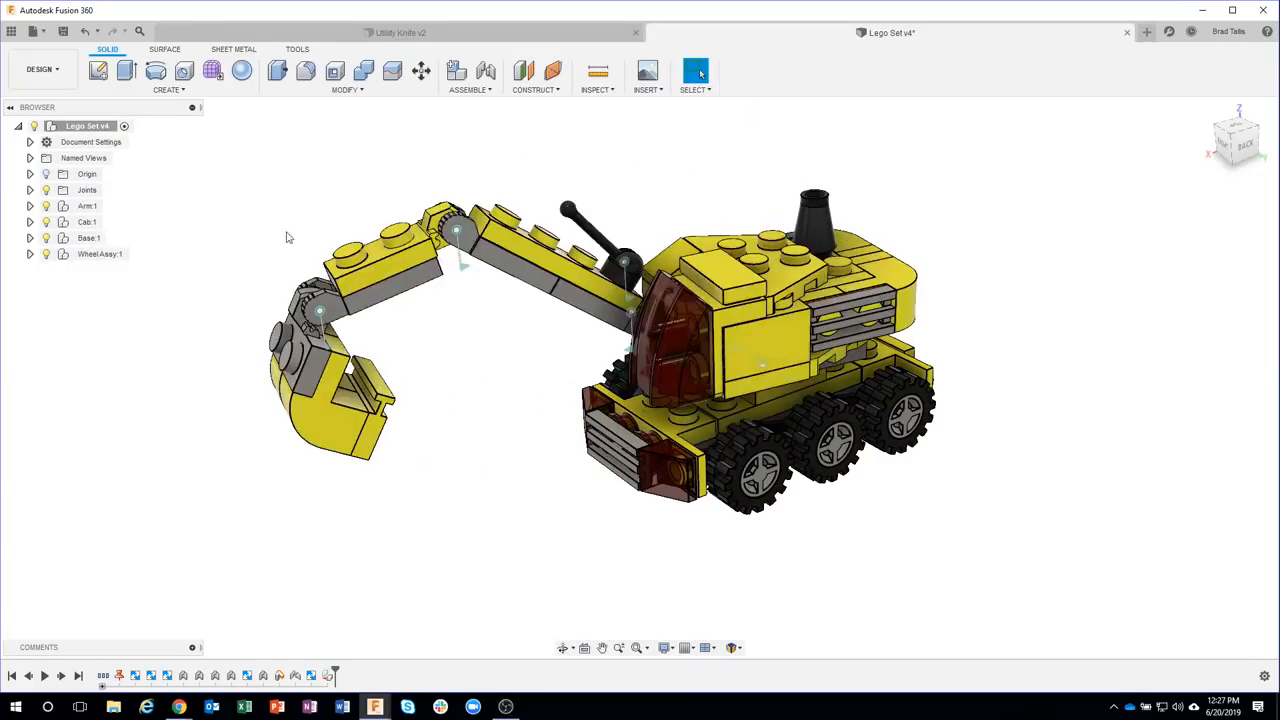
Return to the Animation workspace and start a new storyboard, opening its storyboard type options
{"action": "left_click", "coordinate": [45, 69]}
{"action": "left_click", "coordinate": [50, 172]}
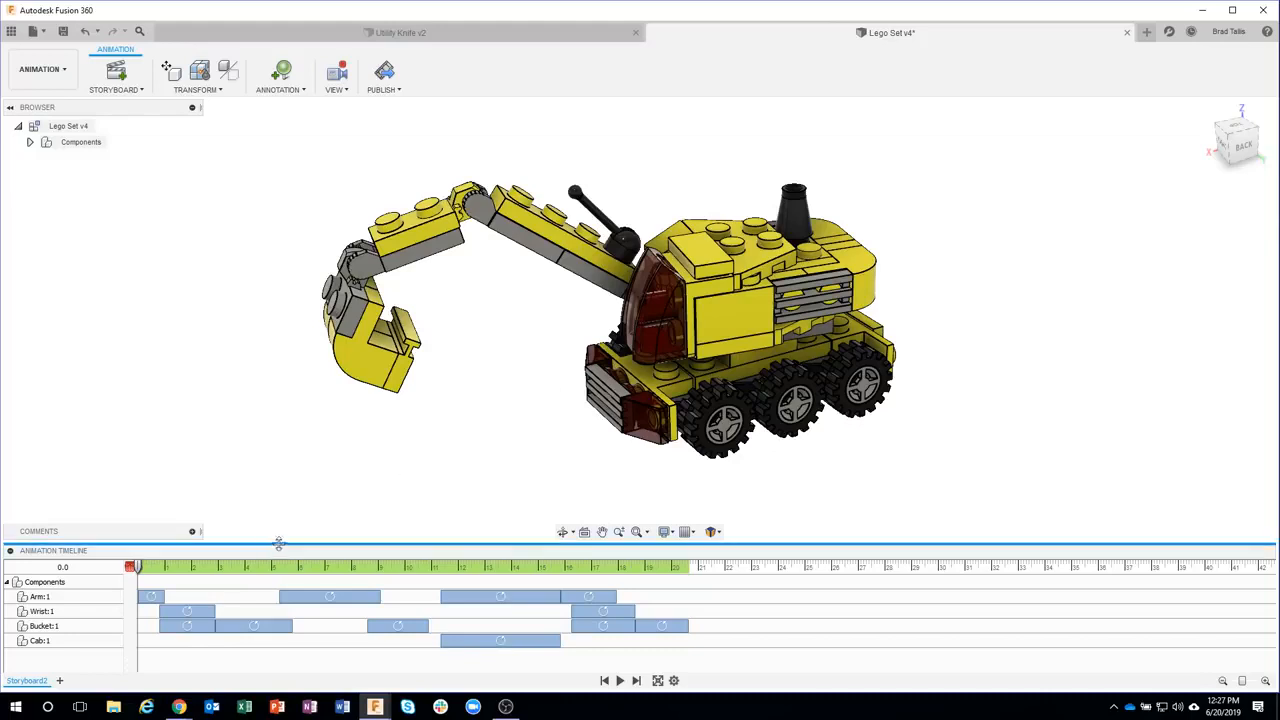
{"action": "left_click", "coordinate": [60, 682]}
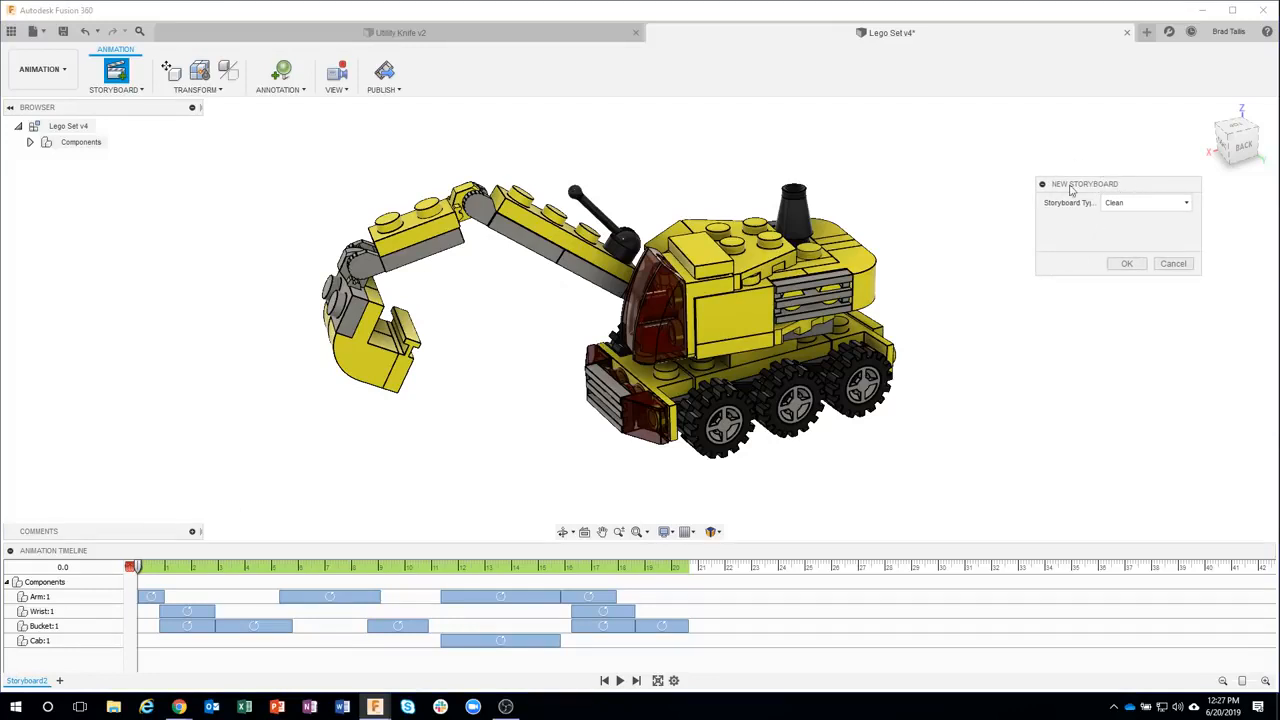
{"action": "left_click", "coordinate": [1140, 205]}
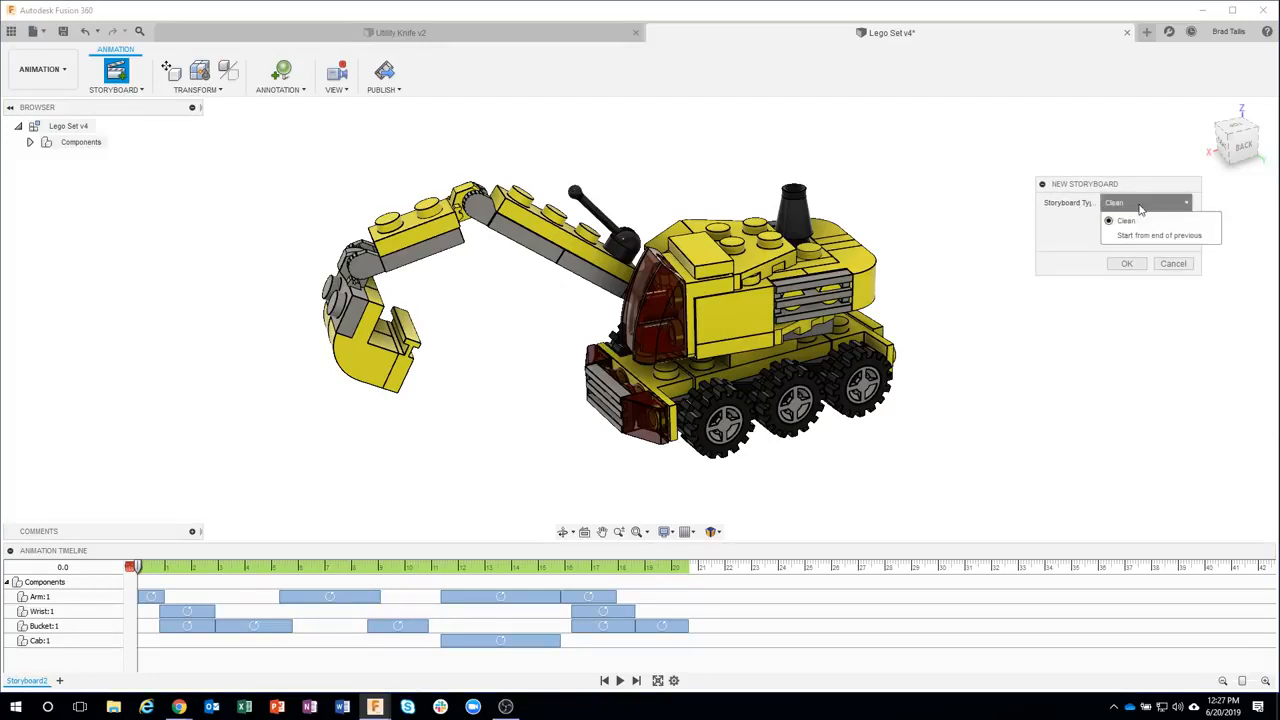
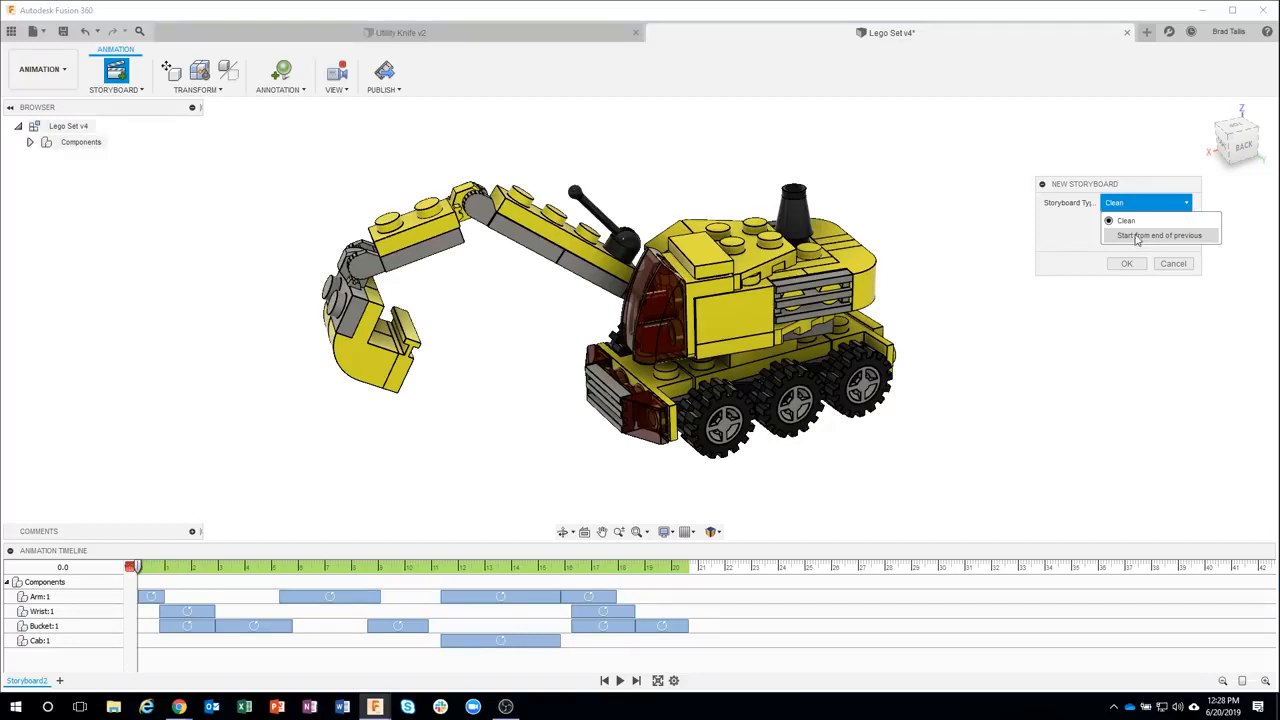
Confirm the new storyboard and move the playhead back to the start of the timeline
{"action": "left_click", "coordinate": [1133, 267]}
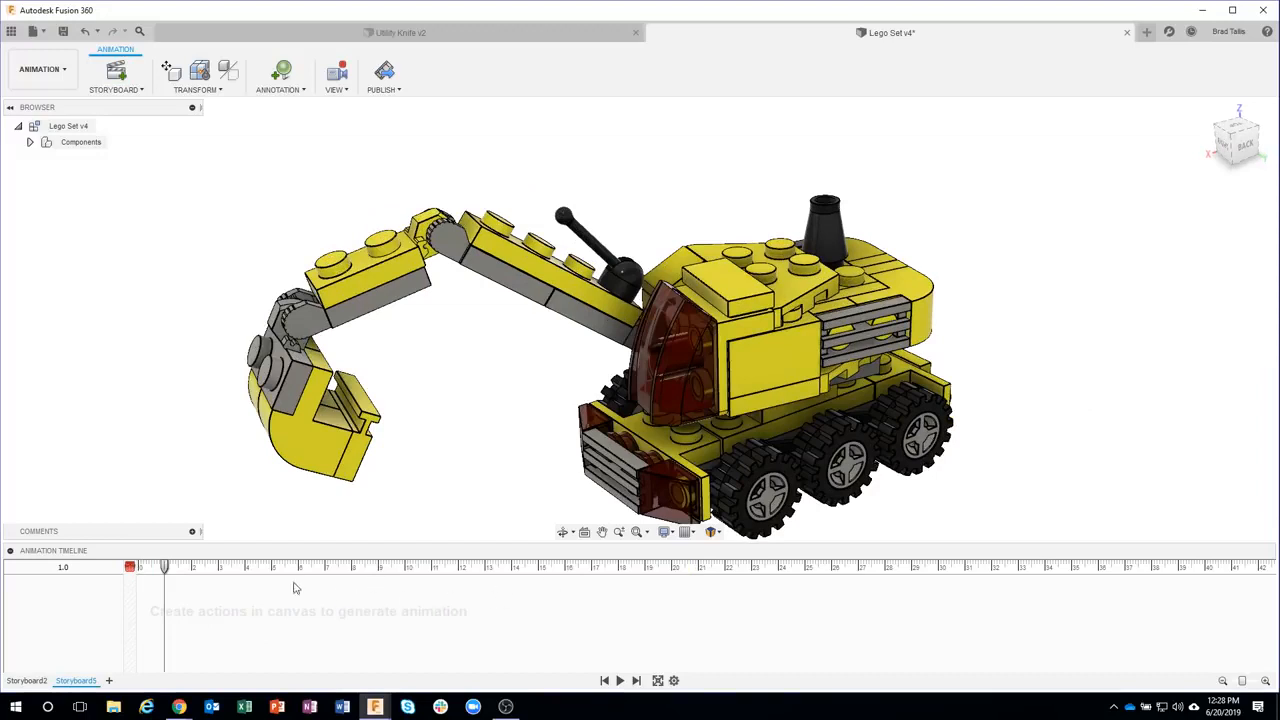
{"action": "left_click_drag", "start_coordinate": [165, 568], "coordinate": [132, 568]}
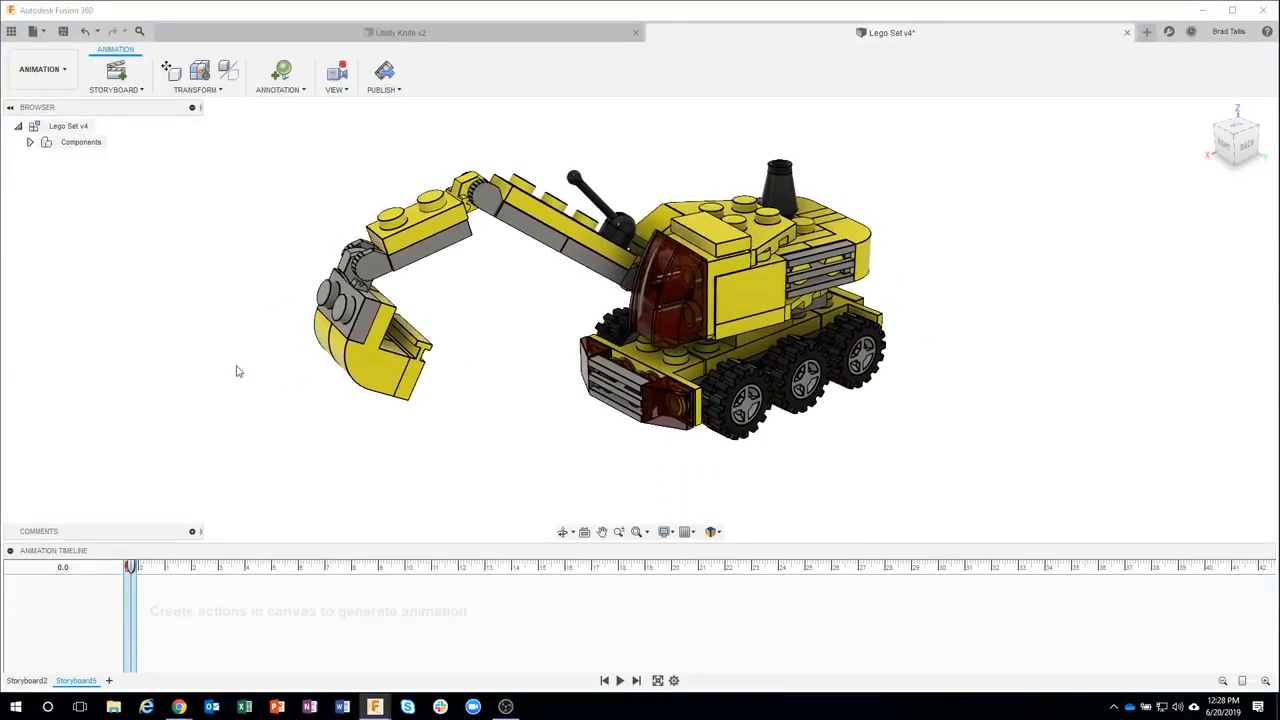
Expand the component tree and inspect the Arm, Wrist and Bucket subcomponents of the excavator
{"action": "left_click", "coordinate": [31, 142]}
{"action": "left_click", "coordinate": [42, 159]}
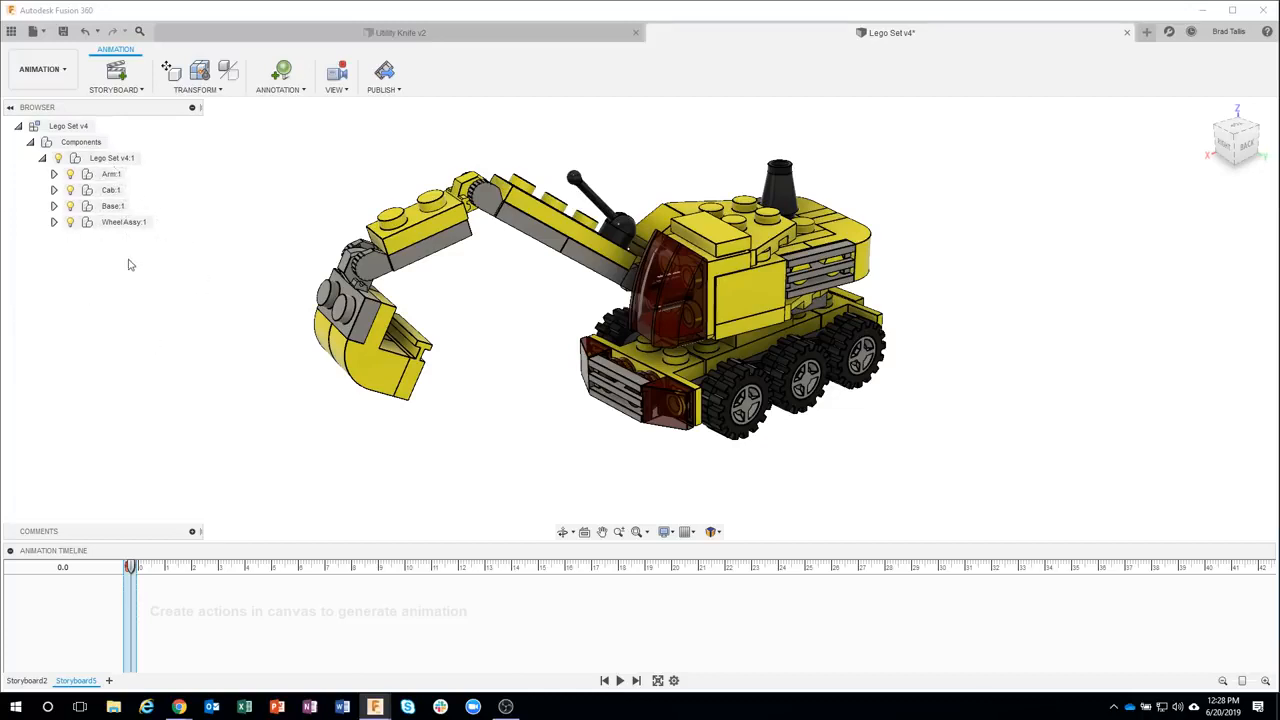
{"action": "left_click", "coordinate": [113, 175]}
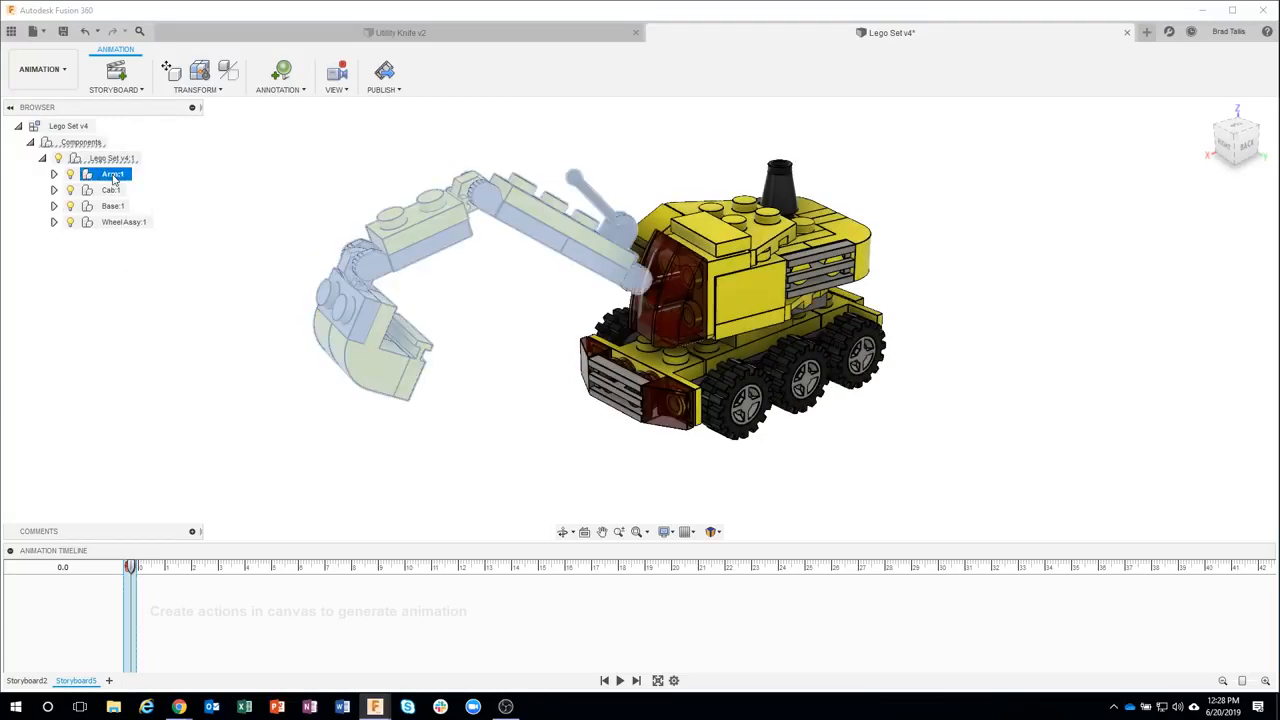
{"action": "left_click", "coordinate": [54, 175]}
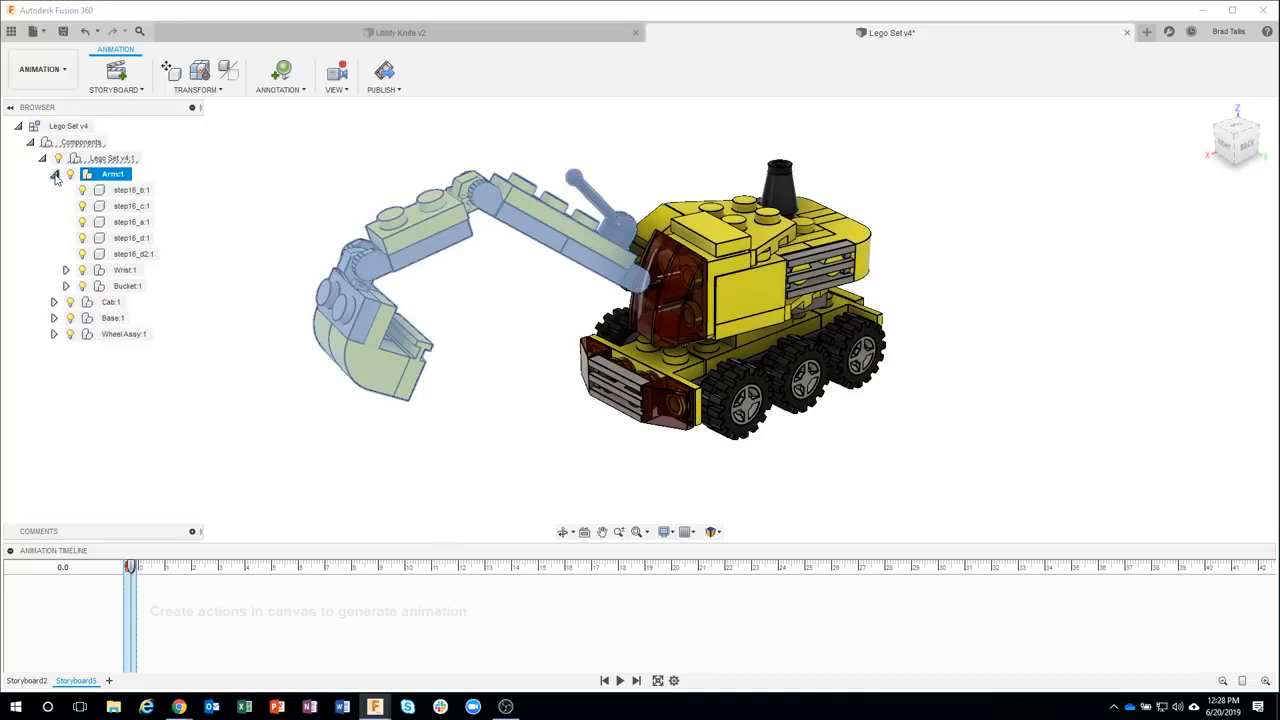
{"action": "left_click", "coordinate": [124, 270]}
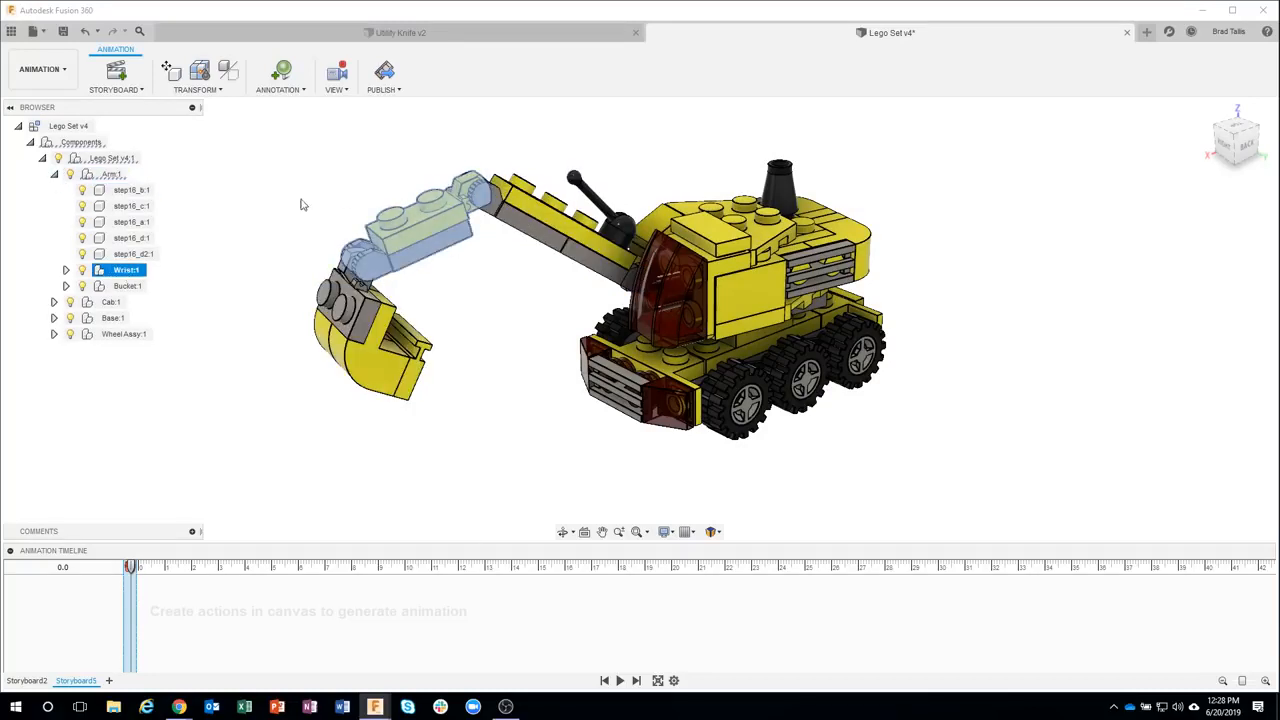
{"action": "left_click", "coordinate": [64, 271]}
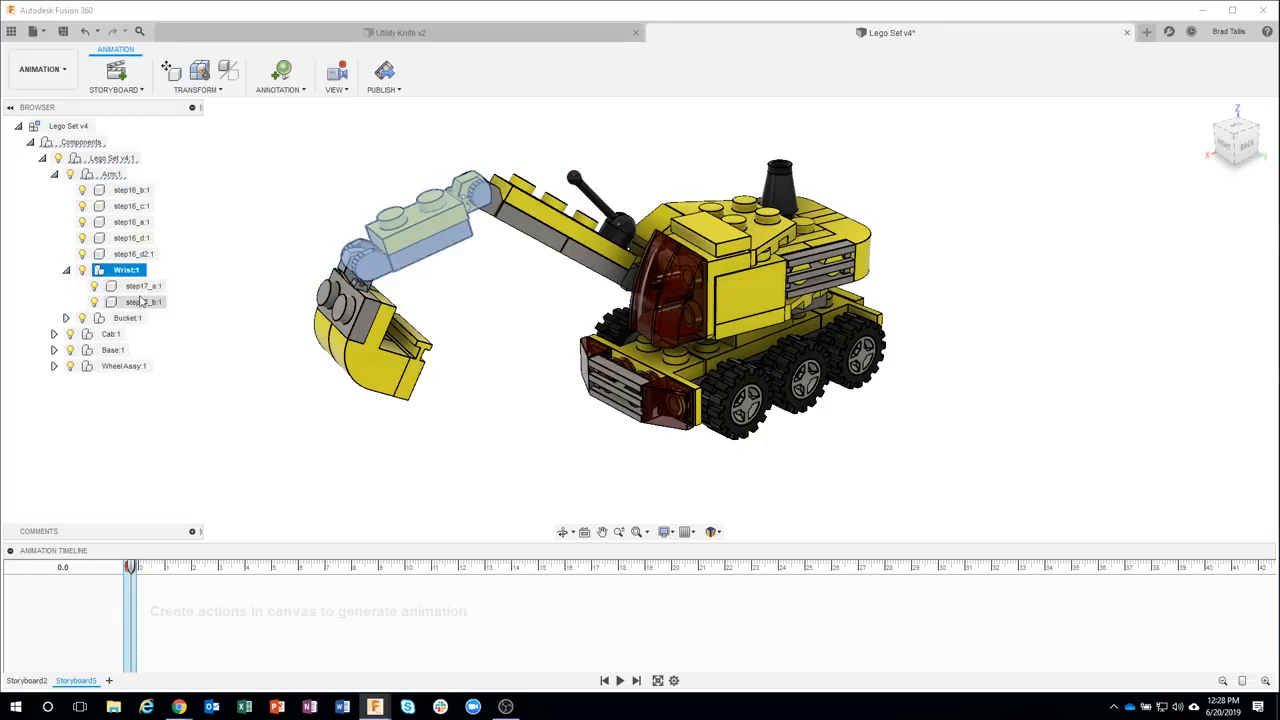
{"action": "left_click", "coordinate": [66, 270]}
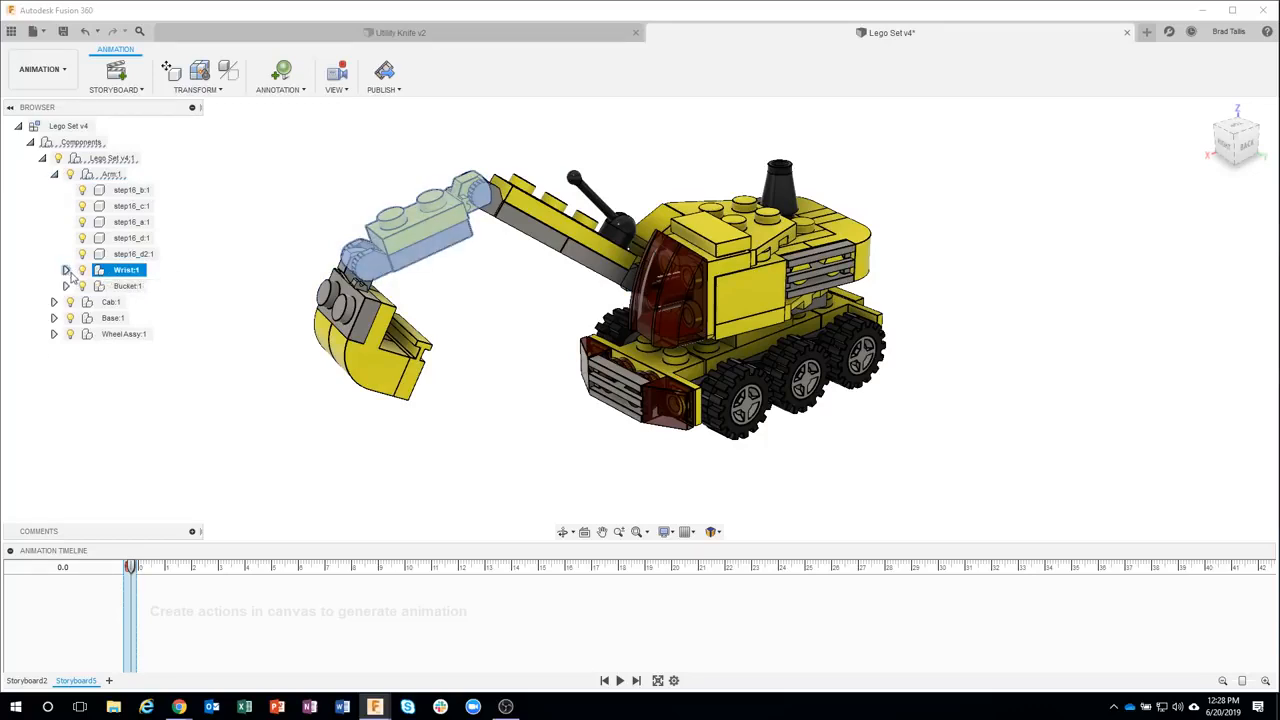
{"action": "left_click", "coordinate": [132, 287]}
{"action": "left_click", "coordinate": [66, 286]}
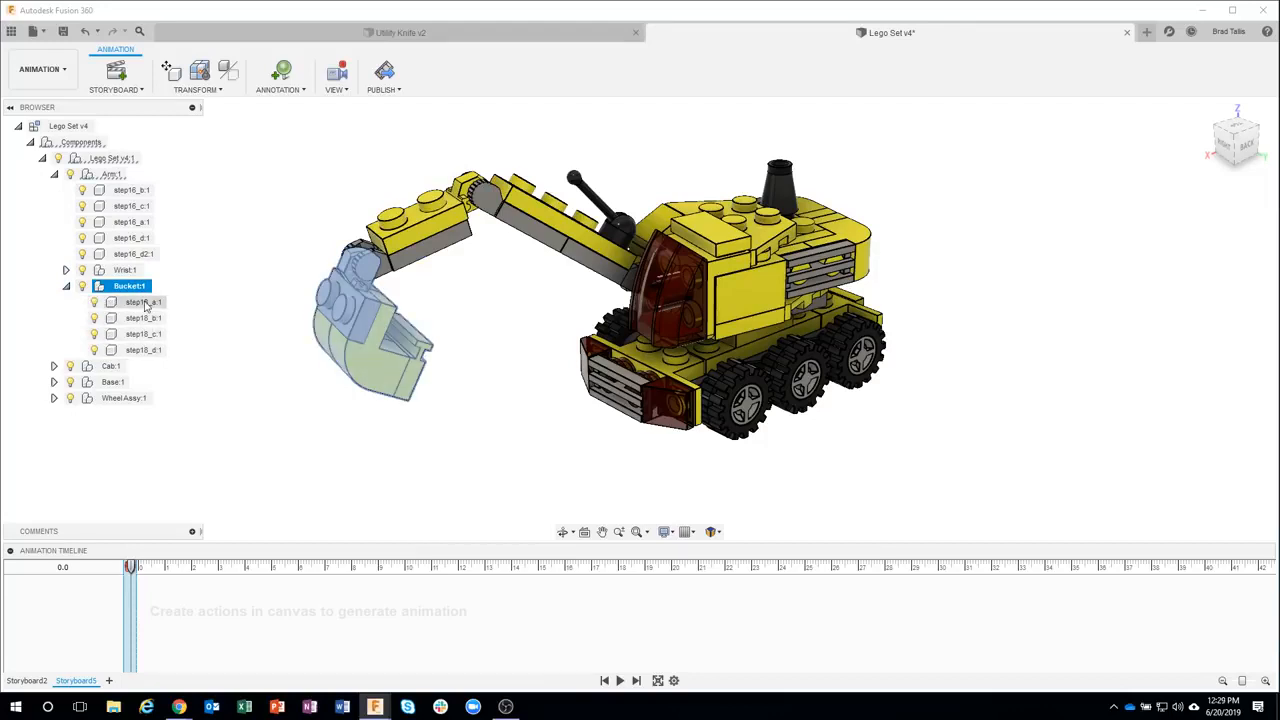
{"action": "left_click", "coordinate": [66, 286]}
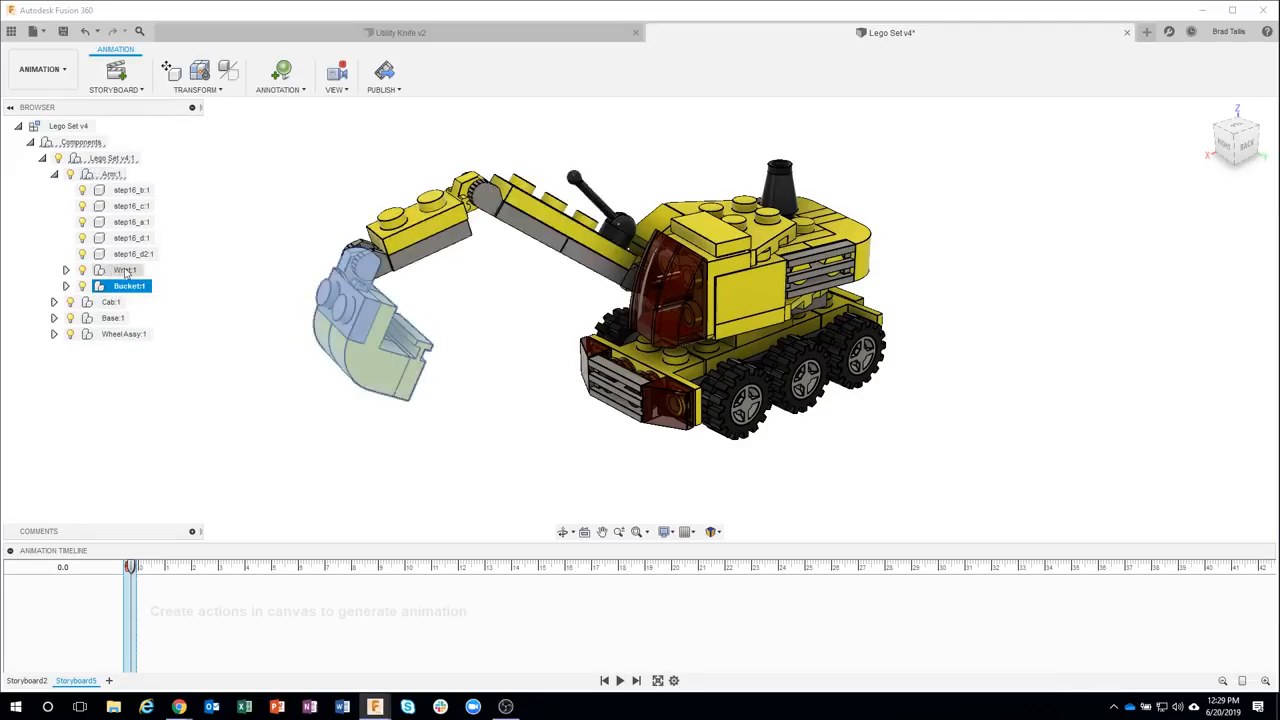
Inspect the Cab, Base and Wheel Assy components in the browser, then collapse them
{"action": "left_click", "coordinate": [54, 174]}
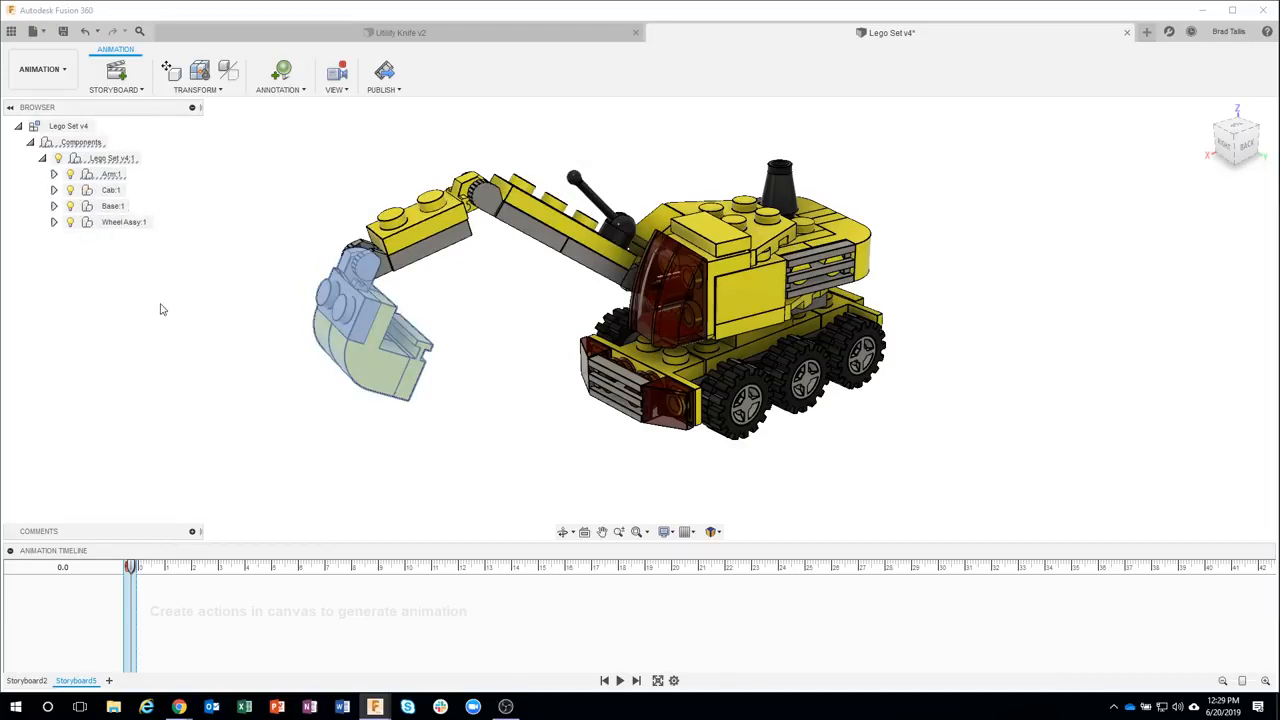
{"action": "left_click", "coordinate": [112, 178]}
{"action": "left_click", "coordinate": [110, 190]}
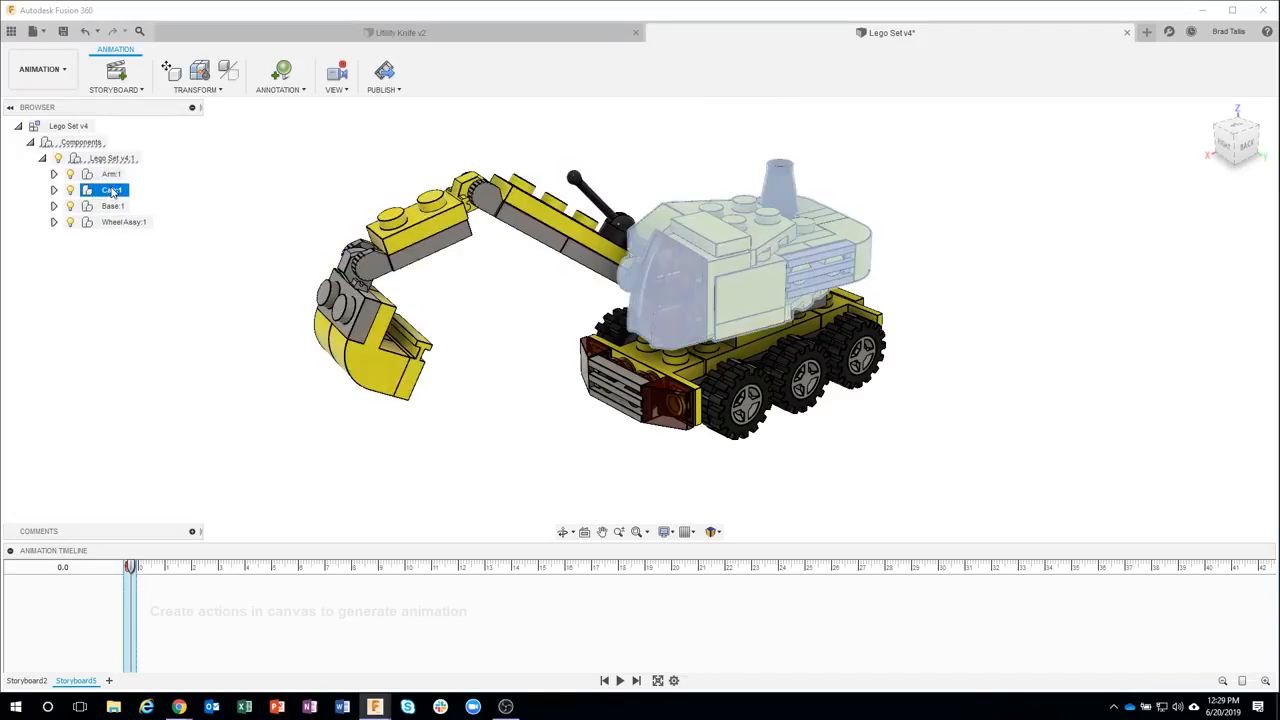
{"action": "left_click", "coordinate": [54, 190]}
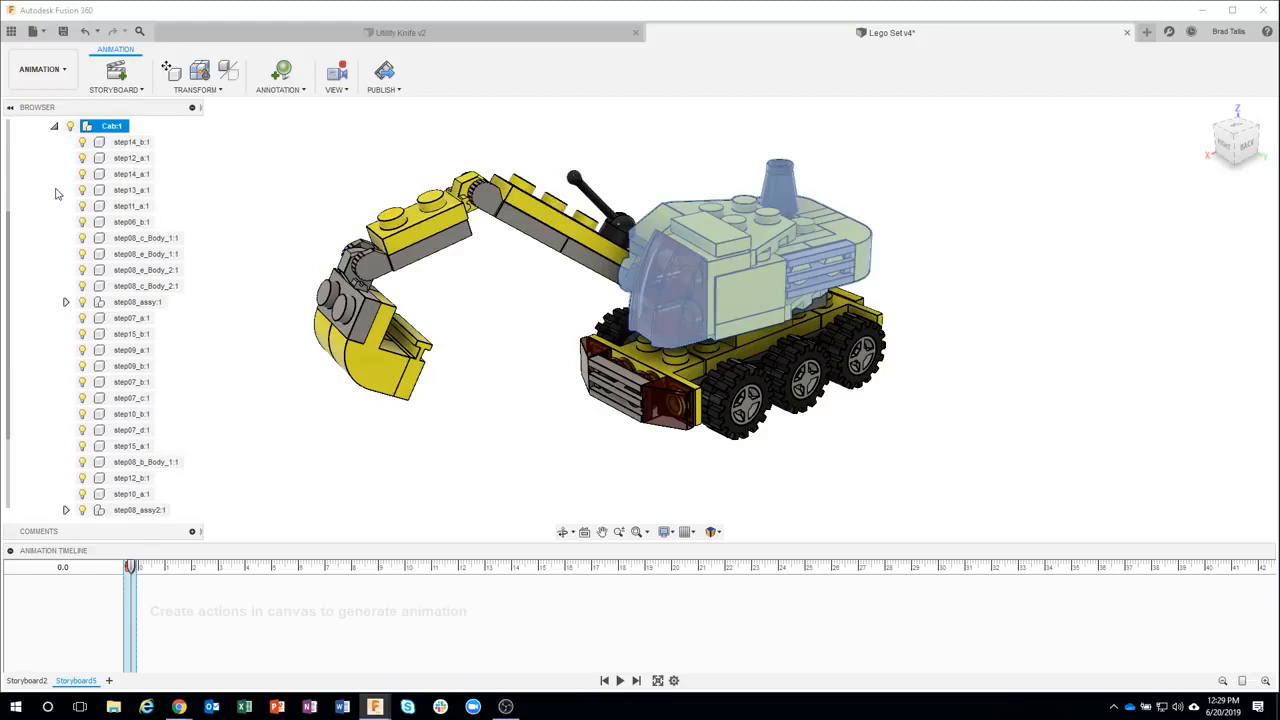
{"action": "left_click", "coordinate": [54, 126]}
{"action": "left_click", "coordinate": [111, 207]}
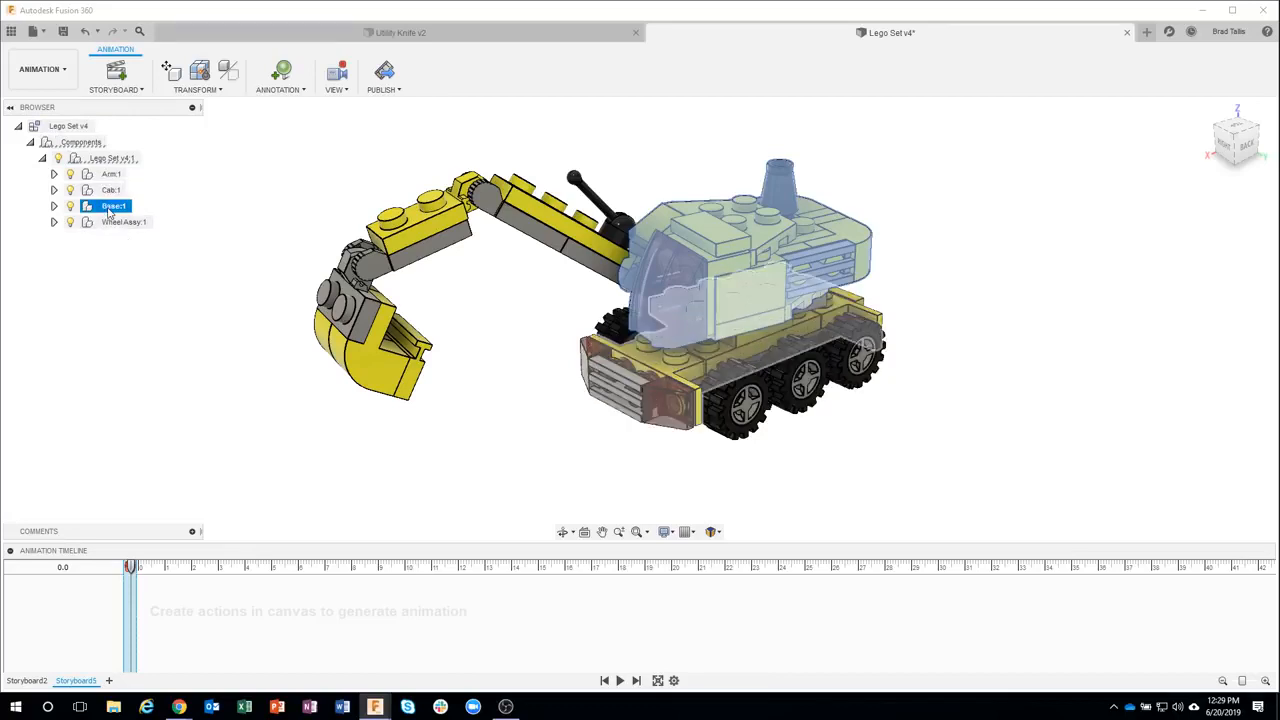
{"action": "left_click", "coordinate": [111, 224]}
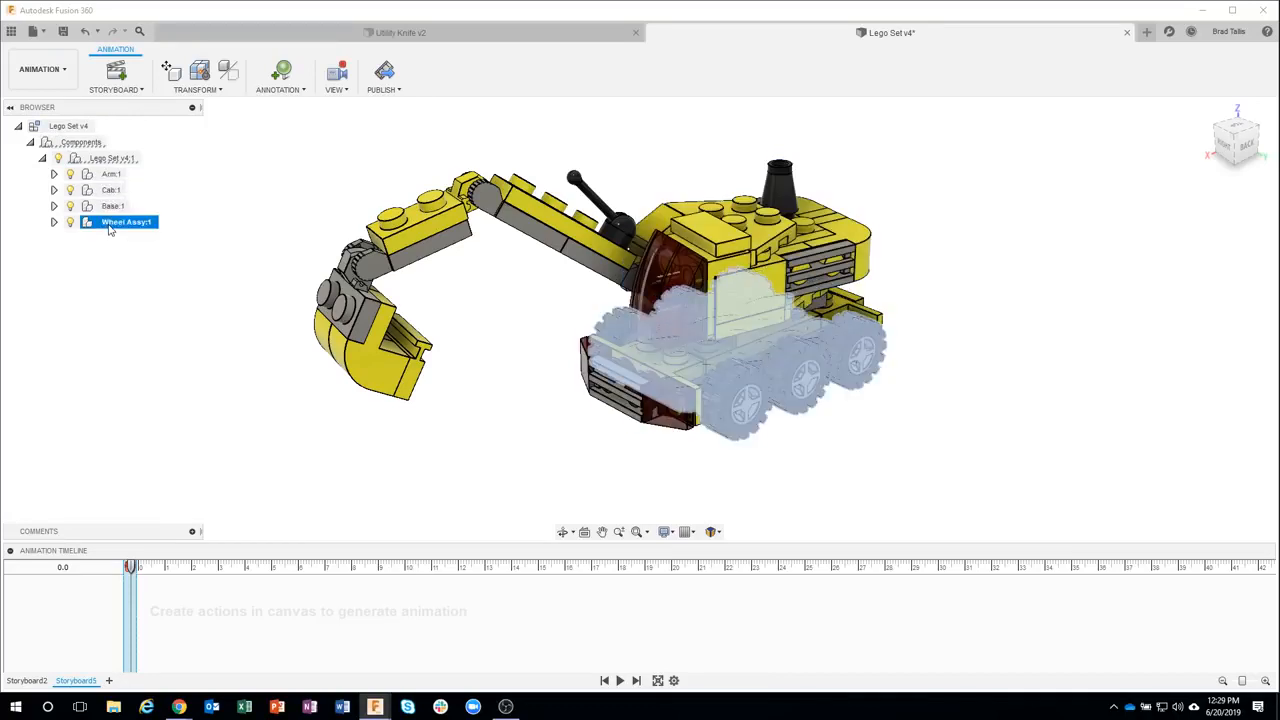
{"action": "left_click", "coordinate": [54, 222]}
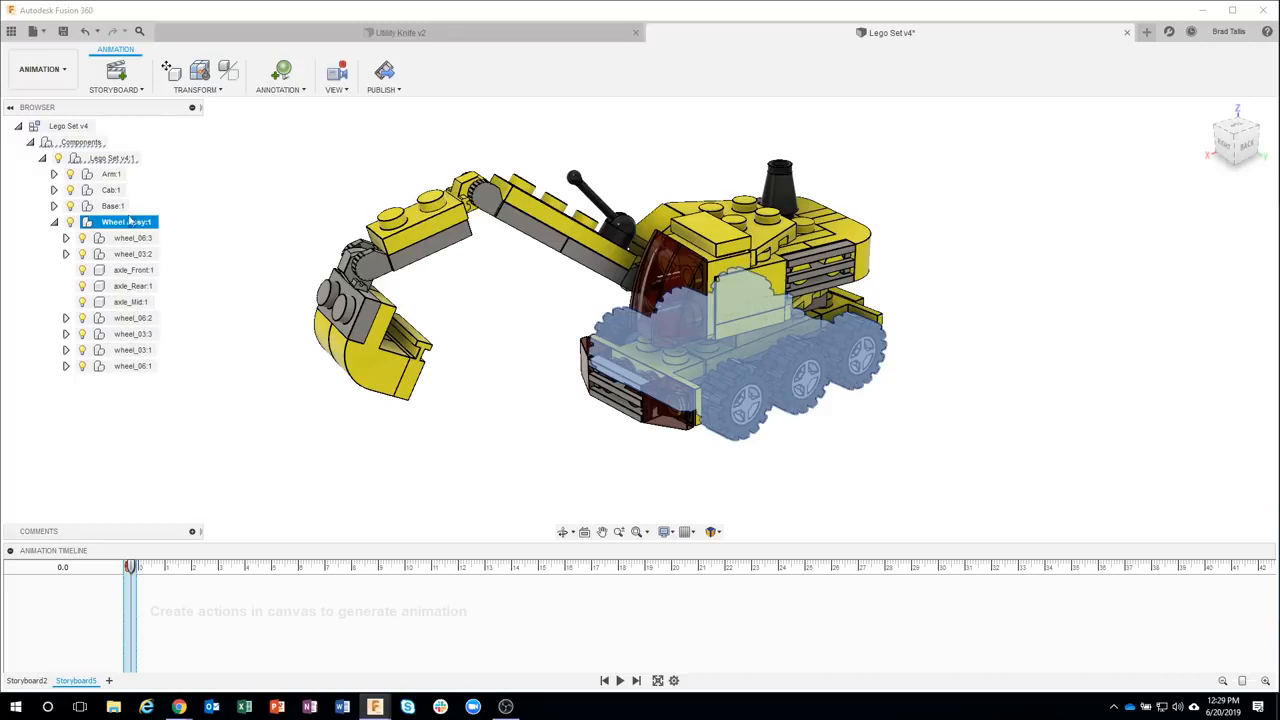
{"action": "left_click", "coordinate": [54, 222]}
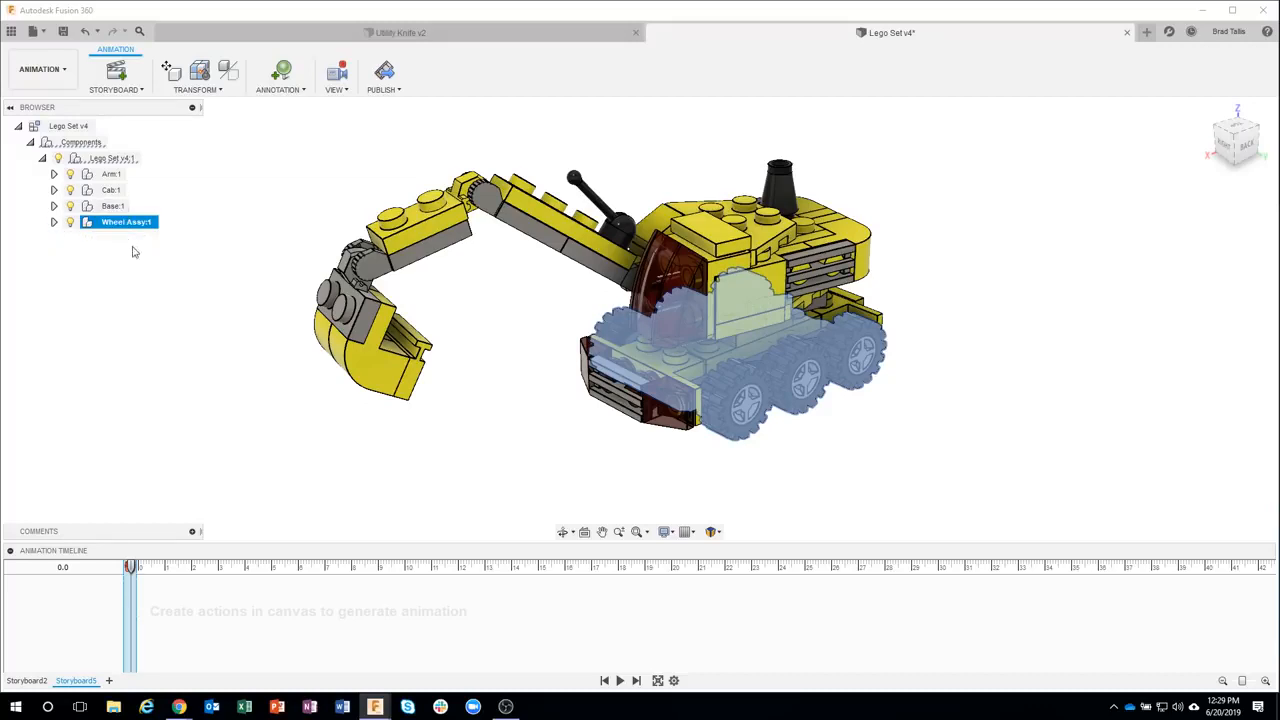
{"action": "left_click", "coordinate": [109, 316]}
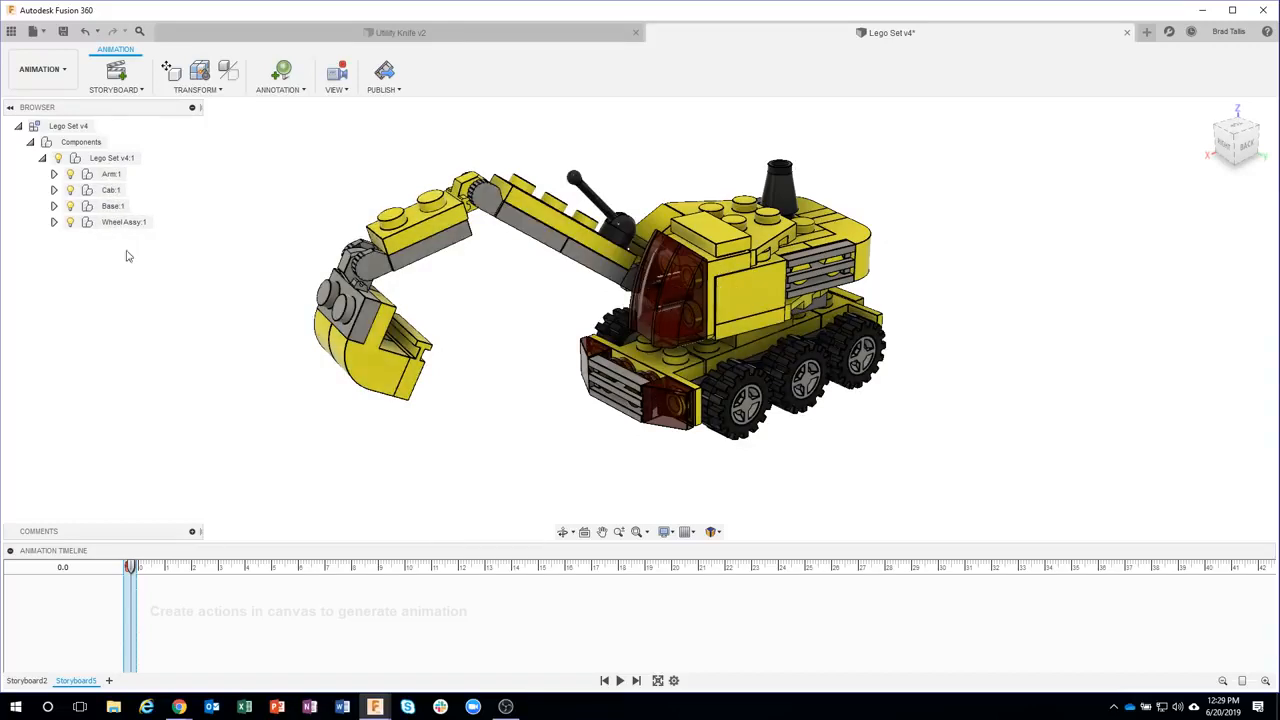
Try to auto-explode the assembly one level without a selection
{"action": "left_click", "coordinate": [198, 92]}
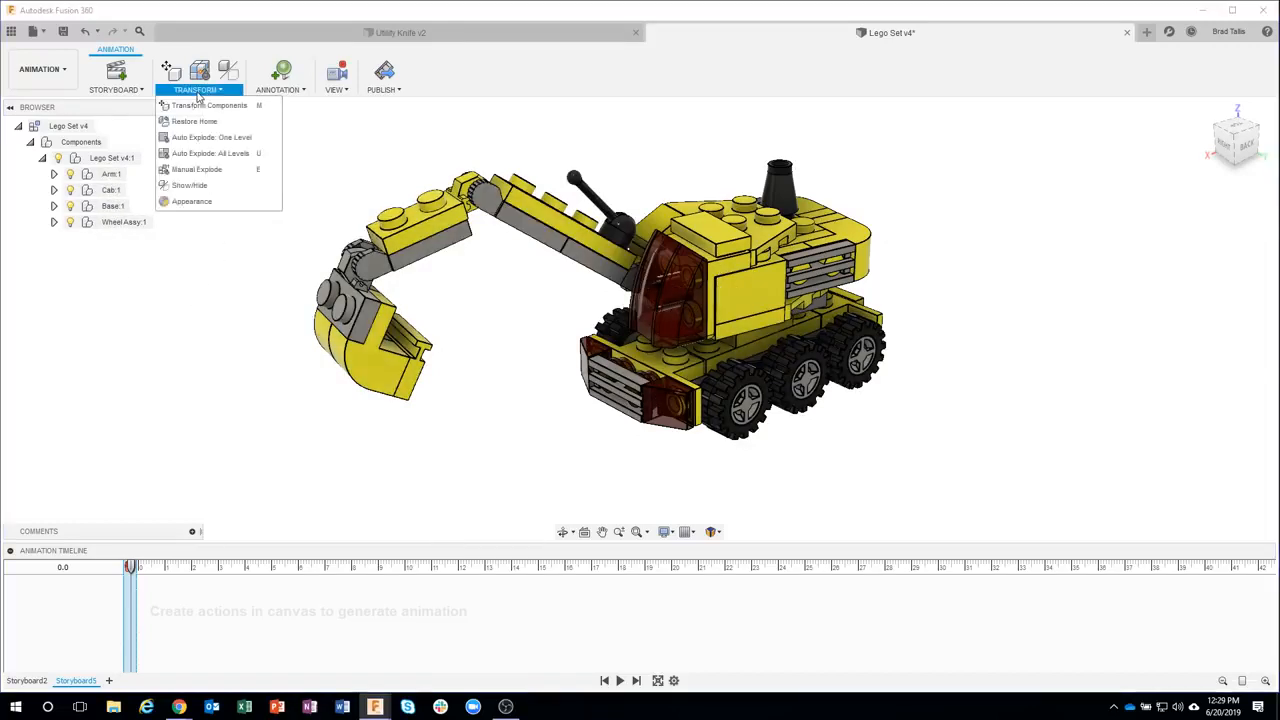
{"action": "left_click", "coordinate": [229, 139]}
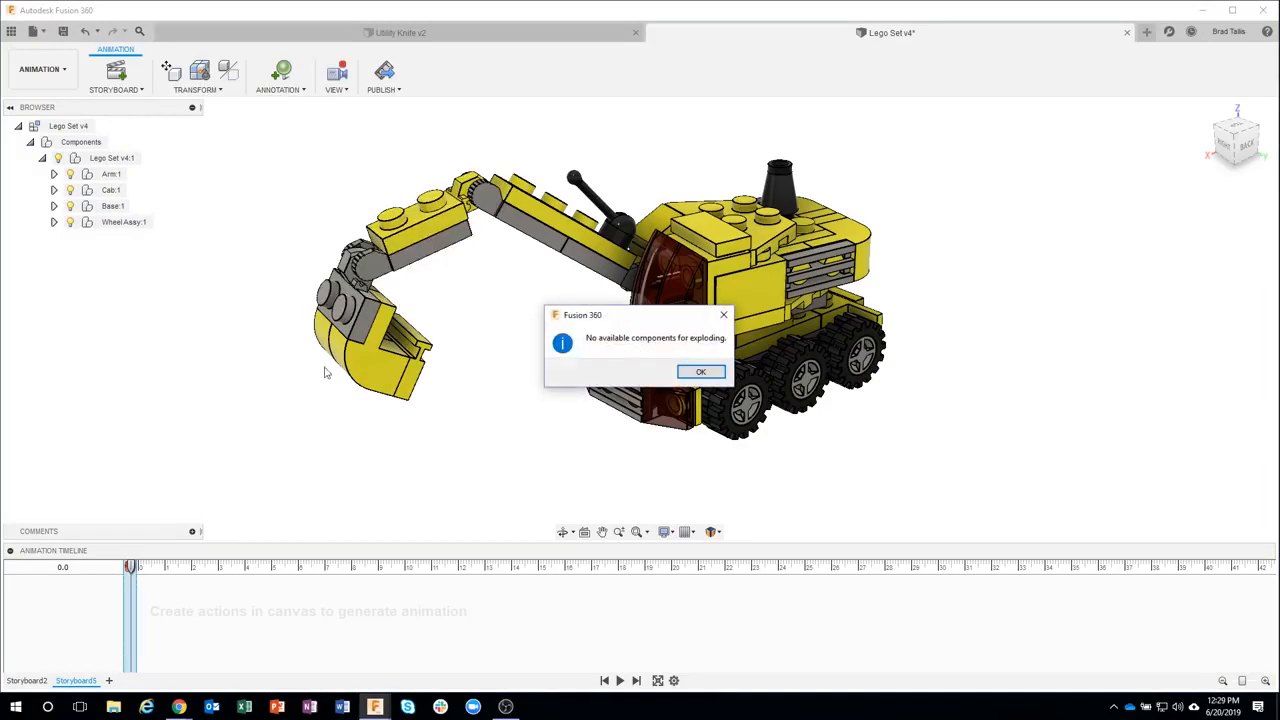
{"action": "left_click", "coordinate": [698, 370]}
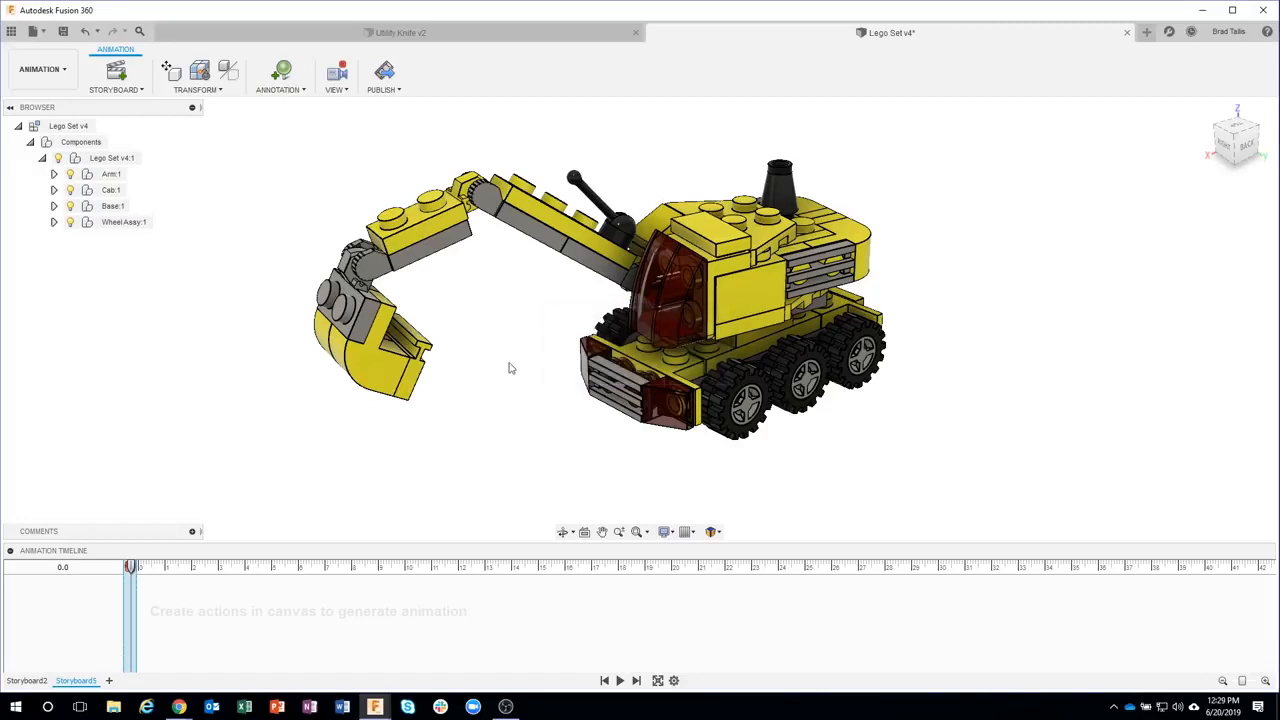
Select the top-level Lego Set v4:1 component and auto-explode it one level
{"action": "left_click", "coordinate": [110, 160]}
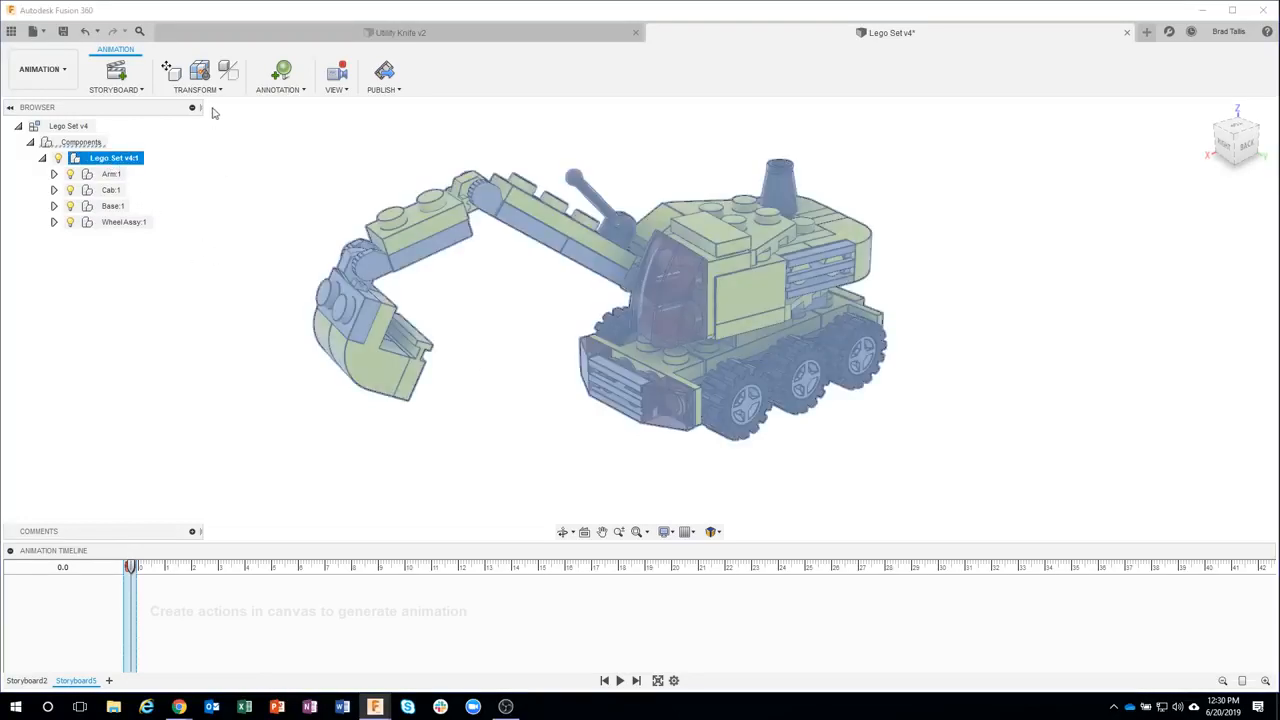
{"action": "left_click", "coordinate": [204, 90]}
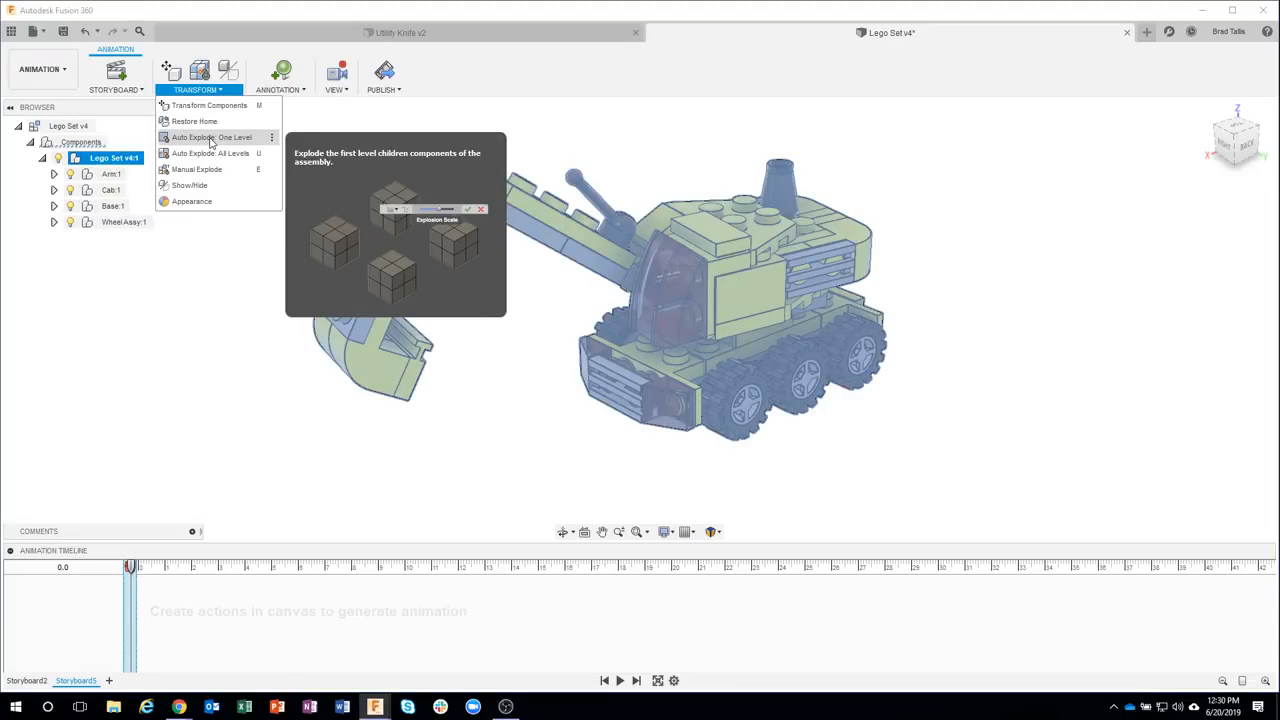
{"action": "left_click", "coordinate": [210, 140]}
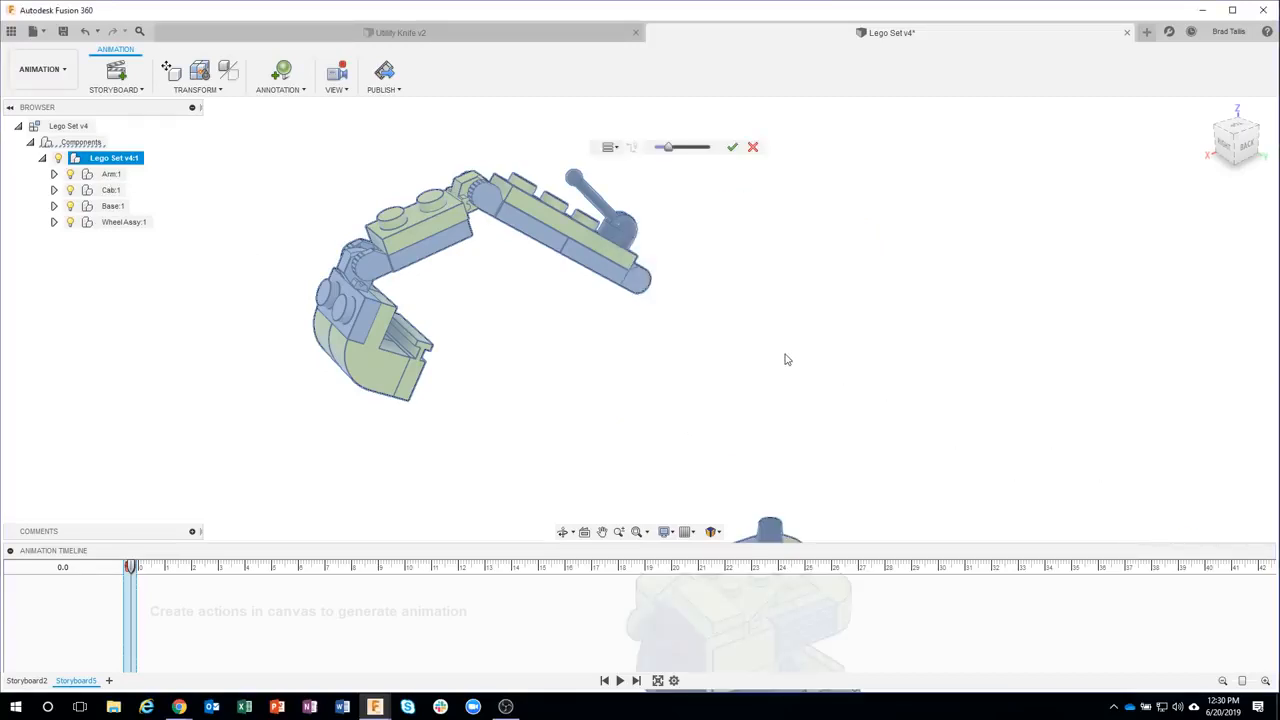
Adjust the explosion scale of the exploded excavator components
{"action": "scroll", "coordinate": [774, 357], "scroll_direction": "down", "scroll_amount": 4}
{"action": "middle_click_drag", "start_coordinate": [791, 355], "coordinate": [698, 240]}
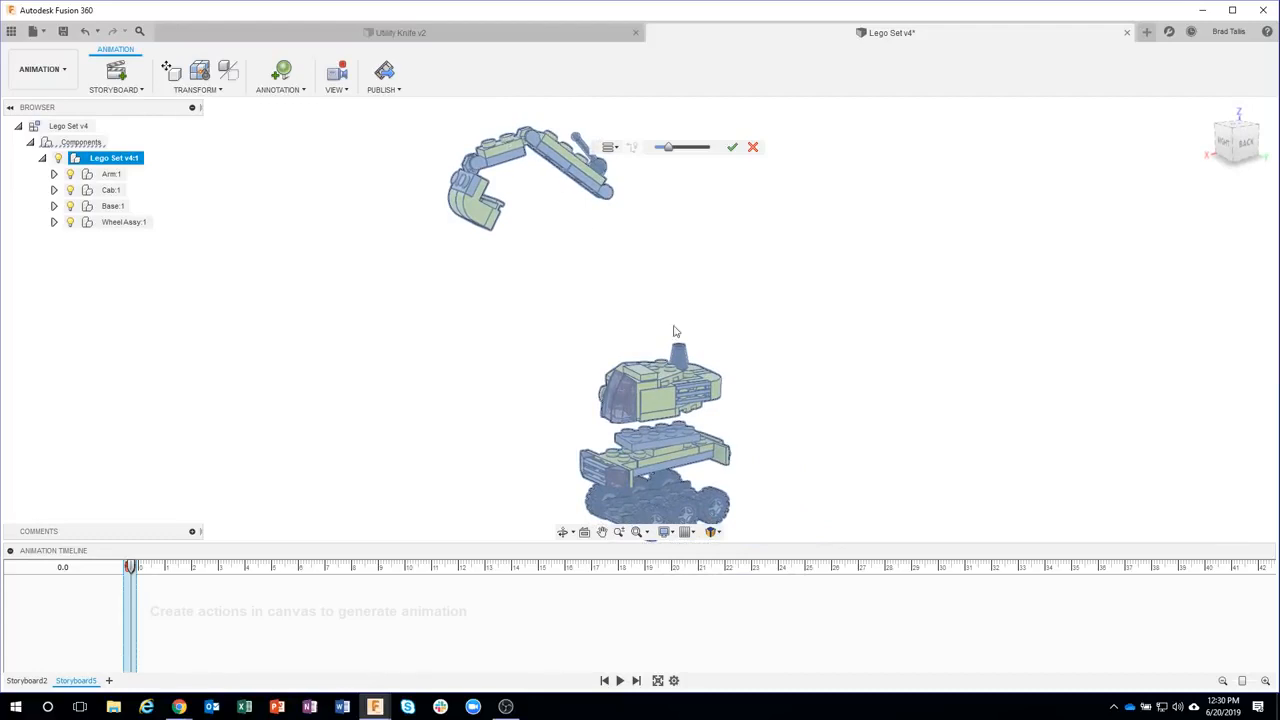
{"action": "middle_click_drag", "start_coordinate": [674, 331], "coordinate": [675, 388], "text": "shift"}
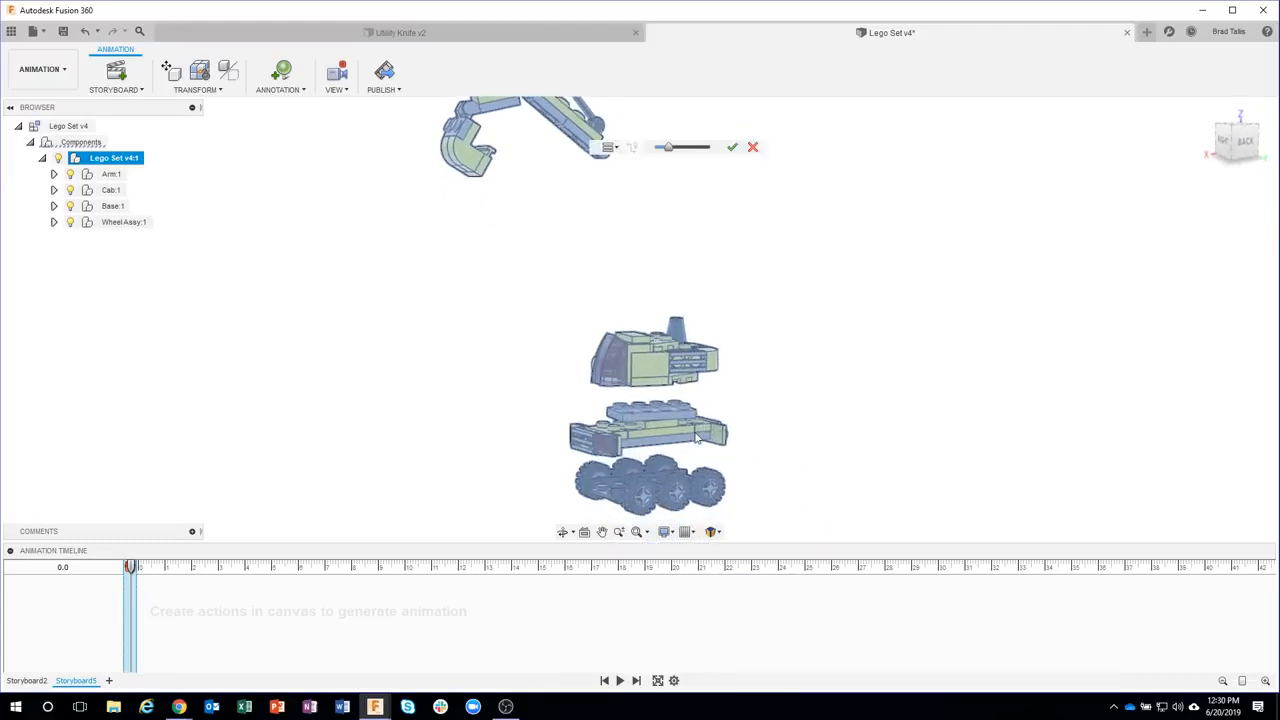
{"action": "middle_click_drag", "start_coordinate": [698, 439], "coordinate": [672, 442], "text": "shift"}
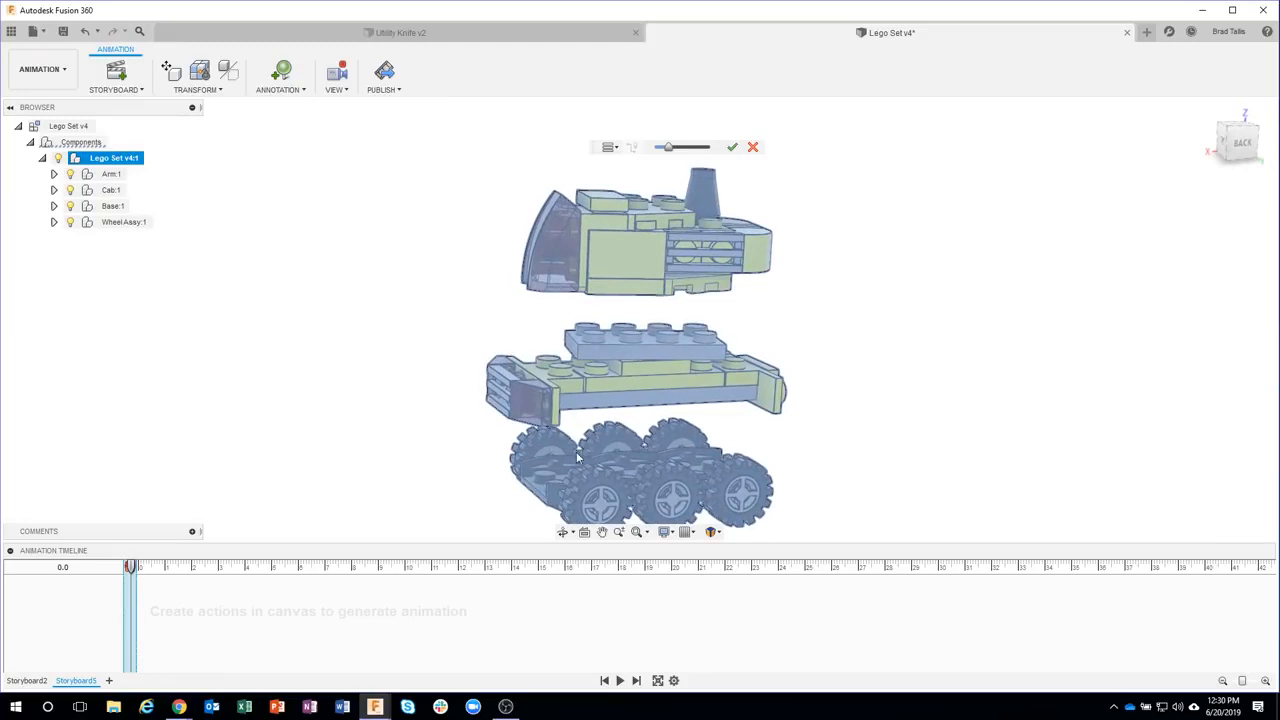
{"action": "middle_click_drag", "start_coordinate": [577, 458], "coordinate": [700, 416], "text": "shift"}
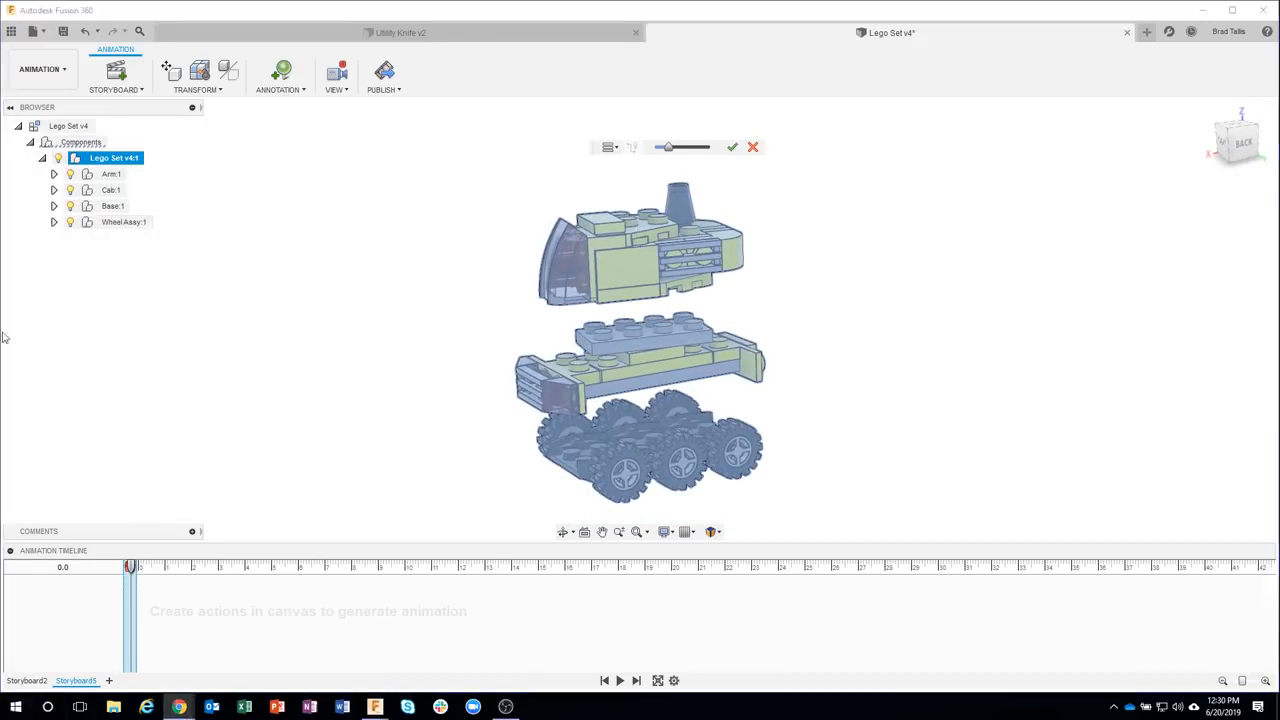
{"action": "left_click", "coordinate": [669, 148]}
{"action": "left_click_drag", "start_coordinate": [672, 148], "coordinate": [673, 150]}
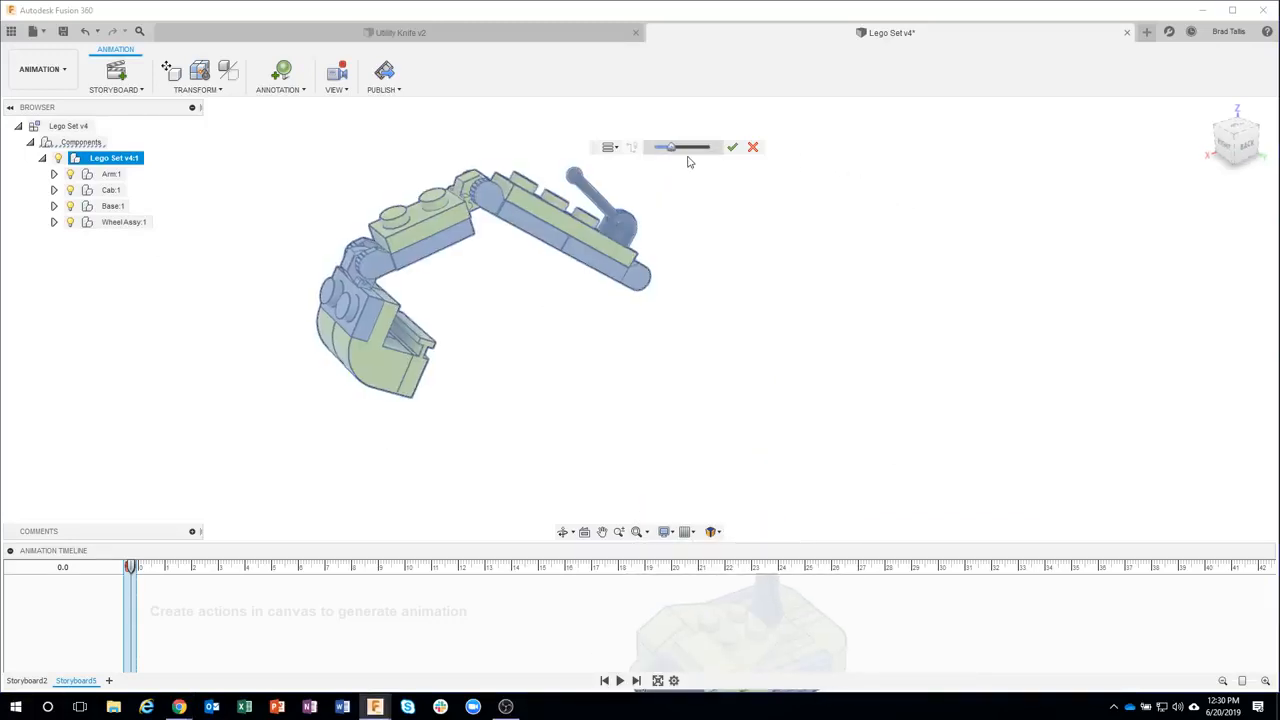
Auto-explode the excavator with the playhead at 3 seconds and a larger explosion scale
{"action": "scroll", "coordinate": [716, 349], "scroll_direction": "down", "scroll_amount": 5}
{"action": "middle_click_drag", "start_coordinate": [716, 349], "coordinate": [621, 294], "text": "shift"}
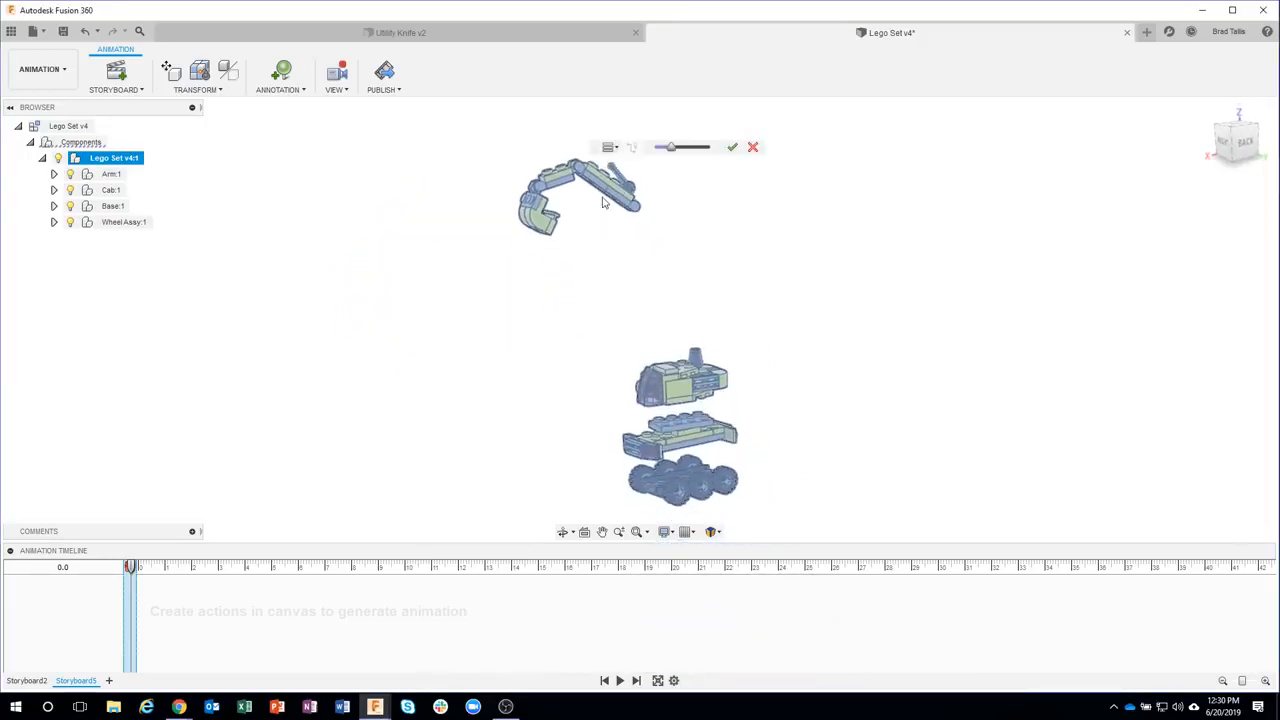
{"action": "middle_click_drag", "start_coordinate": [694, 354], "coordinate": [694, 311], "text": "shift"}
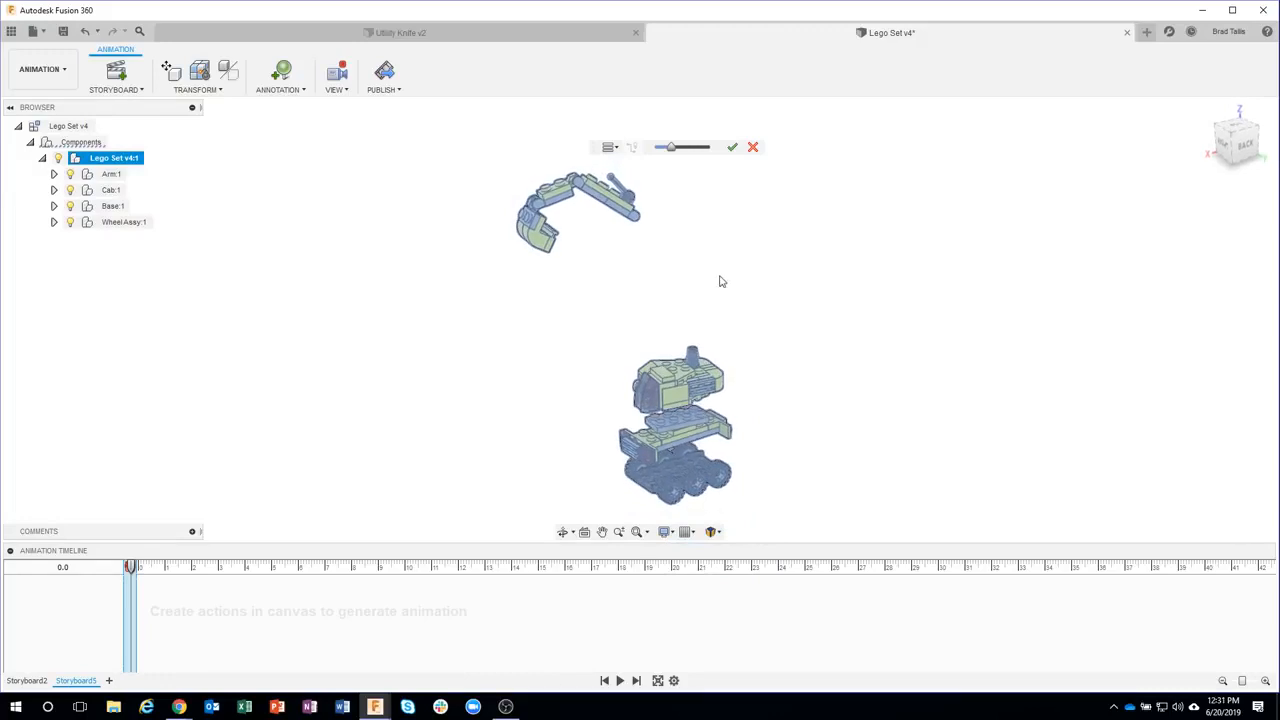
{"action": "middle_click_drag", "start_coordinate": [735, 194], "coordinate": [718, 176], "text": "shift"}
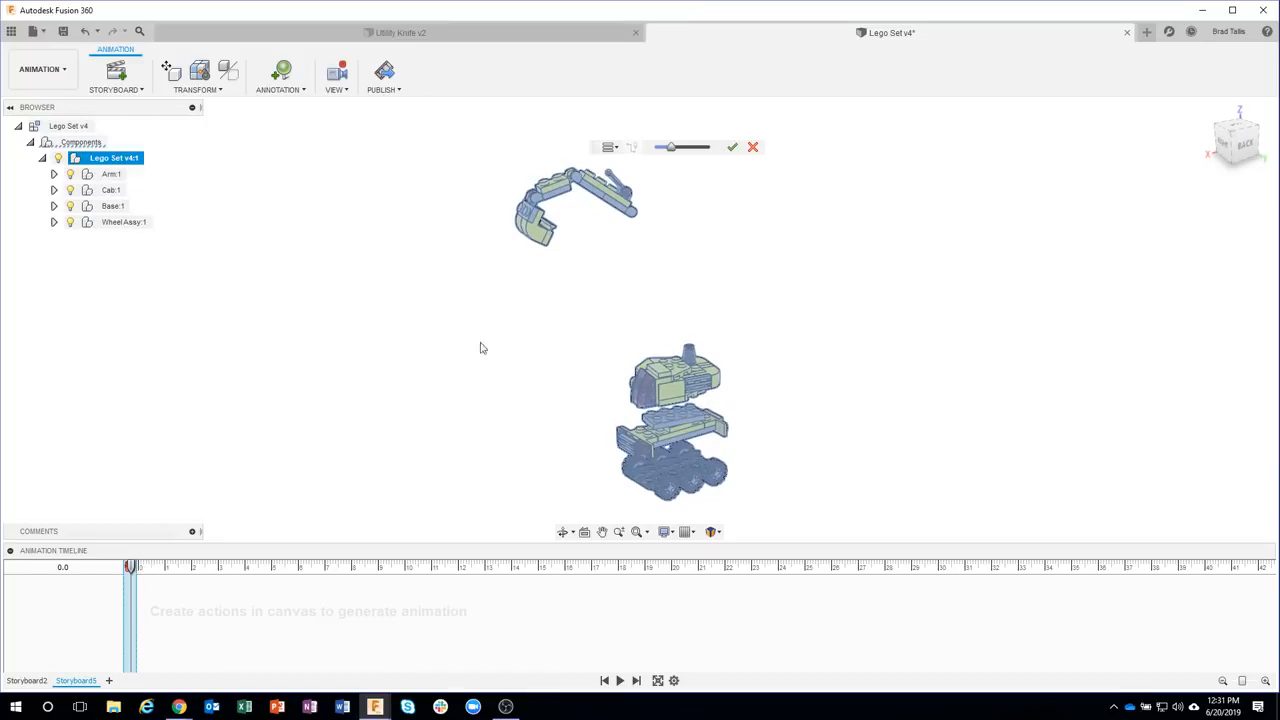
{"action": "left_click_drag", "start_coordinate": [131, 568], "coordinate": [218, 568]}
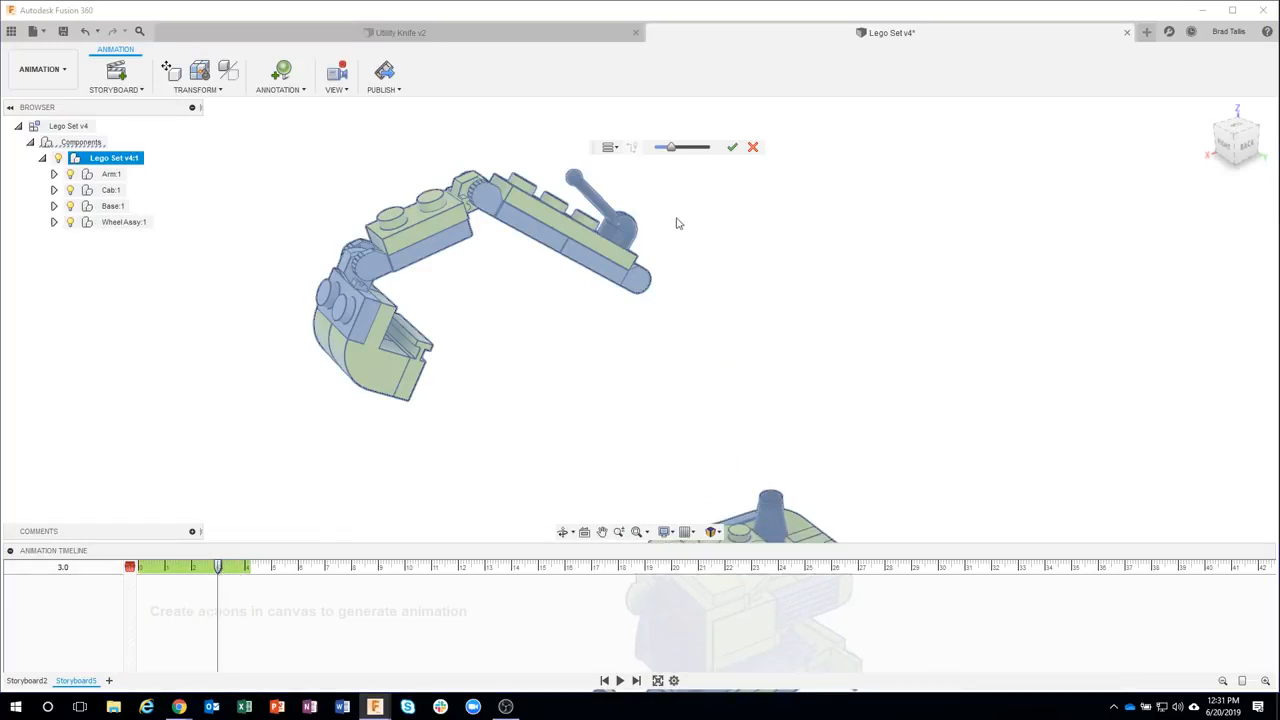
{"action": "scroll", "coordinate": [704, 297], "scroll_direction": "down", "scroll_amount": 5}
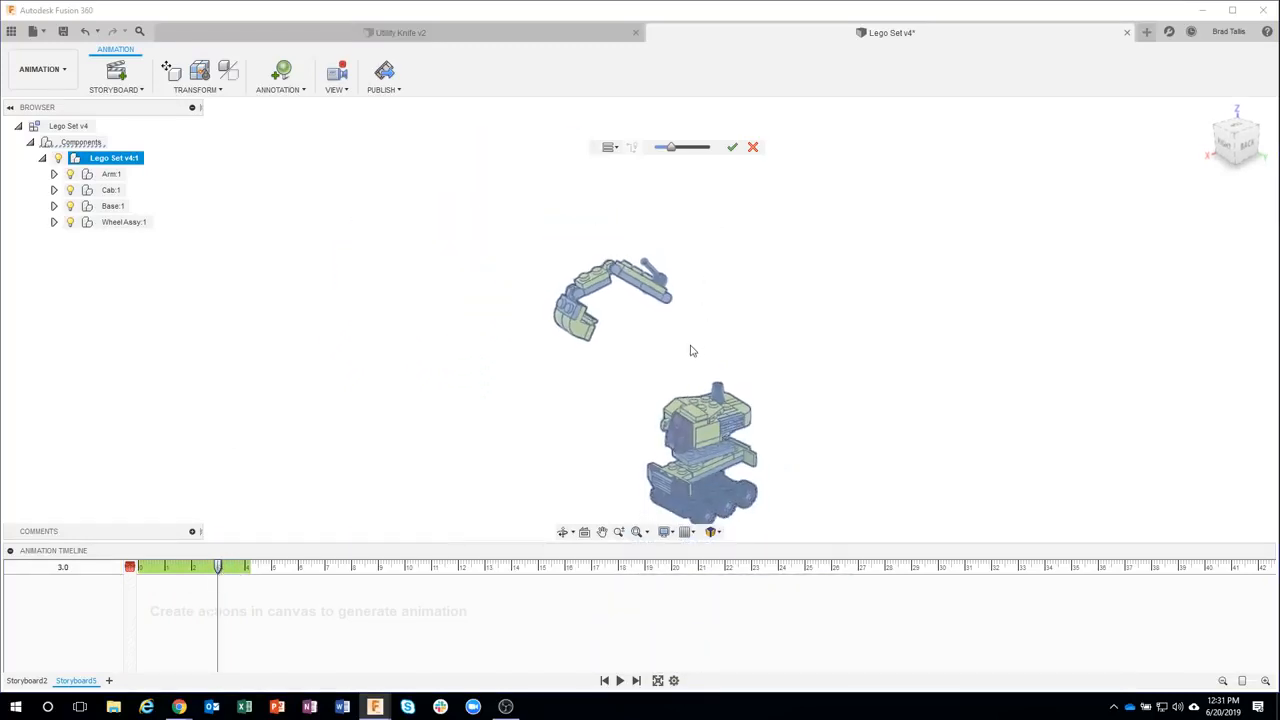
{"action": "left_click_drag", "start_coordinate": [671, 148], "coordinate": [677, 150]}
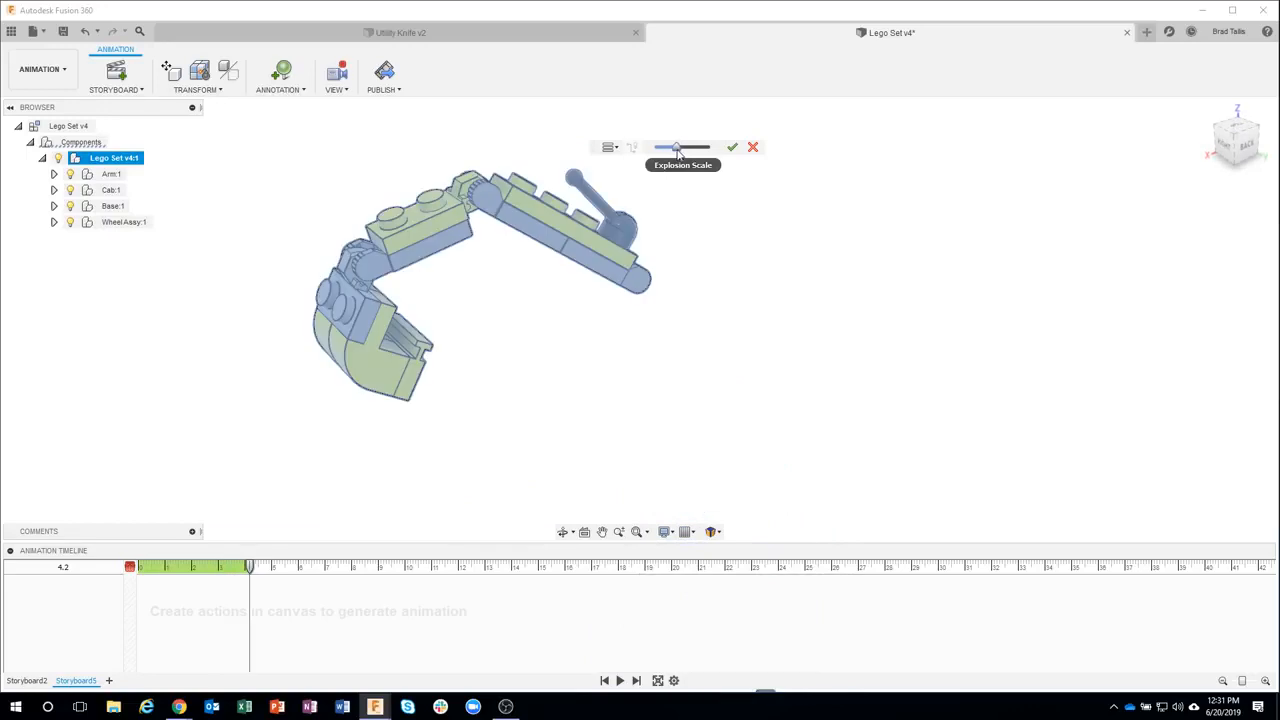
{"action": "left_click", "coordinate": [732, 147]}
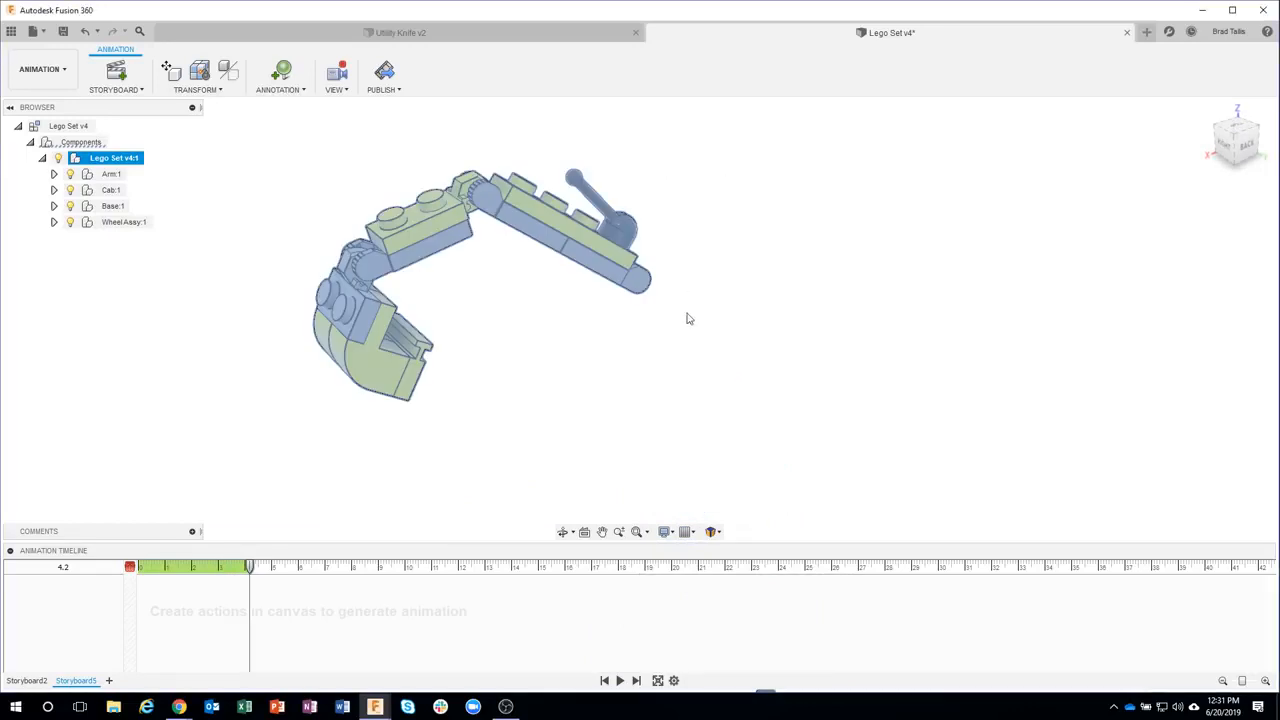
Undo the explosion of the excavator
{"action": "scroll", "coordinate": [689, 360], "scroll_direction": "down", "scroll_amount": 5}
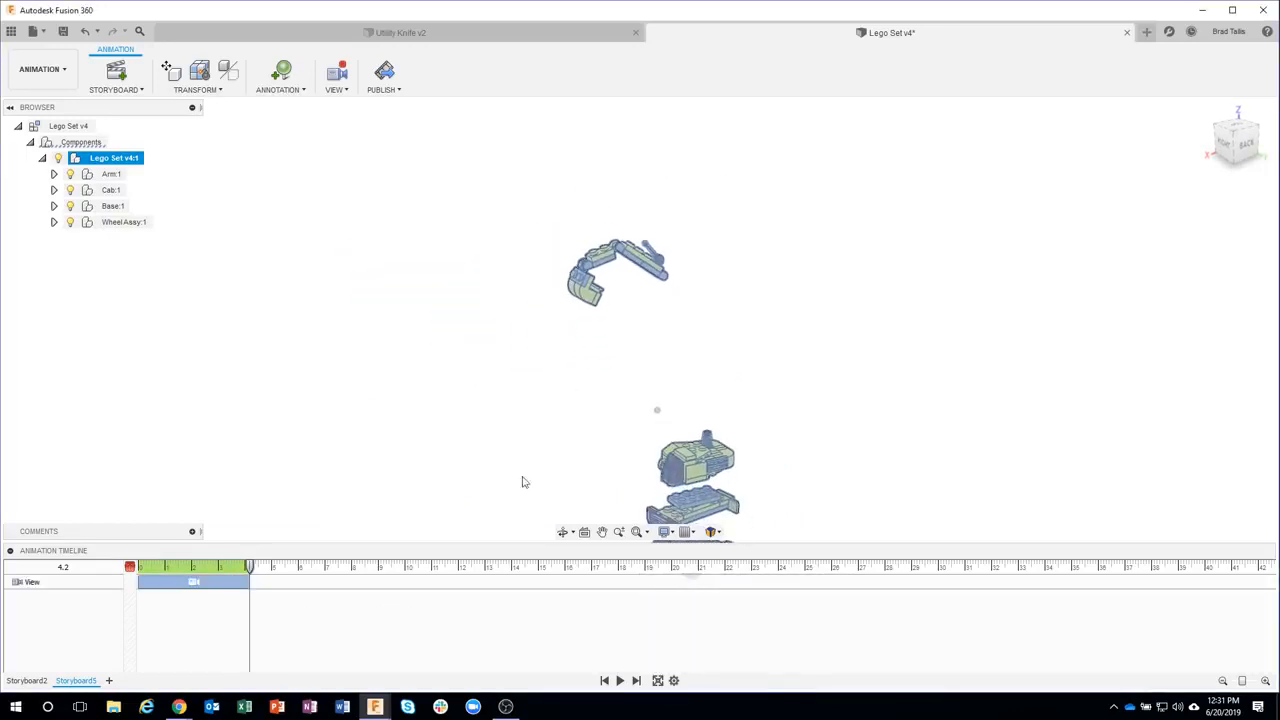
{"action": "left_click", "coordinate": [500, 442]}
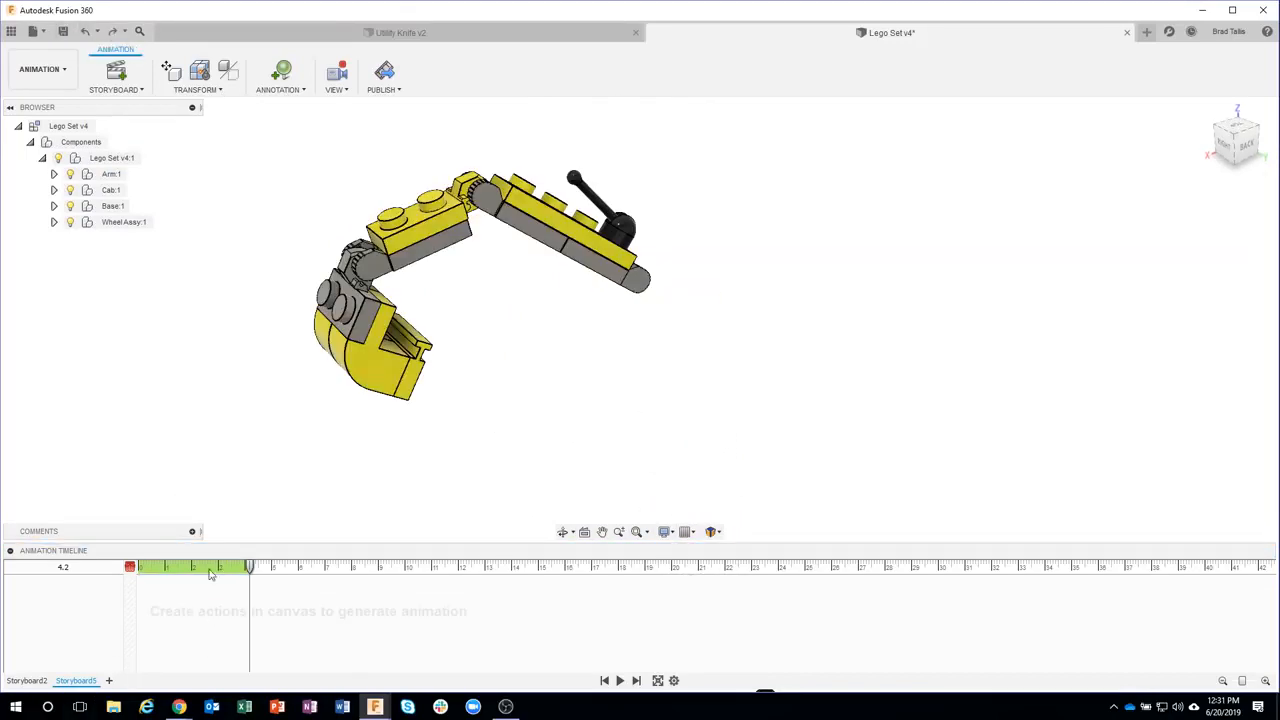
{"action": "left_click", "coordinate": [85, 32]}
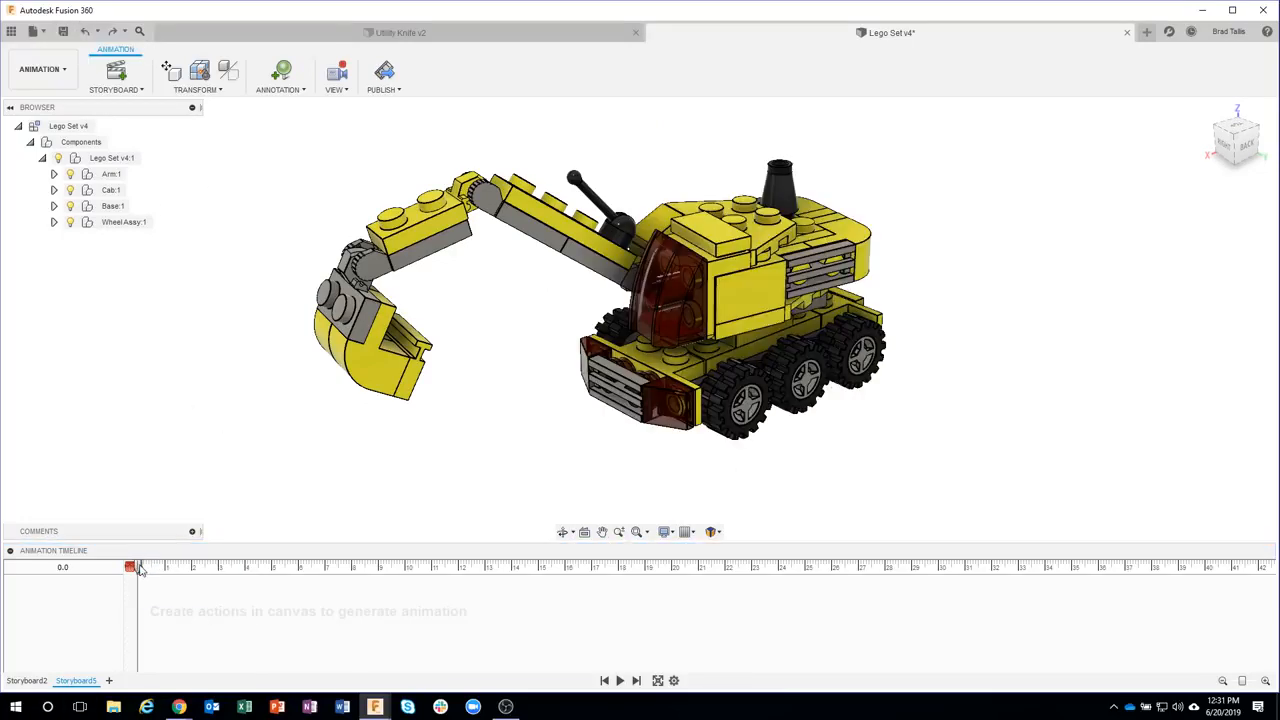
Auto-explode the Lego Set v4:1 component one level over 3 seconds, slightly increasing the explosion scale
{"action": "left_click_drag", "start_coordinate": [141, 569], "coordinate": [219, 572]}
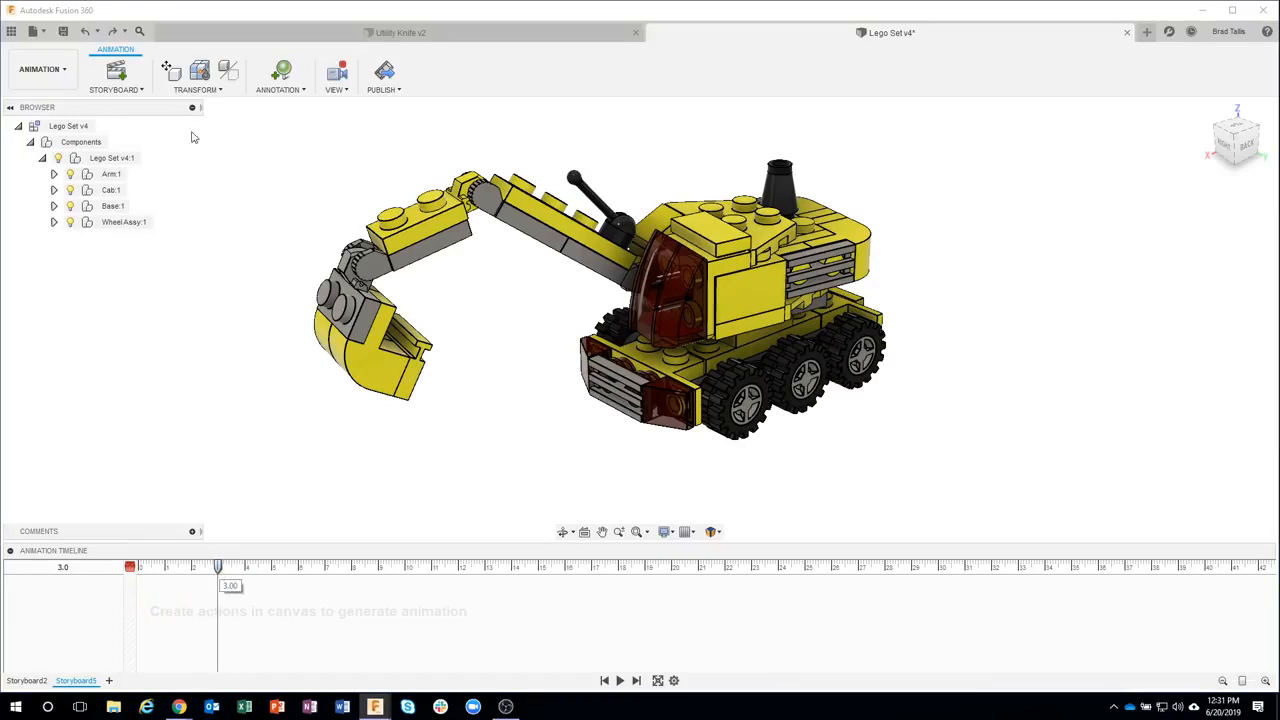
{"action": "left_click", "coordinate": [196, 87]}
{"action": "left_click", "coordinate": [207, 150]}
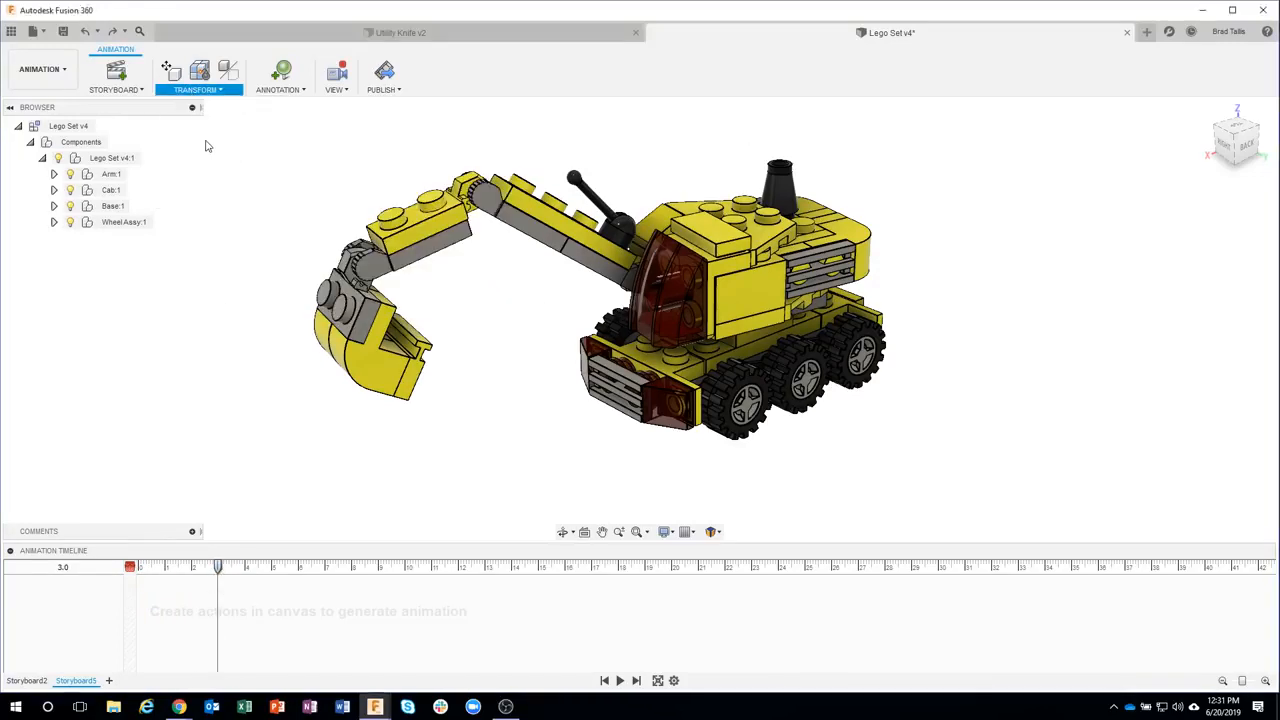
{"action": "left_click", "coordinate": [681, 368]}
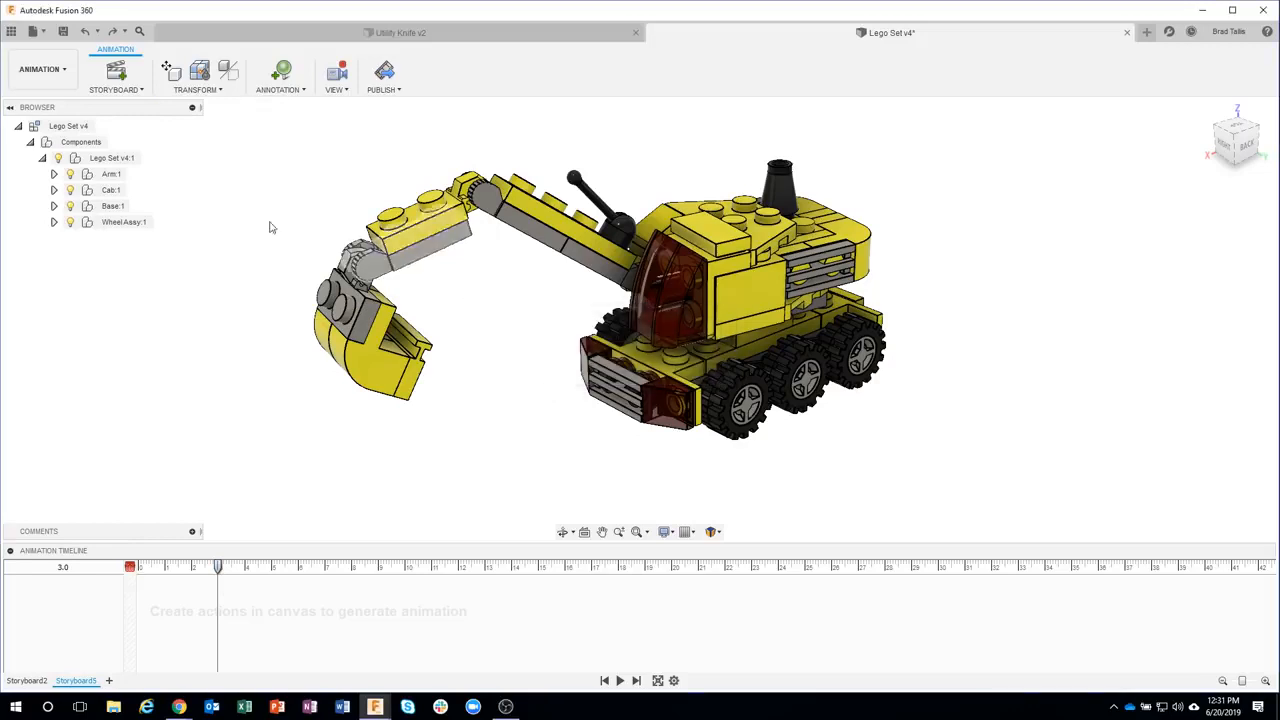
{"action": "left_click", "coordinate": [128, 158]}
{"action": "left_click", "coordinate": [218, 93]}
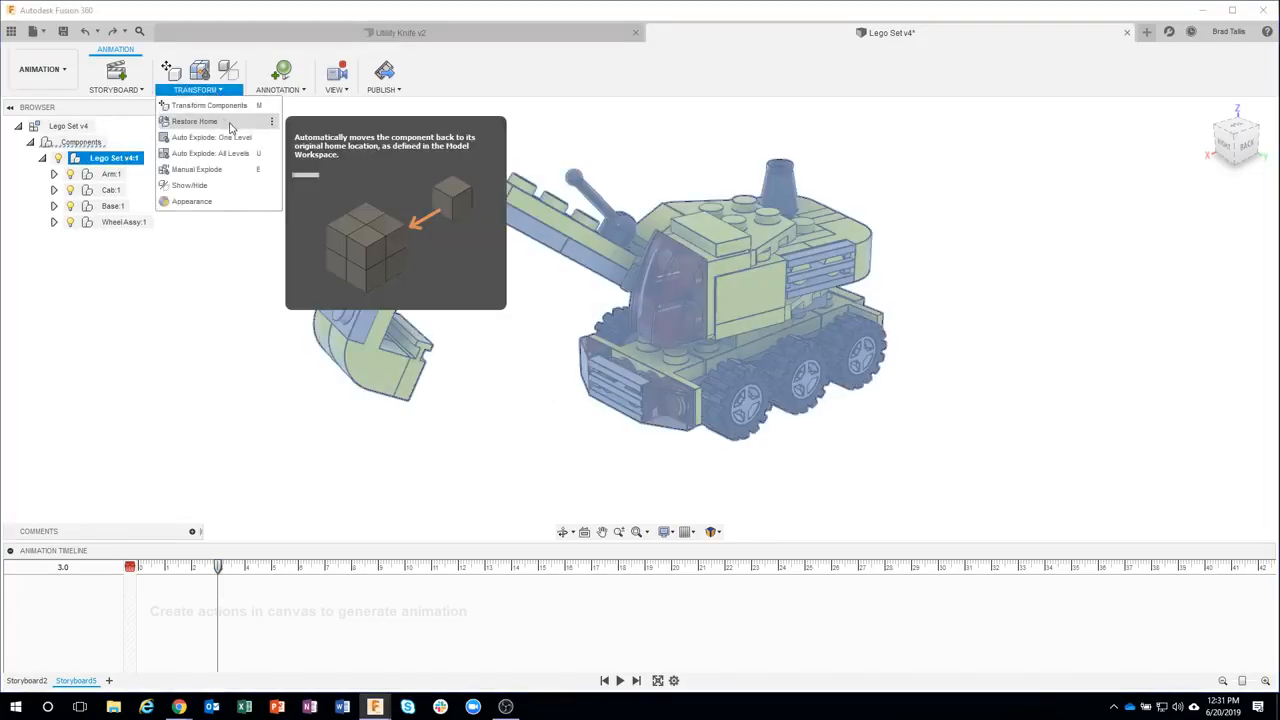
{"action": "left_click", "coordinate": [229, 138]}
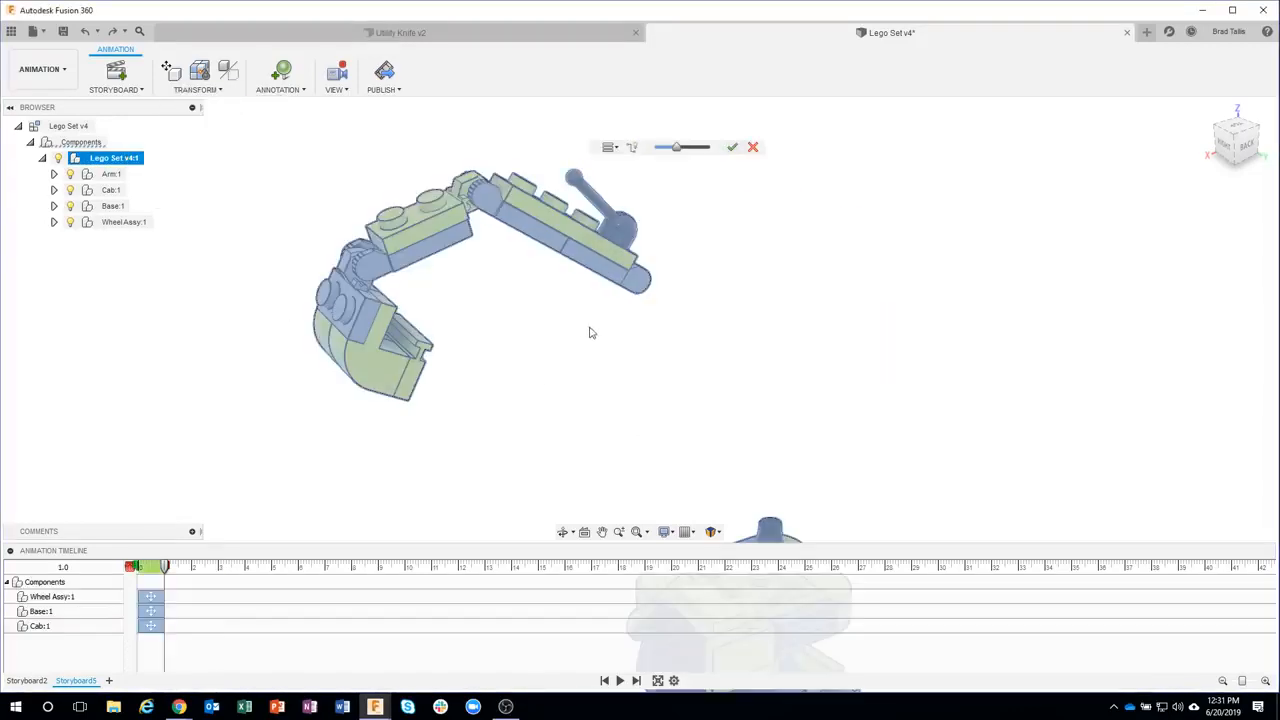
{"action": "left_click_drag", "start_coordinate": [166, 567], "coordinate": [220, 568]}
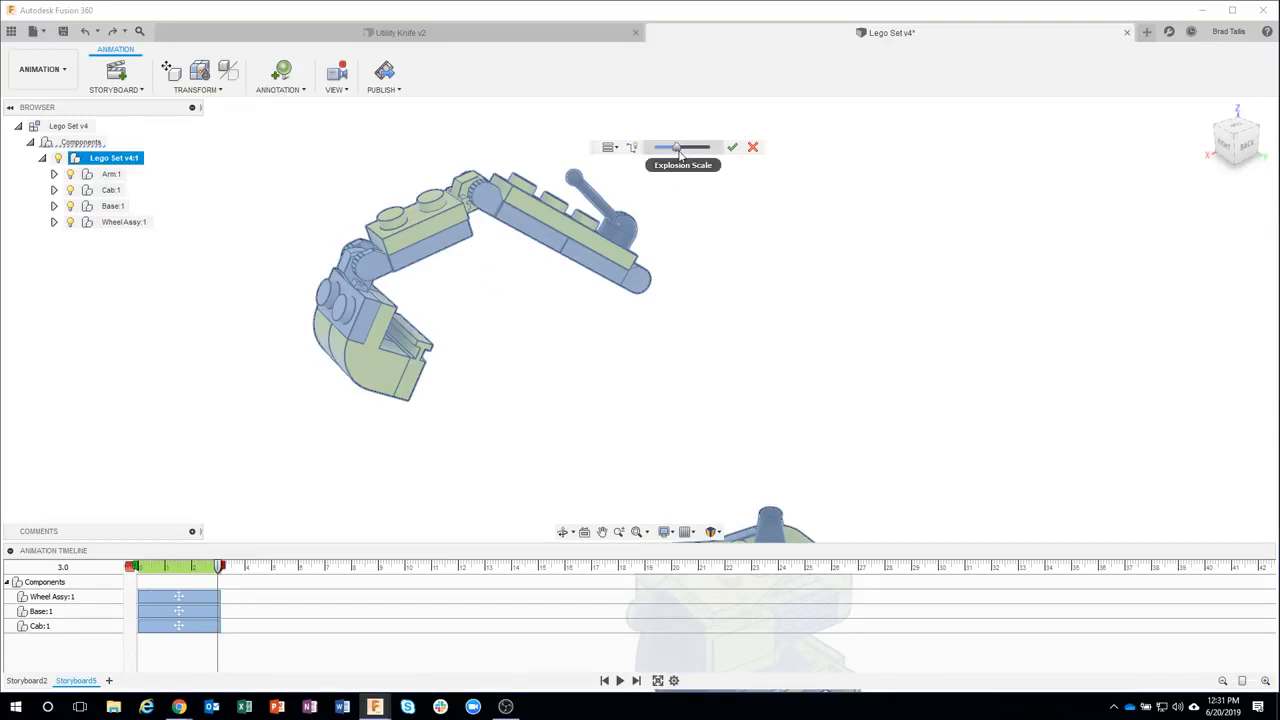
{"action": "left_click_drag", "start_coordinate": [679, 151], "coordinate": [684, 153]}
{"action": "left_click", "coordinate": [729, 148]}
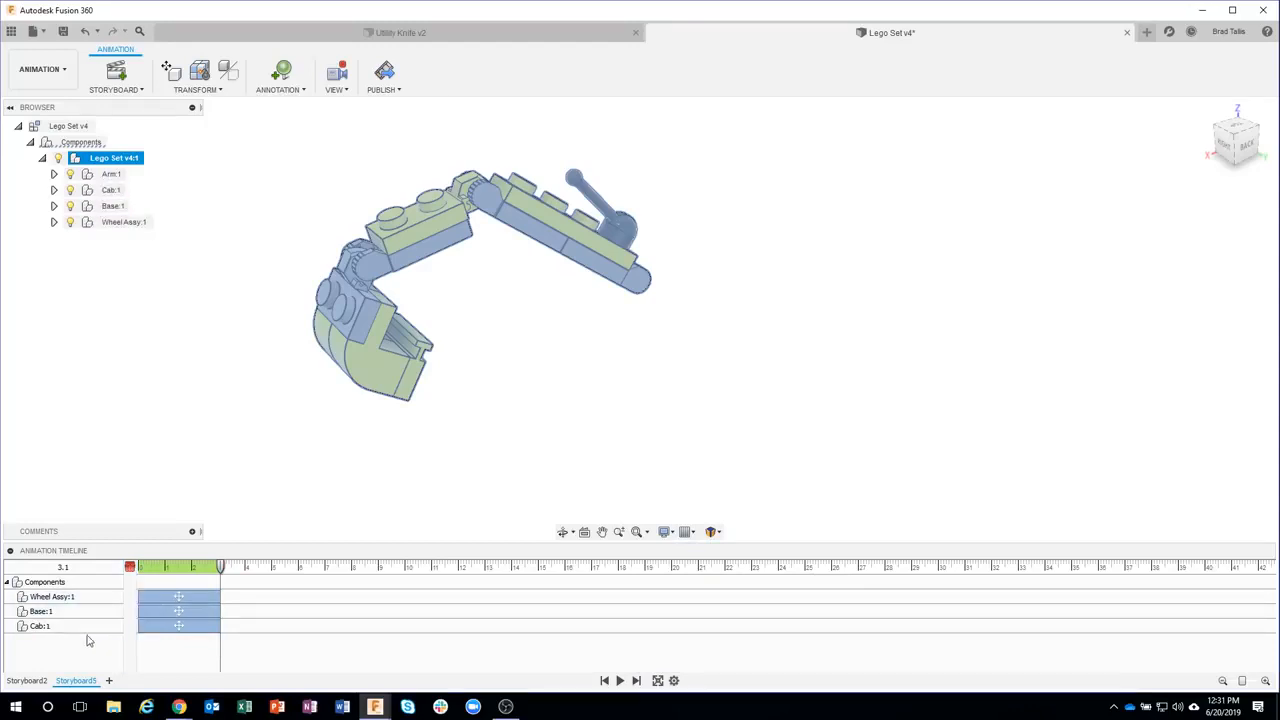
Edit the Cab's explode action to a Y distance of about -25 mm
{"action": "scroll", "coordinate": [385, 405], "scroll_direction": "down", "scroll_amount": 5}
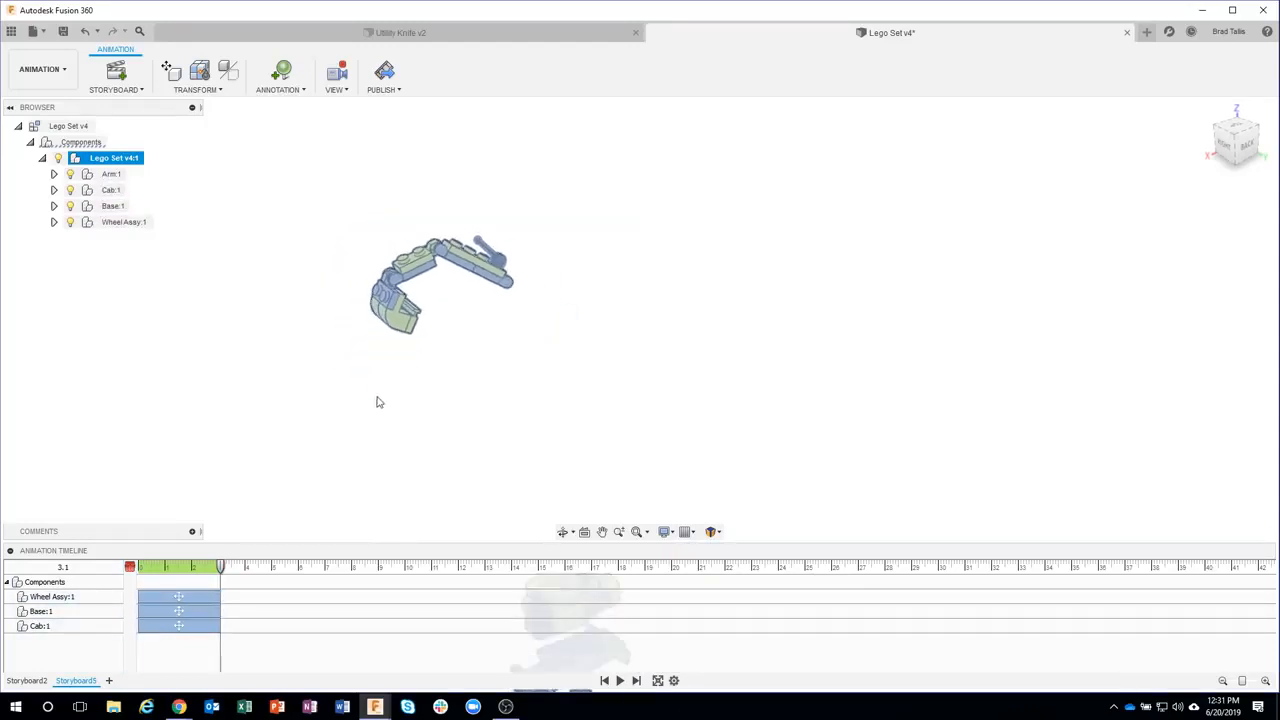
{"action": "left_click", "coordinate": [281, 408]}
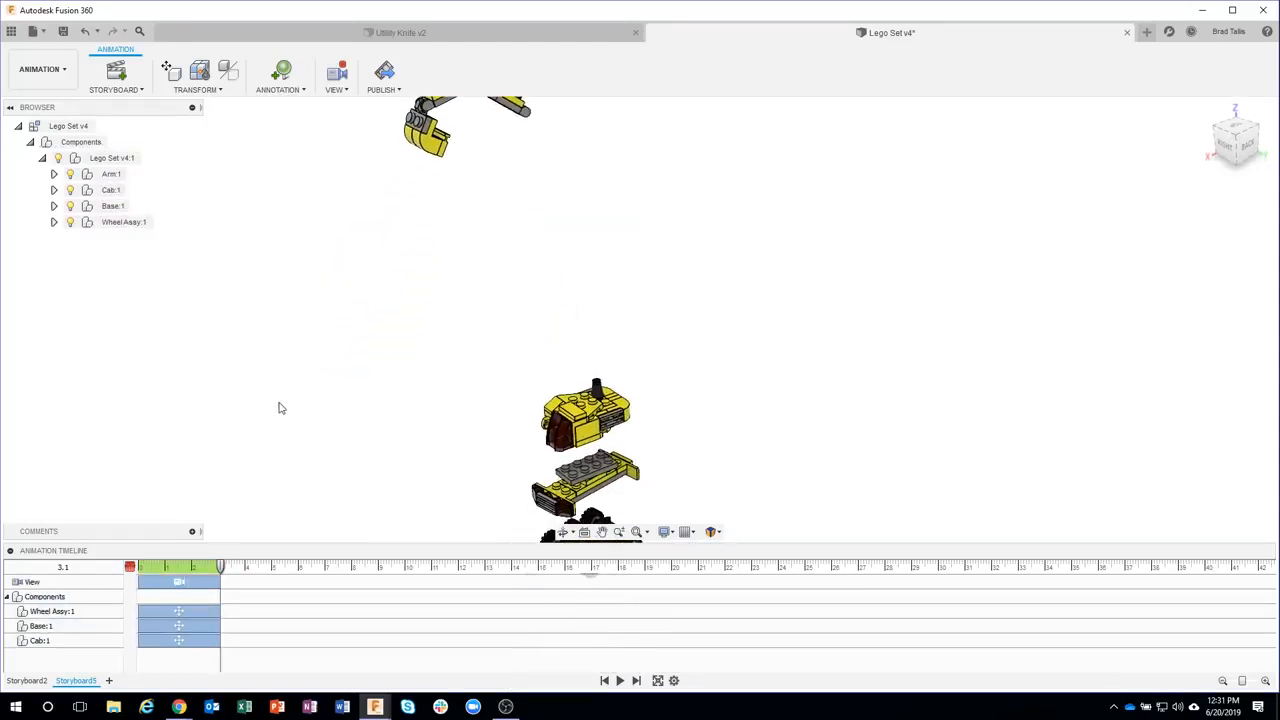
{"action": "left_click", "coordinate": [155, 641]}
{"action": "right_click", "coordinate": [156, 641]}
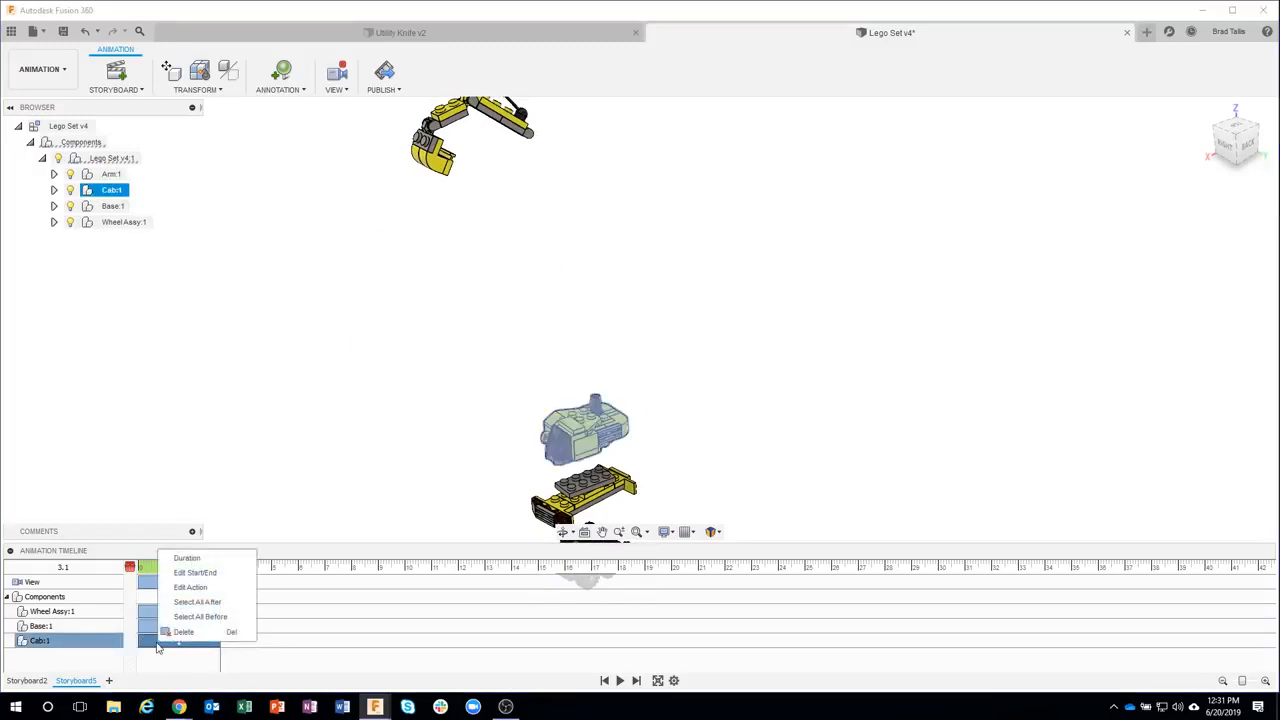
{"action": "left_click", "coordinate": [185, 586]}
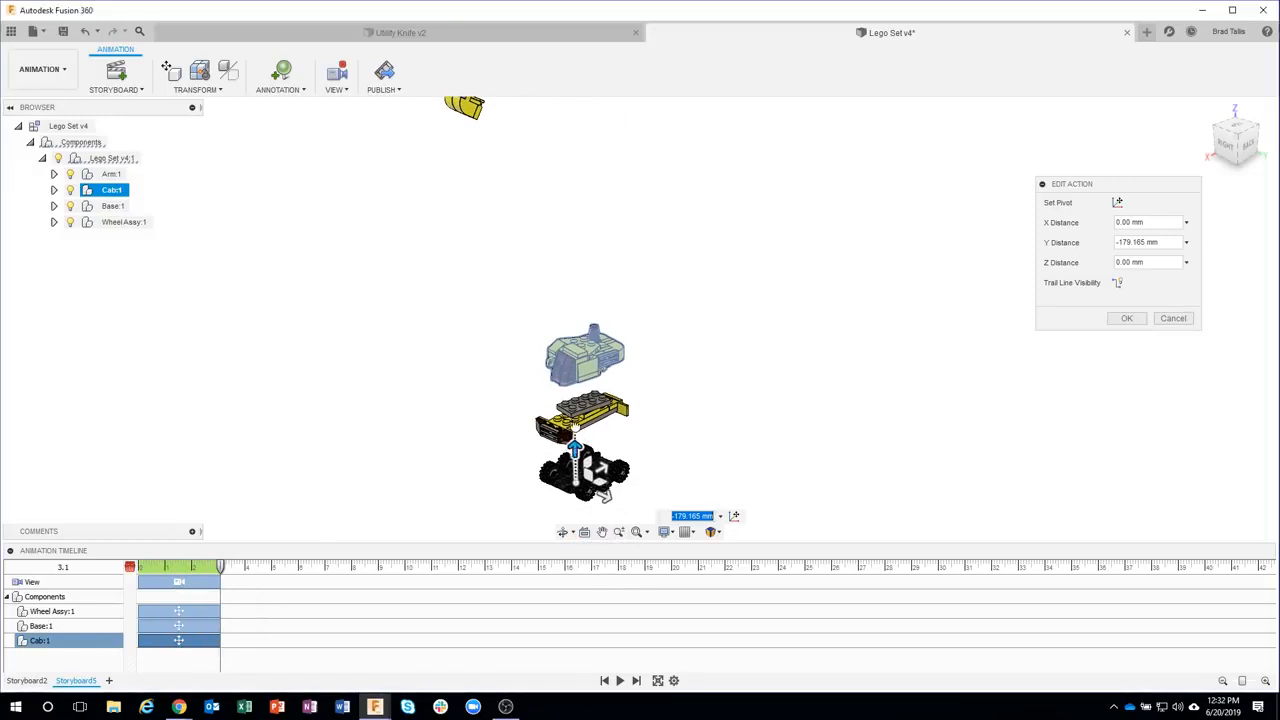
{"action": "left_click_drag", "start_coordinate": [575, 428], "coordinate": [548, 270]}
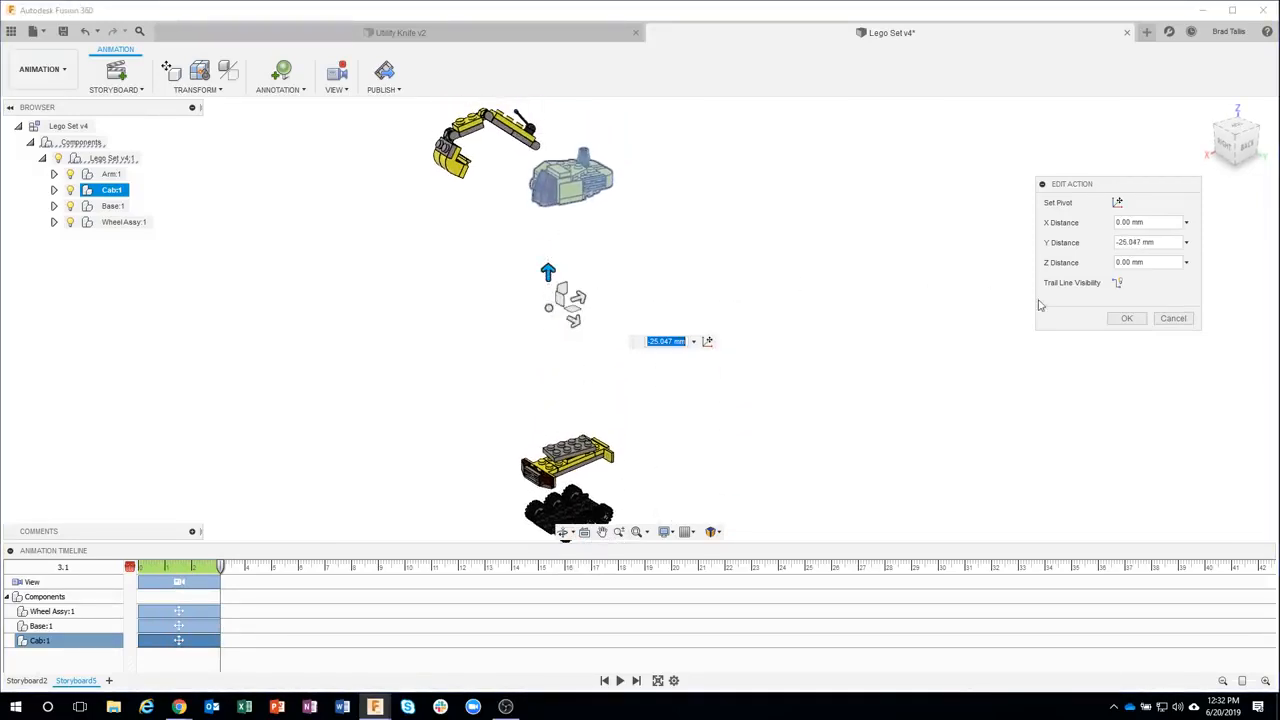
{"action": "left_click", "coordinate": [1126, 318]}
Edit the Base's explode action to a Y distance of about -52 mm
{"action": "left_click", "coordinate": [180, 625]}
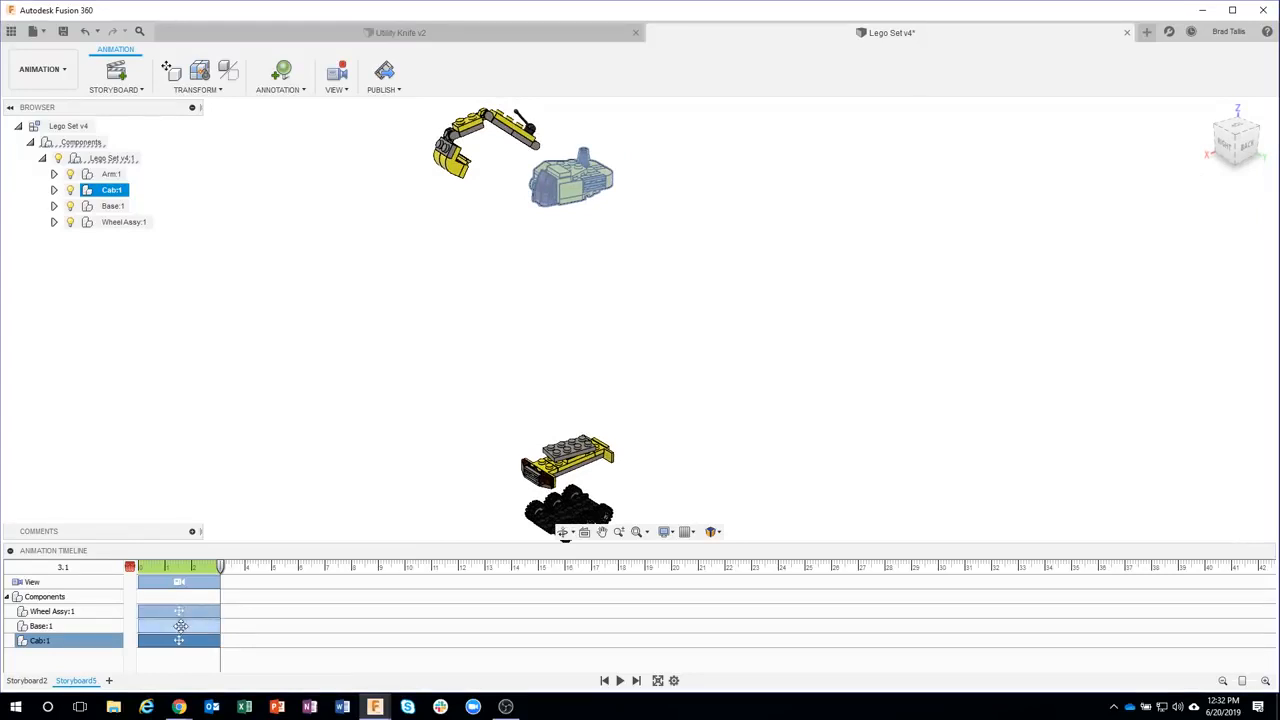
{"action": "right_click", "coordinate": [182, 625]}
{"action": "left_click", "coordinate": [214, 571]}
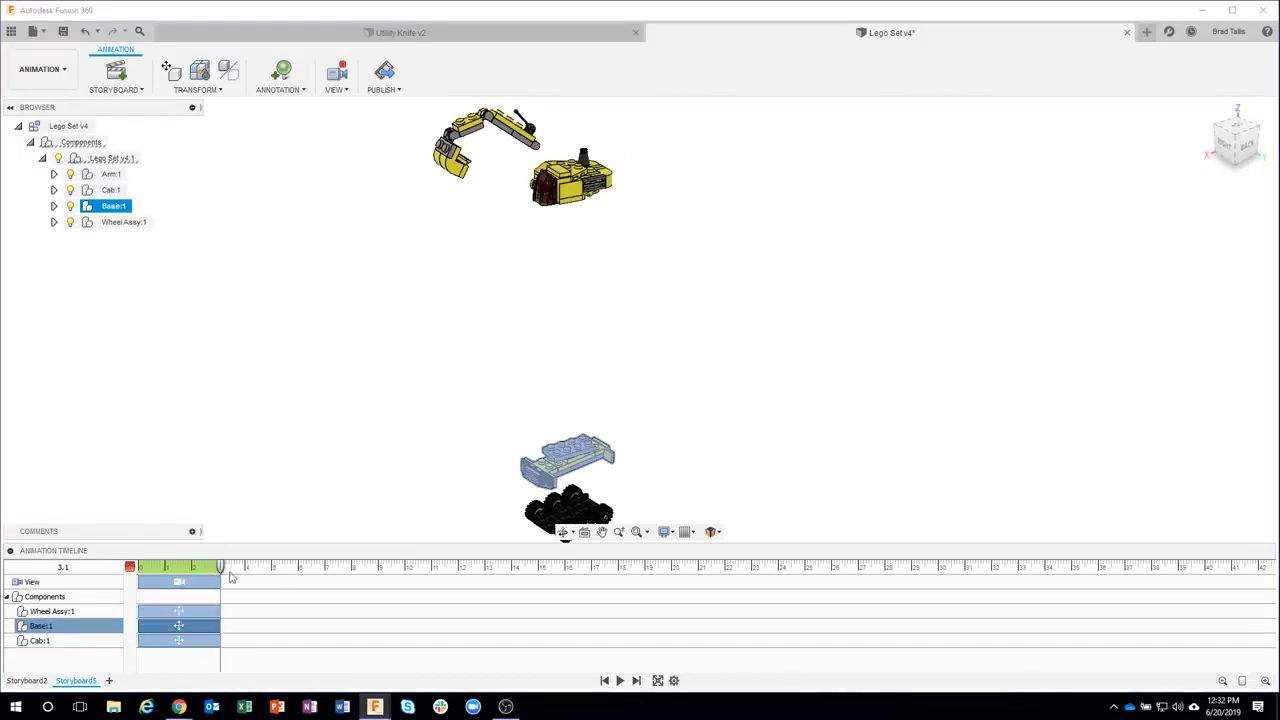
{"action": "left_click_drag", "start_coordinate": [548, 525], "coordinate": [644, 304]}
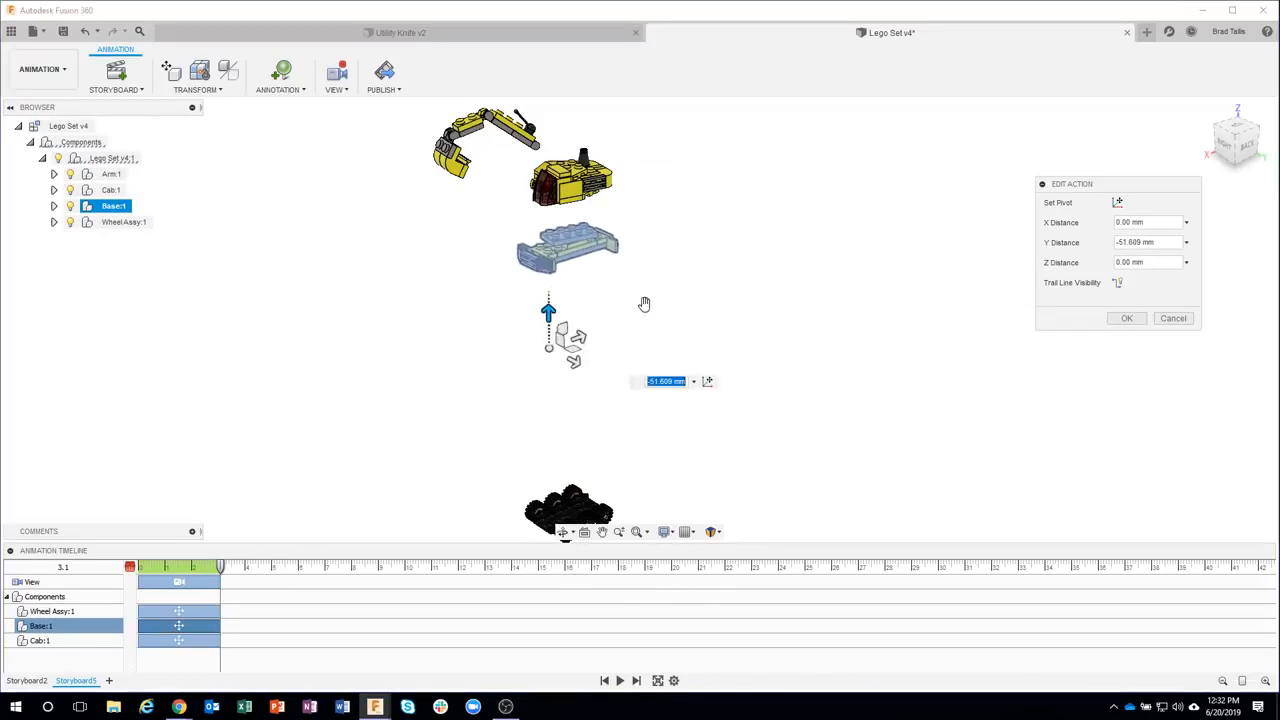
{"action": "left_click", "coordinate": [1126, 318]}
{"action": "left_click", "coordinate": [157, 610]}
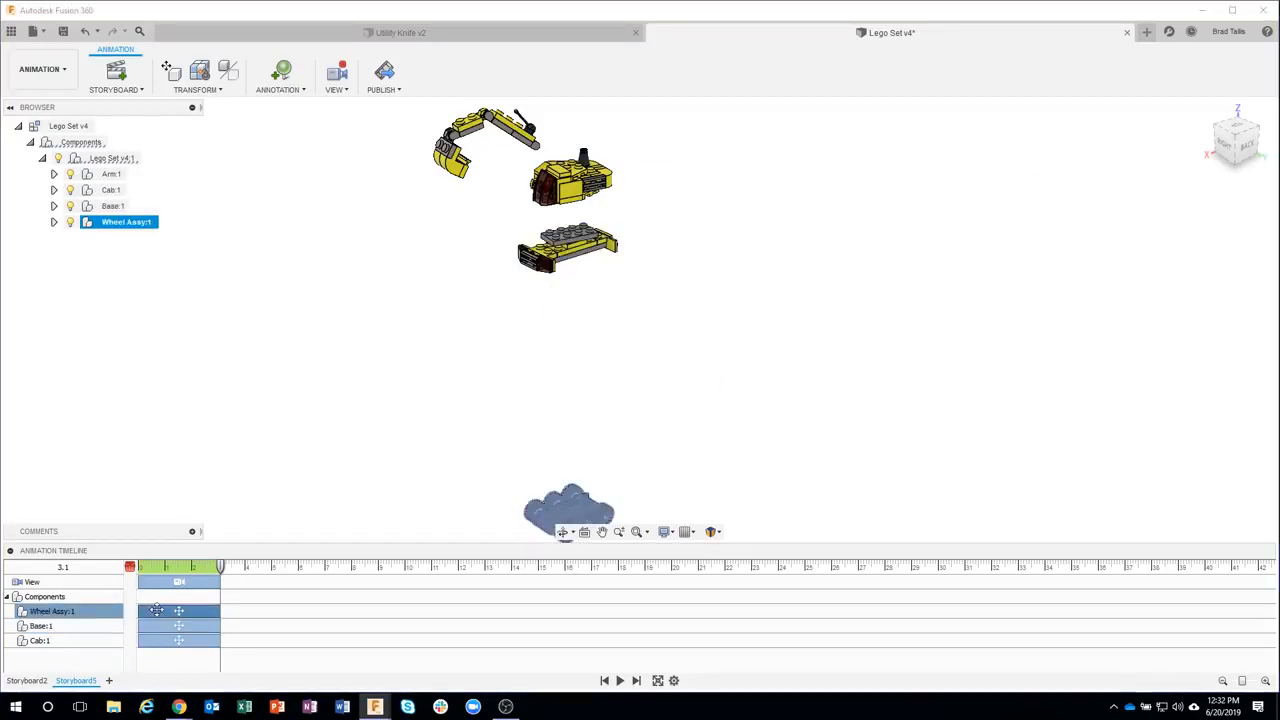
{"action": "right_click", "coordinate": [157, 610]}
{"action": "left_click", "coordinate": [194, 636]}
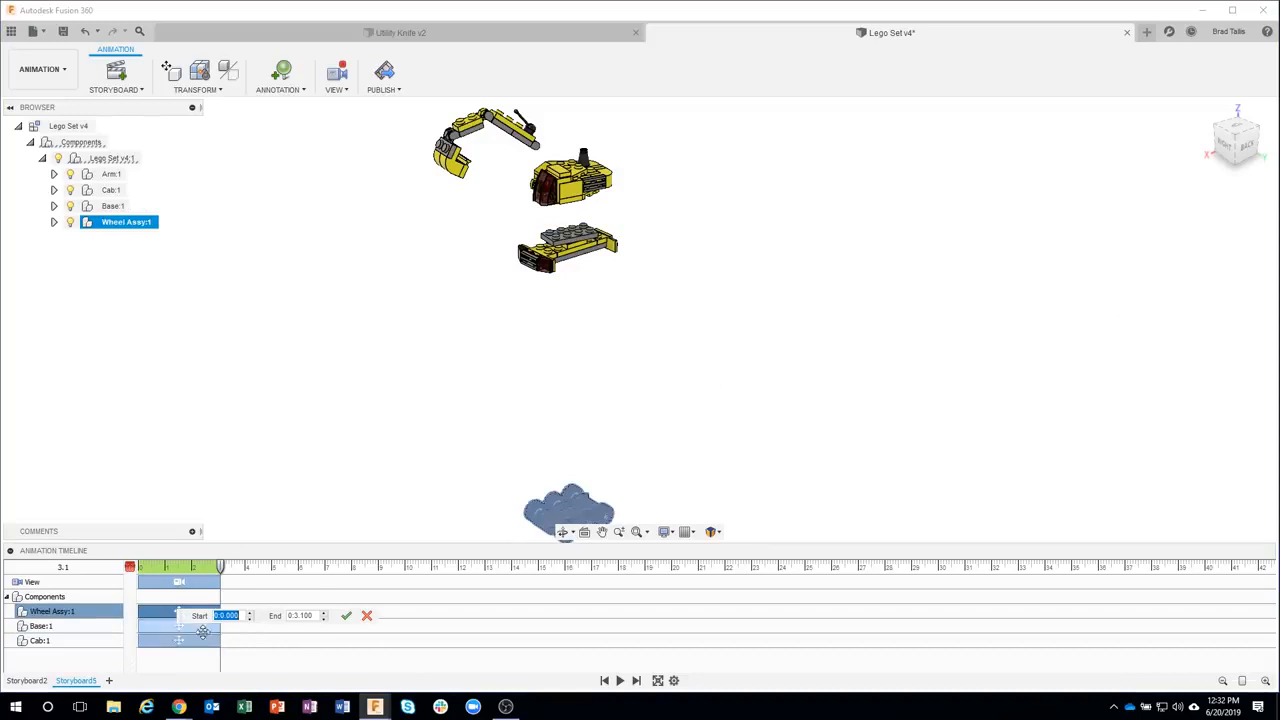
{"action": "left_click", "coordinate": [197, 614]}
{"action": "double_click", "coordinate": [197, 614]}
{"action": "left_click", "coordinate": [162, 610]}
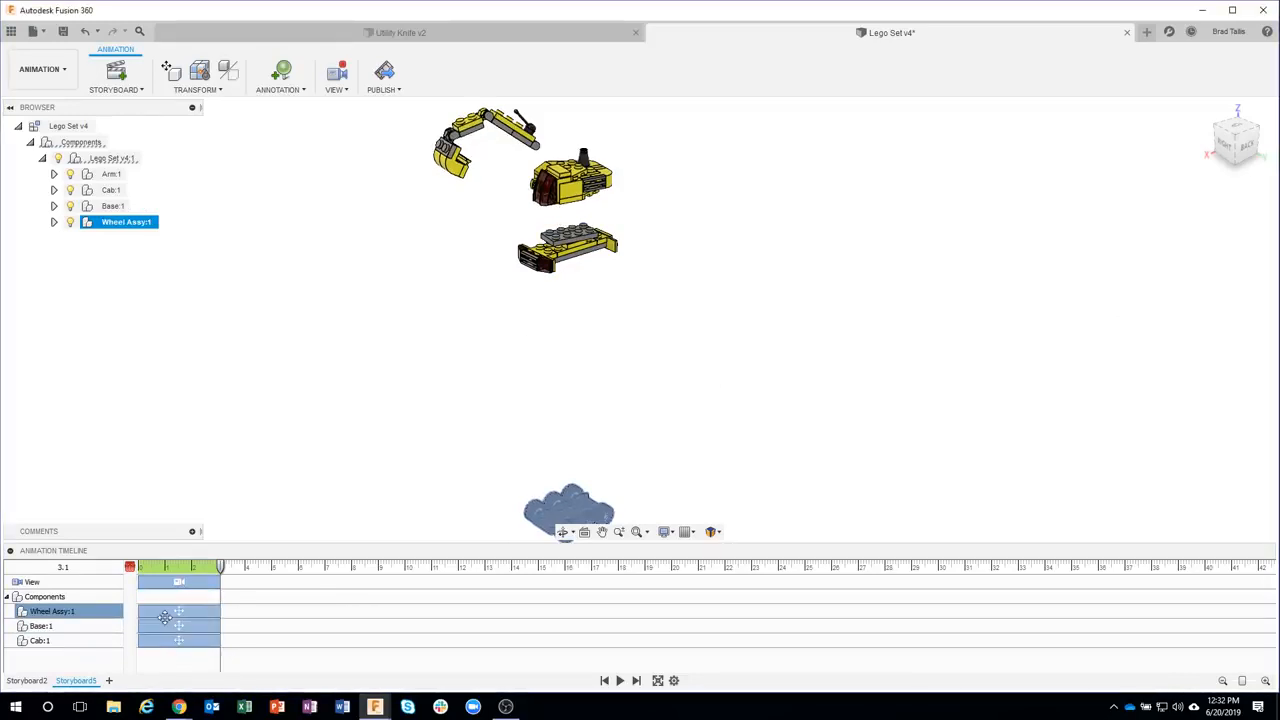
Edit the Wheel Assy's explode action to a Y distance of about -89 mm
{"action": "right_click", "coordinate": [168, 614]}
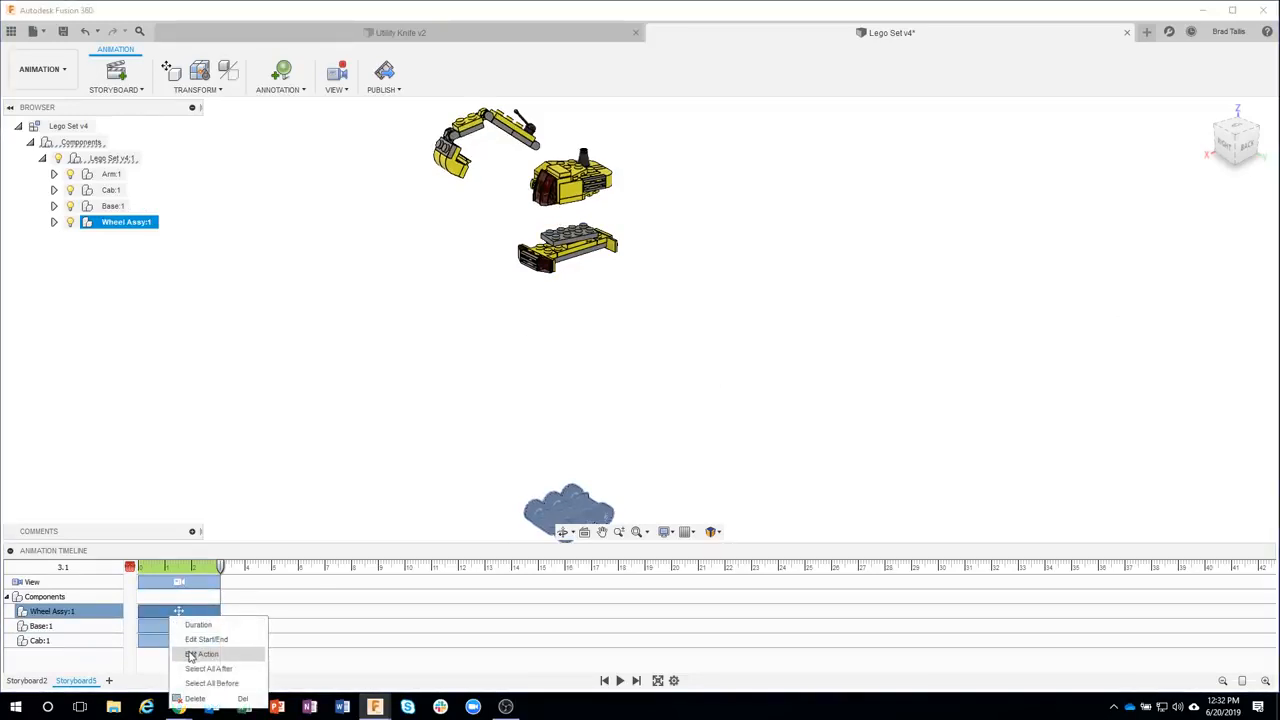
{"action": "left_click", "coordinate": [190, 656]}
{"action": "middle_click_drag", "start_coordinate": [543, 497], "coordinate": [541, 412]}
{"action": "left_click_drag", "start_coordinate": [550, 498], "coordinate": [551, 284]}
{"action": "middle_click_drag", "start_coordinate": [878, 239], "coordinate": [890, 358]}
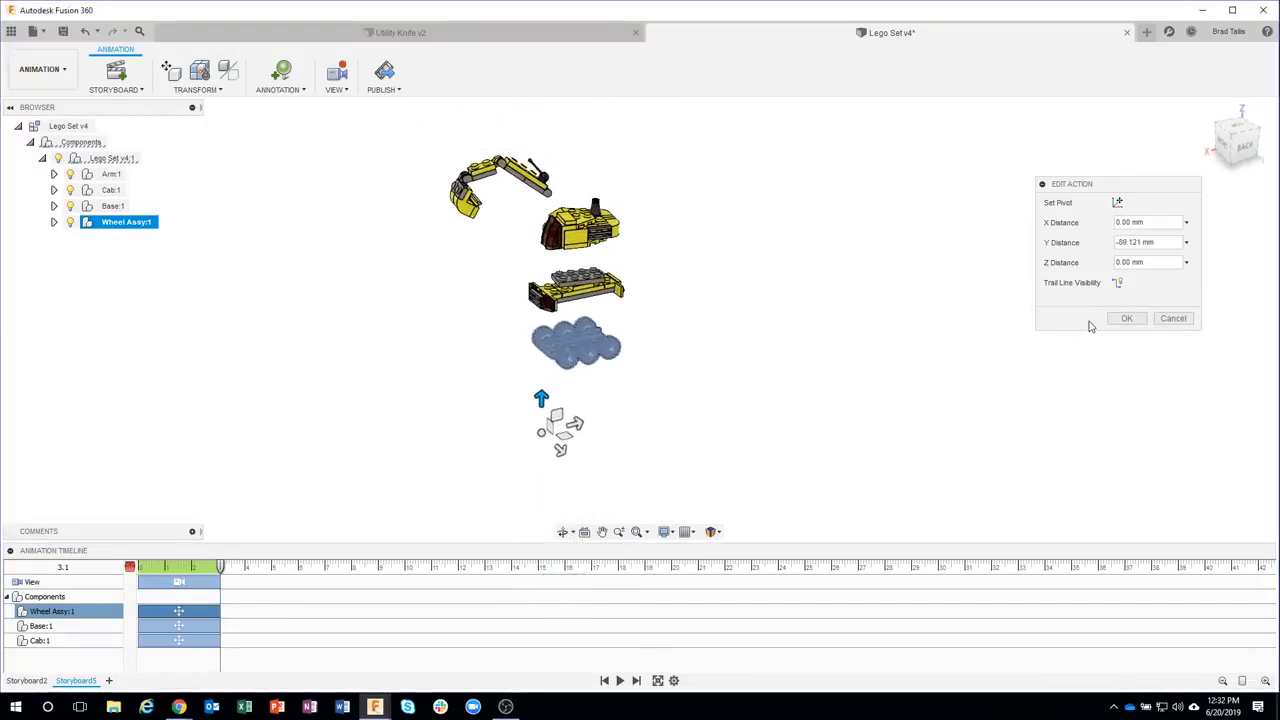
{"action": "left_click", "coordinate": [1126, 318]}
Delete the View action from the animation timeline
{"action": "middle_click_drag", "start_coordinate": [542, 493], "coordinate": [331, 523], "text": "shift"}
{"action": "scroll", "coordinate": [331, 523], "scroll_direction": "up", "scroll_amount": 2}
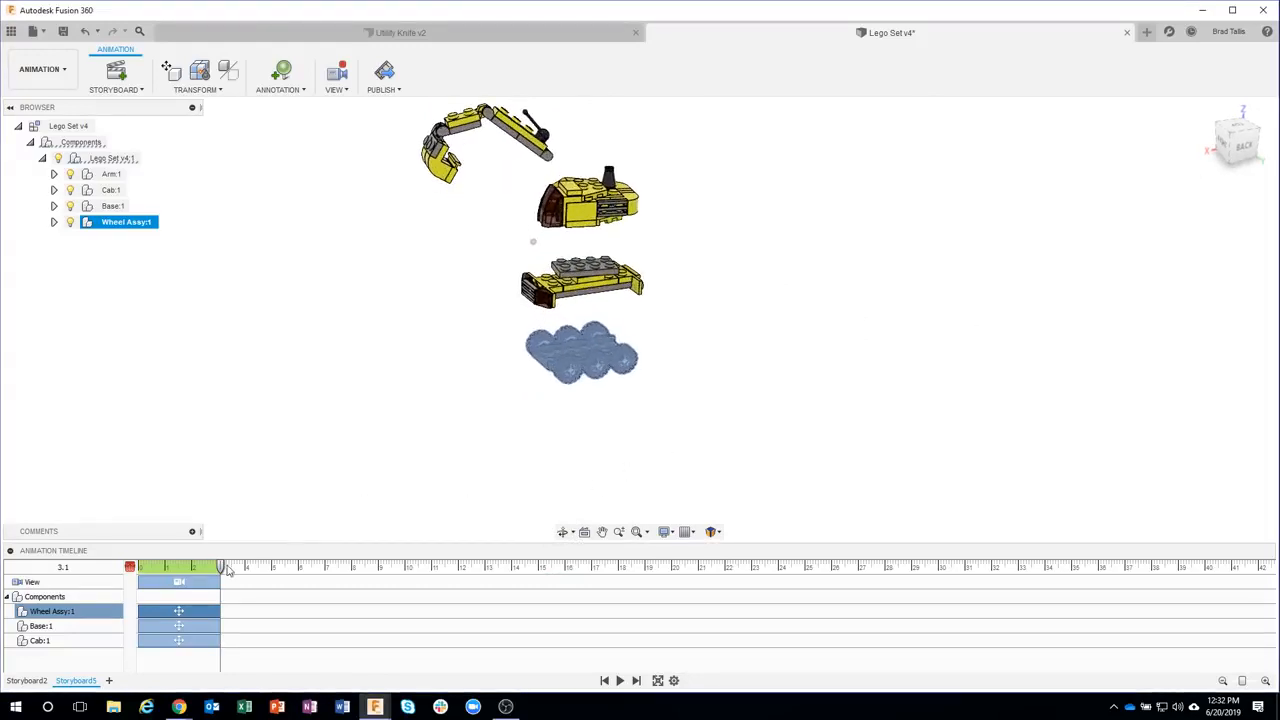
{"action": "left_click", "coordinate": [203, 581]}
{"action": "key", "text": "Delete"}
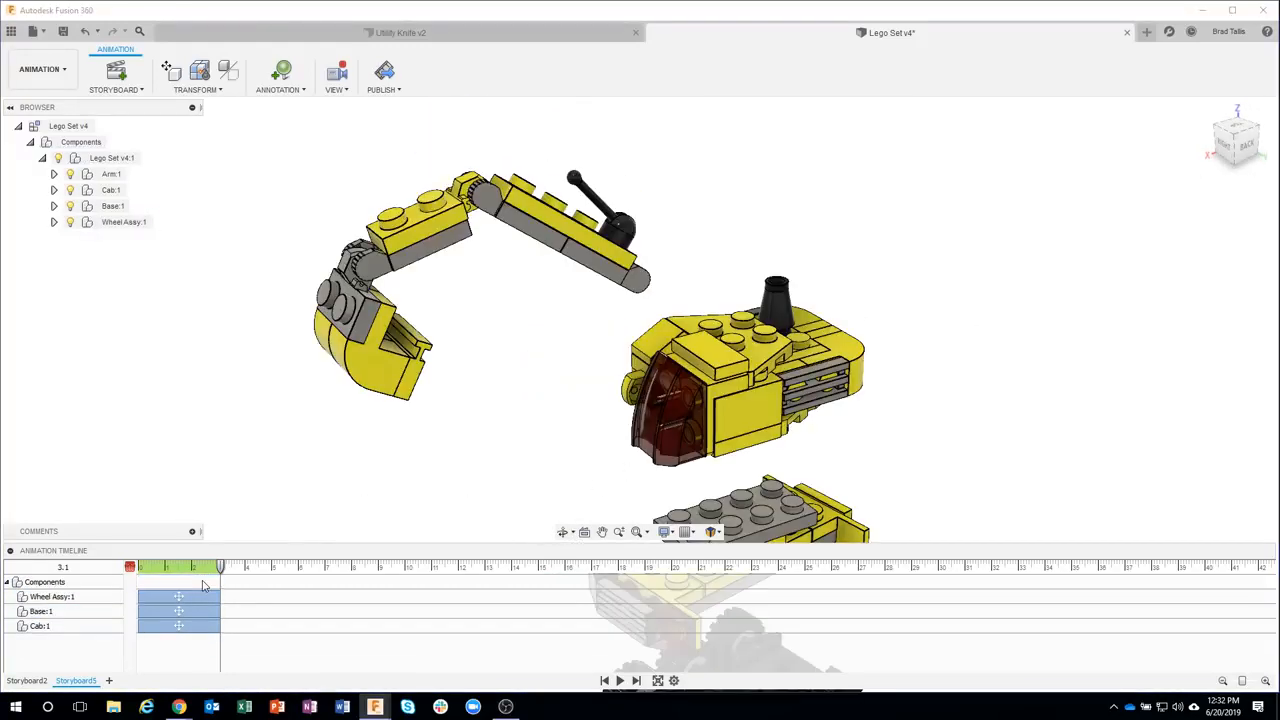
Play the explode animation from the start and select the Cab and Base components in the browser
{"action": "left_click_drag", "start_coordinate": [222, 570], "coordinate": [129, 568]}
{"action": "scroll", "coordinate": [279, 445], "scroll_direction": "down", "scroll_amount": 4}
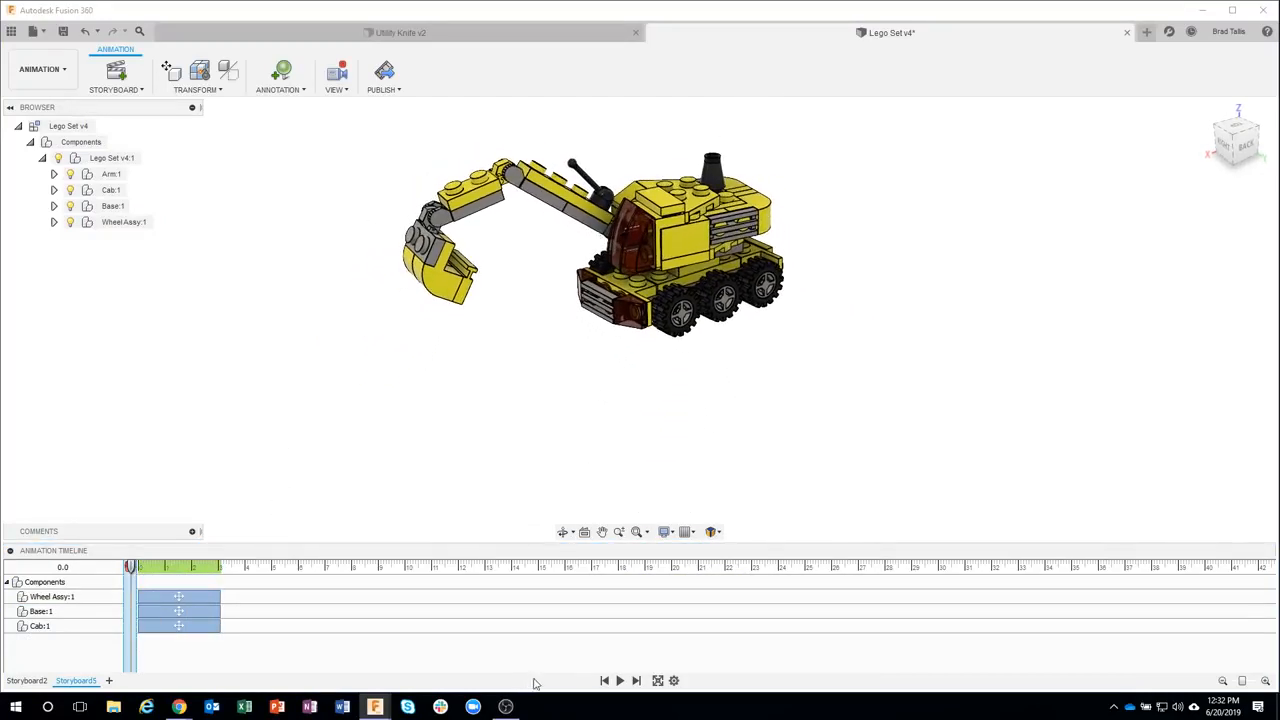
{"action": "left_click", "coordinate": [620, 681]}
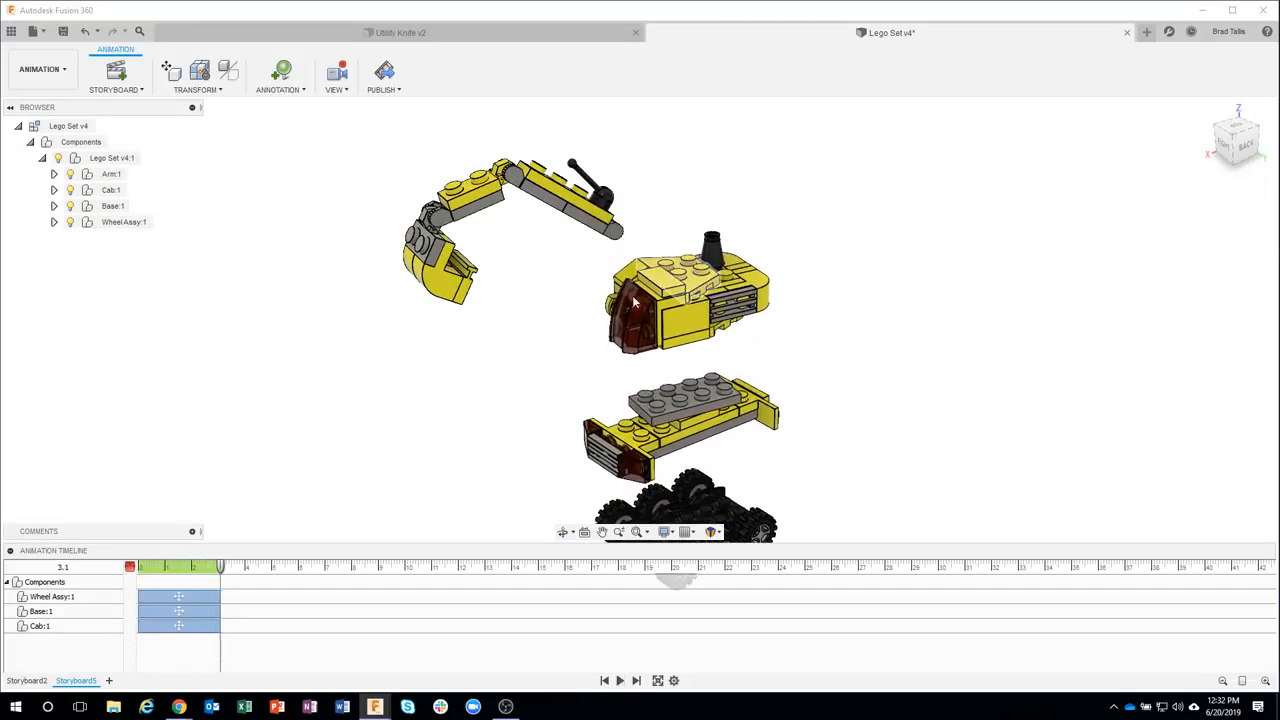
{"action": "left_click", "coordinate": [112, 191]}
{"action": "left_click", "coordinate": [112, 209]}
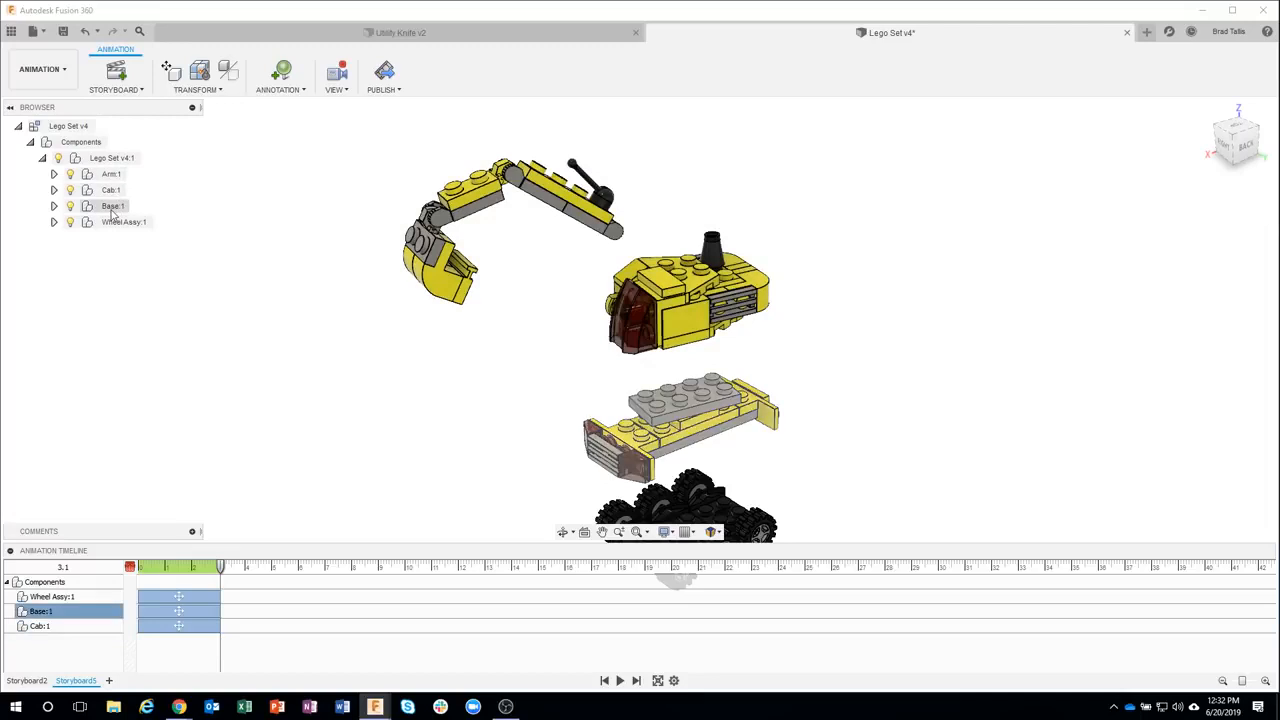
{"action": "left_click", "coordinate": [123, 222]}
{"action": "left_click", "coordinate": [409, 309]}
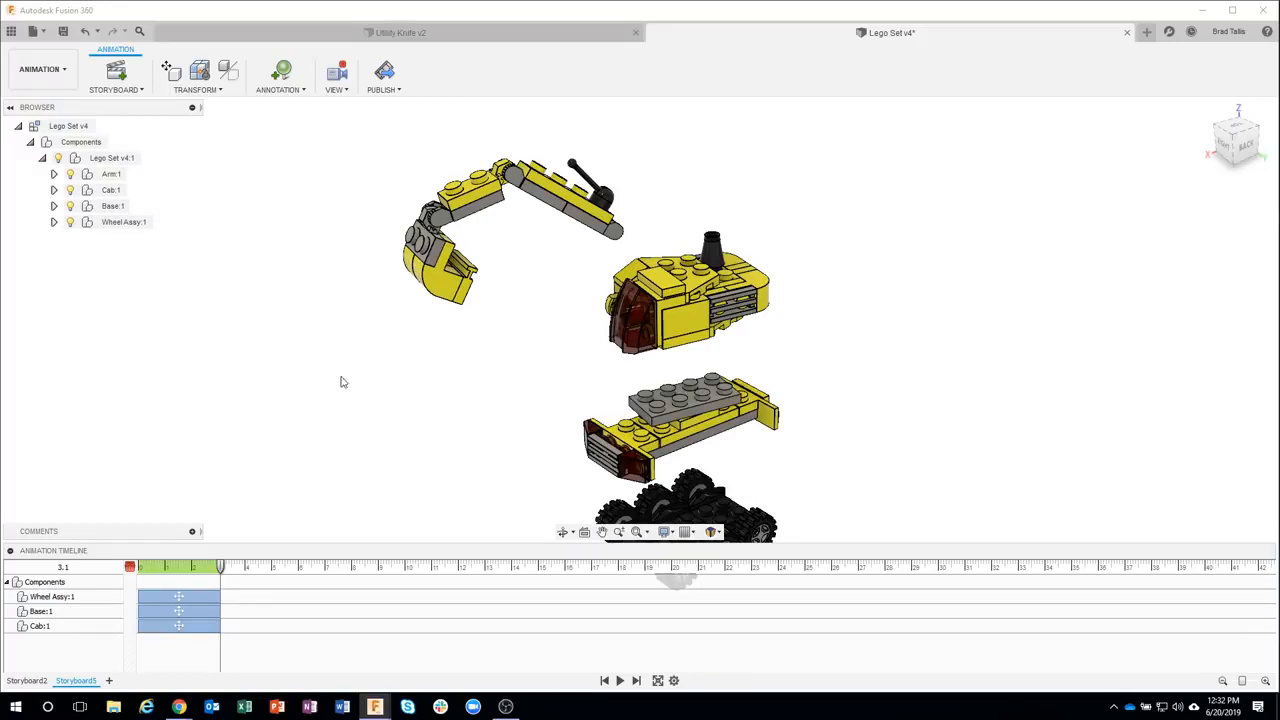
{"action": "left_click", "coordinate": [130, 227]}
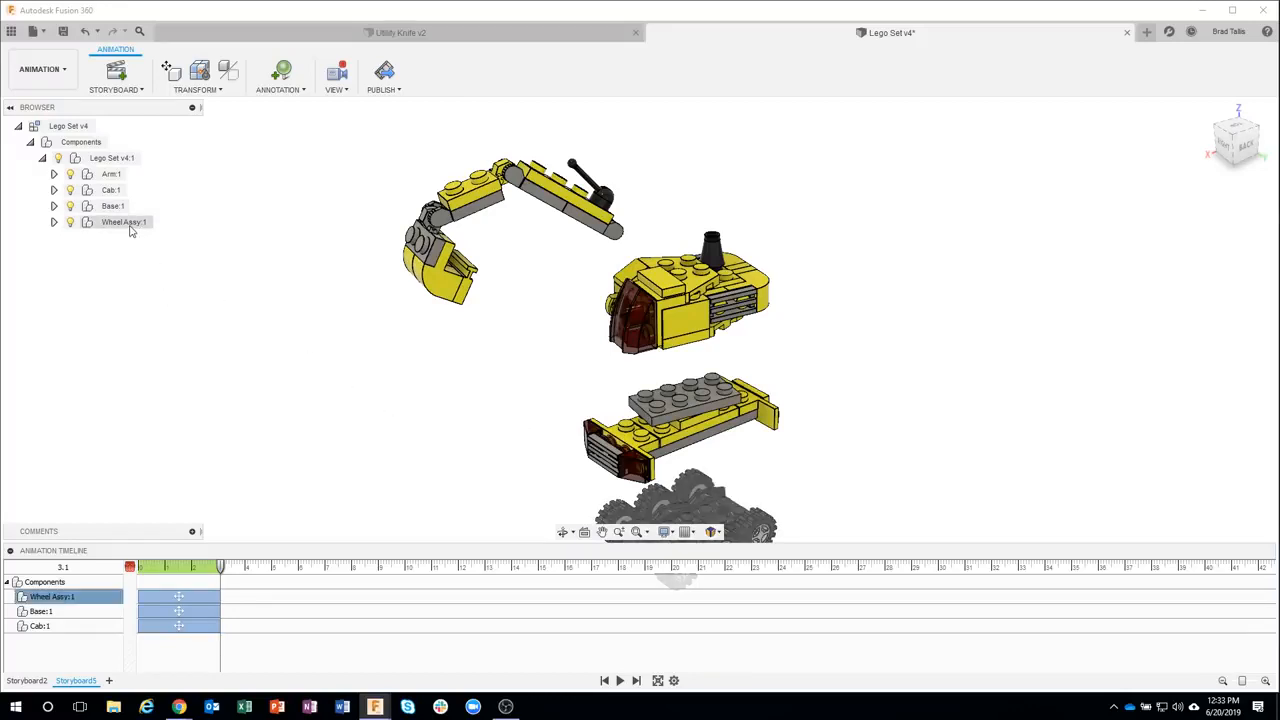
{"action": "left_click", "coordinate": [144, 248]}
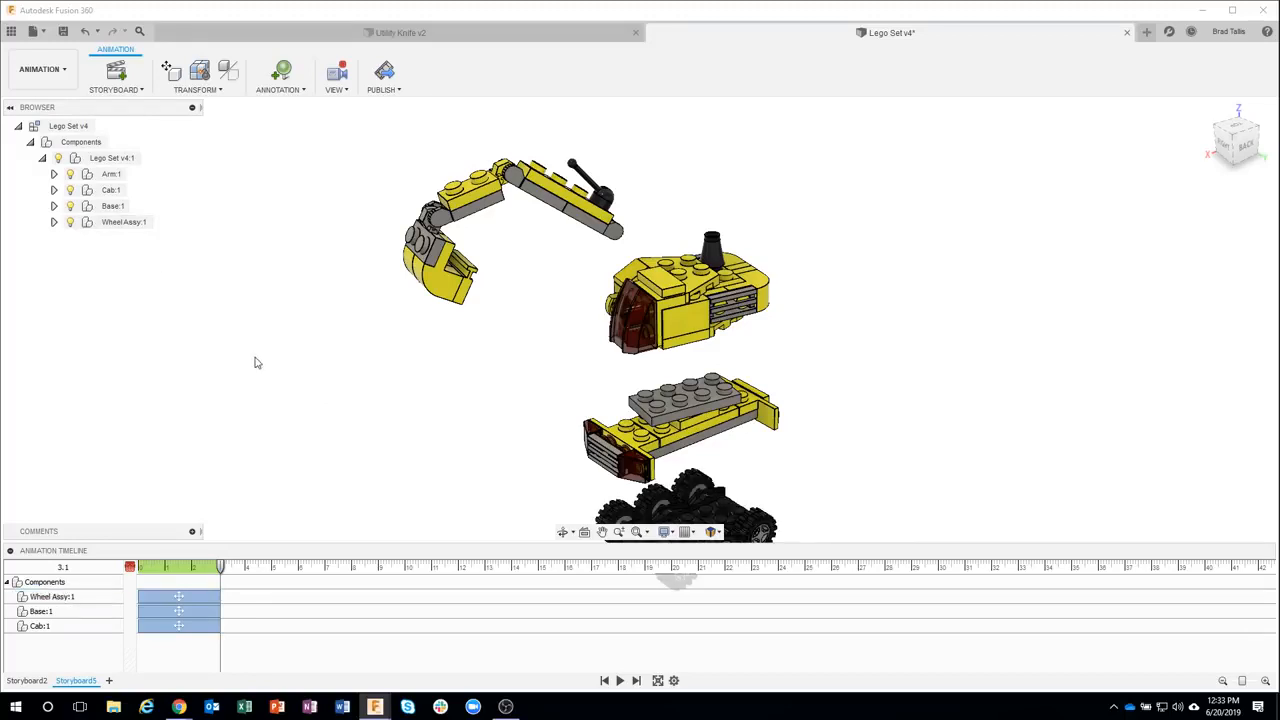
Undo the camera changes and all explode actions so the excavator returns to its assembled state
{"action": "scroll", "coordinate": [603, 373], "scroll_direction": "down", "scroll_amount": 1}
{"action": "middle_click_drag", "start_coordinate": [603, 373], "coordinate": [603, 311]}
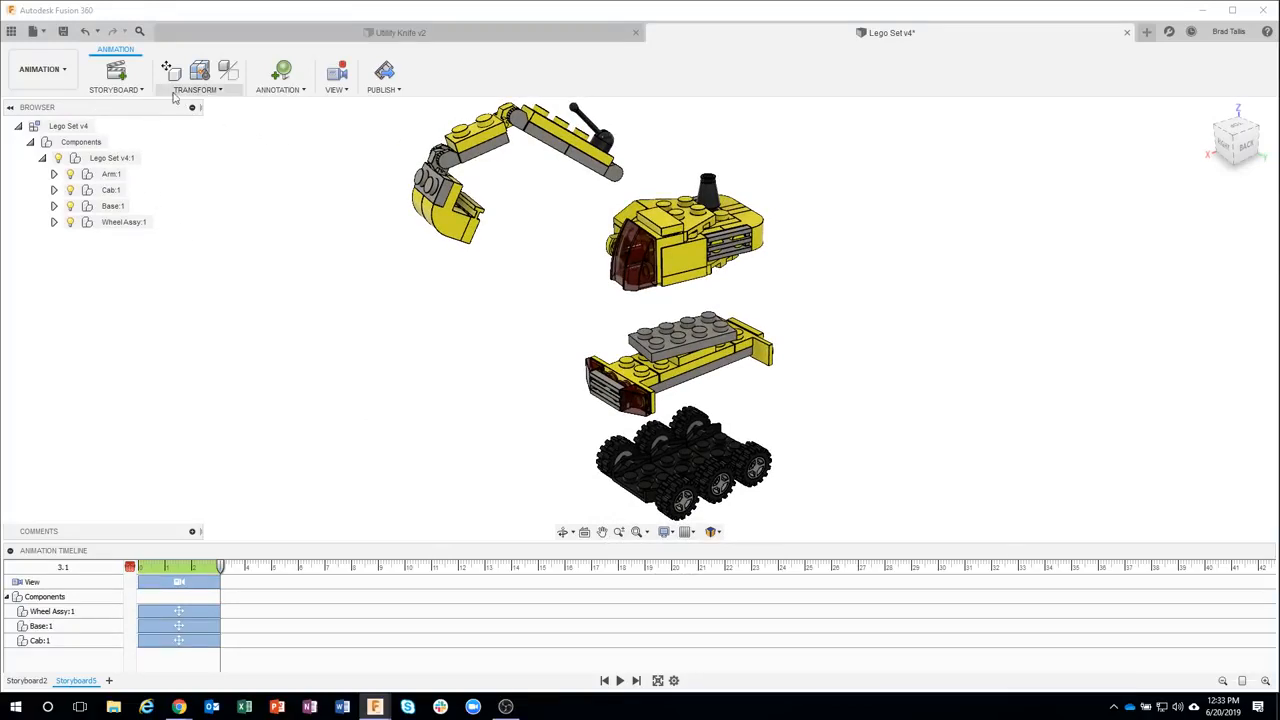
{"action": "left_click", "coordinate": [86, 32]}
{"action": "left_click", "coordinate": [86, 32]}
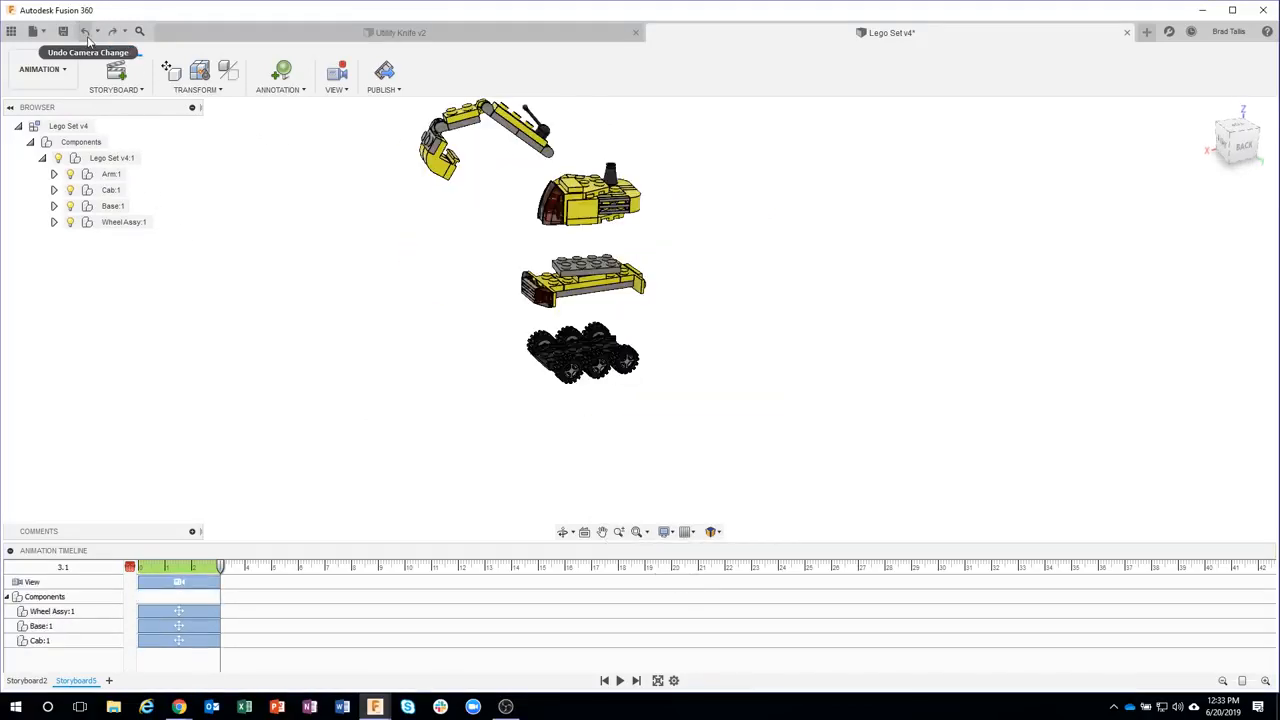
{"action": "left_click", "coordinate": [86, 32]}
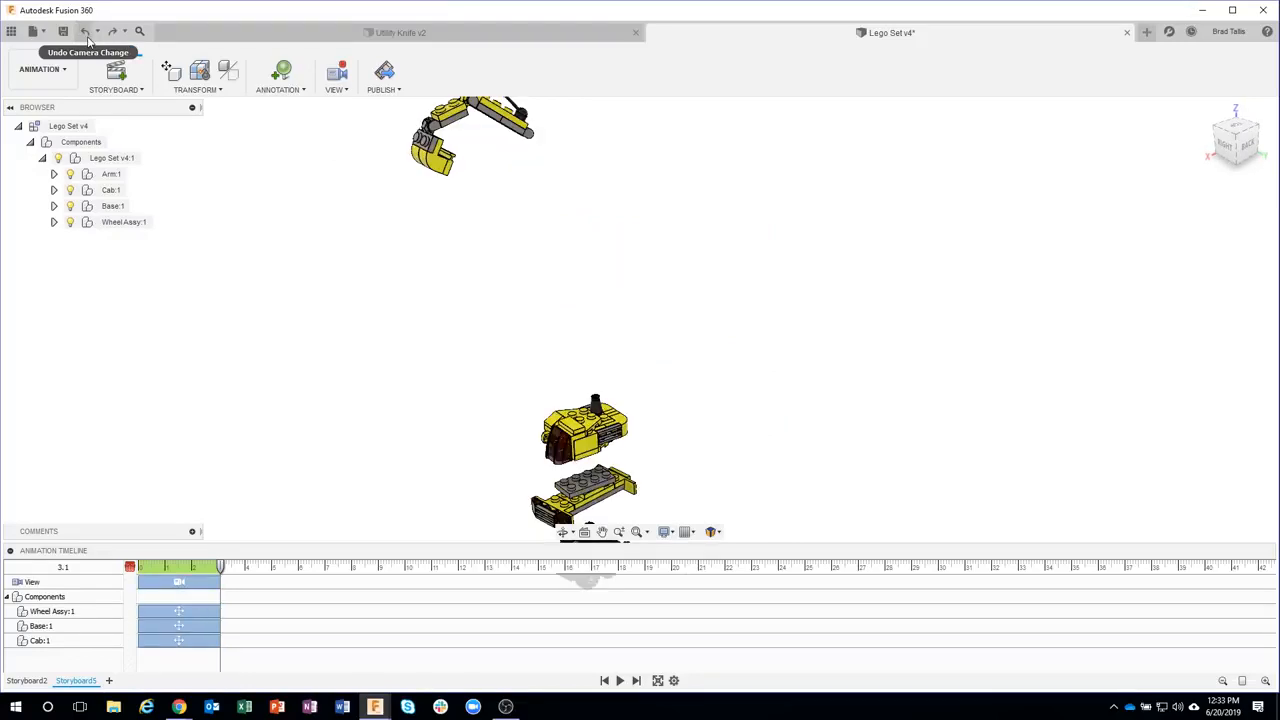
{"action": "left_click", "coordinate": [86, 32]}
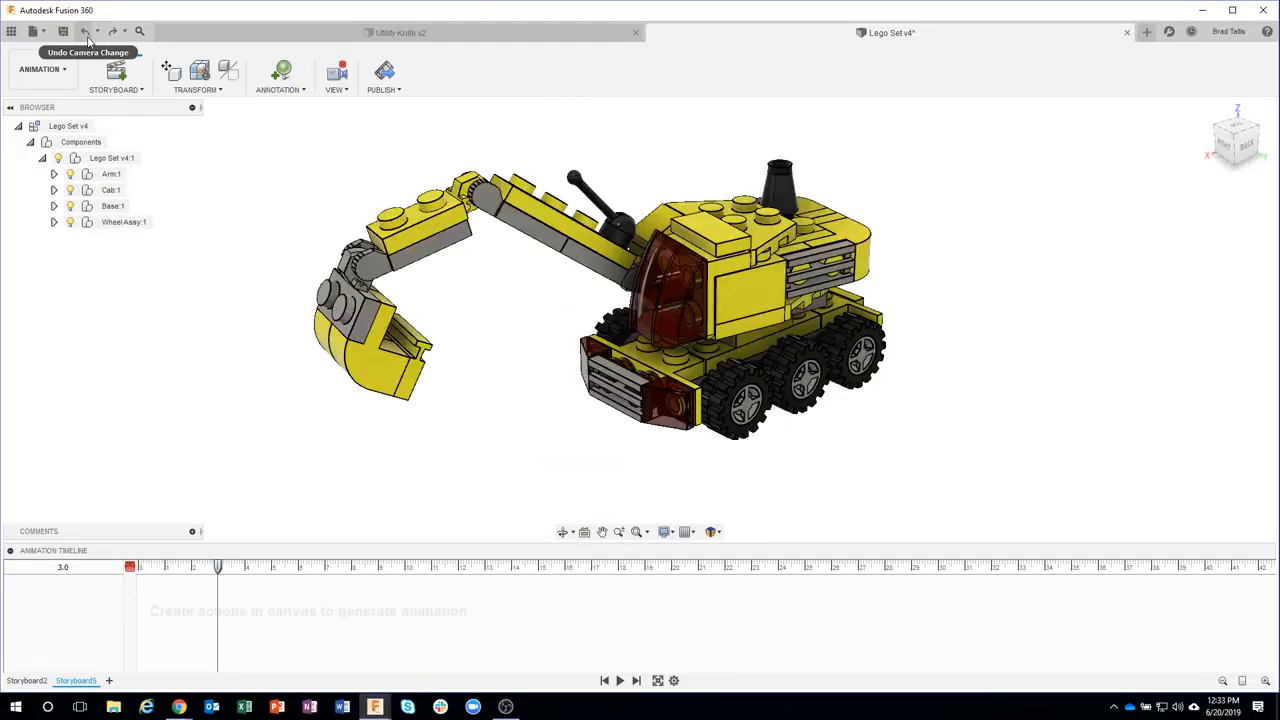
{"action": "left_click", "coordinate": [87, 33]}
Switch to the Design workspace and create a new top-level component named Axle Assy
{"action": "left_click", "coordinate": [42, 69]}
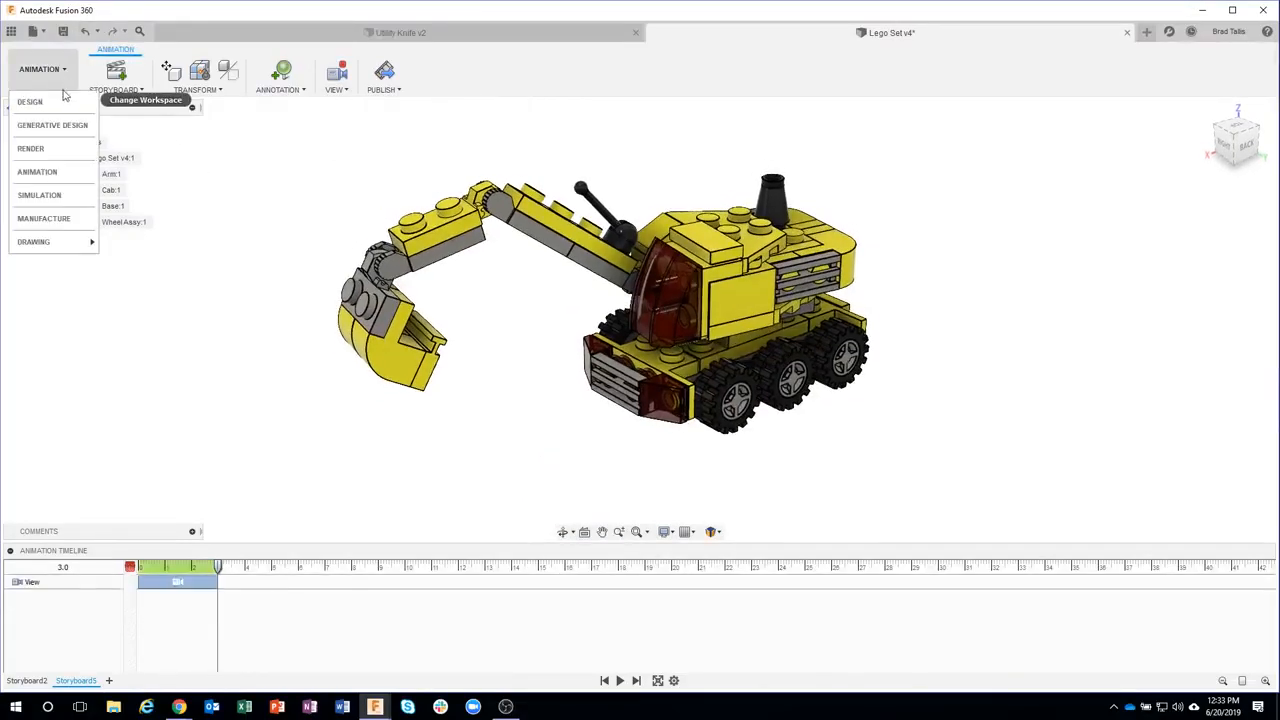
{"action": "left_click", "coordinate": [60, 101]}
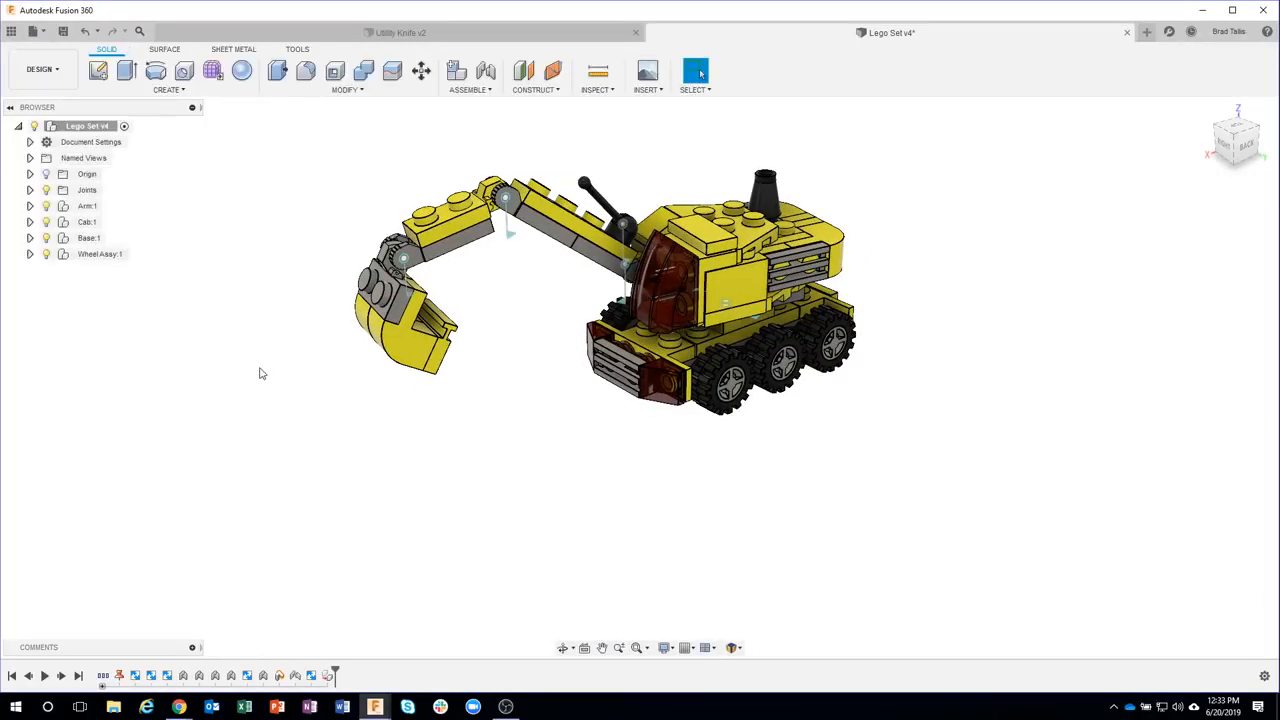
{"action": "left_click", "coordinate": [30, 255]}
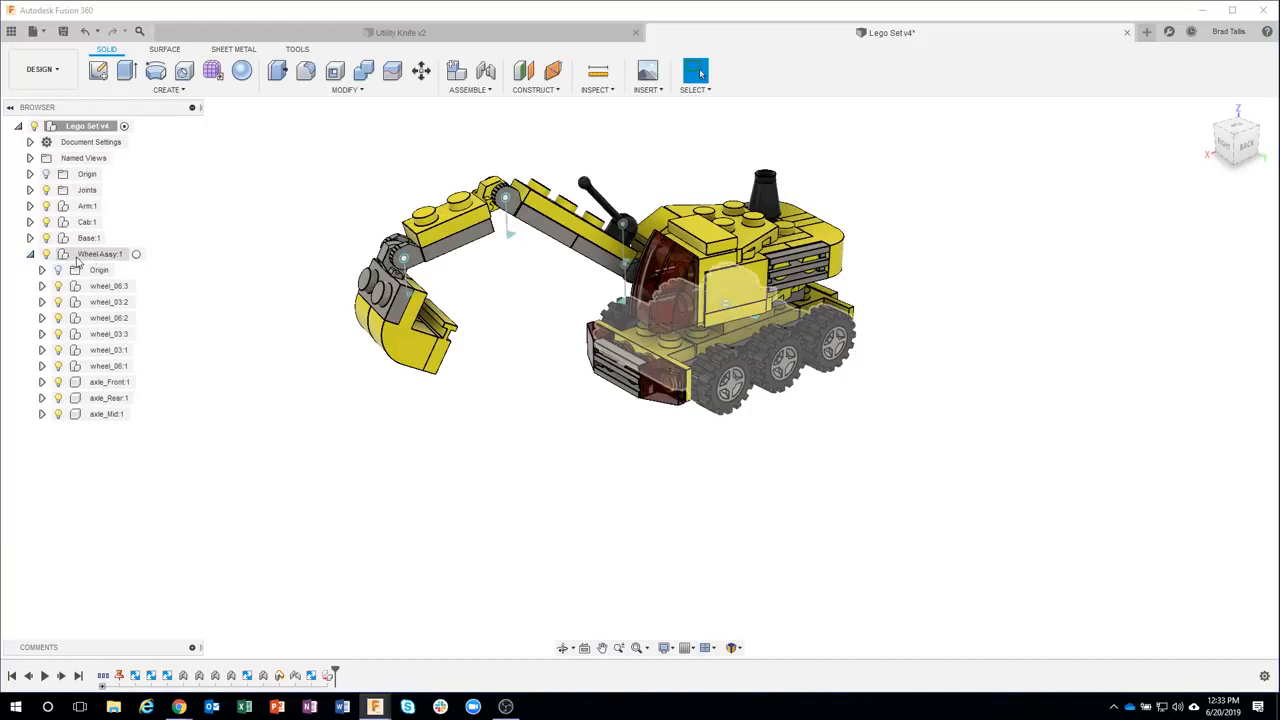
{"action": "right_click", "coordinate": [72, 128]}
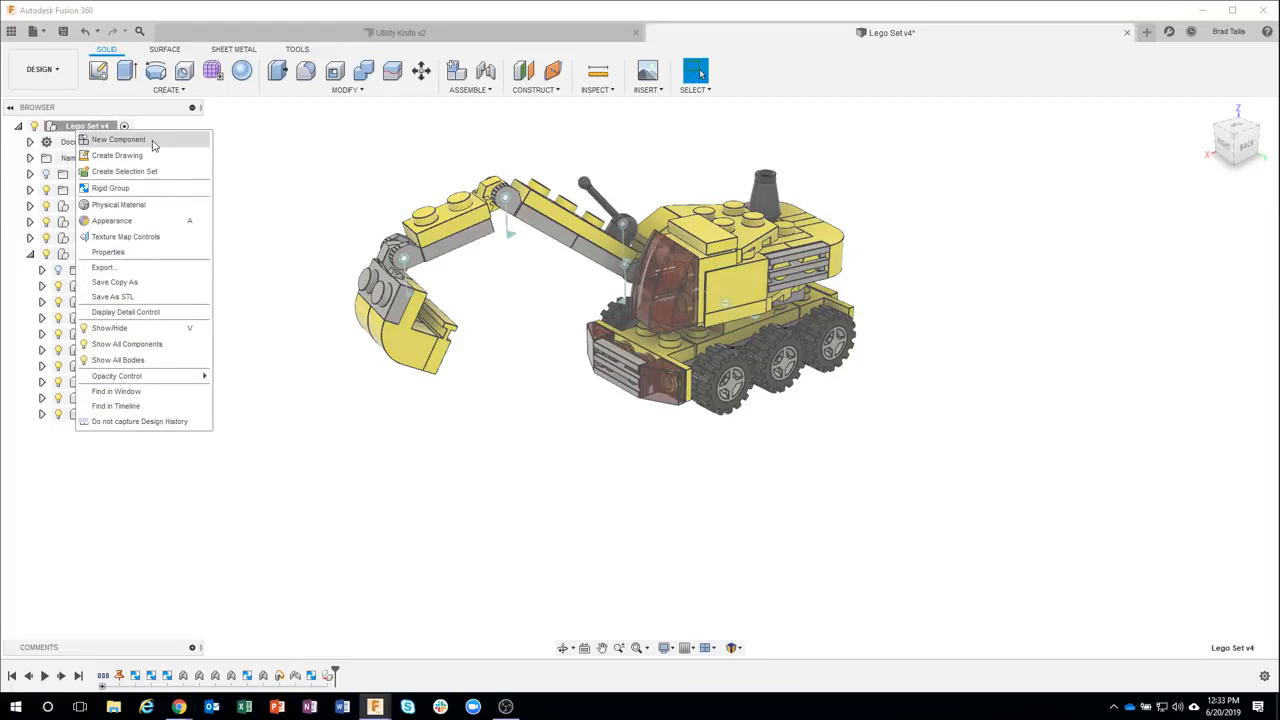
{"action": "left_click", "coordinate": [150, 140]}
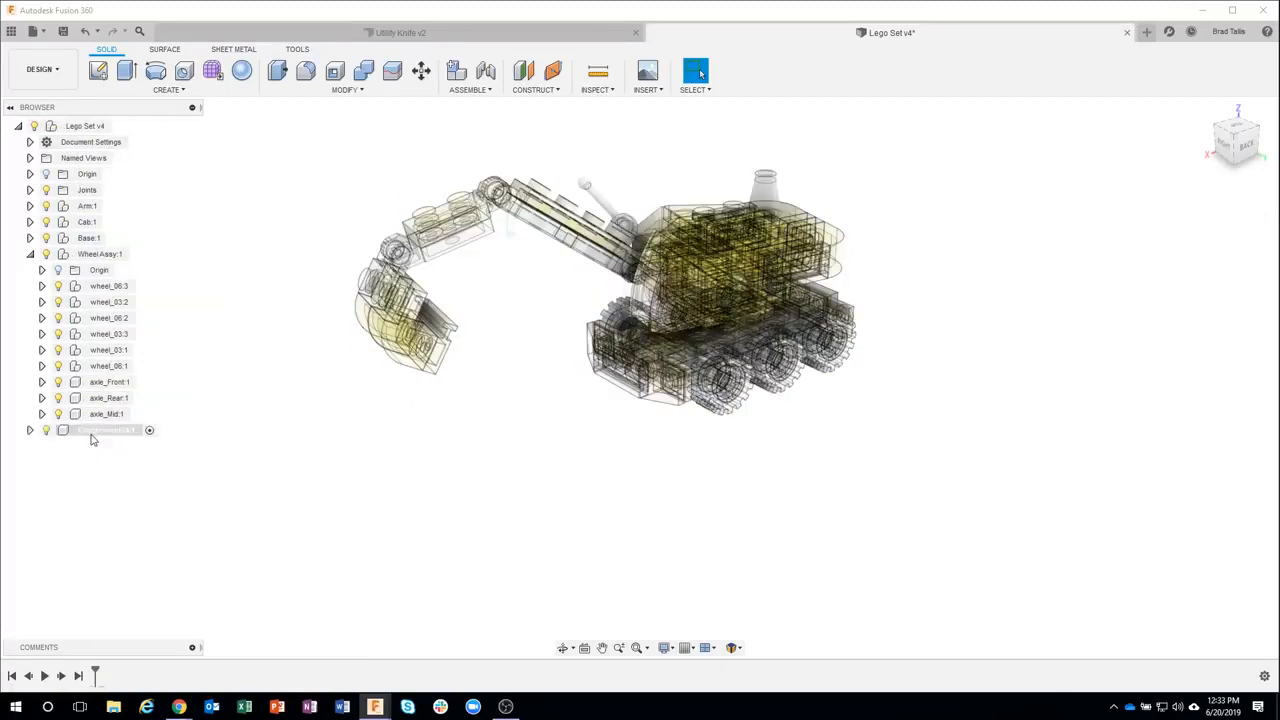
{"action": "double_click", "coordinate": [91, 432]}
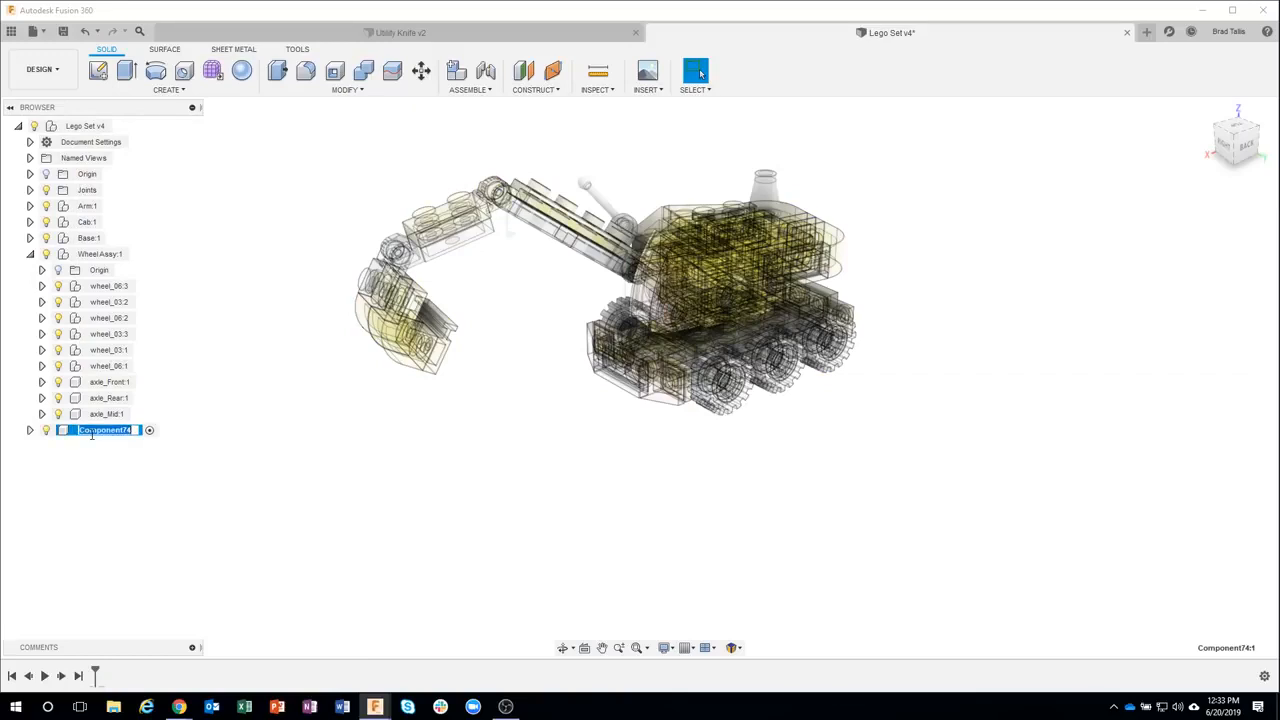
{"action": "type", "text": "Axle Assy"}
{"action": "key", "text": "Return"}
Move the axle_Front, axle_Rear and axle_Mid components out of Wheel Assy into the Axle Assy component
{"action": "left_click", "coordinate": [110, 382]}
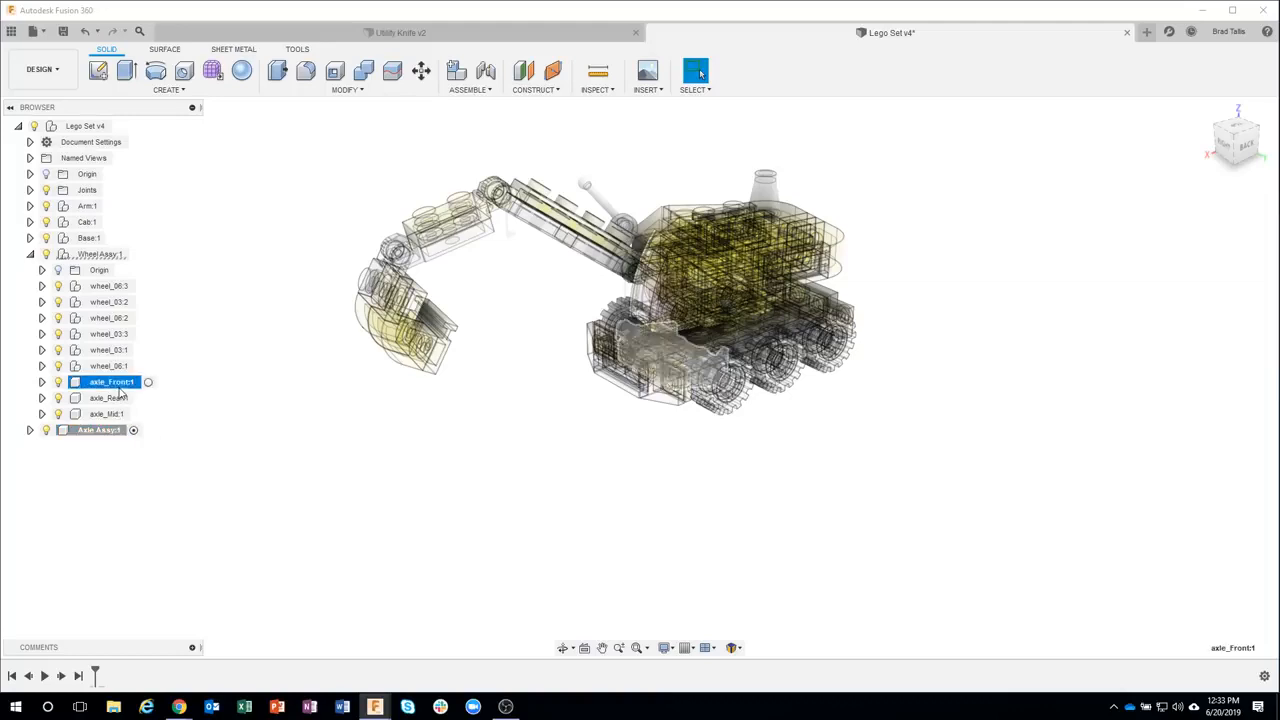
{"action": "left_click", "coordinate": [110, 398], "text": "ctrl"}
{"action": "left_click", "coordinate": [113, 414], "text": "ctrl"}
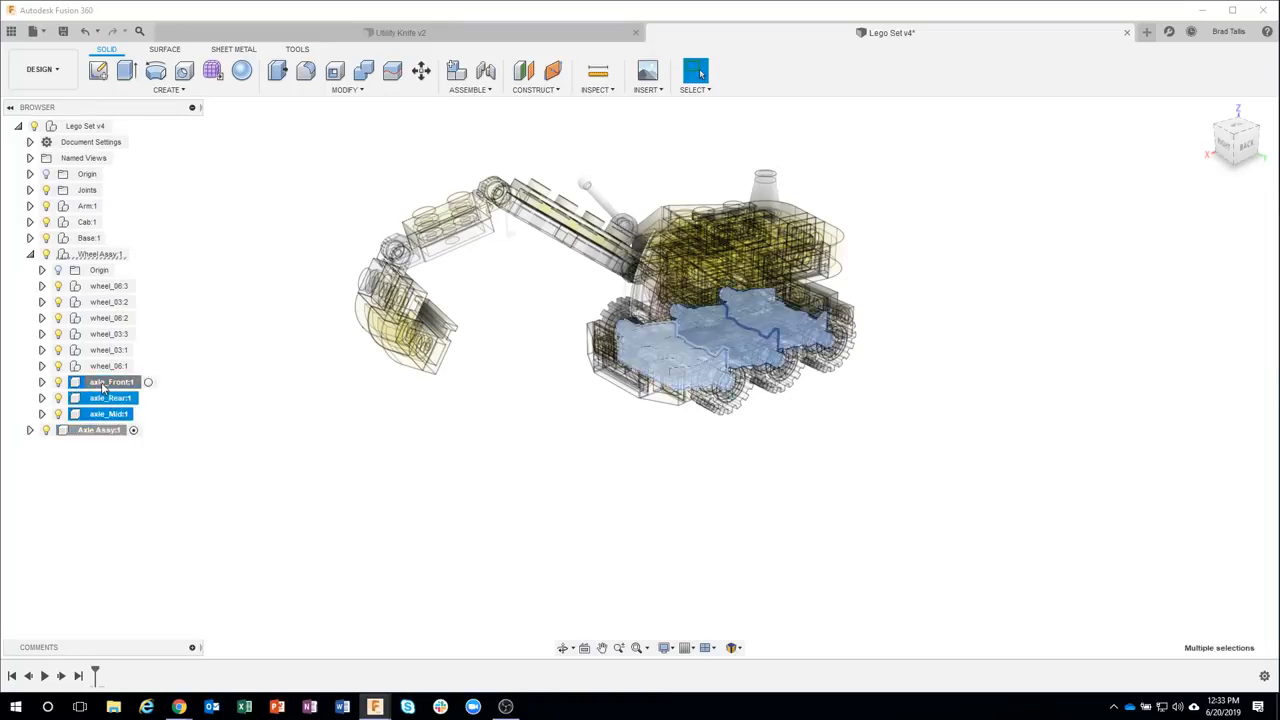
{"action": "left_click_drag", "start_coordinate": [113, 414], "coordinate": [99, 432]}
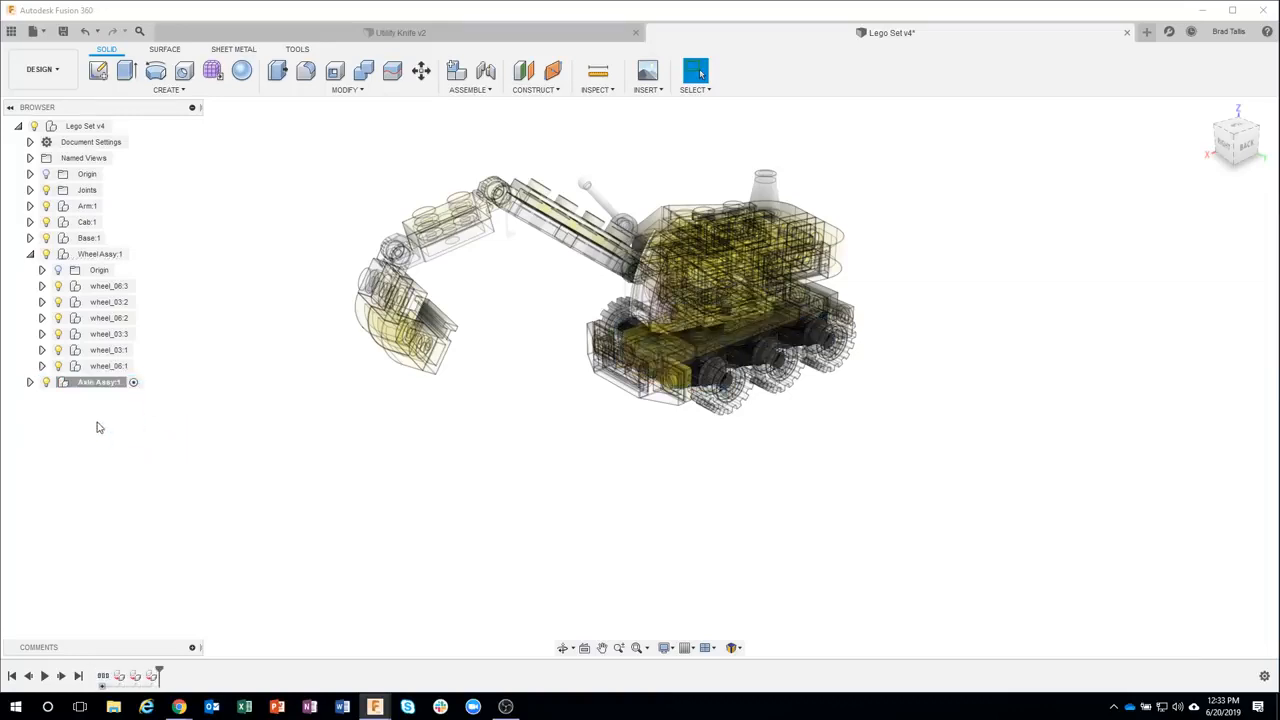
{"action": "left_click", "coordinate": [30, 383]}
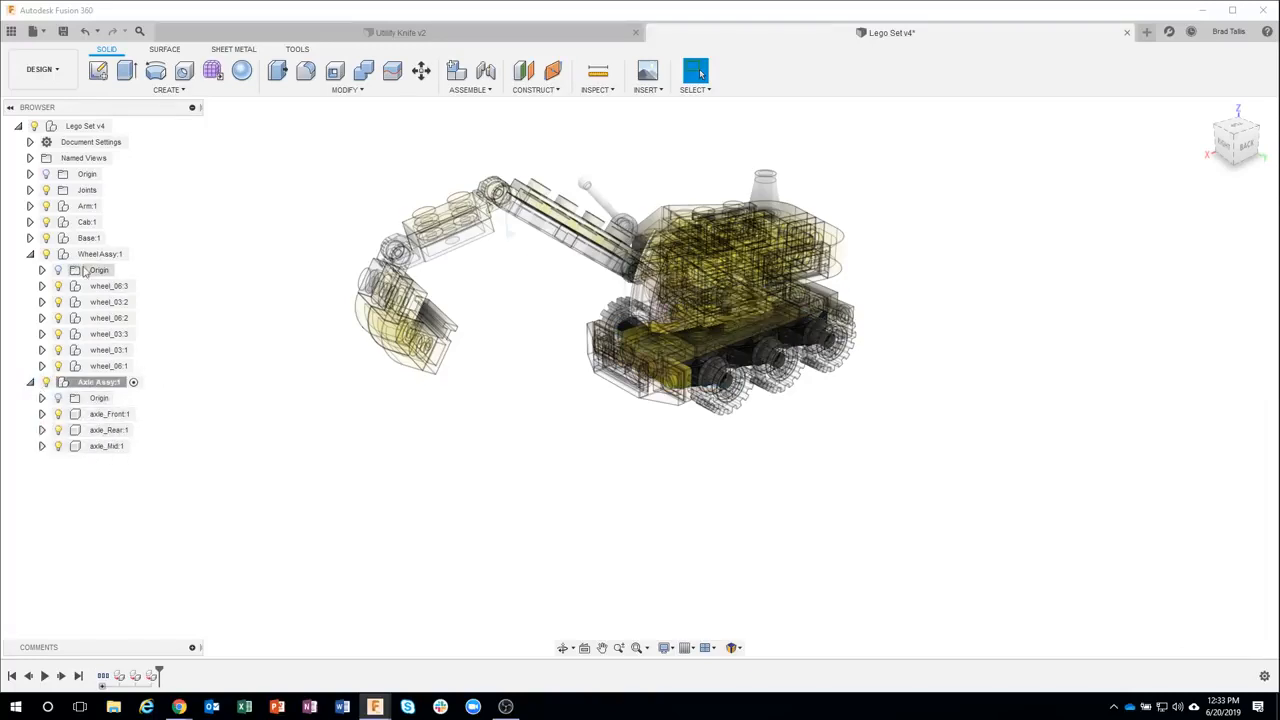
{"action": "left_click", "coordinate": [30, 382]}
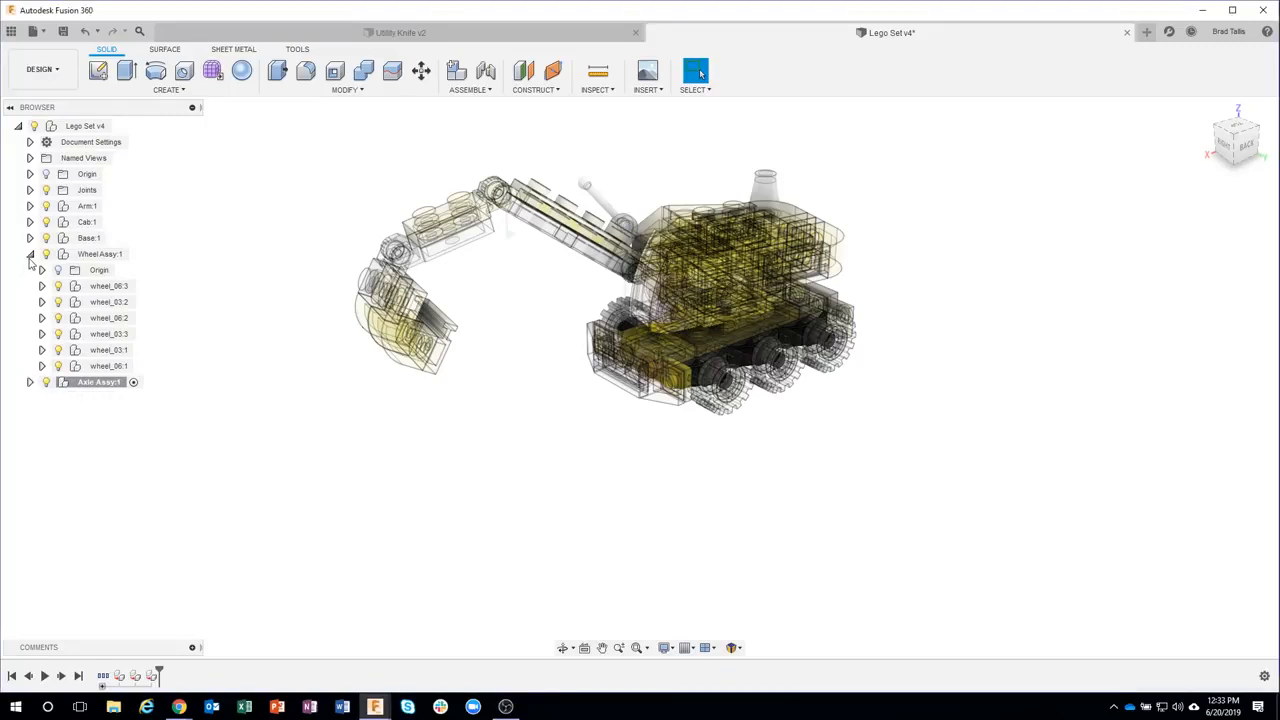
{"action": "left_click", "coordinate": [30, 254]}
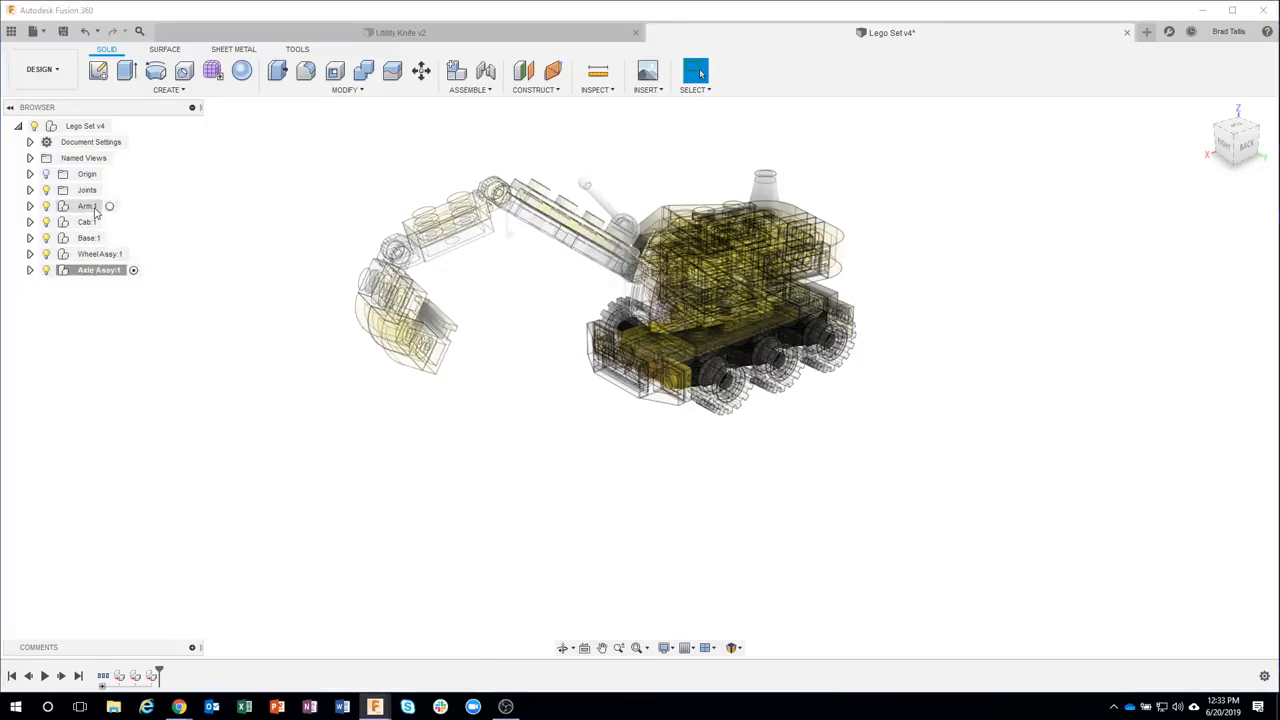
{"action": "left_click", "coordinate": [90, 270]}
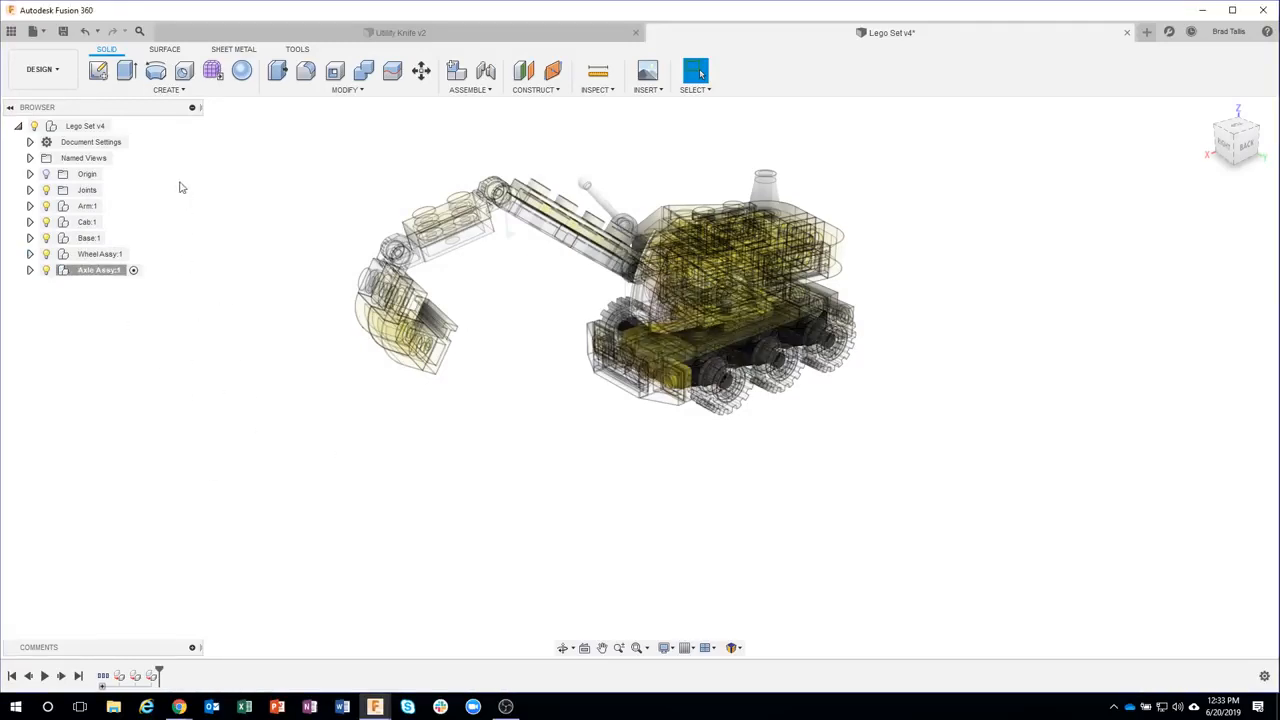
Return to the Animation workspace and auto-explode the excavator's top-level components one level with a slightly reduced explosion scale
{"action": "left_click", "coordinate": [40, 69]}
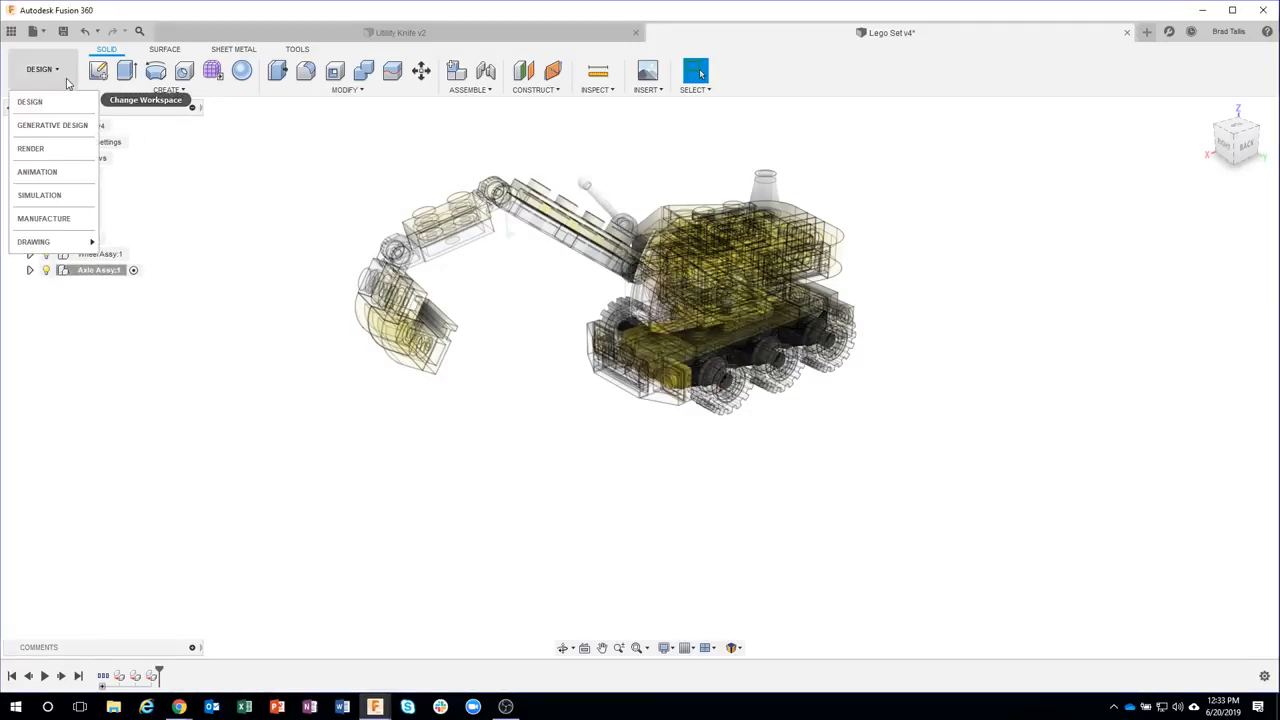
{"action": "left_click", "coordinate": [59, 176]}
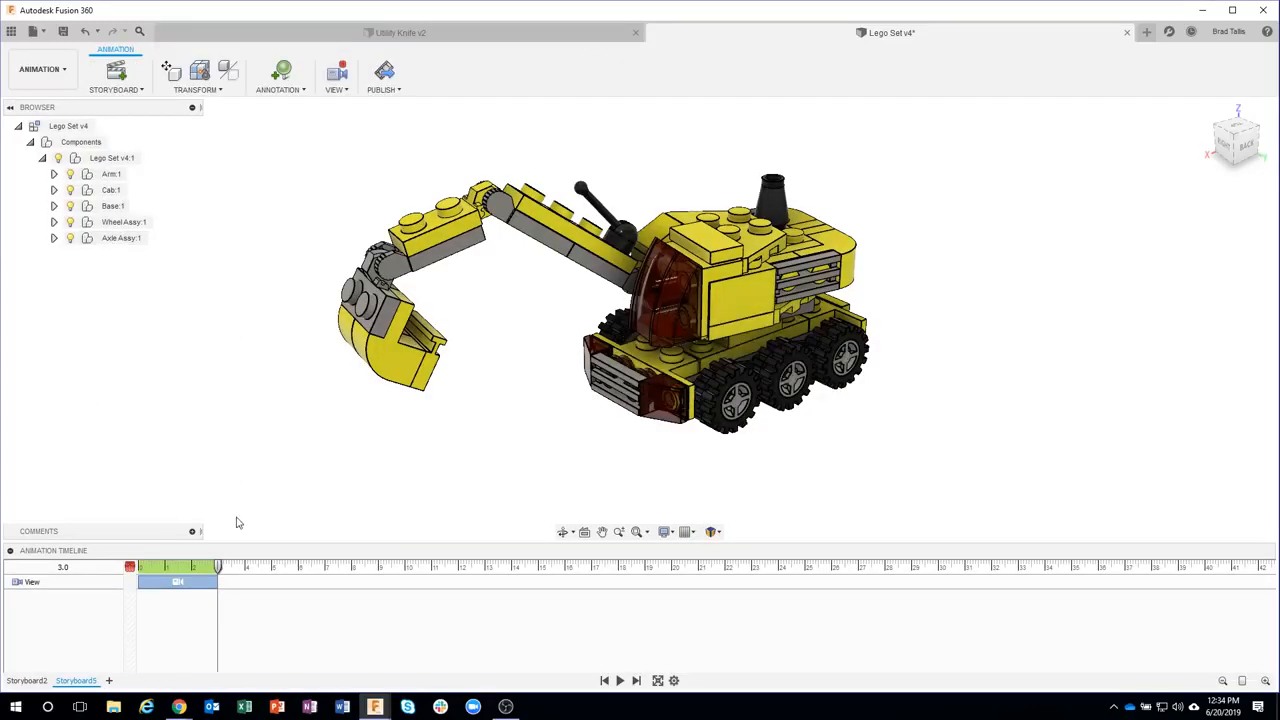
{"action": "left_click", "coordinate": [113, 159]}
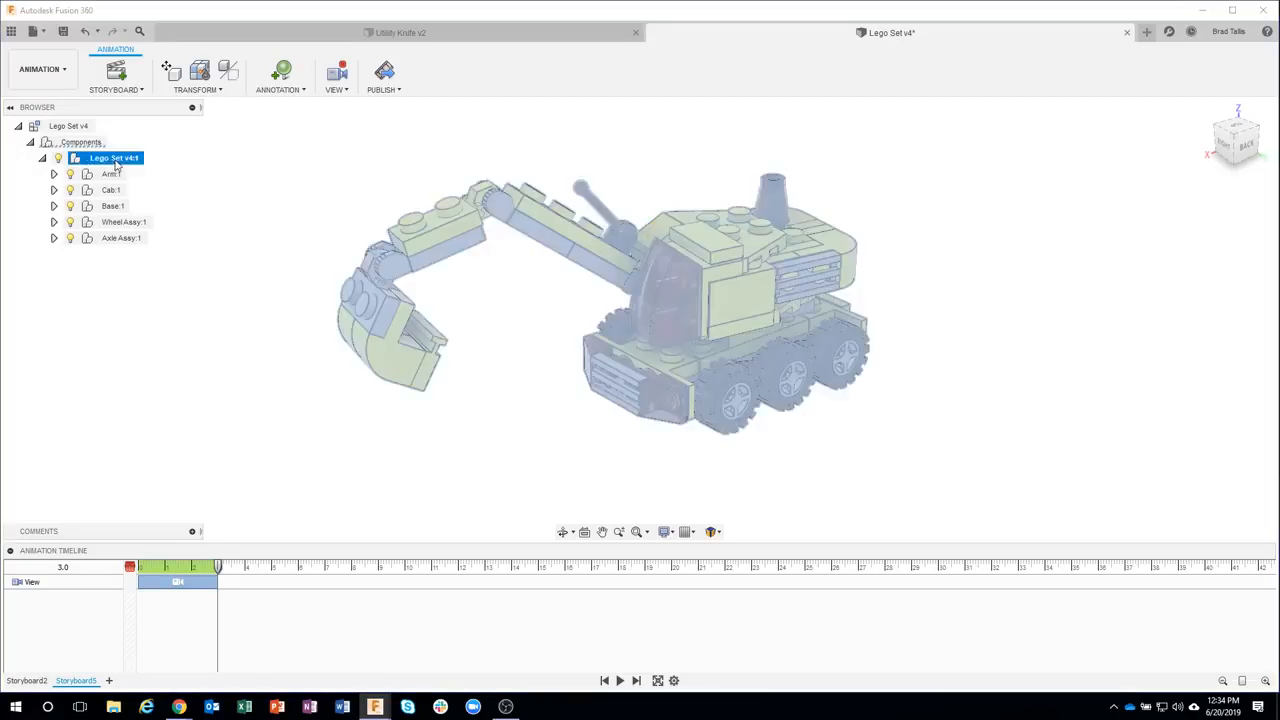
{"action": "left_click", "coordinate": [206, 91]}
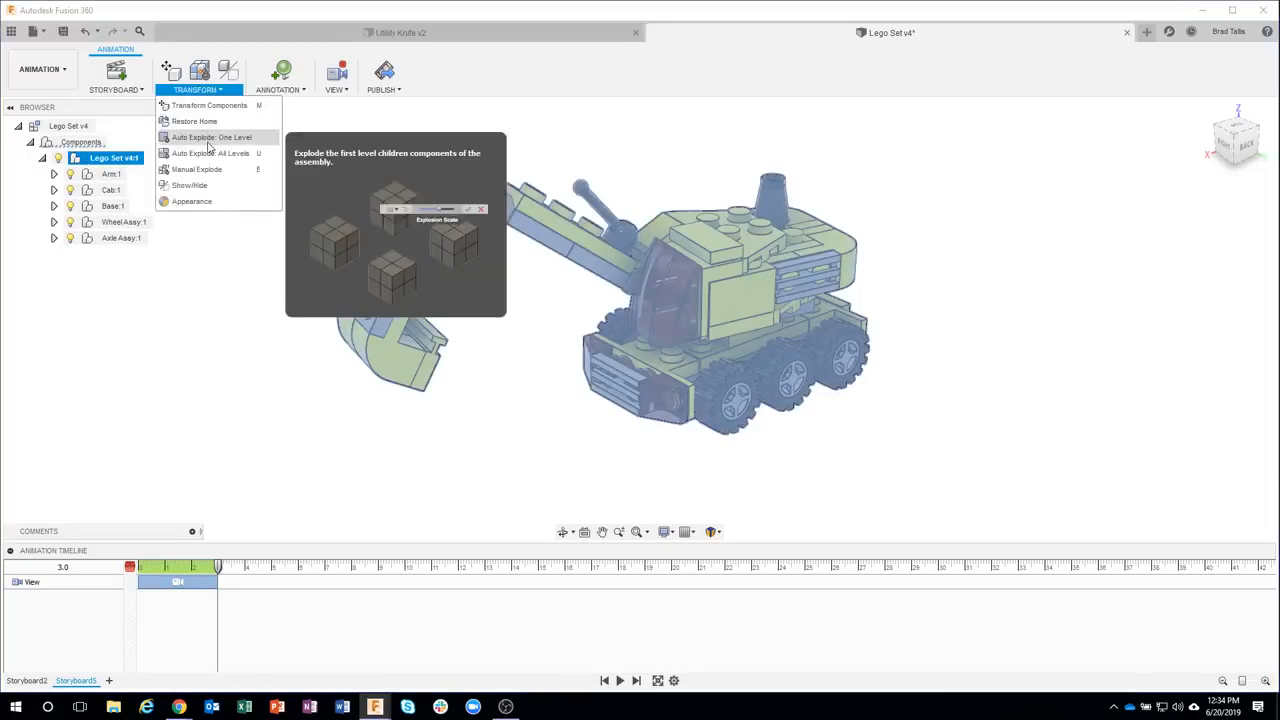
{"action": "left_click", "coordinate": [206, 144]}
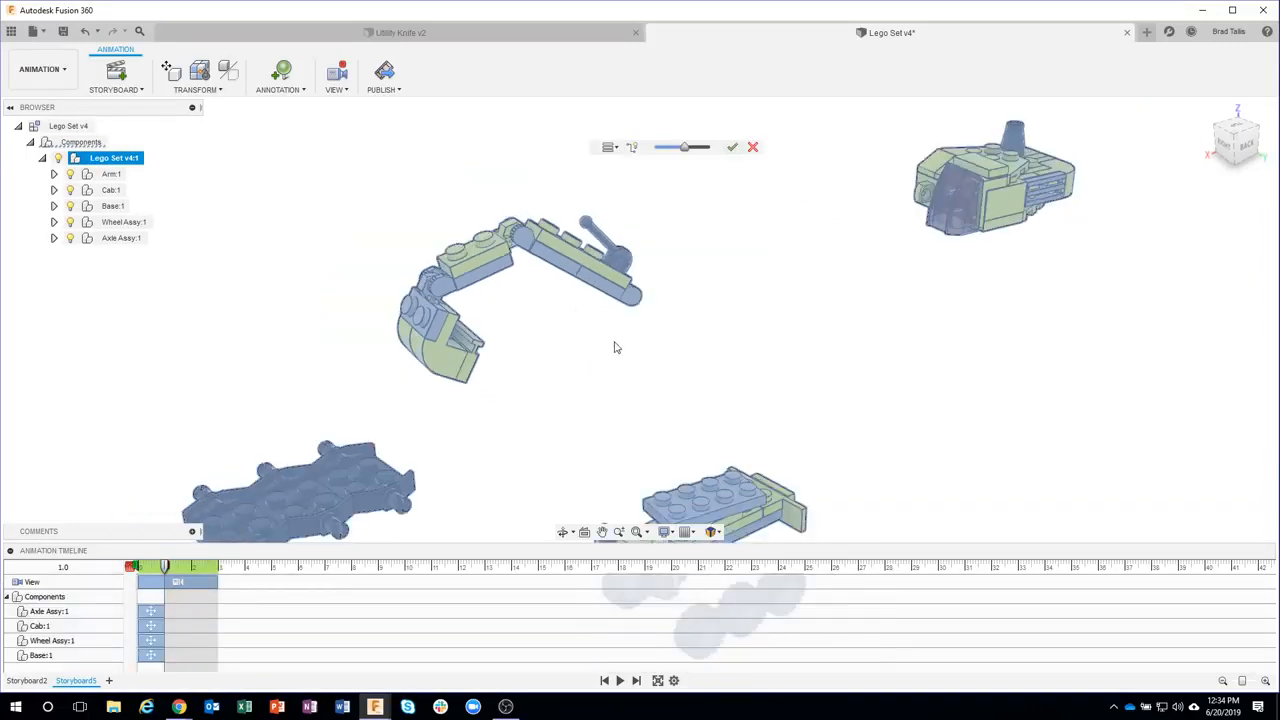
{"action": "middle_click_drag", "start_coordinate": [668, 340], "coordinate": [363, 341], "text": "shift"}
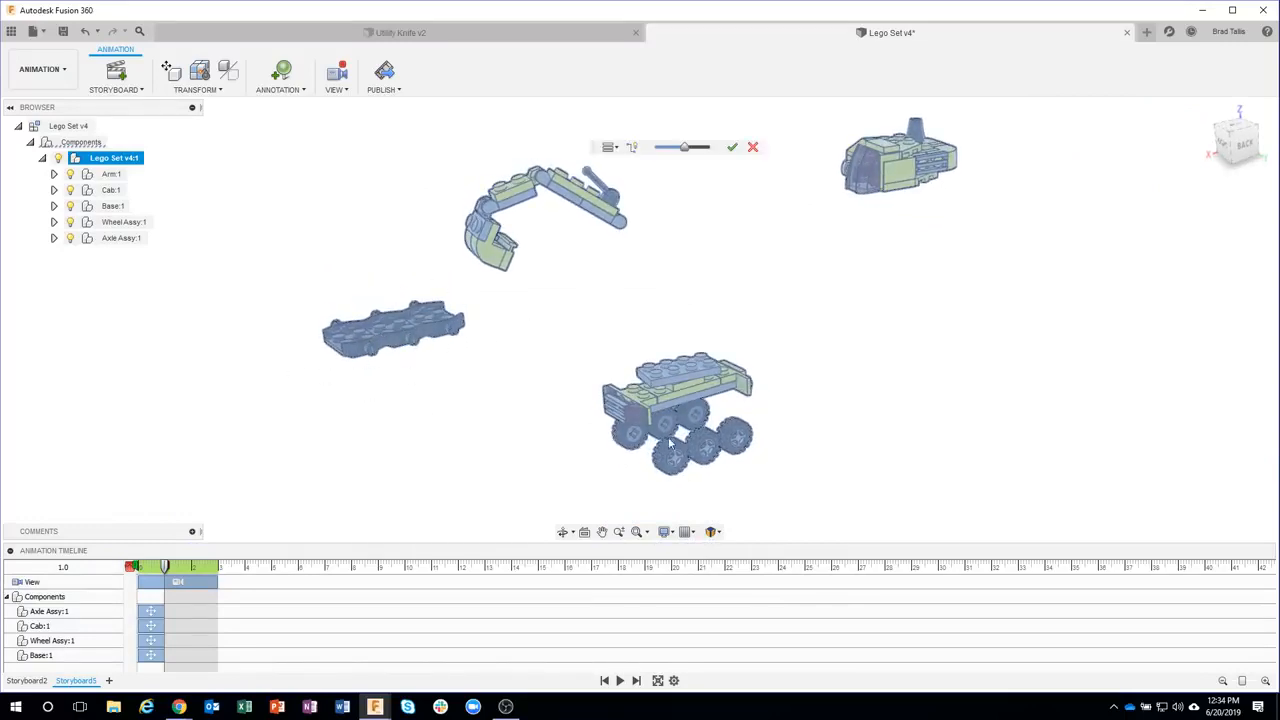
{"action": "mouse_move", "coordinate": [688, 149]}
{"action": "left_mouse_down"}
{"action": "mouse_move", "coordinate": [652, 149]}
{"action": "mouse_move", "coordinate": [672, 148]}
{"action": "left_mouse_up"}
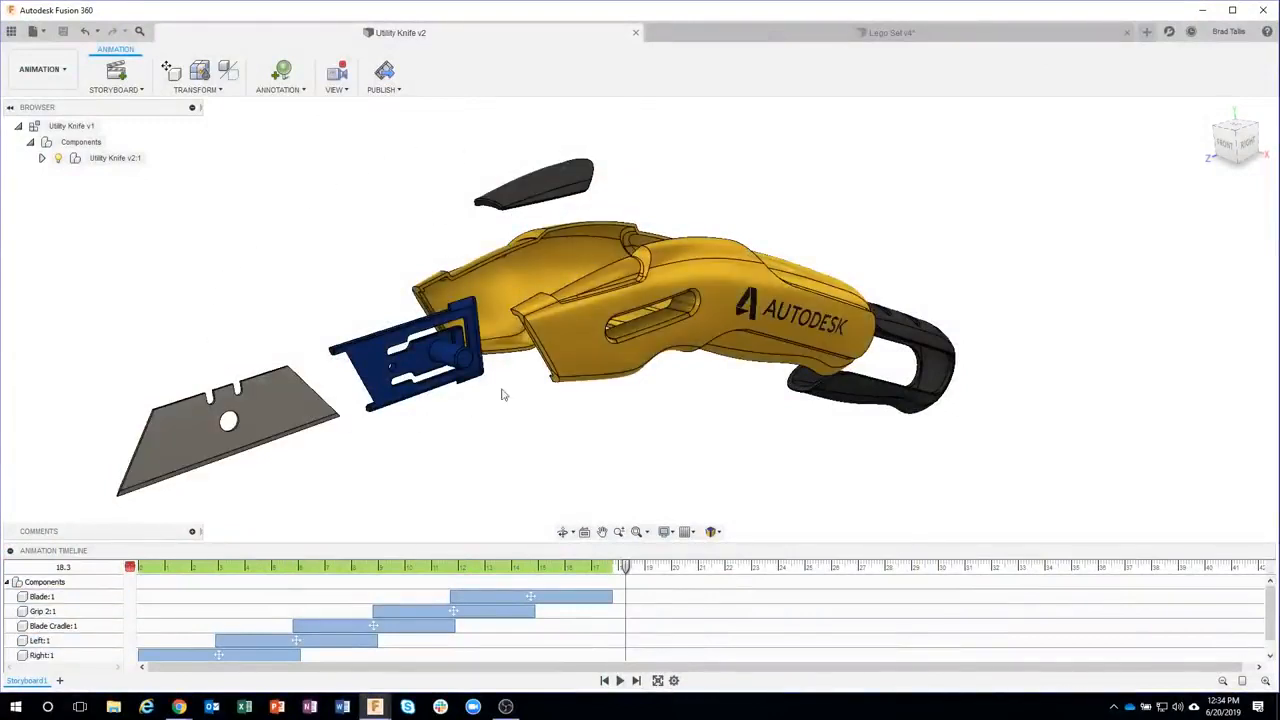
Open the data panel and browse the Design Samples project
{"action": "left_click", "coordinate": [11, 31]}
{"action": "left_click", "coordinate": [22, 36]}
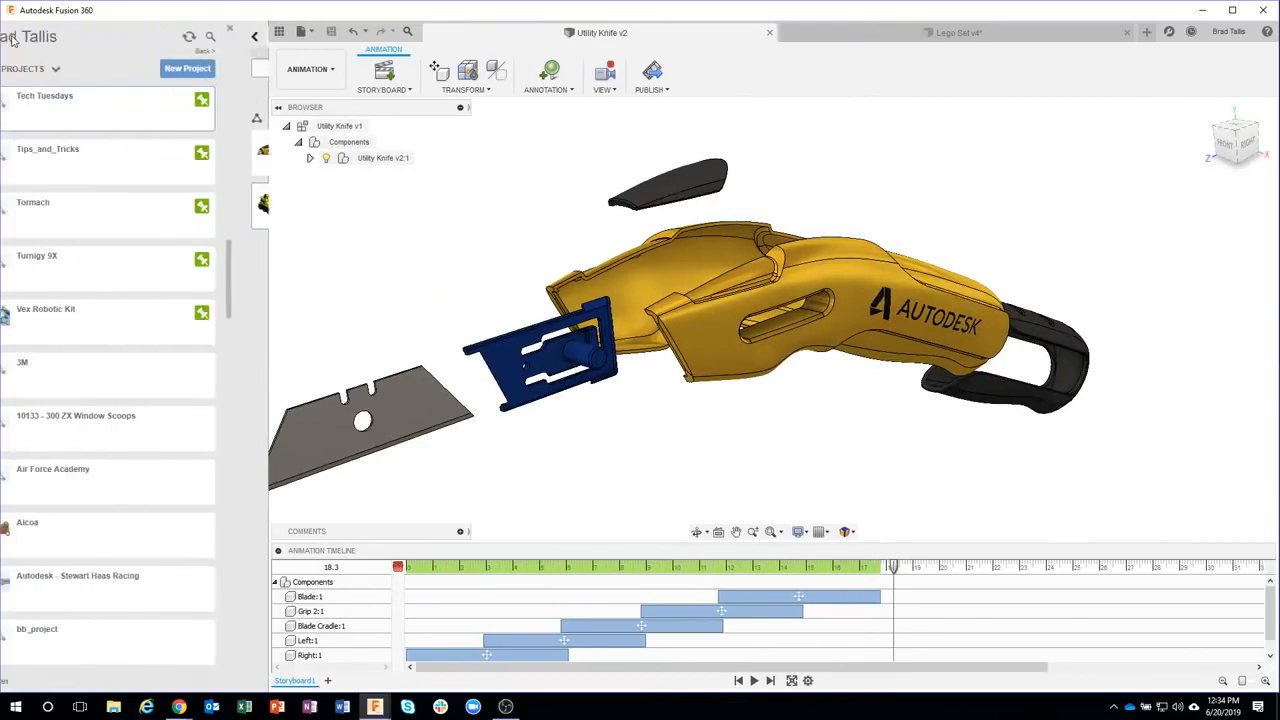
{"action": "left_click_drag", "start_coordinate": [260, 262], "coordinate": [258, 620]}
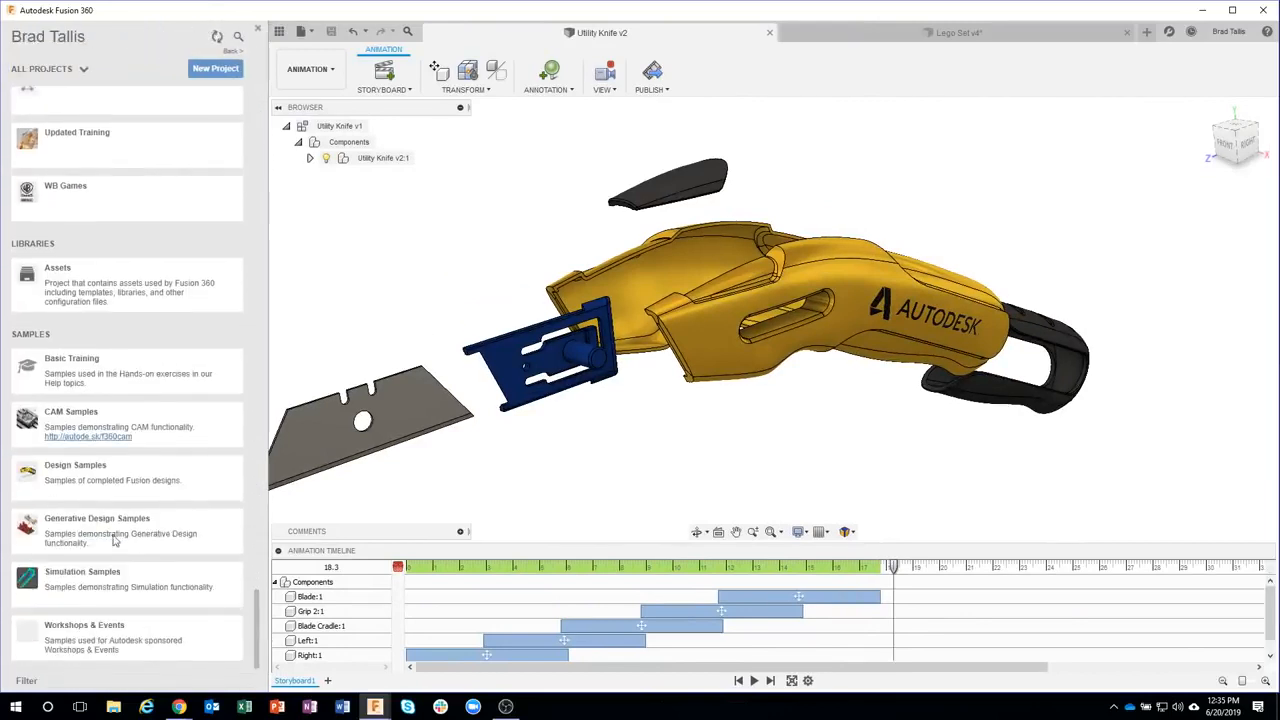
{"action": "left_click", "coordinate": [60, 478]}
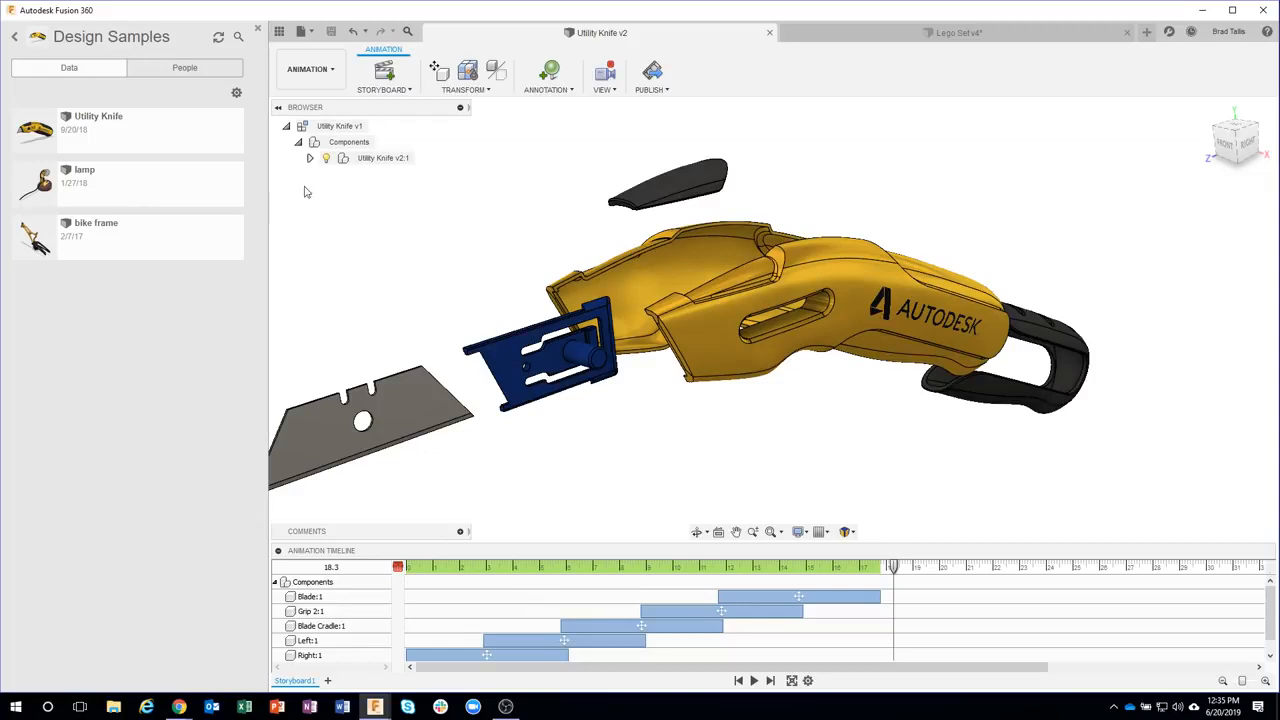
{"action": "left_click", "coordinate": [279, 32]}
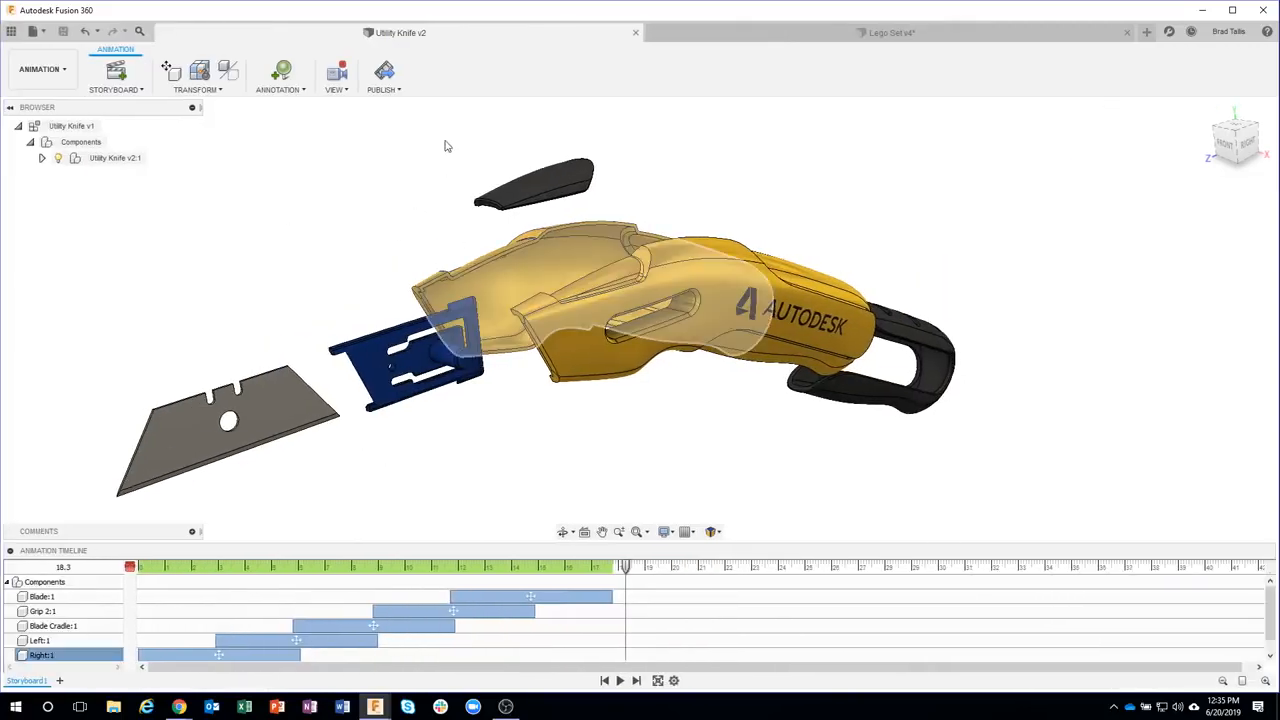
Return to the Lego Set design and undo the one-level auto explode
{"action": "left_click", "coordinate": [769, 33]}
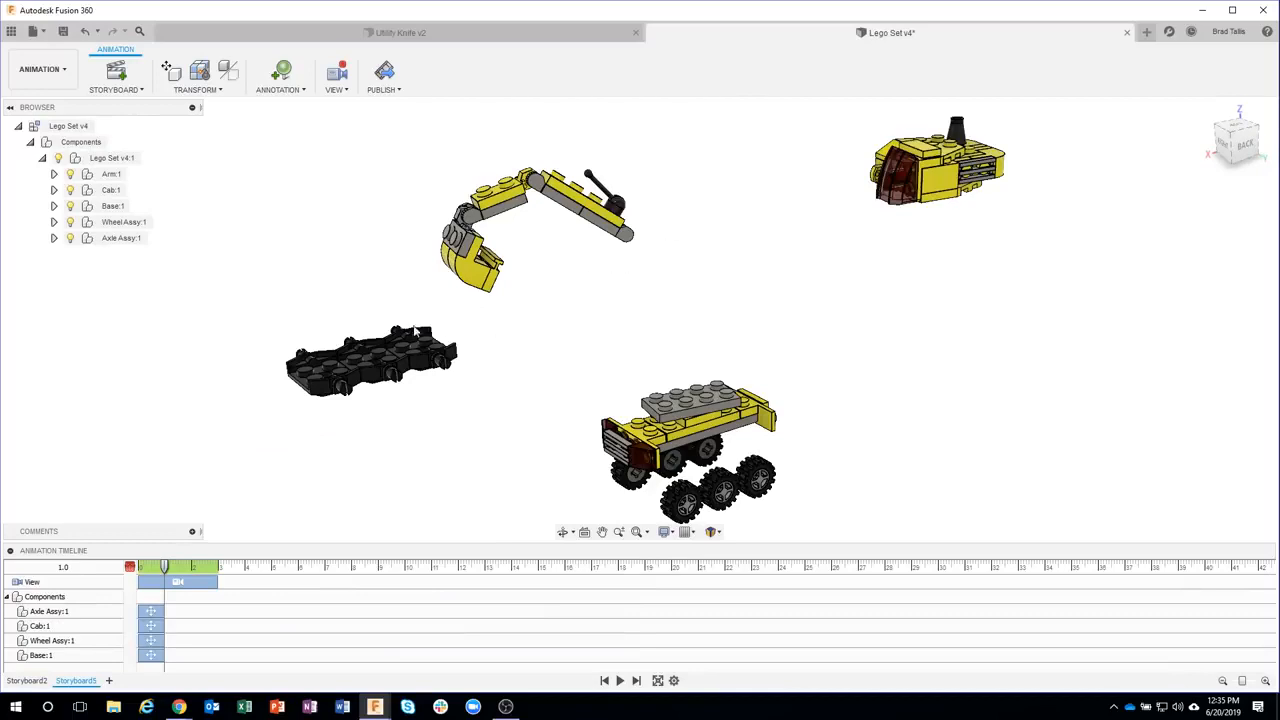
{"action": "left_click", "coordinate": [85, 33]}
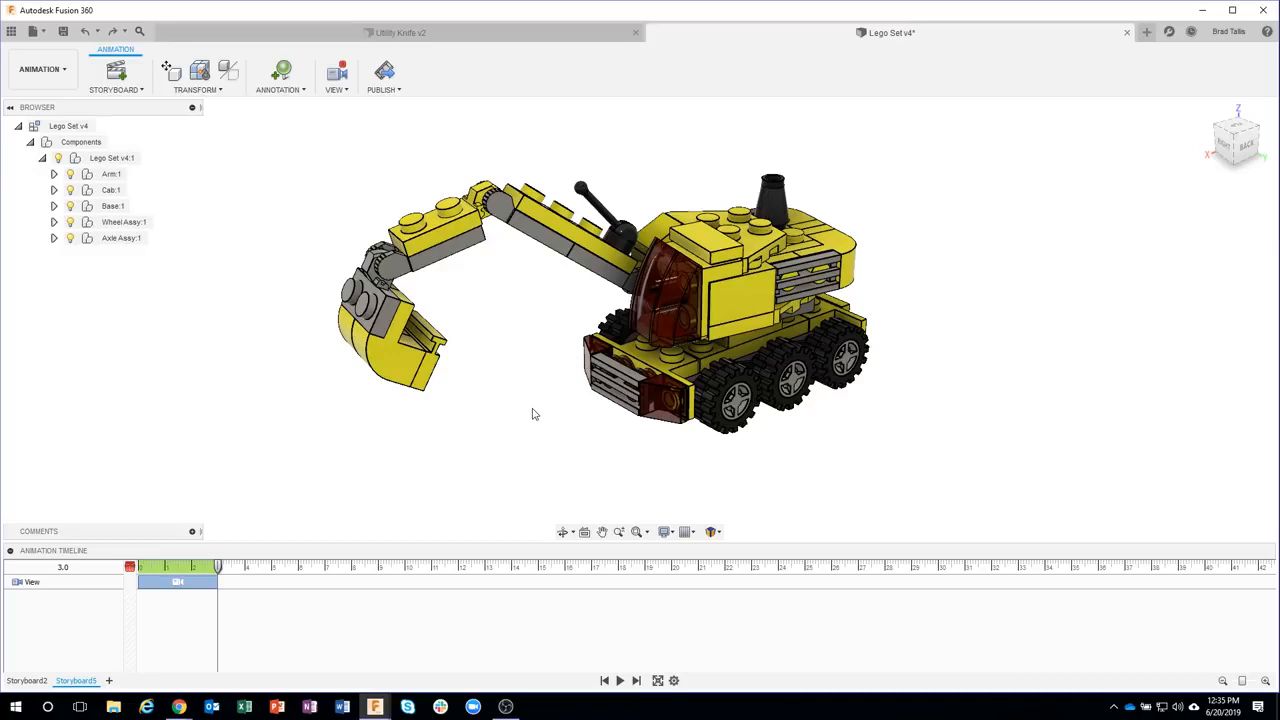
Review the Storyboard2 animation timeline by scrubbing it, then return to Storyboard3
{"action": "left_click", "coordinate": [203, 88]}
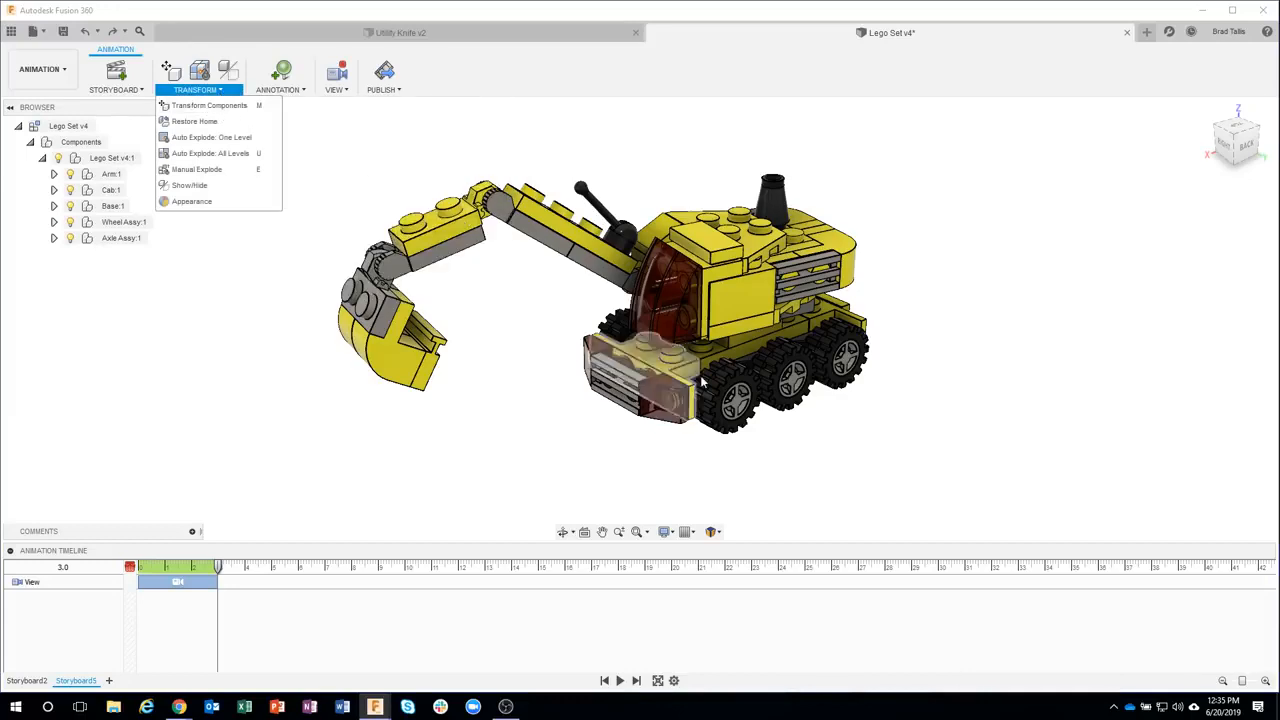
{"action": "left_click", "coordinate": [40, 686]}
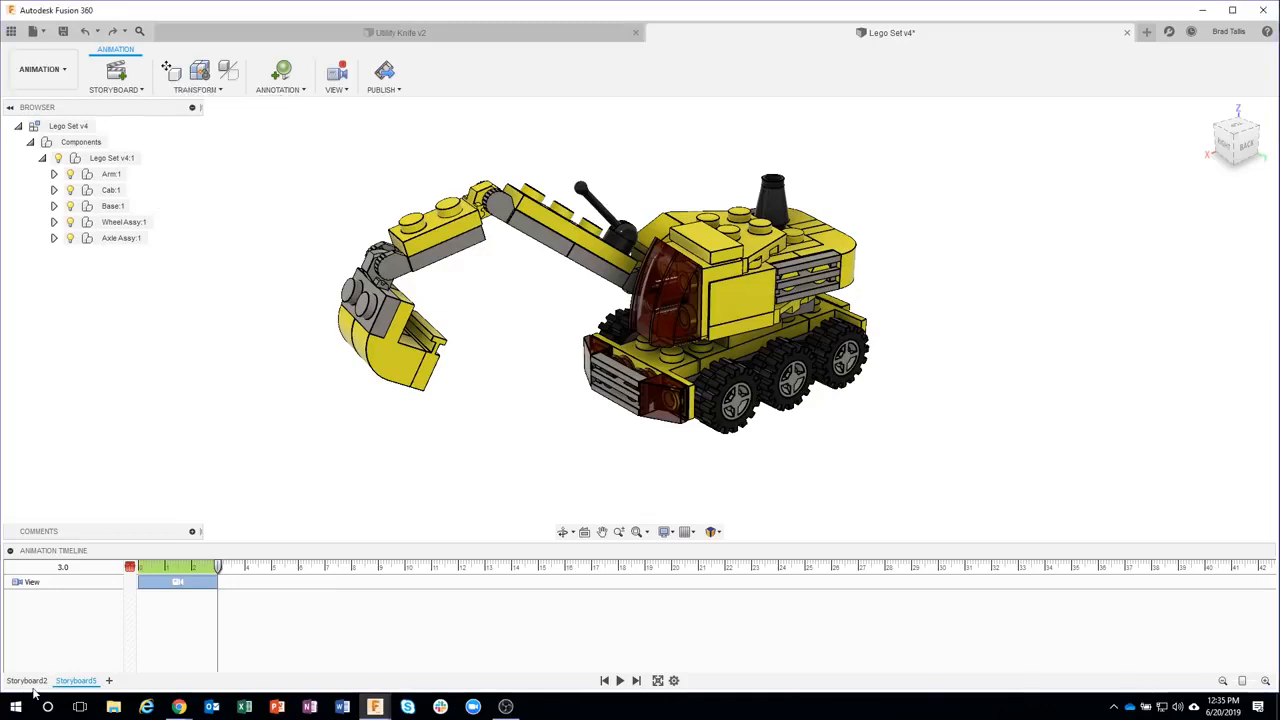
{"action": "left_click", "coordinate": [30, 681]}
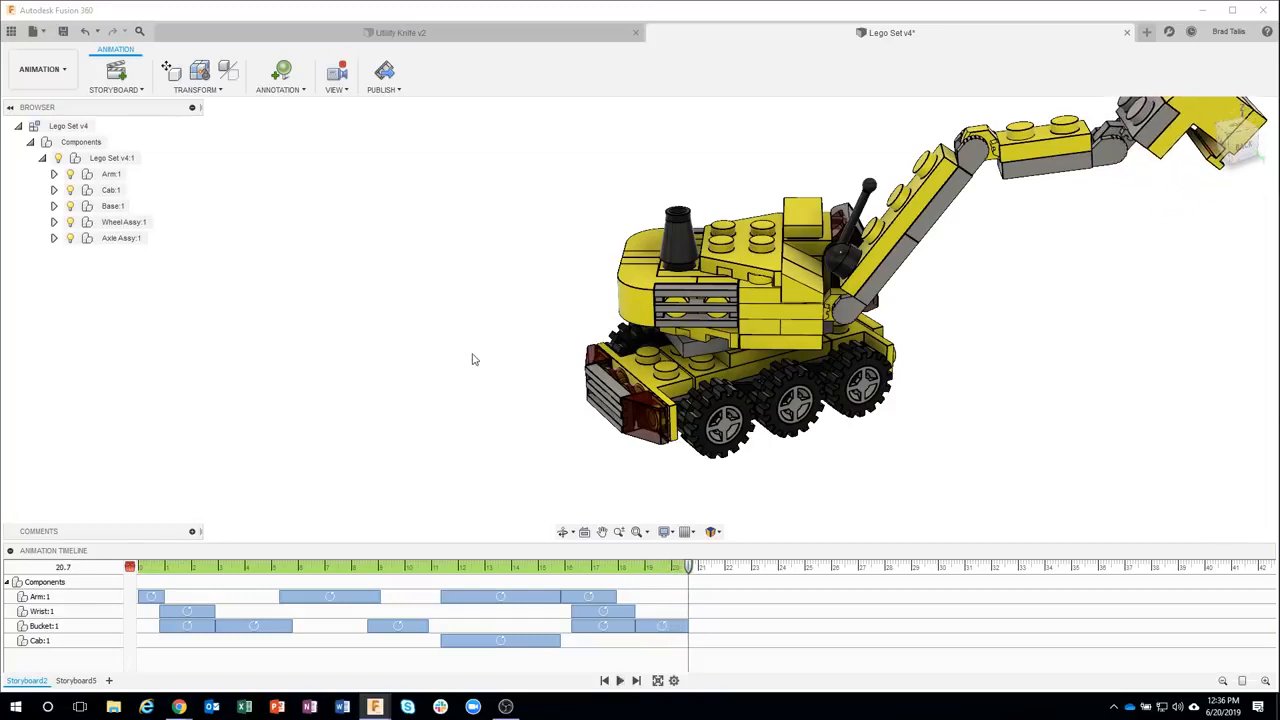
{"action": "mouse_move", "coordinate": [686, 570]}
{"action": "left_mouse_down"}
{"action": "mouse_move", "coordinate": [145, 572]}
{"action": "mouse_move", "coordinate": [668, 572]}
{"action": "left_mouse_up"}
{"action": "left_click", "coordinate": [90, 680]}
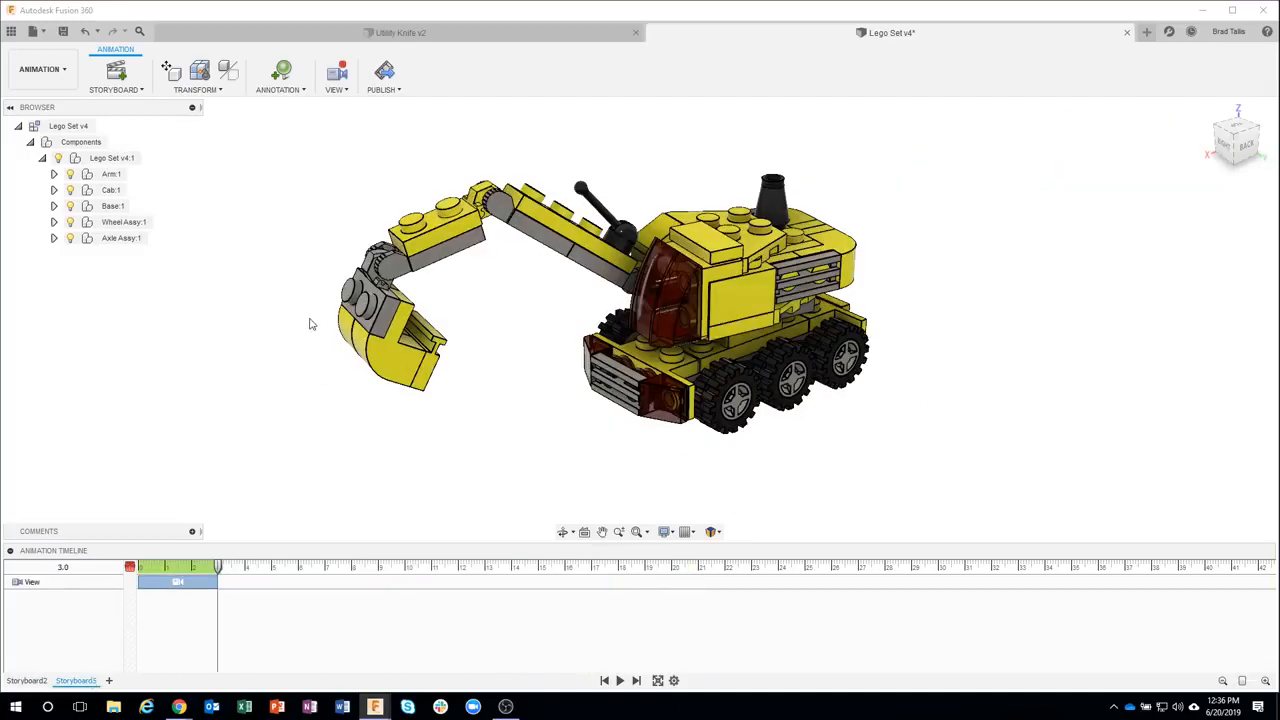
Start Transform Components on the Arm component and set its pivot at the arm's hinge joint on the cab
{"action": "left_click", "coordinate": [208, 90]}
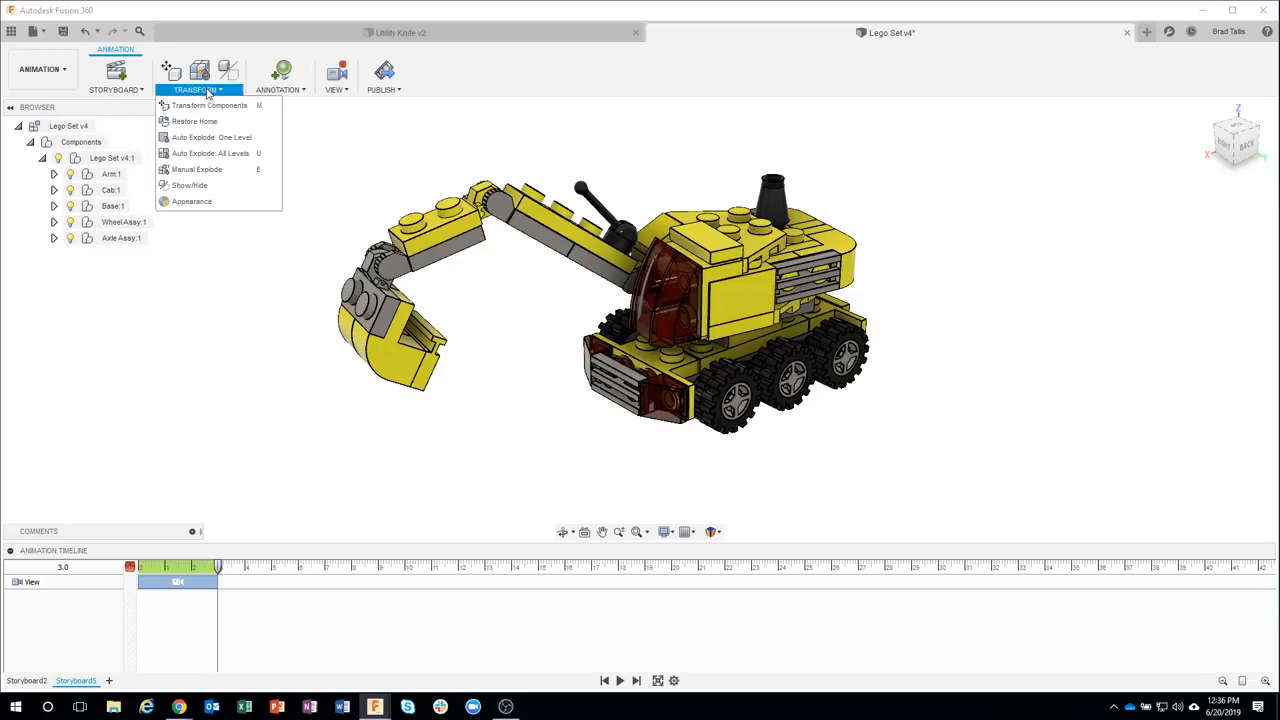
{"action": "left_click", "coordinate": [209, 105]}
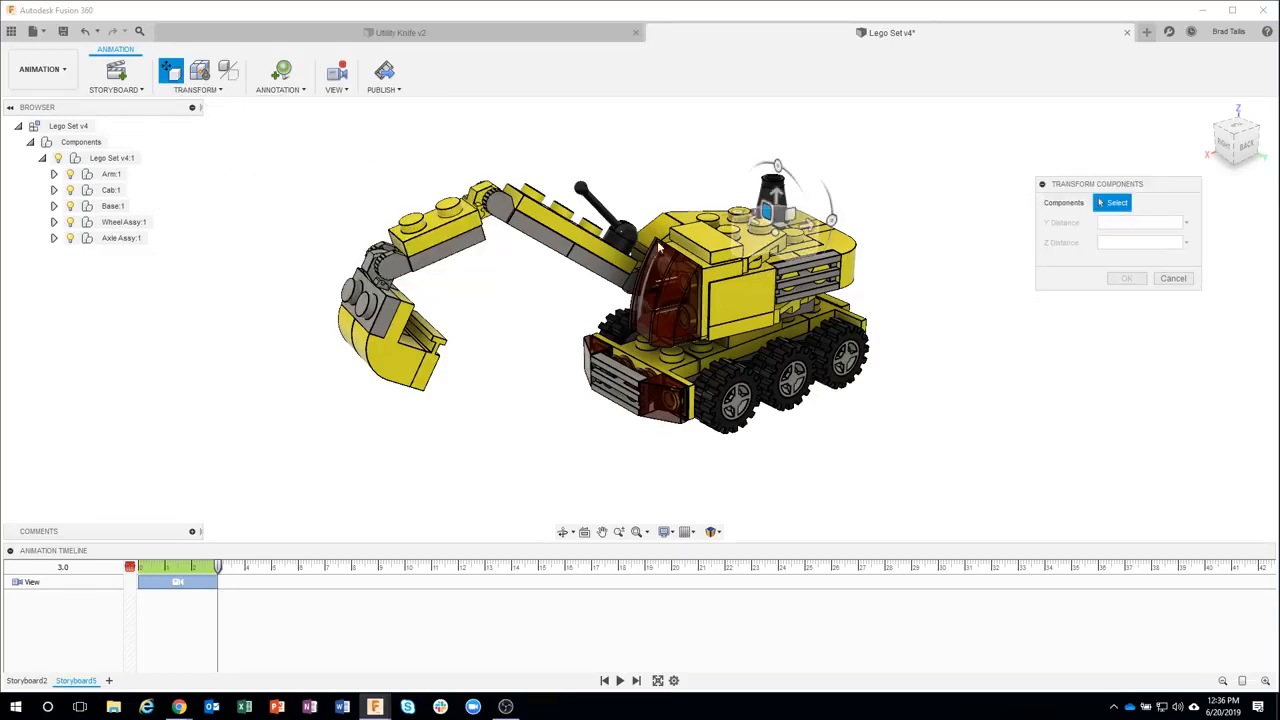
{"action": "left_click", "coordinate": [425, 243]}
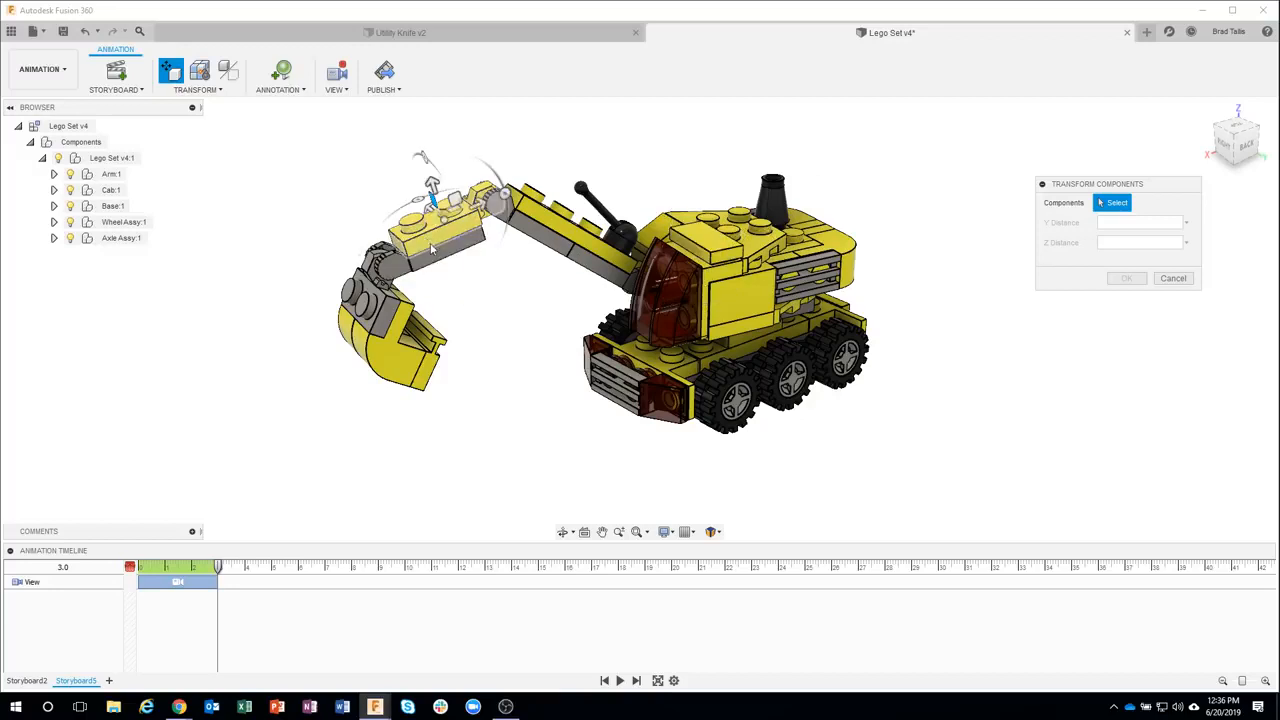
{"action": "left_click", "coordinate": [441, 258]}
{"action": "left_click", "coordinate": [441, 236]}
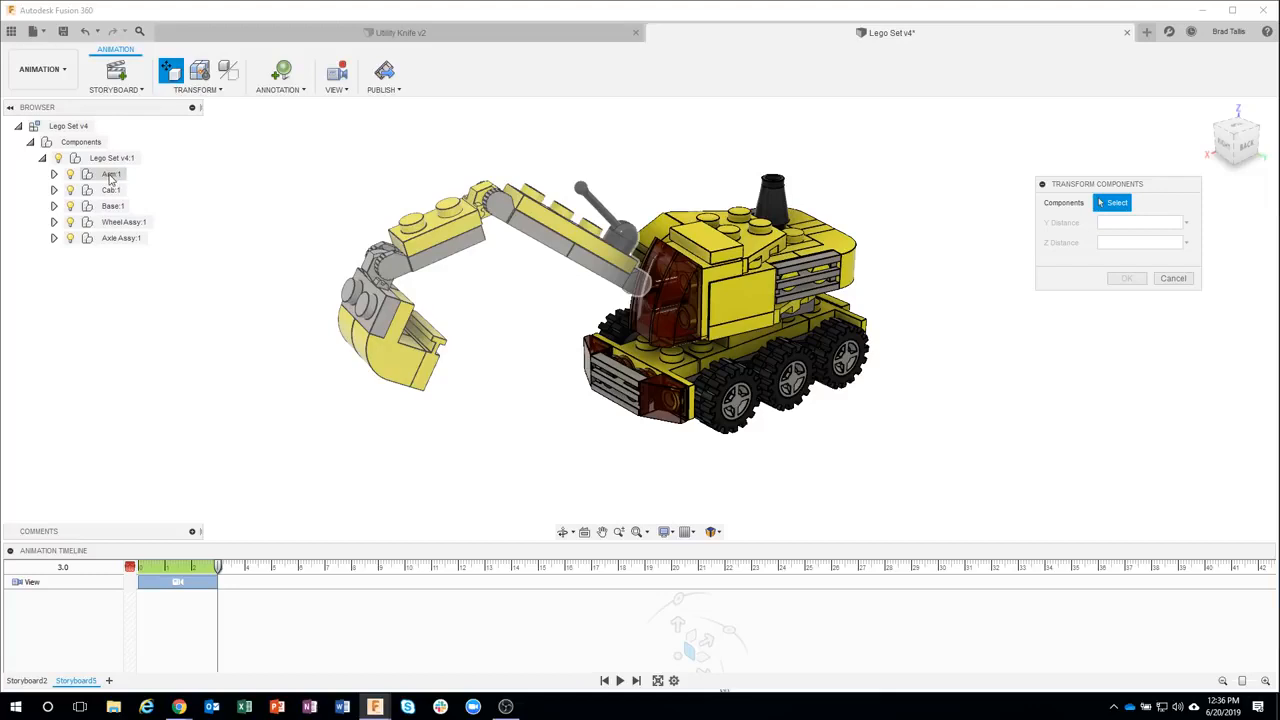
{"action": "left_click", "coordinate": [111, 175]}
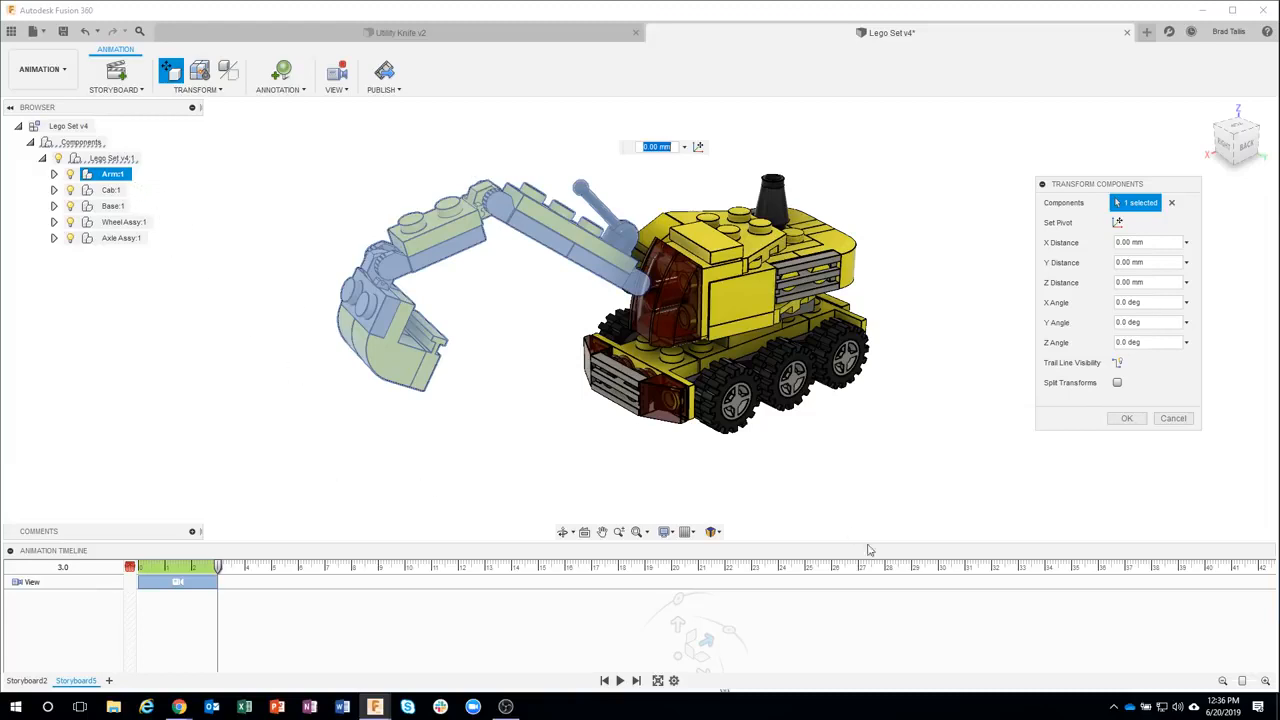
{"action": "left_click", "coordinate": [179, 706]}
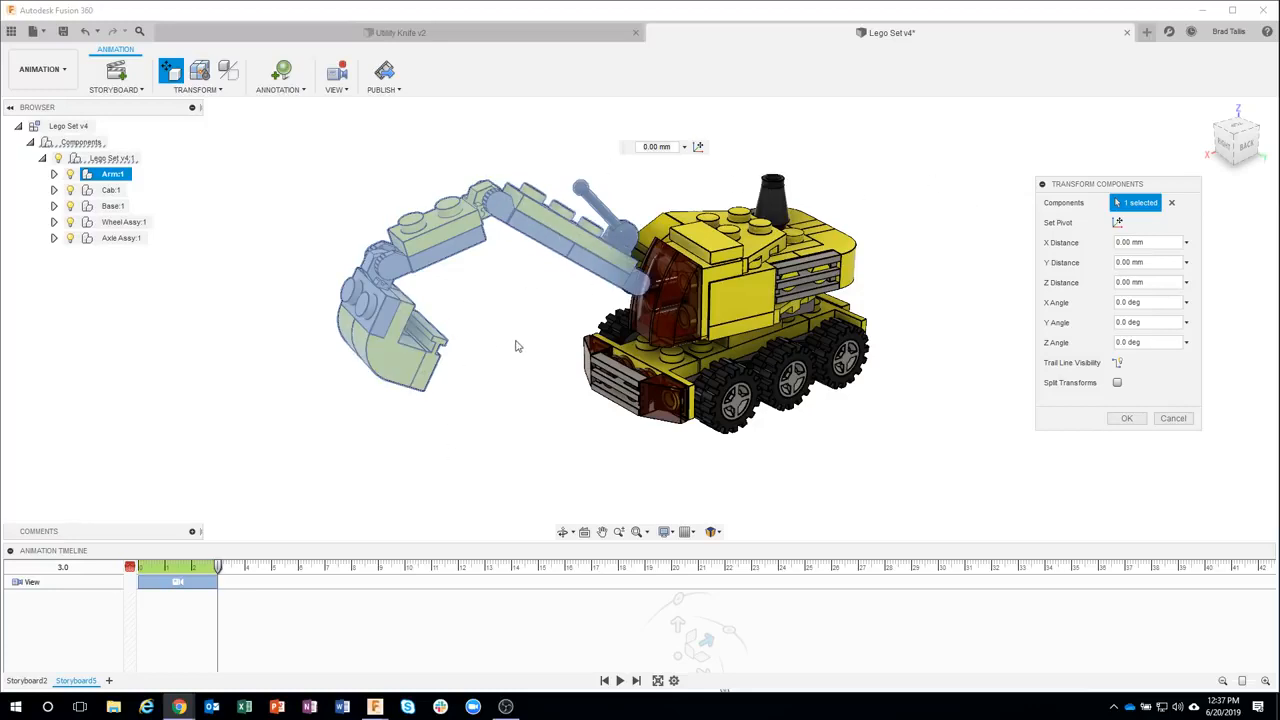
{"action": "scroll", "coordinate": [617, 393], "scroll_direction": "down", "scroll_amount": 4}
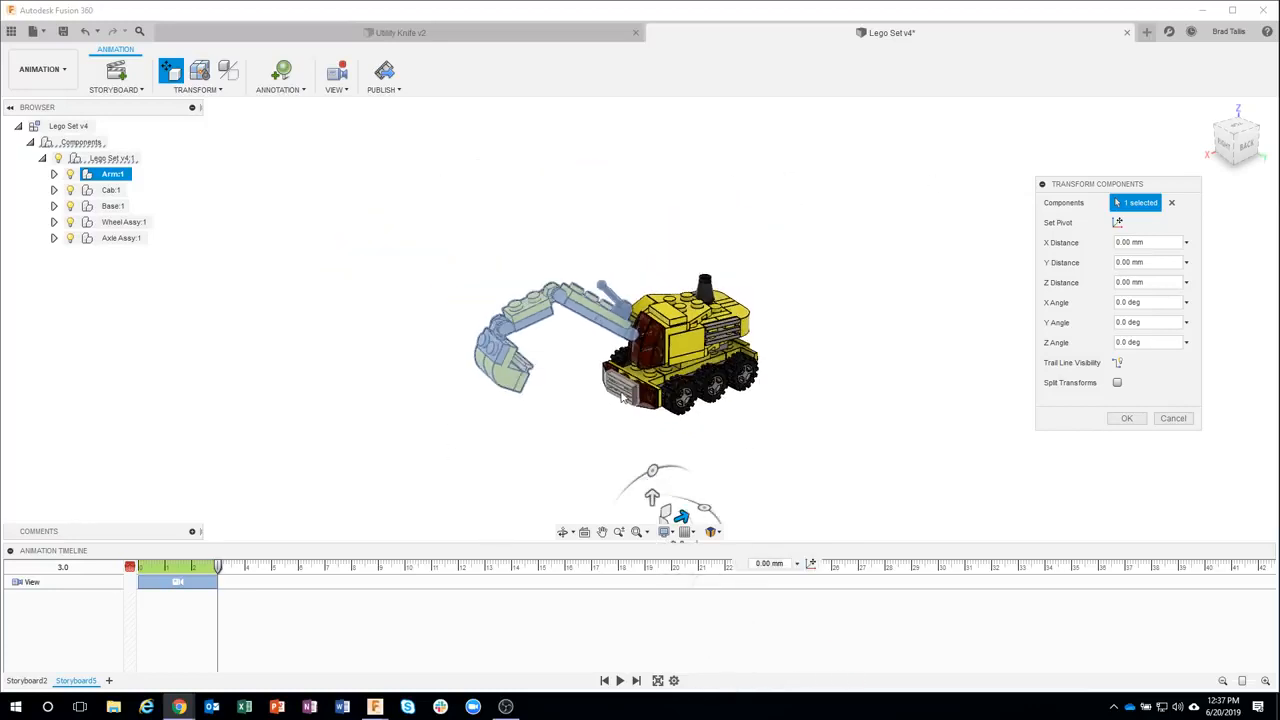
{"action": "scroll", "coordinate": [674, 443], "scroll_direction": "down", "scroll_amount": 1}
{"action": "middle_click_drag", "start_coordinate": [669, 460], "coordinate": [619, 369]}
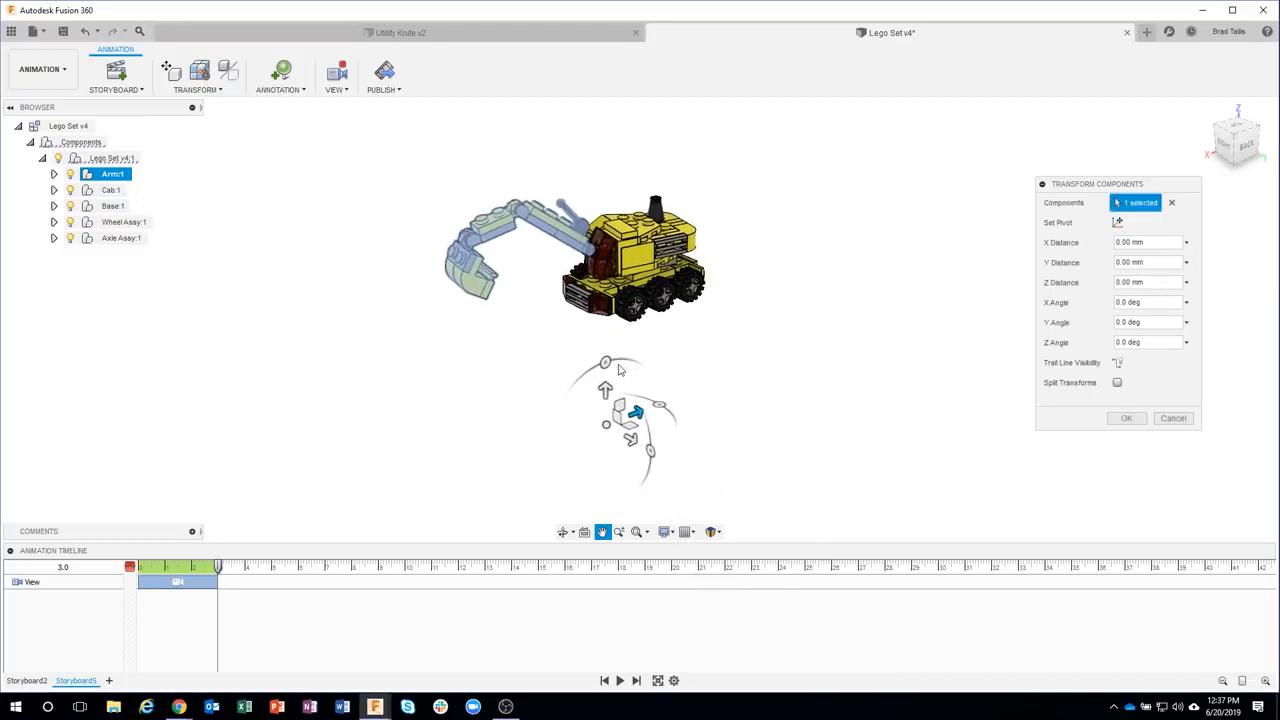
{"action": "mouse_move", "coordinate": [605, 362]}
{"action": "left_mouse_down"}
{"action": "mouse_move", "coordinate": [562, 380]}
{"action": "mouse_move", "coordinate": [606, 357]}
{"action": "left_mouse_up"}
{"action": "scroll", "coordinate": [622, 263], "scroll_direction": "up", "scroll_amount": 8}
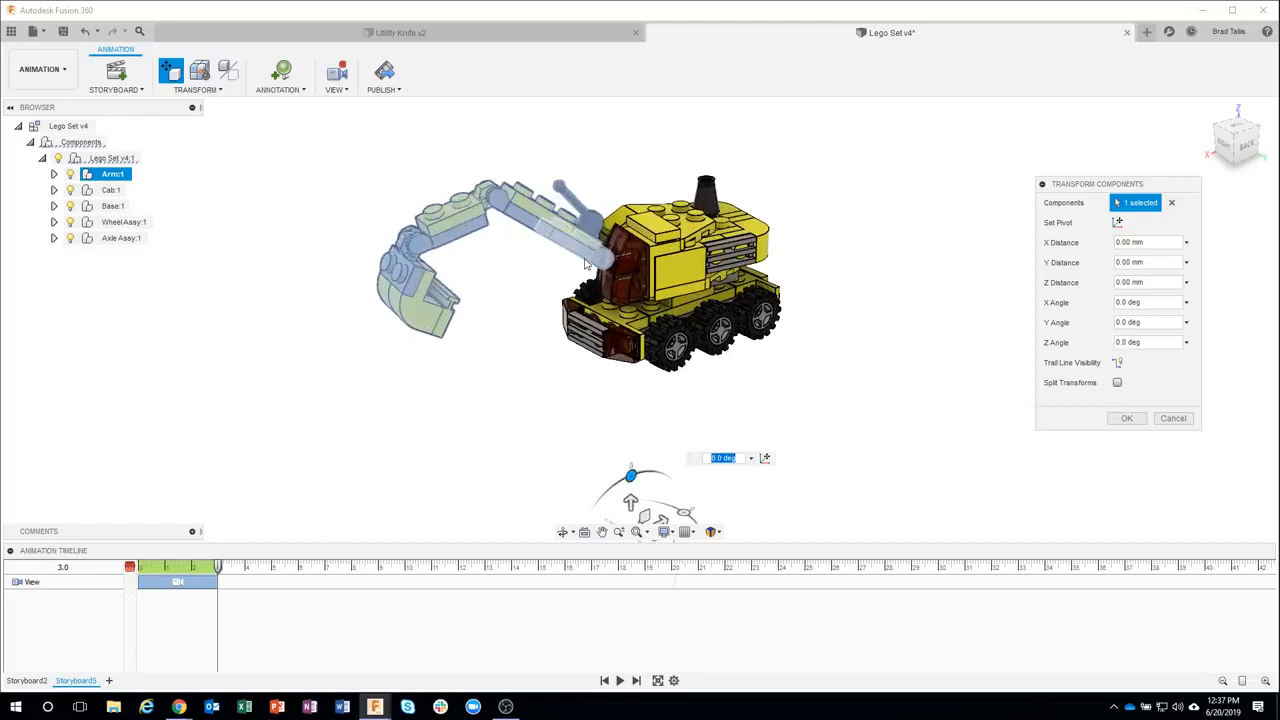
{"action": "middle_click_drag", "start_coordinate": [622, 263], "coordinate": [1092, 231], "text": "shift"}
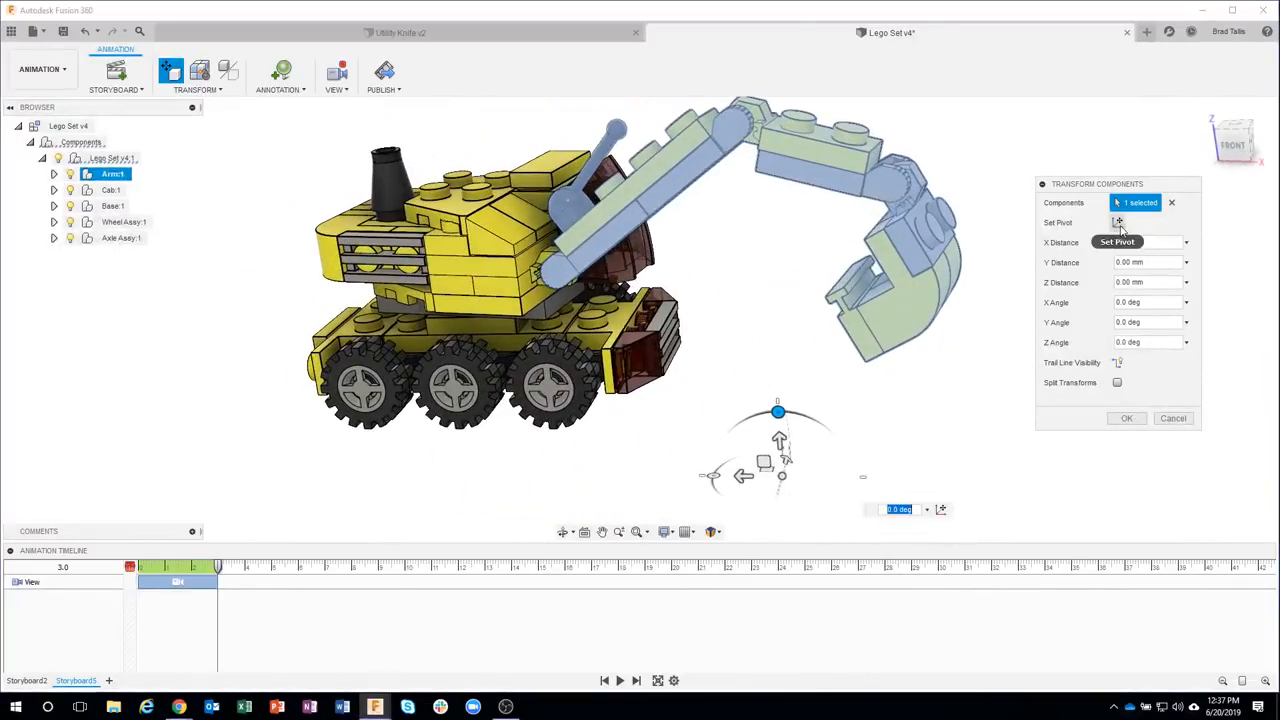
{"action": "left_click", "coordinate": [1118, 222]}
{"action": "scroll", "coordinate": [565, 280], "scroll_direction": "up", "scroll_amount": 3}
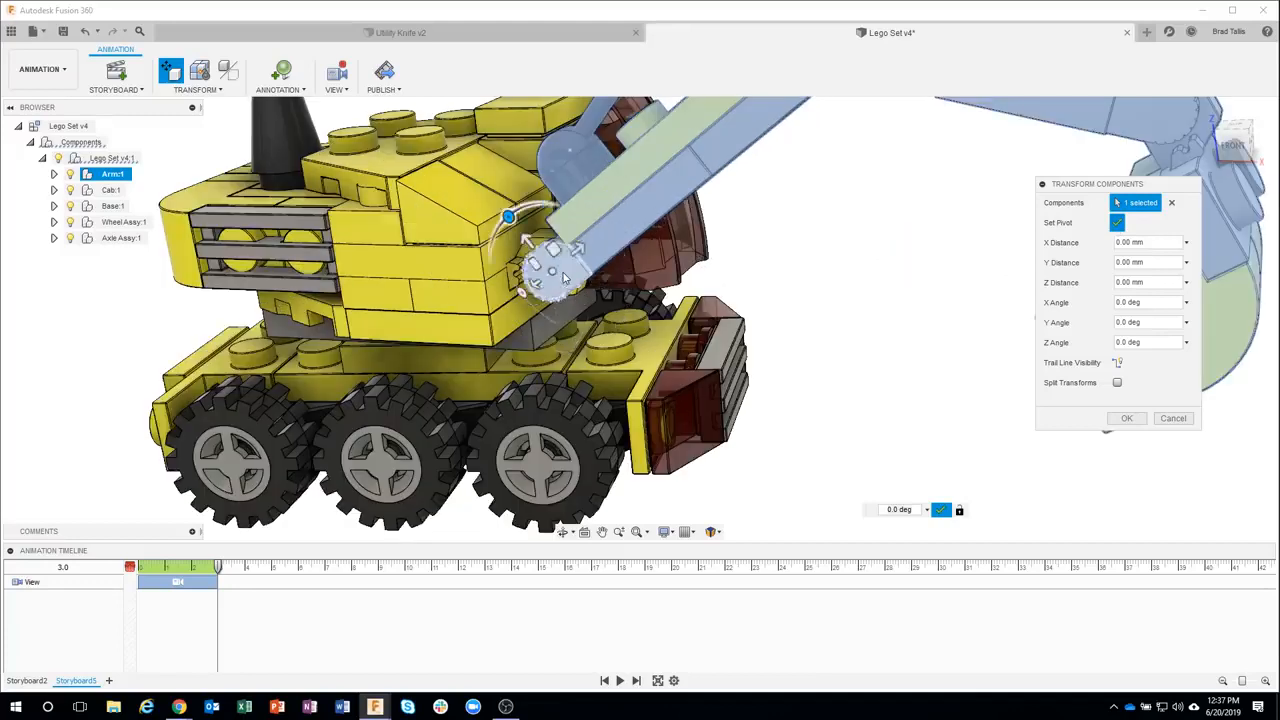
{"action": "scroll", "coordinate": [560, 283], "scroll_direction": "up", "scroll_amount": 3}
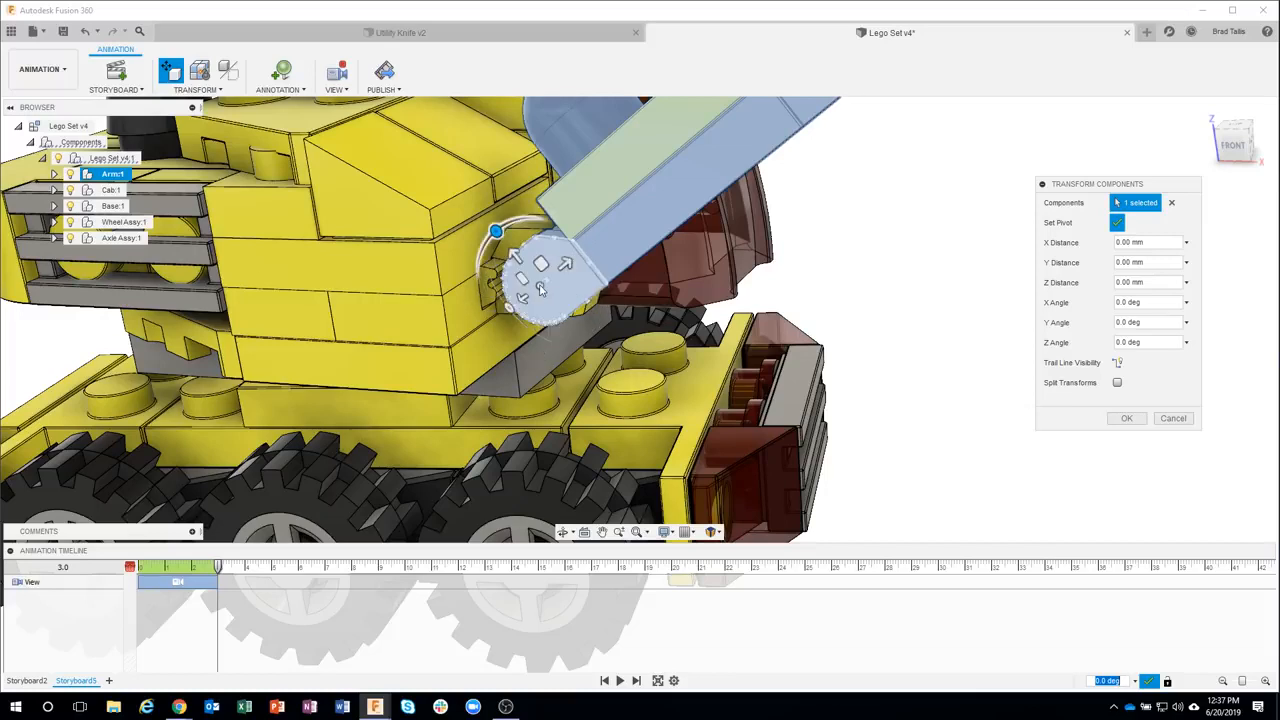
{"action": "left_click", "coordinate": [540, 288]}
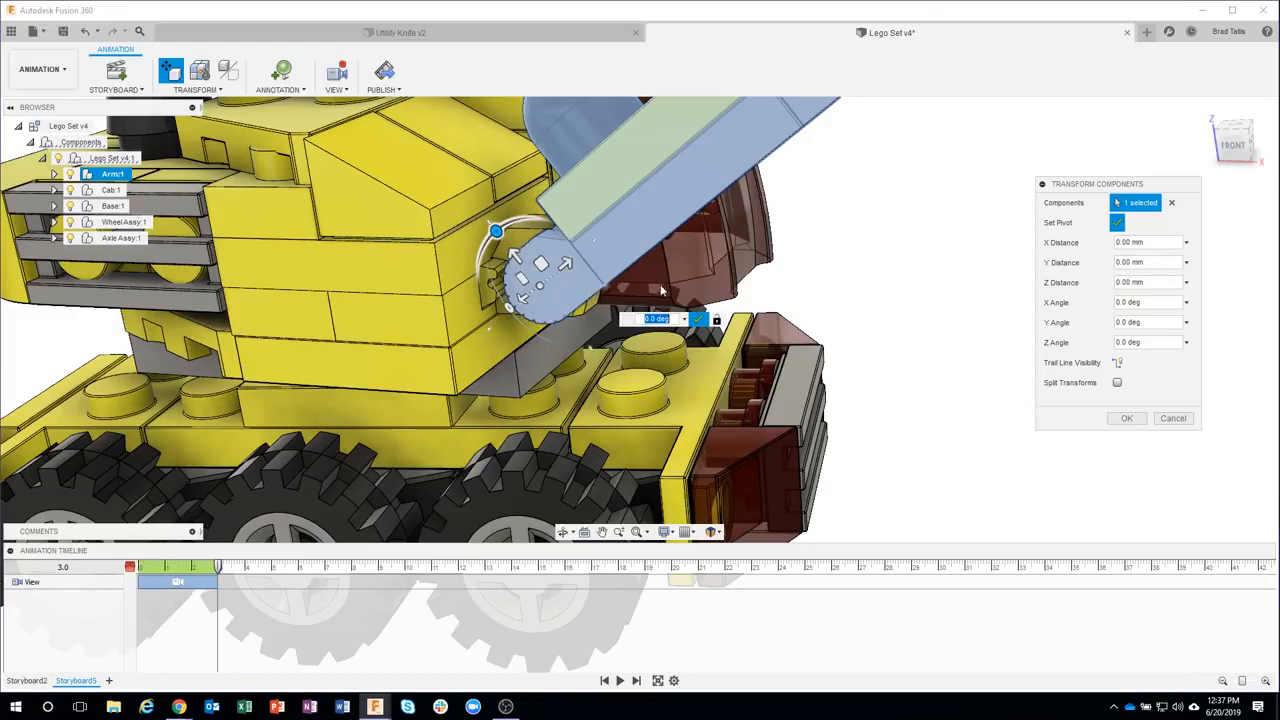
{"action": "left_click", "coordinate": [1118, 223]}
Rotate the arm about that pivot by 11.7 deg around Z and confirm the transform
{"action": "scroll", "coordinate": [900, 330], "scroll_direction": "down", "scroll_amount": 8}
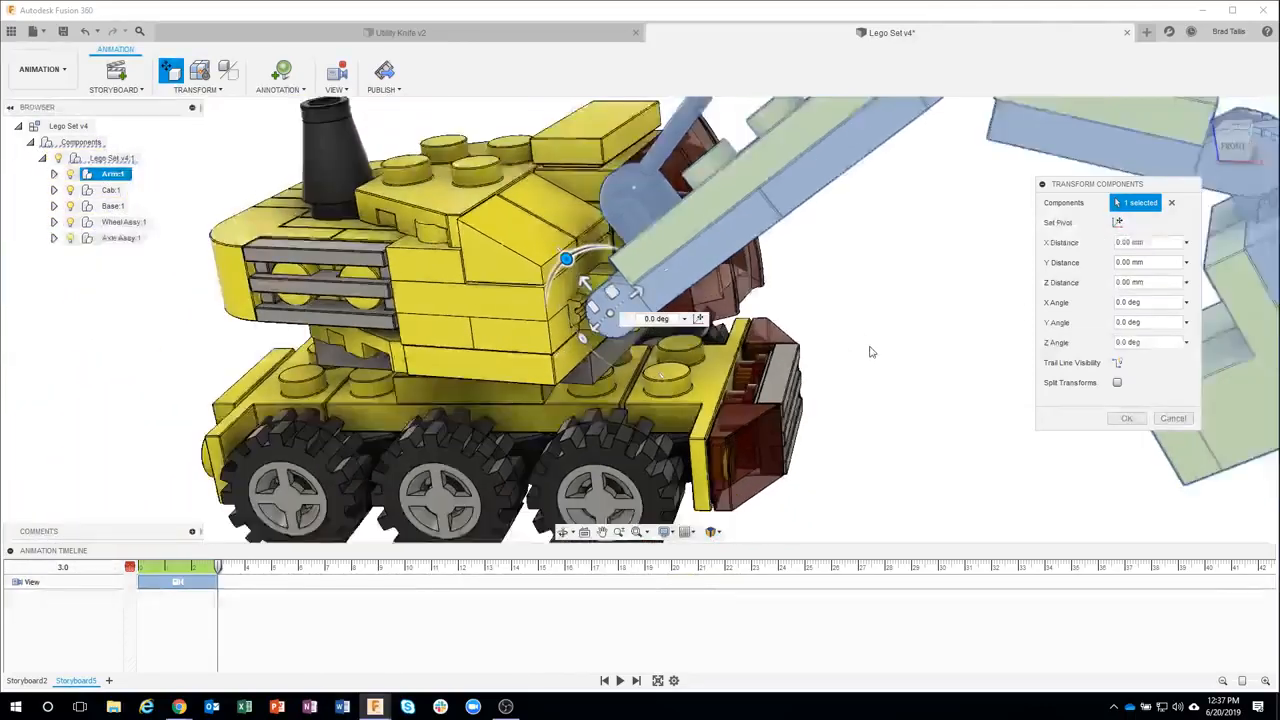
{"action": "middle_click_drag", "start_coordinate": [733, 337], "coordinate": [660, 330], "text": "shift"}
{"action": "left_click_drag", "start_coordinate": [540, 270], "coordinate": [443, 209]}
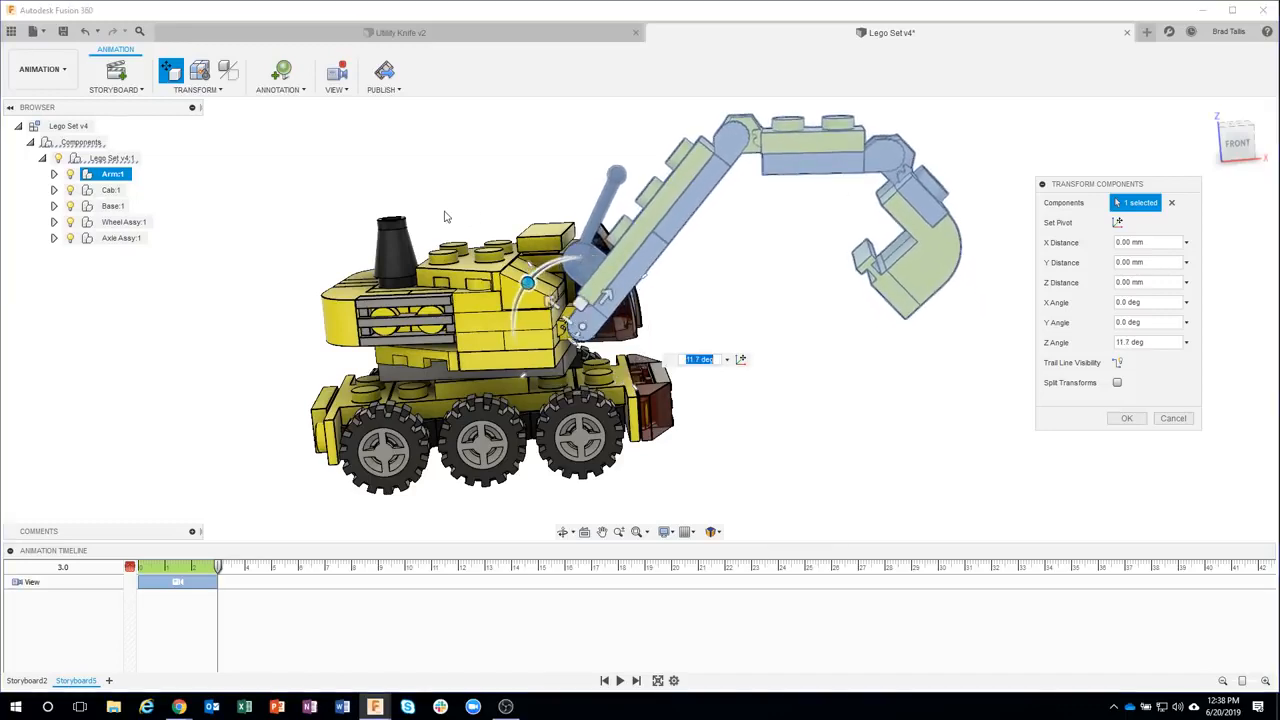
{"action": "left_click", "coordinate": [1125, 419]}
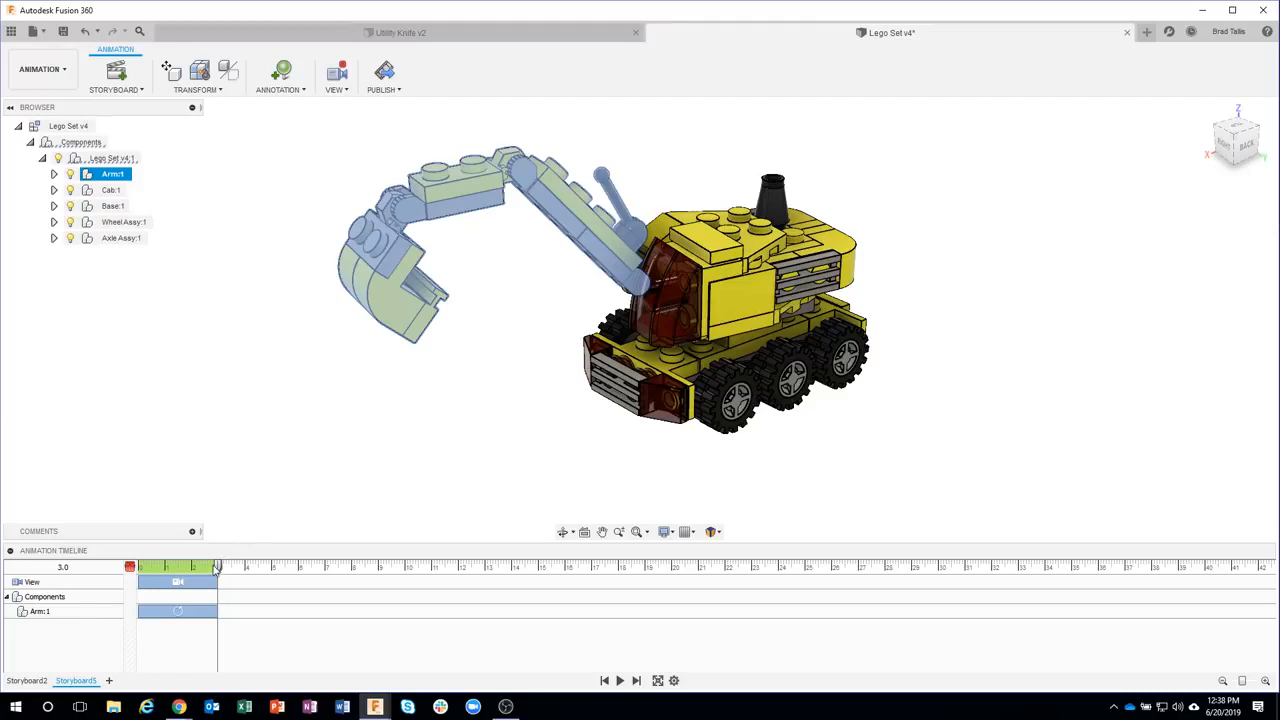
Move the playhead to 5 s, transform the Wrist and Bucket components, and set their pivot at the wrist joint
{"action": "left_click_drag", "start_coordinate": [220, 568], "coordinate": [269, 568]}
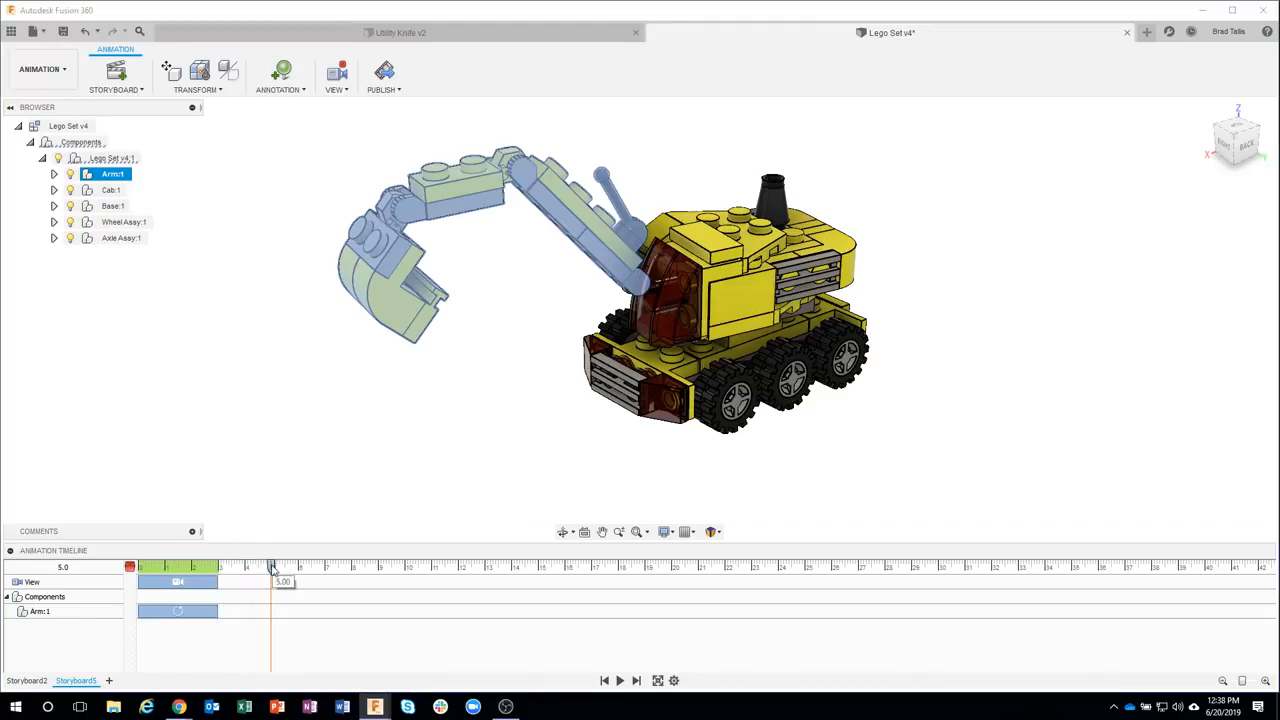
{"action": "left_click", "coordinate": [229, 258]}
{"action": "left_click", "coordinate": [205, 90]}
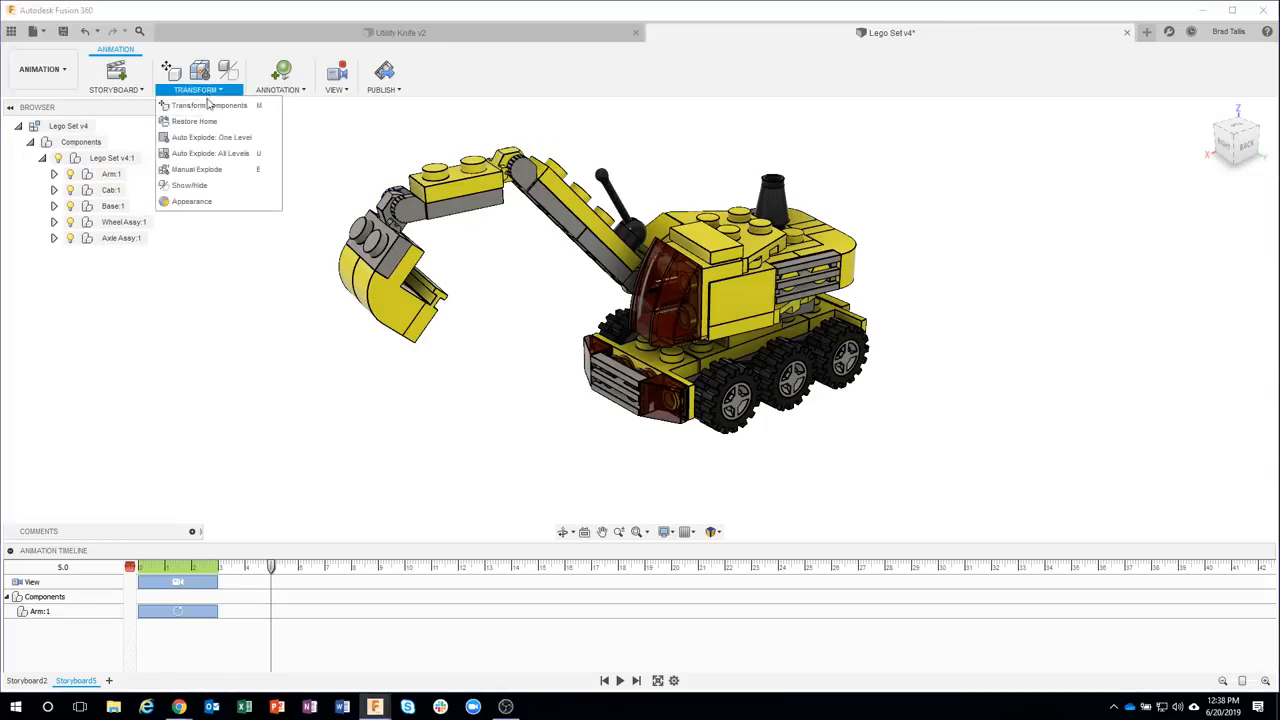
{"action": "left_click", "coordinate": [208, 105]}
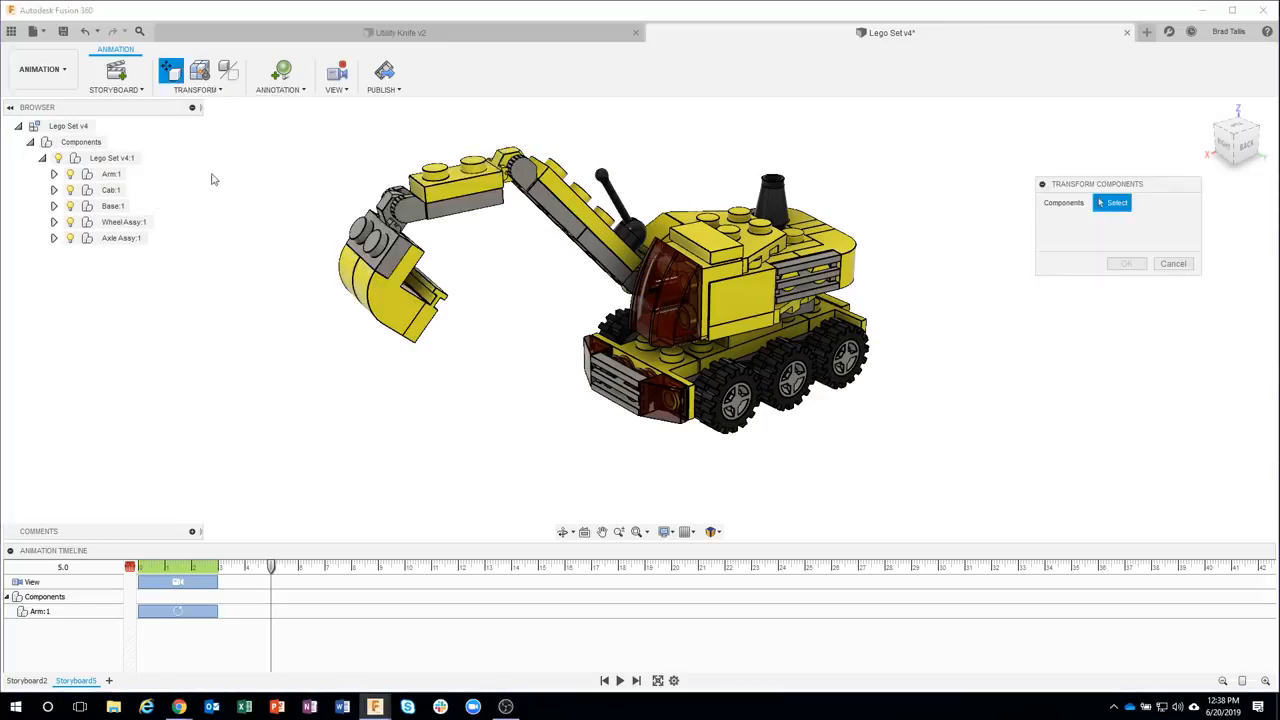
{"action": "left_click", "coordinate": [54, 174]}
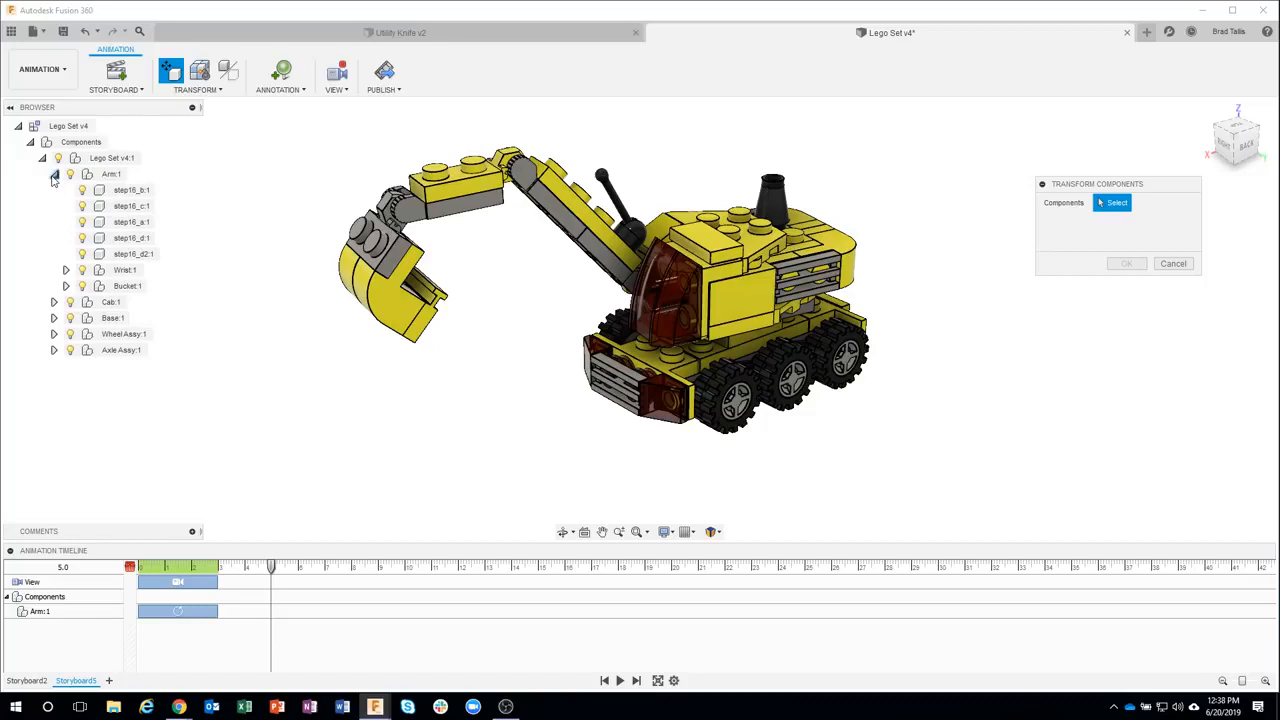
{"action": "left_click", "coordinate": [122, 271]}
{"action": "left_click", "coordinate": [127, 287]}
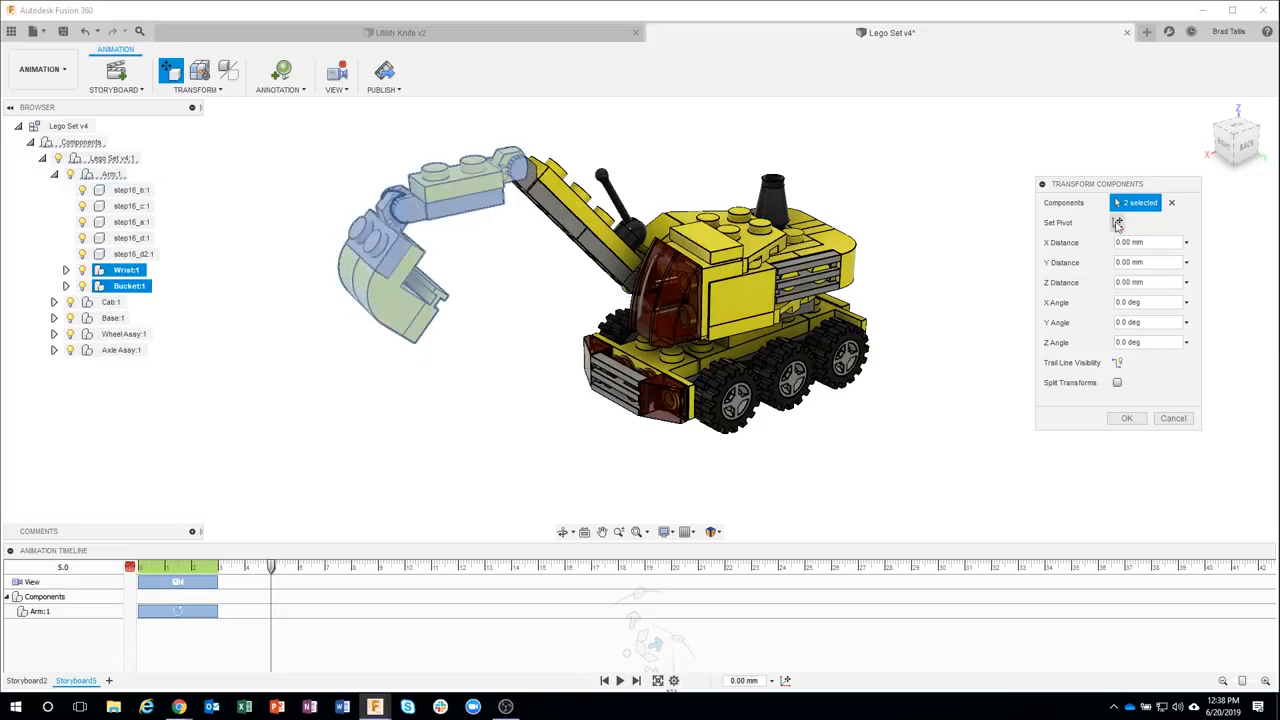
{"action": "scroll", "coordinate": [515, 168], "scroll_direction": "up", "scroll_amount": 4}
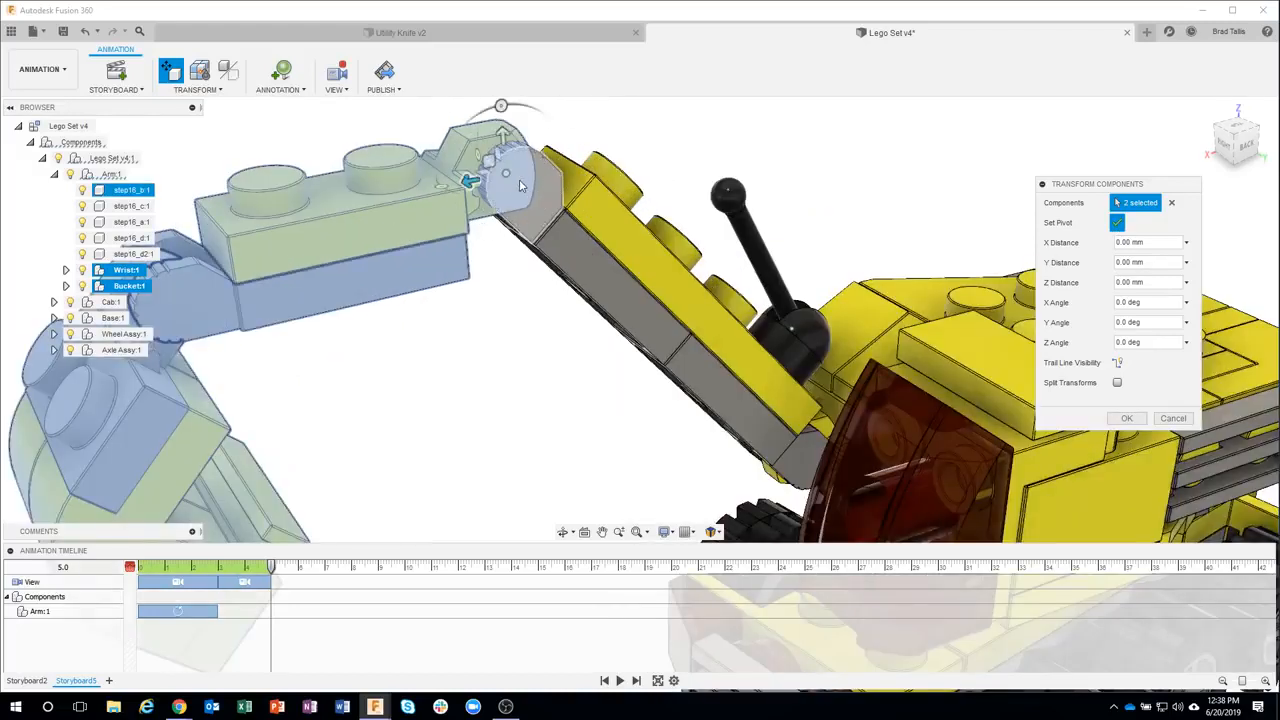
{"action": "left_click", "coordinate": [519, 181]}
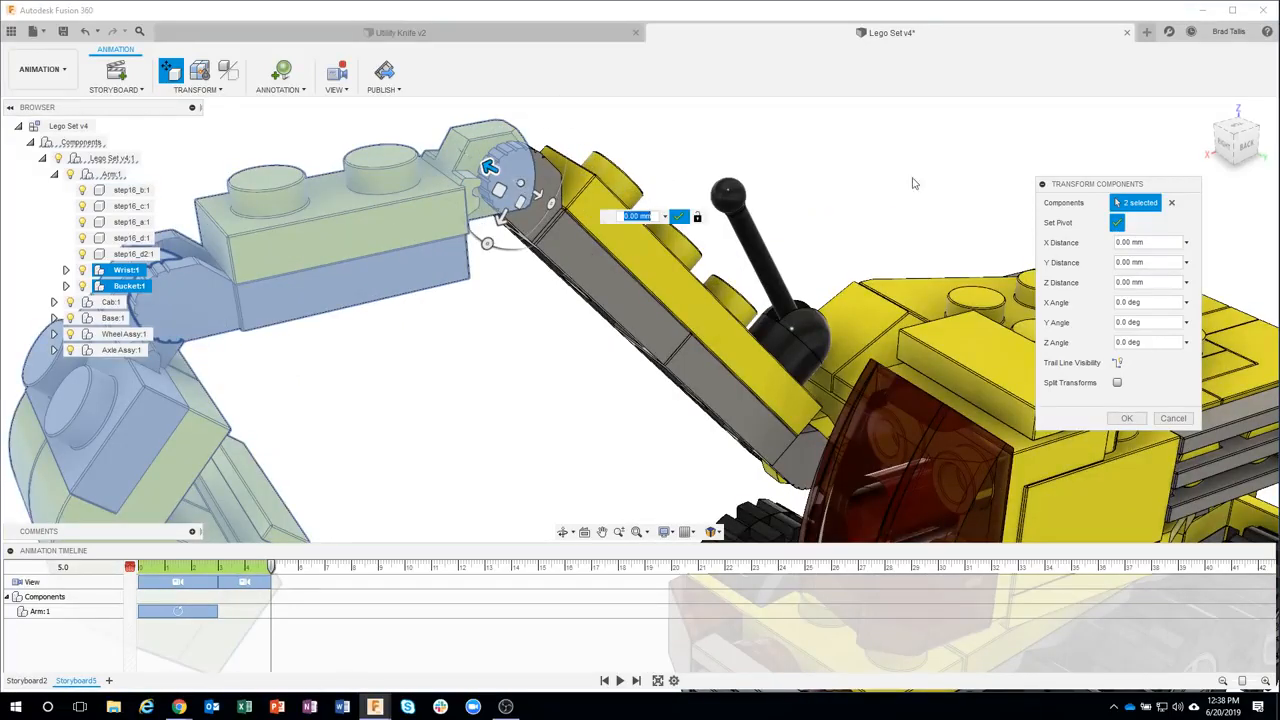
{"action": "left_click", "coordinate": [1118, 223]}
Reselect Wrist and Bucket, rotate them 45 deg around Z, and confirm the transform
{"action": "scroll", "coordinate": [594, 360], "scroll_direction": "down", "scroll_amount": 5}
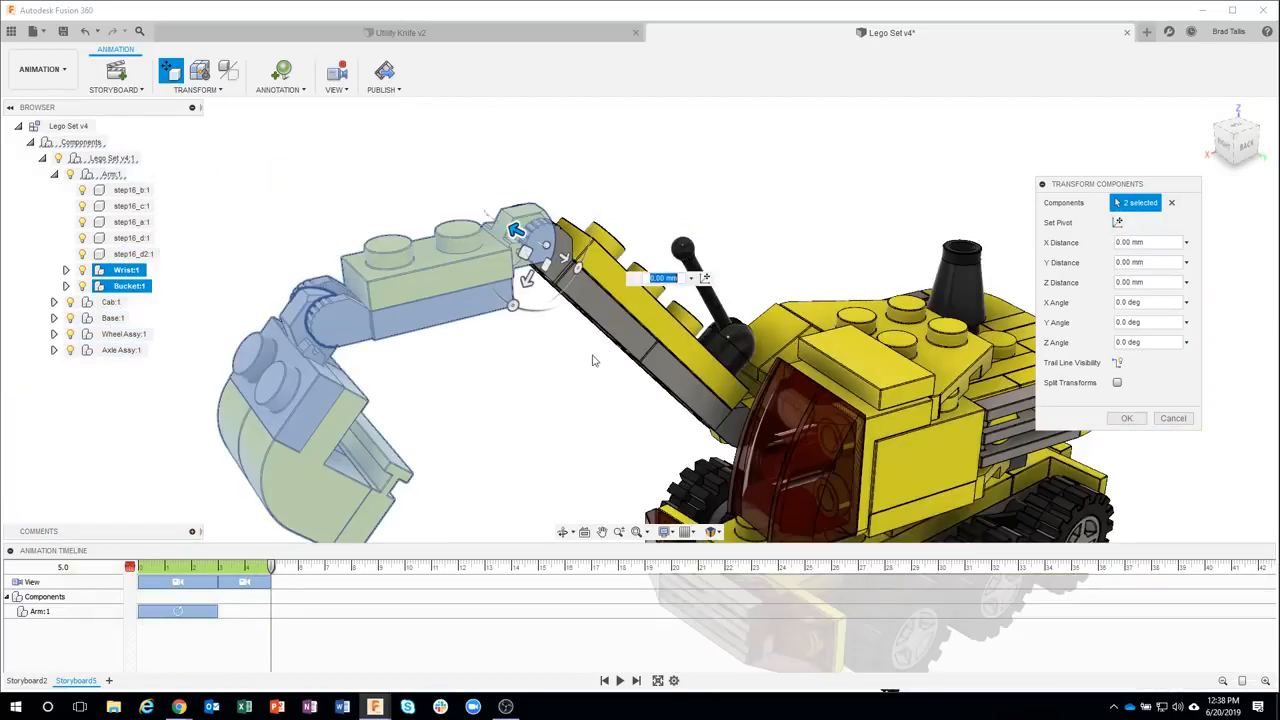
{"action": "left_click", "coordinate": [525, 336]}
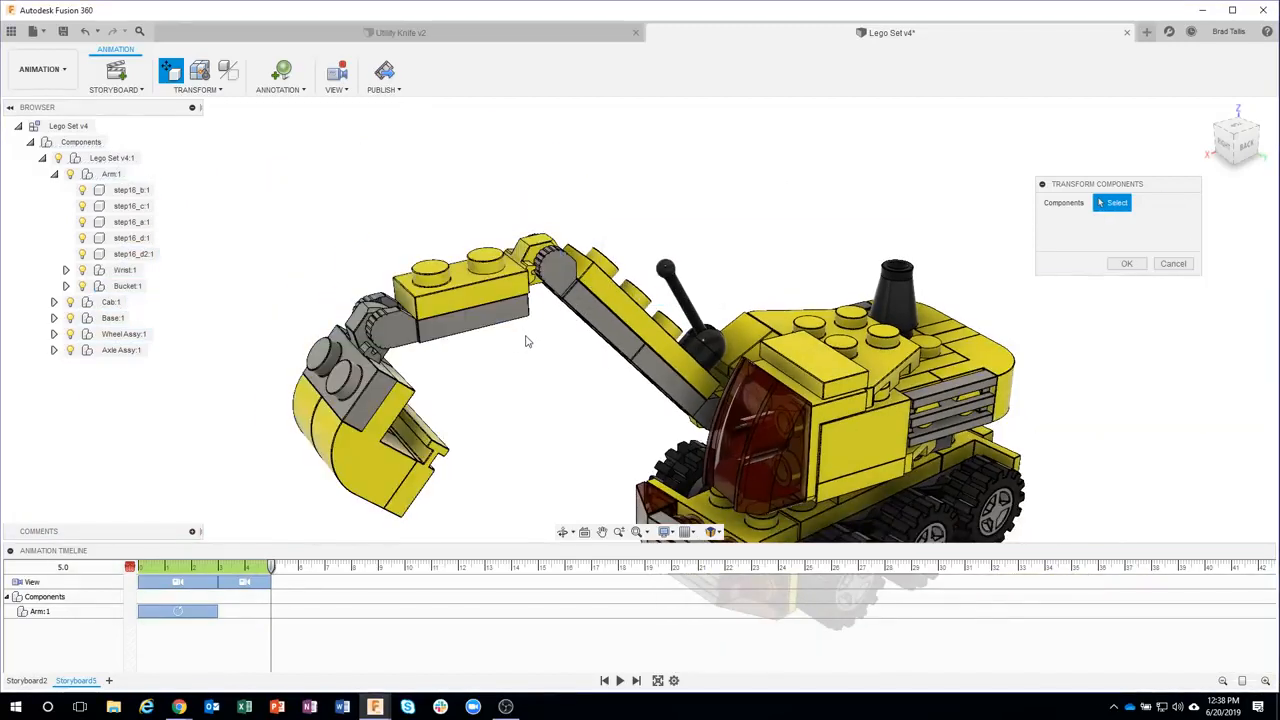
{"action": "left_click", "coordinate": [124, 270]}
{"action": "left_click", "coordinate": [127, 286], "text": "ctrl"}
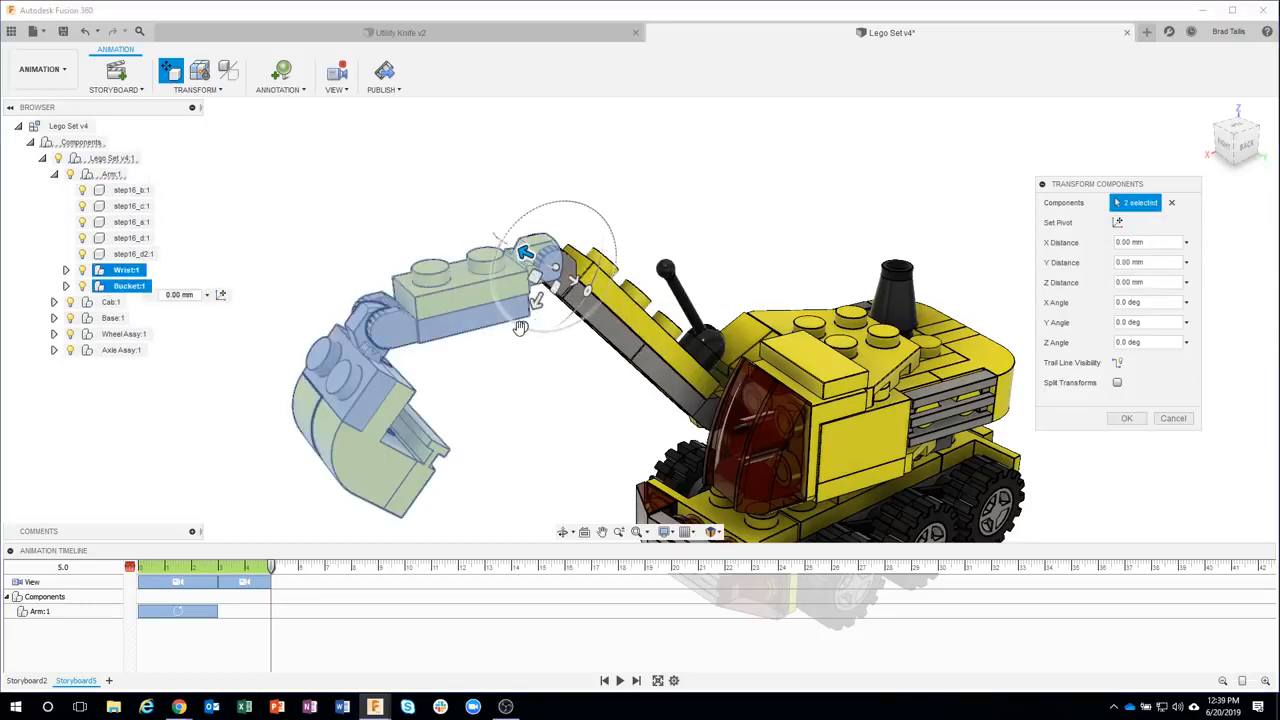
{"action": "left_click_drag", "start_coordinate": [521, 329], "coordinate": [570, 347]}
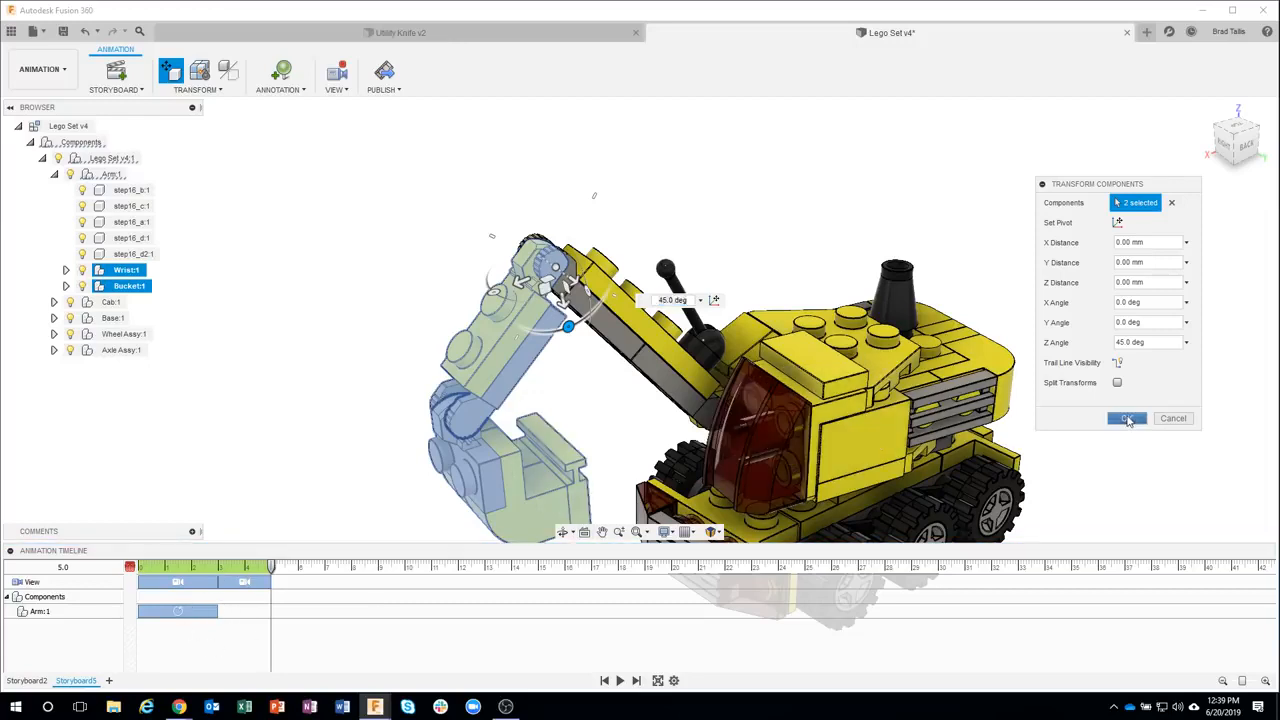
{"action": "left_click", "coordinate": [1127, 419]}
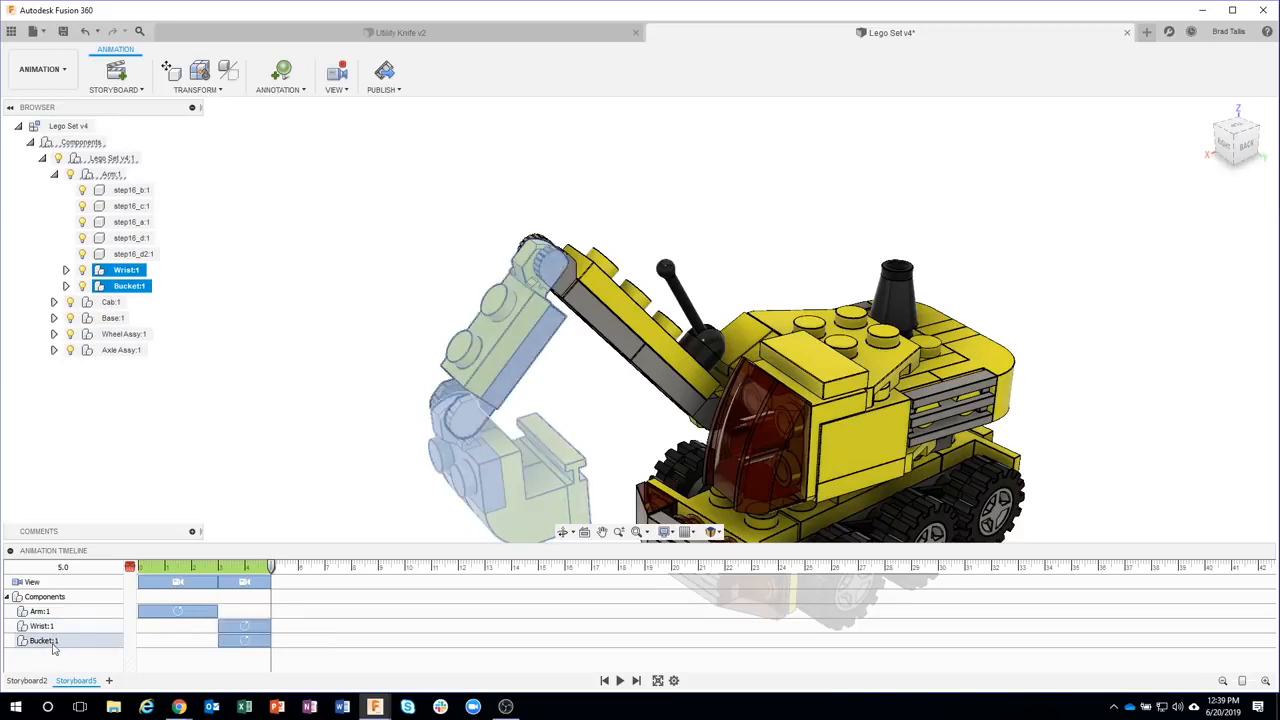
Move the playhead to 6 s and start Transform Components on the Bucket component
{"action": "middle_click_drag", "start_coordinate": [354, 407], "coordinate": [290, 281]}
{"action": "scroll", "coordinate": [318, 360], "scroll_direction": "down", "scroll_amount": 2}
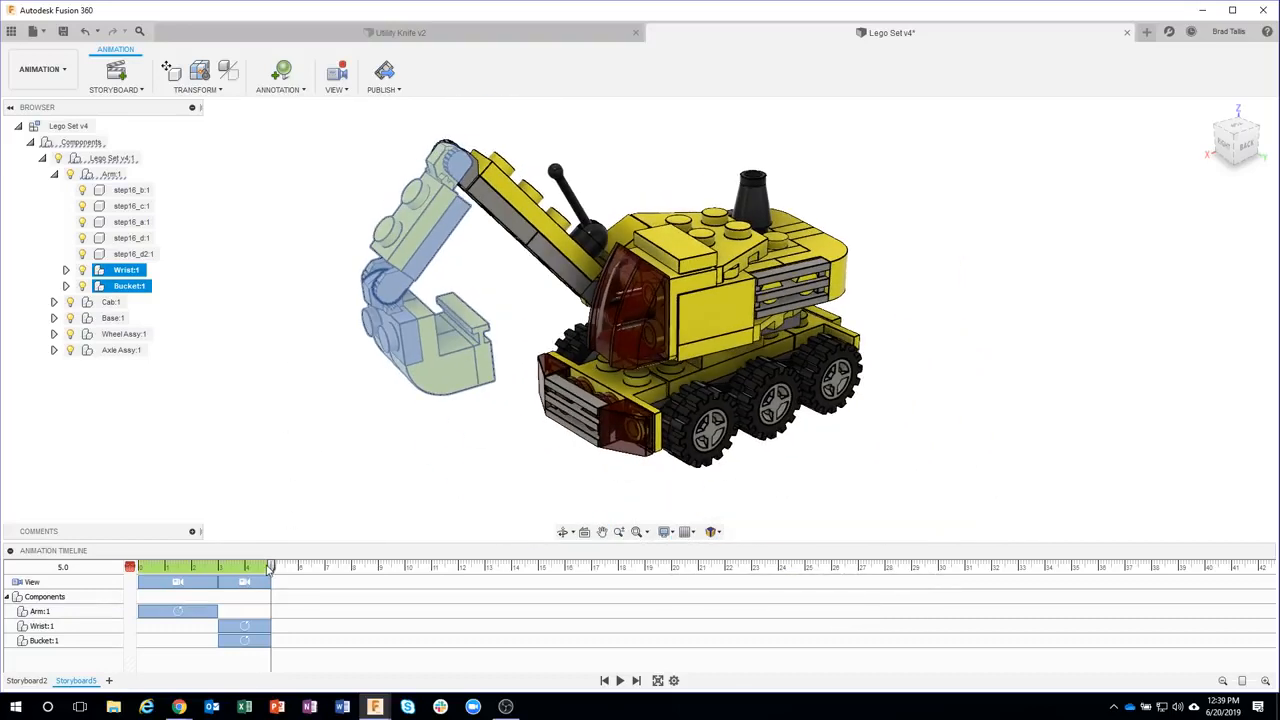
{"action": "left_click_drag", "start_coordinate": [271, 567], "coordinate": [294, 570]}
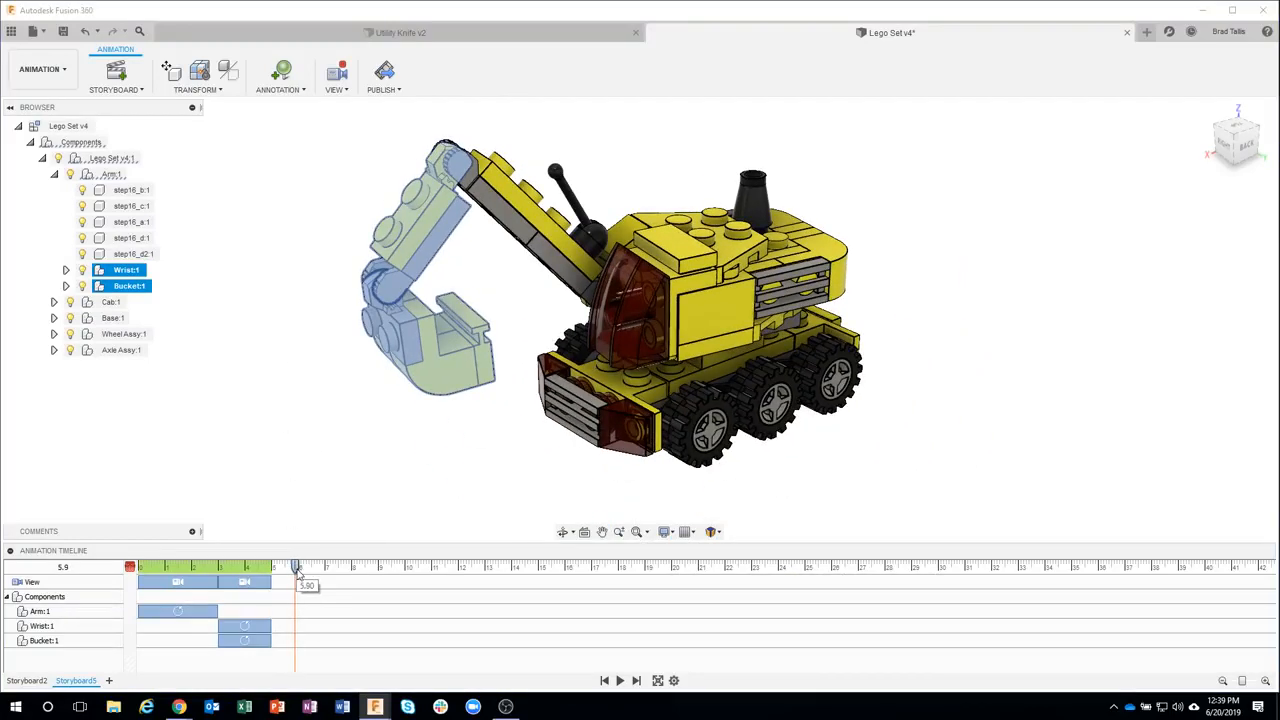
{"action": "left_click", "coordinate": [321, 446]}
{"action": "left_click", "coordinate": [197, 91]}
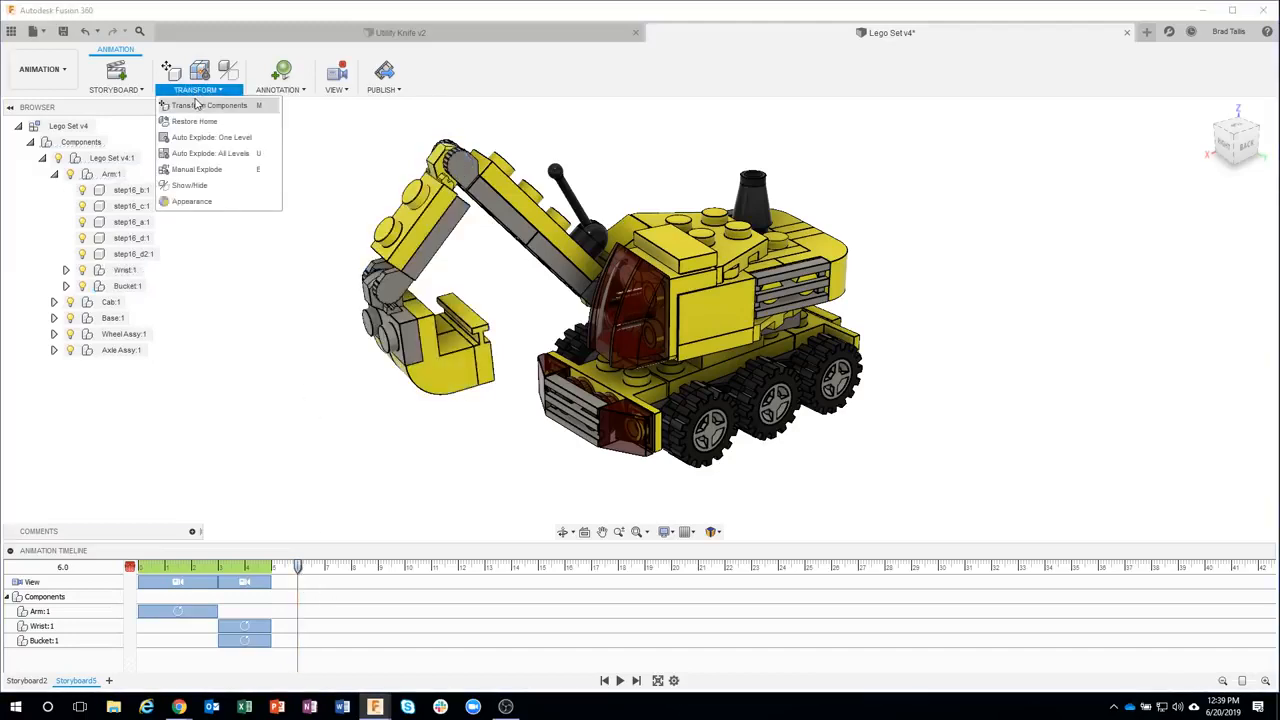
{"action": "left_click", "coordinate": [200, 104]}
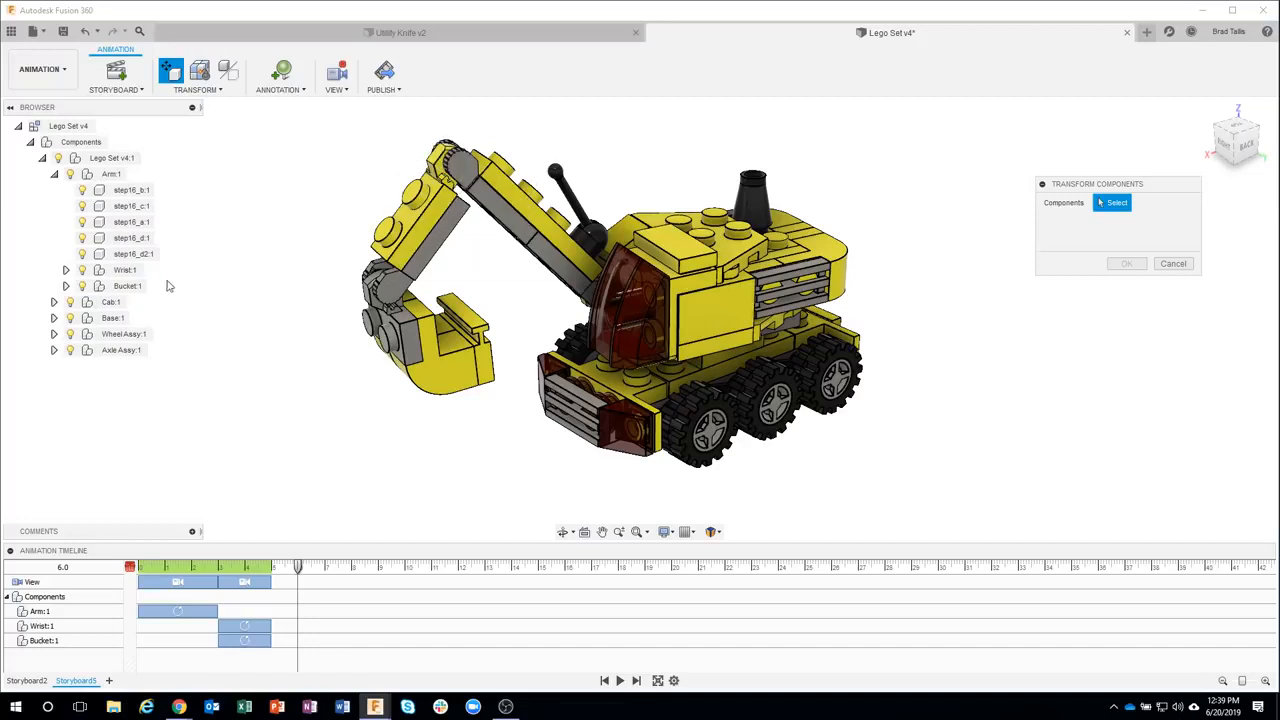
{"action": "left_click", "coordinate": [128, 286]}
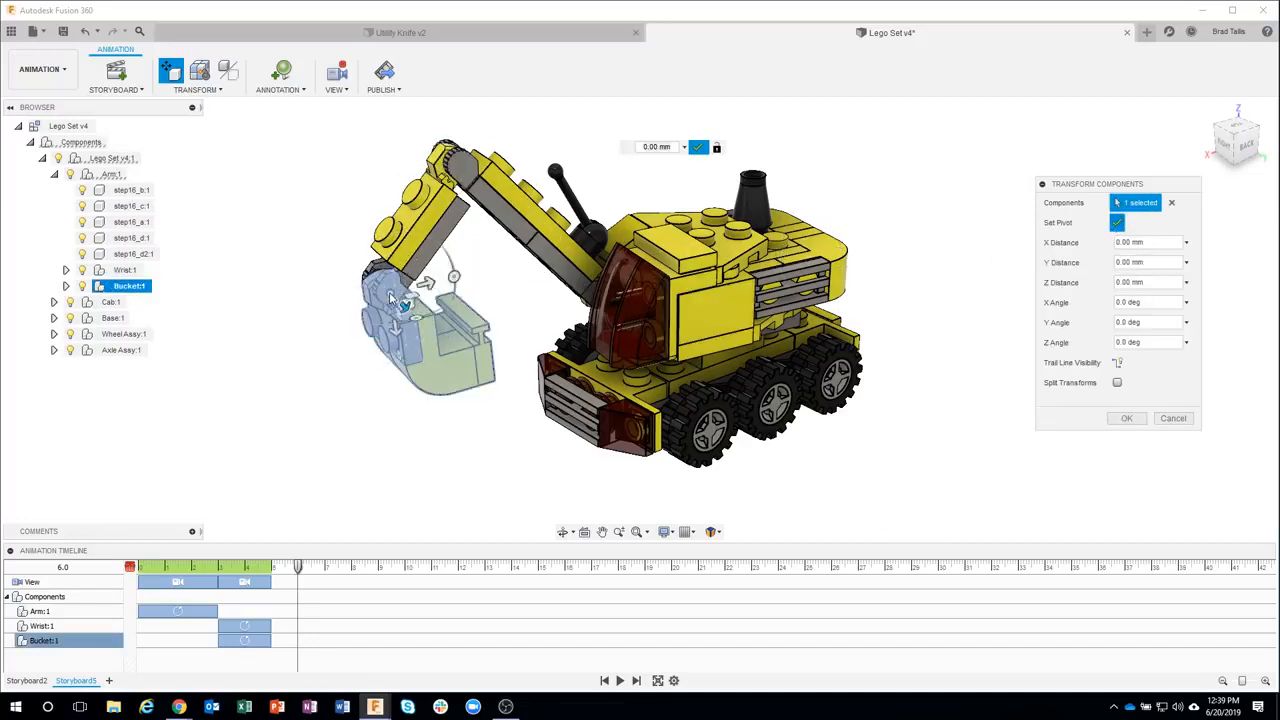
Set the Bucket's pivot at its wrist joint, rotate it -131.1 deg around Z, and confirm the transform
{"action": "left_click", "coordinate": [393, 297]}
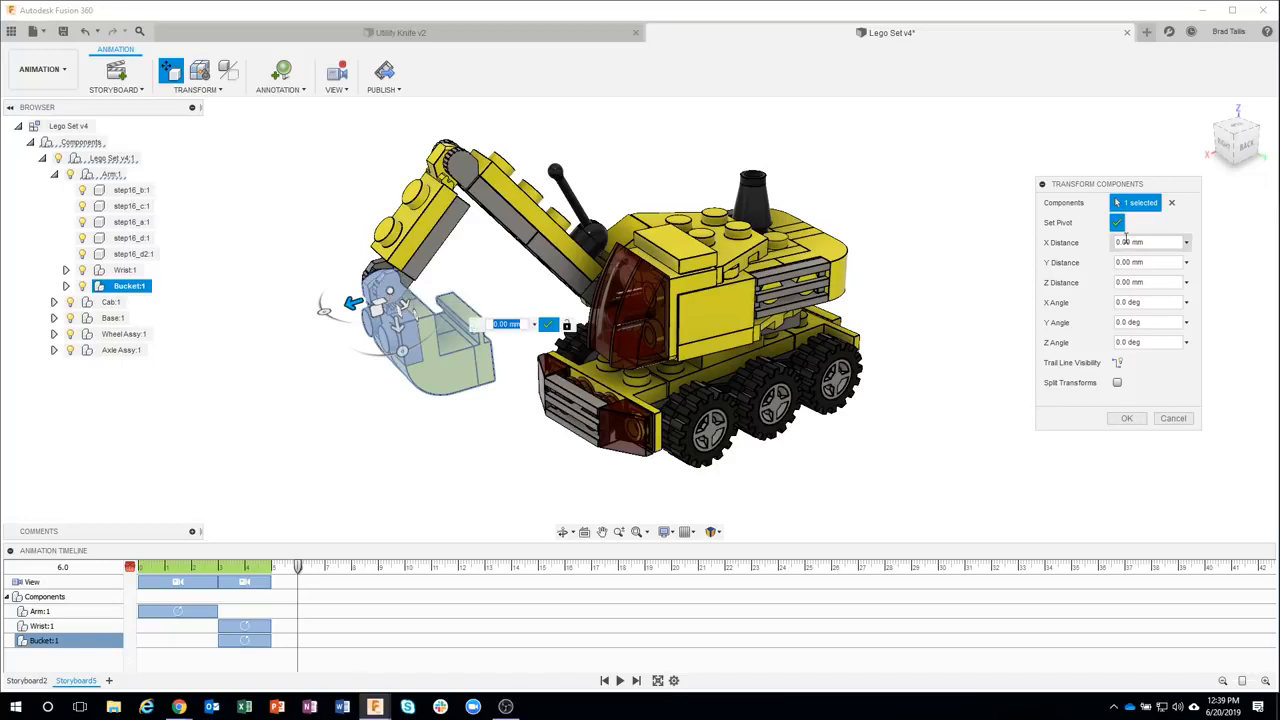
{"action": "left_click", "coordinate": [1119, 225]}
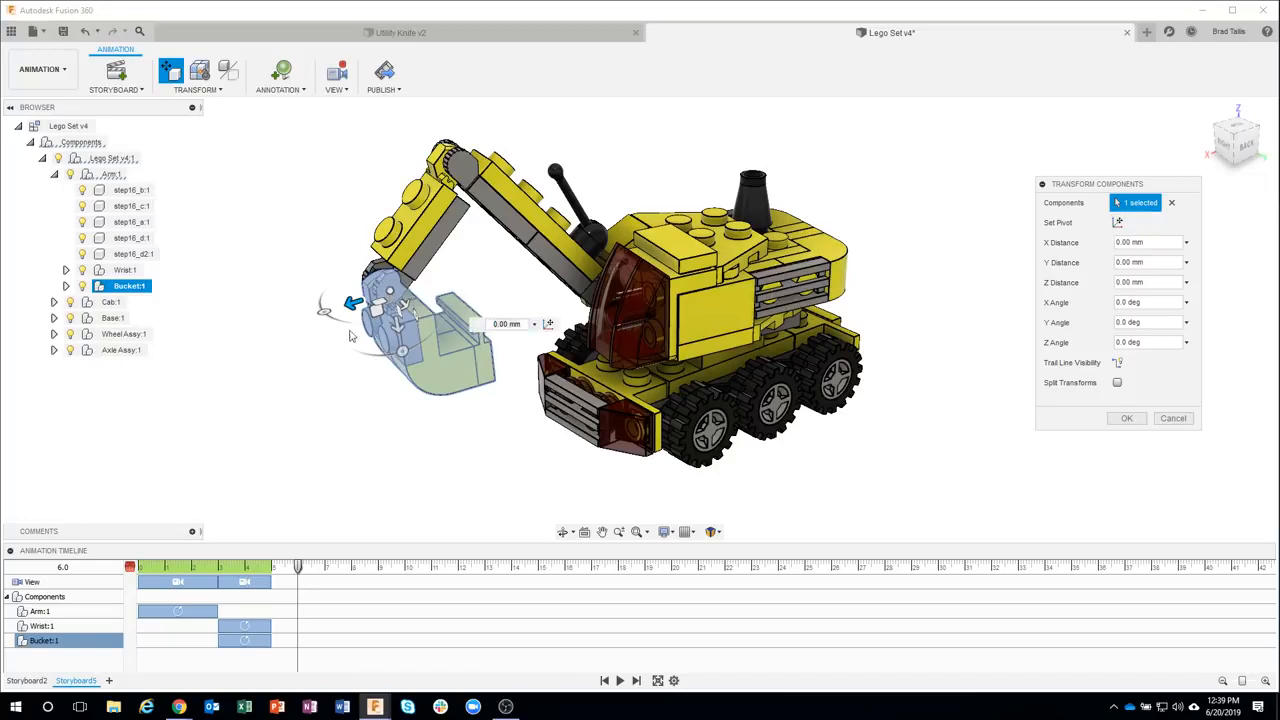
{"action": "left_click_drag", "start_coordinate": [405, 350], "coordinate": [328, 262]}
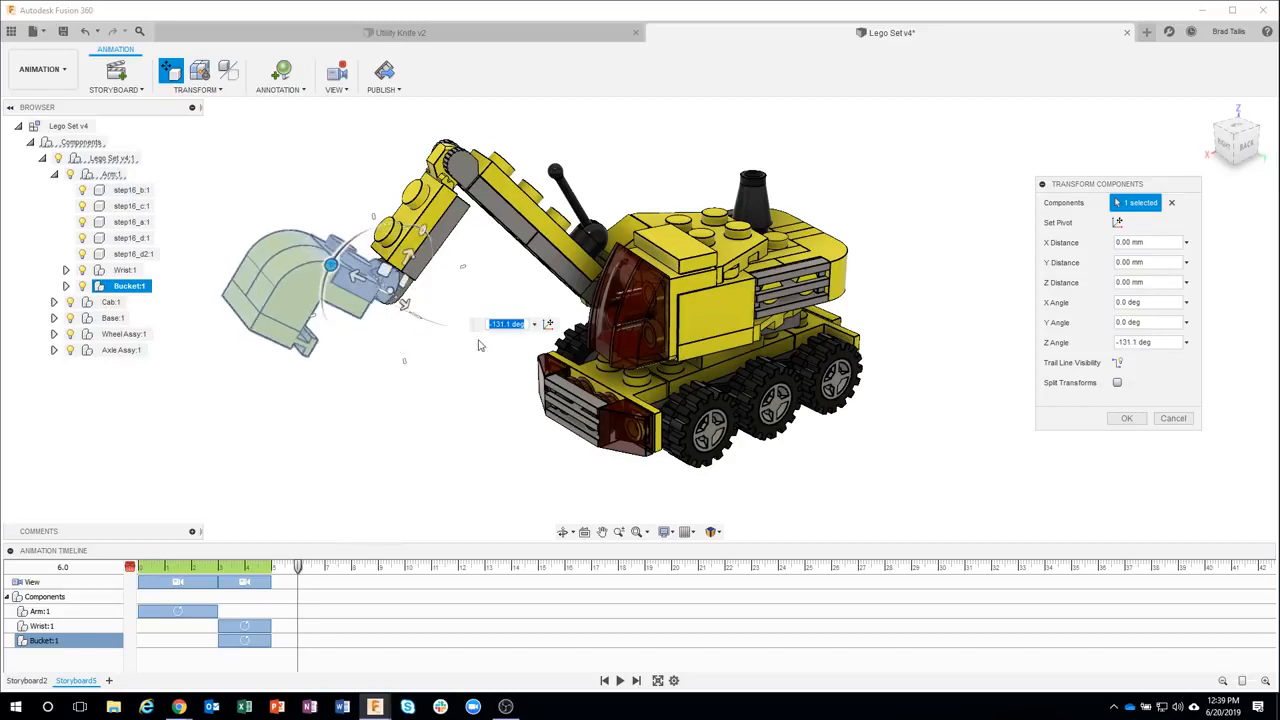
{"action": "left_click", "coordinate": [1124, 418]}
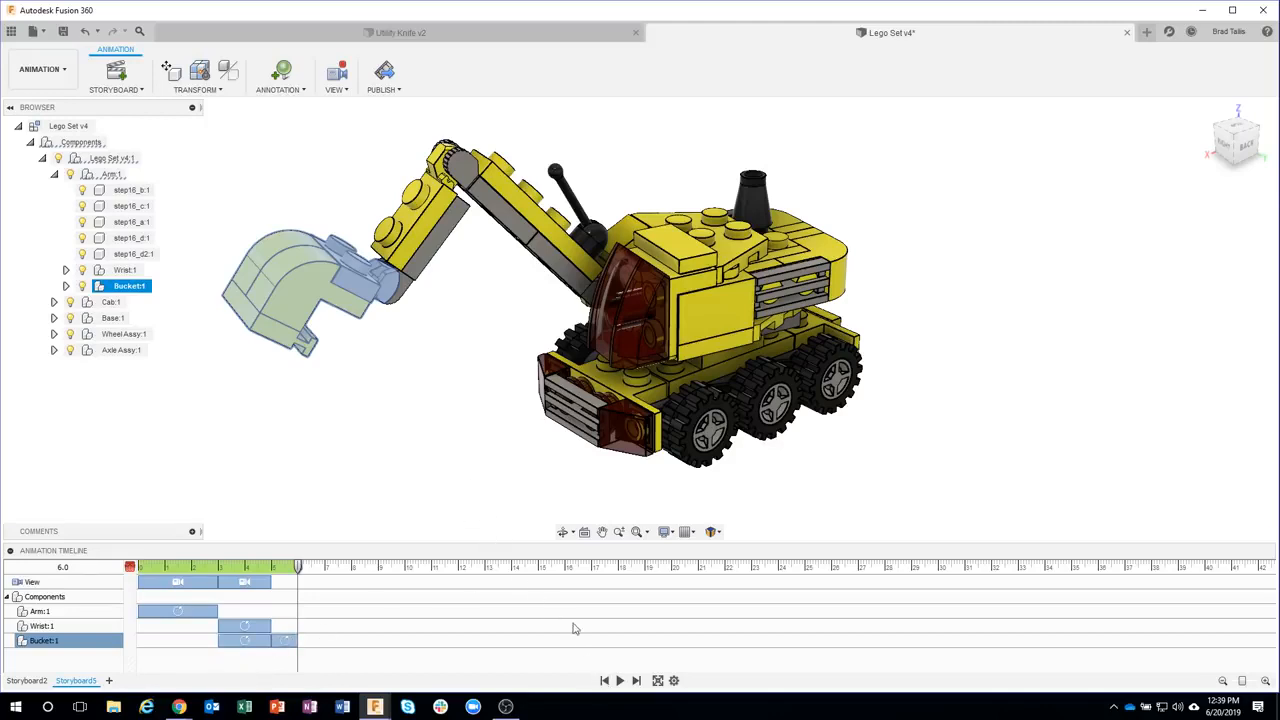
Delete the camera View actions from the animation timeline
{"action": "left_click", "coordinate": [252, 583]}
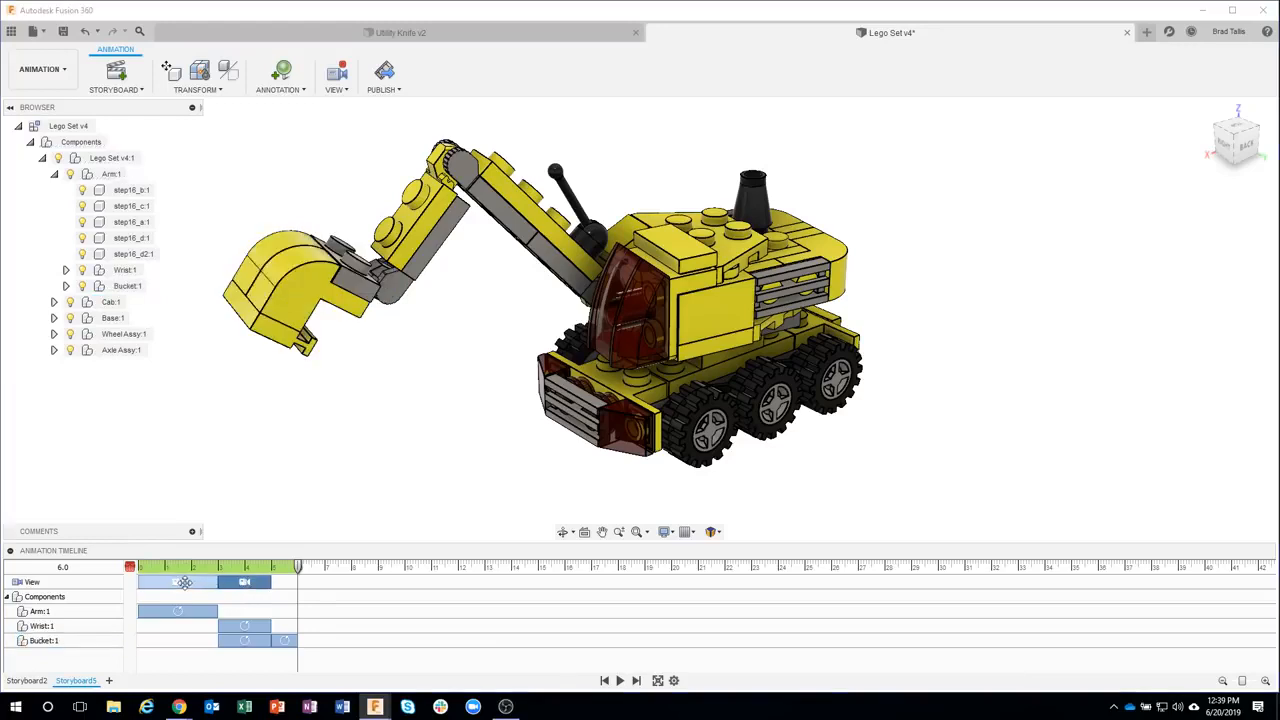
{"action": "left_click", "coordinate": [185, 583], "text": "ctrl"}
{"action": "key", "text": "Delete"}
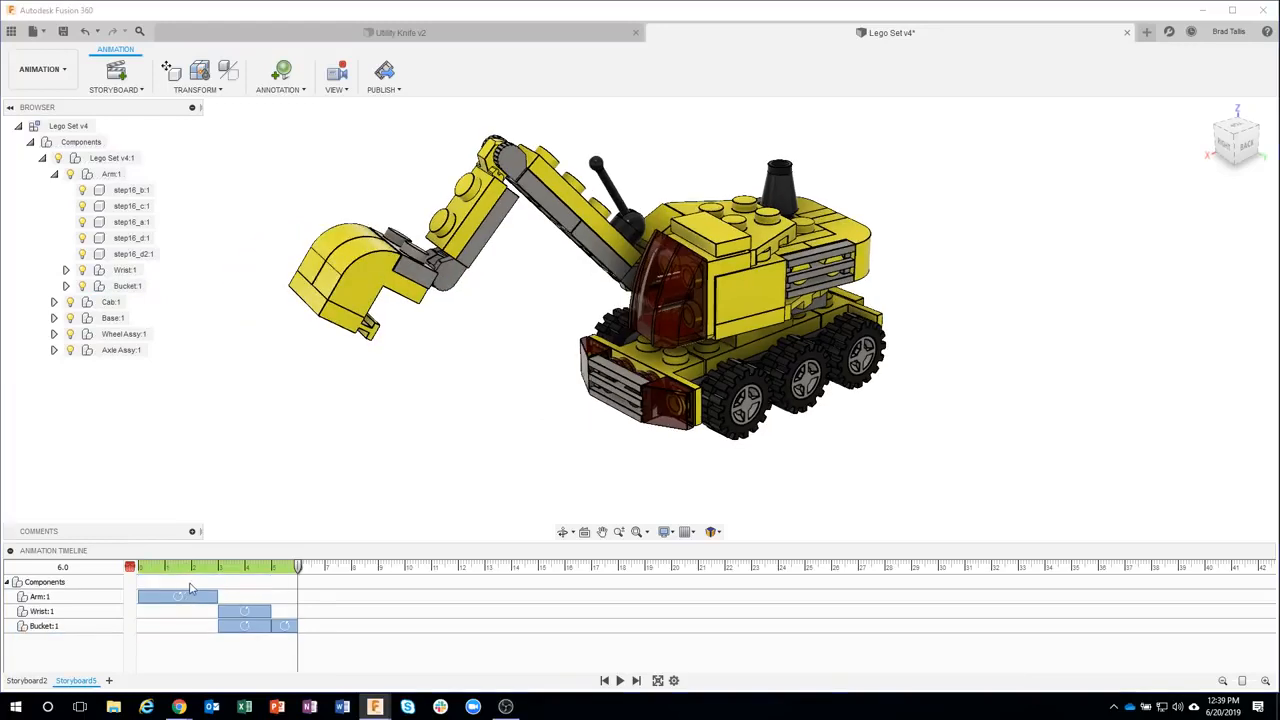
Play the animation from the start
{"action": "left_click", "coordinate": [604, 681]}
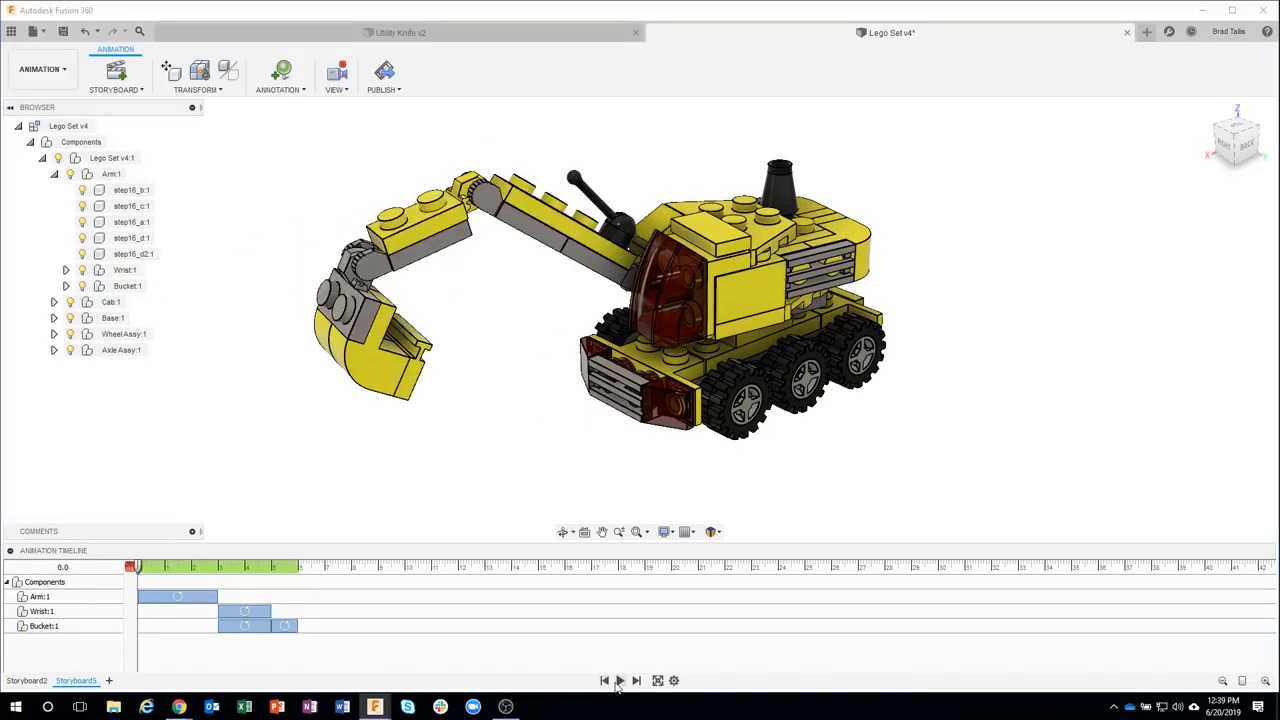
{"action": "left_click", "coordinate": [619, 681]}
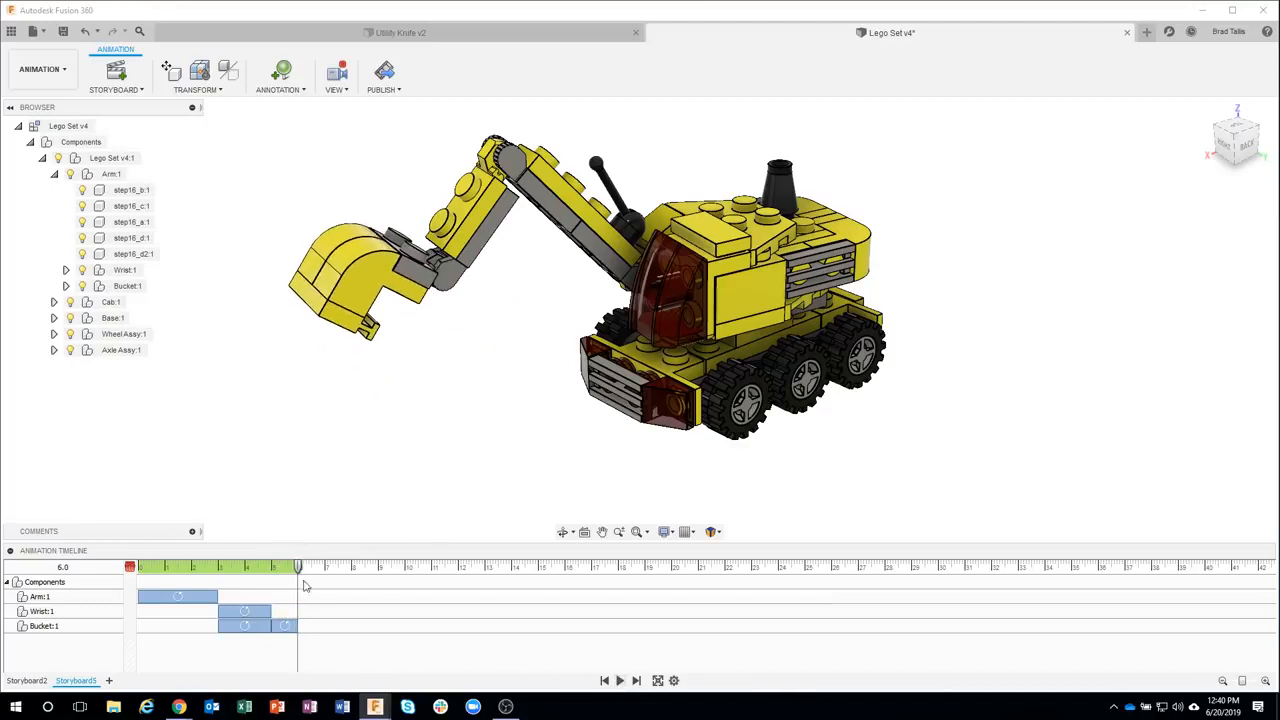
Move the playhead to 8 s, start Transform Components on the Cab and Arm components, and begin setting a pivot
{"action": "left_click_drag", "start_coordinate": [297, 568], "coordinate": [353, 569]}
{"action": "left_click", "coordinate": [54, 174]}
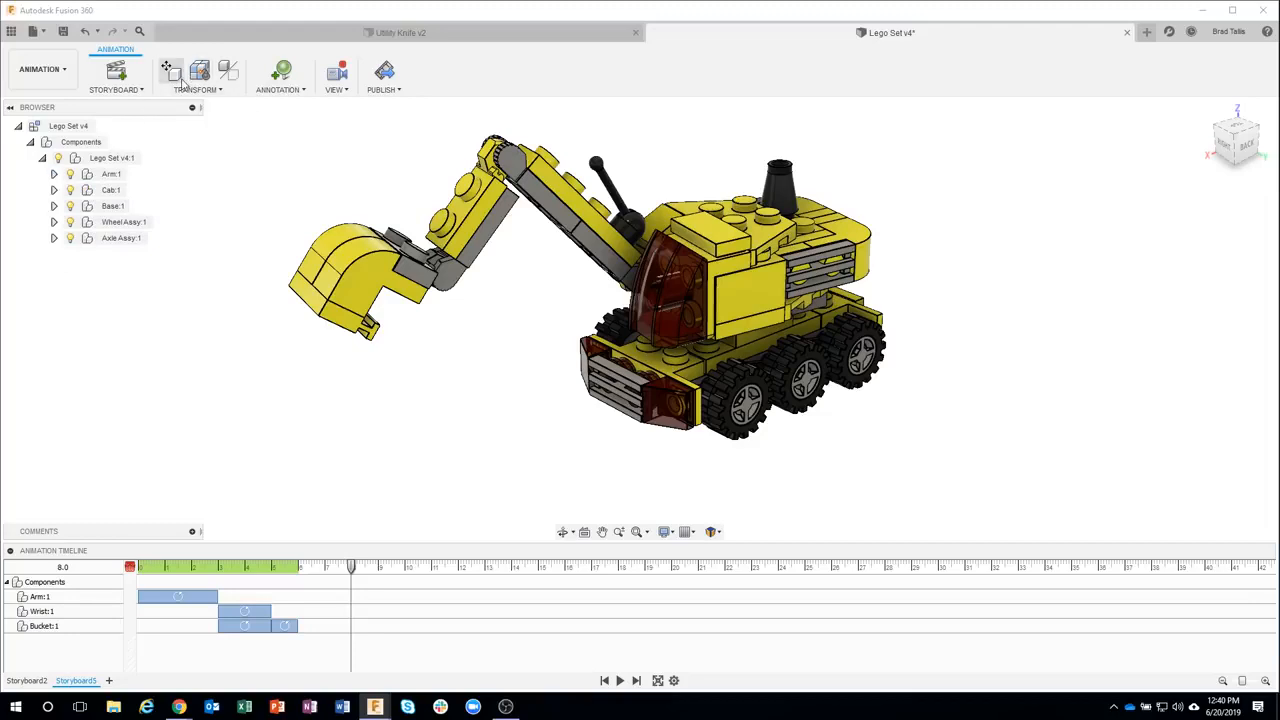
{"action": "left_click", "coordinate": [174, 74]}
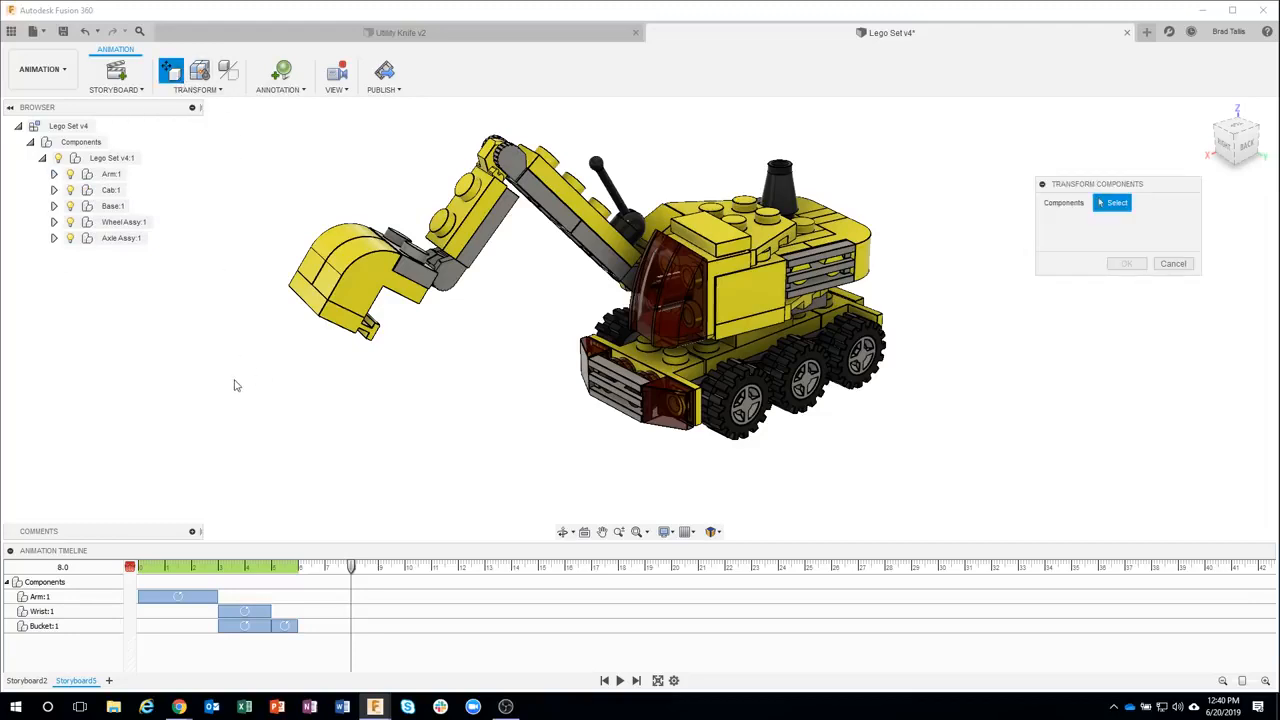
{"action": "left_click", "coordinate": [112, 192]}
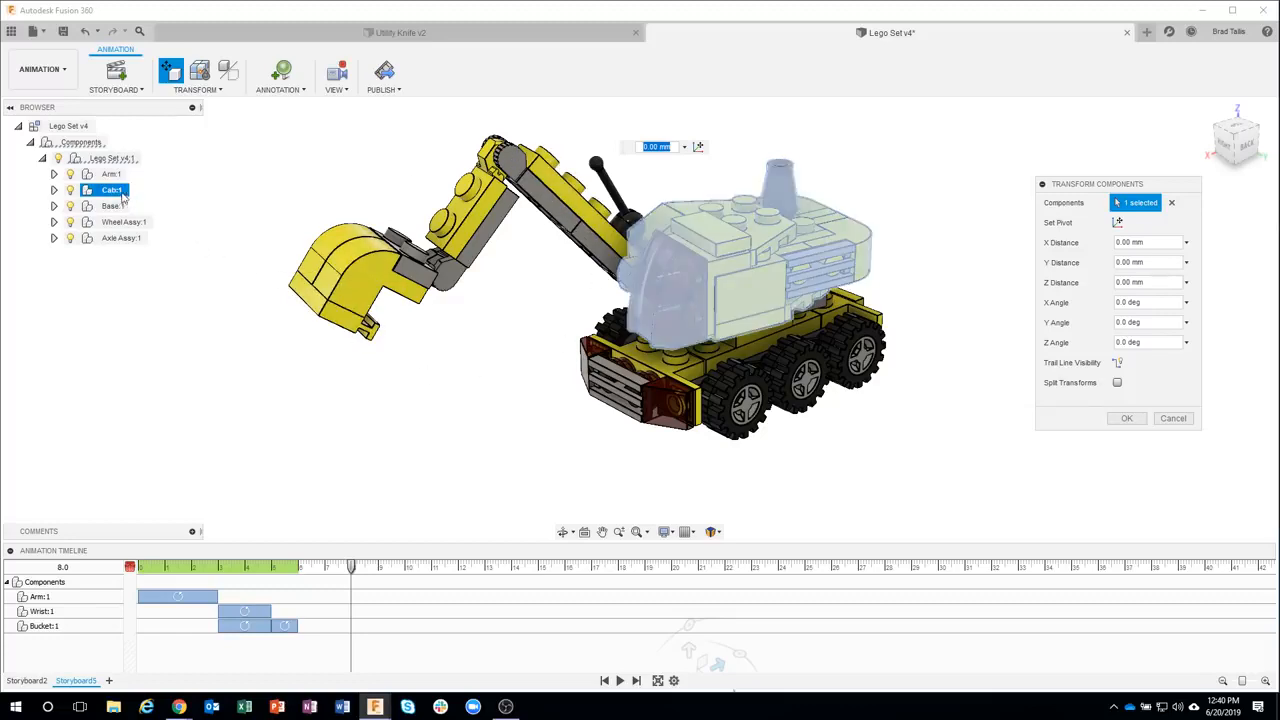
{"action": "left_click", "coordinate": [108, 176], "text": "ctrl"}
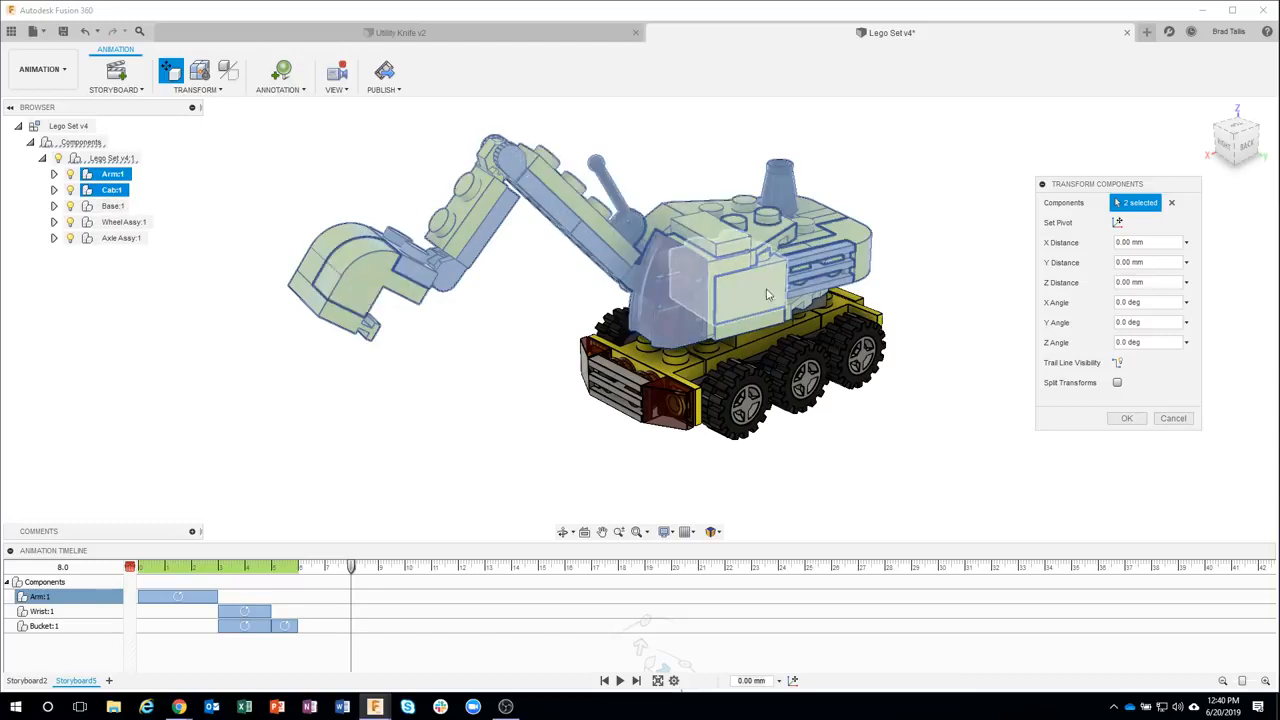
{"action": "left_click", "coordinate": [1117, 223]}
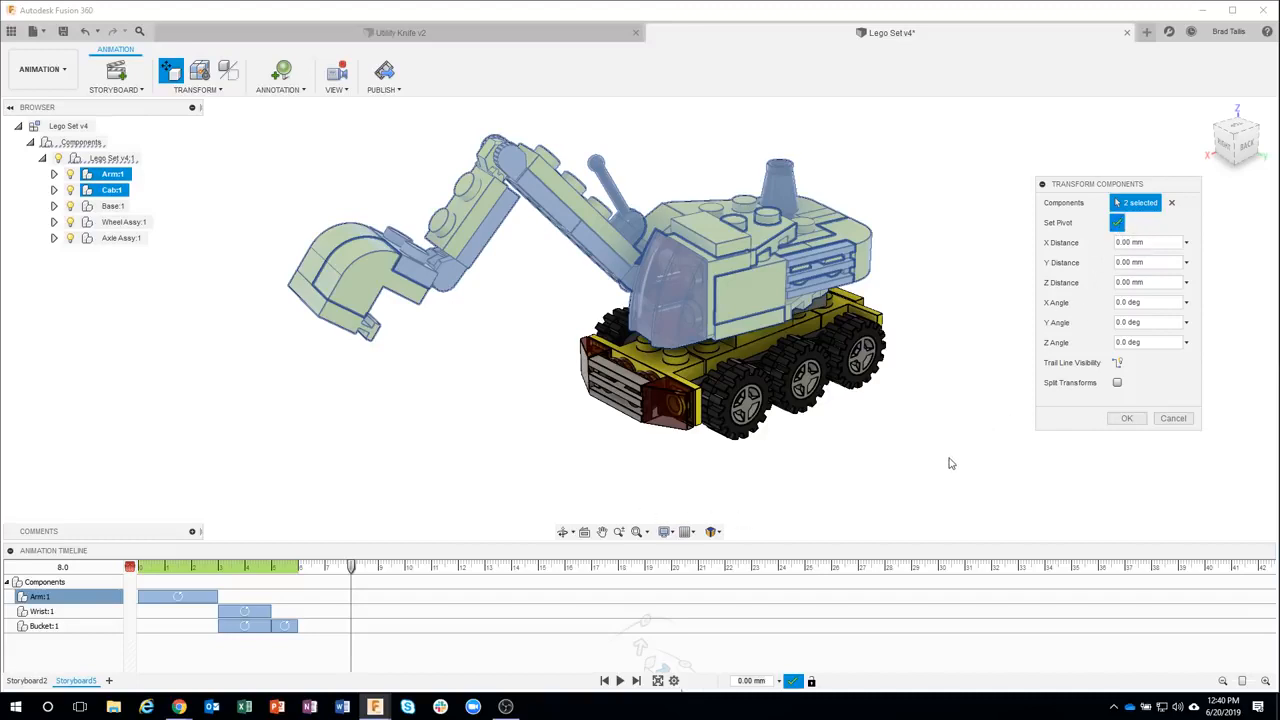
Hide the Cab and the base's step06_a brick, and set the pivot at the center of the turntable plate on the base
{"action": "middle_click_drag", "start_coordinate": [950, 463], "coordinate": [920, 457], "text": "shift"}
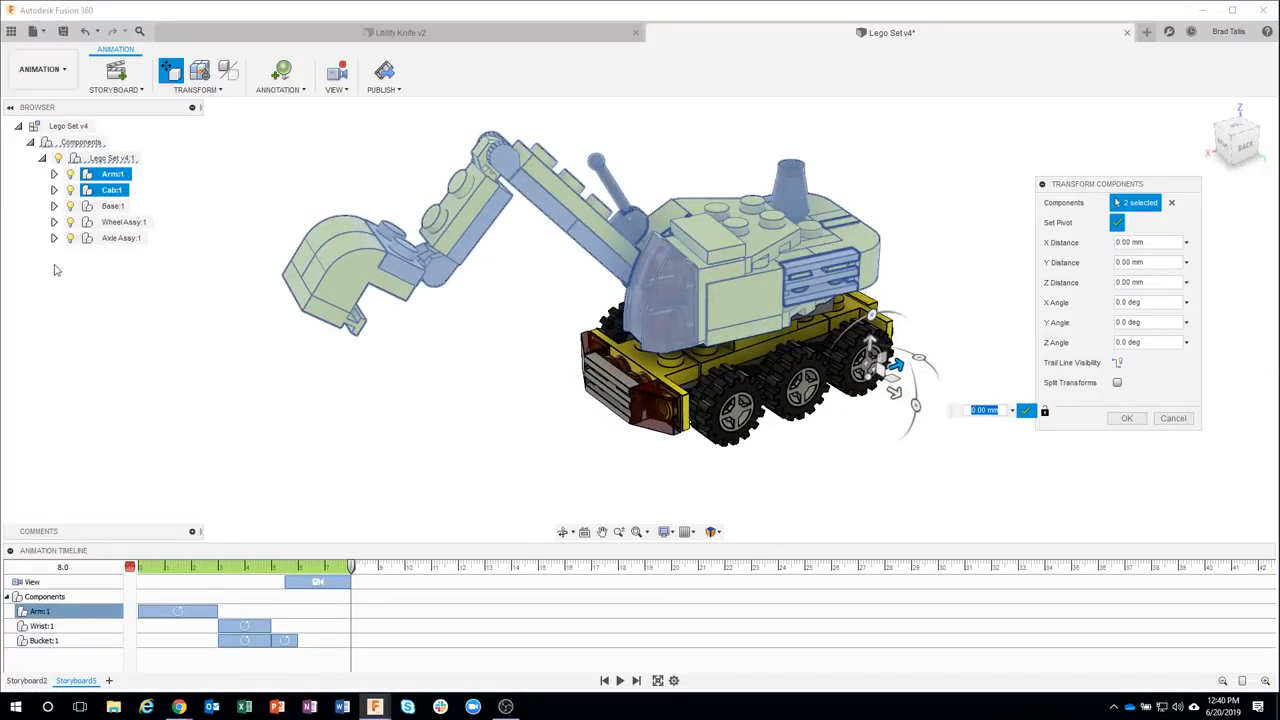
{"action": "left_click", "coordinate": [71, 190]}
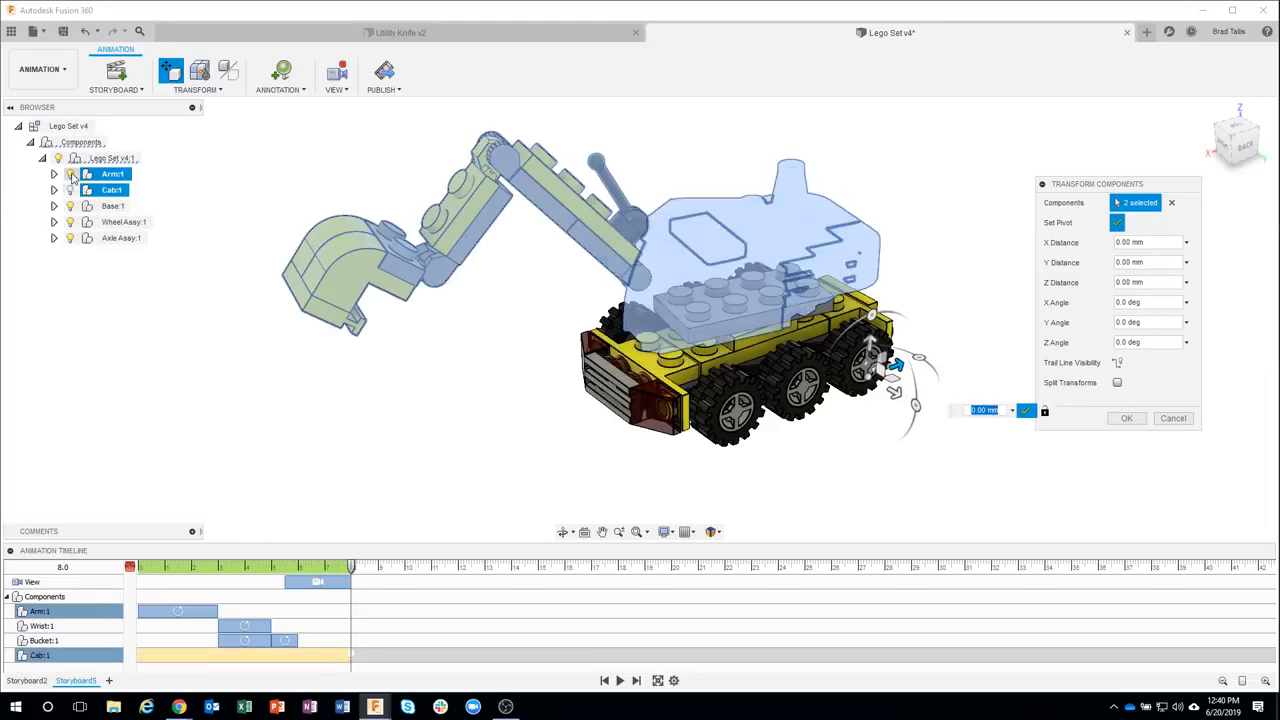
{"action": "left_click", "coordinate": [54, 206]}
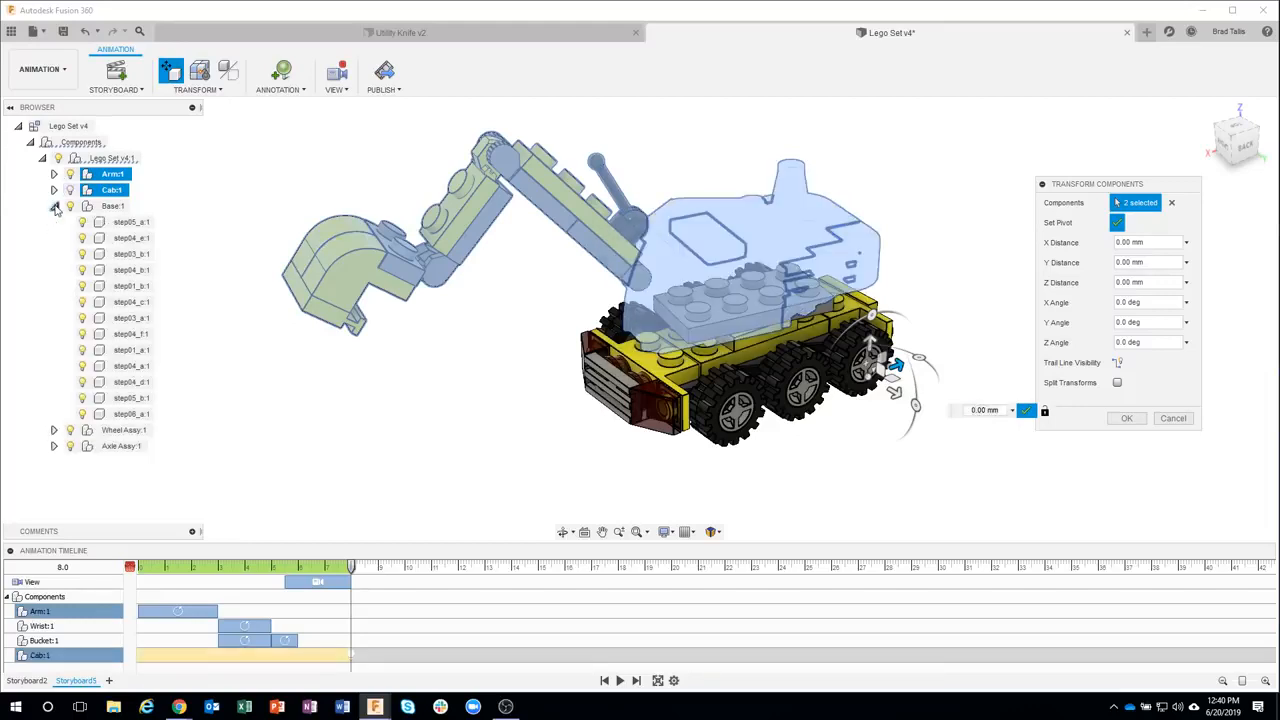
{"action": "left_click", "coordinate": [83, 414]}
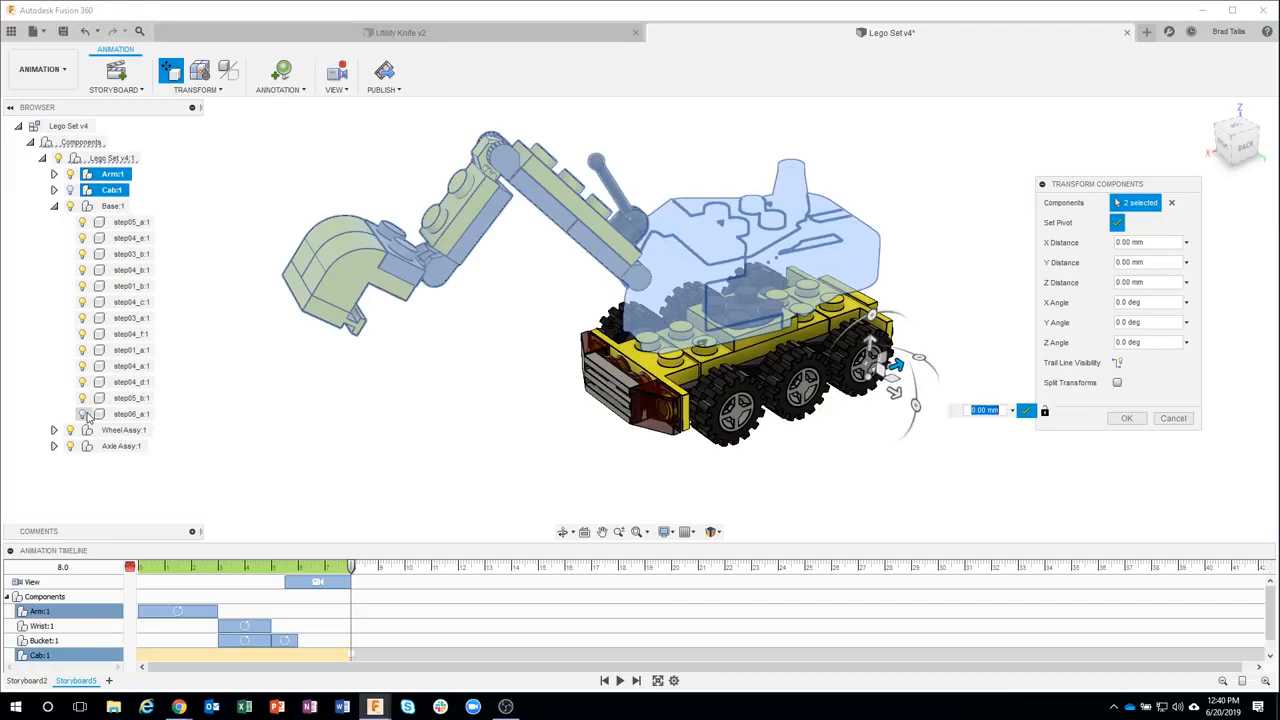
{"action": "left_click", "coordinate": [752, 306]}
{"action": "scroll", "coordinate": [751, 306], "scroll_direction": "up", "scroll_amount": 8}
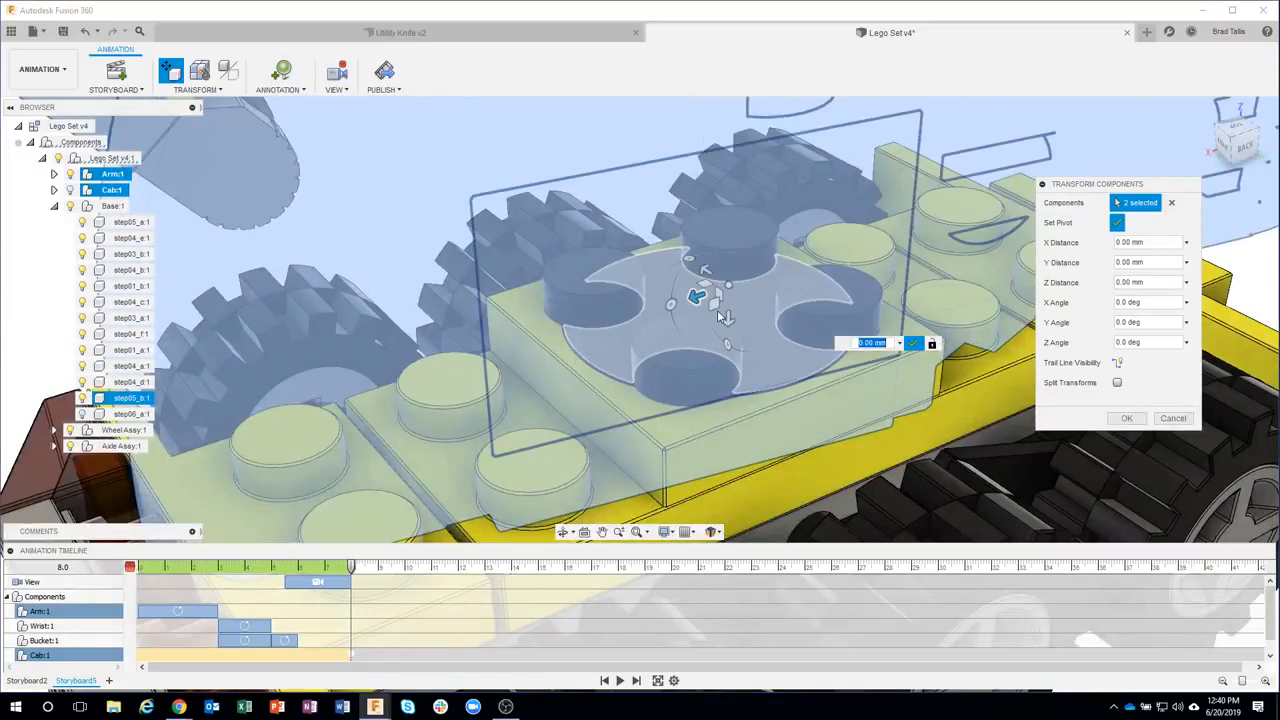
{"action": "left_click", "coordinate": [714, 313]}
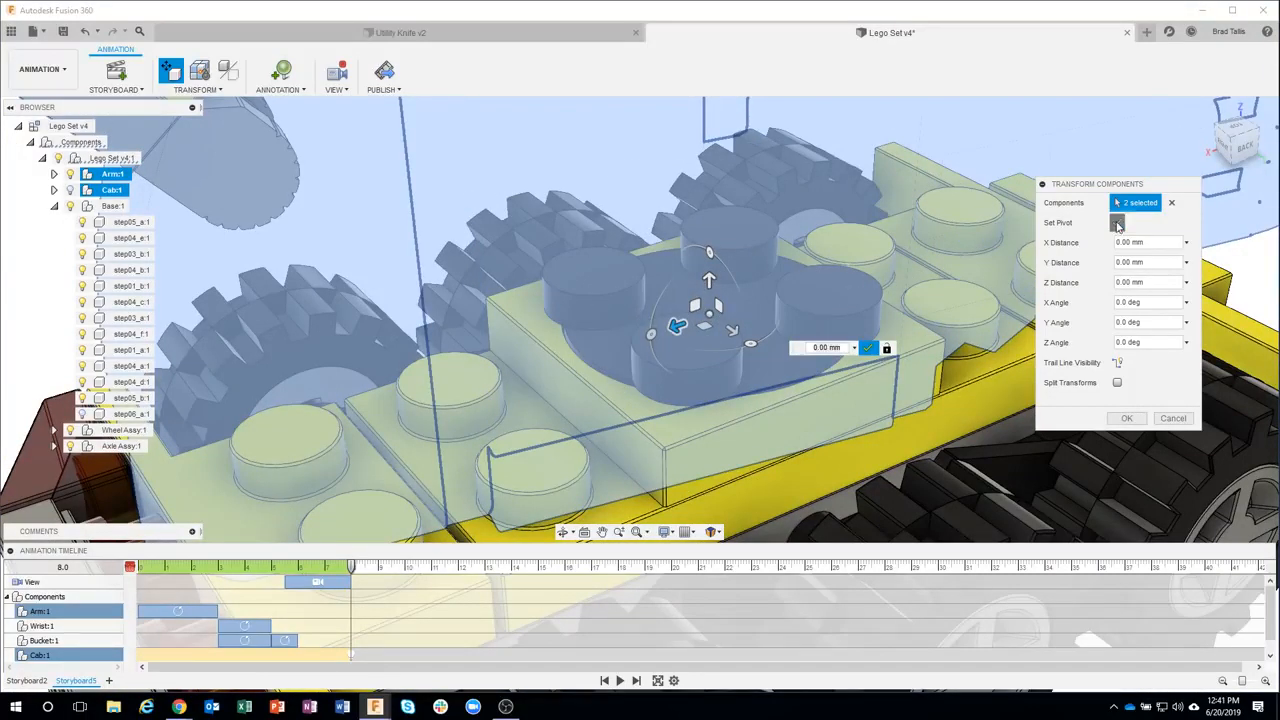
{"action": "left_click", "coordinate": [1117, 224]}
Show the Cab again, rotate the Cab and Arm 110.4 deg around Z, and confirm the transform
{"action": "scroll", "coordinate": [823, 374], "scroll_direction": "down", "scroll_amount": 3}
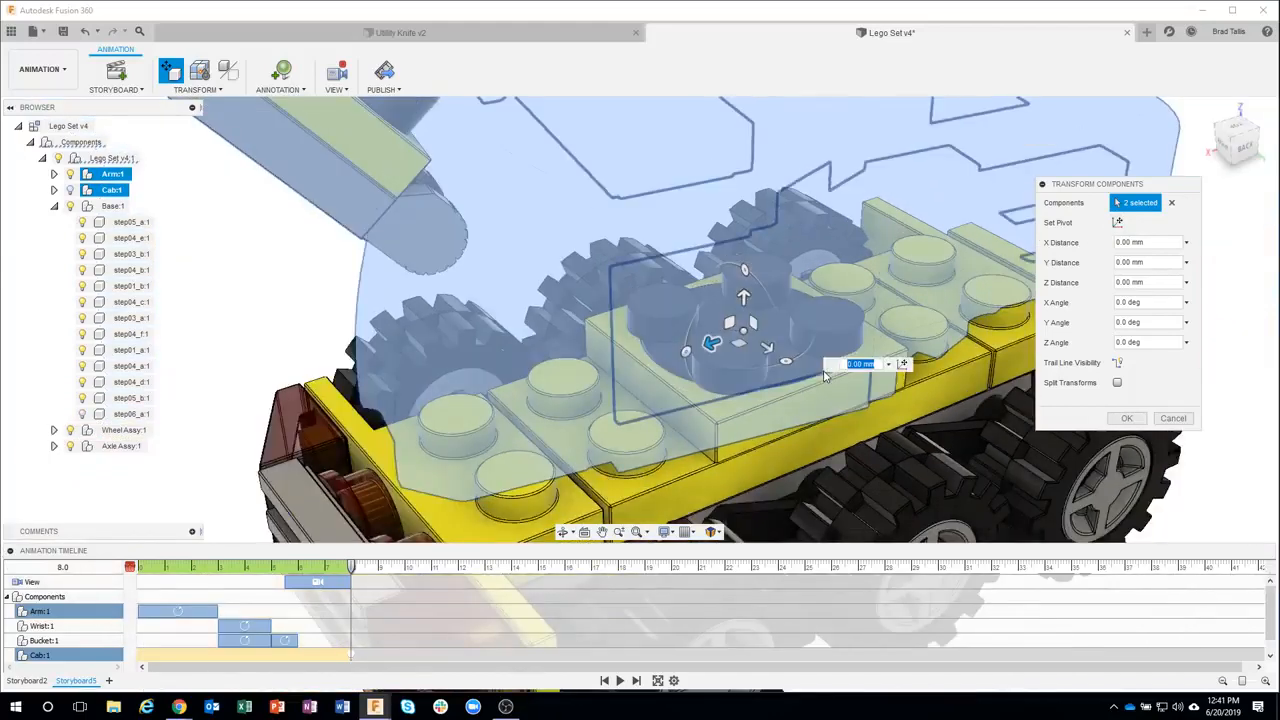
{"action": "scroll", "coordinate": [815, 350], "scroll_direction": "down", "scroll_amount": 5}
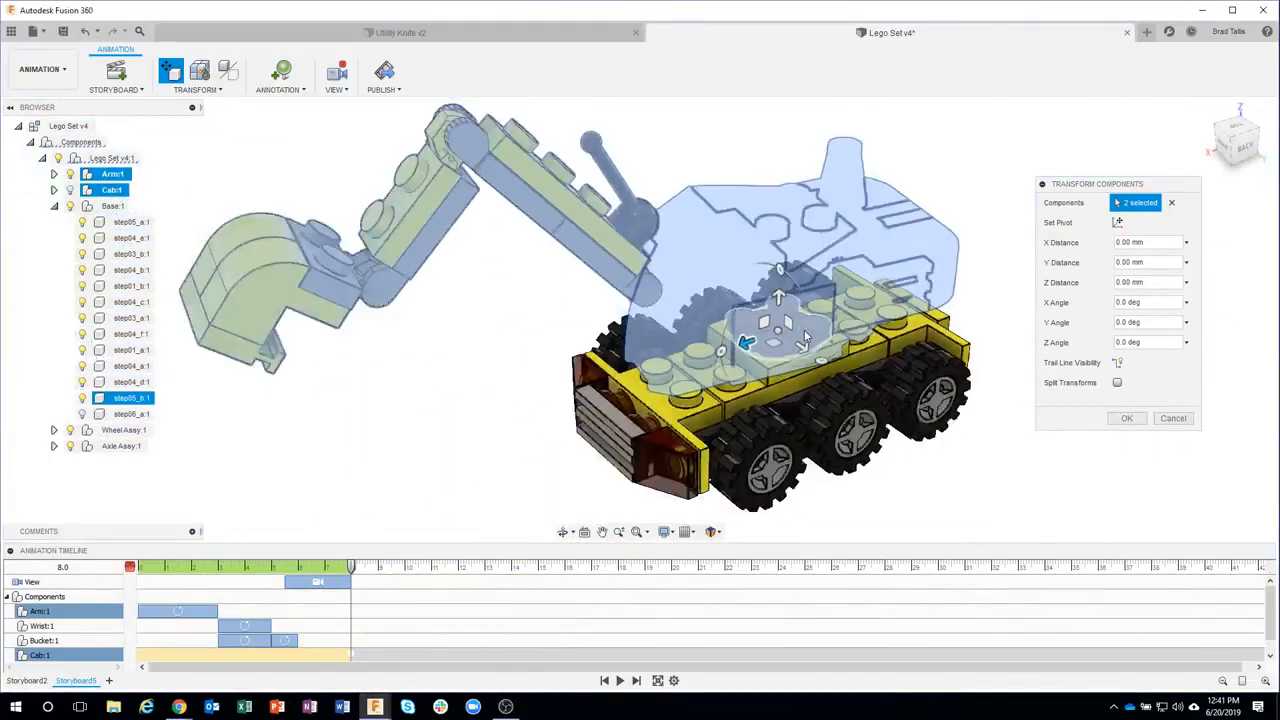
{"action": "scroll", "coordinate": [804, 332], "scroll_direction": "down", "scroll_amount": 1}
{"action": "left_click", "coordinate": [69, 191]}
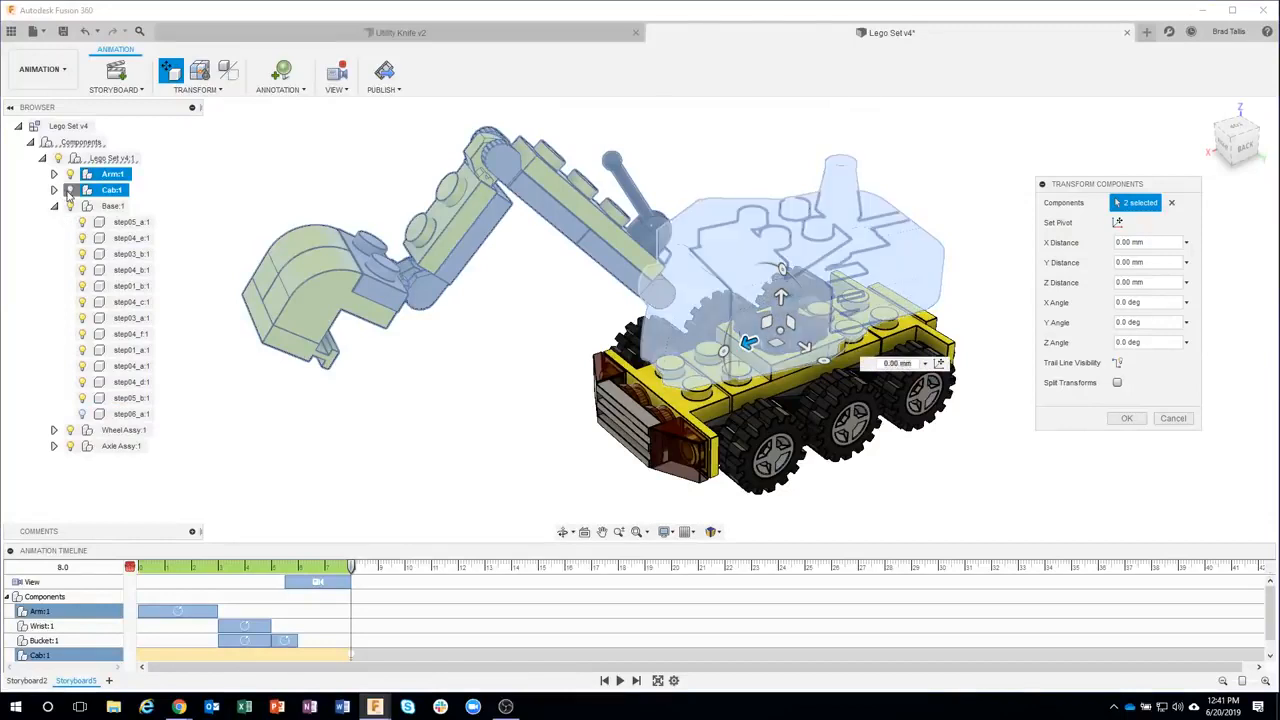
{"action": "left_click", "coordinate": [69, 191]}
{"action": "left_click", "coordinate": [54, 206]}
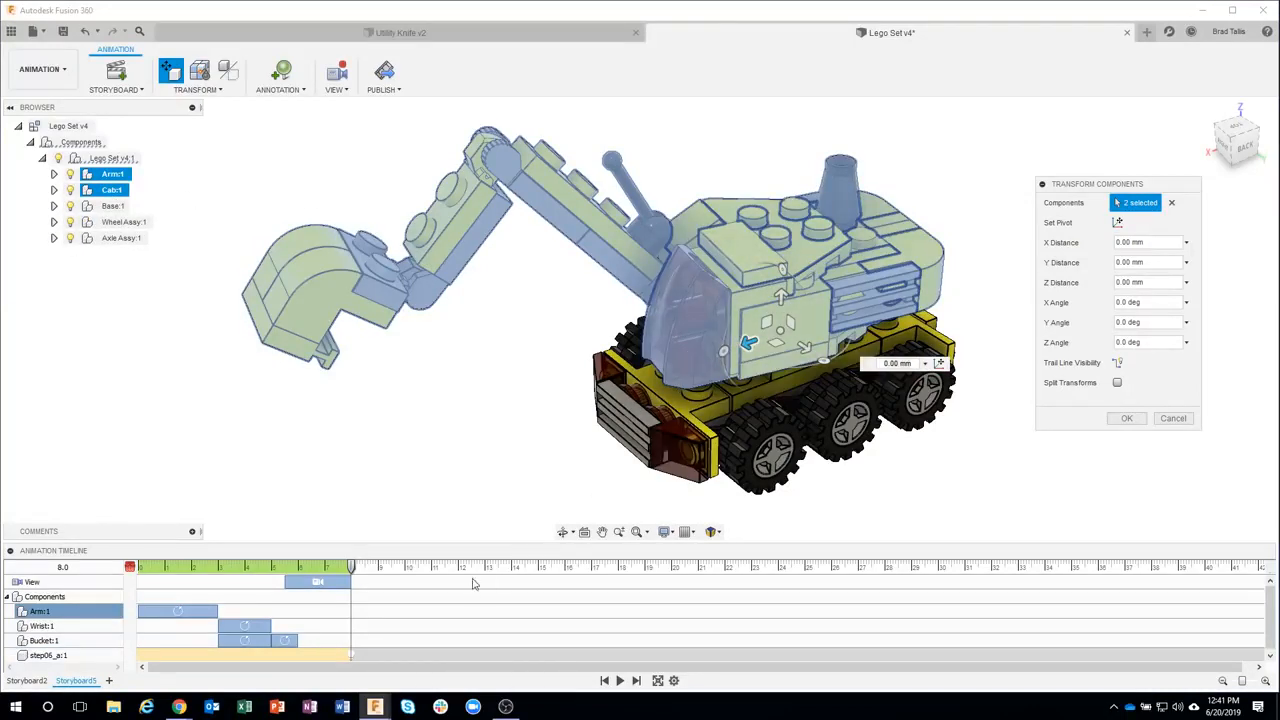
{"action": "left_click", "coordinate": [820, 362]}
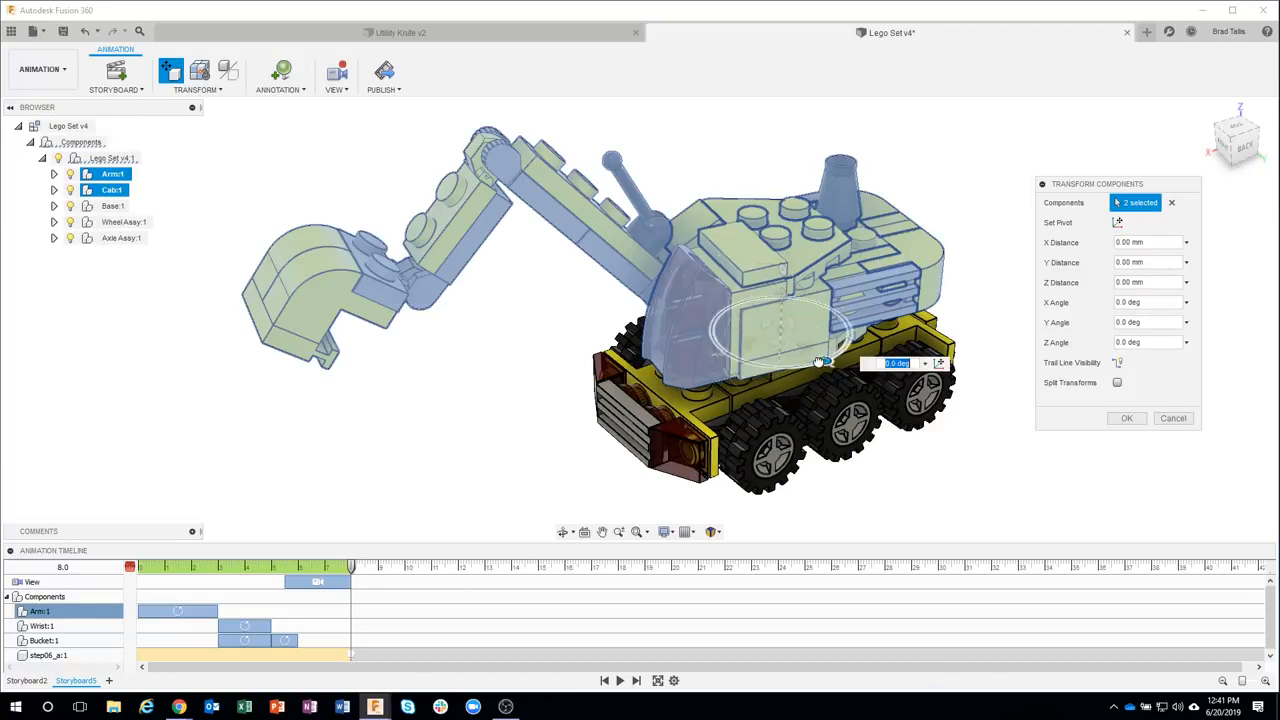
{"action": "left_click_drag", "start_coordinate": [820, 362], "coordinate": [870, 264]}
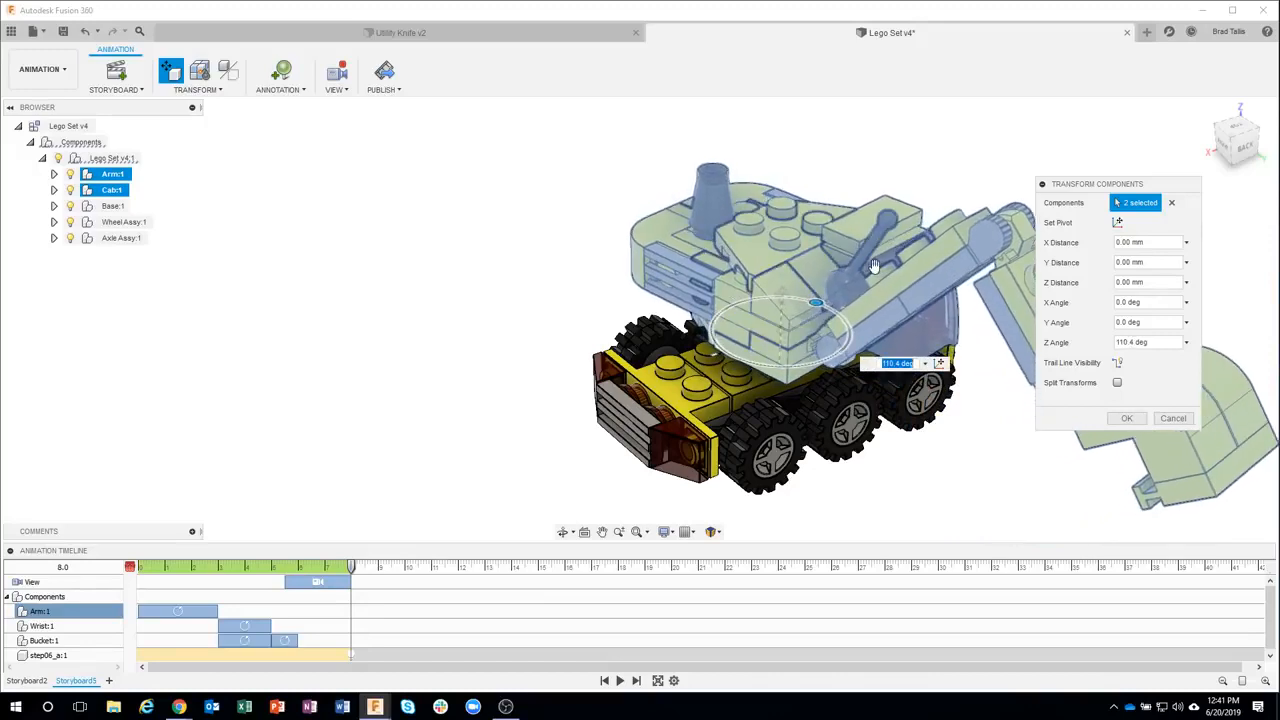
{"action": "left_click", "coordinate": [1129, 418]}
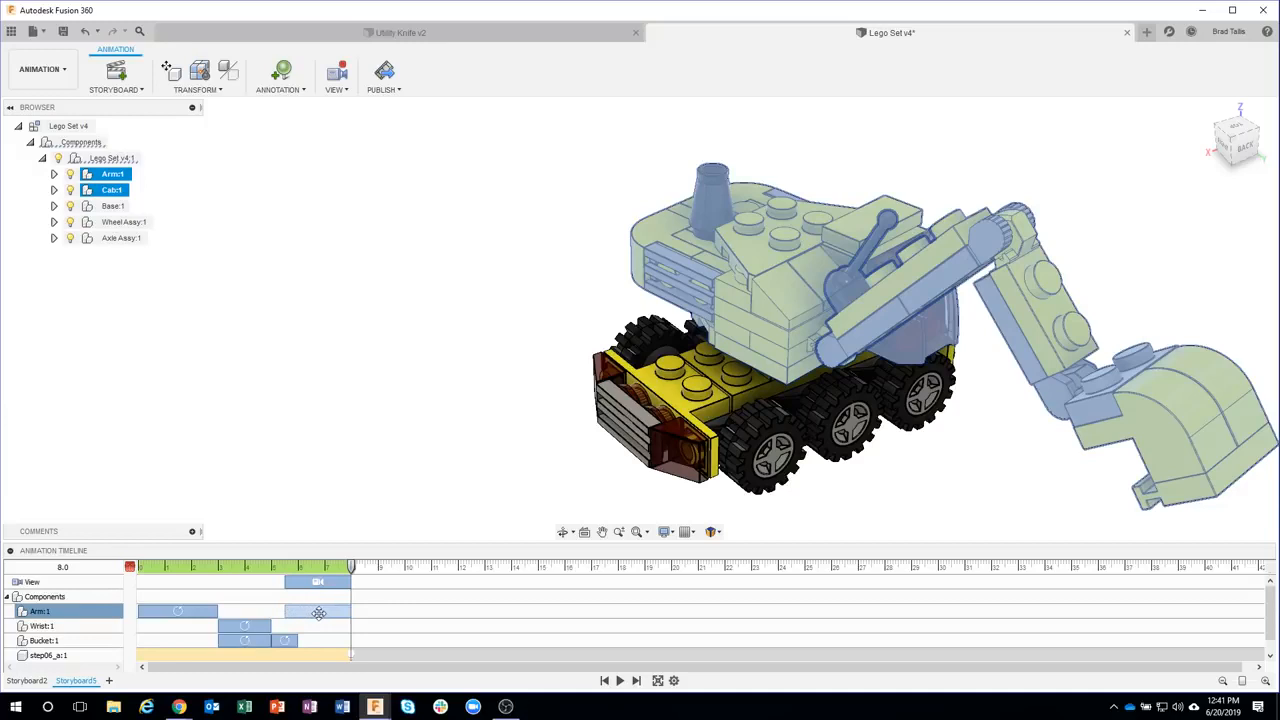
Delete the animation actions recorded for the step06_a brick from the timeline
{"action": "scroll", "coordinate": [380, 618], "scroll_direction": "down", "scroll_amount": 1}
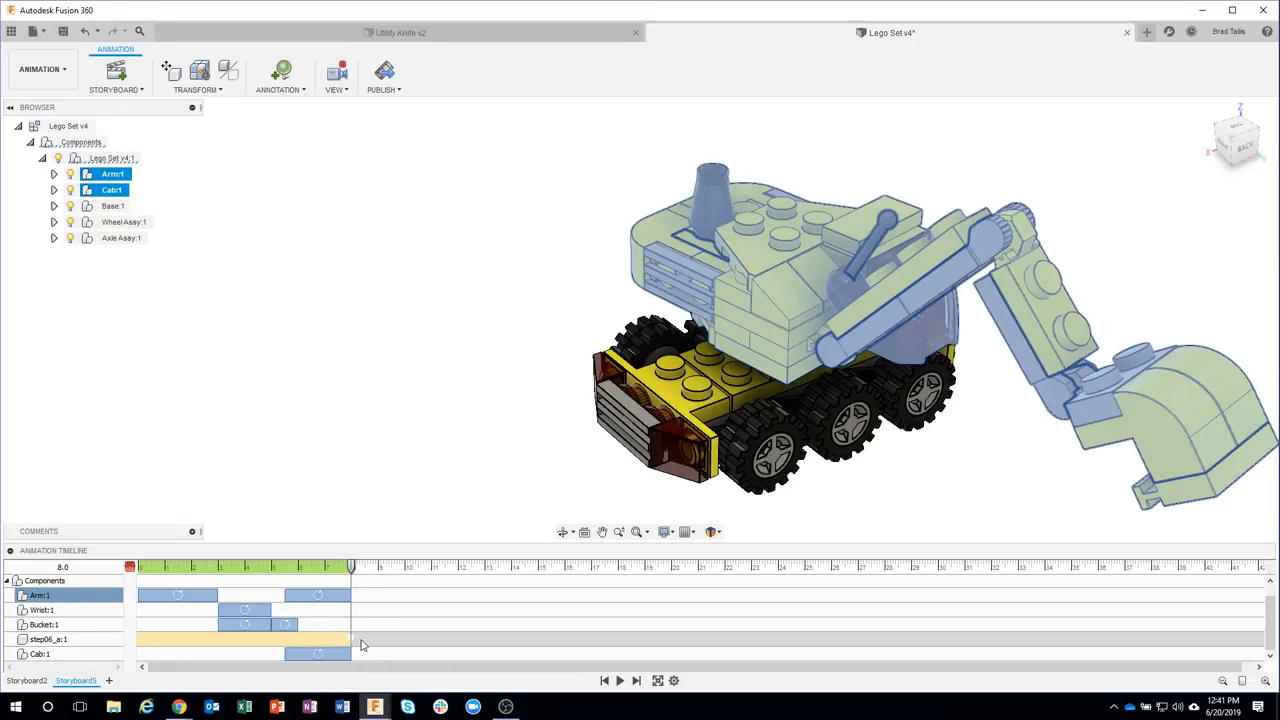
{"action": "left_click", "coordinate": [218, 92]}
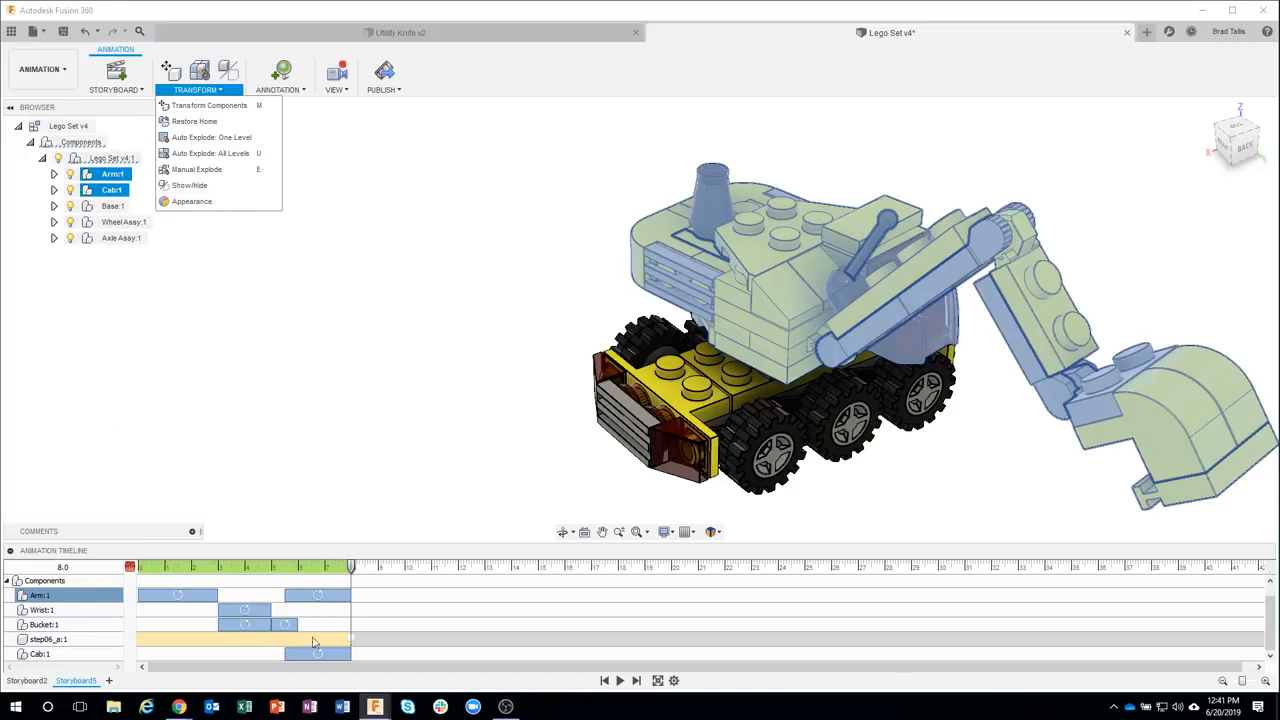
{"action": "left_click", "coordinate": [76, 640]}
{"action": "right_click", "coordinate": [76, 640]}
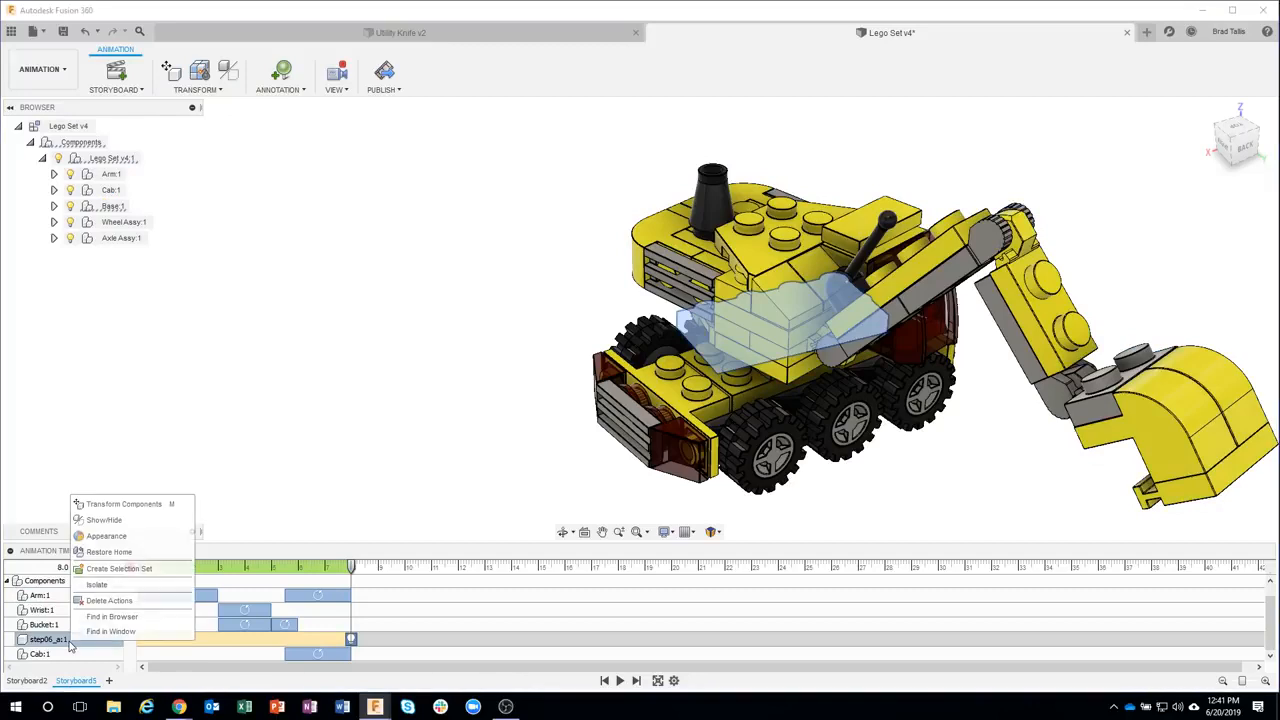
{"action": "left_click", "coordinate": [110, 601]}
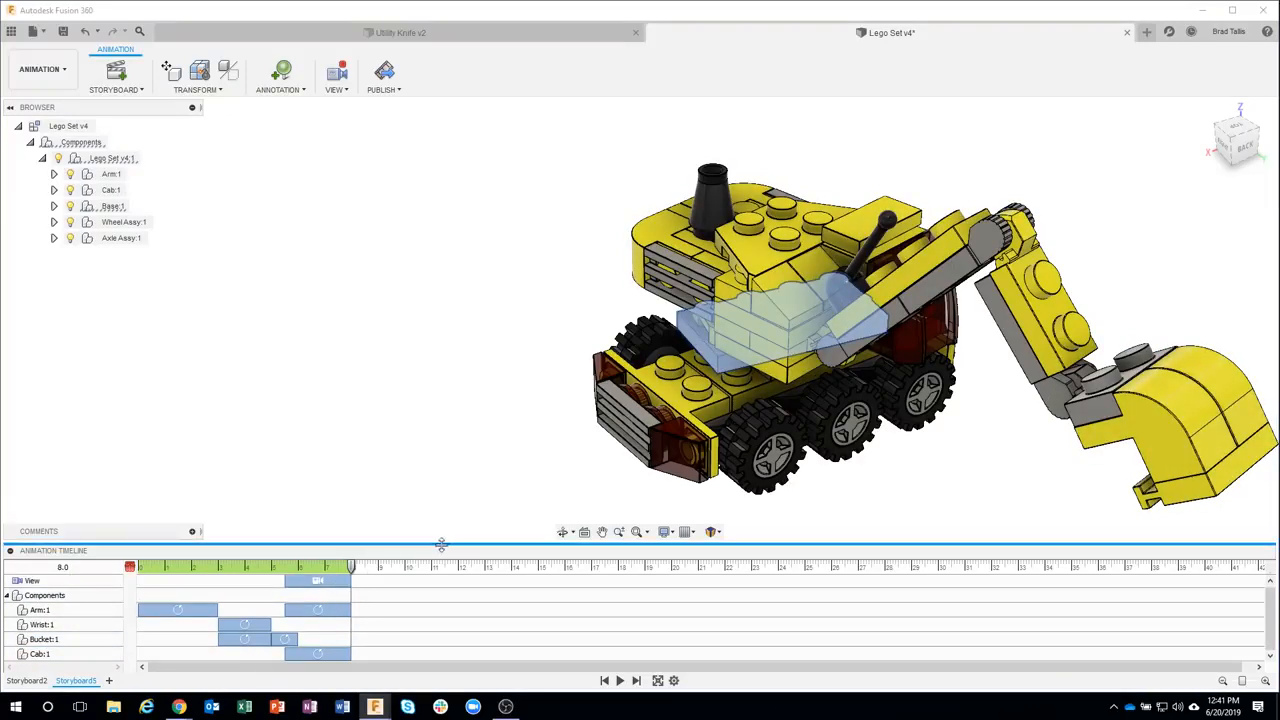
Play the animation from the start
{"action": "left_click", "coordinate": [604, 680]}
{"action": "left_click", "coordinate": [620, 680]}
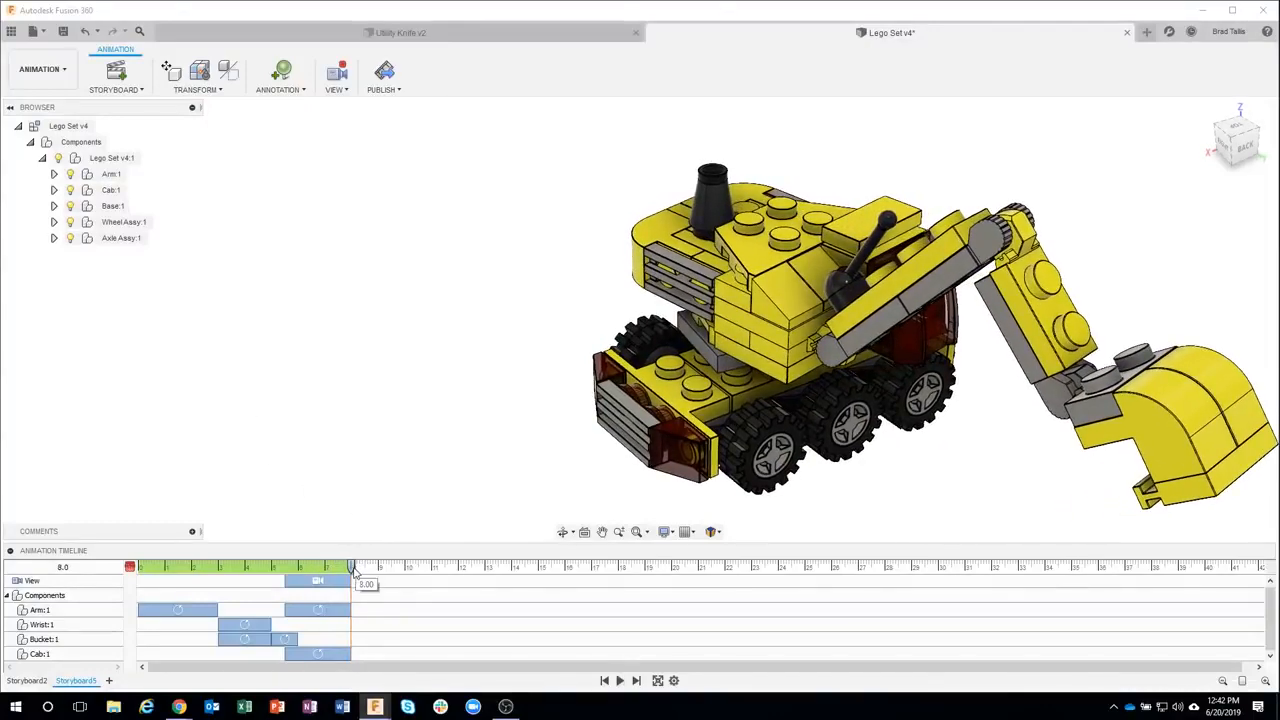
Delete the camera View action from the excavator animation timeline
{"action": "left_click_drag", "start_coordinate": [353, 571], "coordinate": [257, 570]}
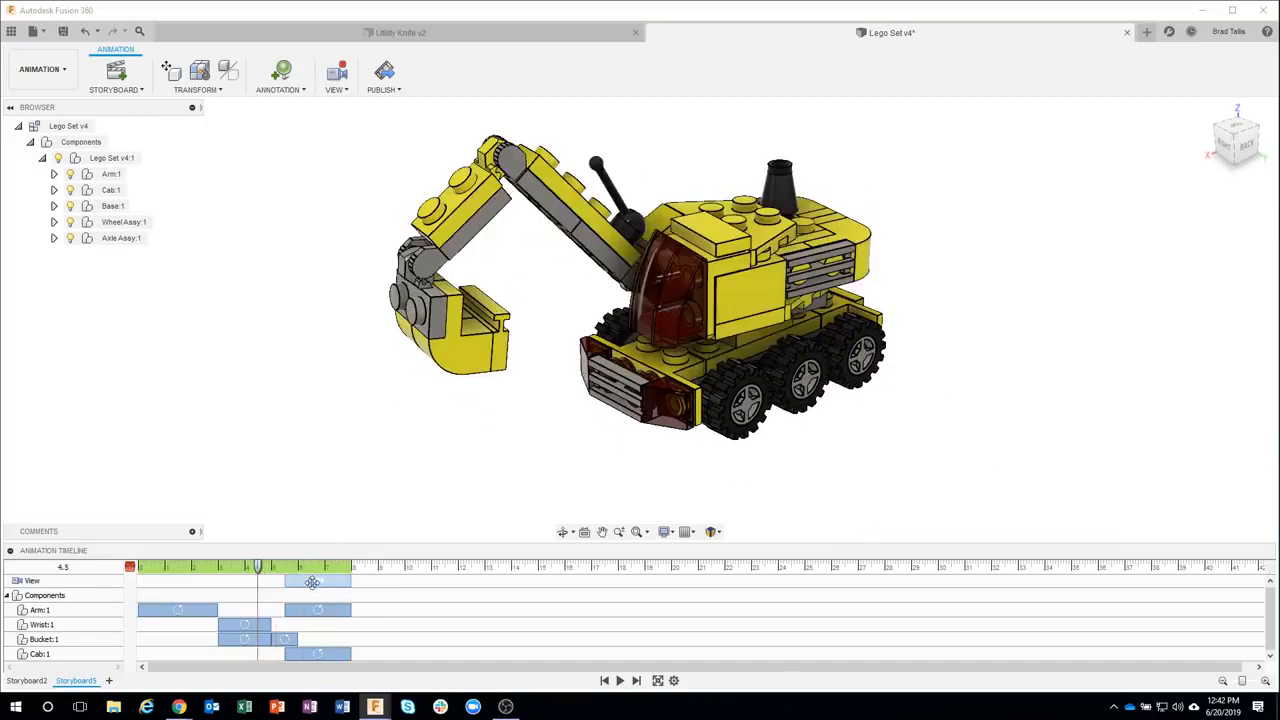
{"action": "key", "text": "Delete"}
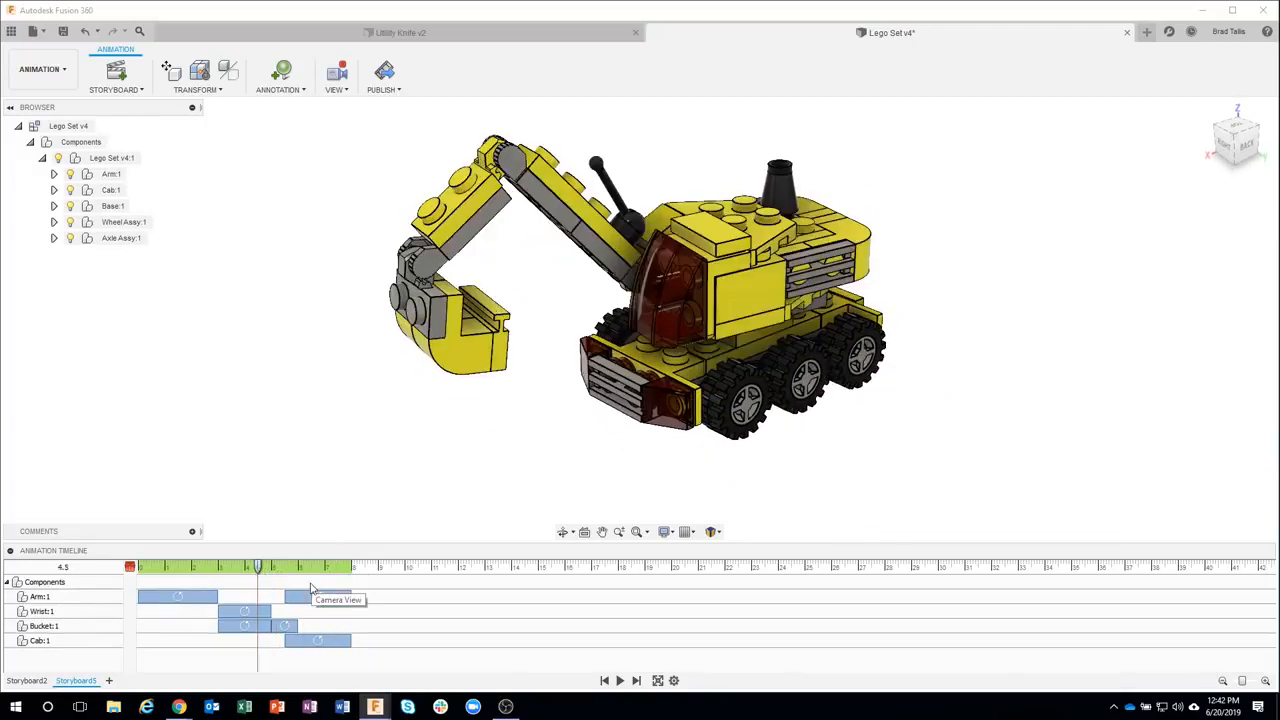
Record camera view changes by zooming and panning the excavator at about 4.1, 6.0 and 8.0 seconds
{"action": "left_click_drag", "start_coordinate": [268, 571], "coordinate": [351, 562]}
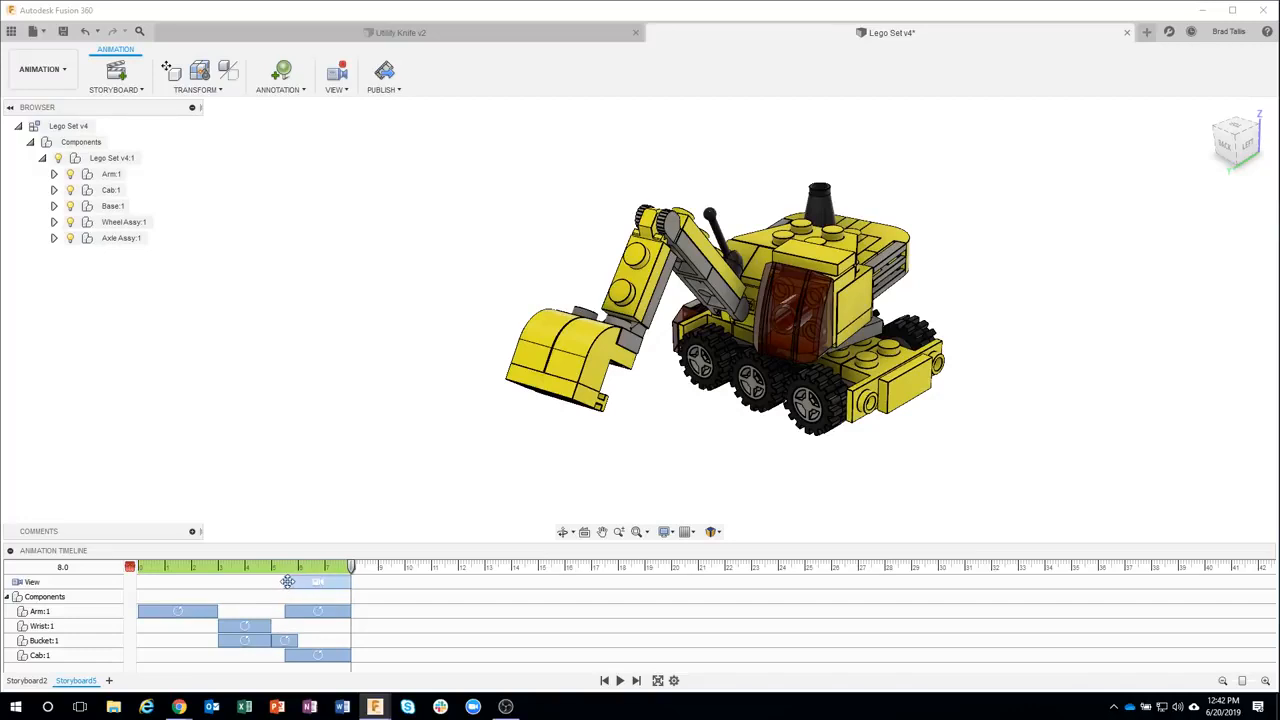
{"action": "left_click", "coordinate": [141, 577]}
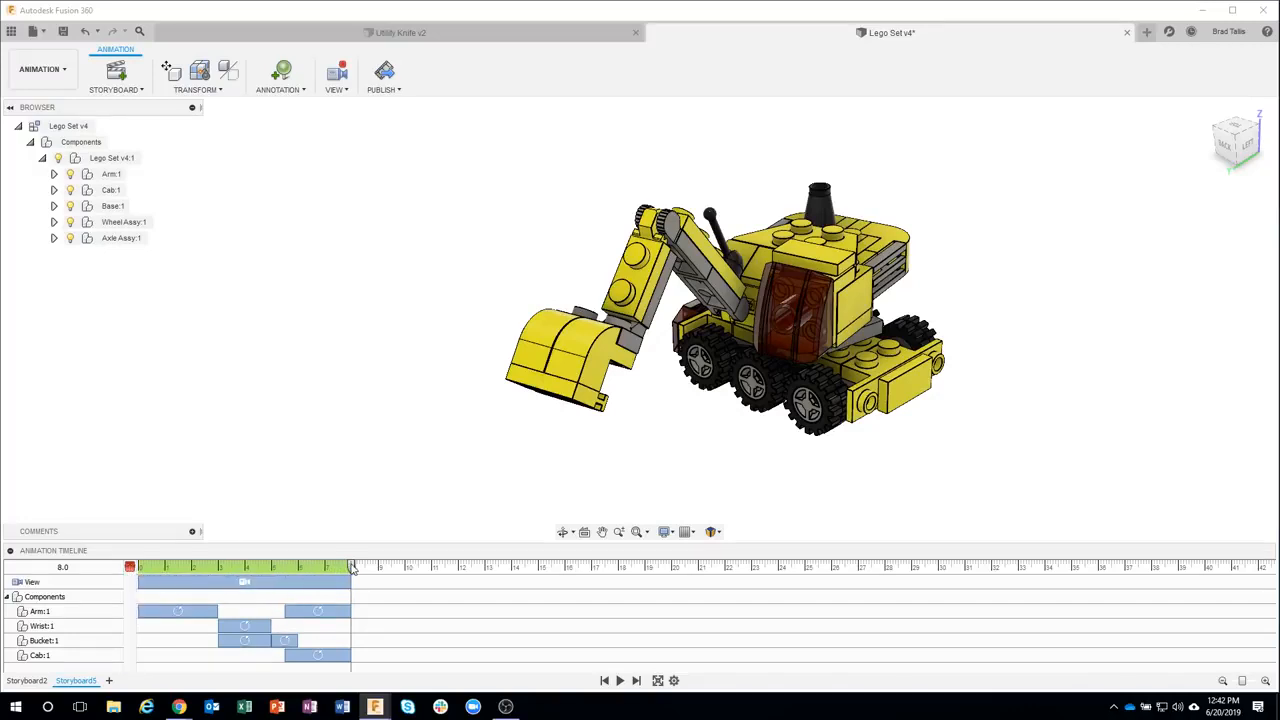
{"action": "left_click_drag", "start_coordinate": [352, 568], "coordinate": [248, 582]}
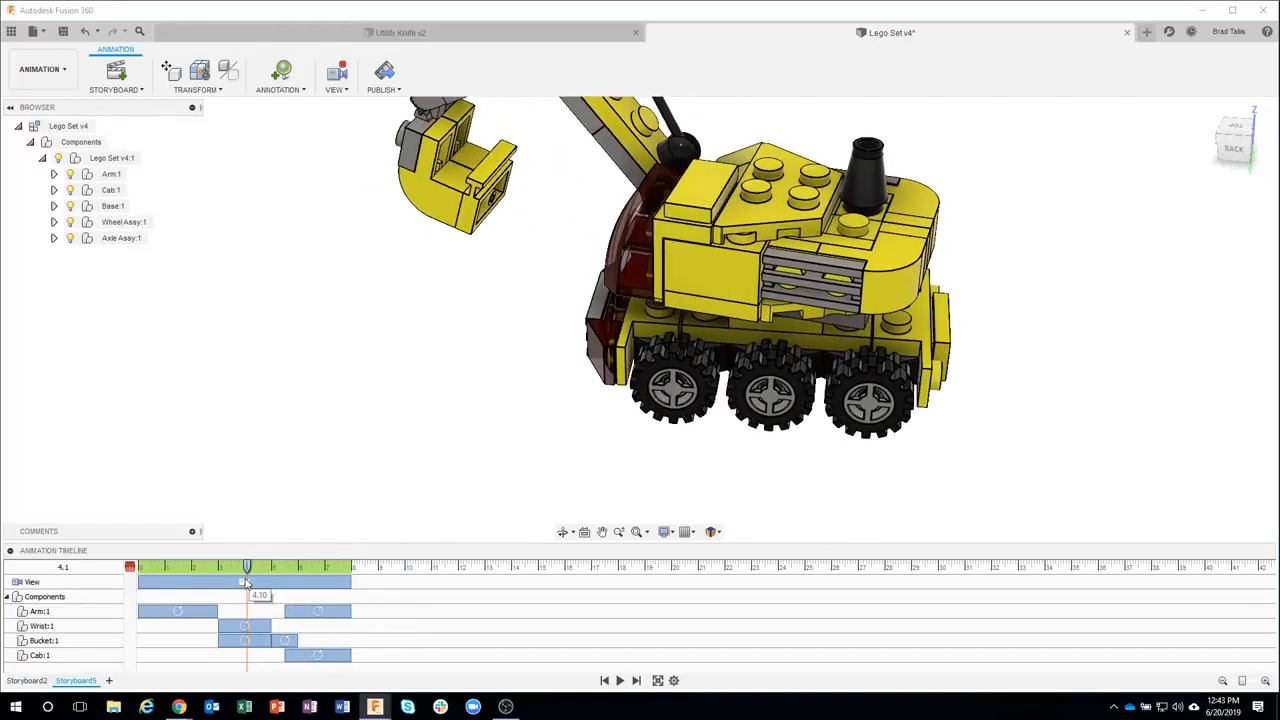
{"action": "scroll", "coordinate": [541, 390], "scroll_direction": "down", "scroll_amount": 3}
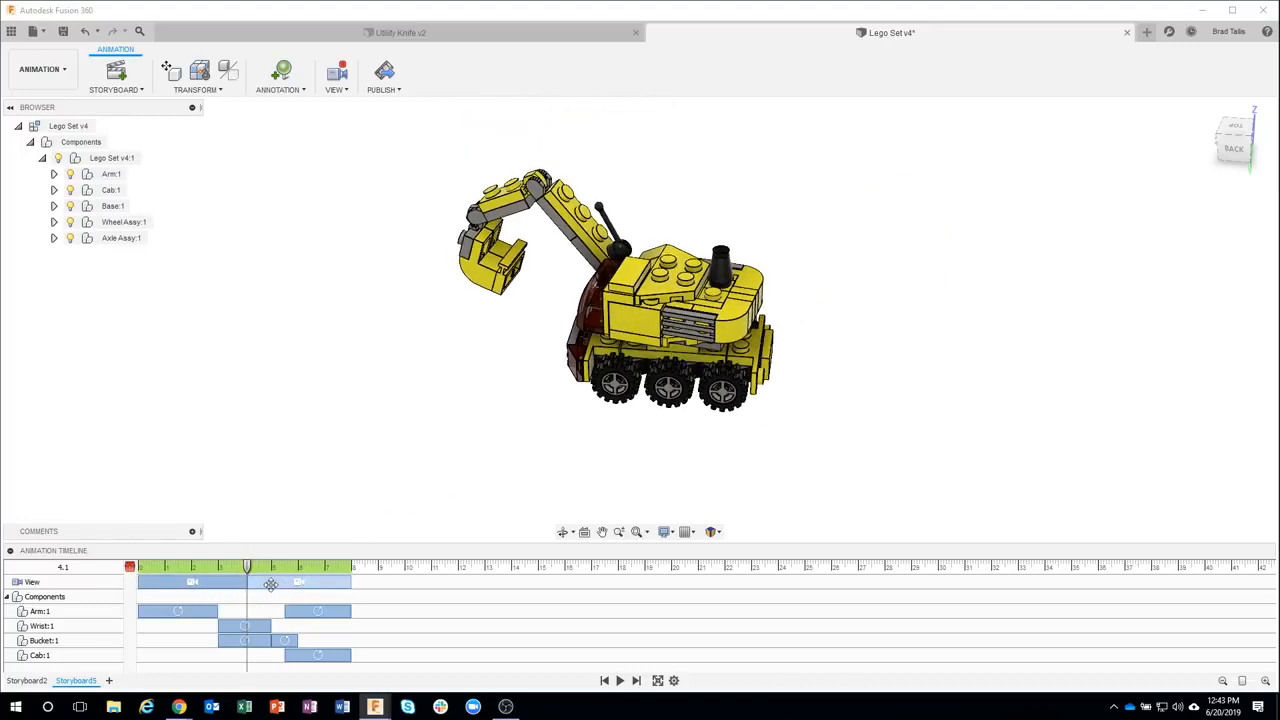
{"action": "left_click_drag", "start_coordinate": [234, 567], "coordinate": [300, 567]}
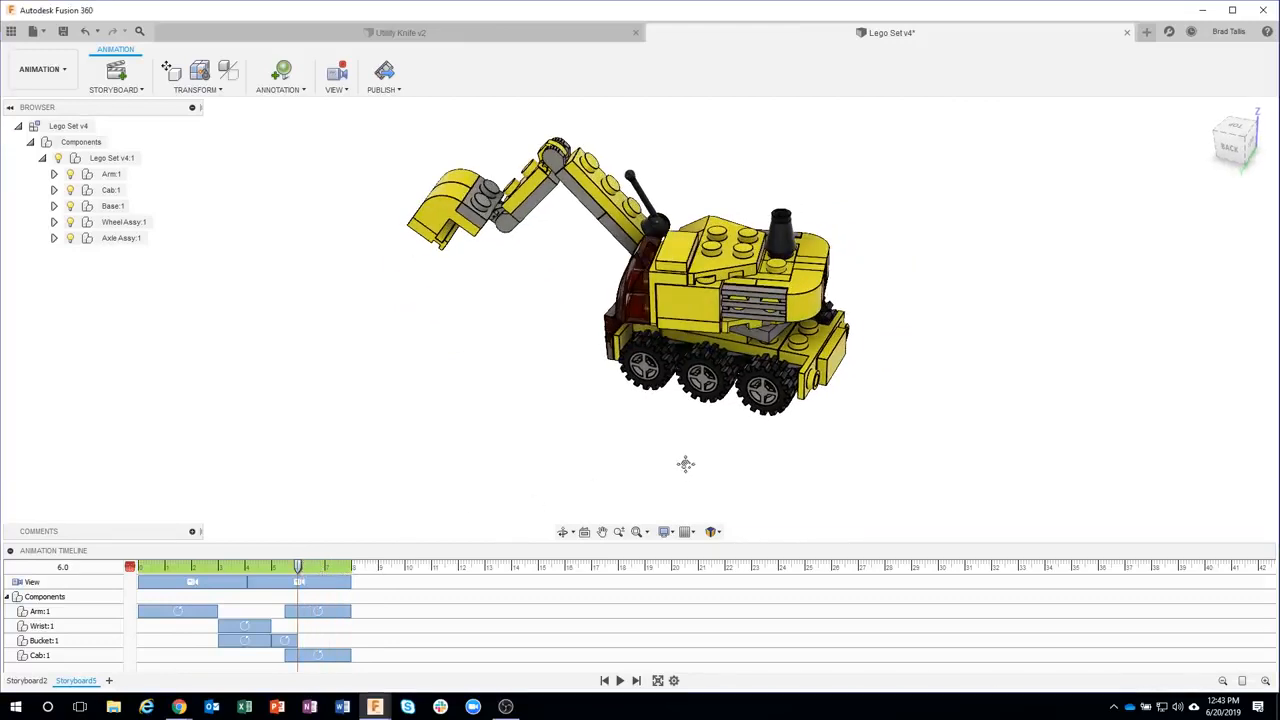
{"action": "middle_click_drag", "start_coordinate": [683, 463], "coordinate": [575, 491]}
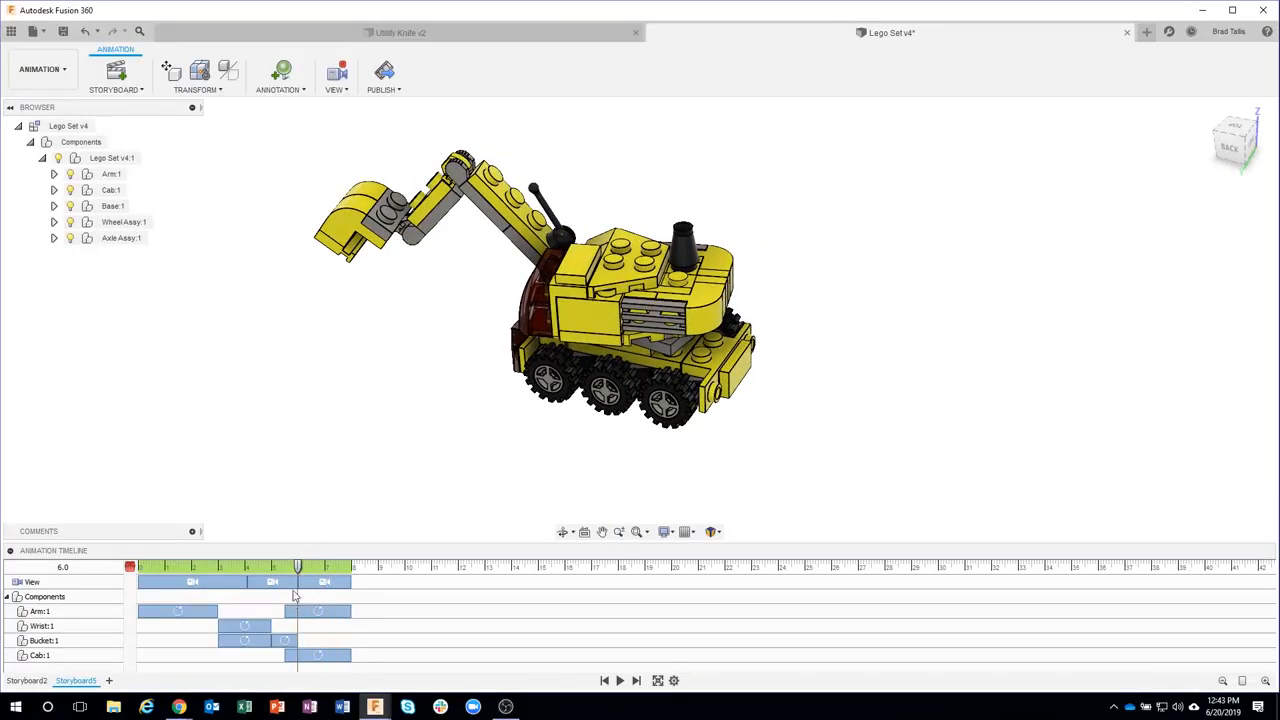
{"action": "left_click_drag", "start_coordinate": [297, 567], "coordinate": [362, 580]}
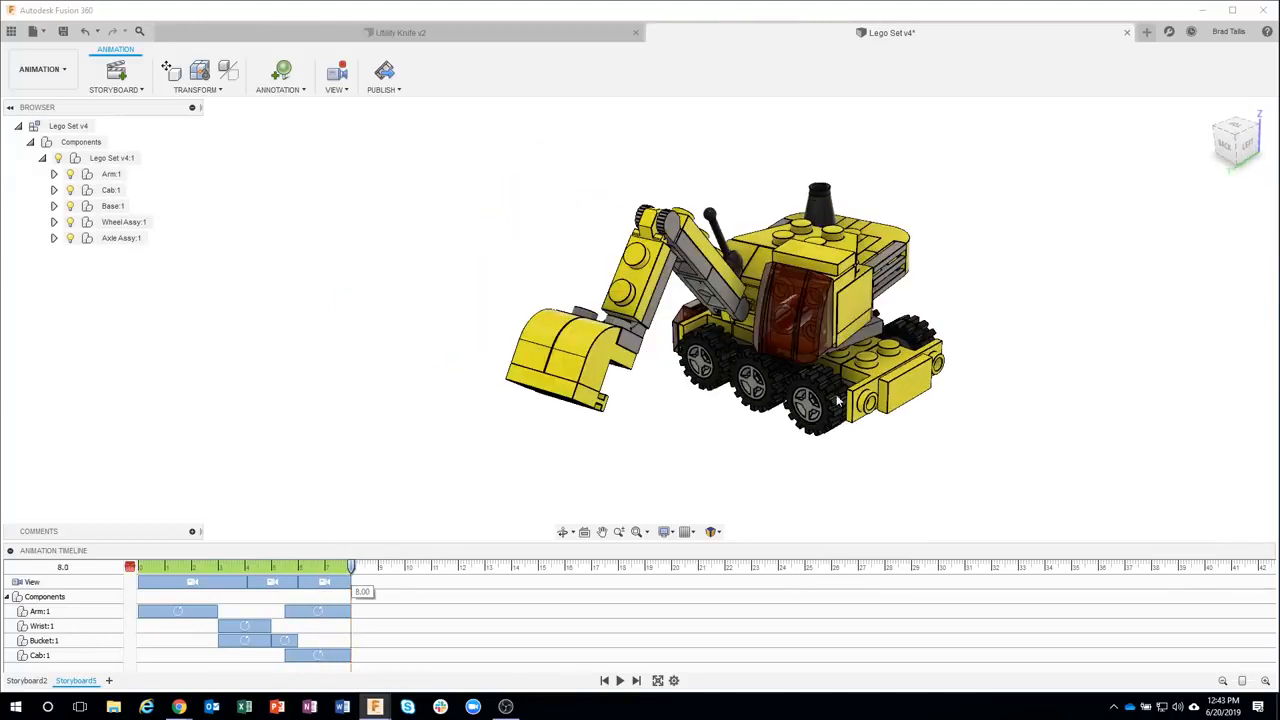
{"action": "middle_click_drag", "start_coordinate": [840, 451], "coordinate": [708, 448]}
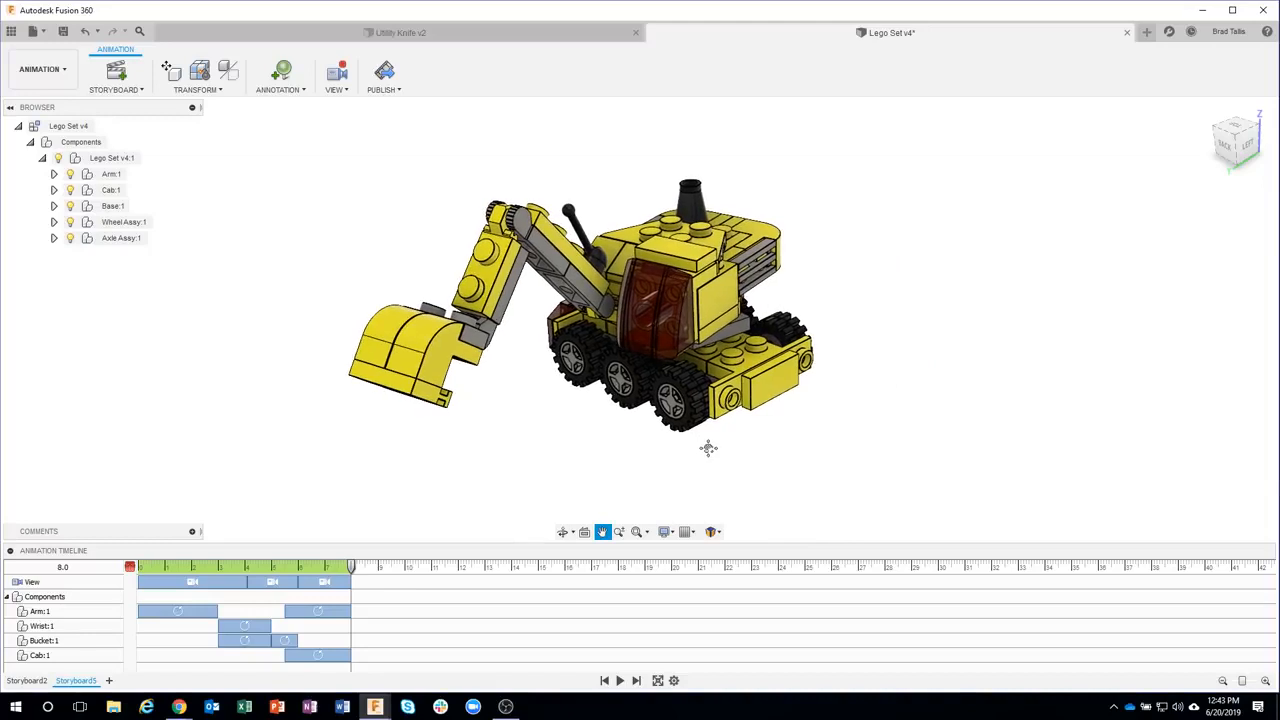
Delete the newly recorded camera View actions from the timeline
{"action": "left_click_drag", "start_coordinate": [350, 567], "coordinate": [207, 567]}
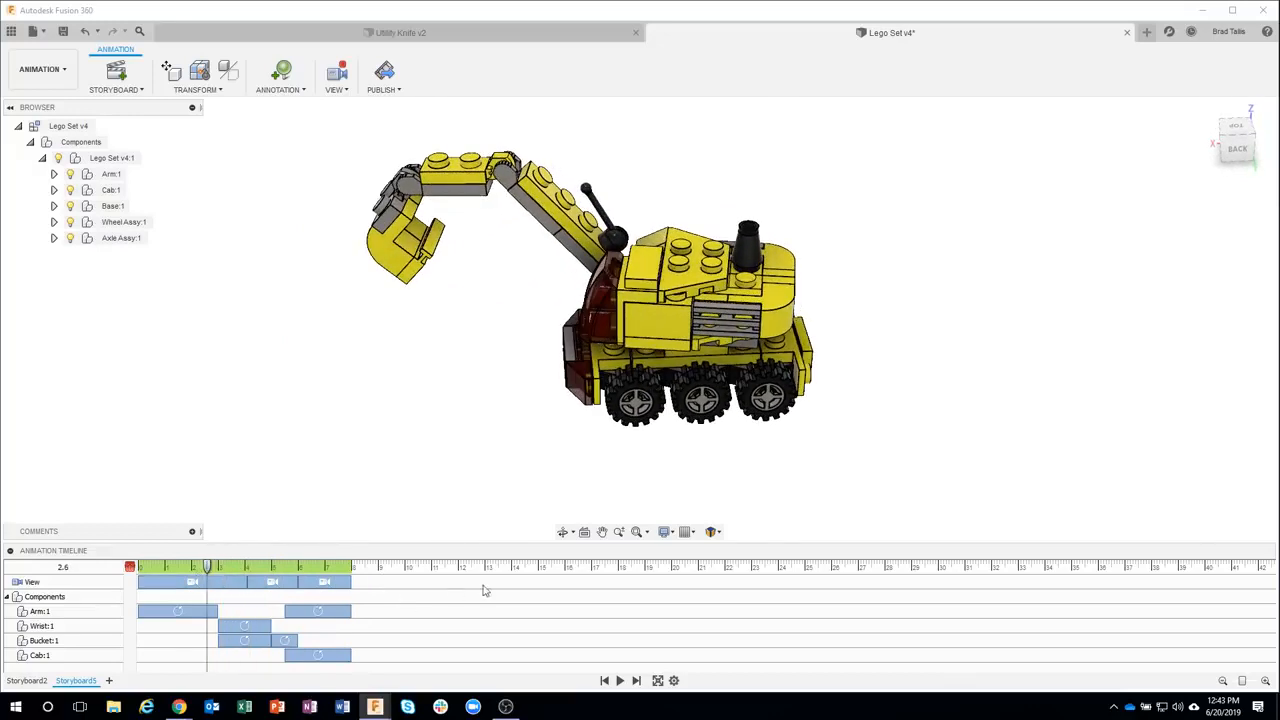
{"action": "left_click", "coordinate": [274, 581], "text": "ctrl"}
{"action": "left_click", "coordinate": [236, 583], "text": "ctrl"}
{"action": "key", "text": "Delete"}
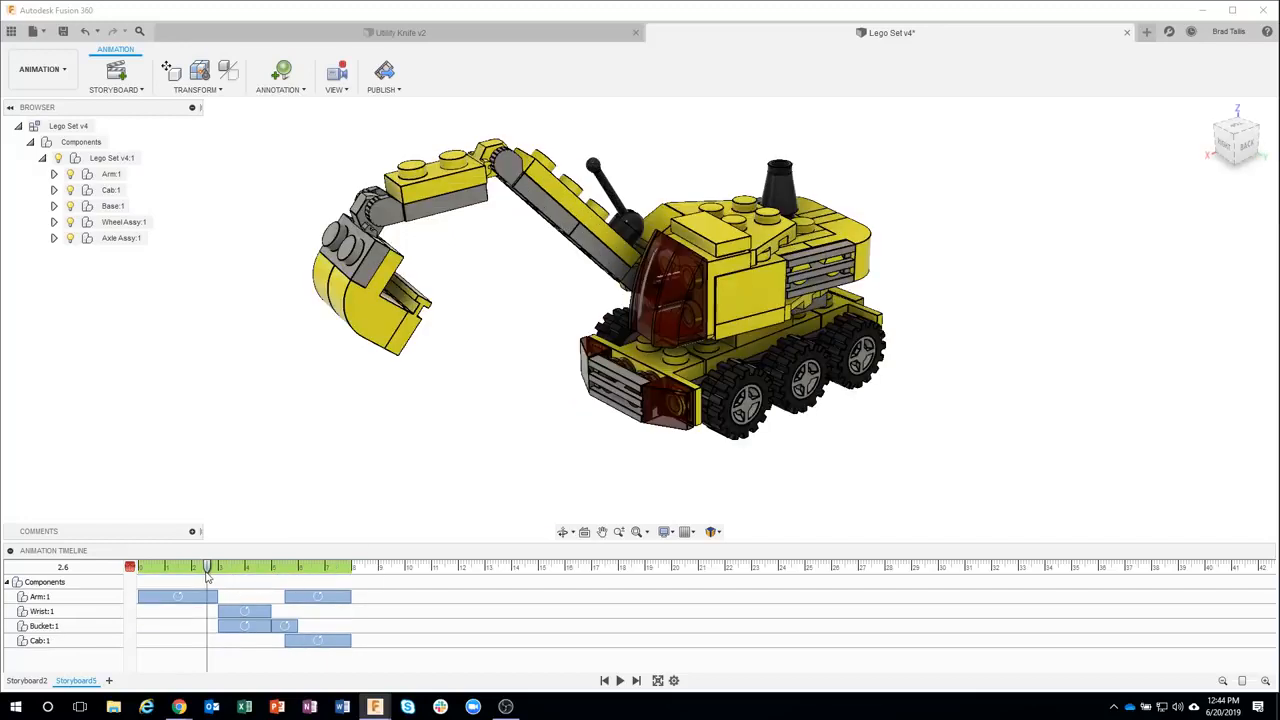
Play the Storyboard3 animation from the beginning
{"action": "left_click_drag", "start_coordinate": [207, 577], "coordinate": [130, 575]}
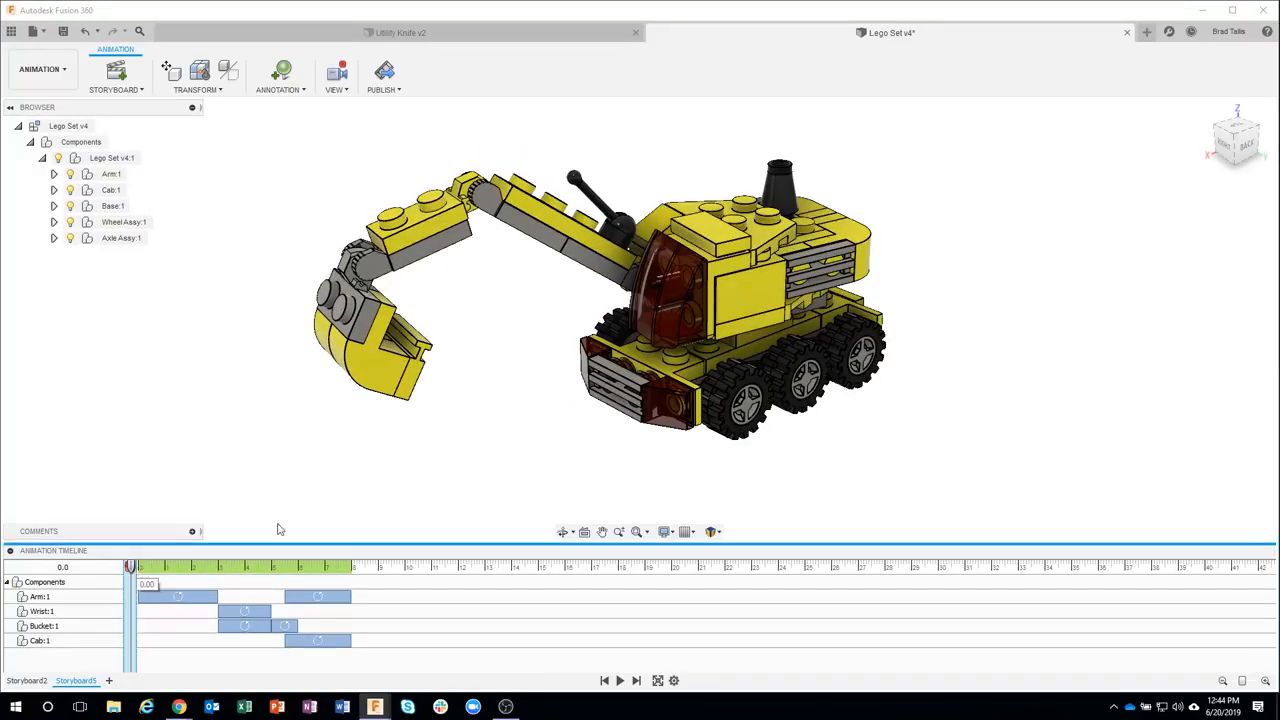
{"action": "scroll", "coordinate": [560, 463], "scroll_direction": "down", "scroll_amount": 5}
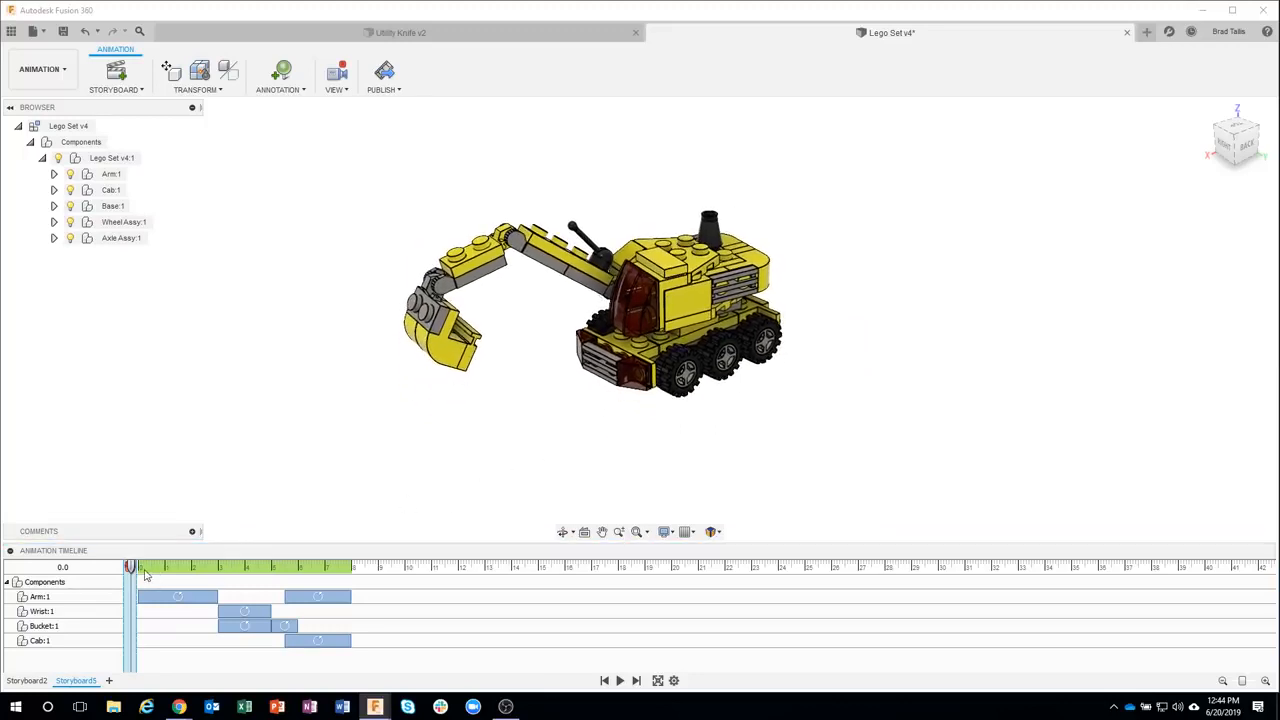
{"action": "left_click", "coordinate": [620, 680]}
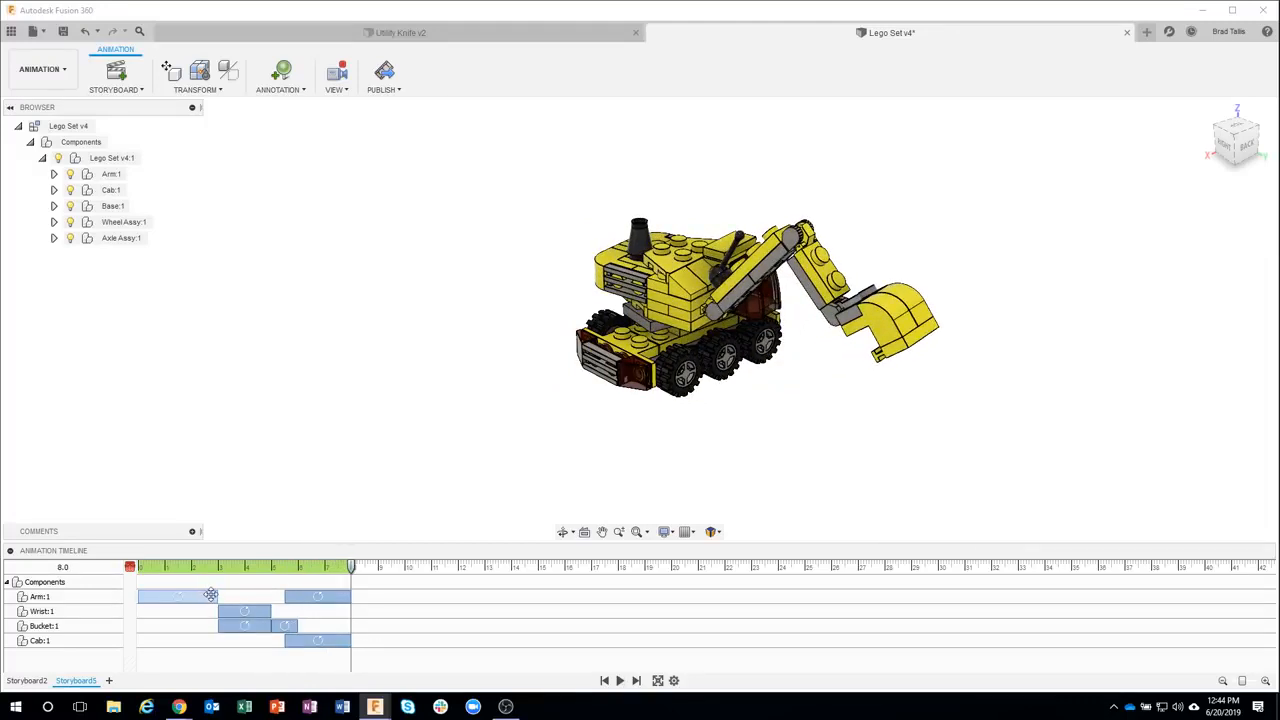
Shorten the Arm's first rotation to about 0.9 s and move the Wrist, Bucket, Arm and Cab actions earlier to close the gap
{"action": "left_click_drag", "start_coordinate": [353, 568], "coordinate": [178, 568]}
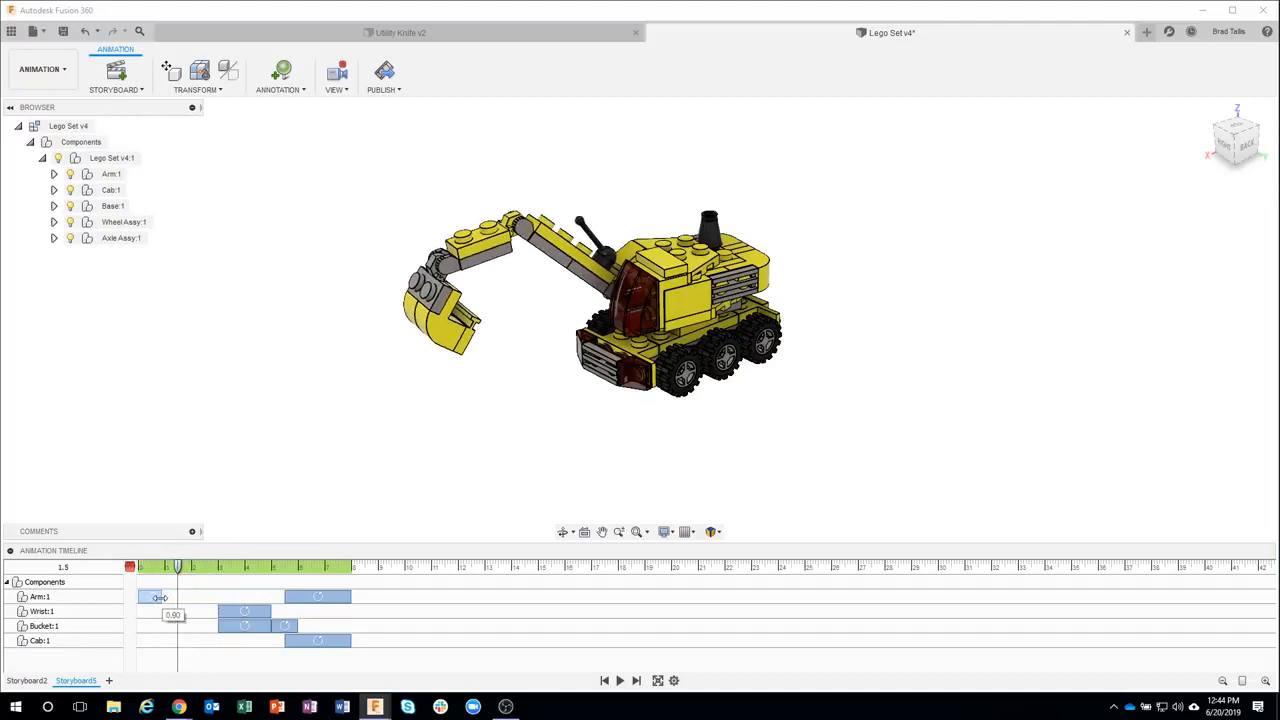
{"action": "left_click_drag", "start_coordinate": [160, 597], "coordinate": [161, 597]}
{"action": "left_click", "coordinate": [244, 611]}
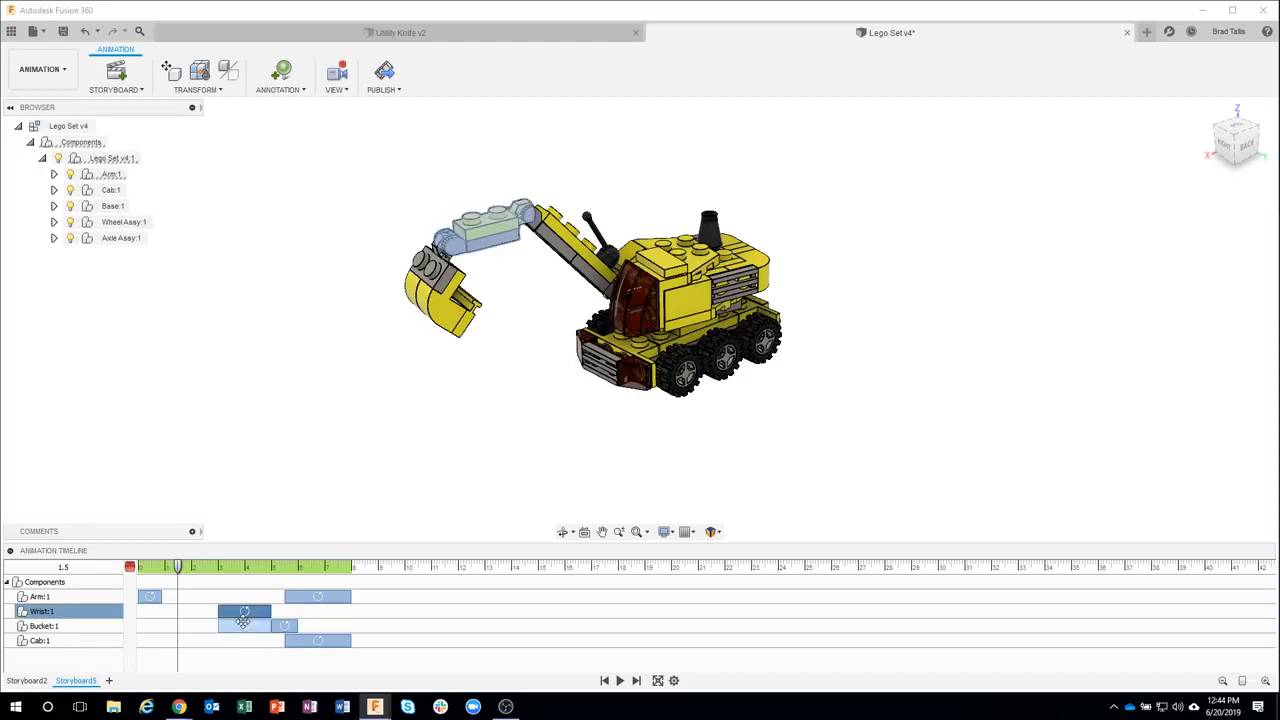
{"action": "left_click", "coordinate": [250, 625], "text": "ctrl"}
{"action": "left_click", "coordinate": [298, 638], "text": "ctrl"}
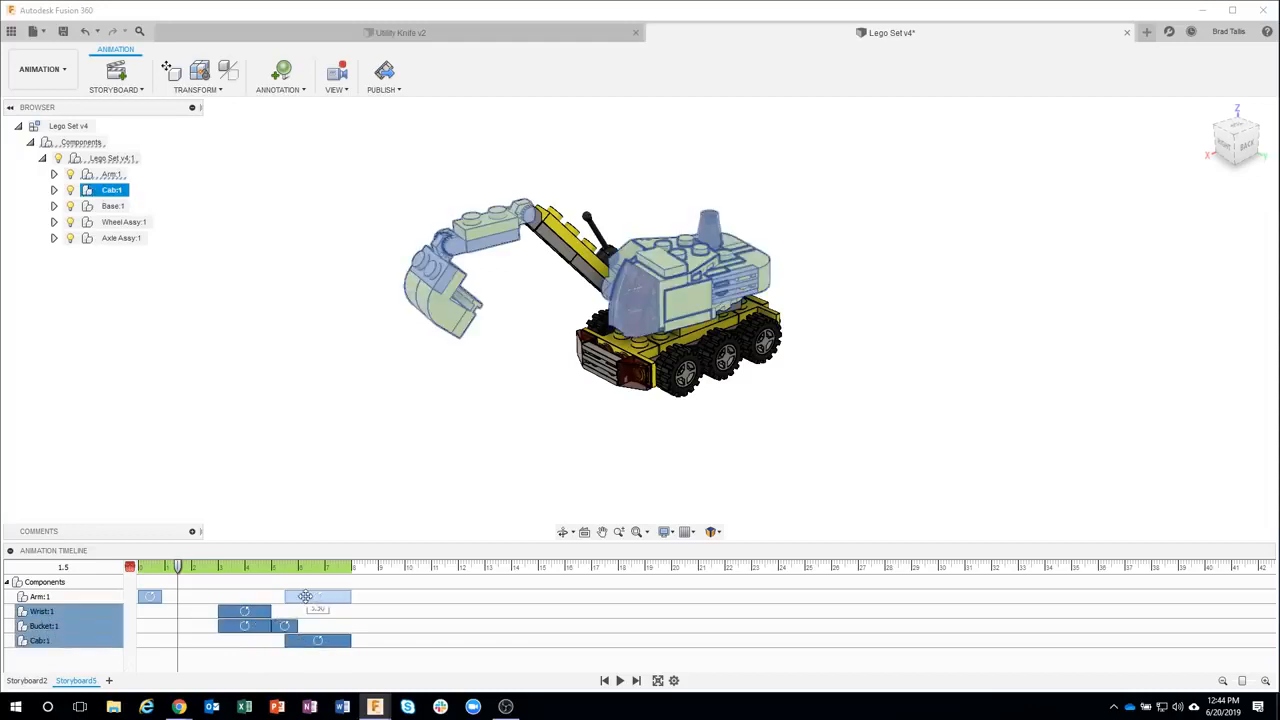
{"action": "left_click", "coordinate": [305, 596], "text": "ctrl"}
{"action": "left_click", "coordinate": [320, 596]}
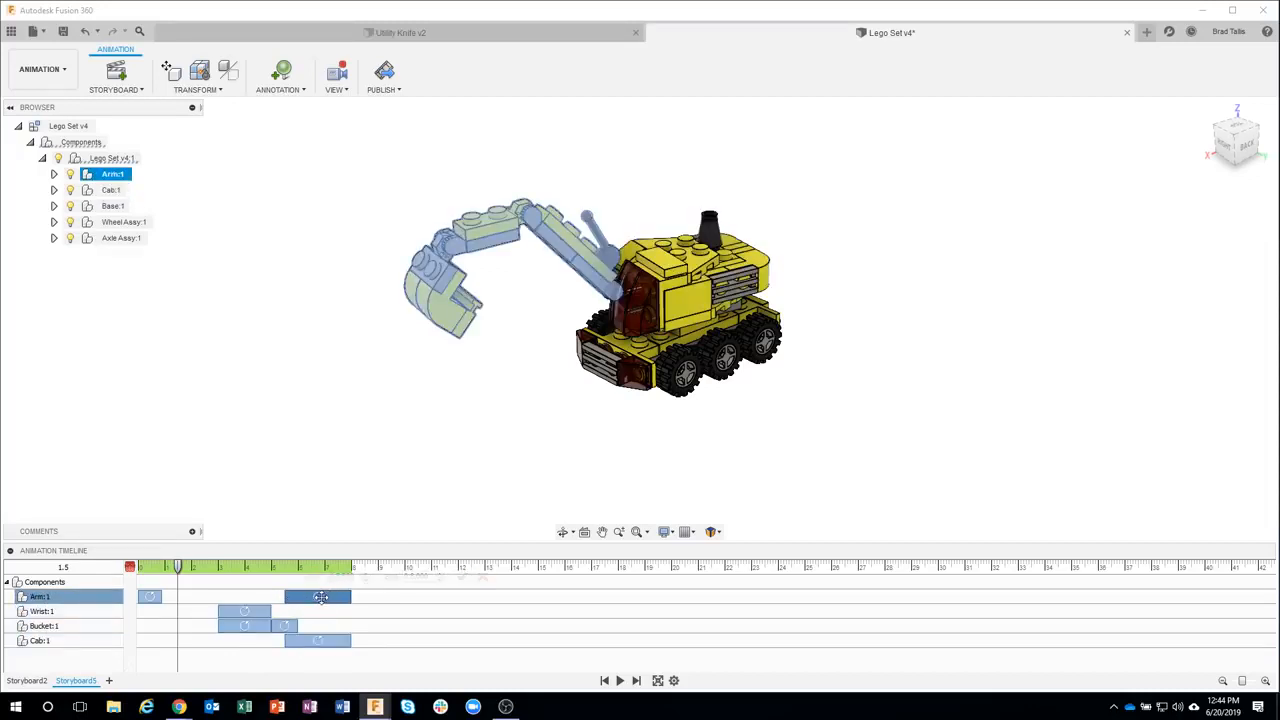
{"action": "mouse_move", "coordinate": [320, 596]}
{"action": "left_mouse_down"}
{"action": "mouse_move", "coordinate": [257, 596]}
{"action": "mouse_move", "coordinate": [308, 597]}
{"action": "left_mouse_up"}
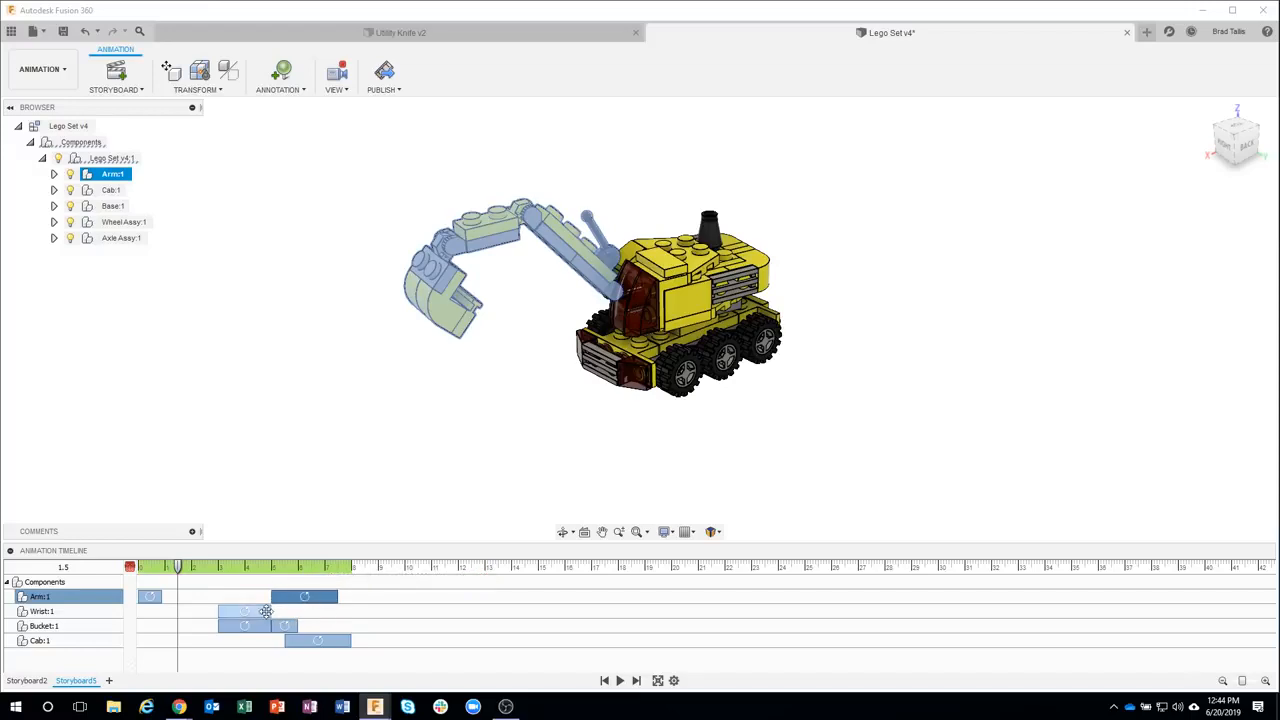
{"action": "left_click", "coordinate": [265, 611], "text": "ctrl"}
{"action": "left_click", "coordinate": [258, 622], "text": "ctrl"}
{"action": "left_click_drag", "start_coordinate": [284, 628], "coordinate": [177, 615]}
{"action": "left_click_drag", "start_coordinate": [178, 567], "coordinate": [137, 567]}
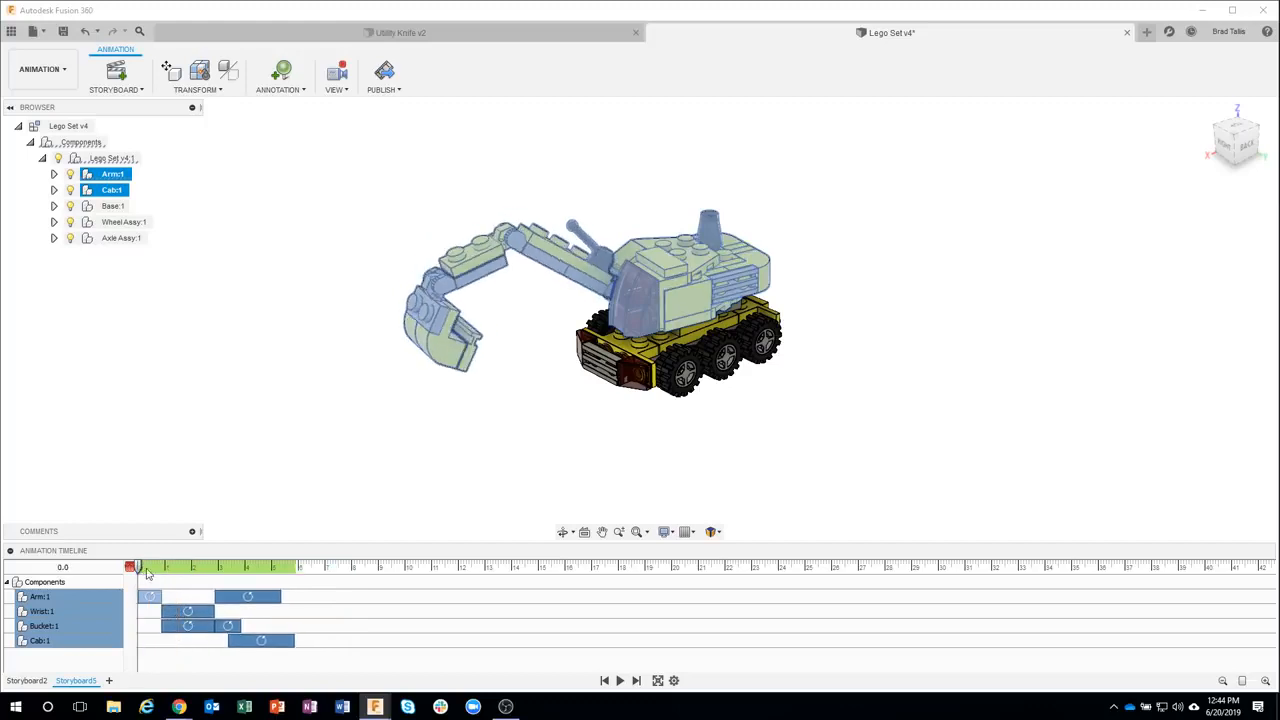
Return to Storyboard3 and shift the Arm's second rotation later to start together with the Cab rotation
{"action": "left_click", "coordinate": [503, 491]}
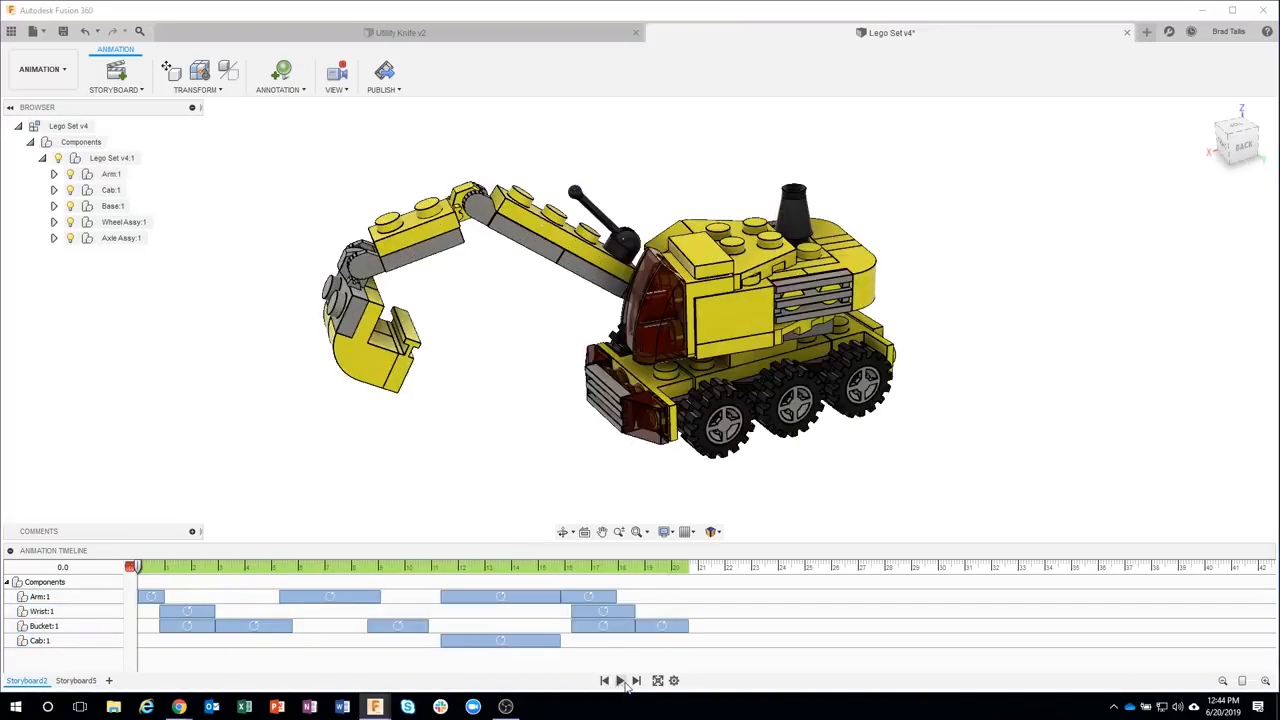
{"action": "left_click", "coordinate": [88, 682]}
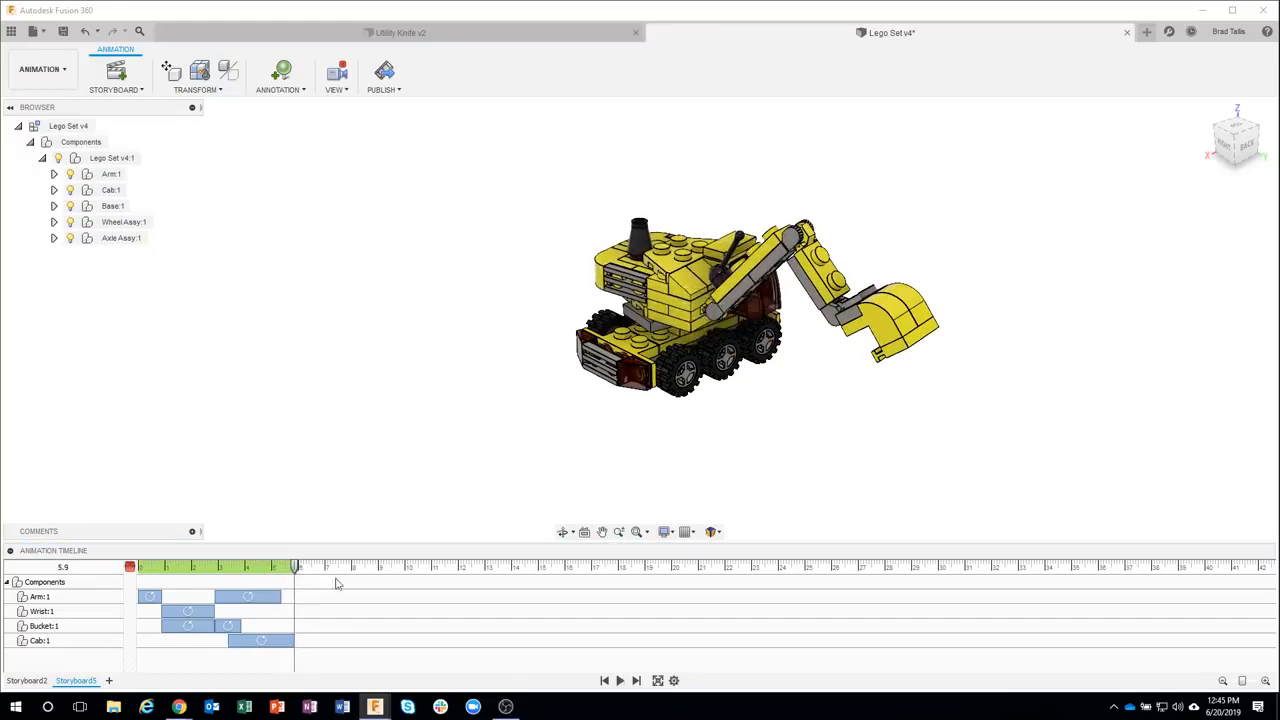
{"action": "left_click_drag", "start_coordinate": [250, 601], "coordinate": [265, 605]}
Play the animation from the start
{"action": "left_click", "coordinate": [608, 682]}
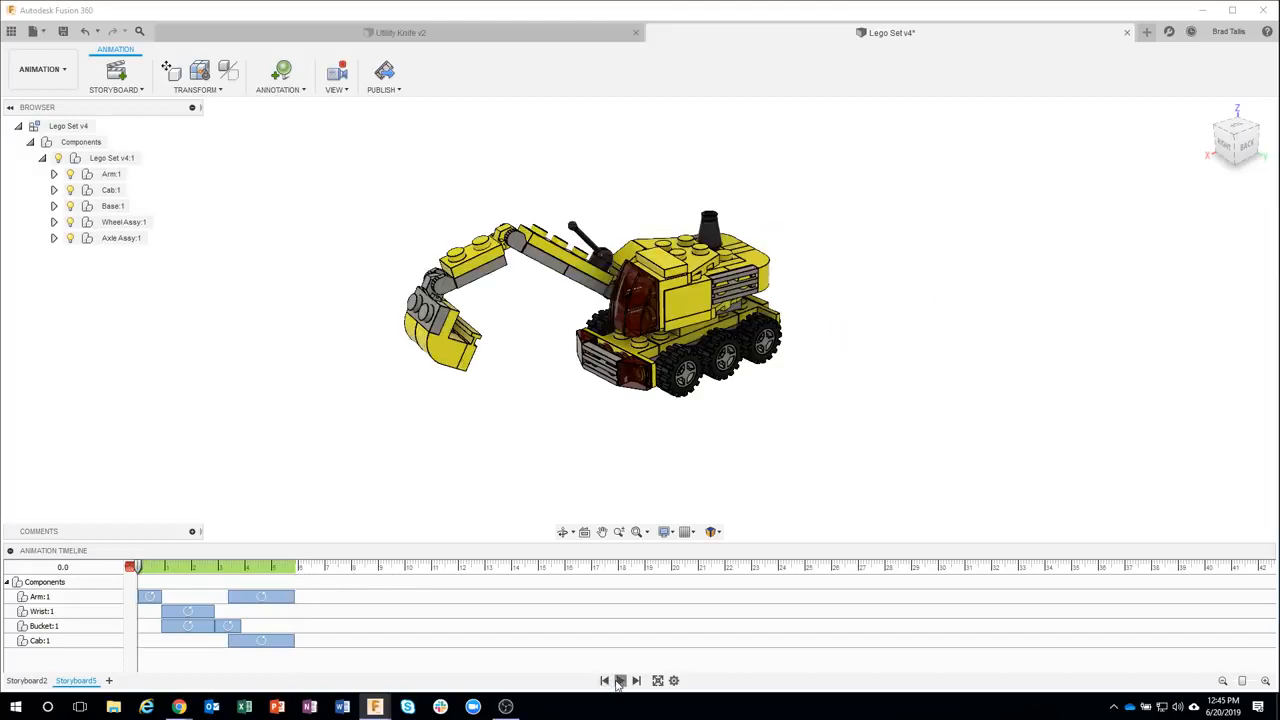
{"action": "left_click", "coordinate": [619, 681]}
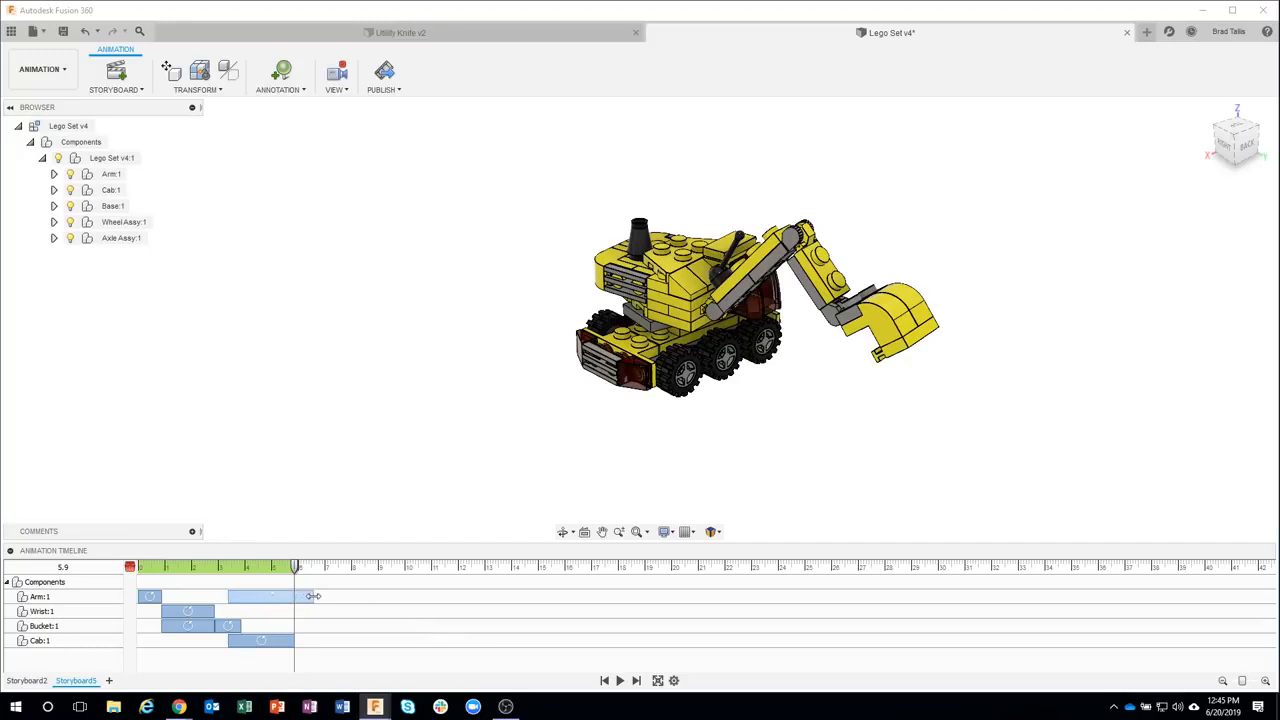
Extend the Arm's second rotation and the Cab rotation to end at about 7 s, and move the playhead to about 9.1 s
{"action": "left_click_drag", "start_coordinate": [313, 596], "coordinate": [324, 596]}
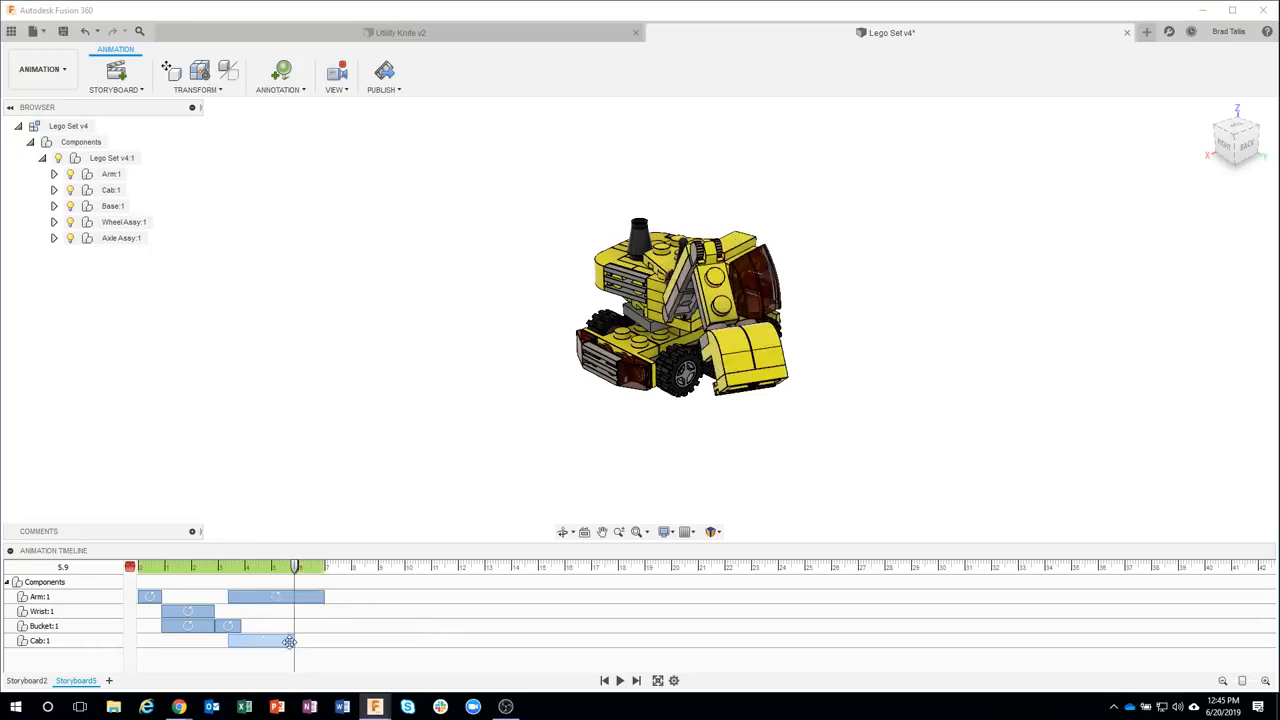
{"action": "left_click", "coordinate": [294, 641]}
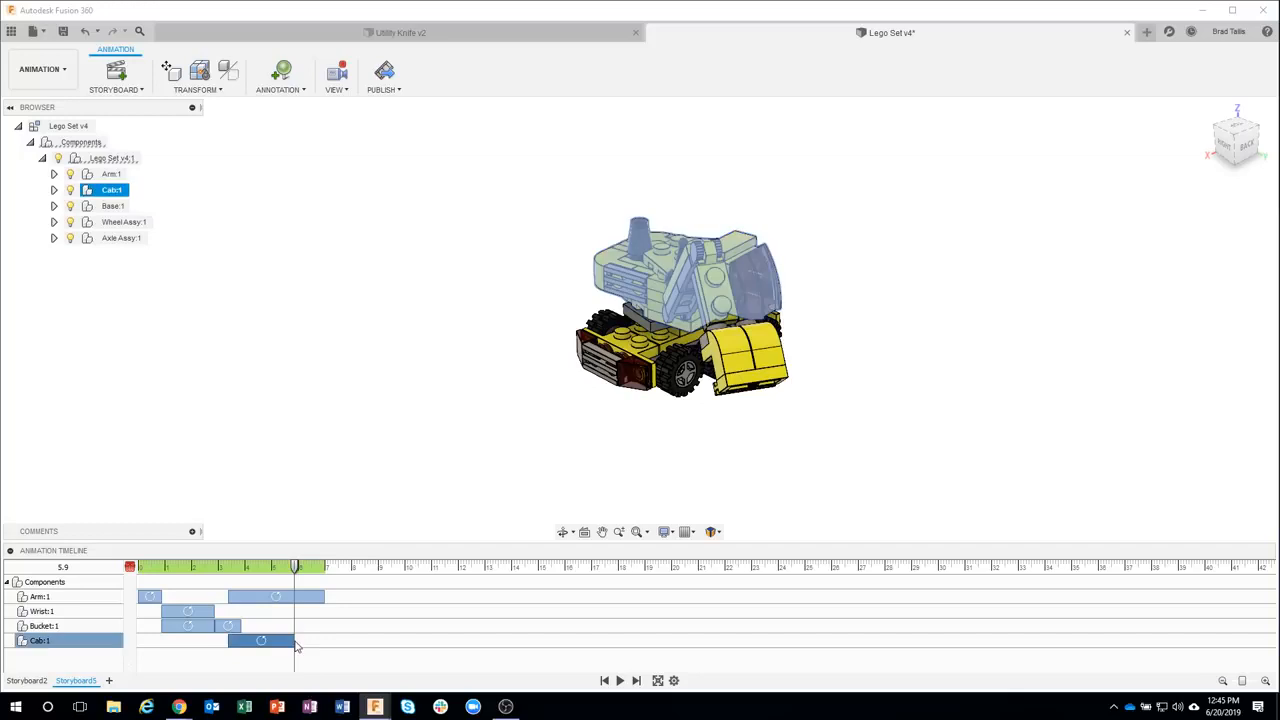
{"action": "left_click_drag", "start_coordinate": [296, 640], "coordinate": [327, 641]}
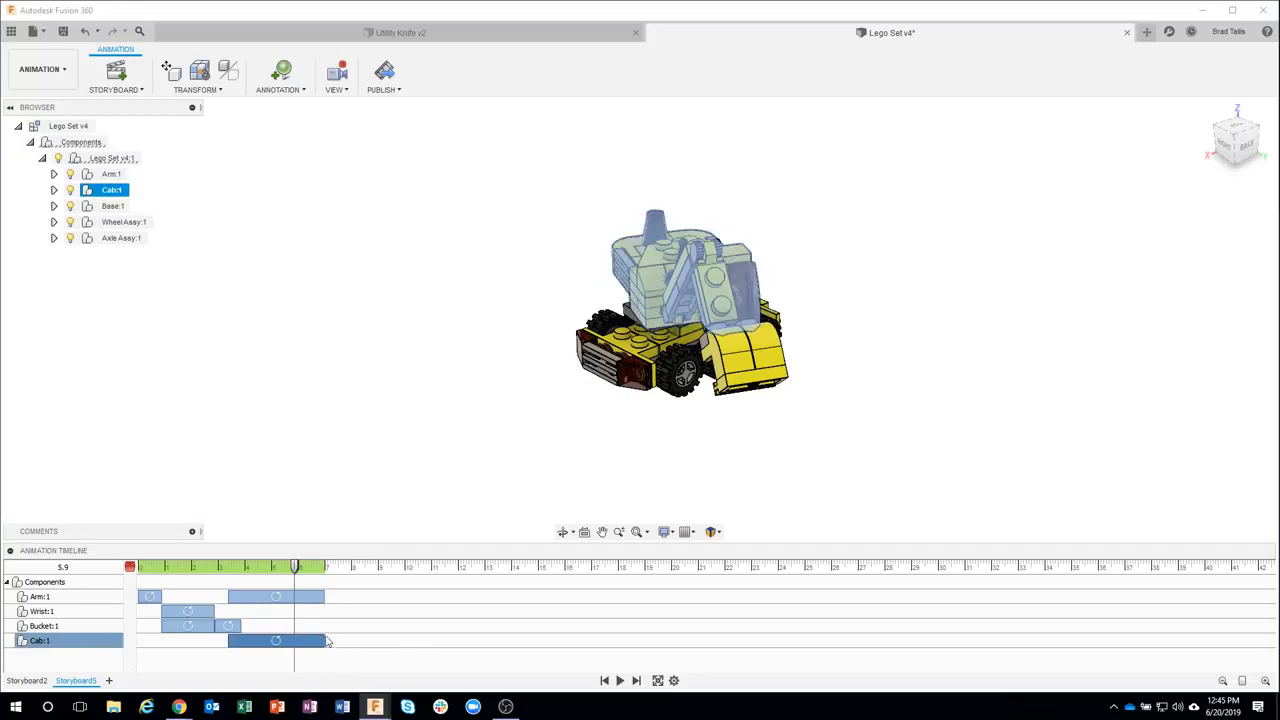
{"action": "left_click", "coordinate": [314, 503]}
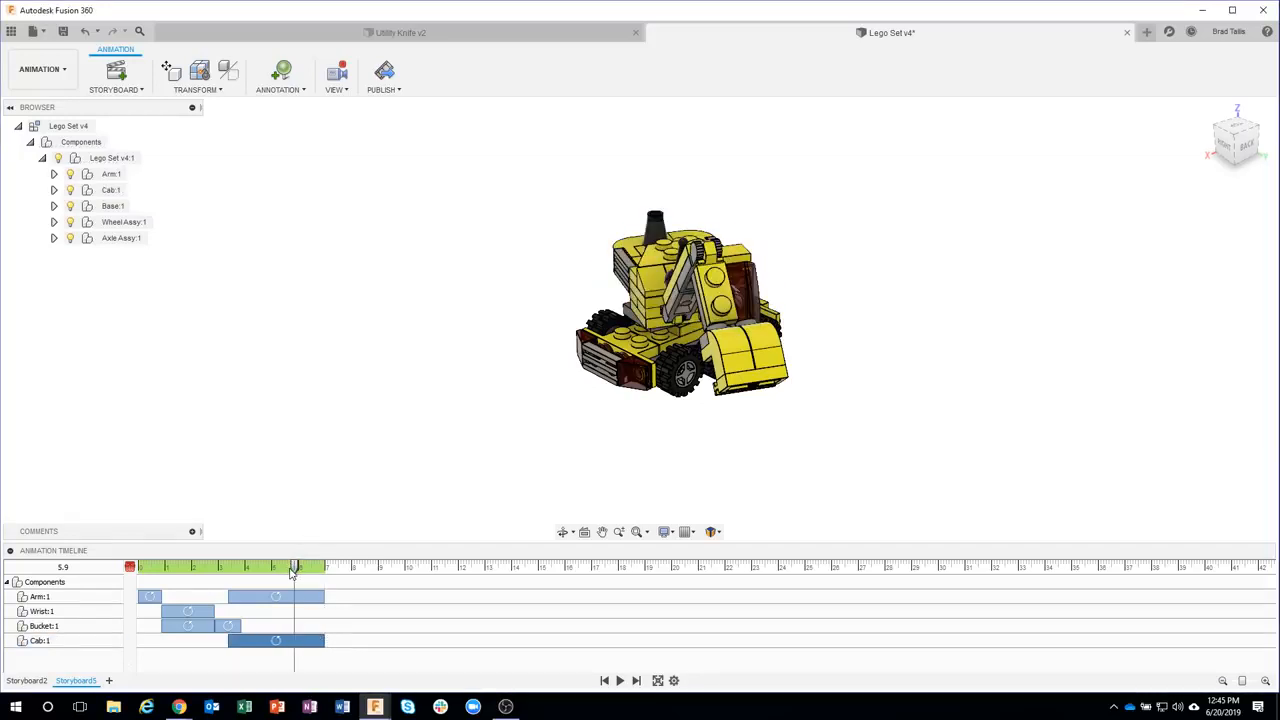
{"action": "left_click_drag", "start_coordinate": [292, 570], "coordinate": [155, 567]}
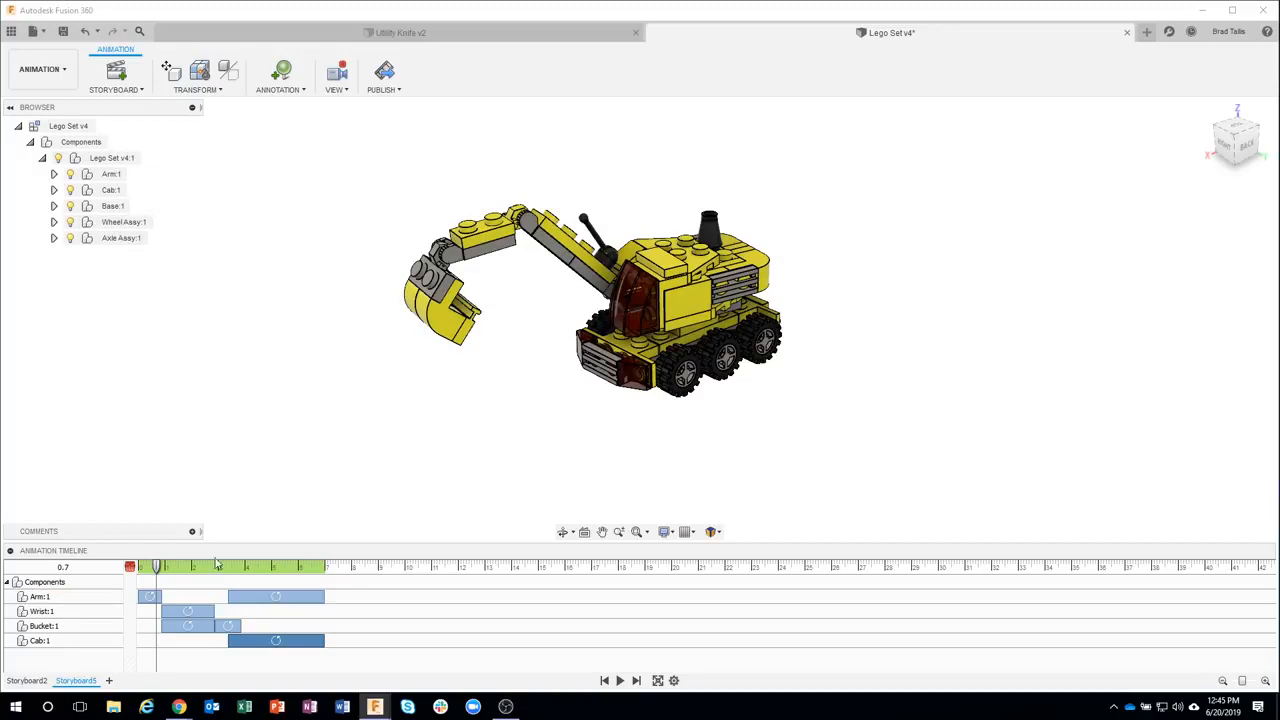
{"action": "left_click_drag", "start_coordinate": [163, 567], "coordinate": [382, 568]}
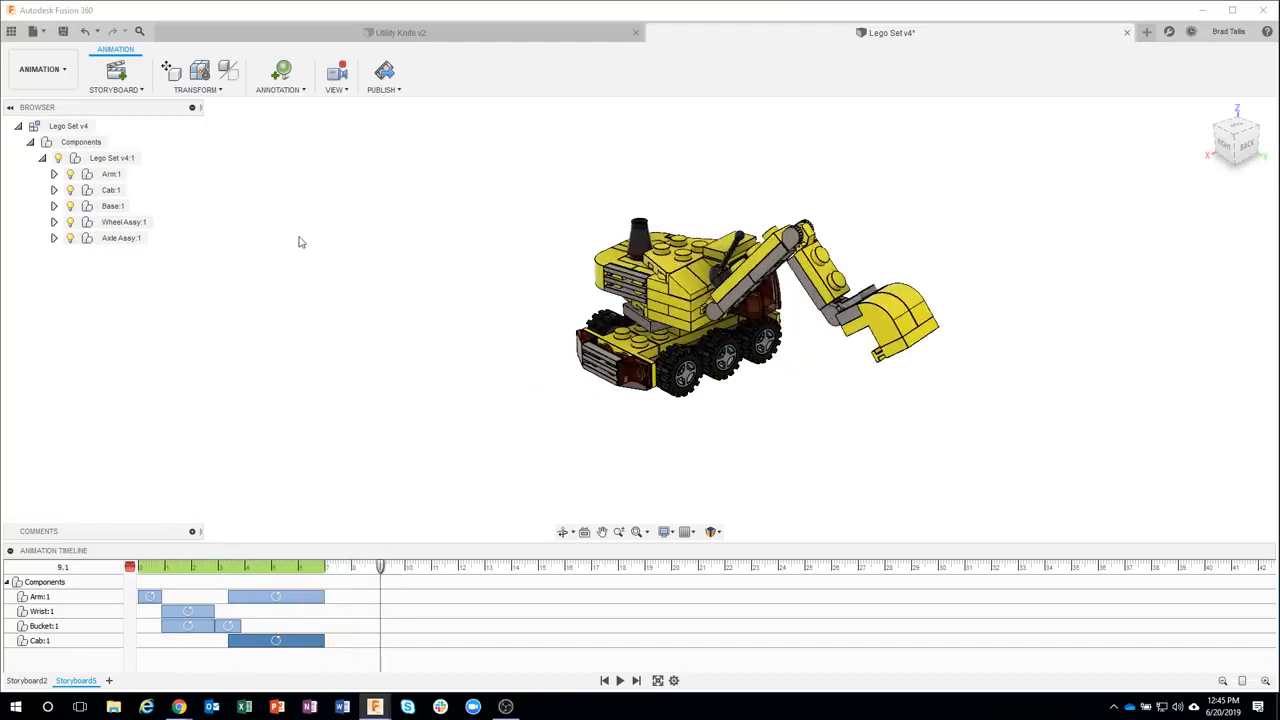
Try to auto-explode all levels of the assembly
{"action": "left_click", "coordinate": [199, 93]}
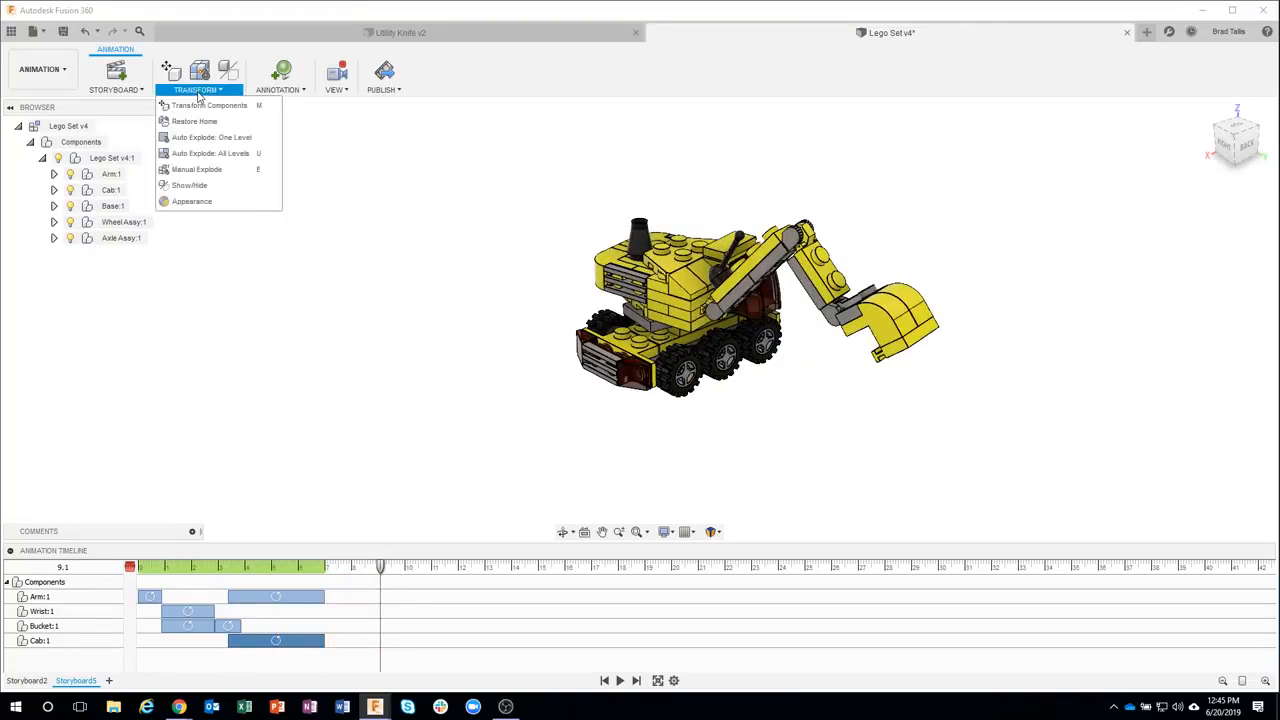
{"action": "left_click", "coordinate": [223, 155]}
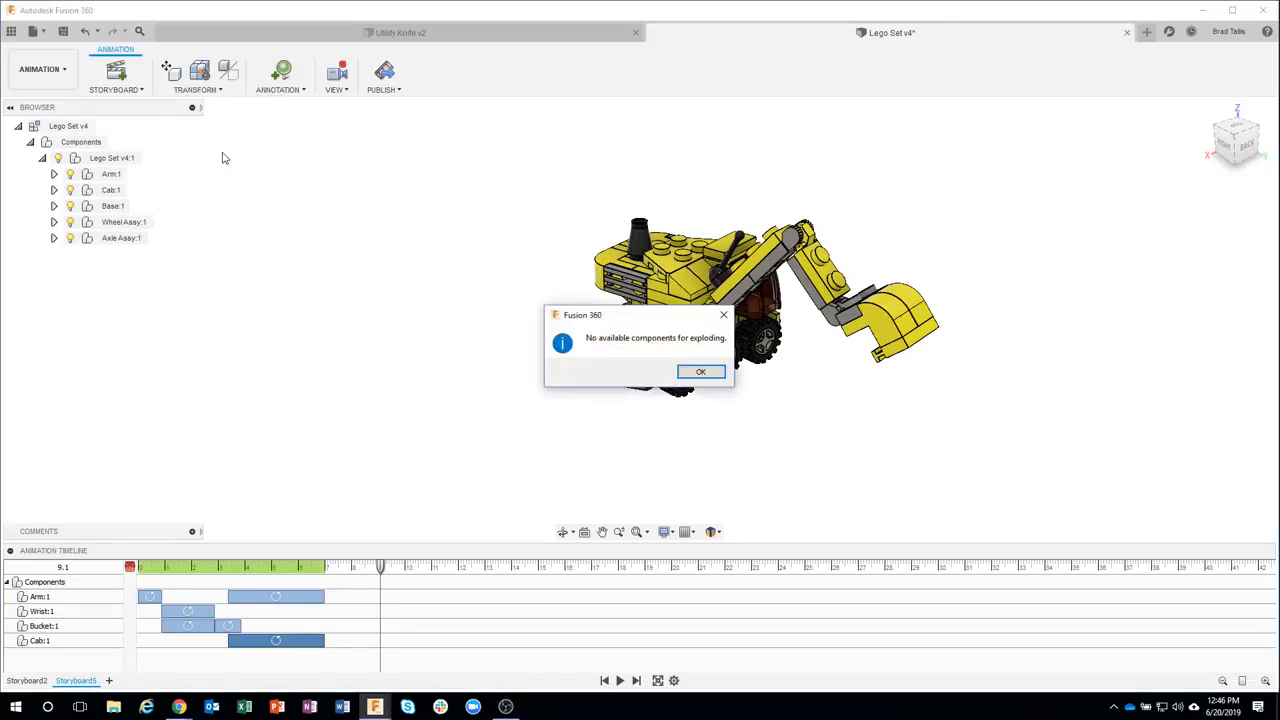
{"action": "left_click", "coordinate": [700, 371]}
Select the top-level Lego Set assembly and auto-explode all levels, adjusting the explosion scale and toggling trail lines
{"action": "left_click", "coordinate": [112, 158]}
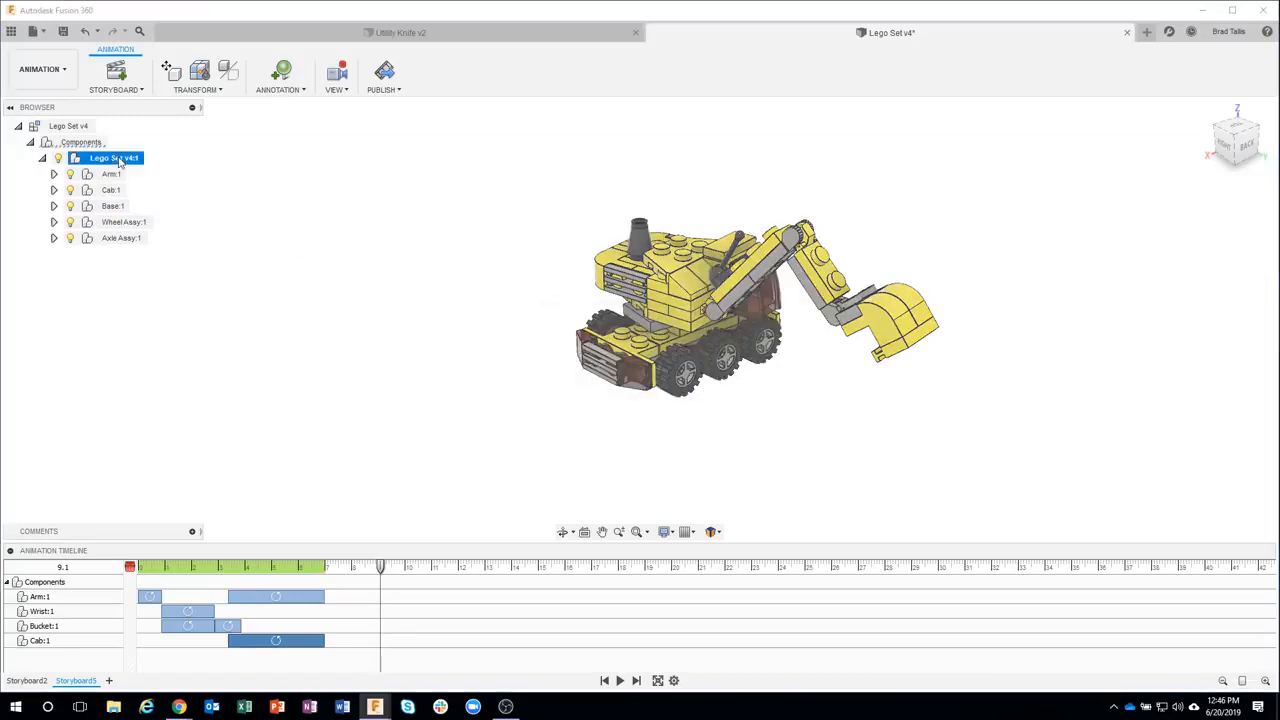
{"action": "left_click", "coordinate": [210, 89]}
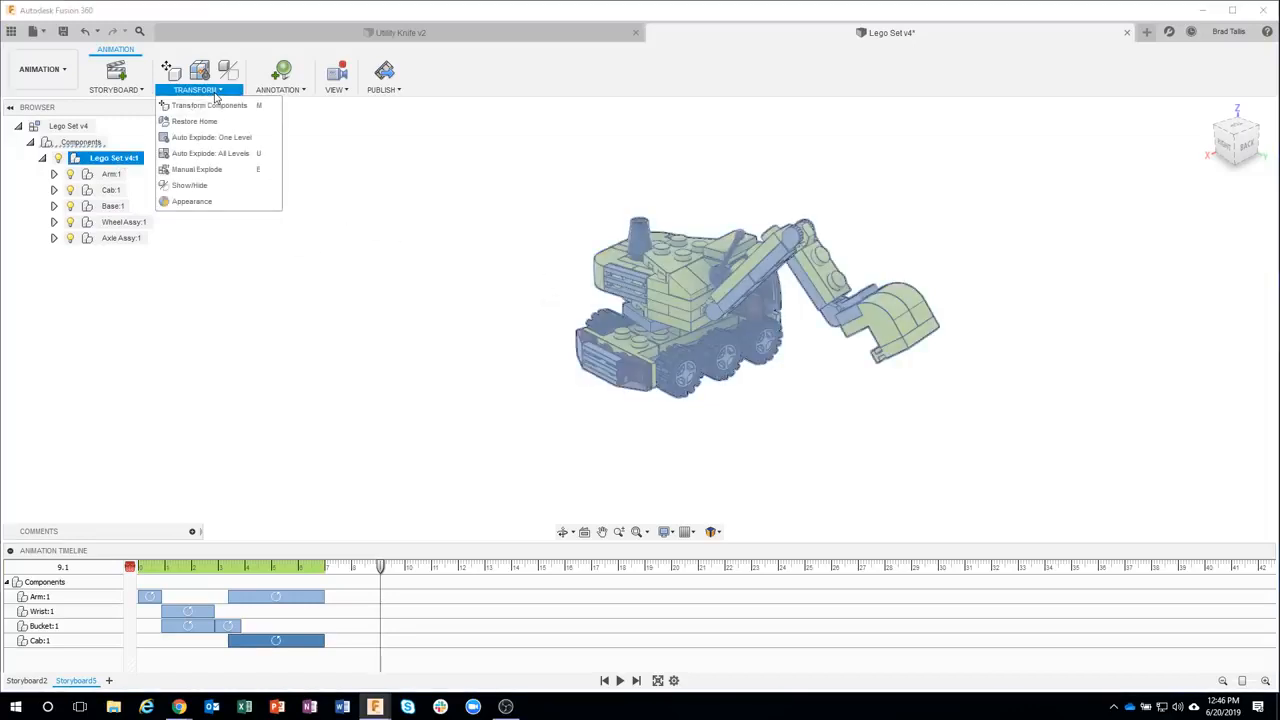
{"action": "left_click", "coordinate": [227, 155]}
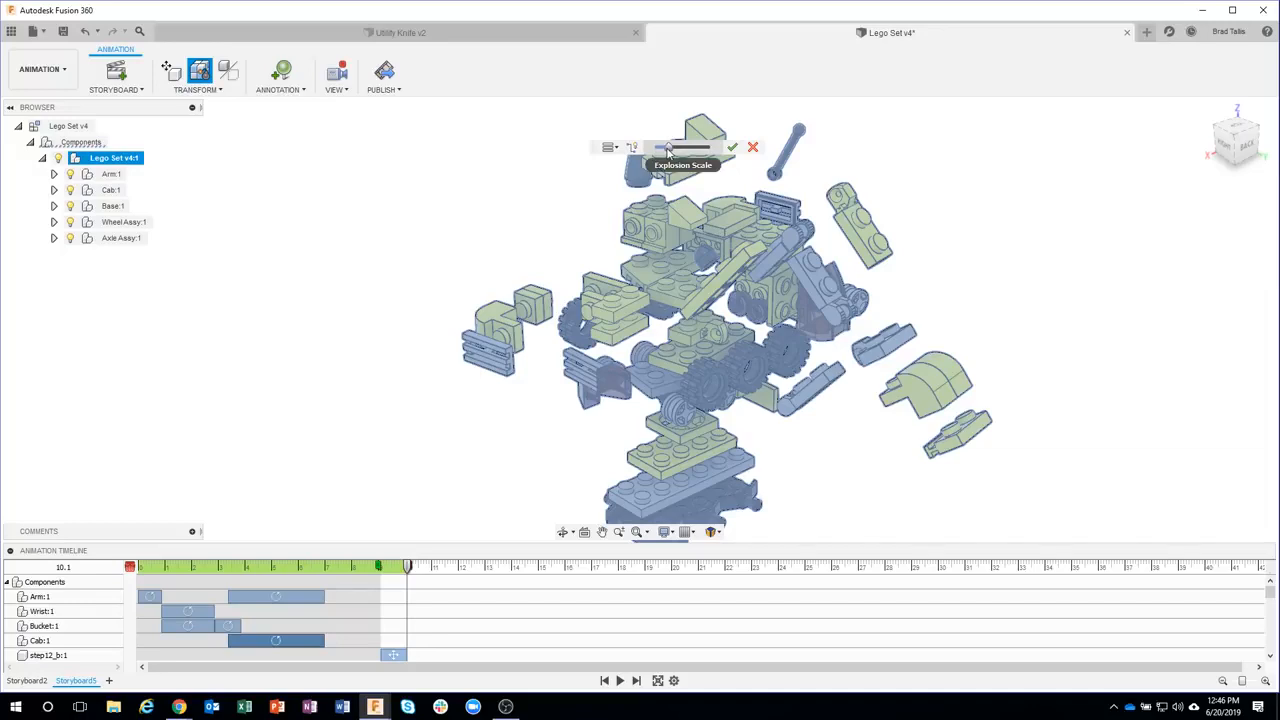
{"action": "mouse_move", "coordinate": [667, 149]}
{"action": "left_mouse_down"}
{"action": "mouse_move", "coordinate": [706, 153]}
{"action": "mouse_move", "coordinate": [681, 151]}
{"action": "left_mouse_up"}
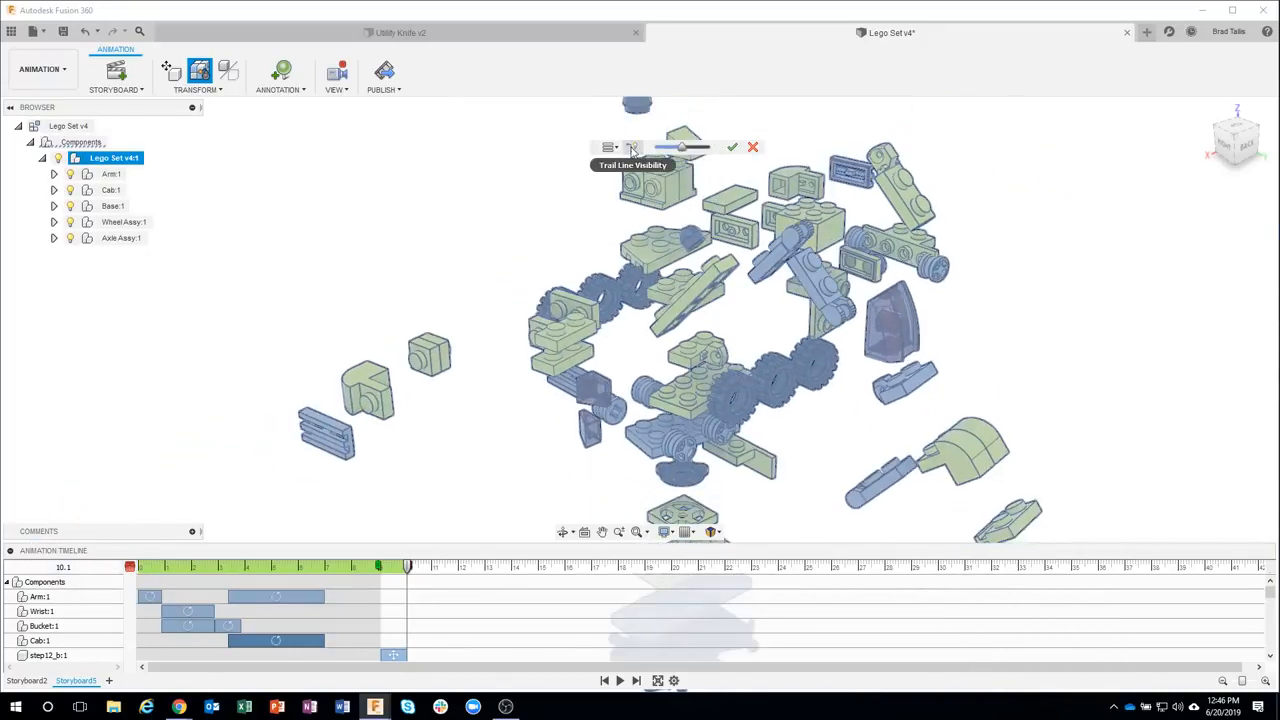
{"action": "left_click", "coordinate": [632, 148]}
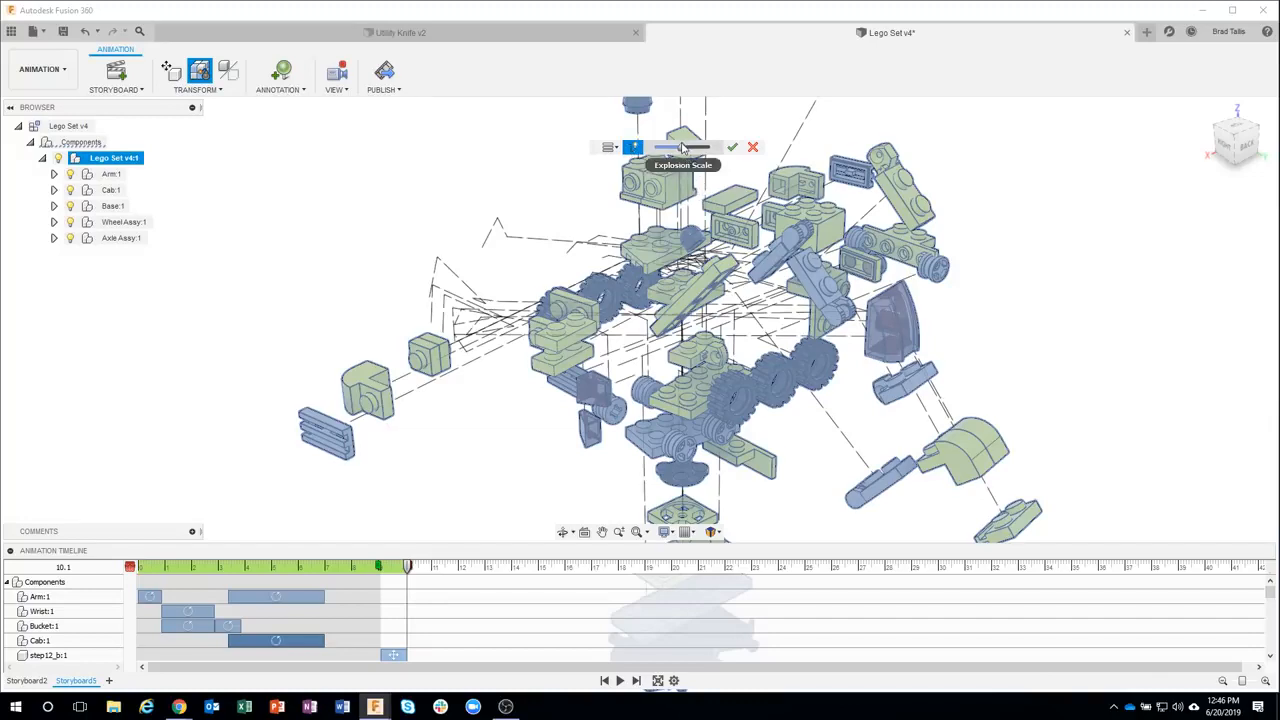
{"action": "mouse_move", "coordinate": [690, 148]}
{"action": "left_mouse_down"}
{"action": "mouse_move", "coordinate": [703, 148]}
{"action": "mouse_move", "coordinate": [683, 148]}
{"action": "left_mouse_up"}
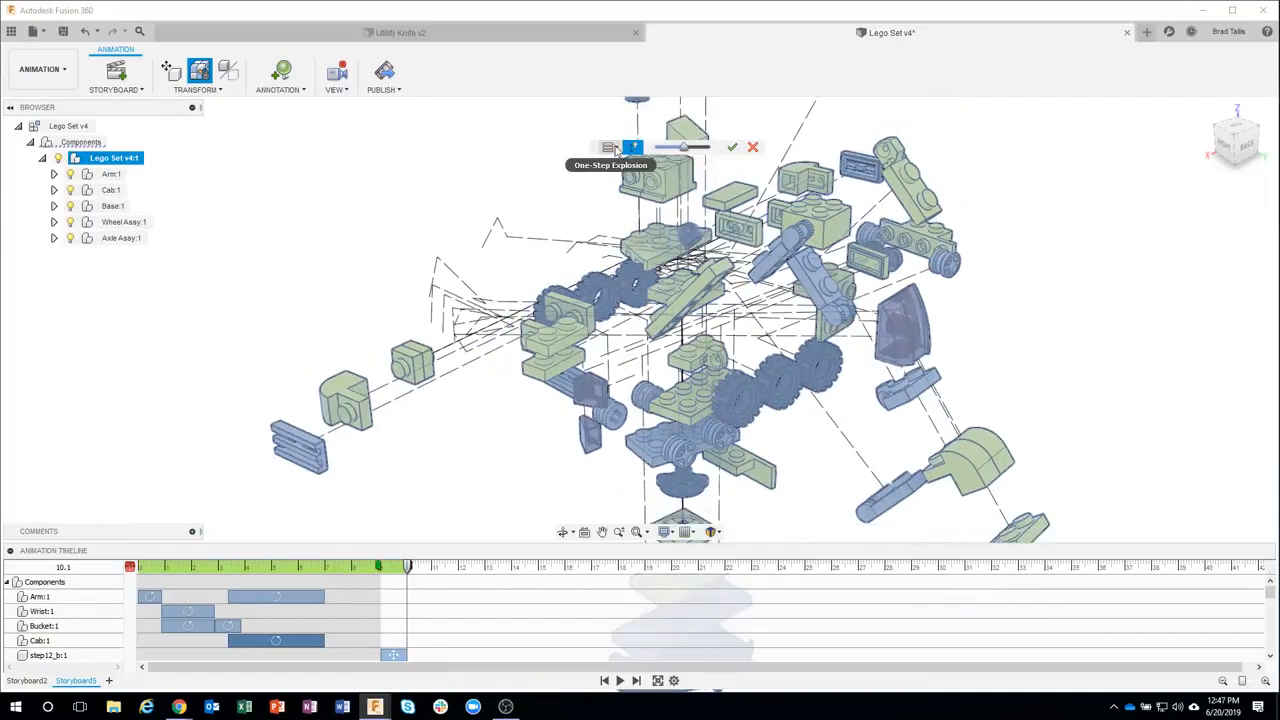
{"action": "left_click", "coordinate": [633, 147]}
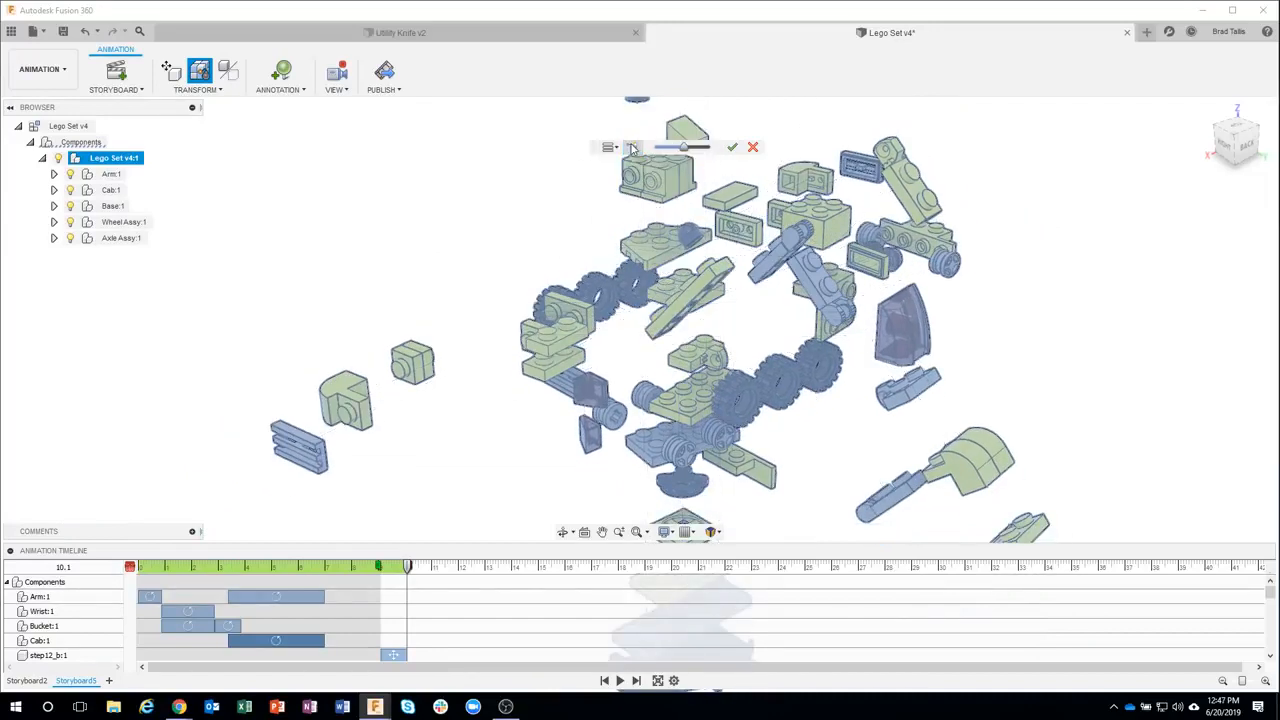
{"action": "left_click", "coordinate": [736, 149]}
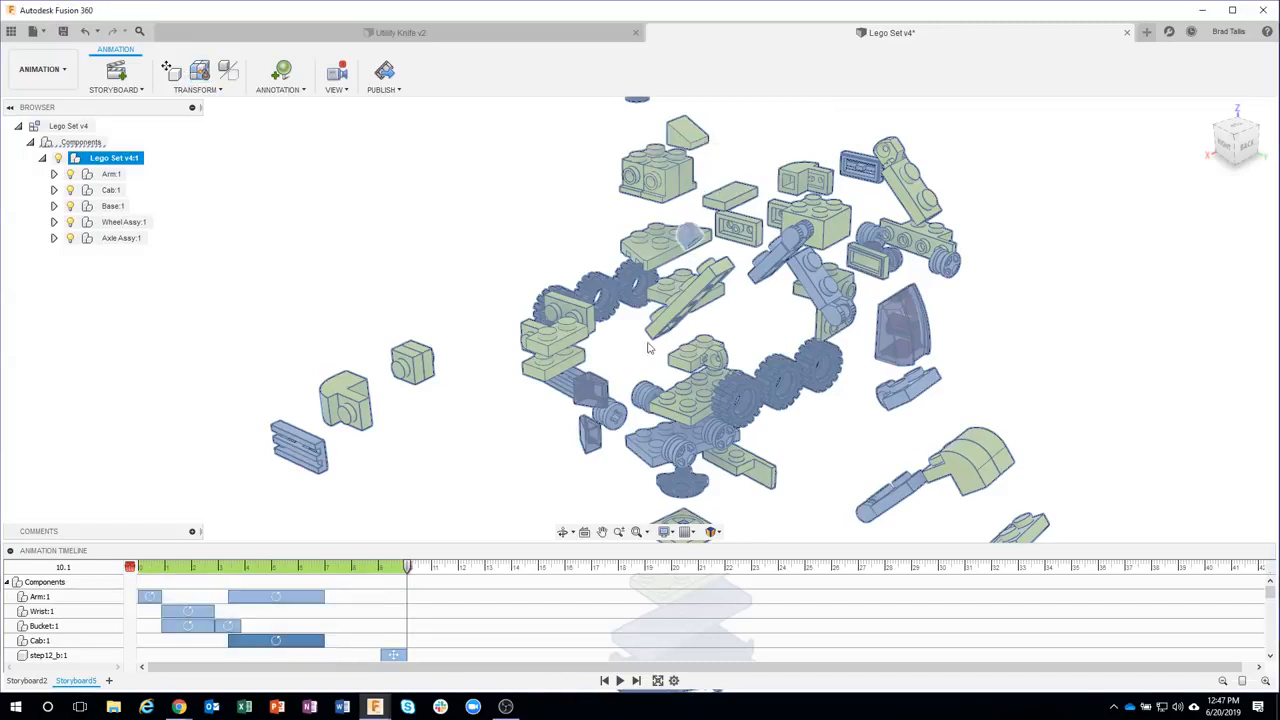
Play the excavator animation from the start
{"action": "left_click", "coordinate": [606, 680]}
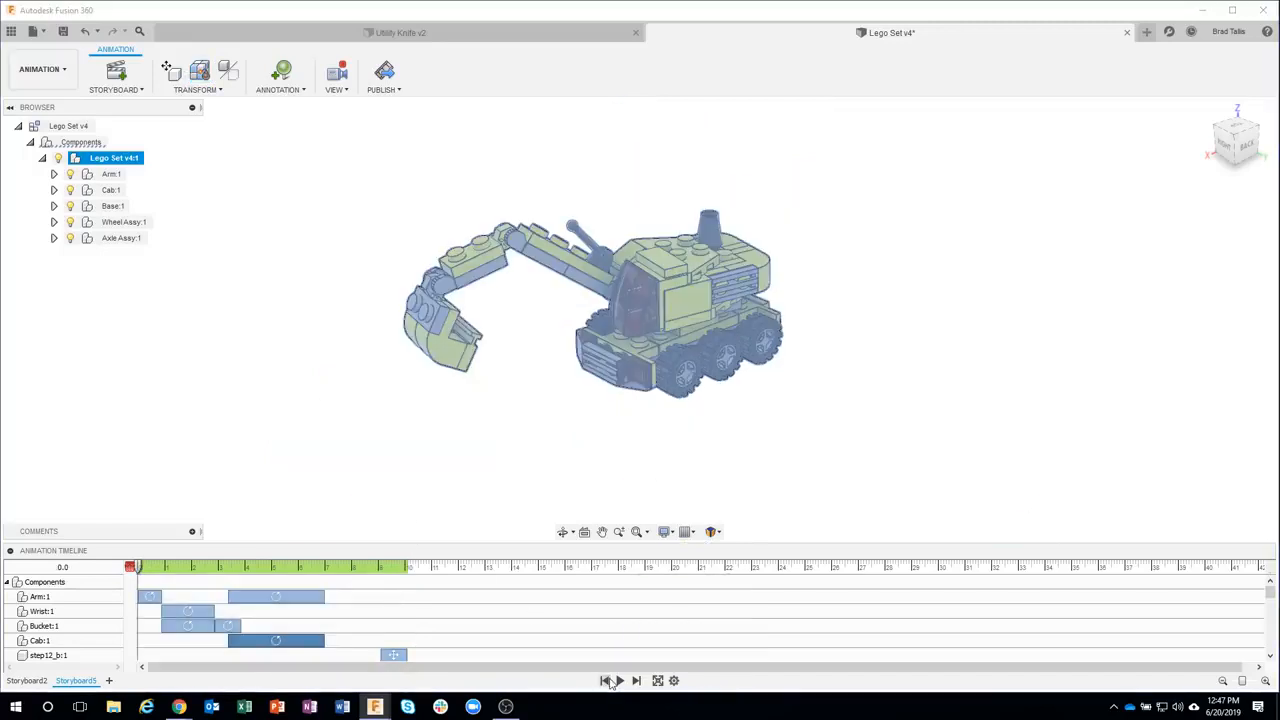
{"action": "left_click", "coordinate": [660, 462]}
{"action": "scroll", "coordinate": [563, 430], "scroll_direction": "down", "scroll_amount": 3}
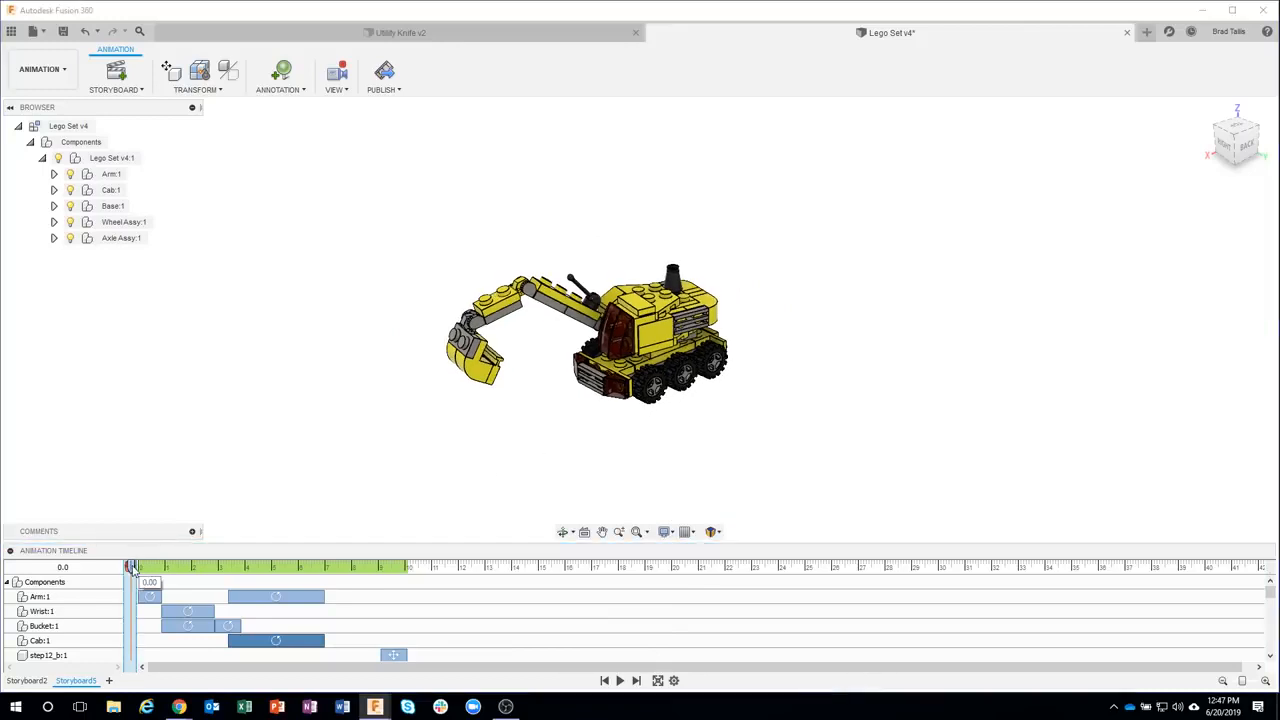
{"action": "middle_click_drag", "start_coordinate": [500, 394], "coordinate": [590, 399], "text": "shift"}
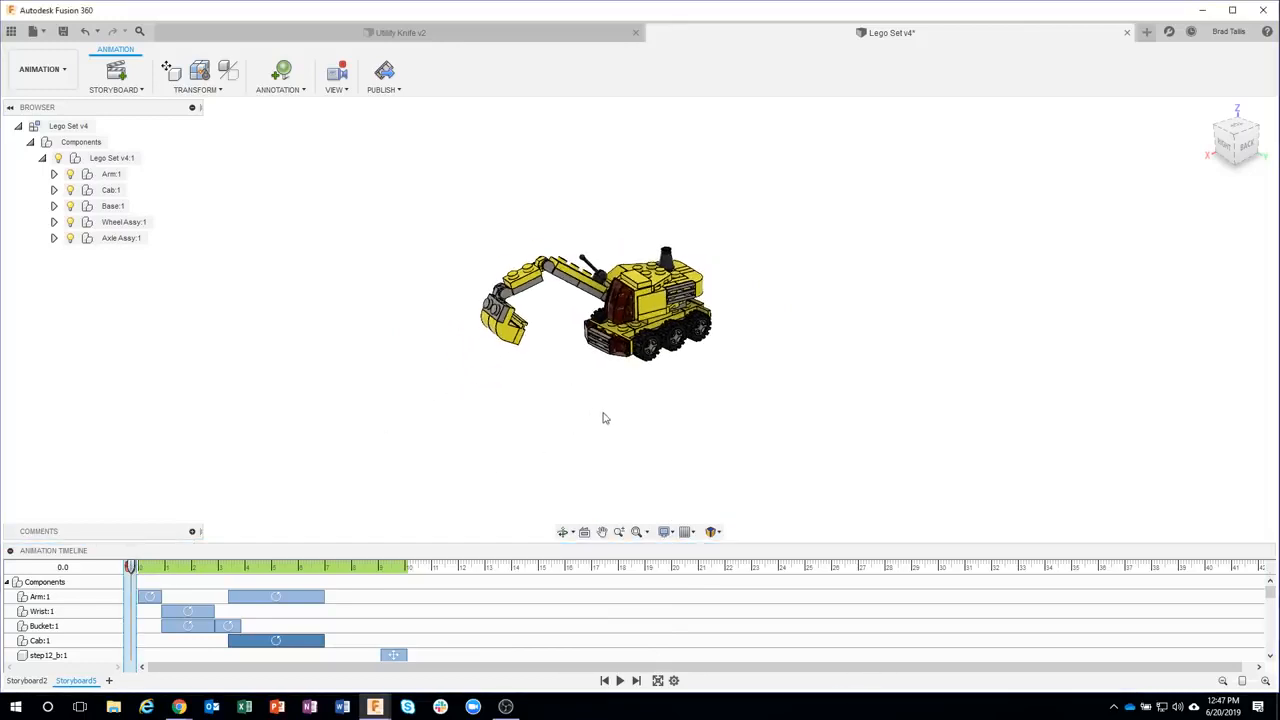
{"action": "left_click", "coordinate": [620, 680]}
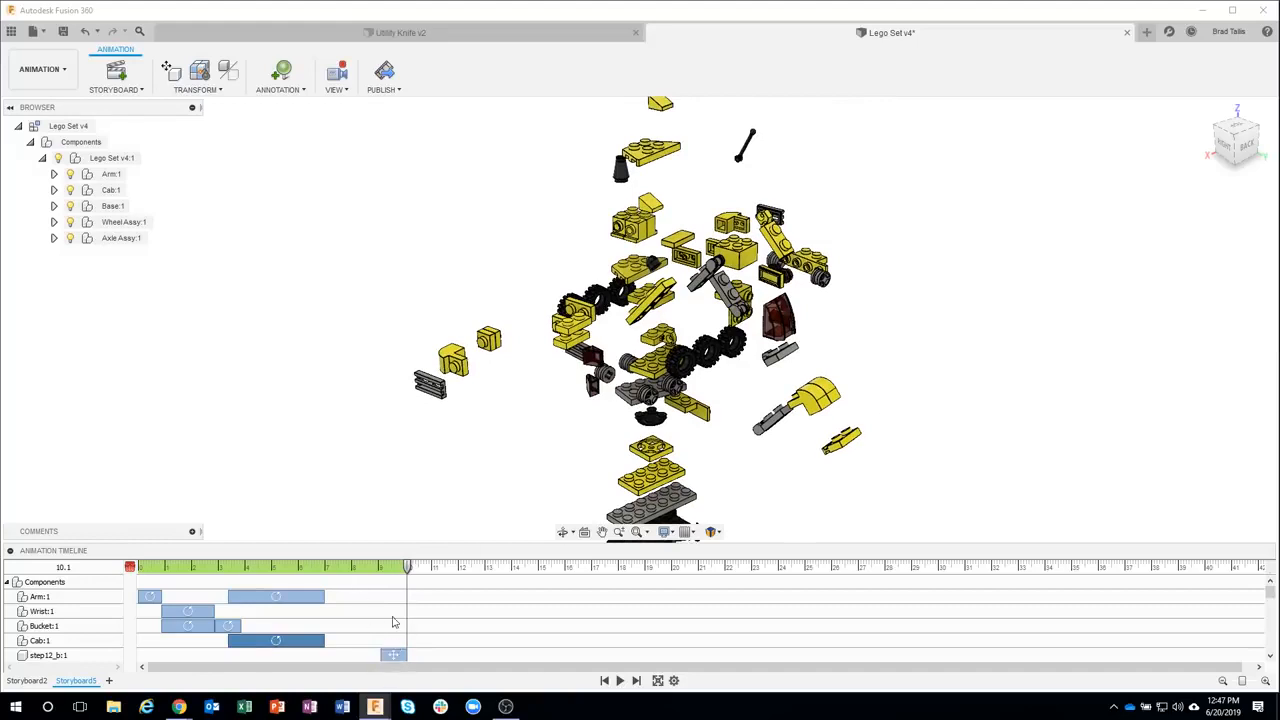
Scroll through the explode actions listed in the animation timeline
{"action": "scroll", "coordinate": [634, 626], "scroll_direction": "down", "scroll_amount": 3}
{"action": "scroll", "coordinate": [470, 630], "scroll_direction": "up", "scroll_amount": 3}
{"action": "scroll", "coordinate": [390, 619], "scroll_direction": "down", "scroll_amount": 8}
{"action": "scroll", "coordinate": [388, 620], "scroll_direction": "down", "scroll_amount": 2}
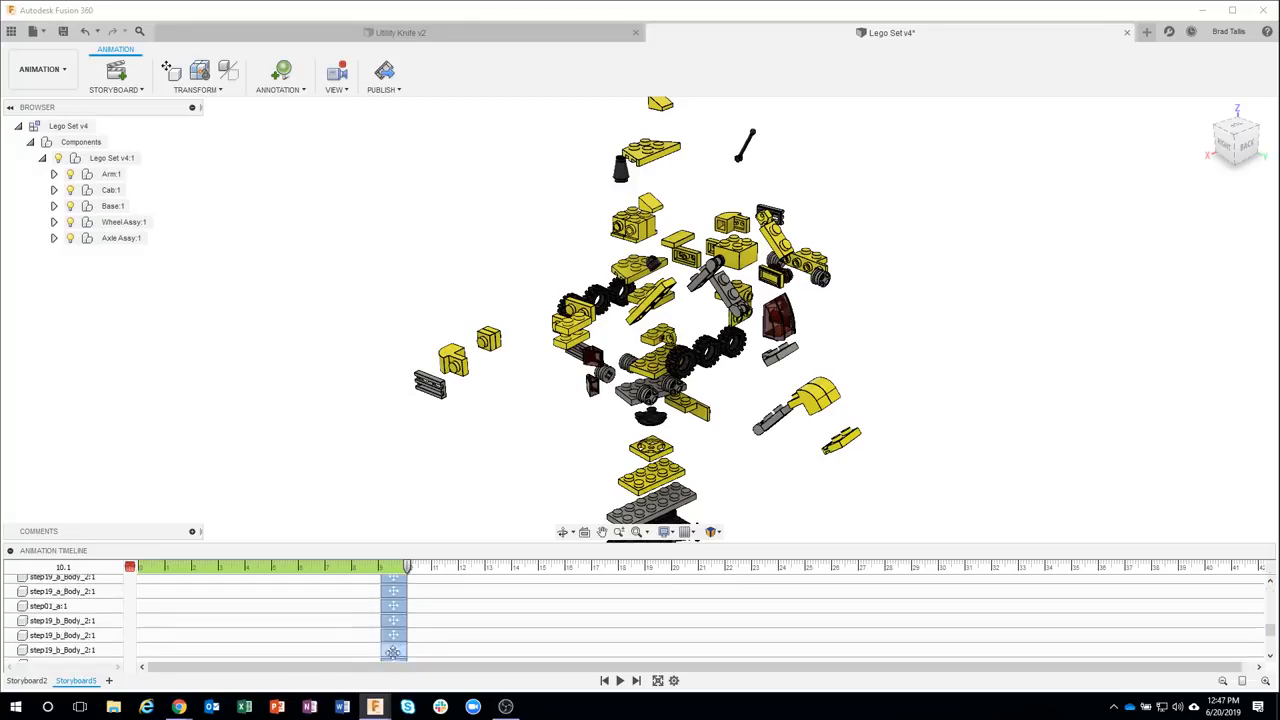
{"action": "scroll", "coordinate": [397, 630], "scroll_direction": "up", "scroll_amount": 10}
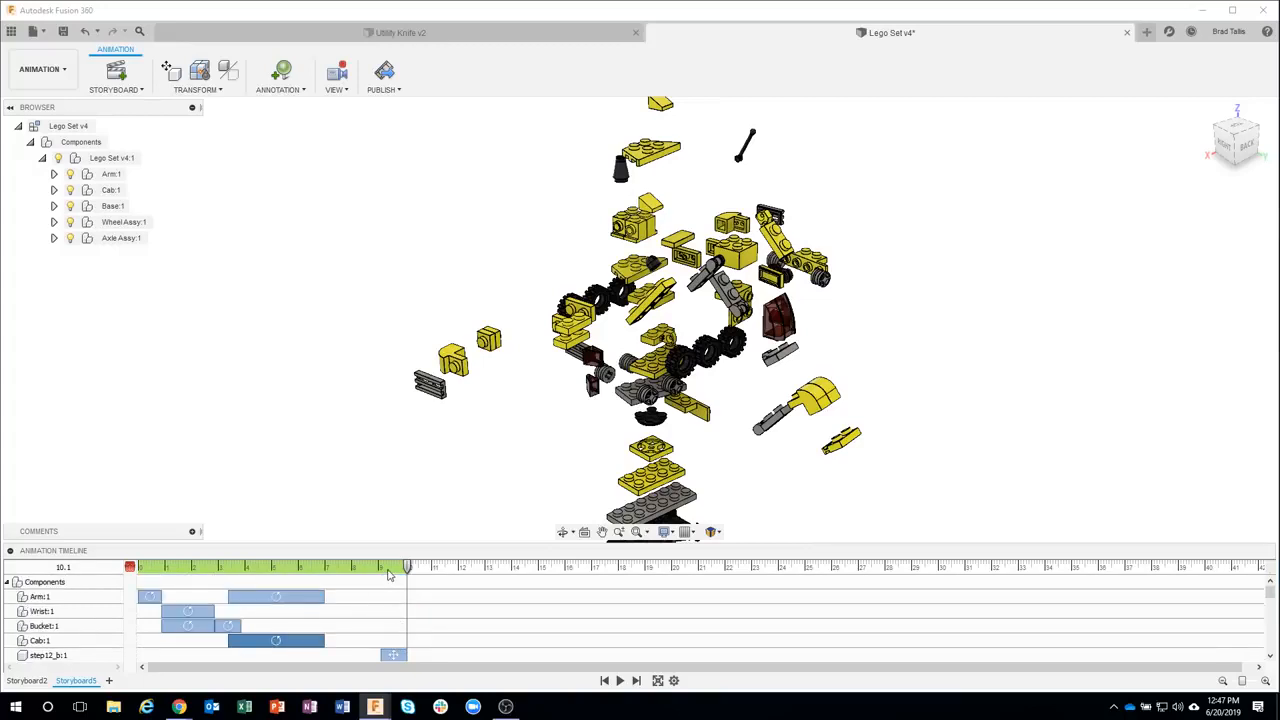
{"action": "scroll", "coordinate": [399, 614], "scroll_direction": "down", "scroll_amount": 4}
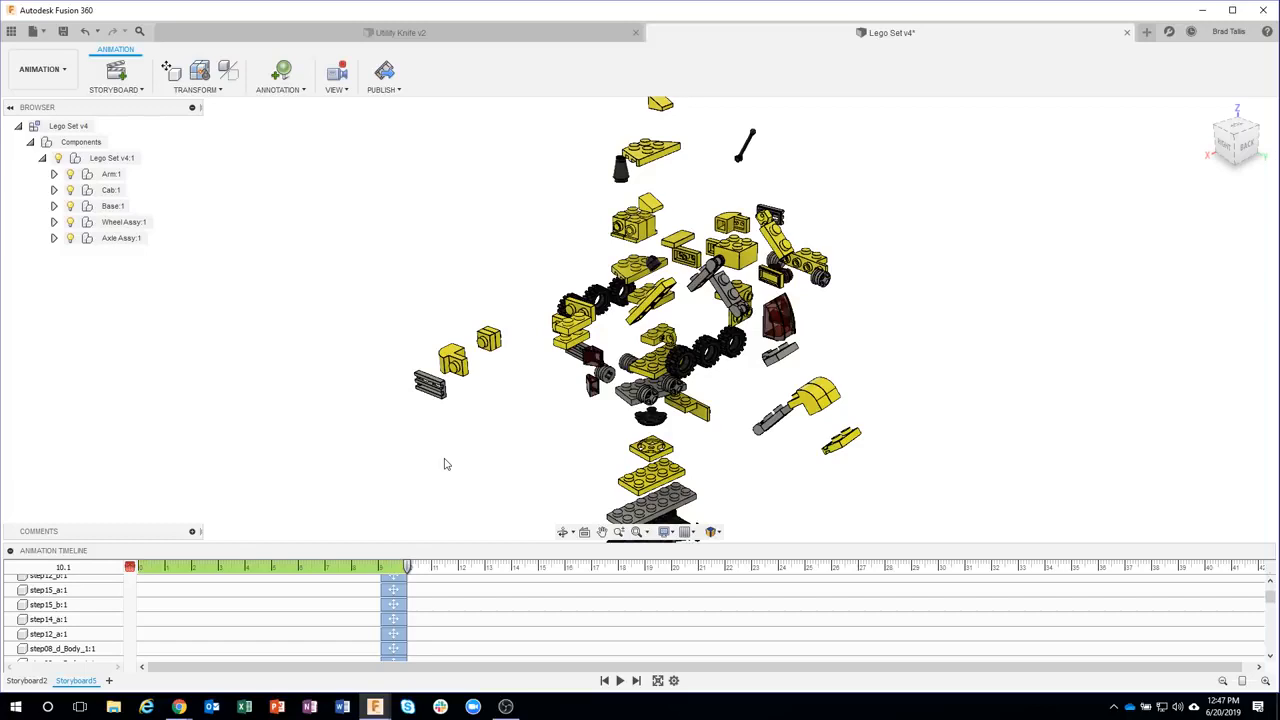
Restore the Arm component to its home position at the end of the explode
{"action": "left_click", "coordinate": [198, 89]}
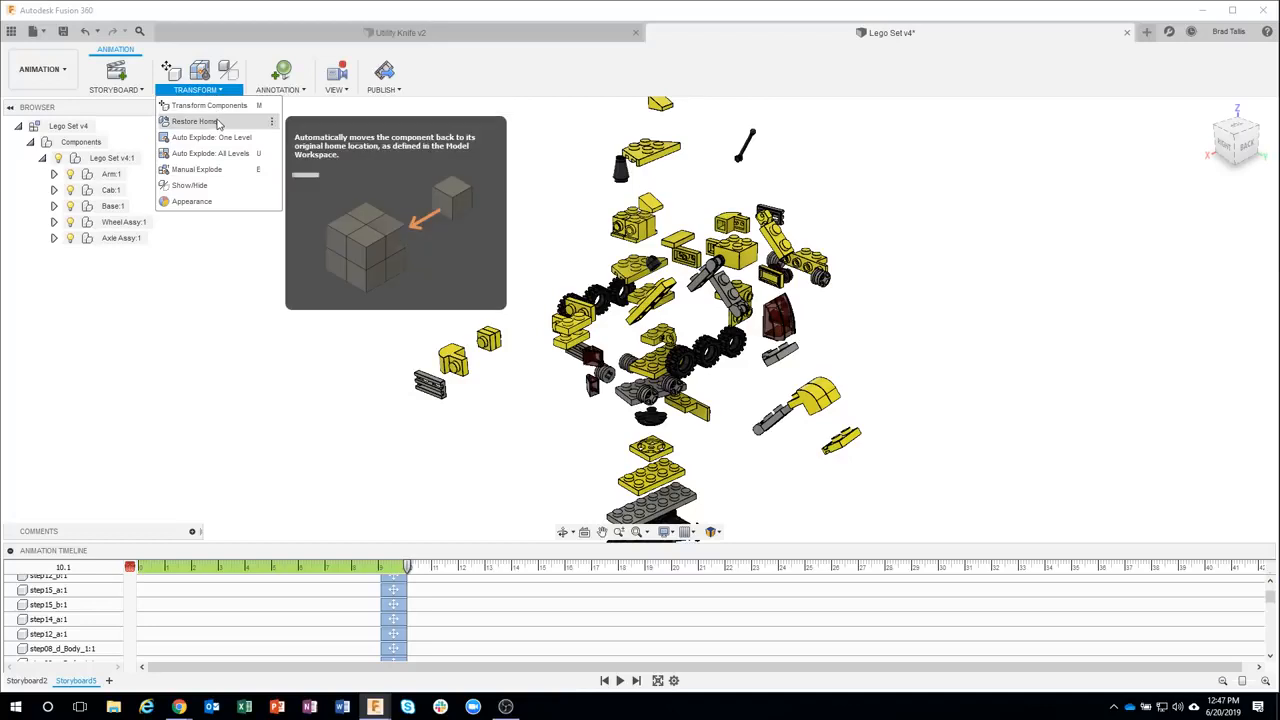
{"action": "left_click", "coordinate": [219, 122]}
{"action": "scroll", "coordinate": [445, 609], "scroll_direction": "up", "scroll_amount": 5}
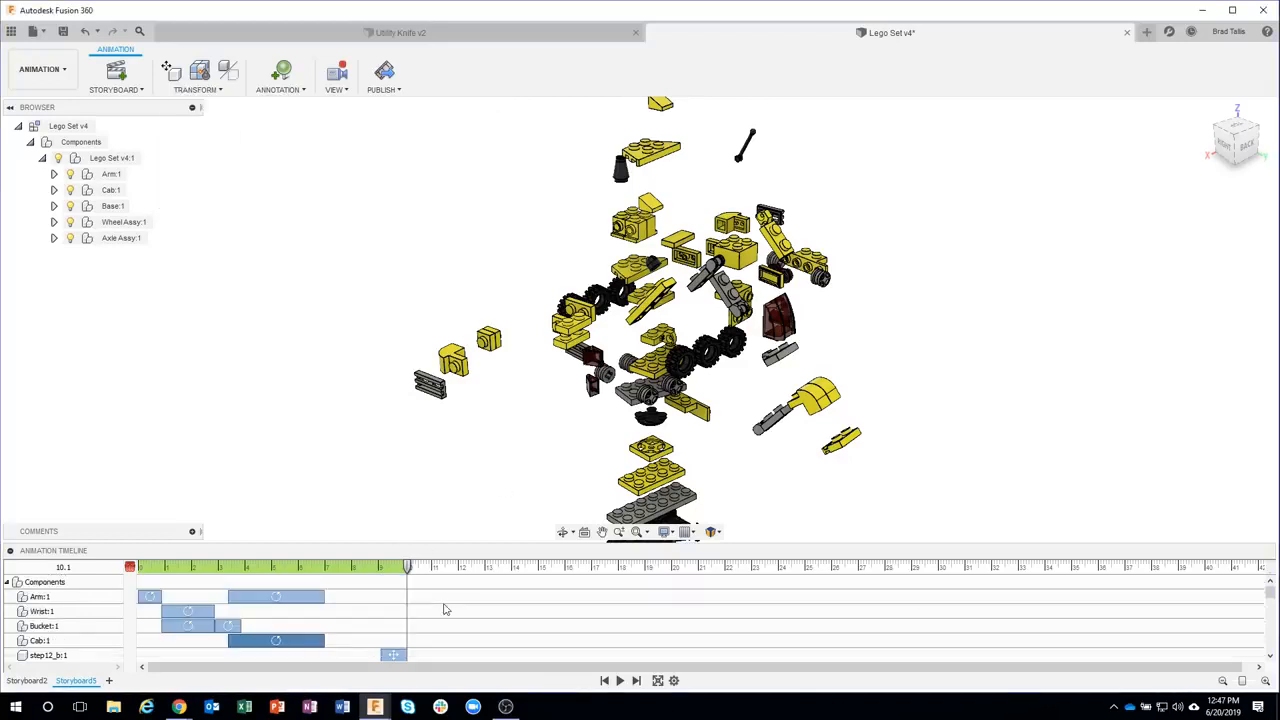
{"action": "left_click", "coordinate": [80, 598]}
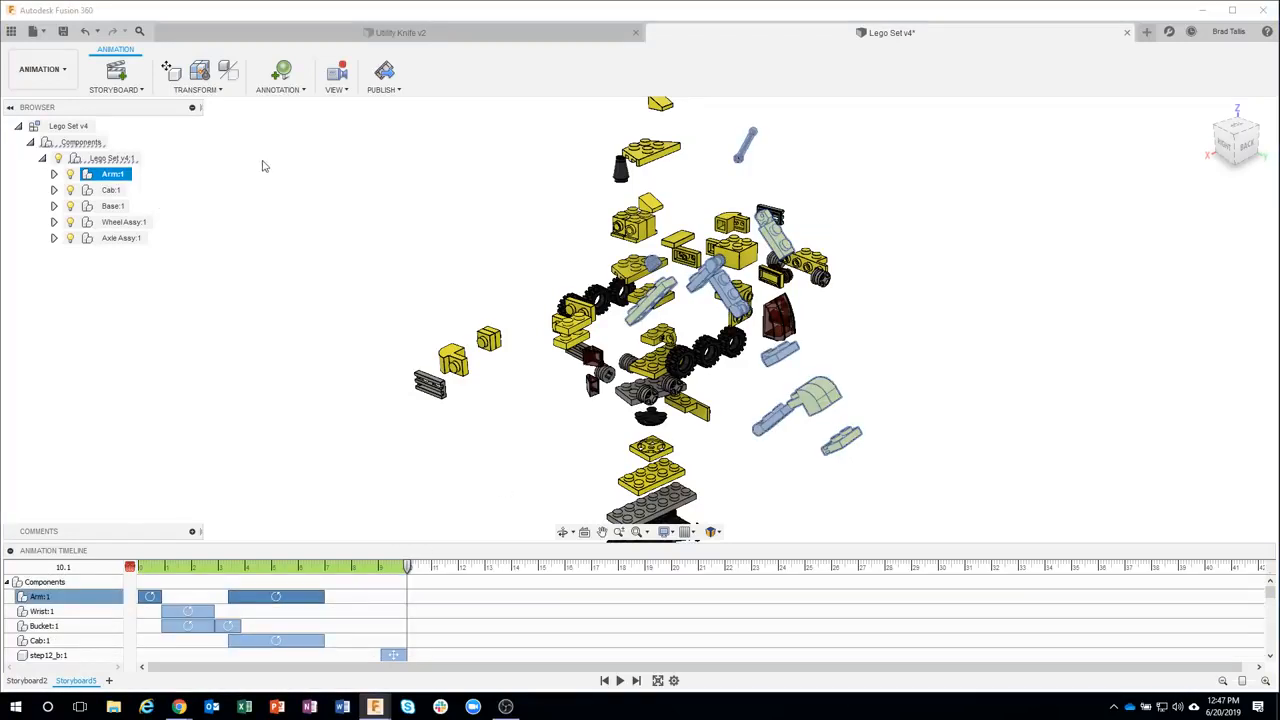
{"action": "left_click", "coordinate": [212, 89]}
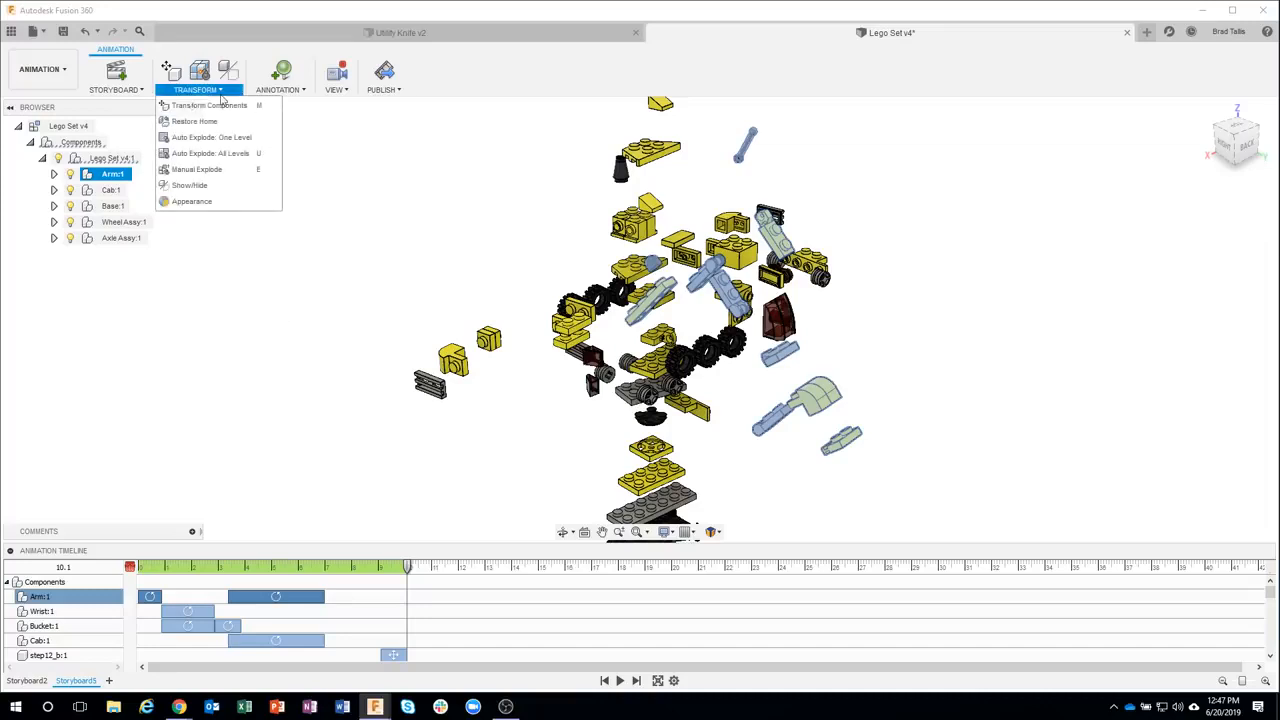
{"action": "left_click", "coordinate": [193, 121]}
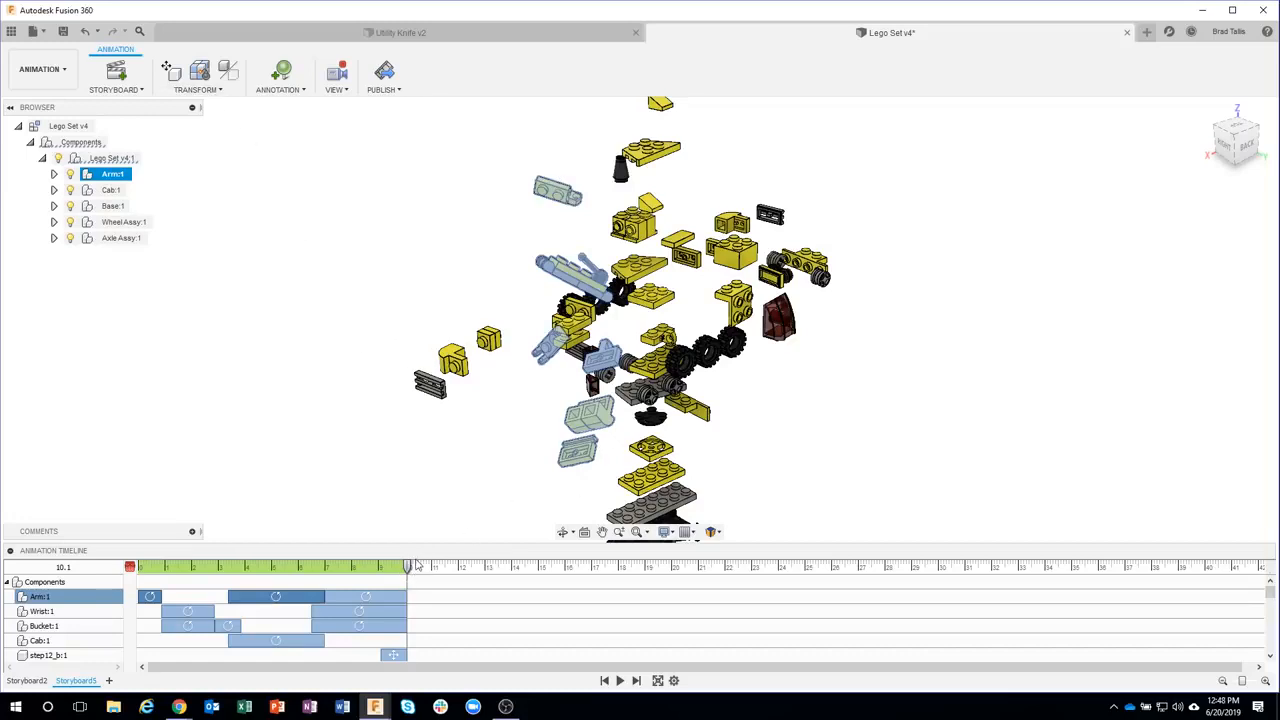
Select the Cab component near the start and apply Auto Explode: All Levels to it
{"action": "left_click_drag", "start_coordinate": [350, 573], "coordinate": [153, 547]}
{"action": "left_click", "coordinate": [403, 388]}
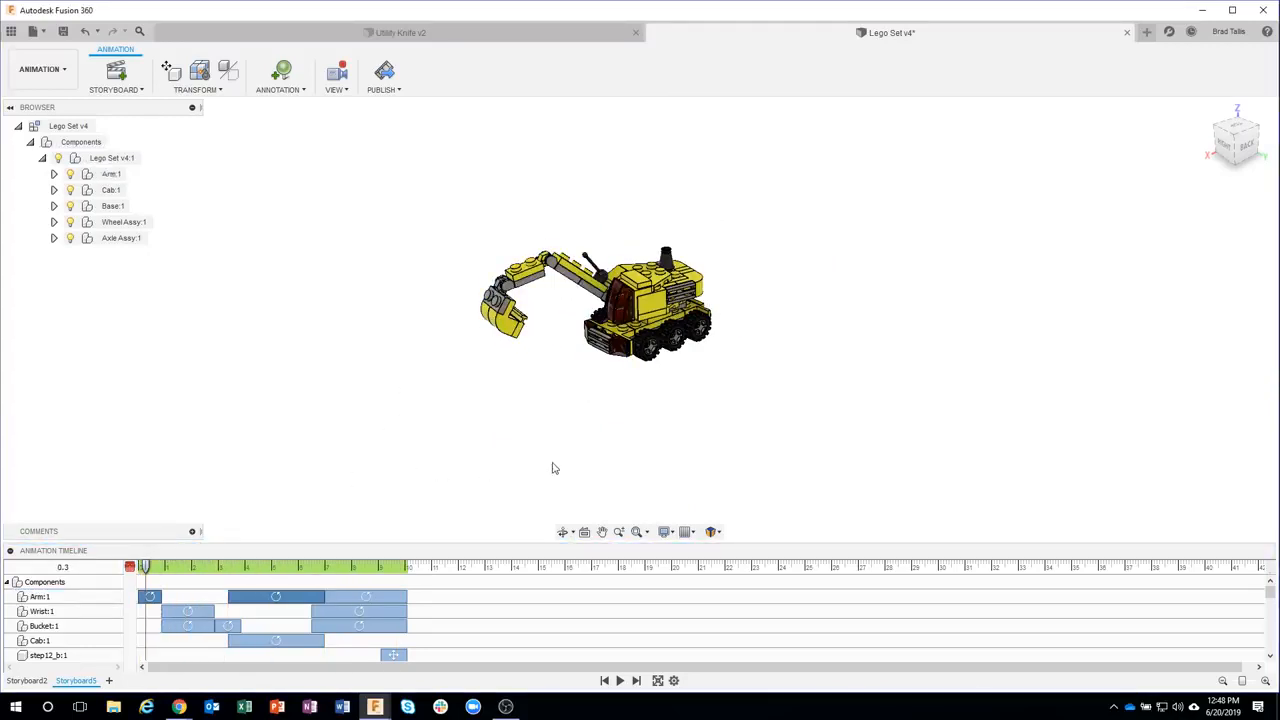
{"action": "left_click", "coordinate": [52, 641]}
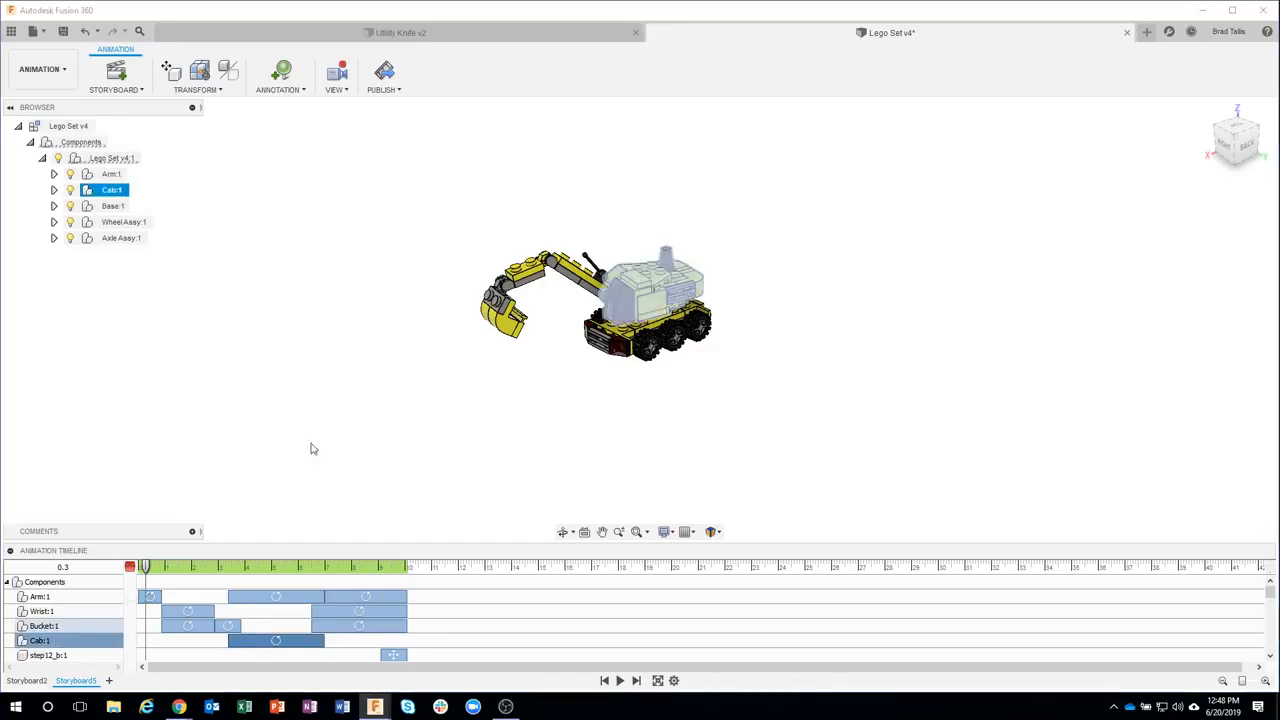
{"action": "left_click", "coordinate": [214, 103]}
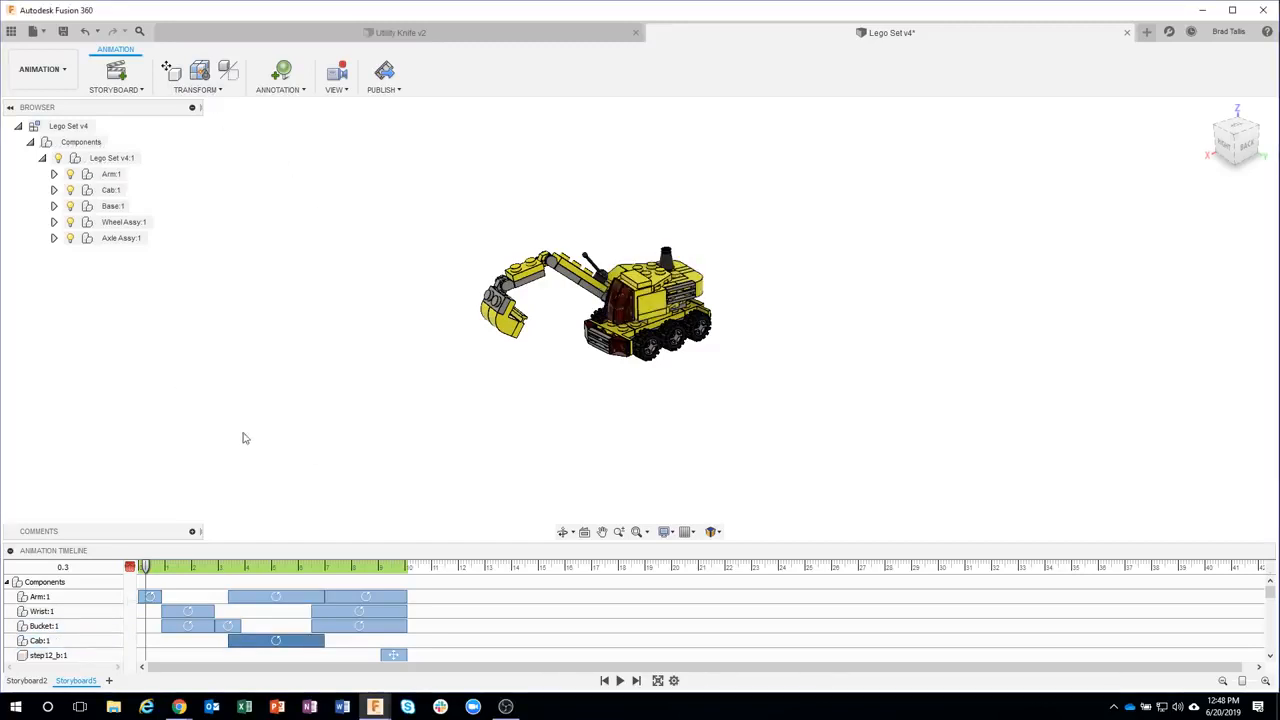
{"action": "left_click", "coordinate": [37, 642]}
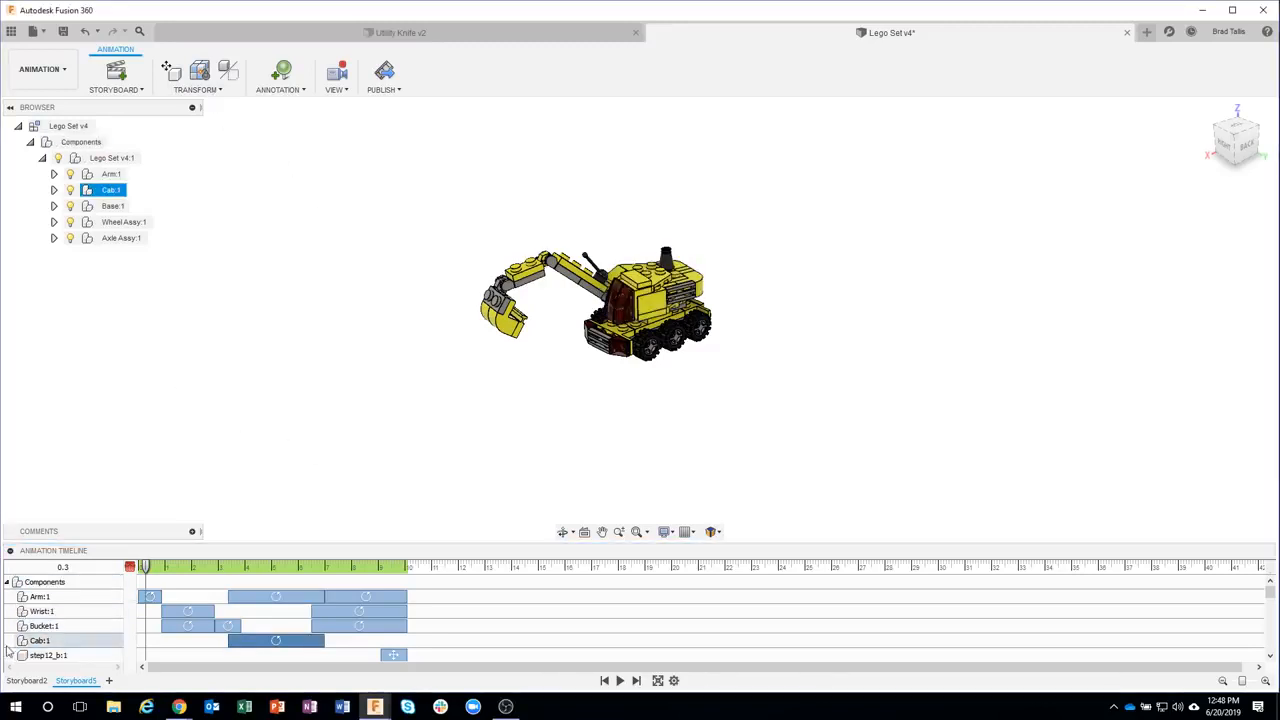
{"action": "left_click", "coordinate": [200, 89]}
{"action": "left_click", "coordinate": [205, 153]}
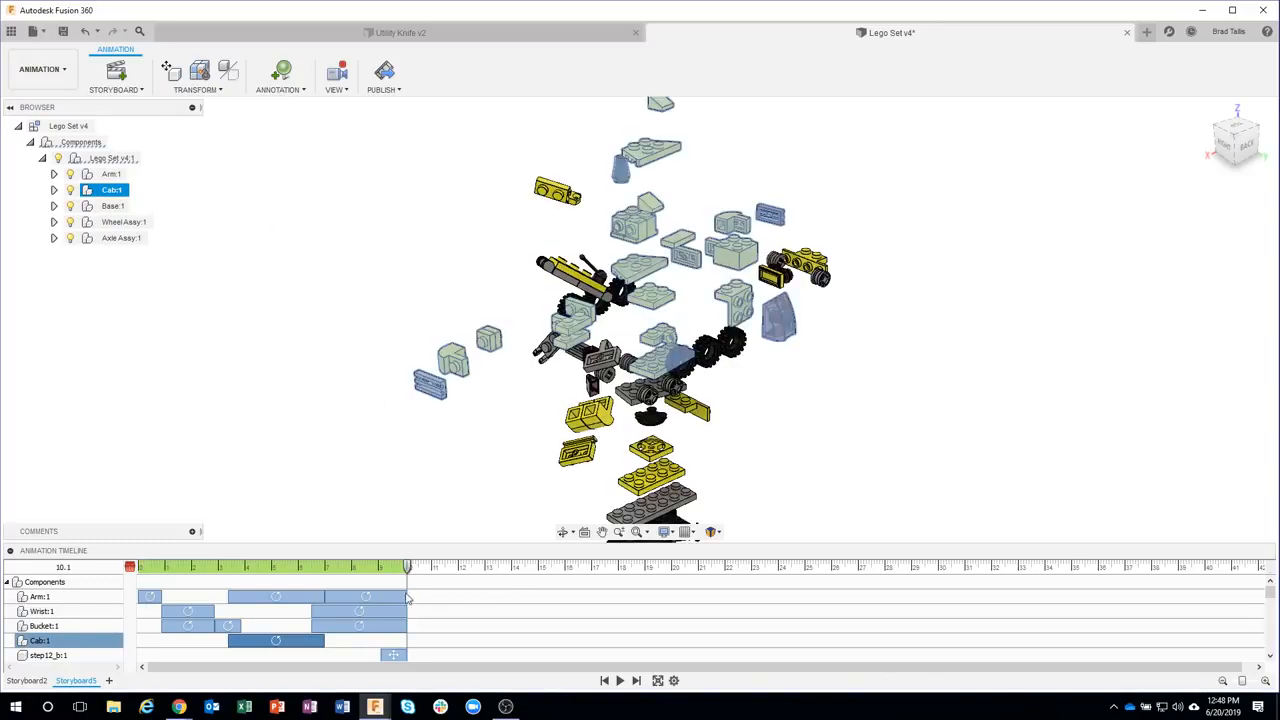
{"action": "left_click", "coordinate": [198, 89]}
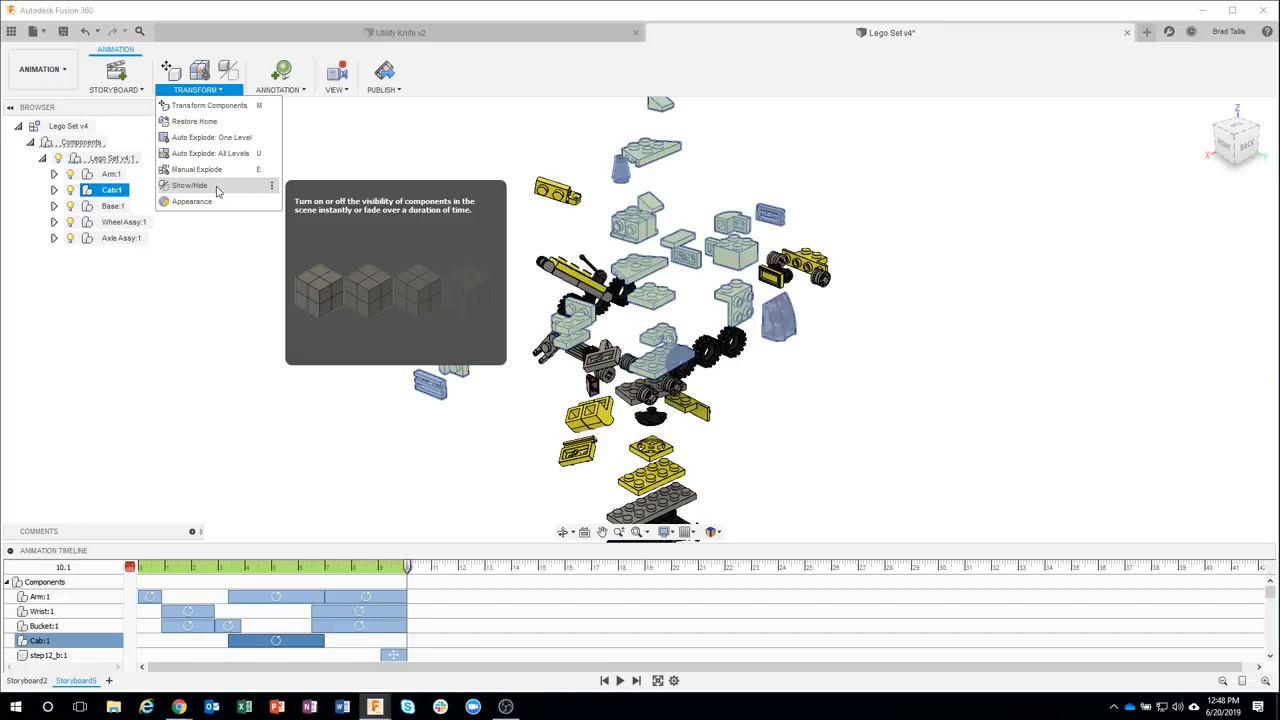
{"action": "left_click", "coordinate": [214, 257]}
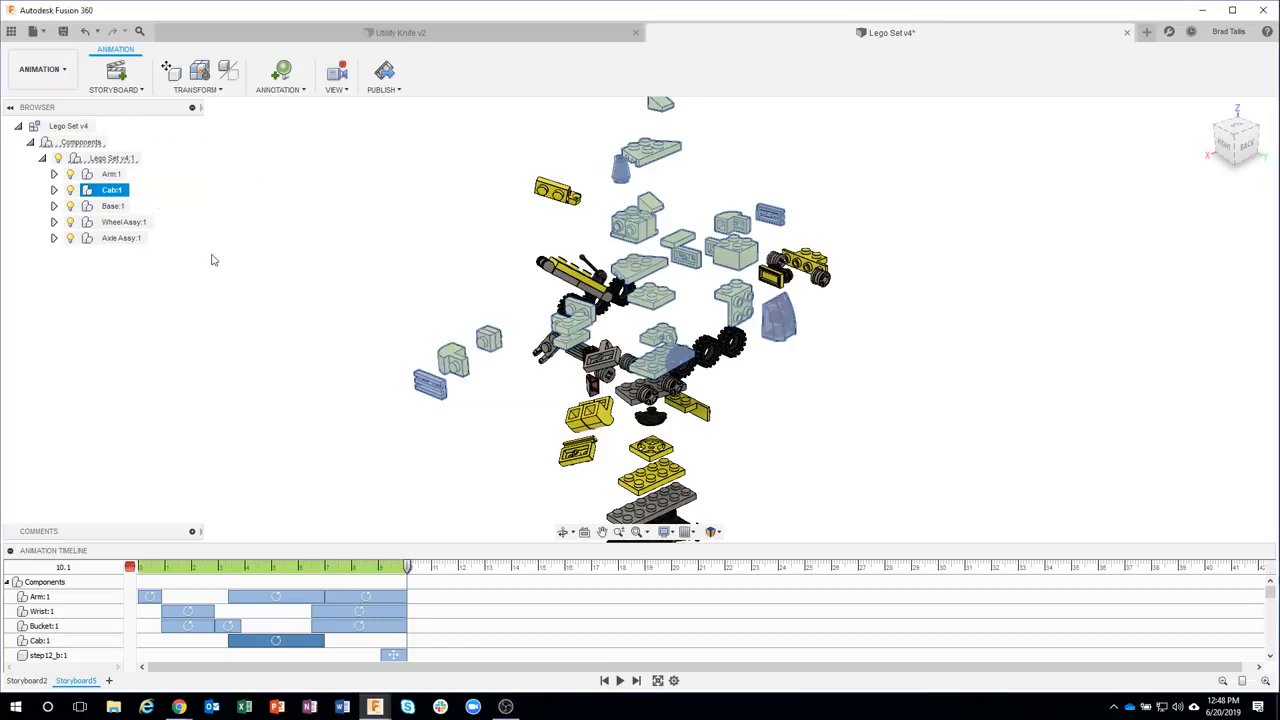
Switch to the Utility Knife design and move the playhead to about 5.9 s
{"action": "left_click", "coordinate": [425, 33]}
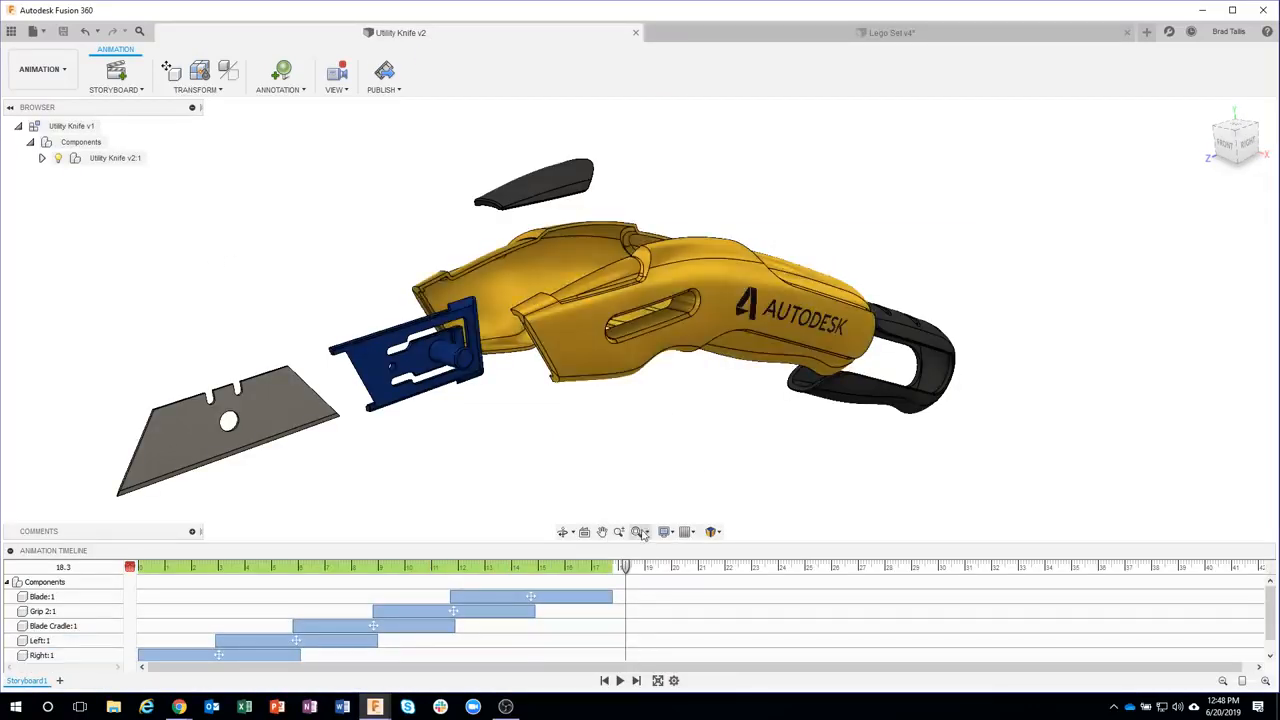
{"action": "left_click_drag", "start_coordinate": [628, 570], "coordinate": [292, 567]}
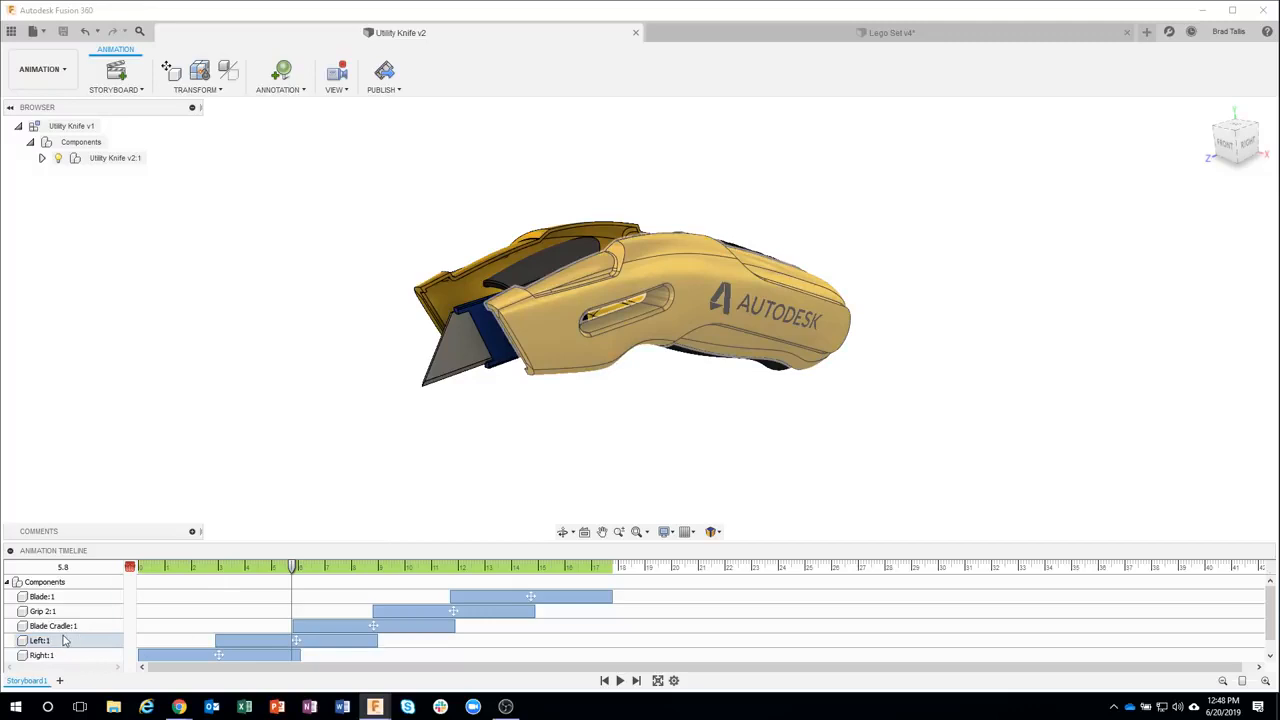
{"action": "left_click_drag", "start_coordinate": [293, 568], "coordinate": [287, 567]}
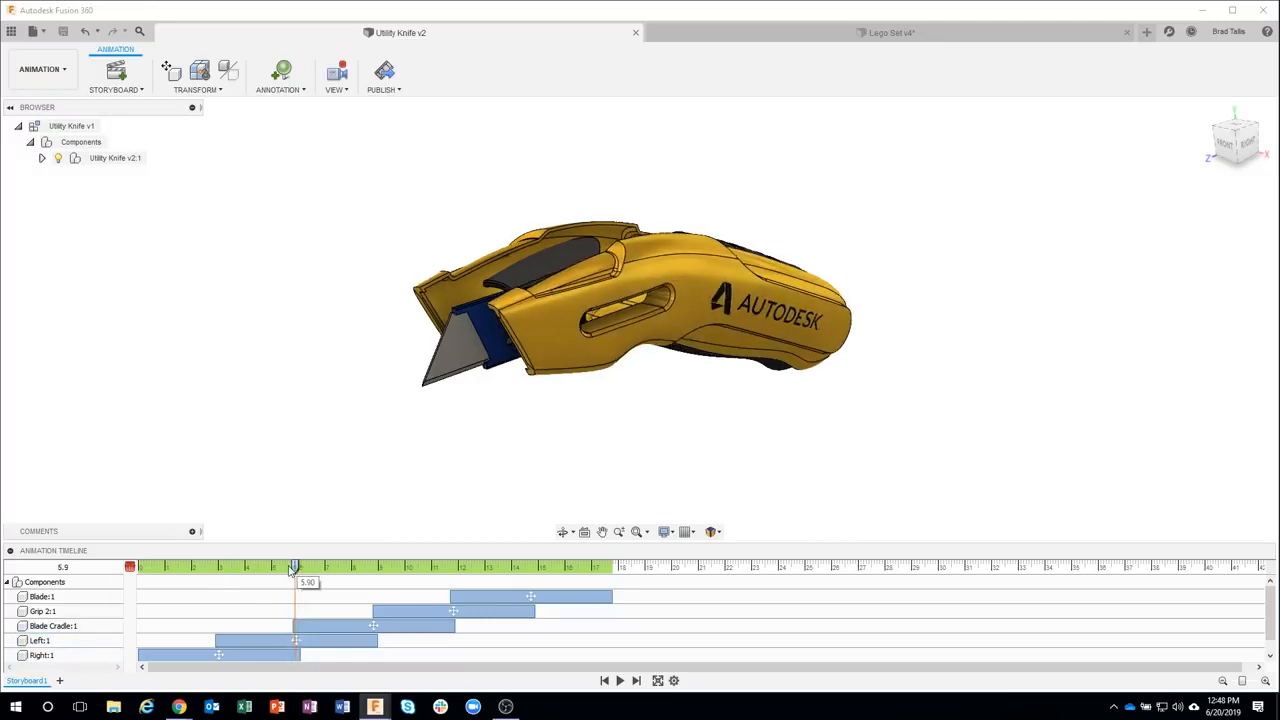
Add a Show/Hide action that hides the Left component at about 5.6 s
{"action": "left_click", "coordinate": [247, 641]}
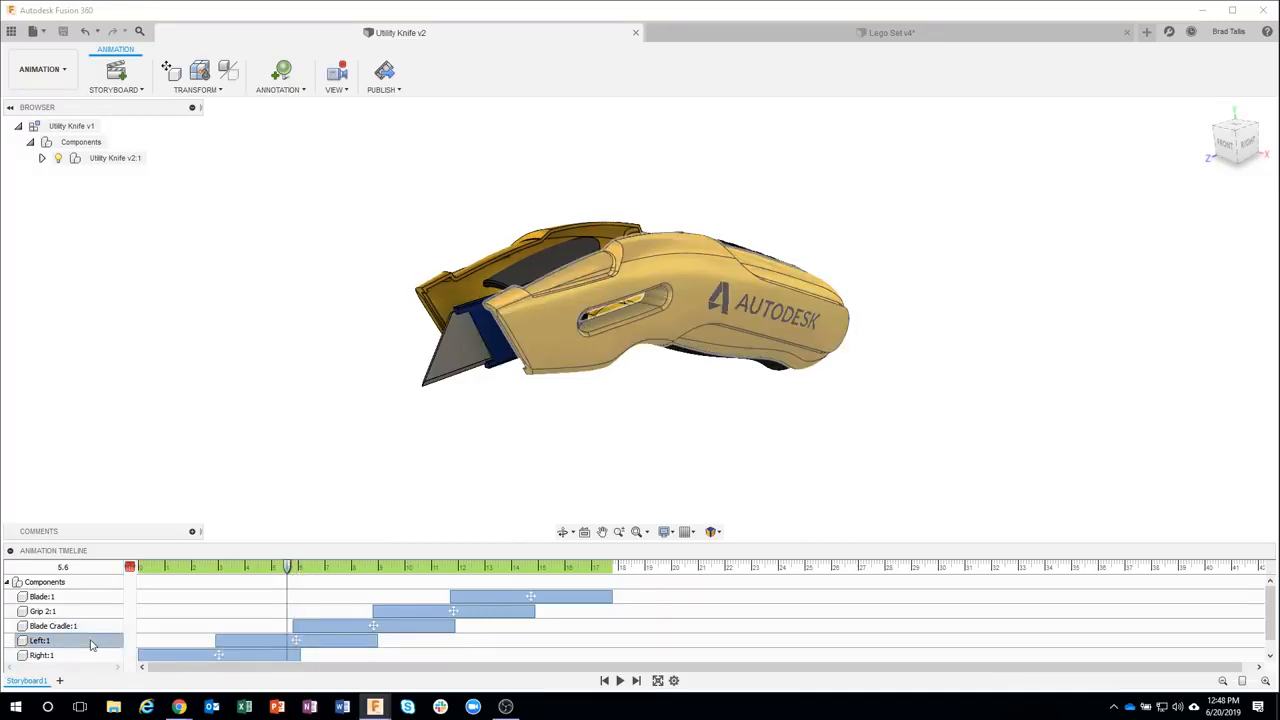
{"action": "left_click", "coordinate": [228, 92]}
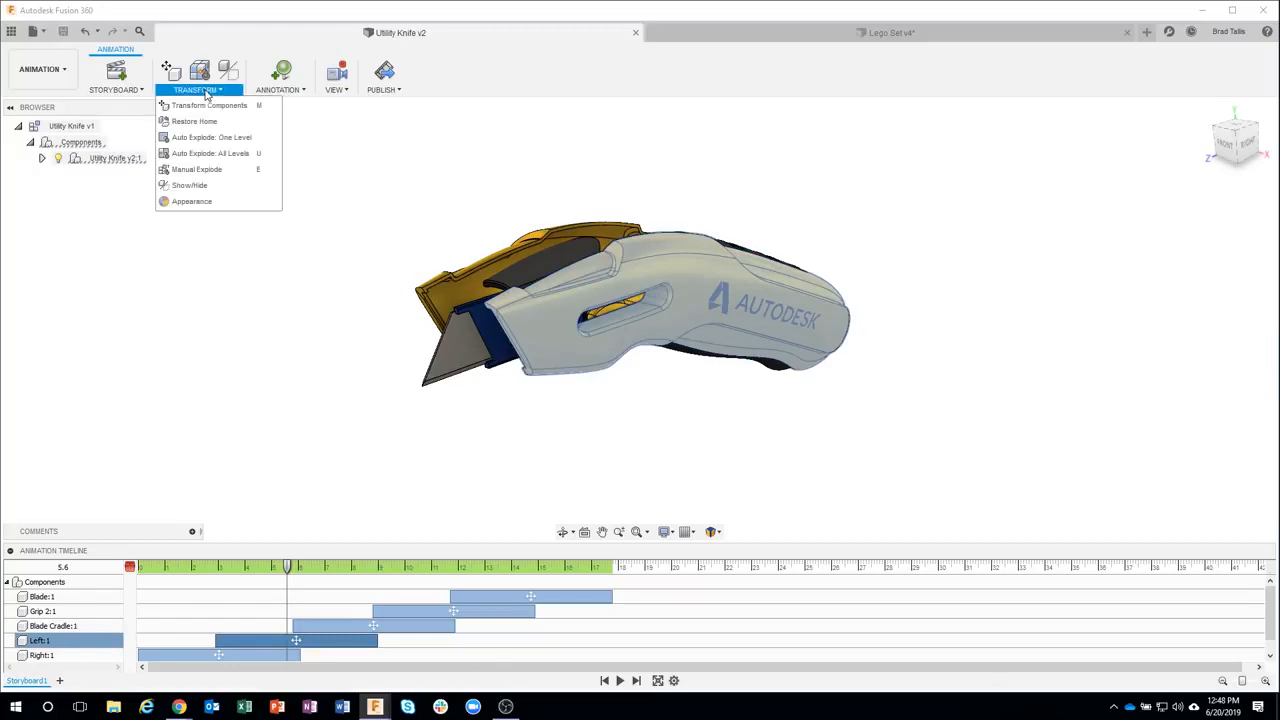
{"action": "left_click", "coordinate": [197, 196]}
{"action": "scroll", "coordinate": [300, 630], "scroll_direction": "down", "scroll_amount": 1}
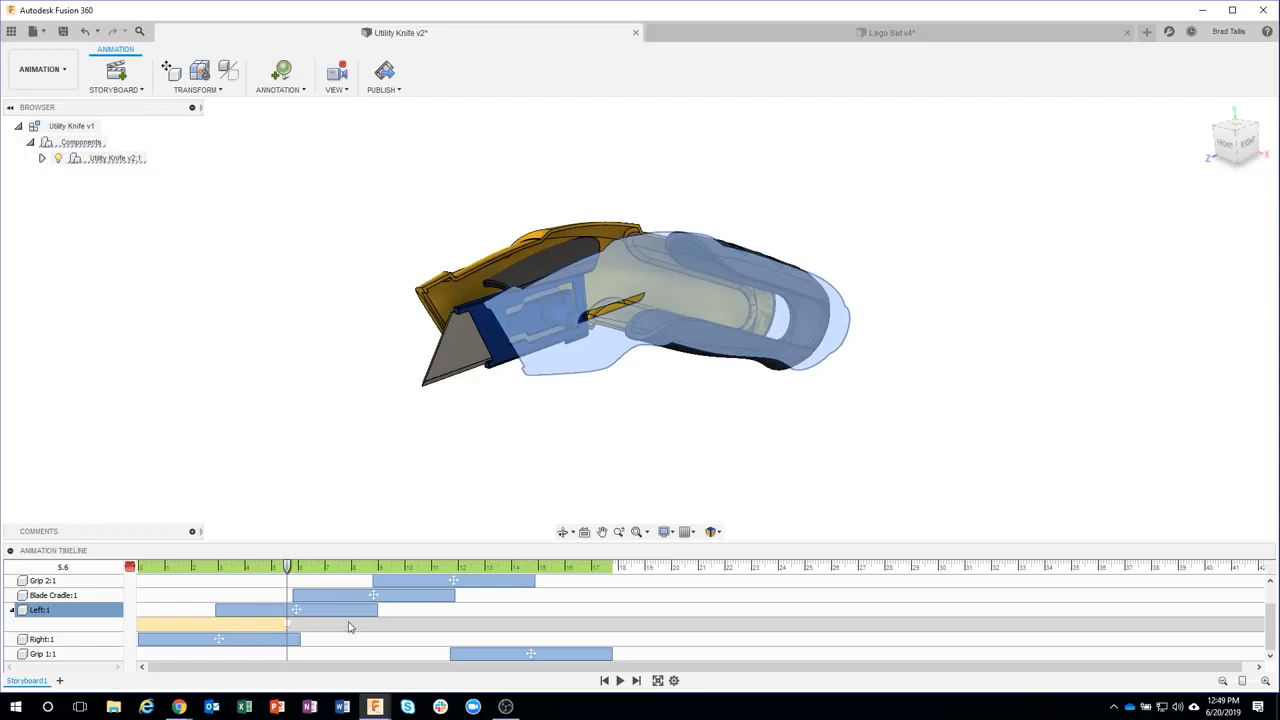
Scrub the playhead back to the start to review the Left component's hide action
{"action": "mouse_move", "coordinate": [287, 577]}
{"action": "left_mouse_down"}
{"action": "mouse_move", "coordinate": [130, 570]}
{"action": "mouse_move", "coordinate": [335, 575]}
{"action": "mouse_move", "coordinate": [271, 577]}
{"action": "left_mouse_up"}
{"action": "left_click", "coordinate": [225, 373]}
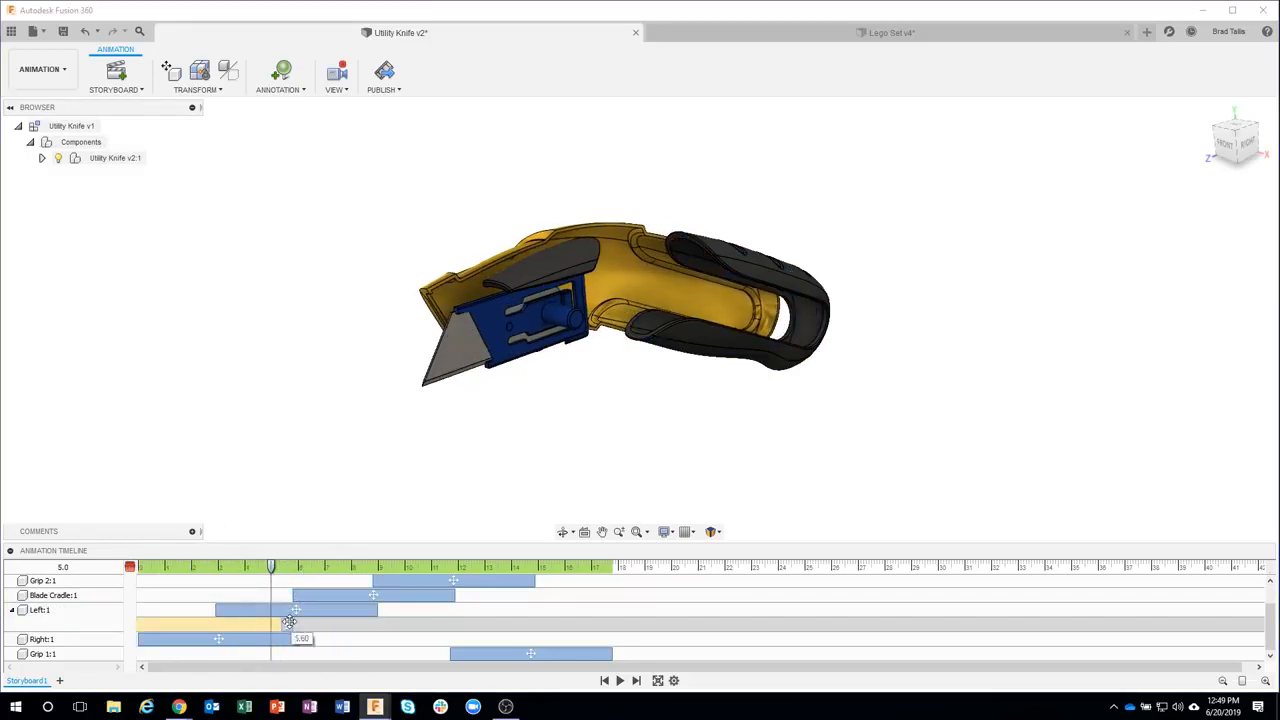
{"action": "left_click", "coordinate": [288, 621]}
{"action": "left_click_drag", "start_coordinate": [271, 573], "coordinate": [139, 567]}
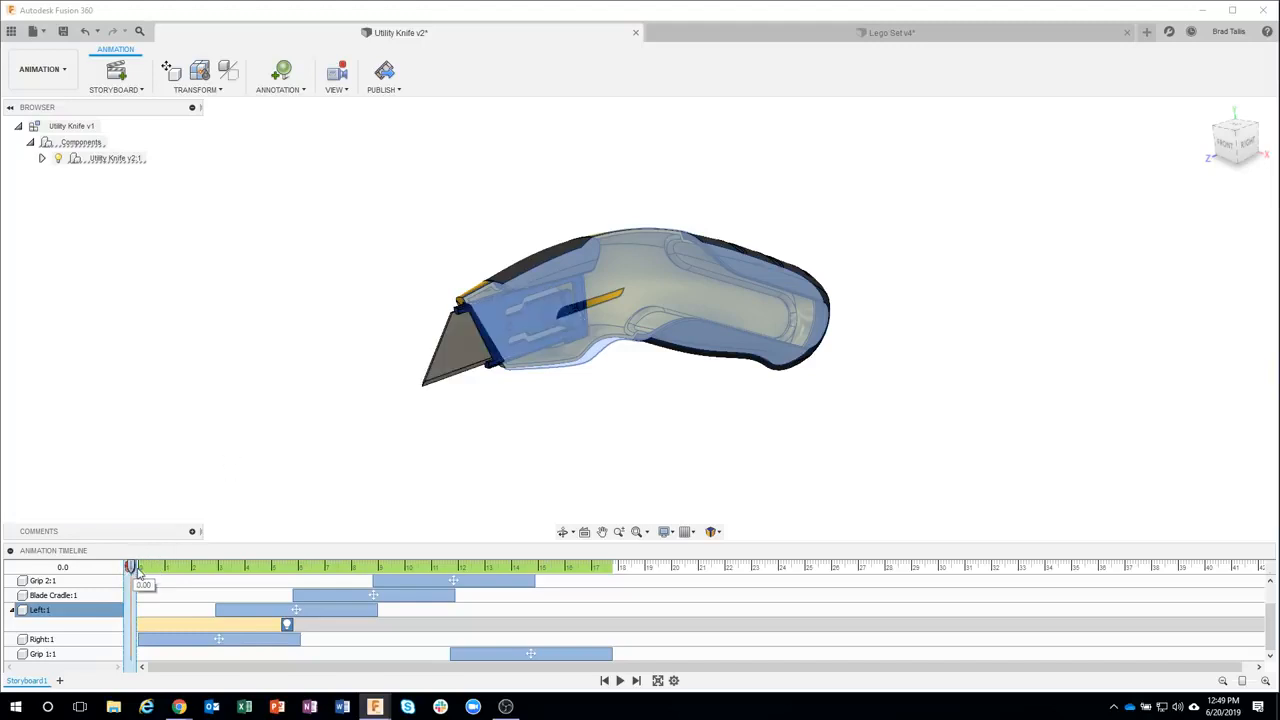
{"action": "left_click_drag", "start_coordinate": [131, 567], "coordinate": [131, 567]}
{"action": "left_click", "coordinate": [216, 90]}
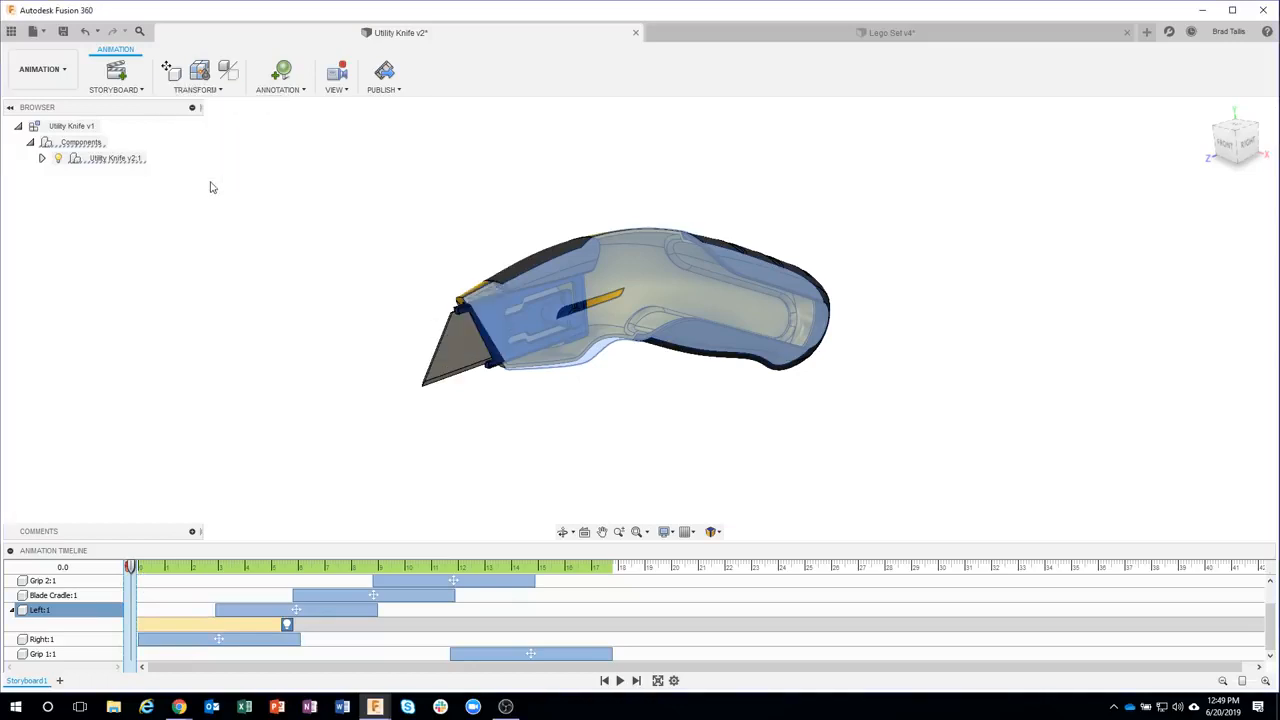
{"action": "left_click", "coordinate": [337, 429]}
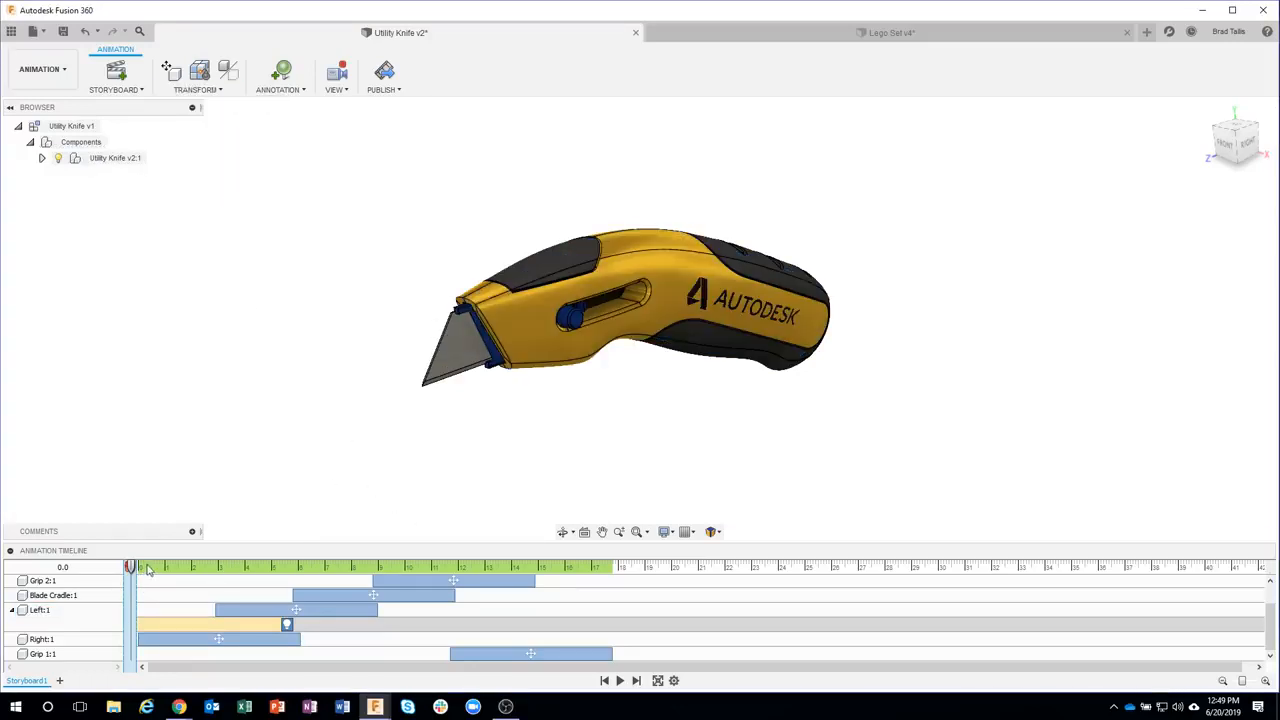
Move the playhead to about 4 s and inspect the options of the Left component's hide action
{"action": "left_click_drag", "start_coordinate": [131, 568], "coordinate": [244, 558]}
{"action": "right_click", "coordinate": [287, 624]}
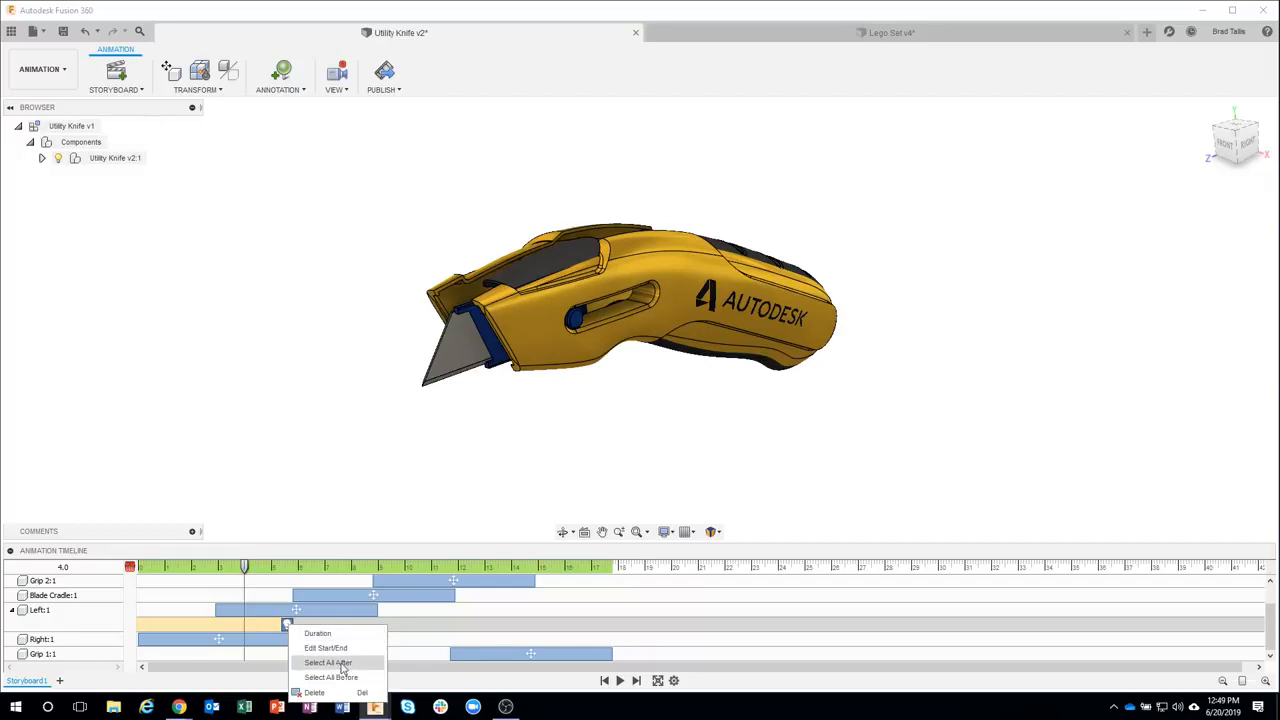
{"action": "left_click", "coordinate": [284, 316]}
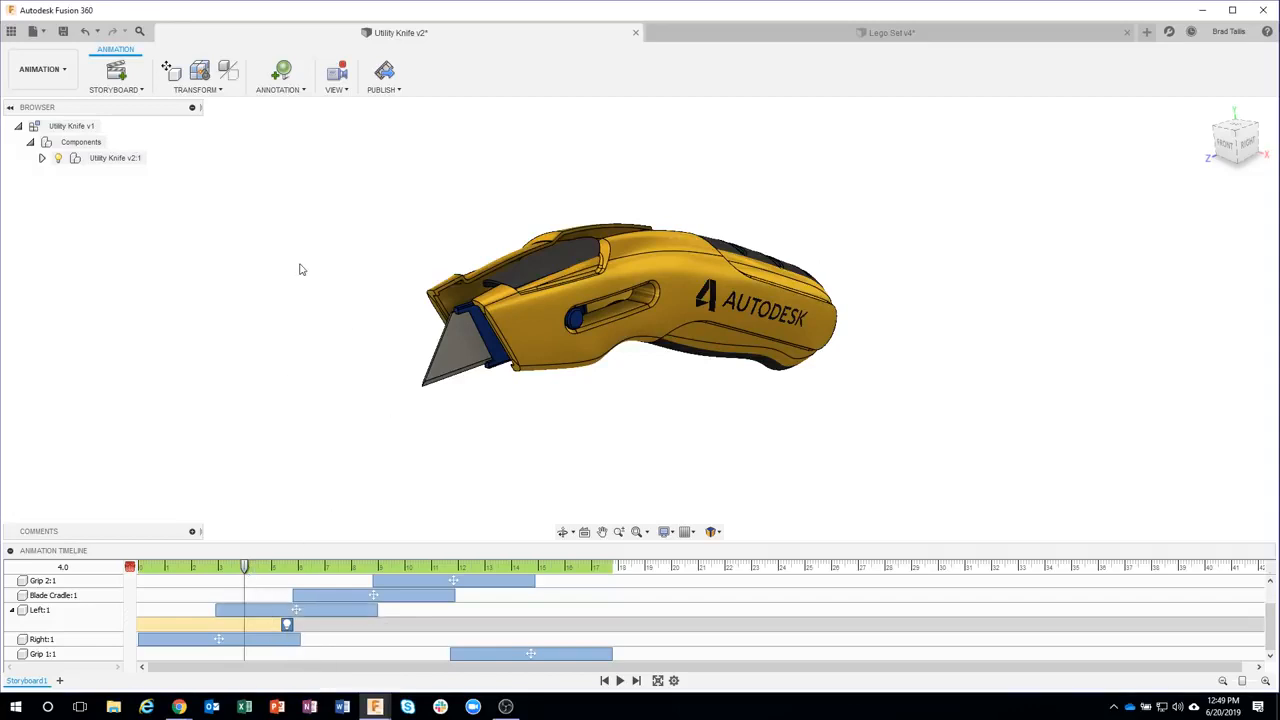
Move the playhead to about 4.2 s and open then close the Appearance panel
{"action": "mouse_move", "coordinate": [246, 568]}
{"action": "left_mouse_down"}
{"action": "mouse_move", "coordinate": [314, 570]}
{"action": "mouse_move", "coordinate": [250, 568]}
{"action": "mouse_move", "coordinate": [246, 556]}
{"action": "mouse_move", "coordinate": [309, 557]}
{"action": "mouse_move", "coordinate": [250, 562]}
{"action": "left_mouse_up"}
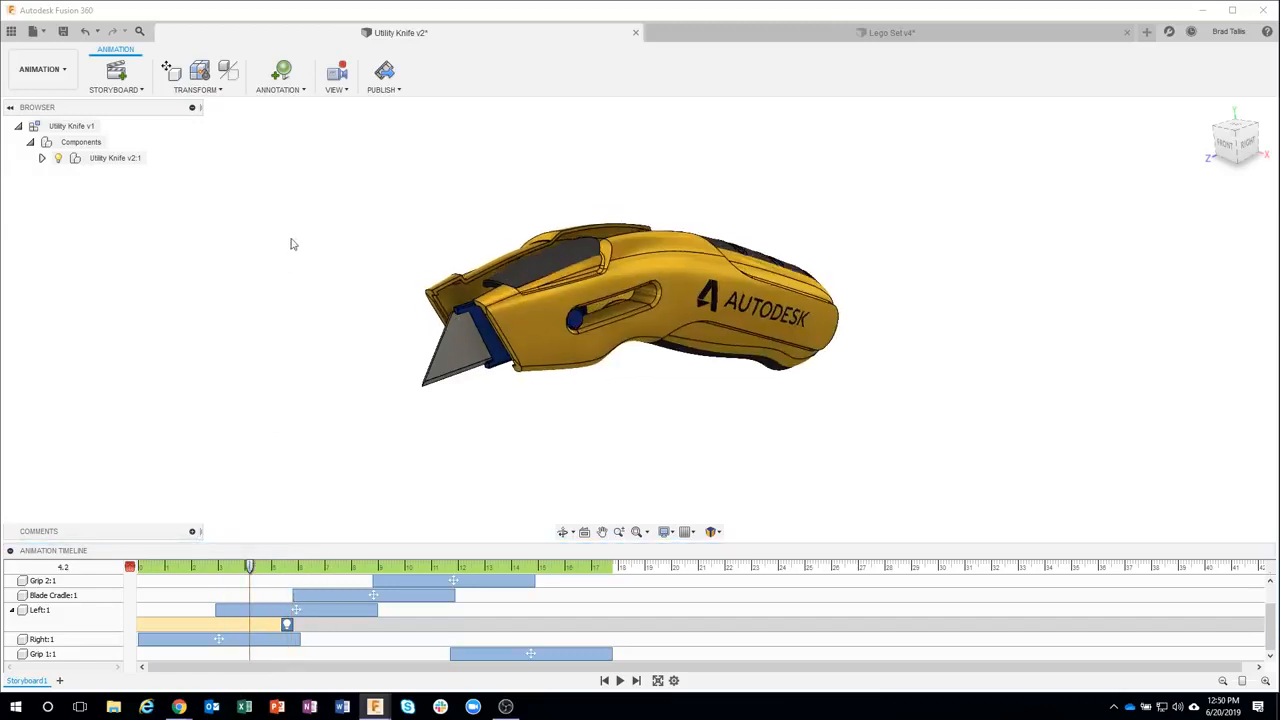
{"action": "left_click", "coordinate": [205, 89]}
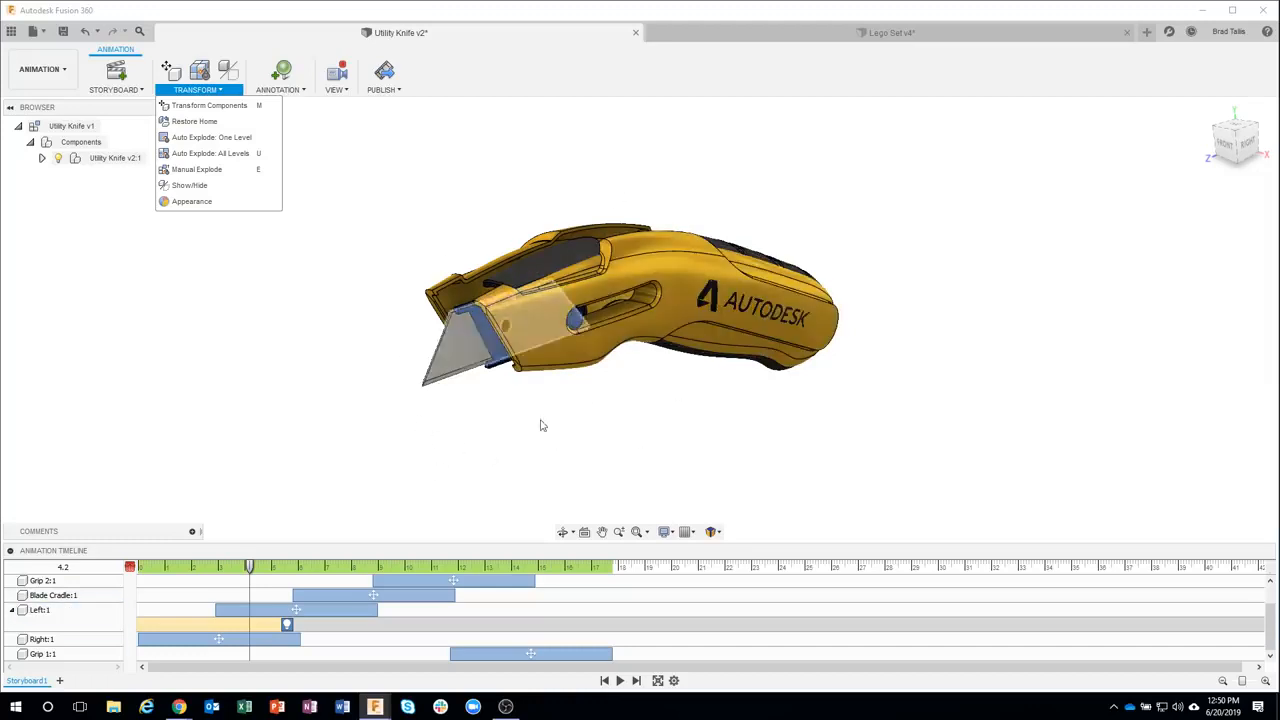
{"action": "left_click", "coordinate": [212, 205]}
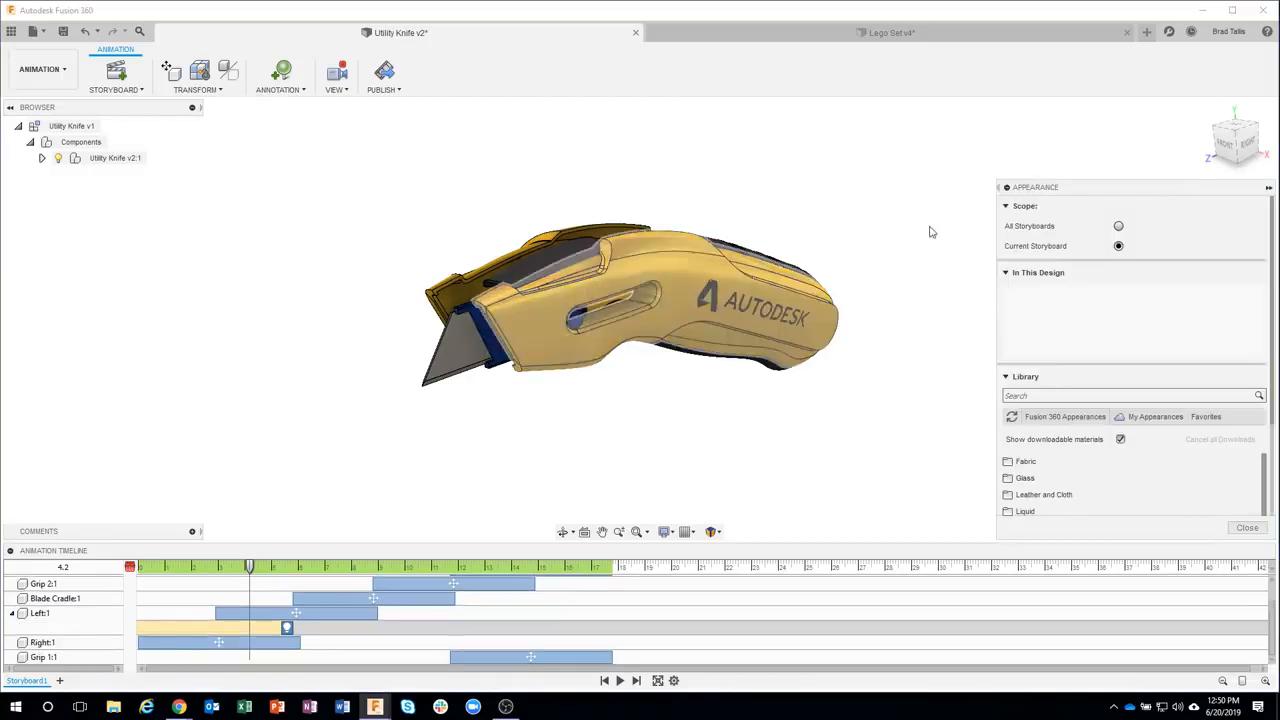
{"action": "left_click", "coordinate": [1240, 528]}
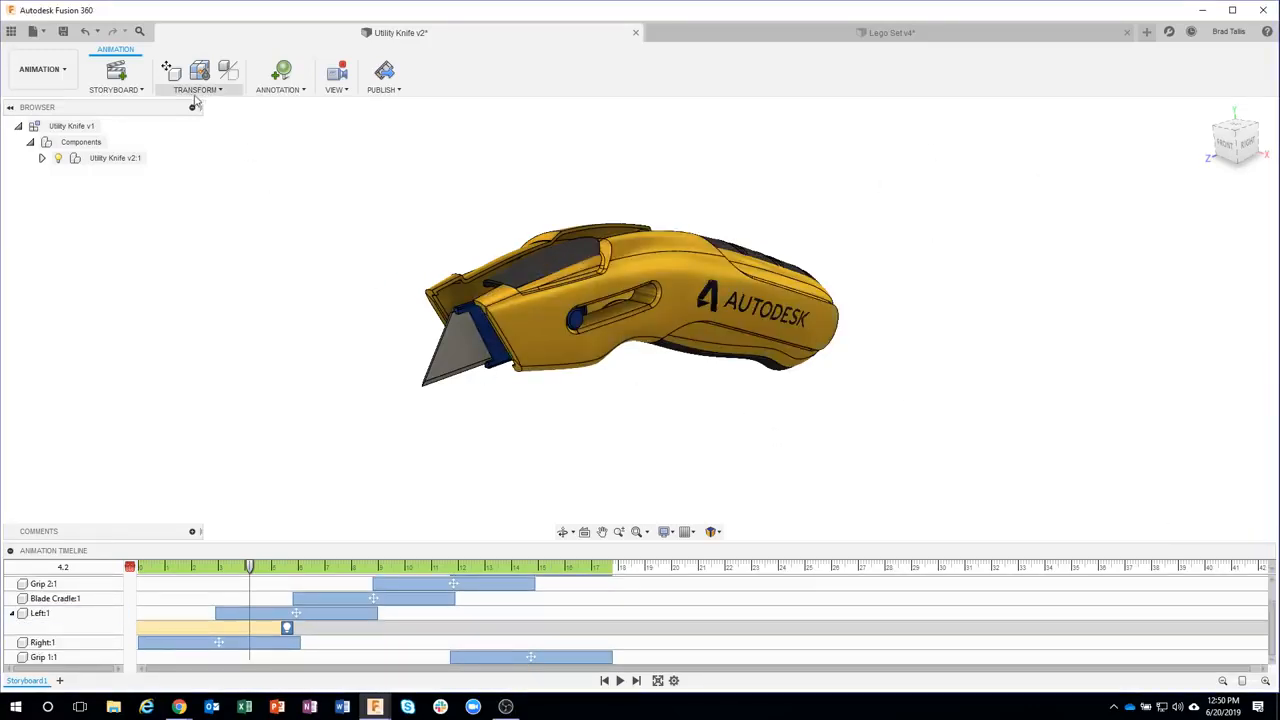
Create a callout annotation pinned to the blade tip with a note about its sharp point
{"action": "left_click", "coordinate": [280, 92]}
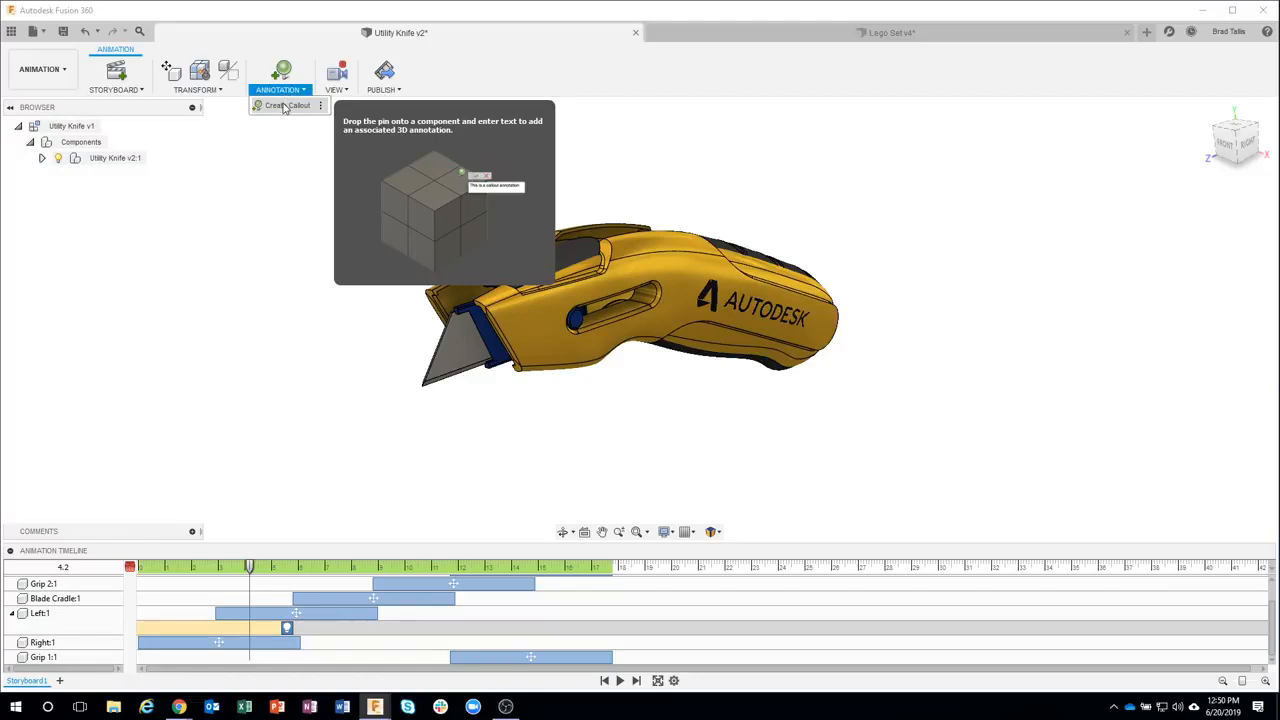
{"action": "left_click", "coordinate": [284, 106]}
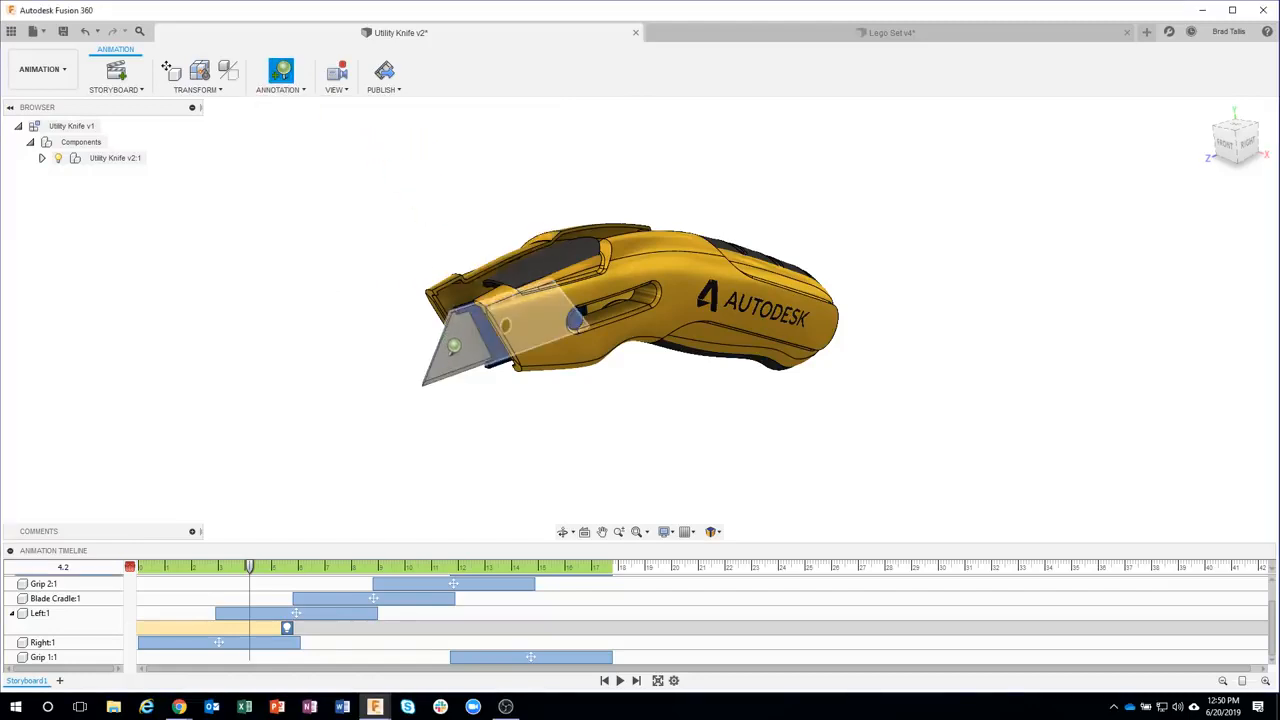
{"action": "left_click", "coordinate": [455, 346]}
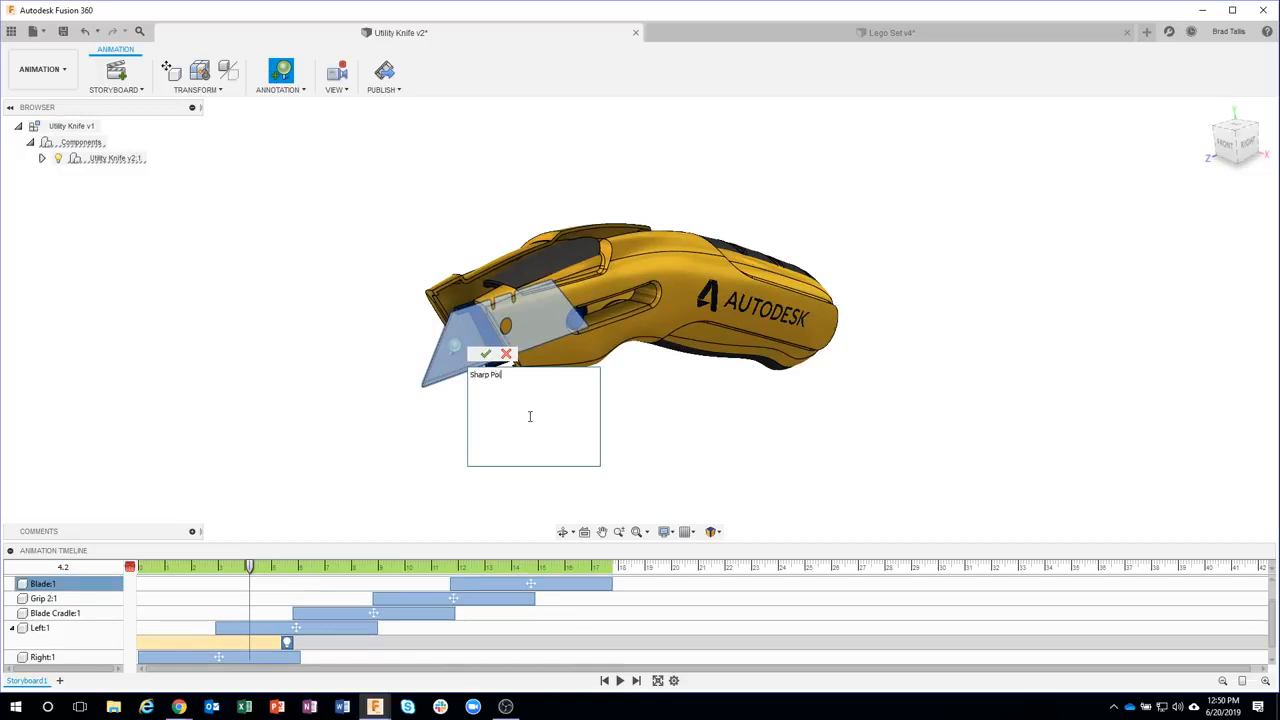
{"action": "left_click", "coordinate": [486, 353]}
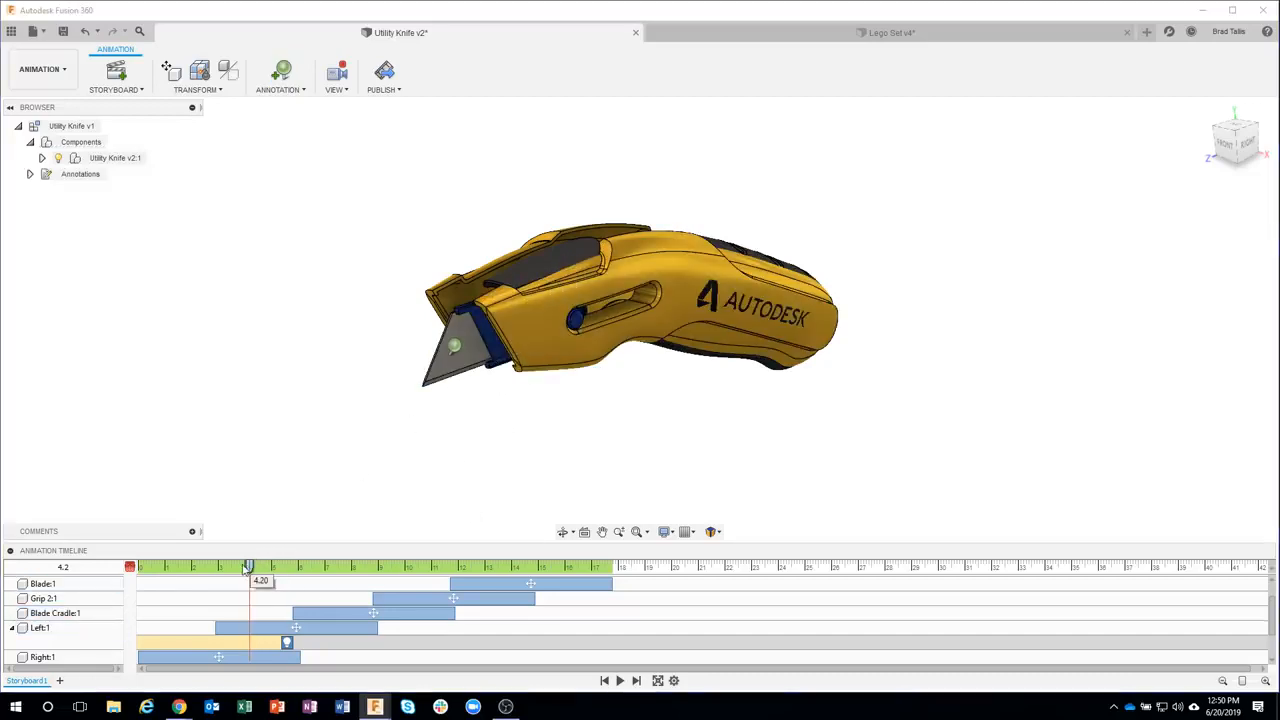
Scrub the playhead to about 15.3 s to review the callout in the exploded animation
{"action": "left_click_drag", "start_coordinate": [252, 566], "coordinate": [545, 560]}
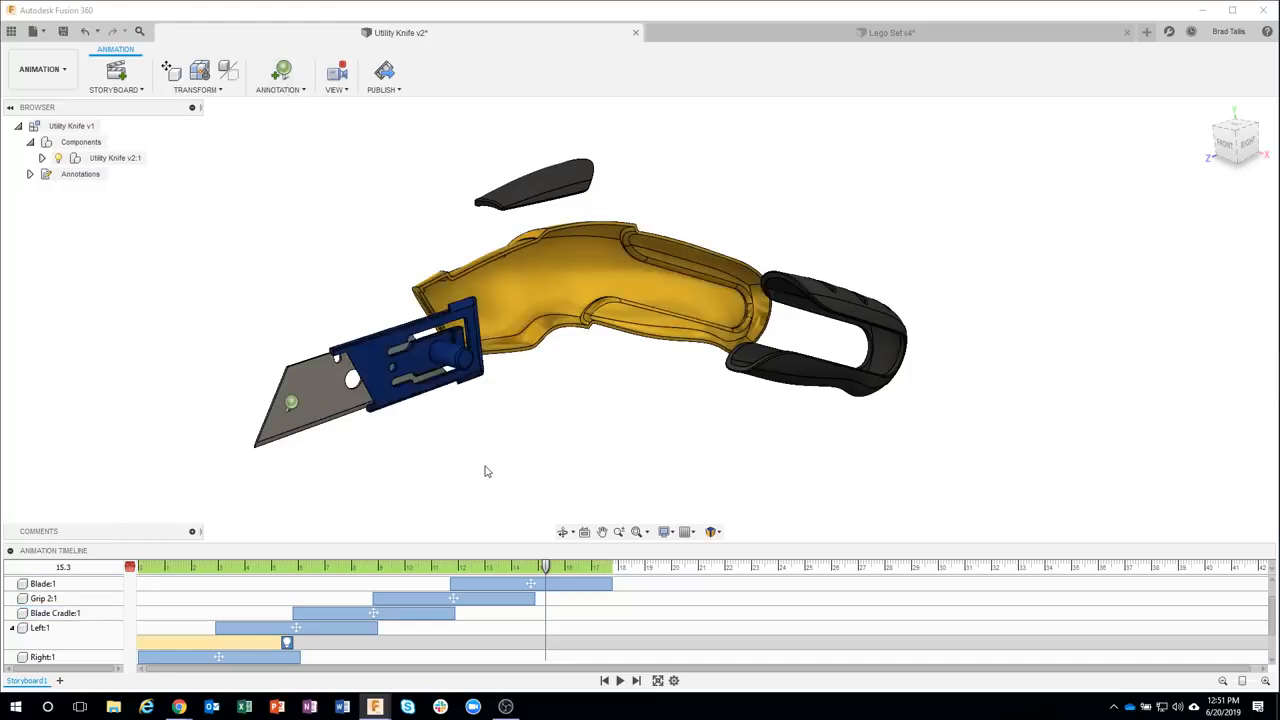
{"action": "left_click", "coordinate": [101, 637]}
Undo the last three actions, removing the callout
{"action": "left_click", "coordinate": [84, 33]}
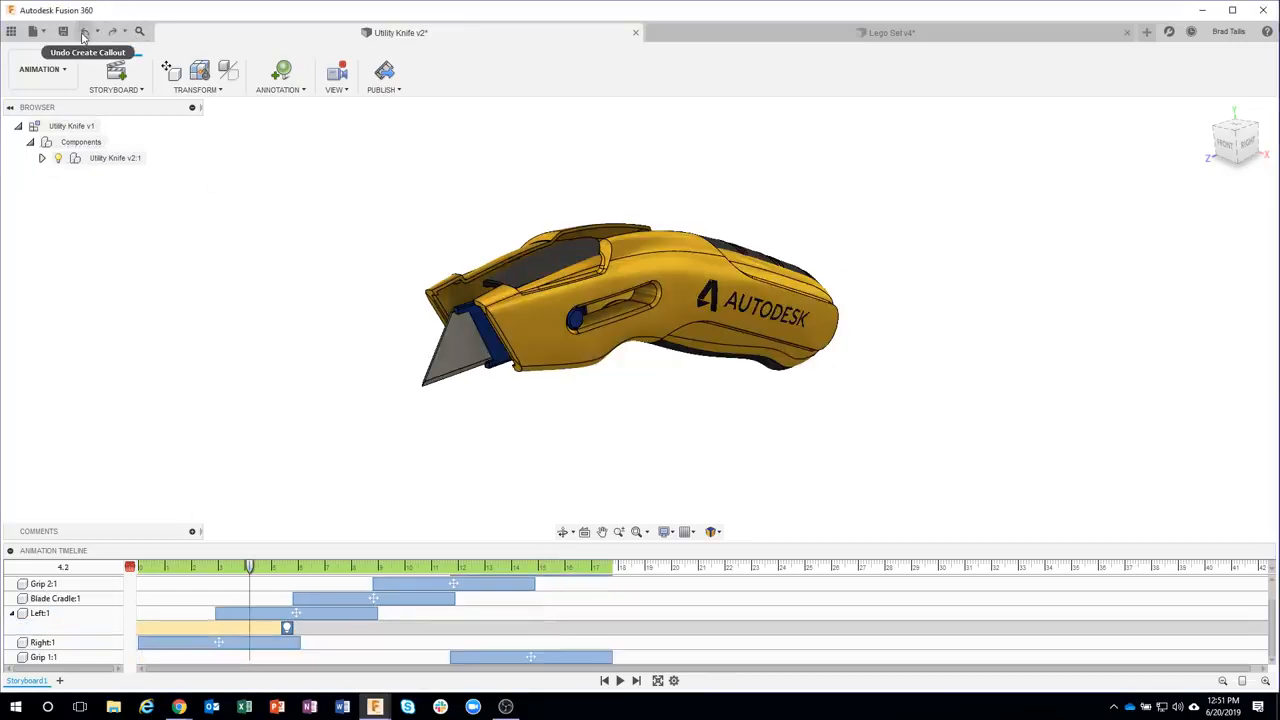
{"action": "left_click", "coordinate": [84, 33]}
{"action": "left_click", "coordinate": [84, 33]}
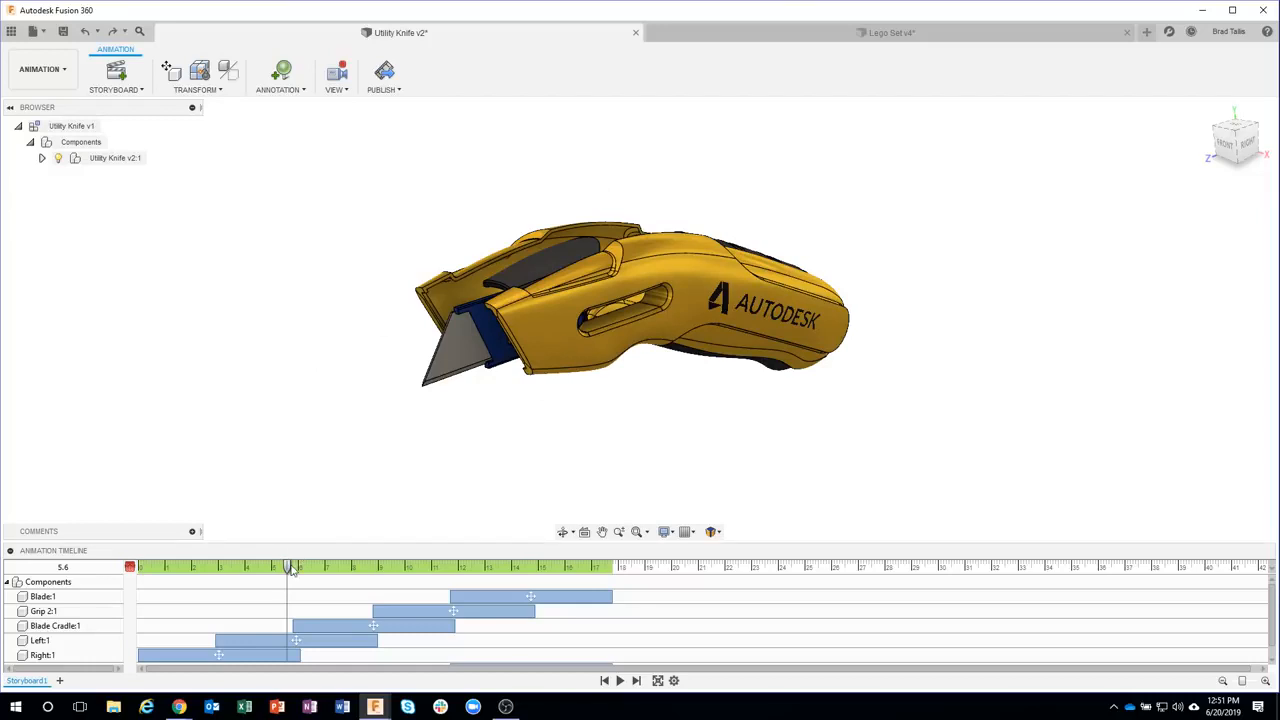
Move the playhead to about 7.9 s and save the Utility Knife design
{"action": "left_click_drag", "start_coordinate": [289, 567], "coordinate": [349, 567]}
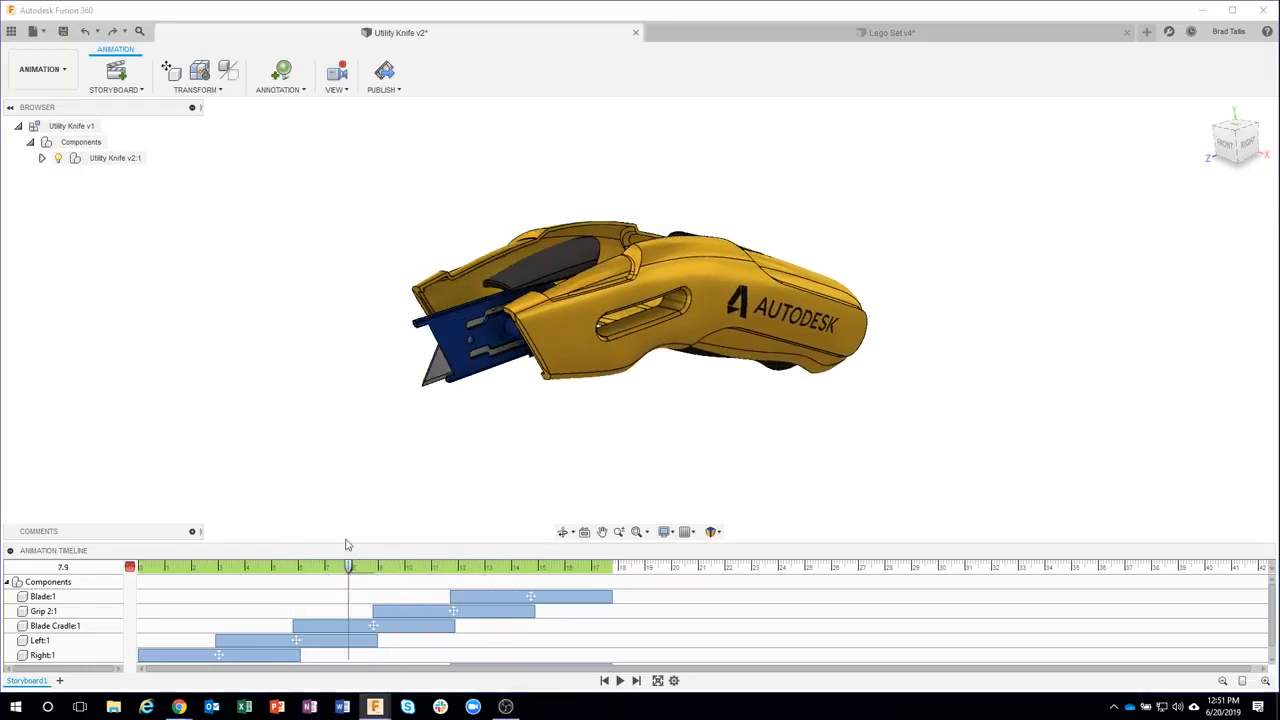
{"action": "left_click", "coordinate": [63, 32]}
{"action": "left_click", "coordinate": [647, 346]}
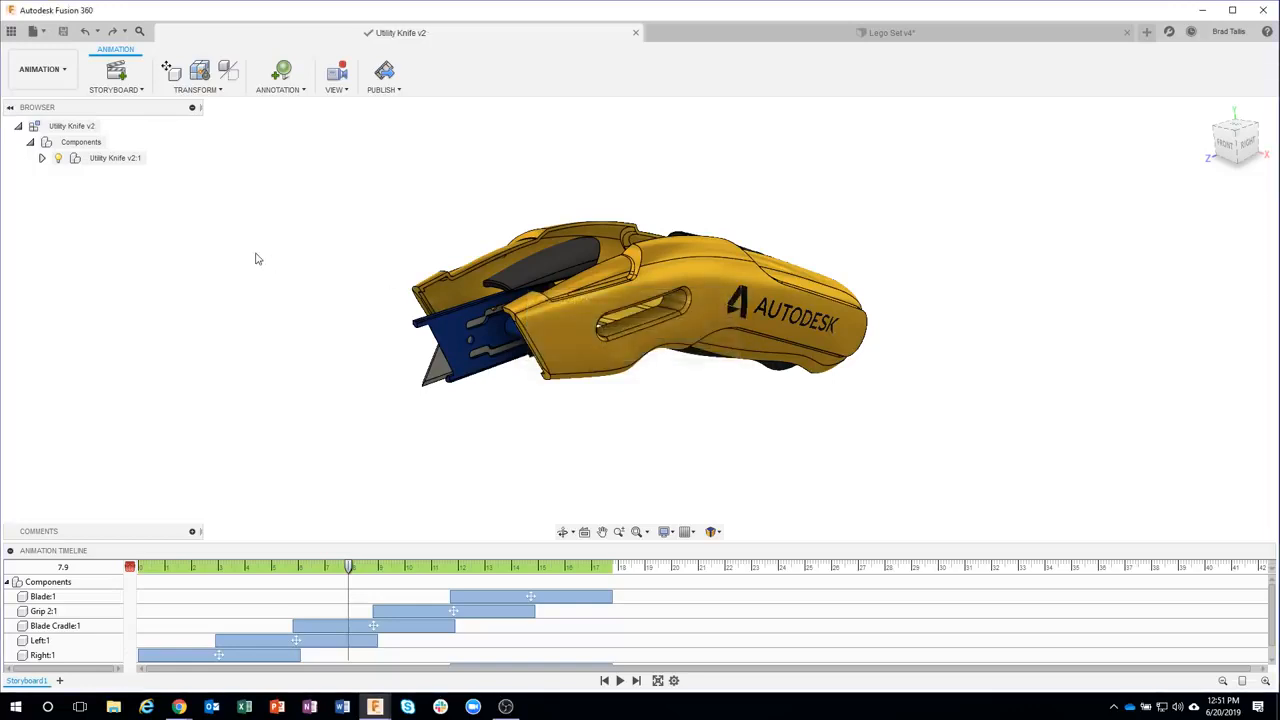
Publish a video of the current storyboard at the current document window size
{"action": "left_click", "coordinate": [386, 90]}
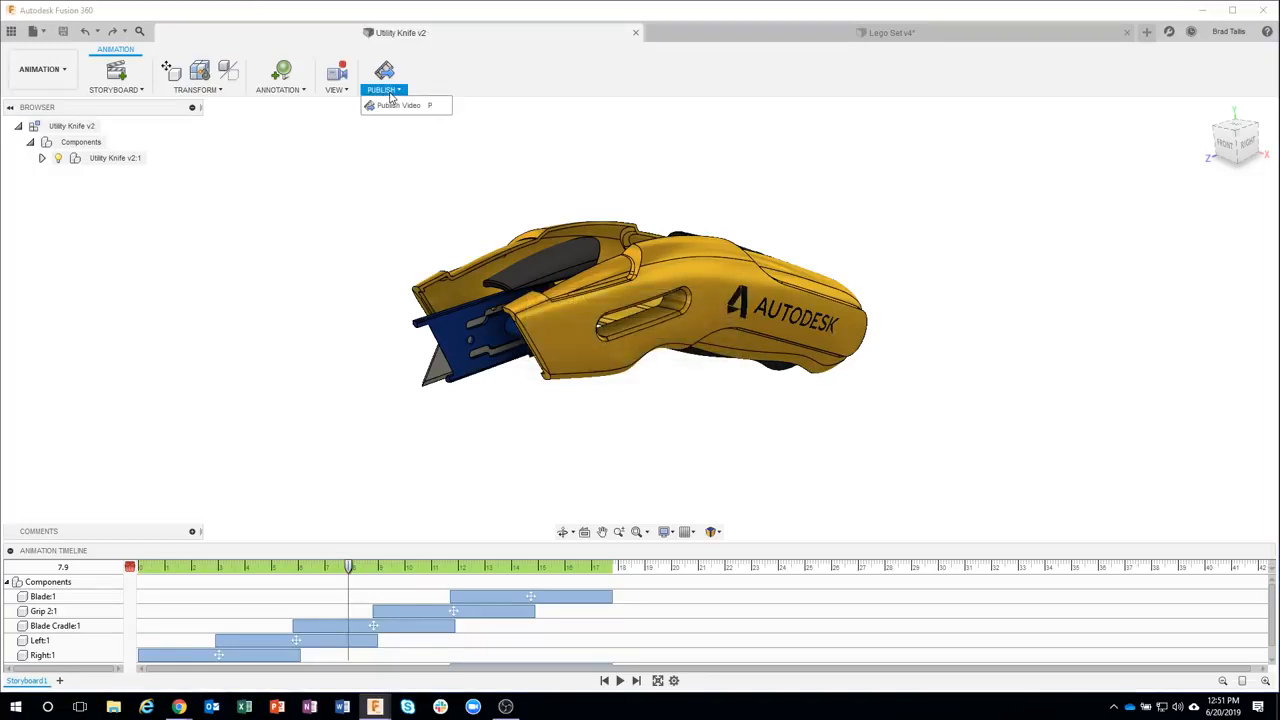
{"action": "left_click", "coordinate": [395, 106]}
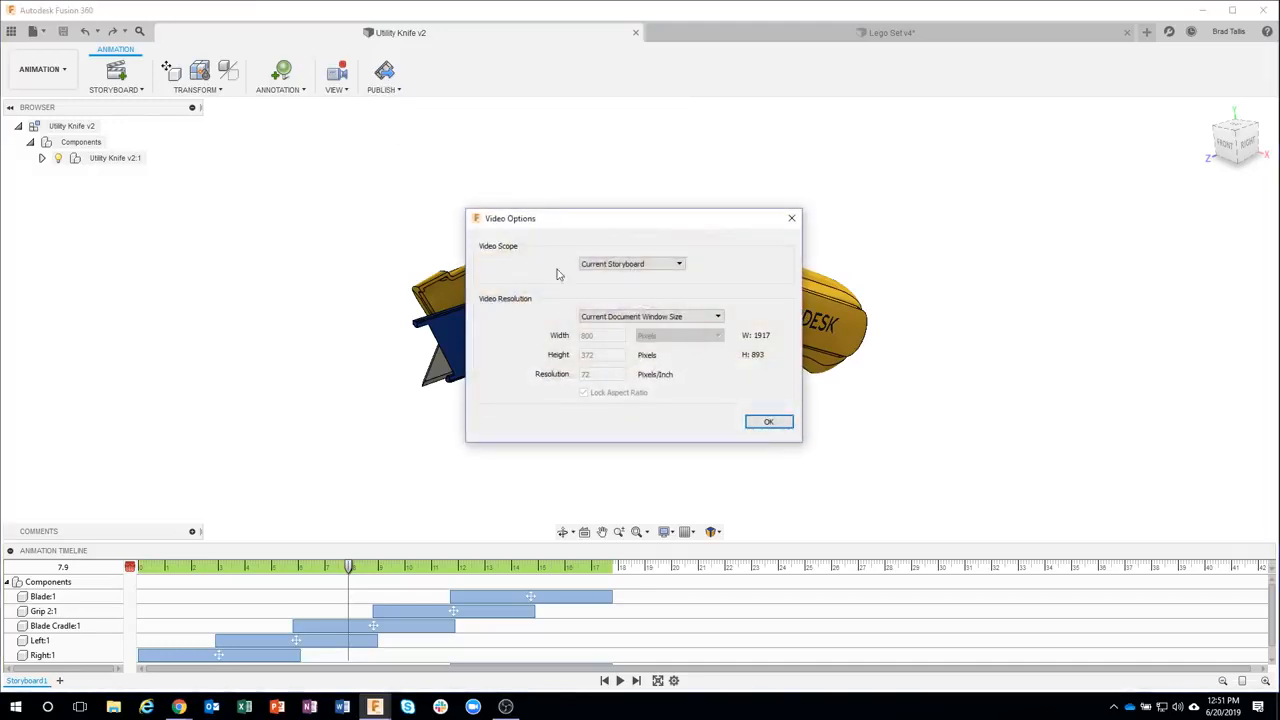
{"action": "left_click", "coordinate": [614, 266]}
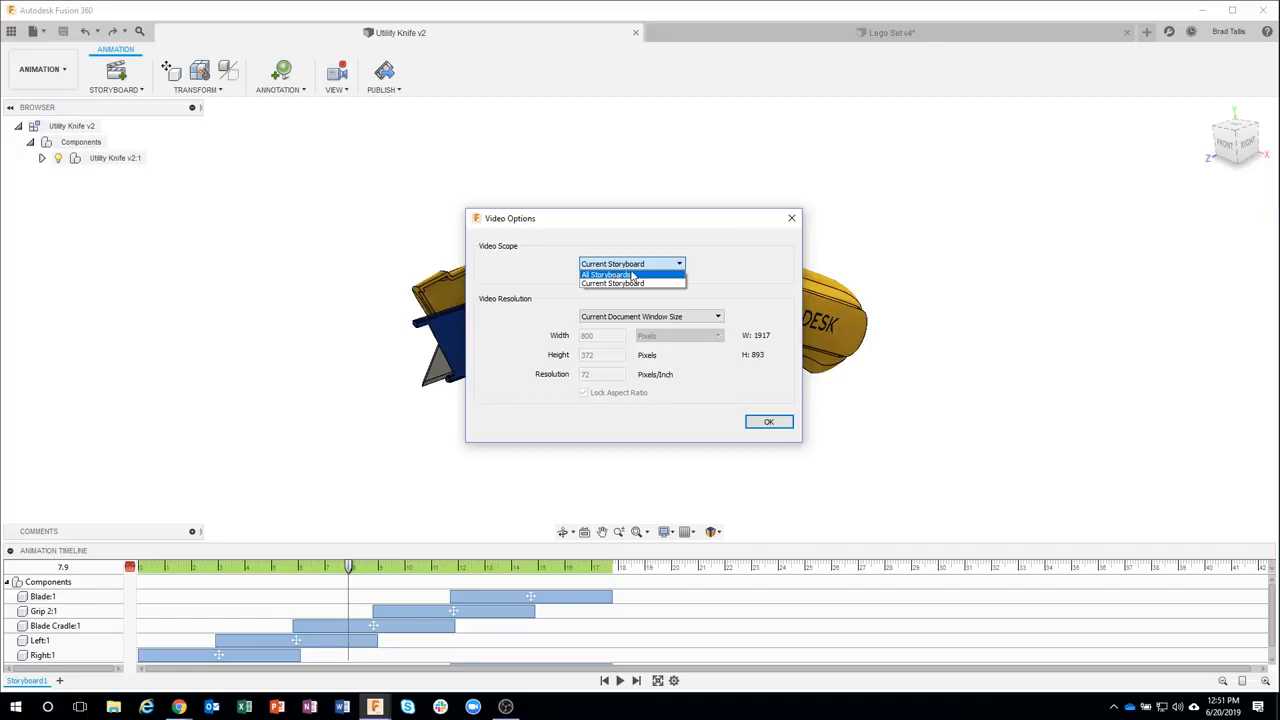
{"action": "left_click", "coordinate": [633, 265]}
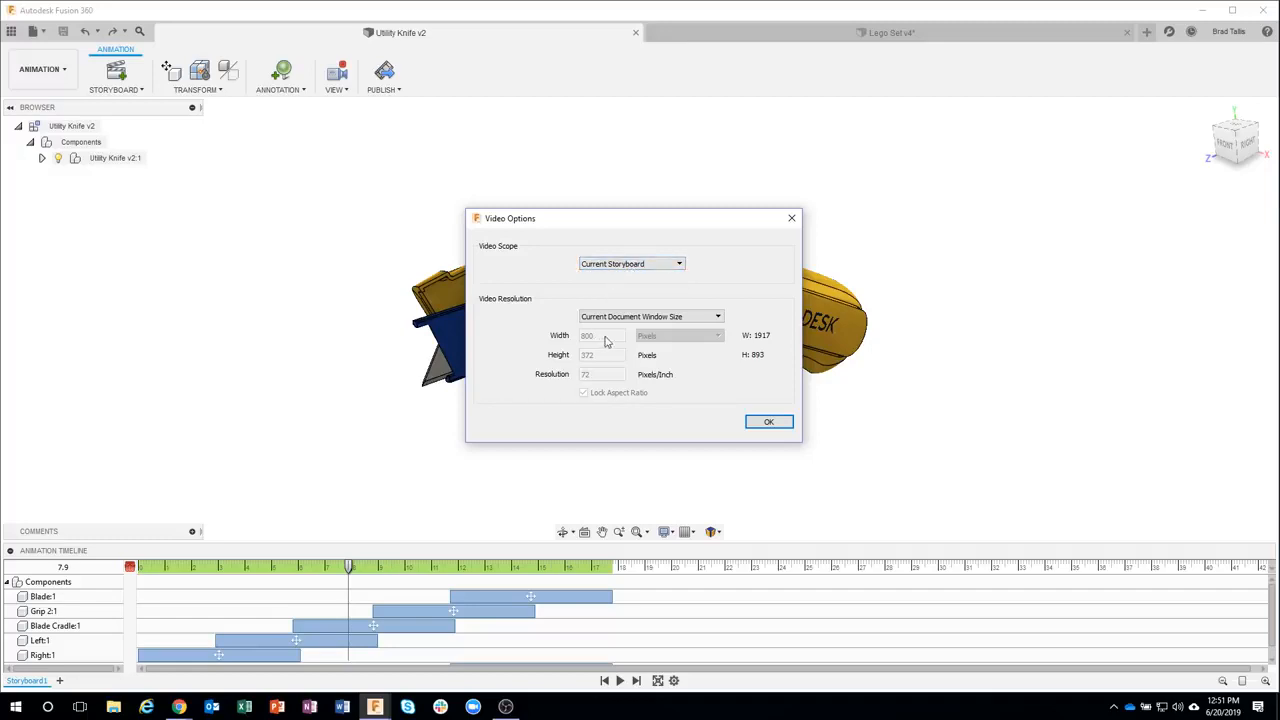
{"action": "left_click", "coordinate": [634, 318]}
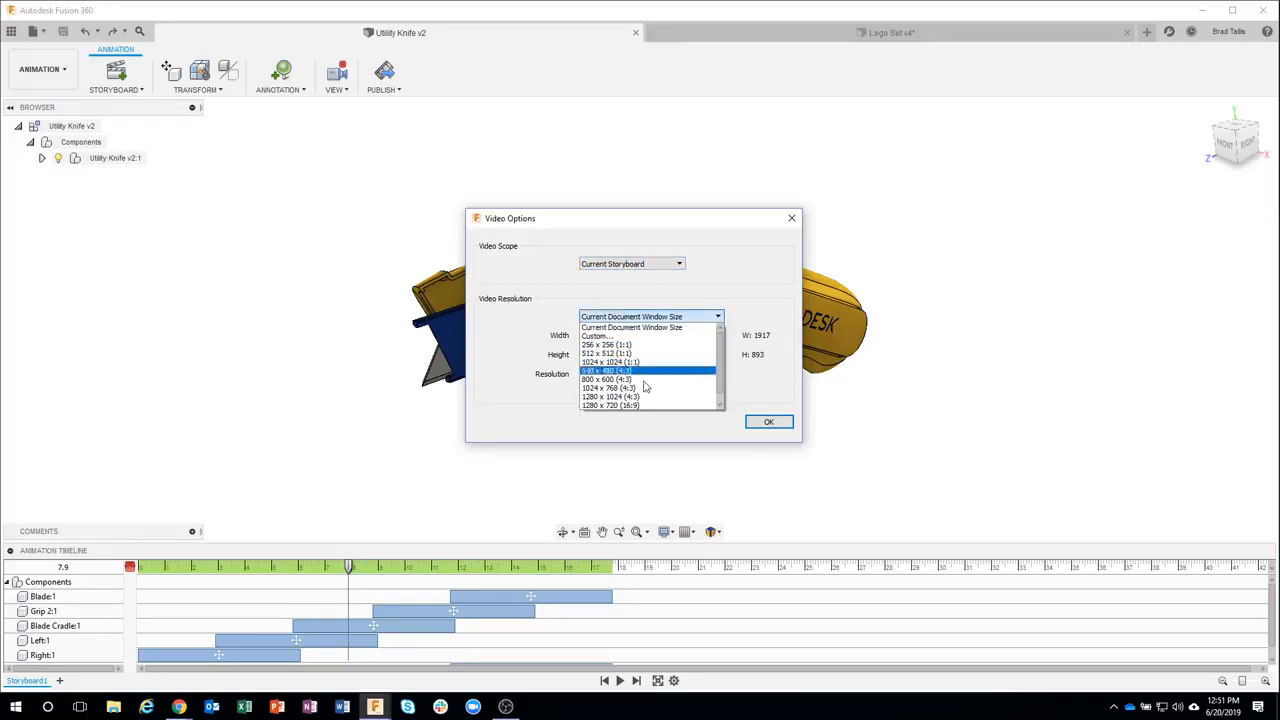
{"action": "left_click", "coordinate": [642, 316]}
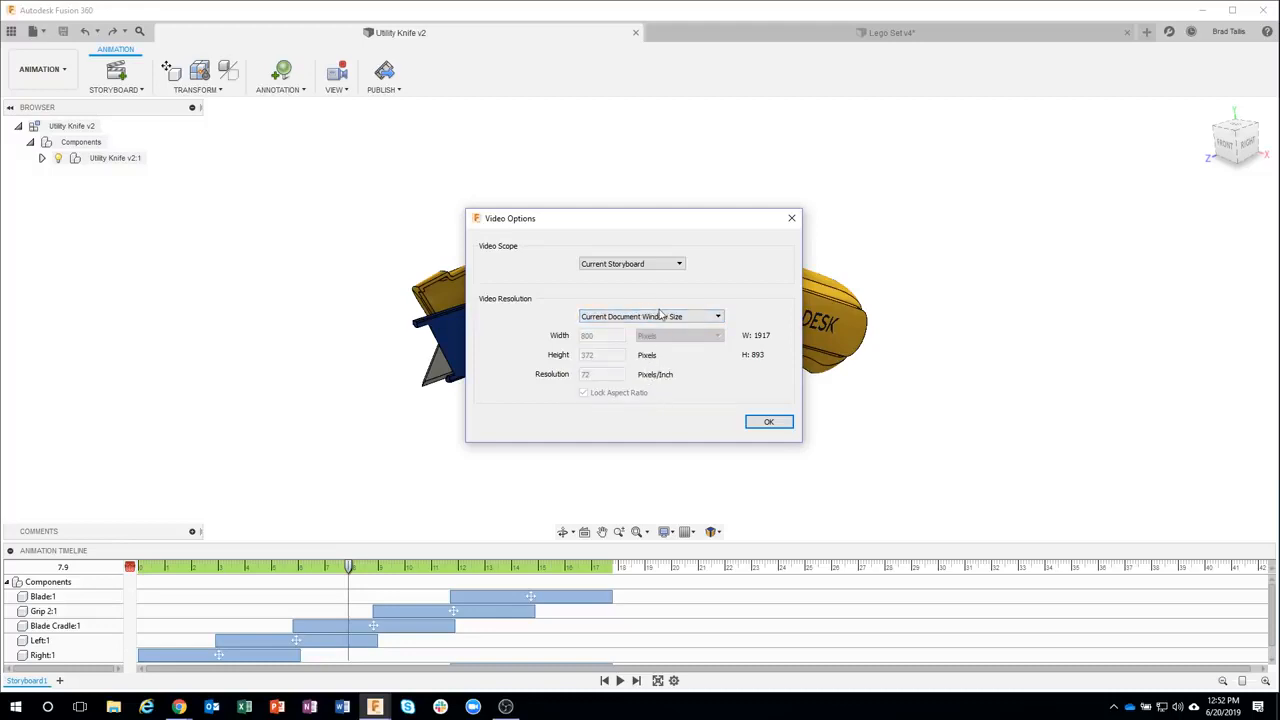
{"action": "left_click", "coordinate": [766, 421]}
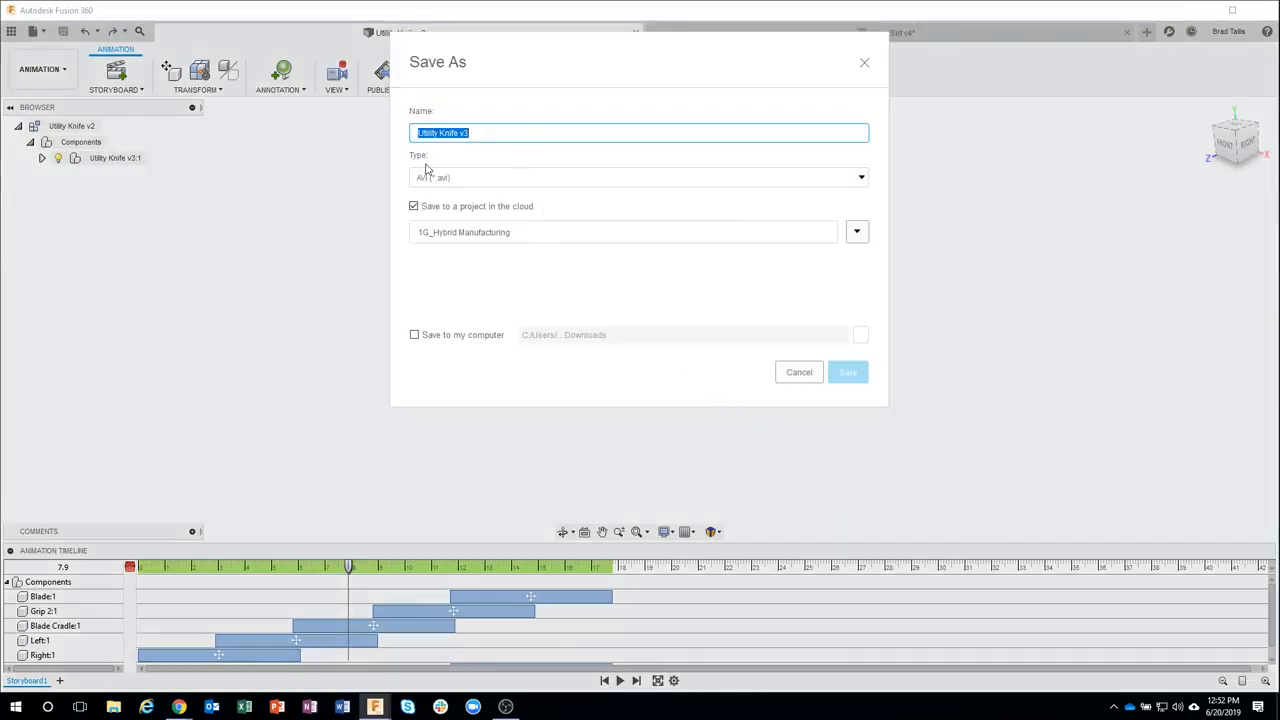
Save the Utility Knife v3 AVI video to a different cloud project and also to the computer's Downloads folder
{"action": "left_click", "coordinate": [854, 232]}
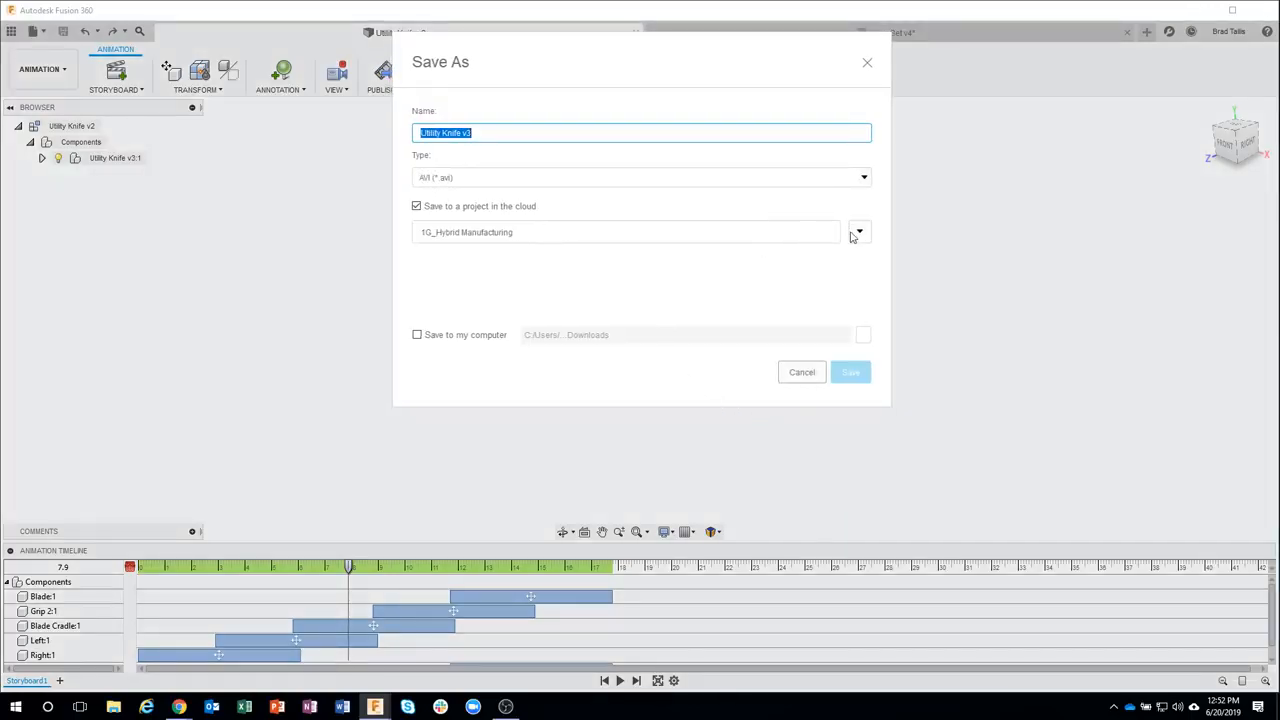
{"action": "left_click_drag", "start_coordinate": [522, 334], "coordinate": [525, 323]}
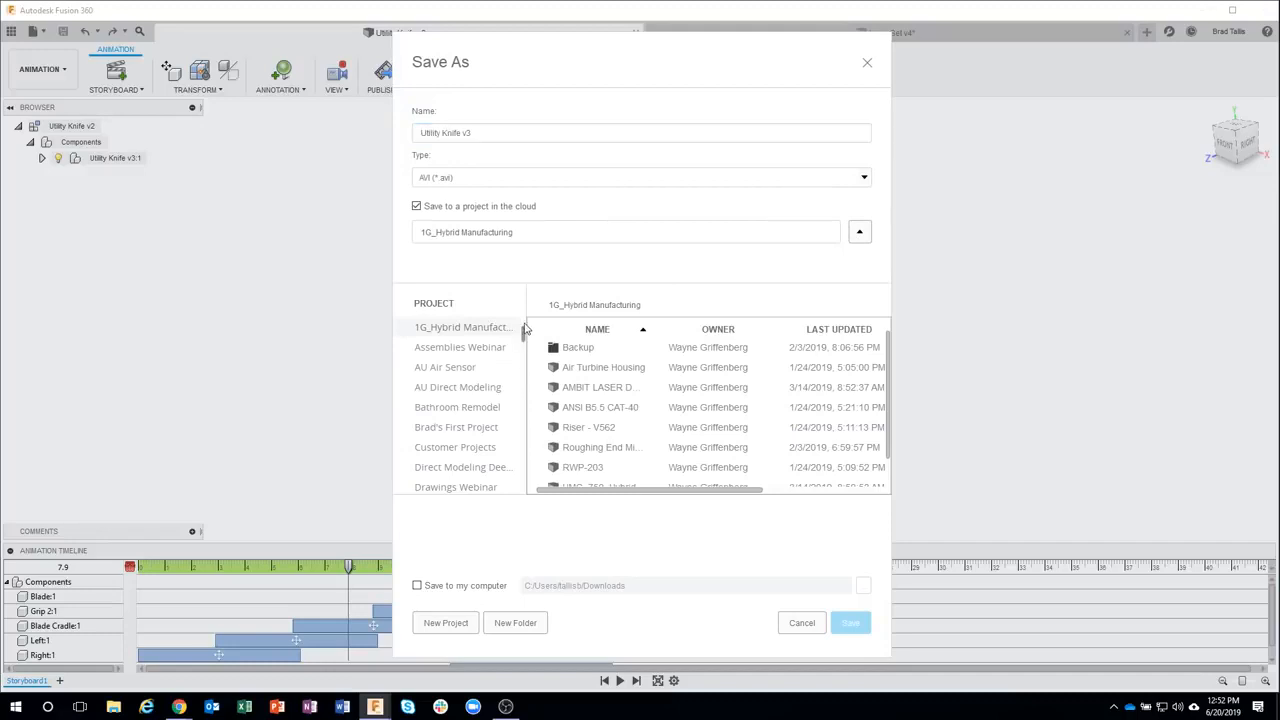
{"action": "left_click", "coordinate": [480, 429]}
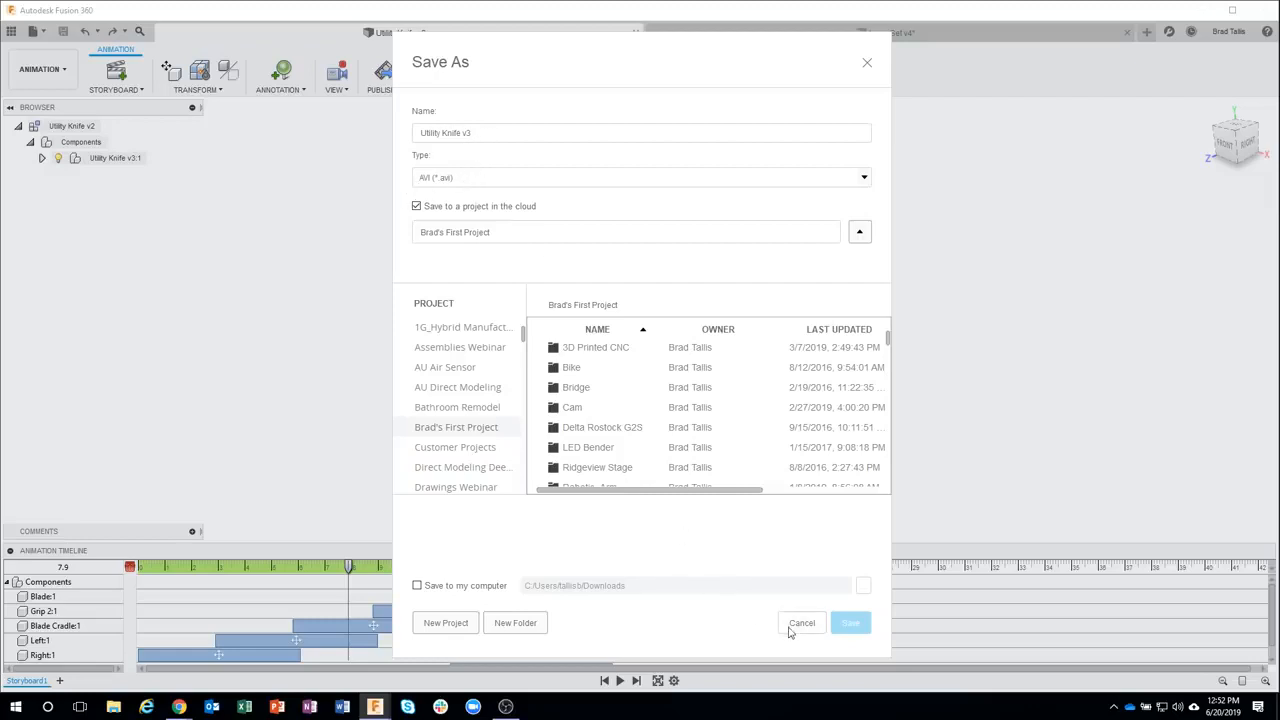
{"action": "left_click", "coordinate": [417, 585]}
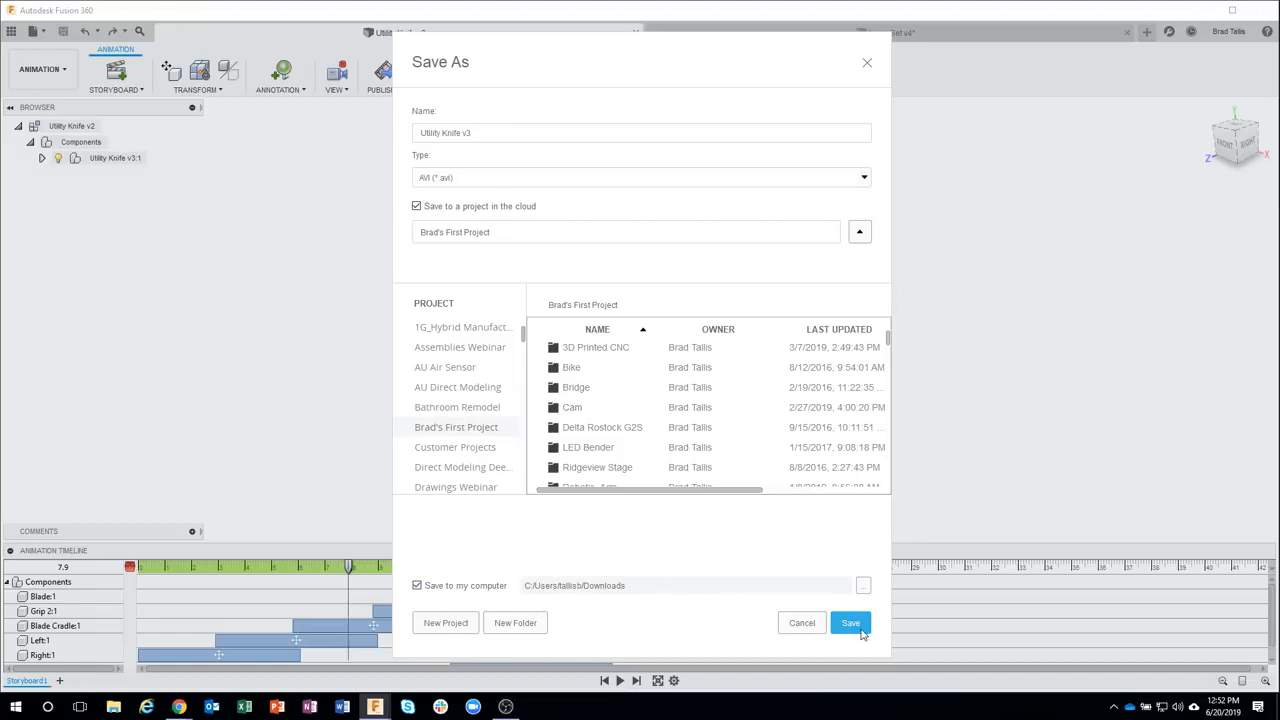
{"action": "left_click", "coordinate": [850, 622]}
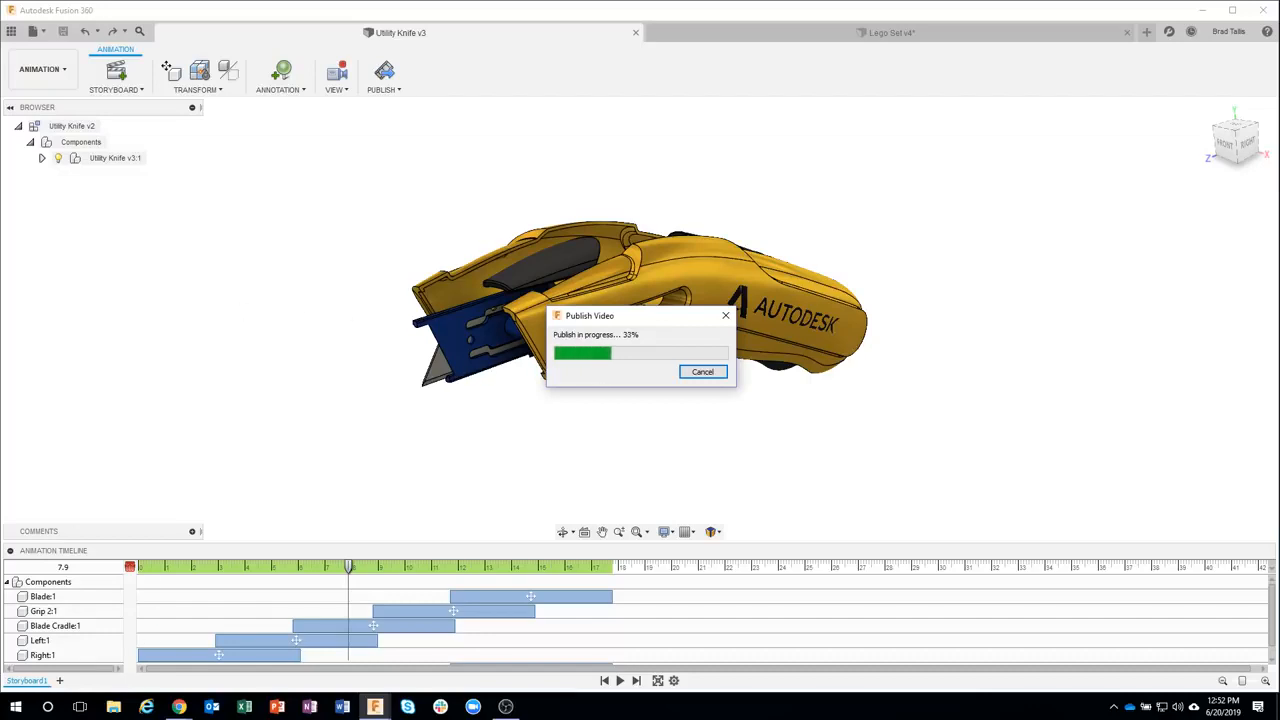
Switch to File Explorer, preview the Utility Knife v3 video in Downloads, and close the window
{"action": "key", "text": "alt+Tab"}
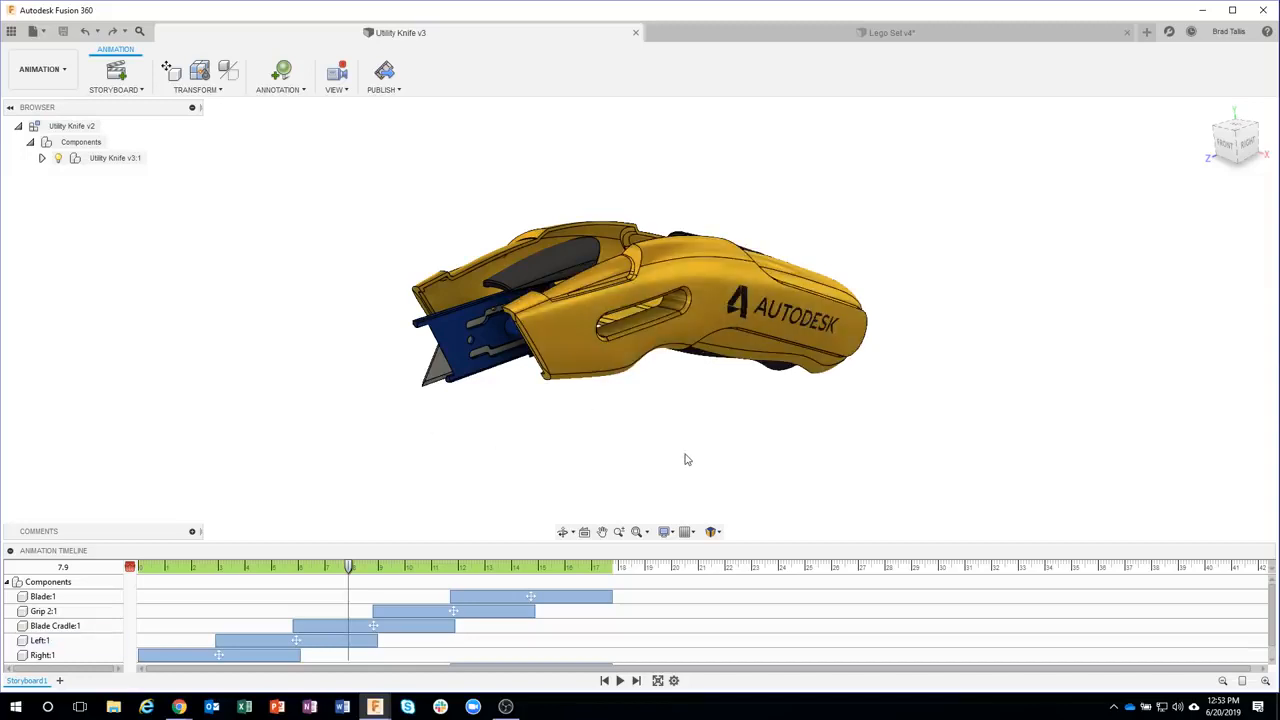
{"action": "left_click", "coordinate": [113, 706]}
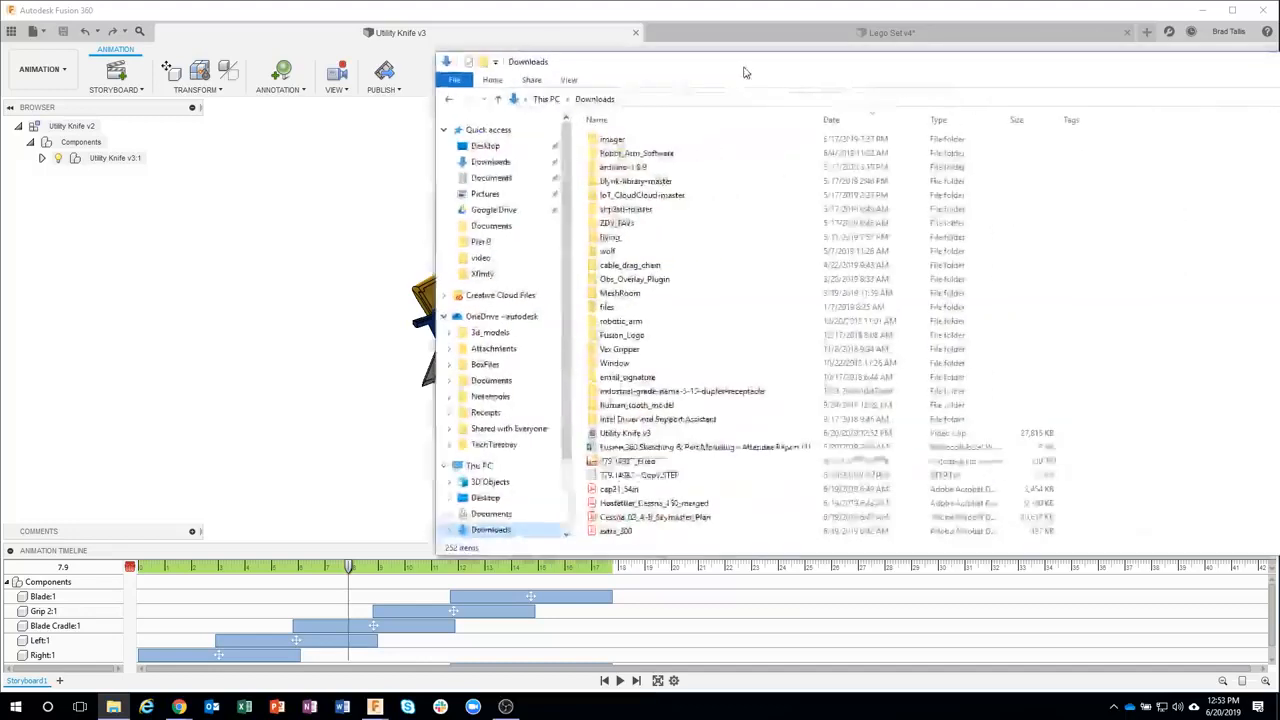
{"action": "left_click", "coordinate": [598, 437]}
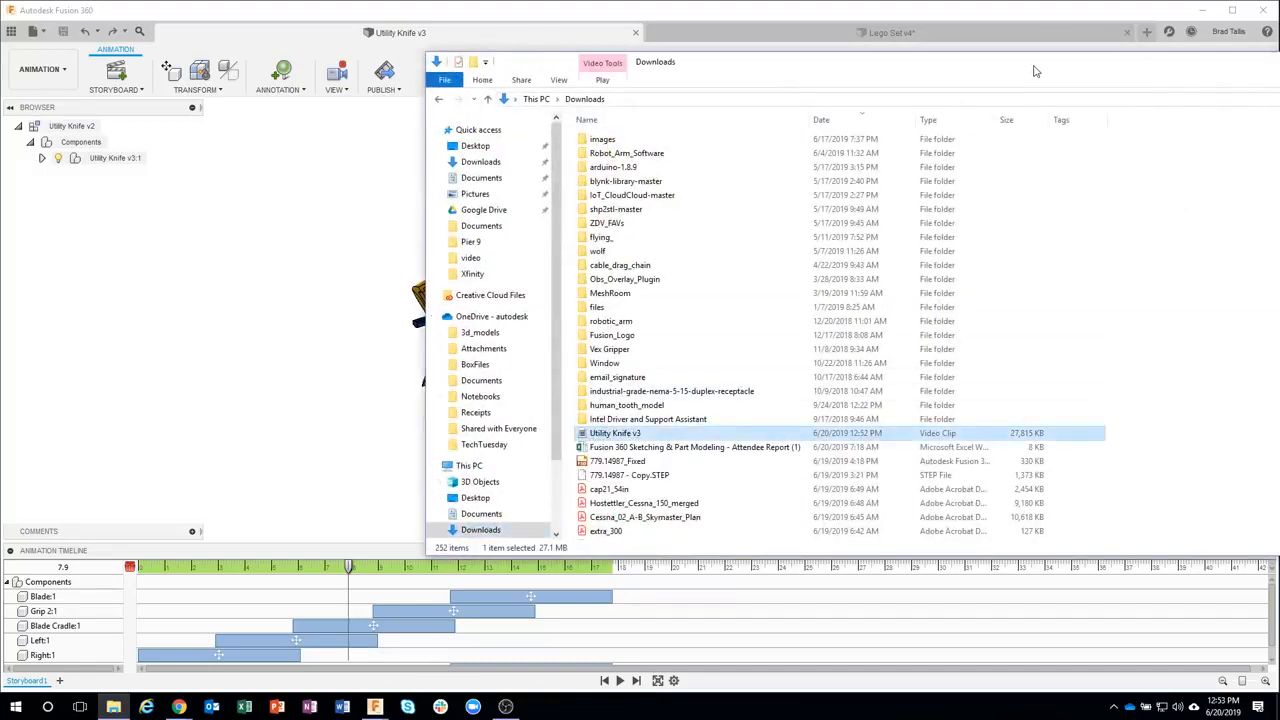
{"action": "left_click_drag", "start_coordinate": [1036, 71], "coordinate": [615, 77]}
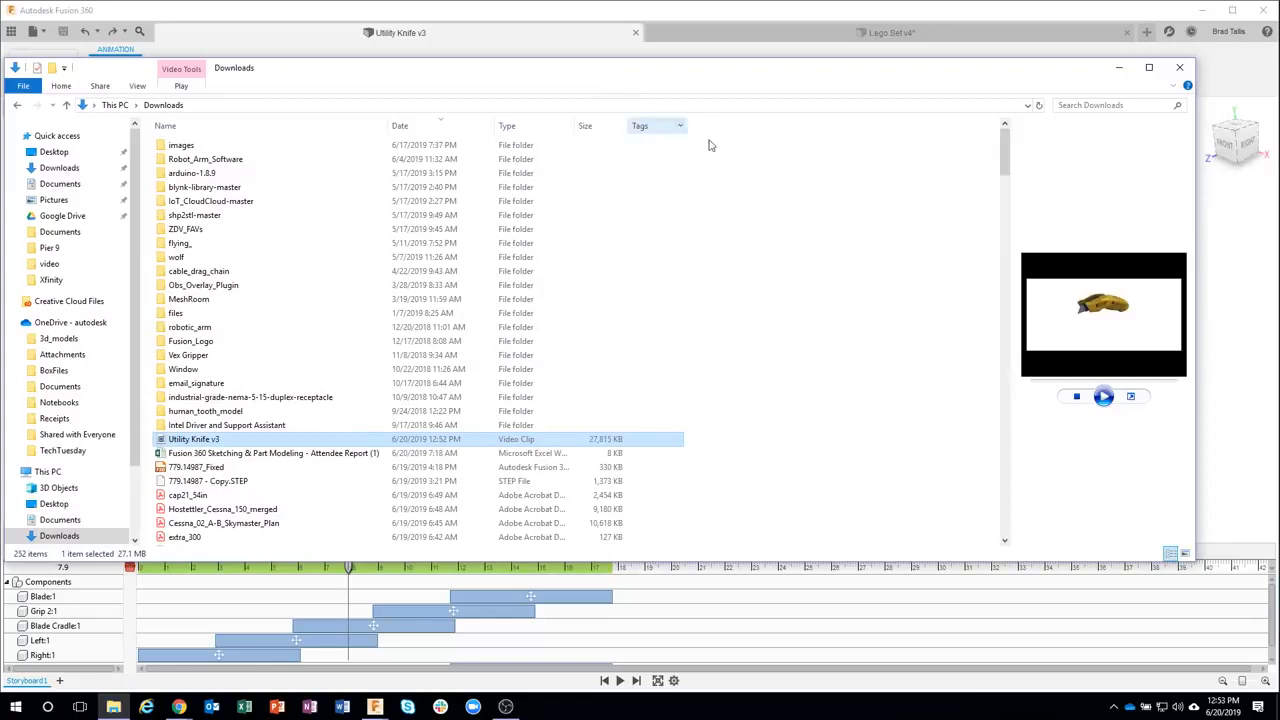
{"action": "left_click", "coordinate": [1104, 397]}
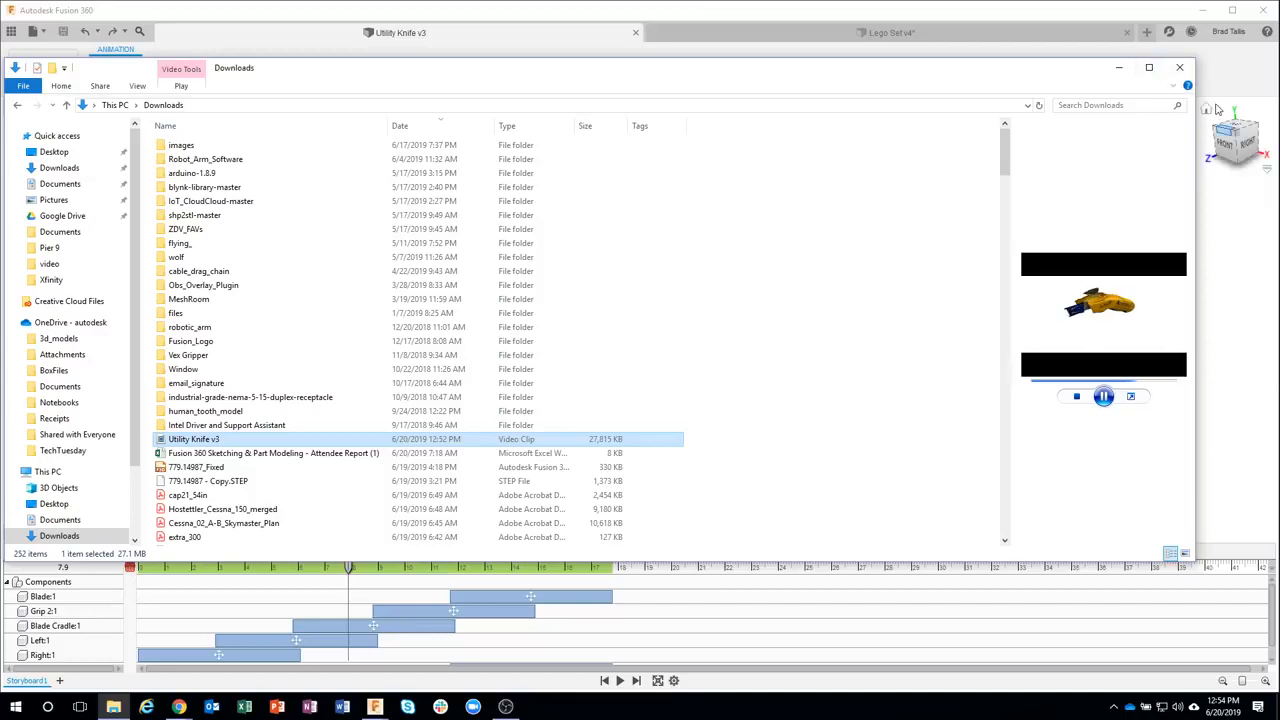
{"action": "left_click", "coordinate": [1181, 68]}
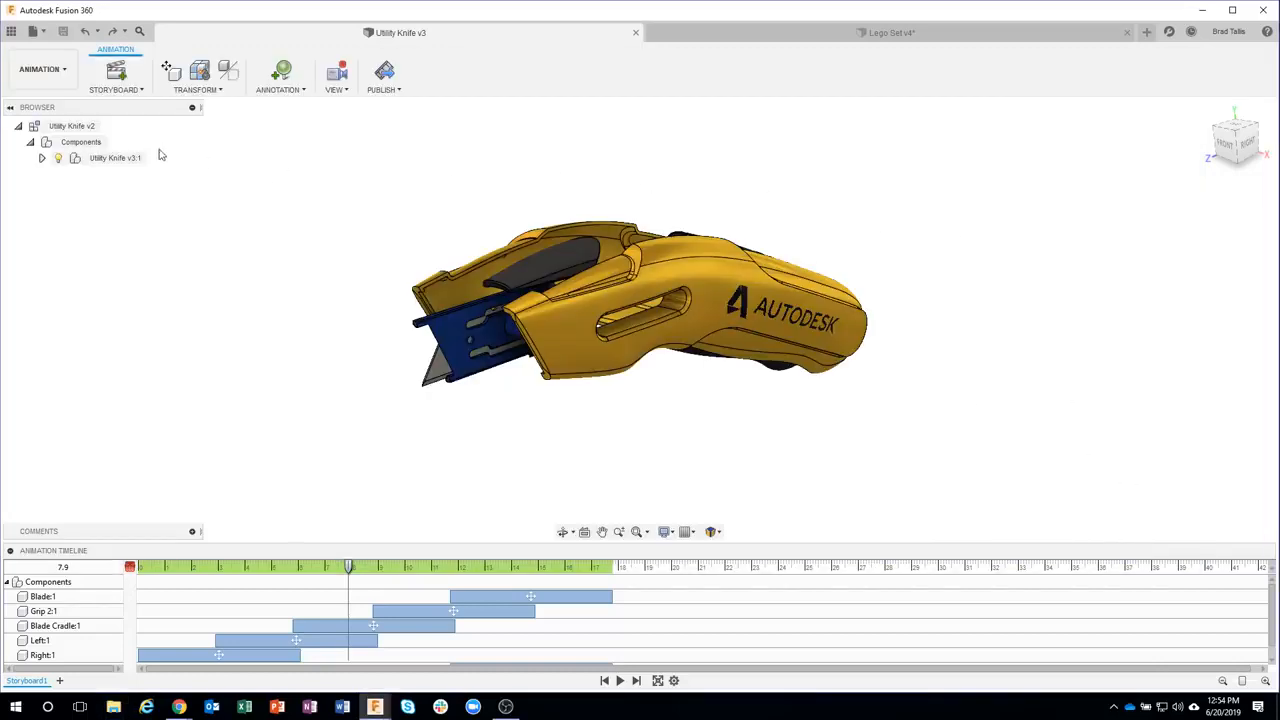
Start a new drawing from the animation, using Storyboard1 as the reference
{"action": "left_click", "coordinate": [50, 78]}
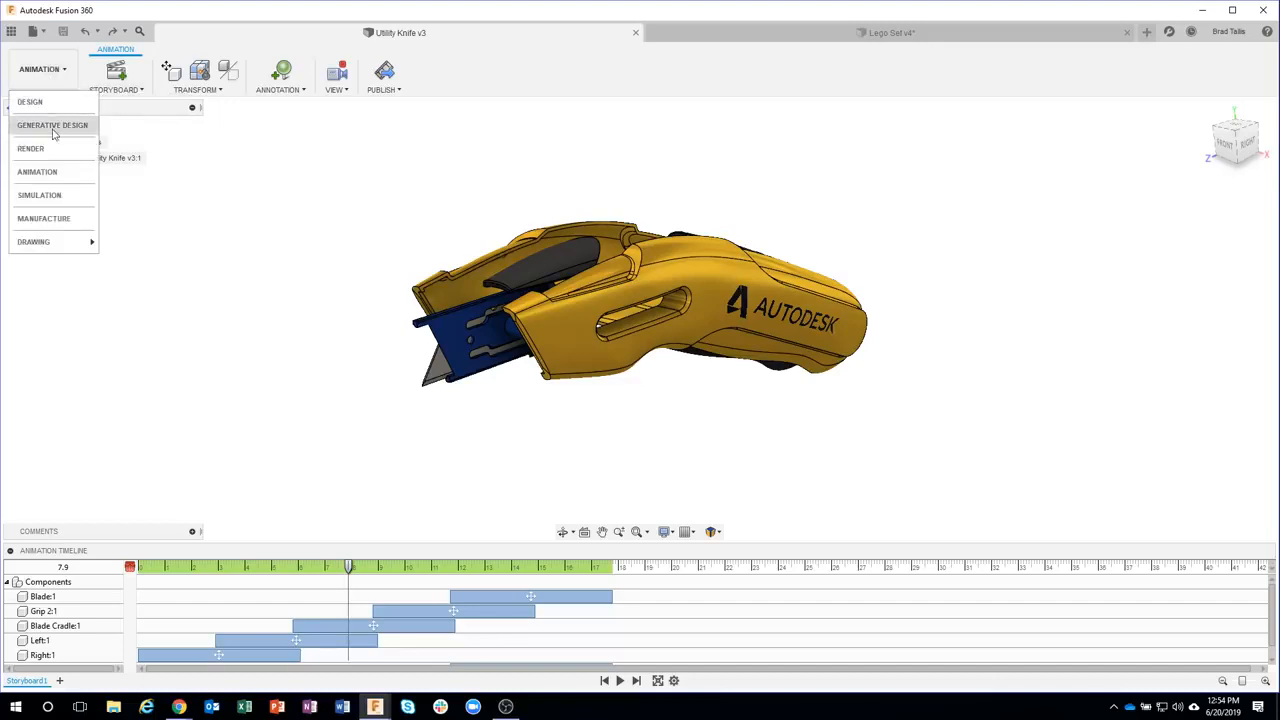
{"action": "mouse_move", "coordinate": [50, 248]}
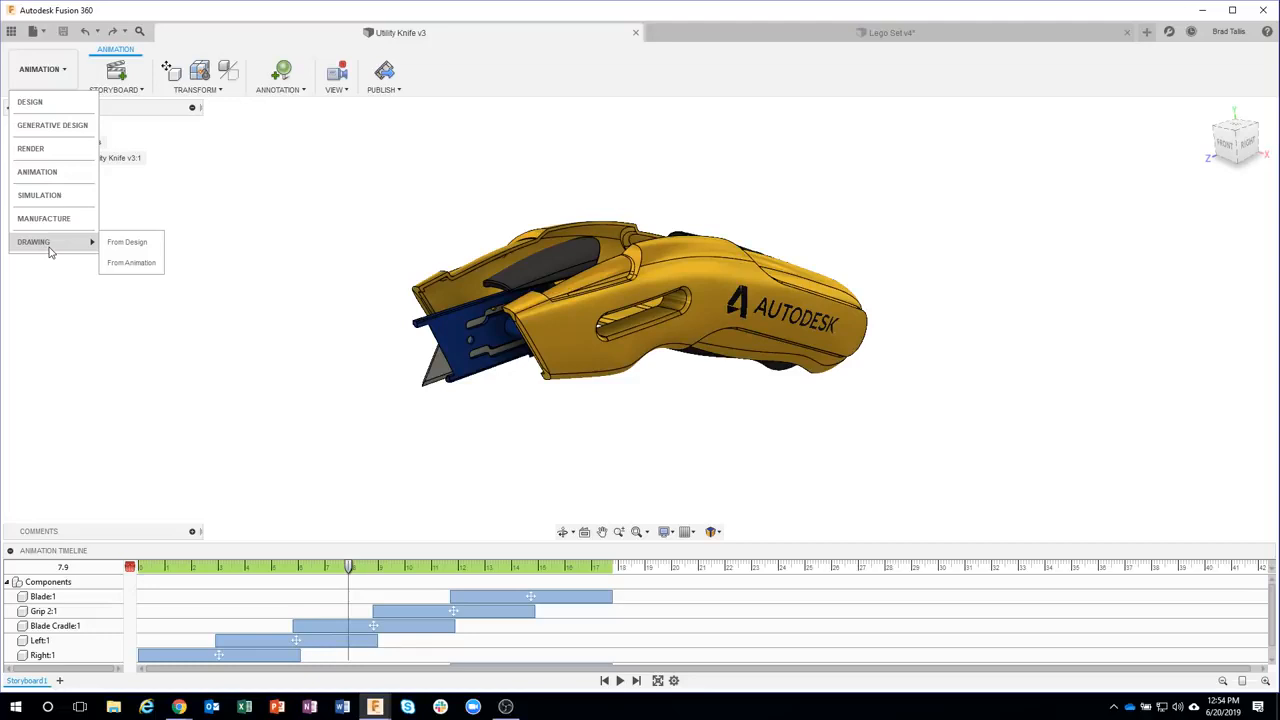
{"action": "left_click", "coordinate": [138, 266]}
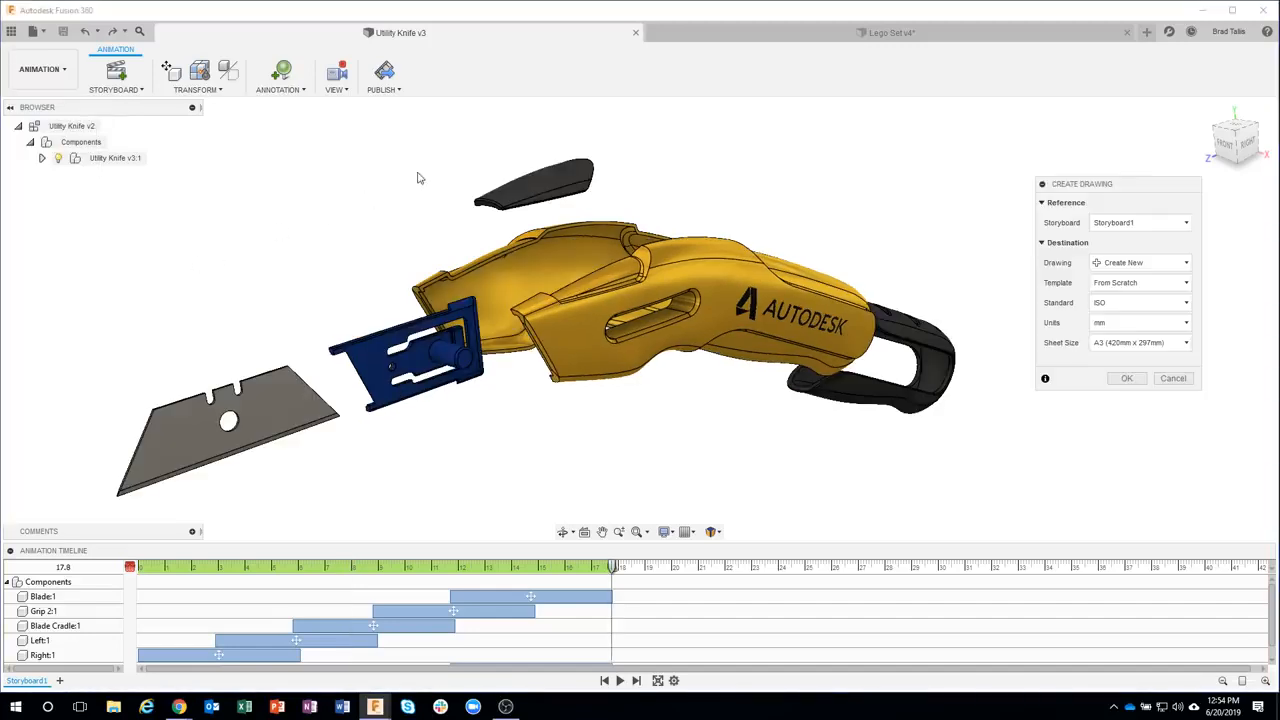
{"action": "left_click", "coordinate": [1117, 221]}
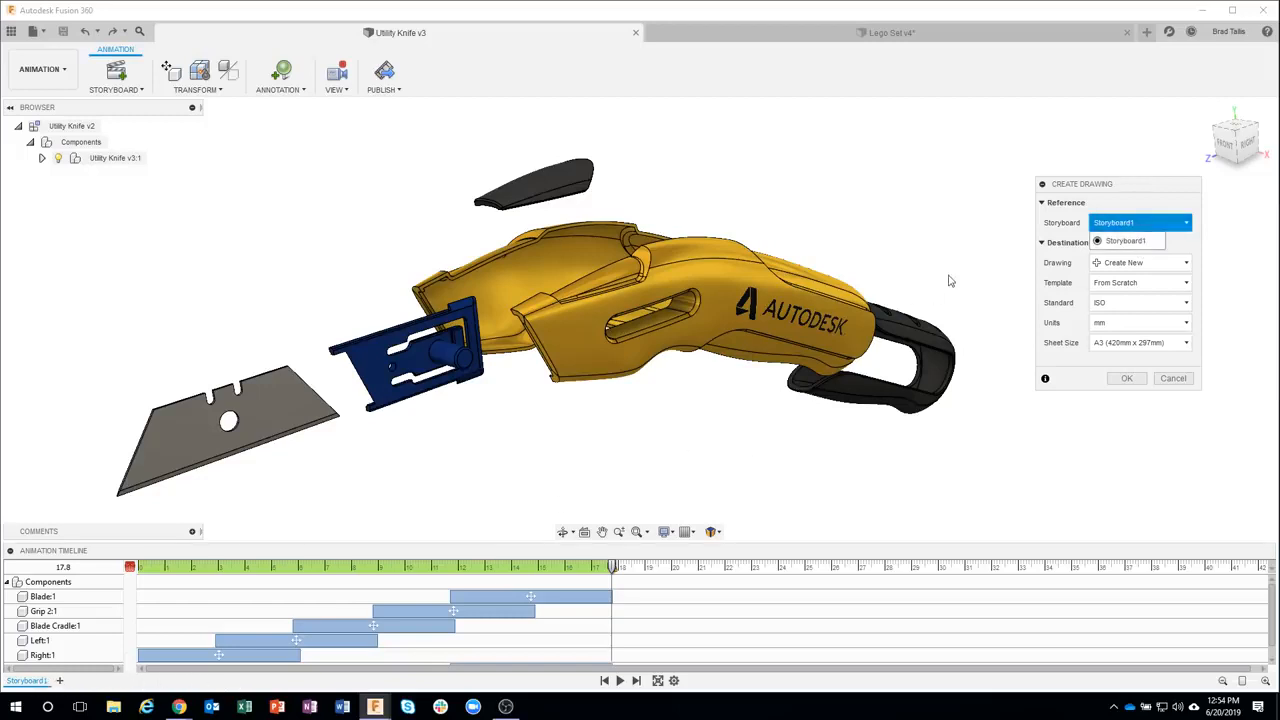
{"action": "left_click", "coordinate": [1133, 226]}
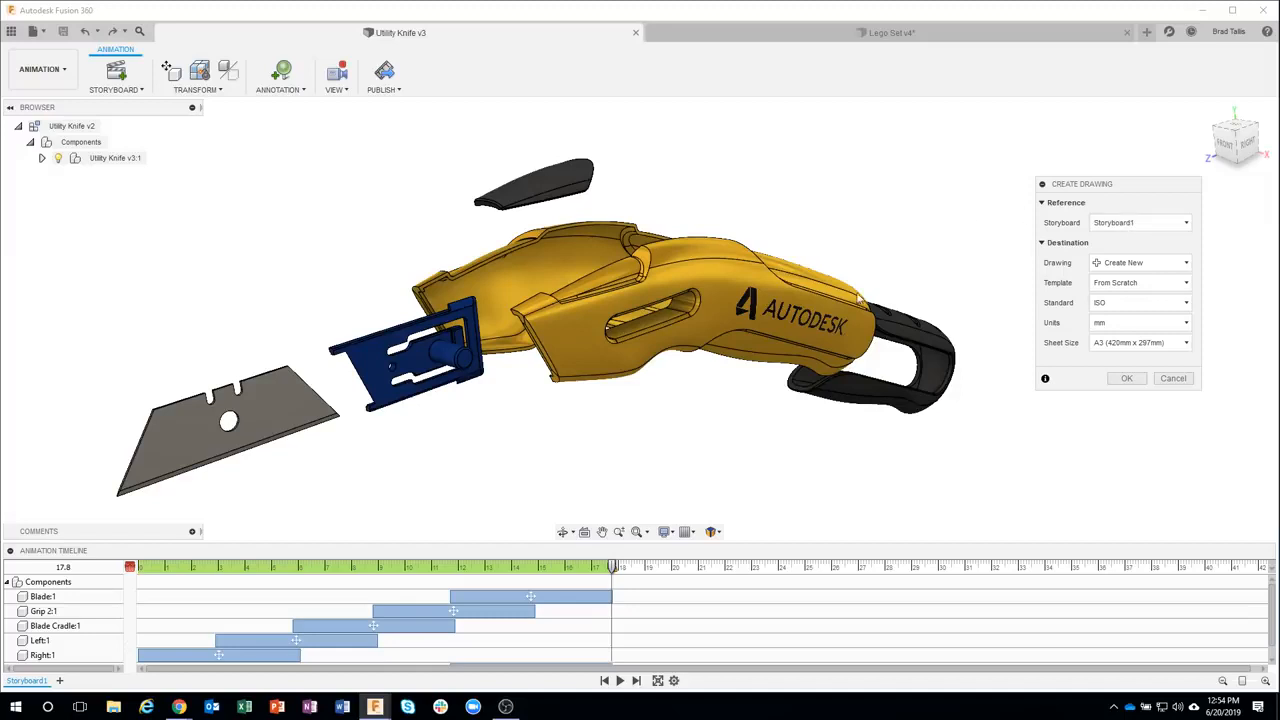
Set the drawing standard to ASME and the sheet size to C (22in x 17in), and create the drawing
{"action": "left_click", "coordinate": [1146, 301]}
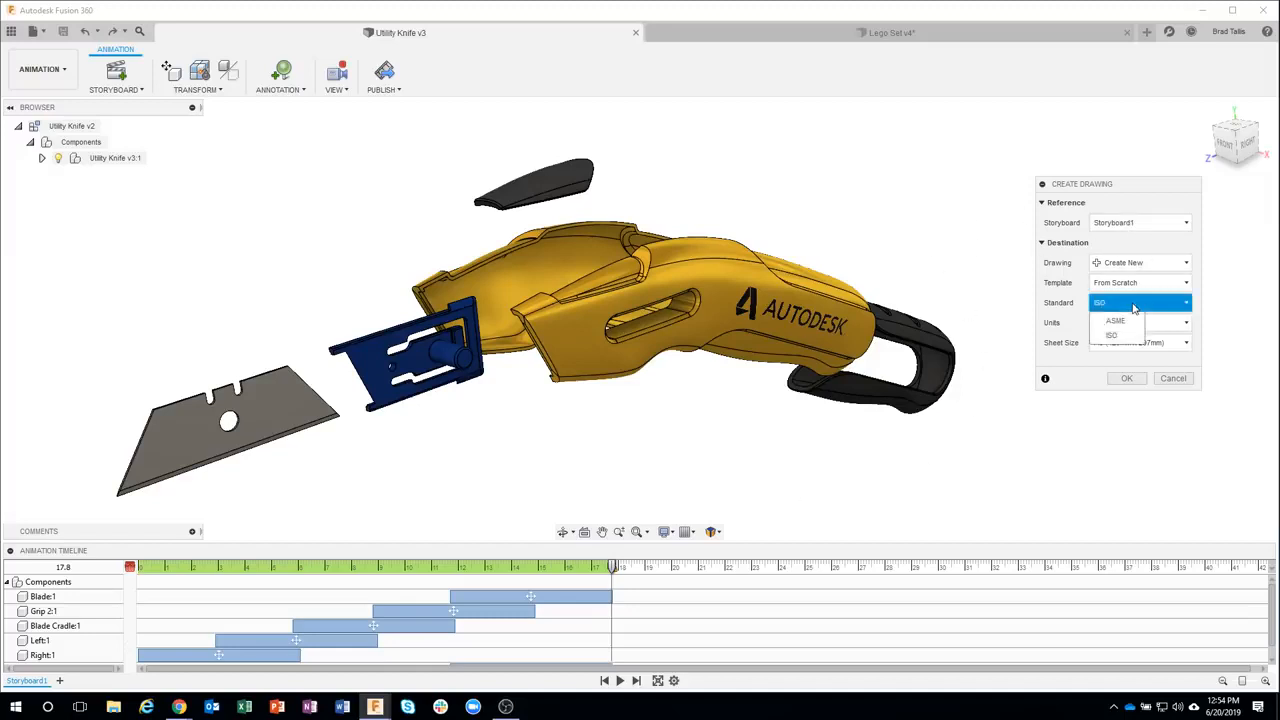
{"action": "left_click", "coordinate": [1131, 318]}
{"action": "left_click", "coordinate": [1130, 323]}
{"action": "left_click", "coordinate": [1121, 344]}
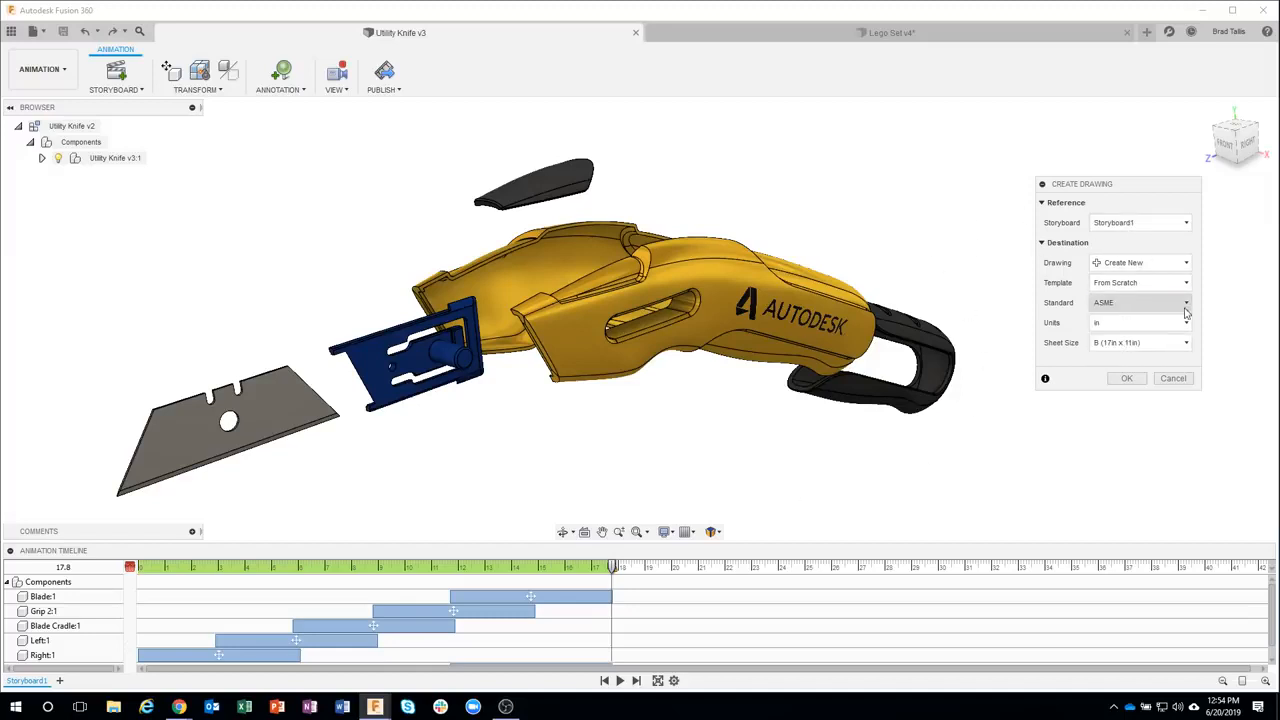
{"action": "left_click", "coordinate": [1140, 343]}
{"action": "left_click", "coordinate": [1126, 406]}
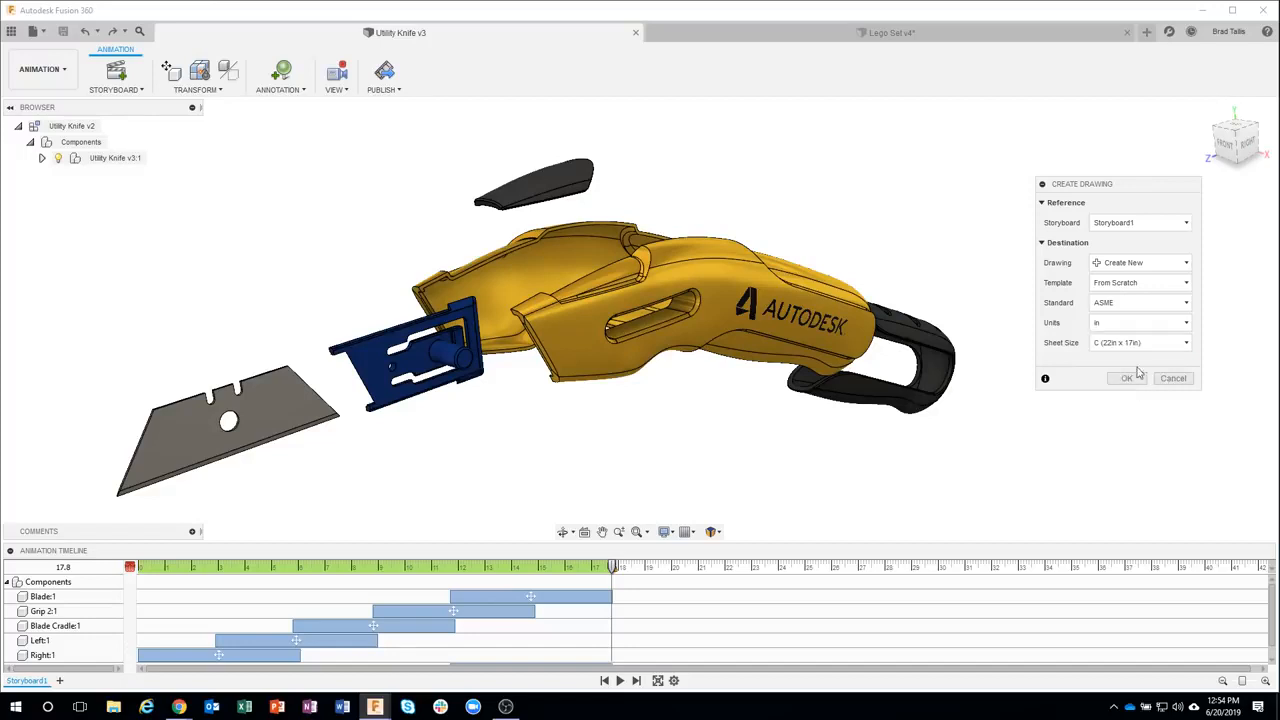
{"action": "left_click", "coordinate": [1127, 379]}
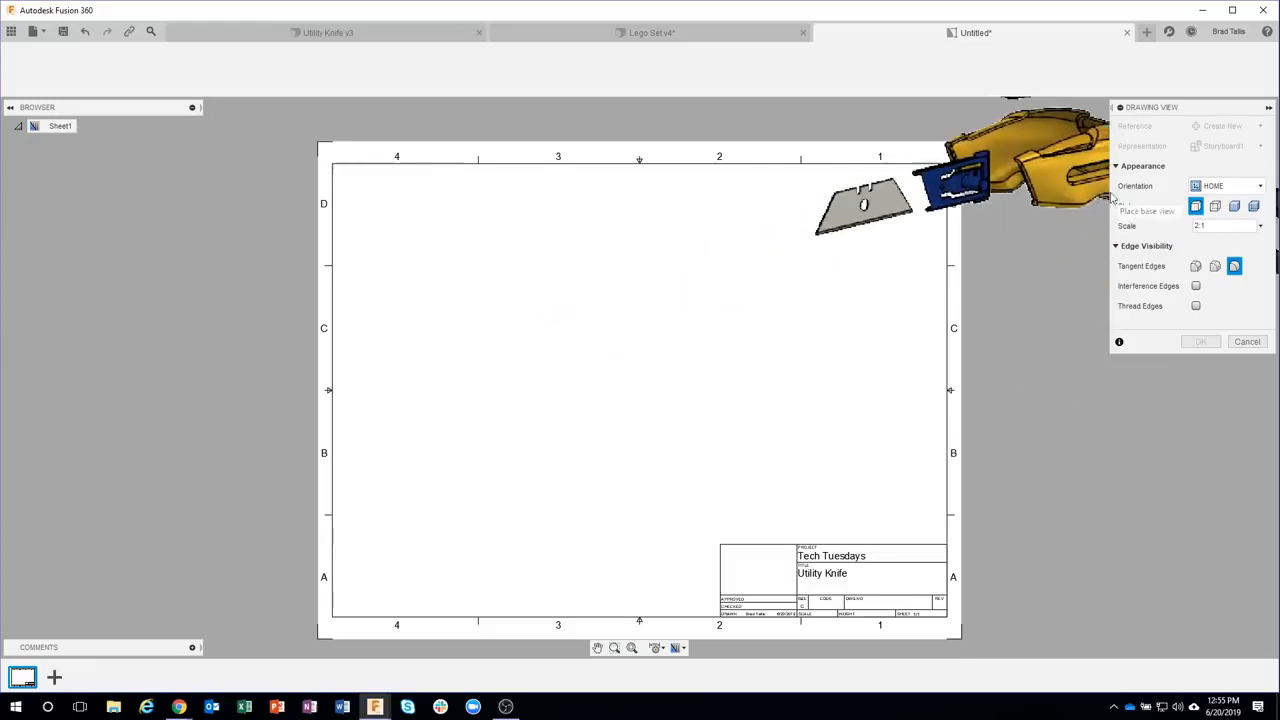
Try the FRONT and RIGHT orientations for the base view before returning to HOME
{"action": "left_click", "coordinate": [1262, 190]}
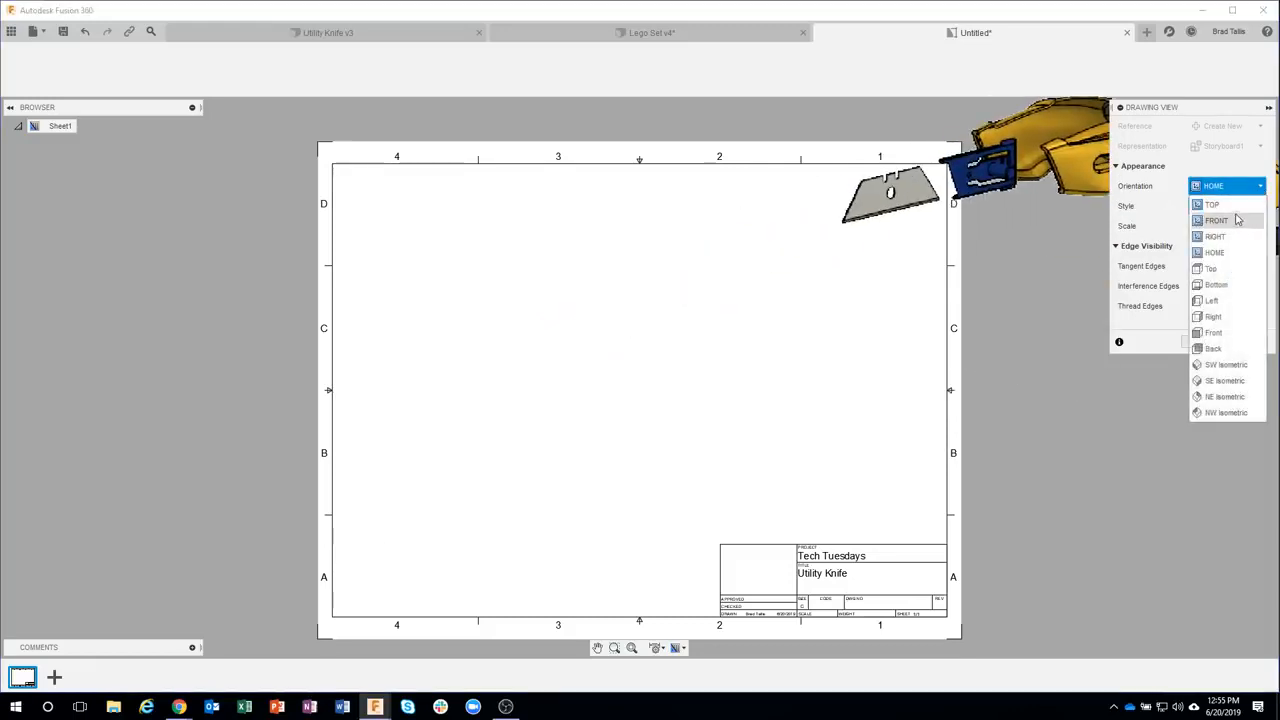
{"action": "left_click", "coordinate": [1222, 205]}
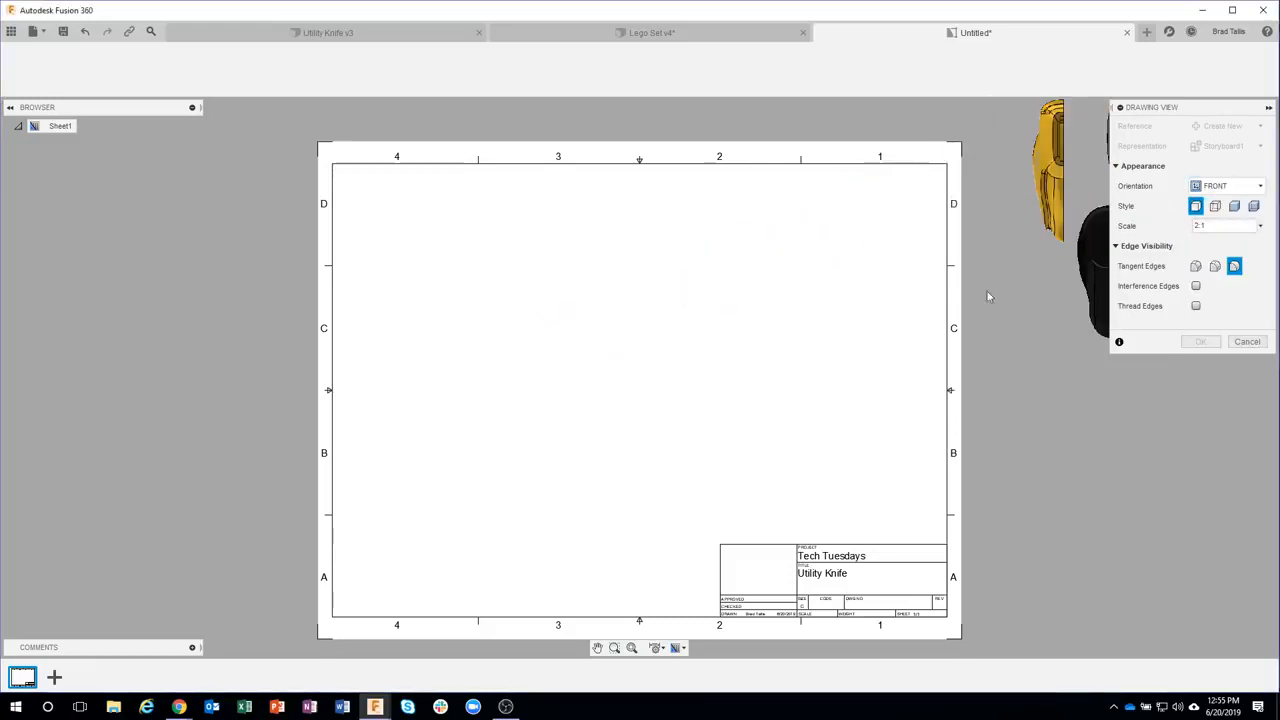
{"action": "left_click", "coordinate": [1250, 186]}
{"action": "left_click", "coordinate": [1228, 237]}
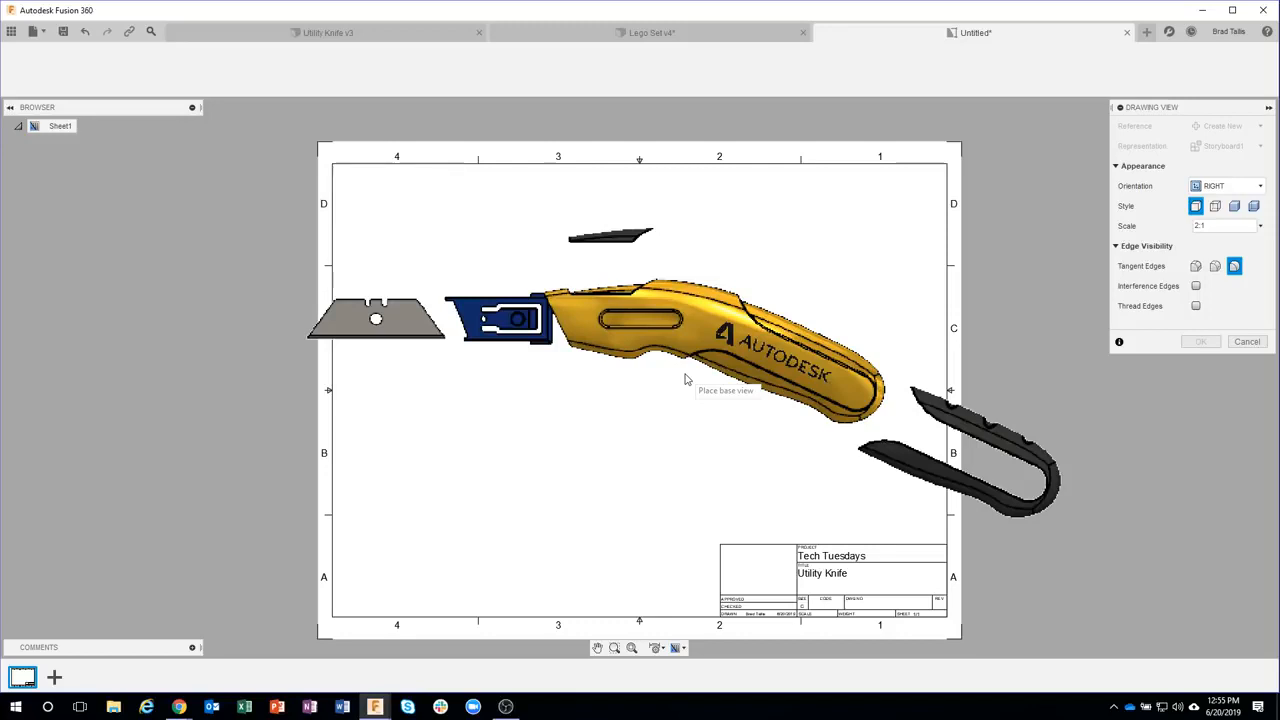
{"action": "left_click", "coordinate": [1225, 186]}
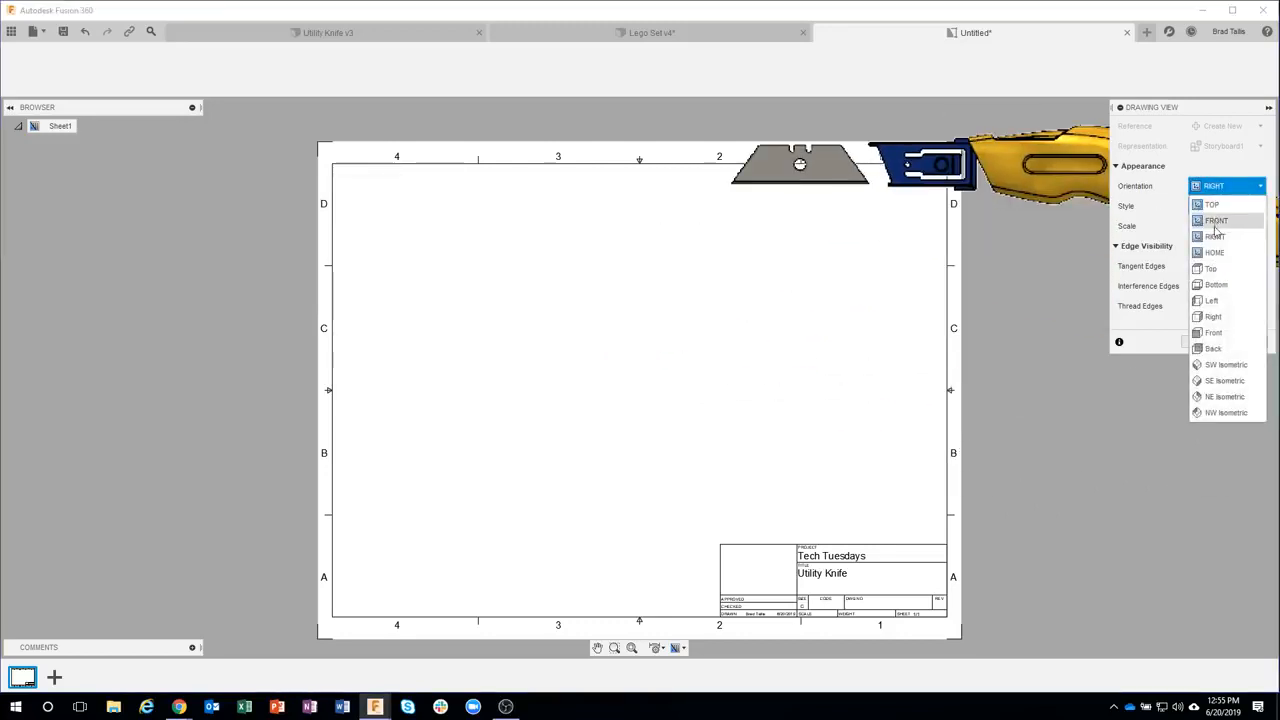
{"action": "left_click", "coordinate": [1215, 253]}
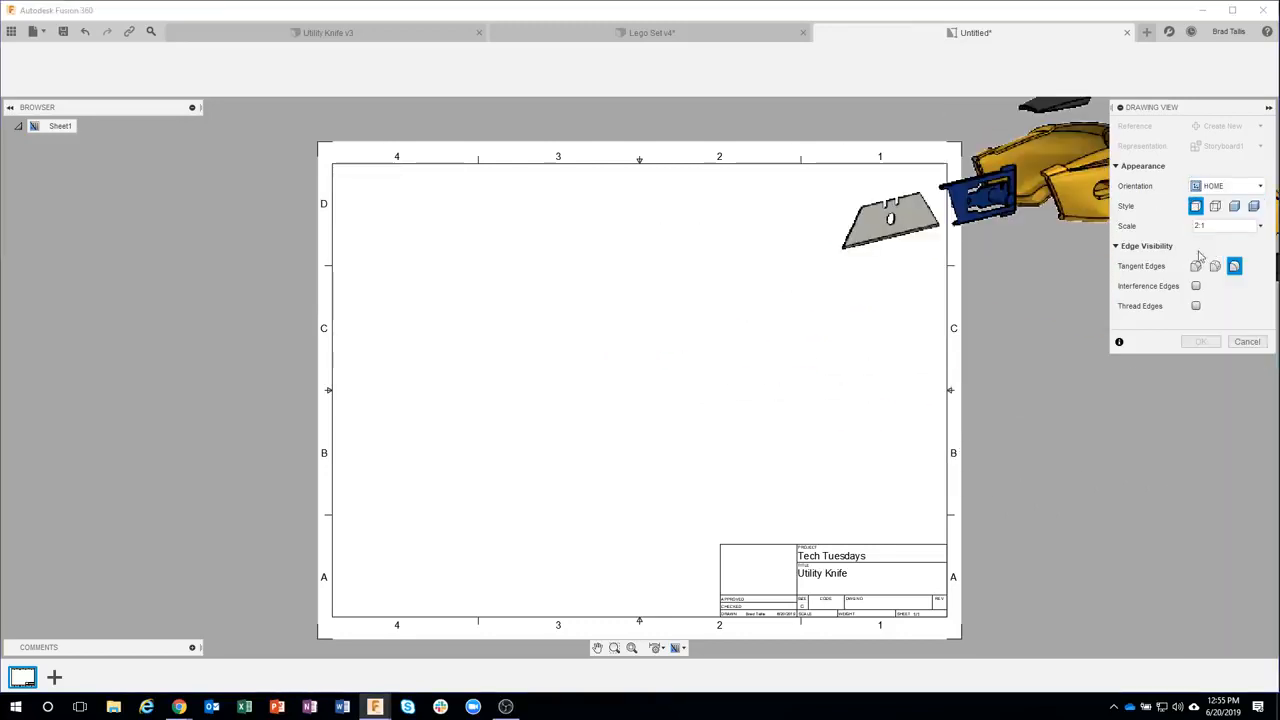
Place the HOME-oriented base view in the middle of the sheet with the shaded style
{"action": "left_click", "coordinate": [640, 428]}
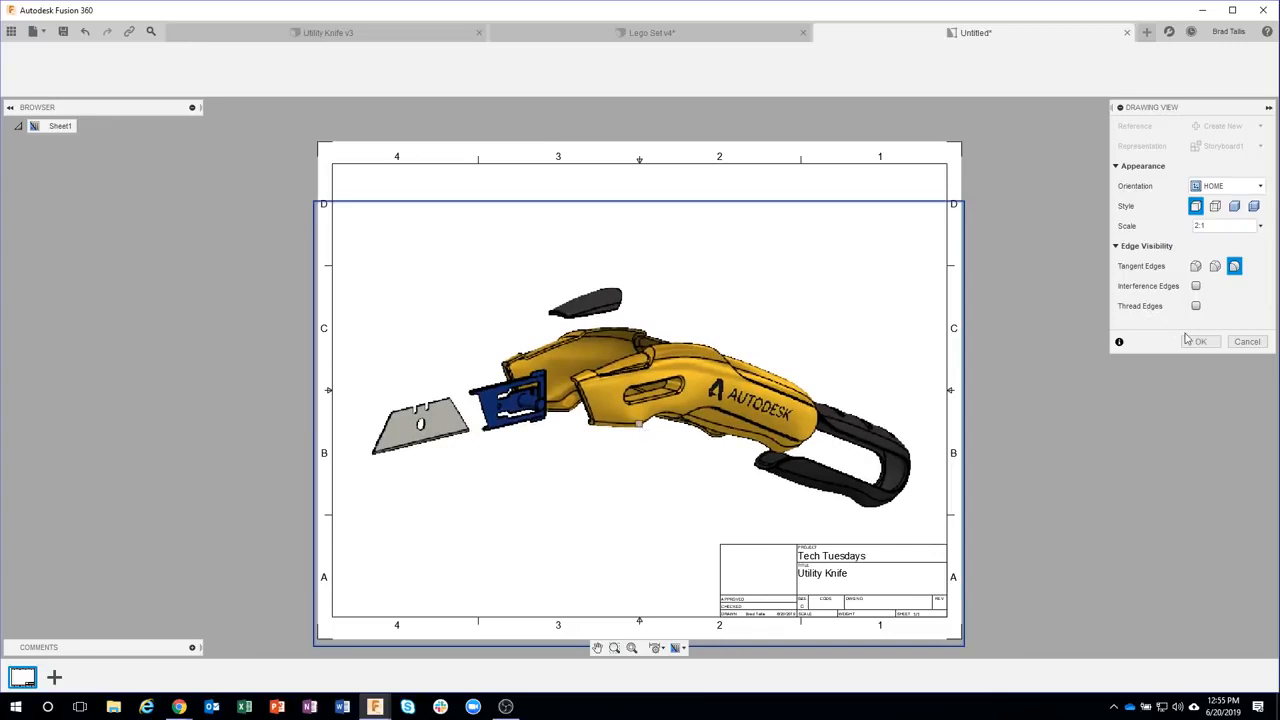
{"action": "left_click", "coordinate": [1234, 207]}
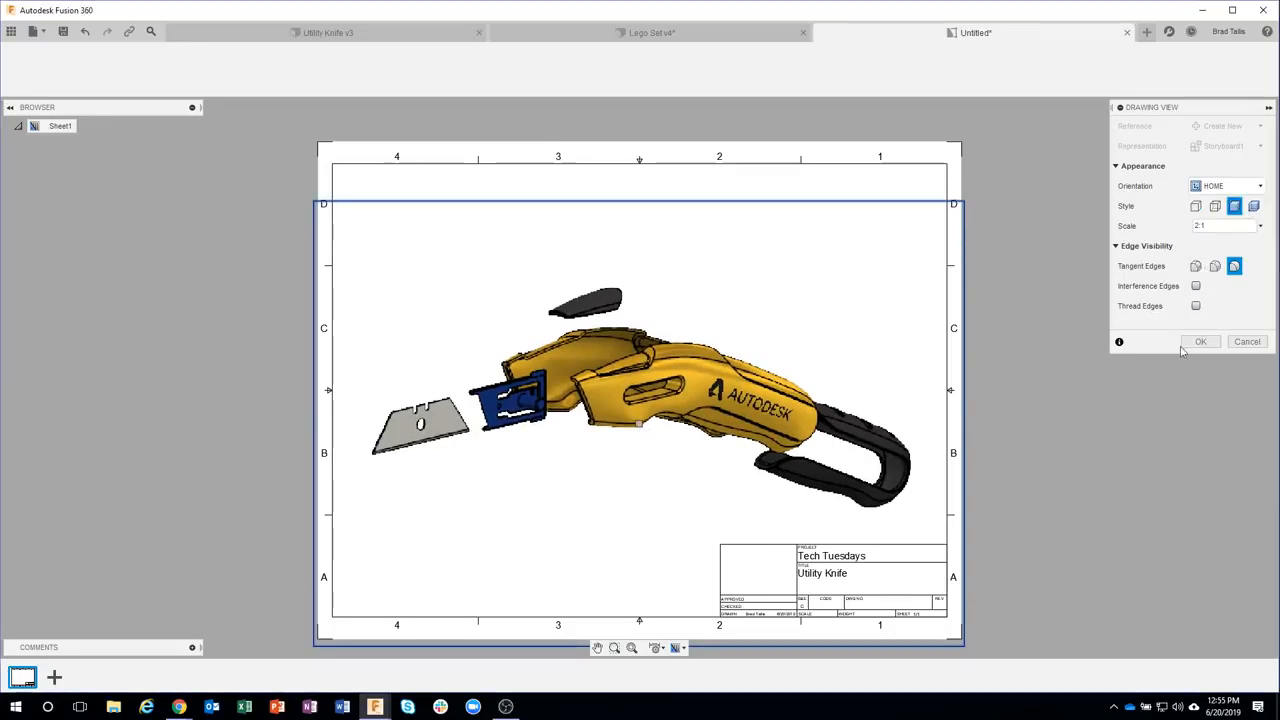
{"action": "left_click", "coordinate": [1196, 343]}
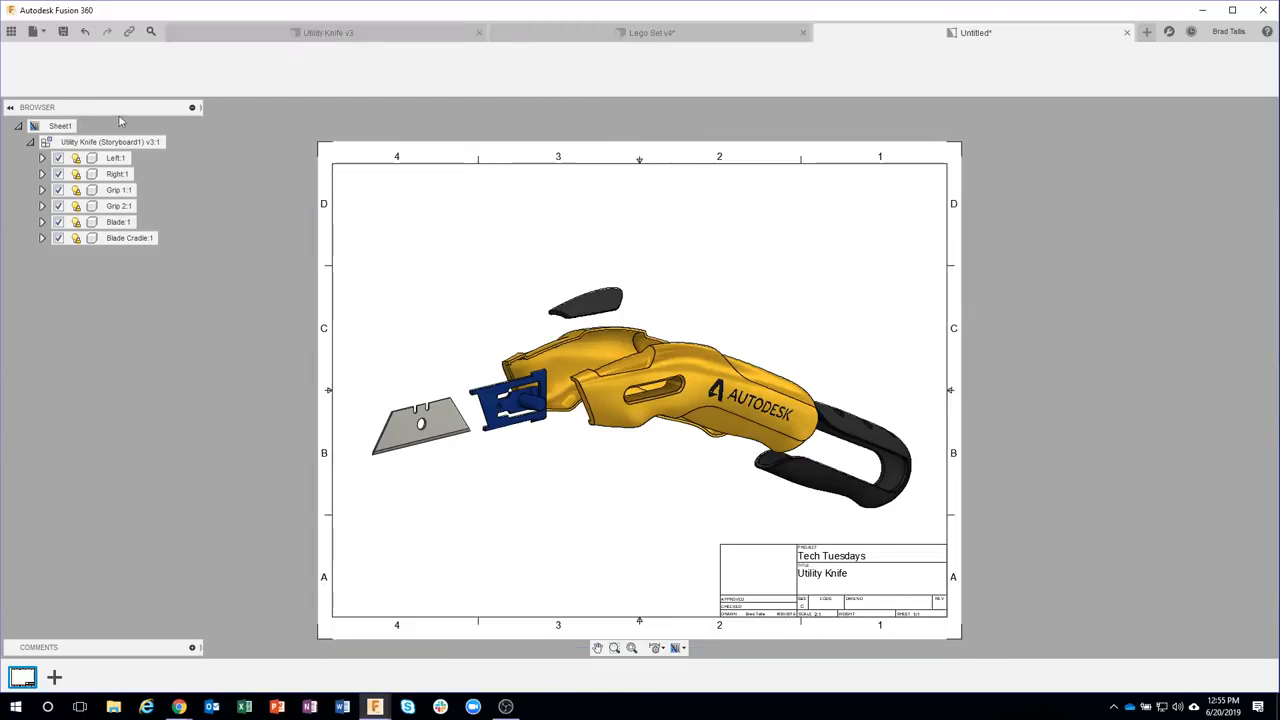
Insert a parts list table for the drawing view in the sheet's top right corner
{"action": "left_click", "coordinate": [591, 37]}
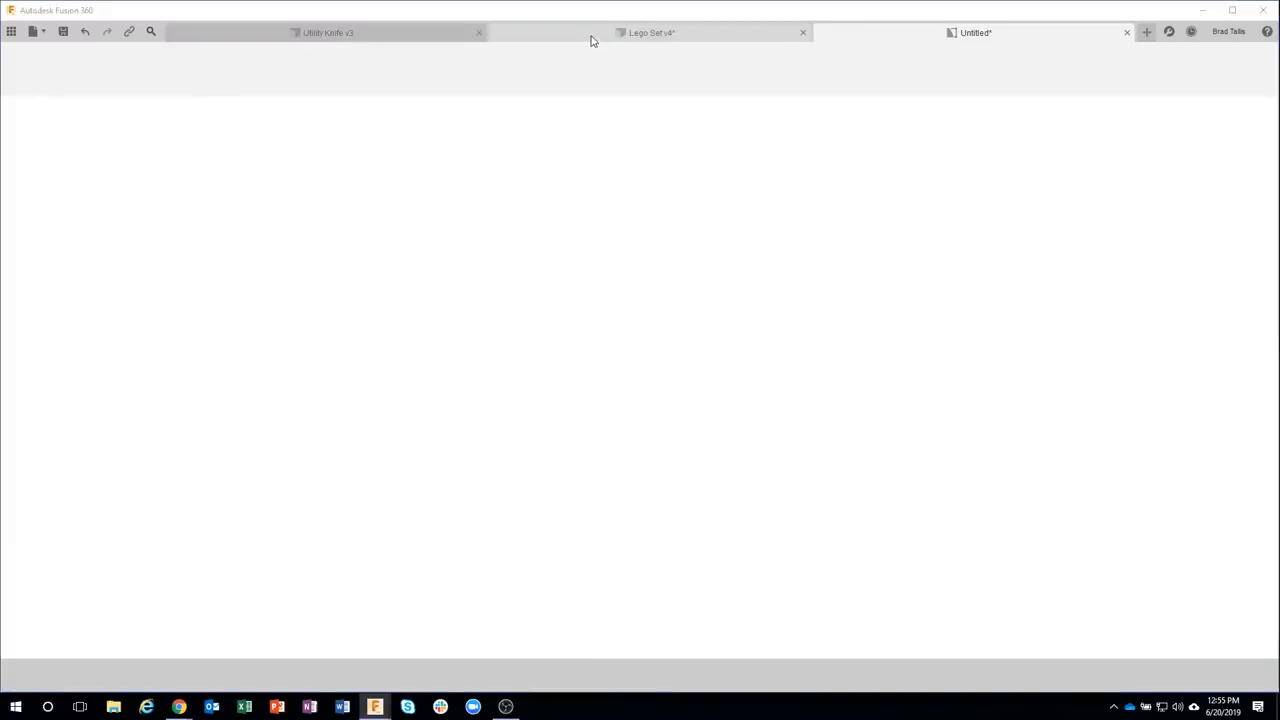
{"action": "left_click", "coordinate": [880, 37]}
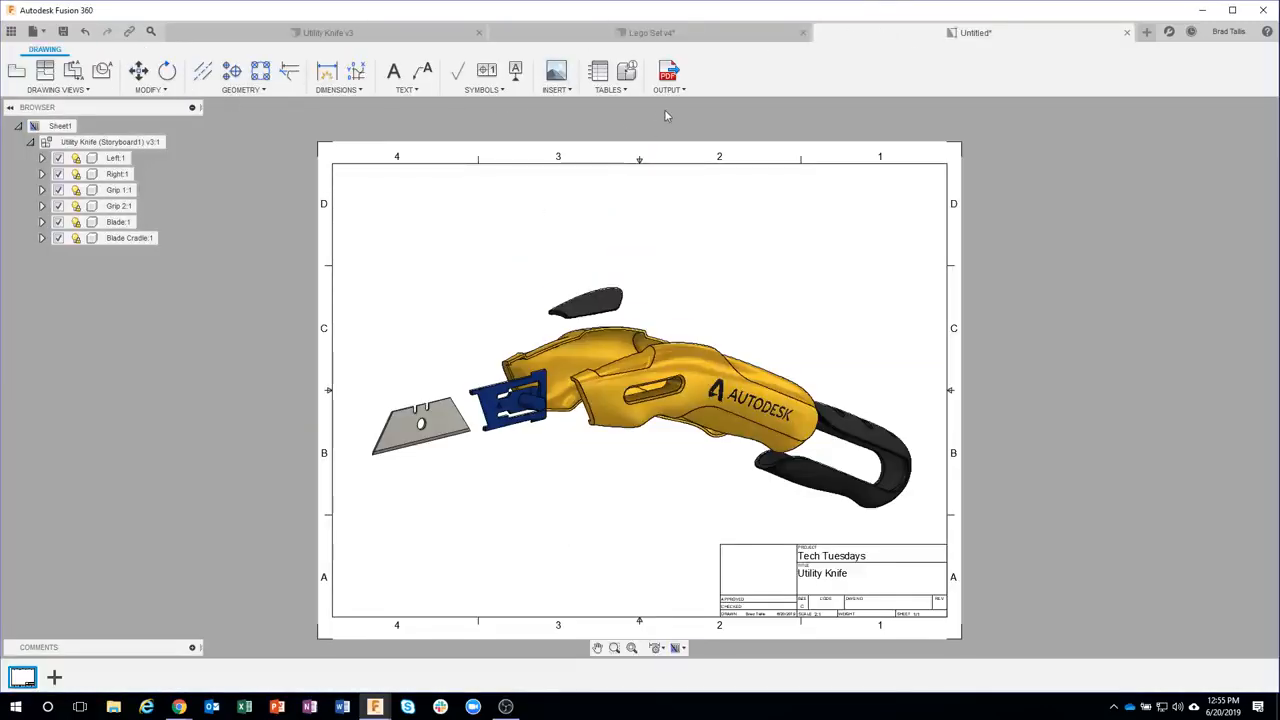
{"action": "left_click", "coordinate": [603, 76]}
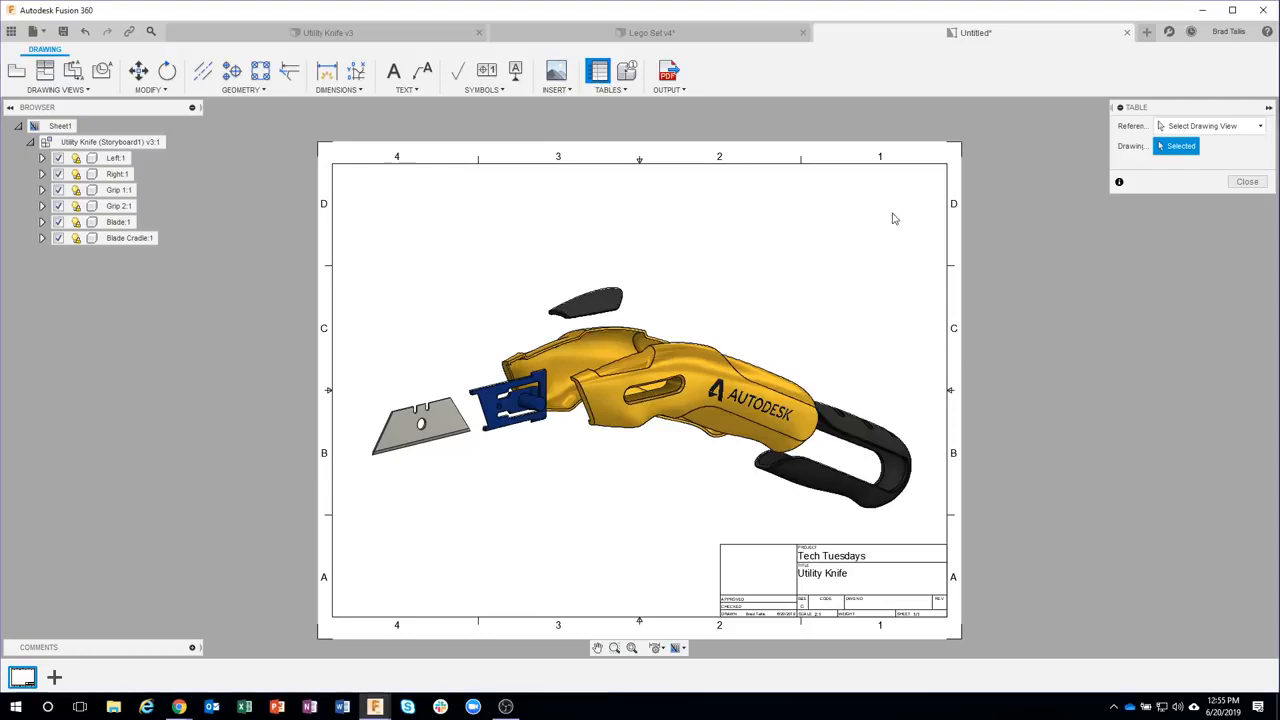
{"action": "left_click", "coordinate": [958, 195]}
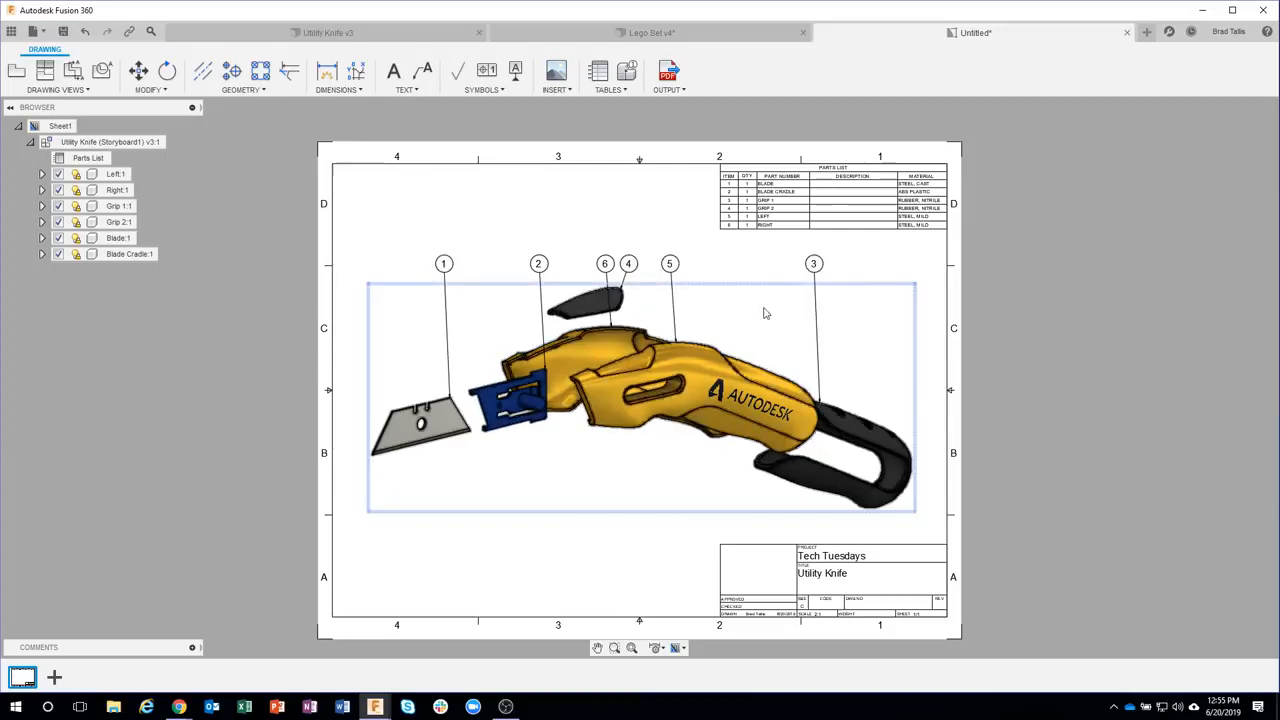
Move balloon 3 a little to the right along its row
{"action": "left_click", "coordinate": [814, 264]}
{"action": "left_click_drag", "start_coordinate": [814, 264], "coordinate": [858, 264]}
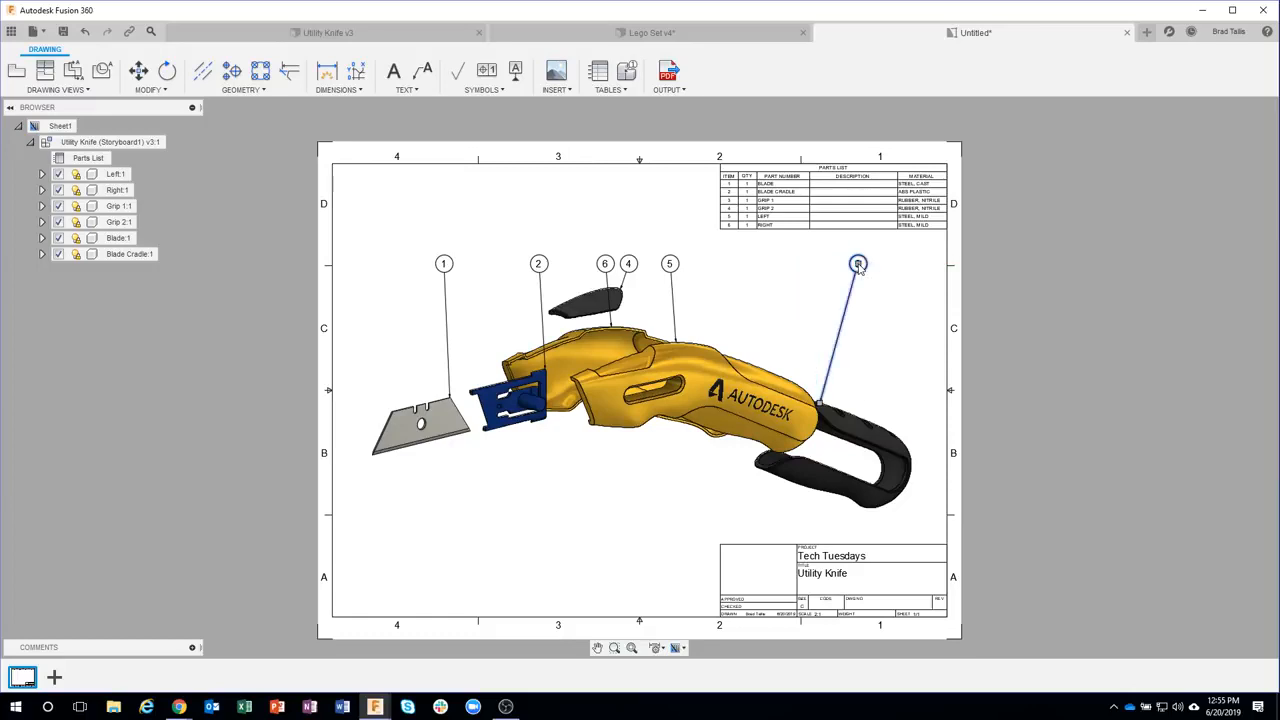
{"action": "left_click", "coordinate": [522, 557]}
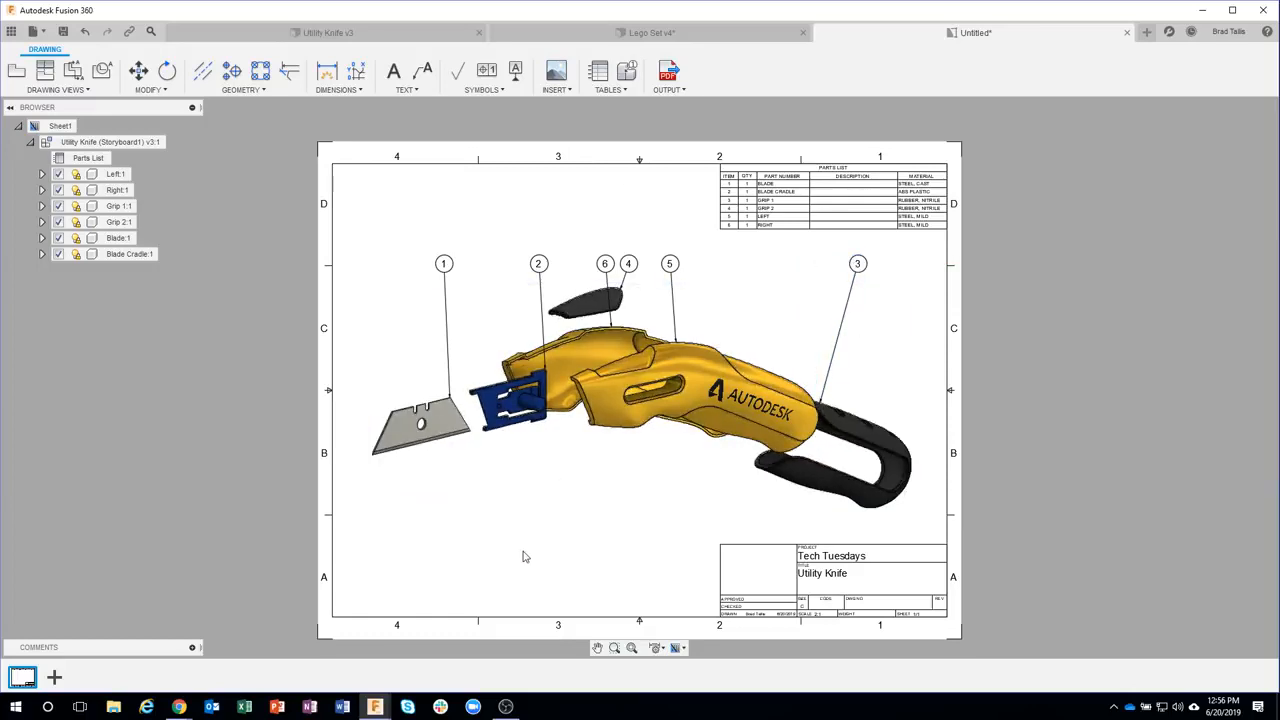